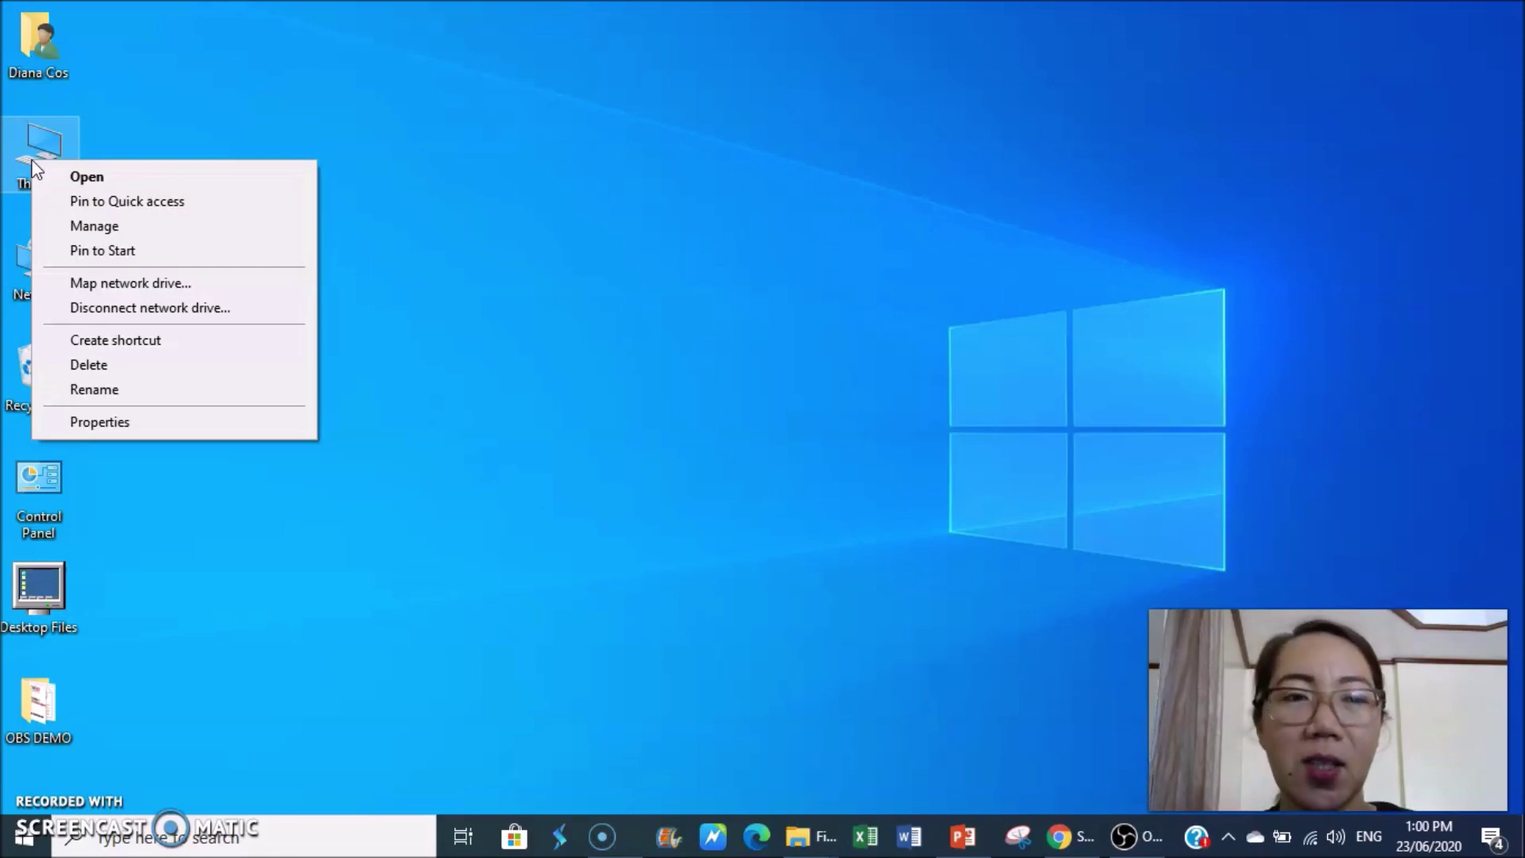
Step: View the properties of This PC to check the Windows edition and system type
{"action": "left_click", "coordinate": [100, 421]}
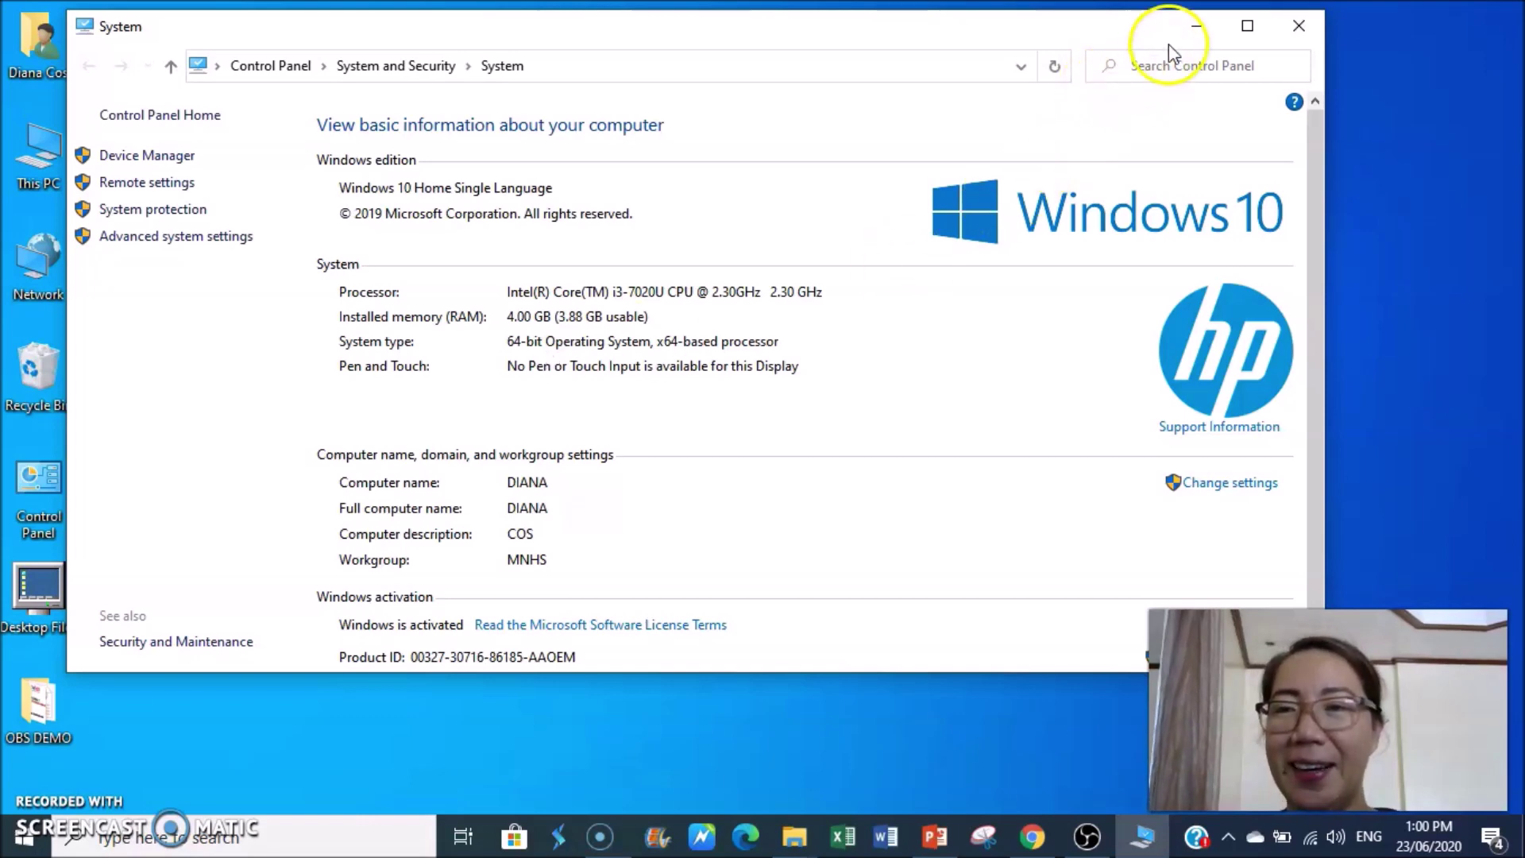
{"action": "left_click", "coordinate": [1204, 26]}
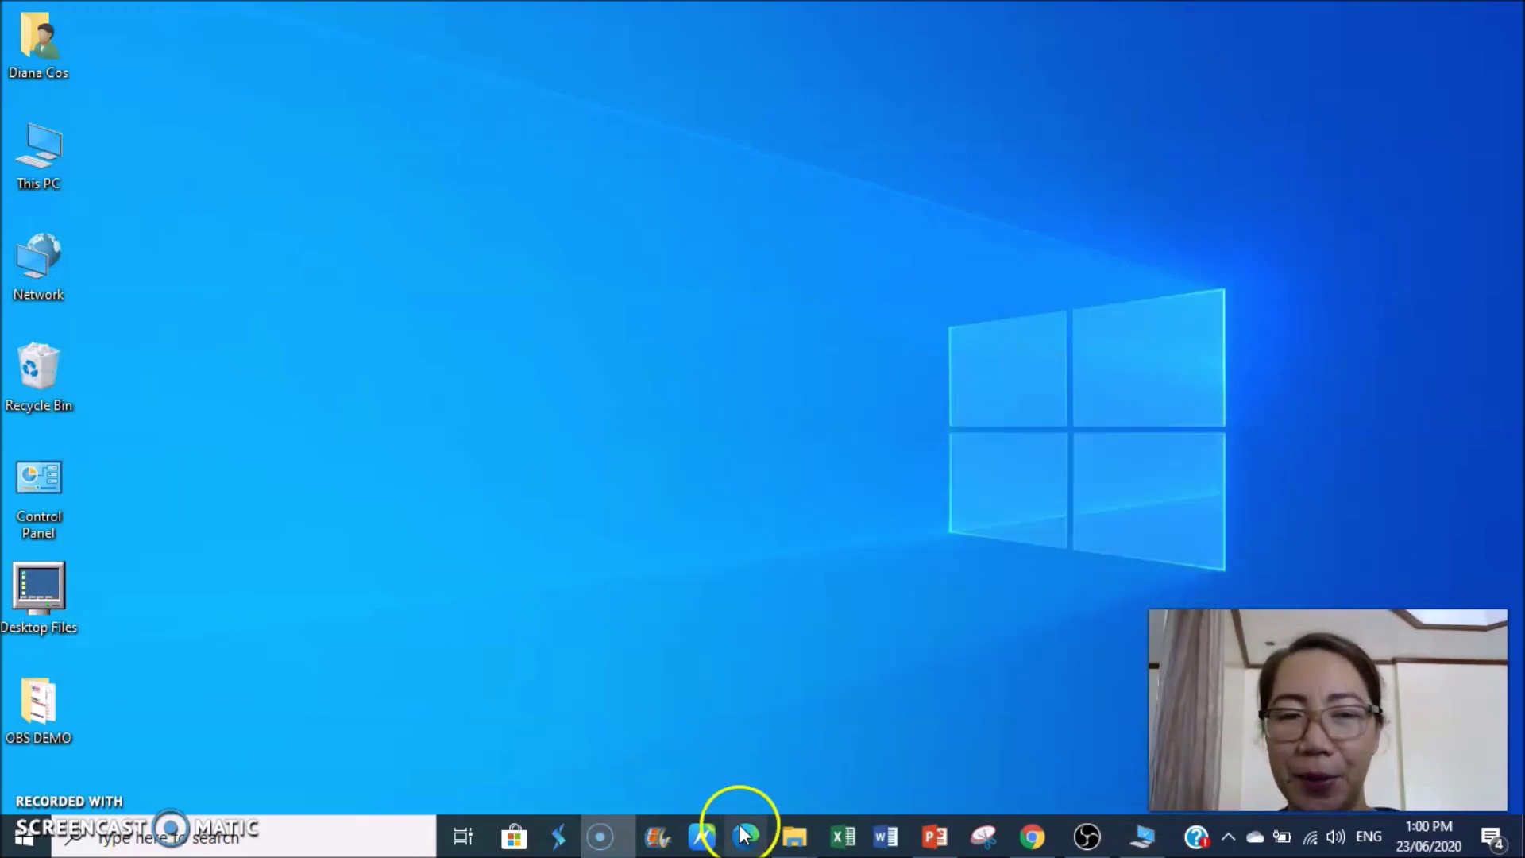
Step: Switch to Chrome and examine the Windows installer options on the OBS Studio download page
{"action": "left_click", "coordinate": [1031, 844]}
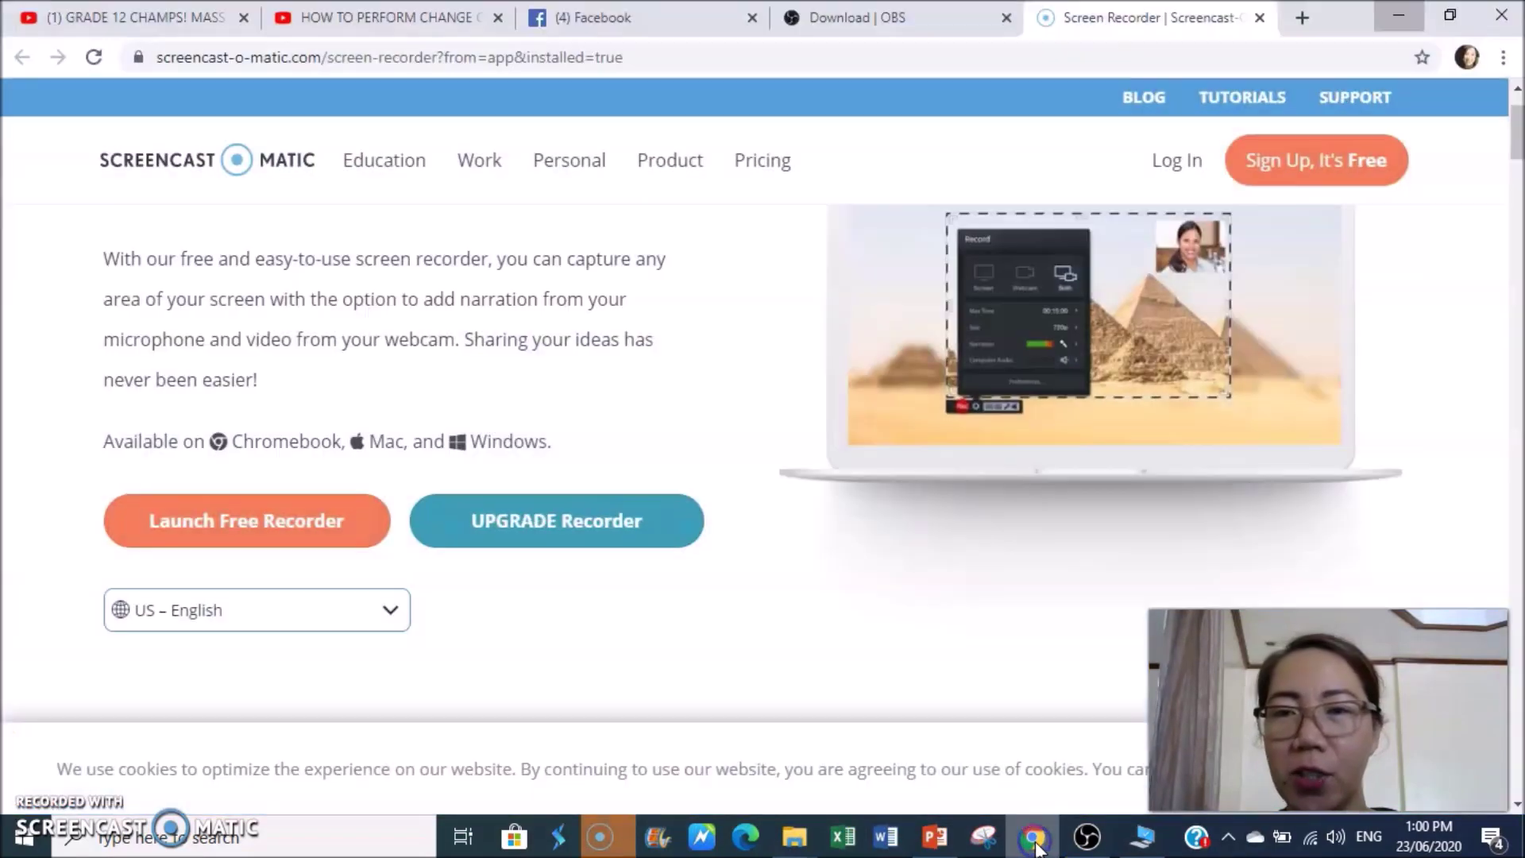
{"action": "left_click", "coordinate": [822, 16]}
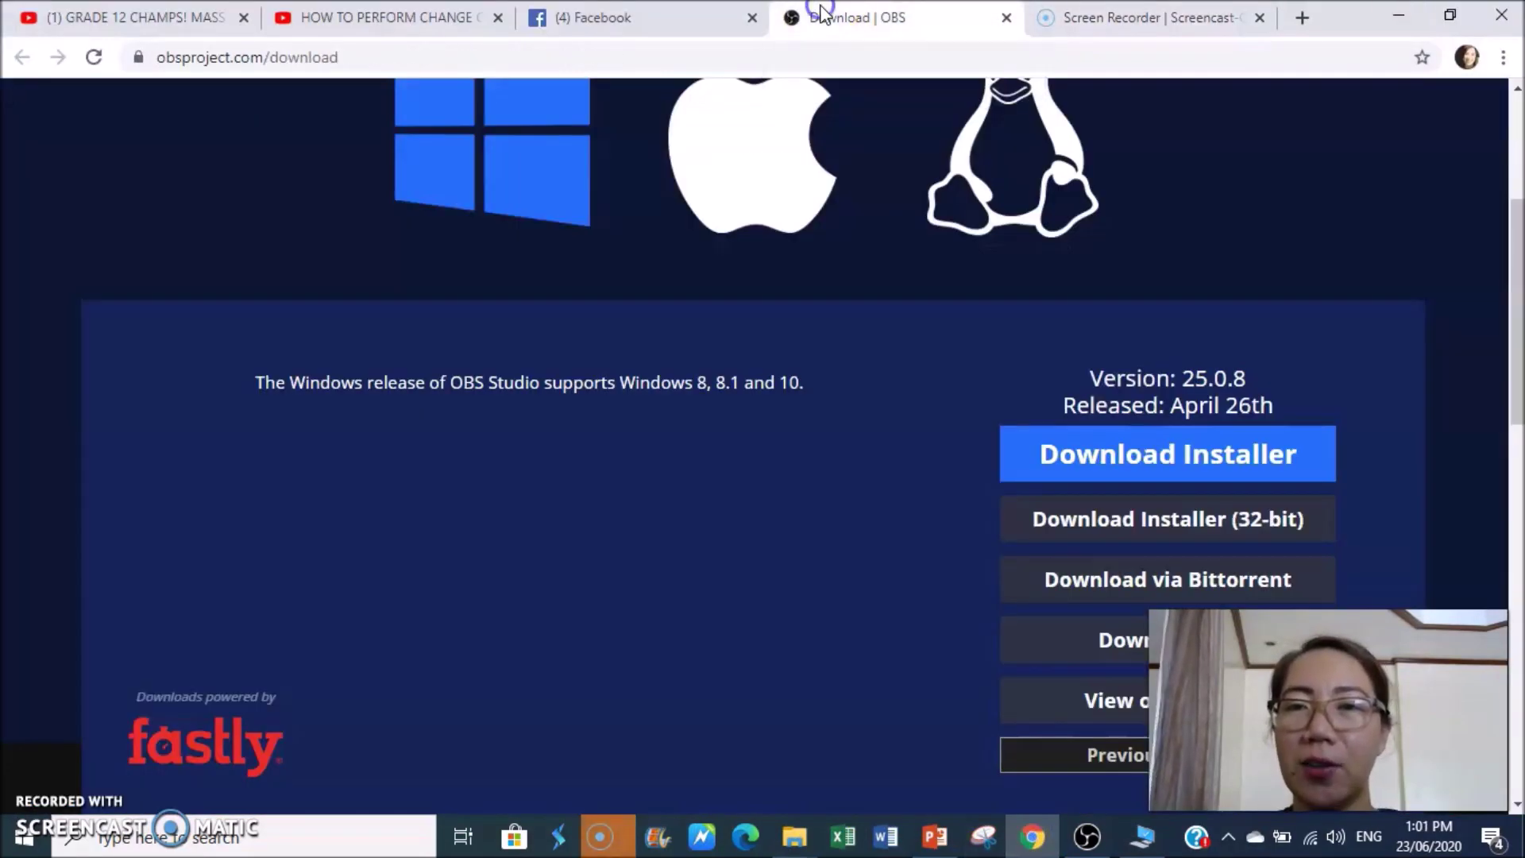
{"action": "scroll", "coordinate": [831, 238], "scroll_direction": "up", "scroll_amount": 5}
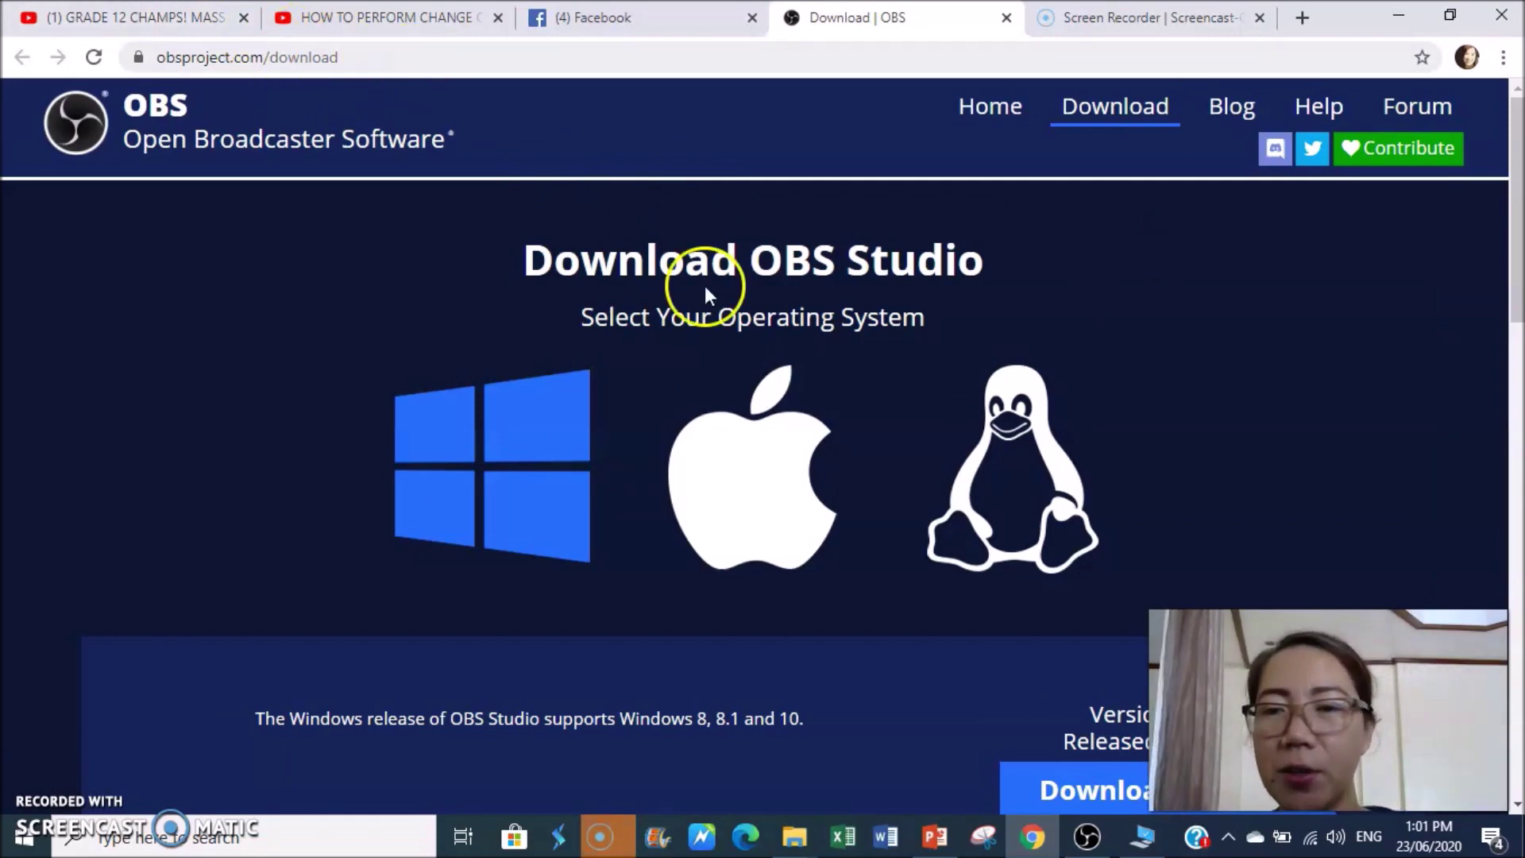
{"action": "scroll", "coordinate": [747, 317], "scroll_direction": "down", "scroll_amount": 5}
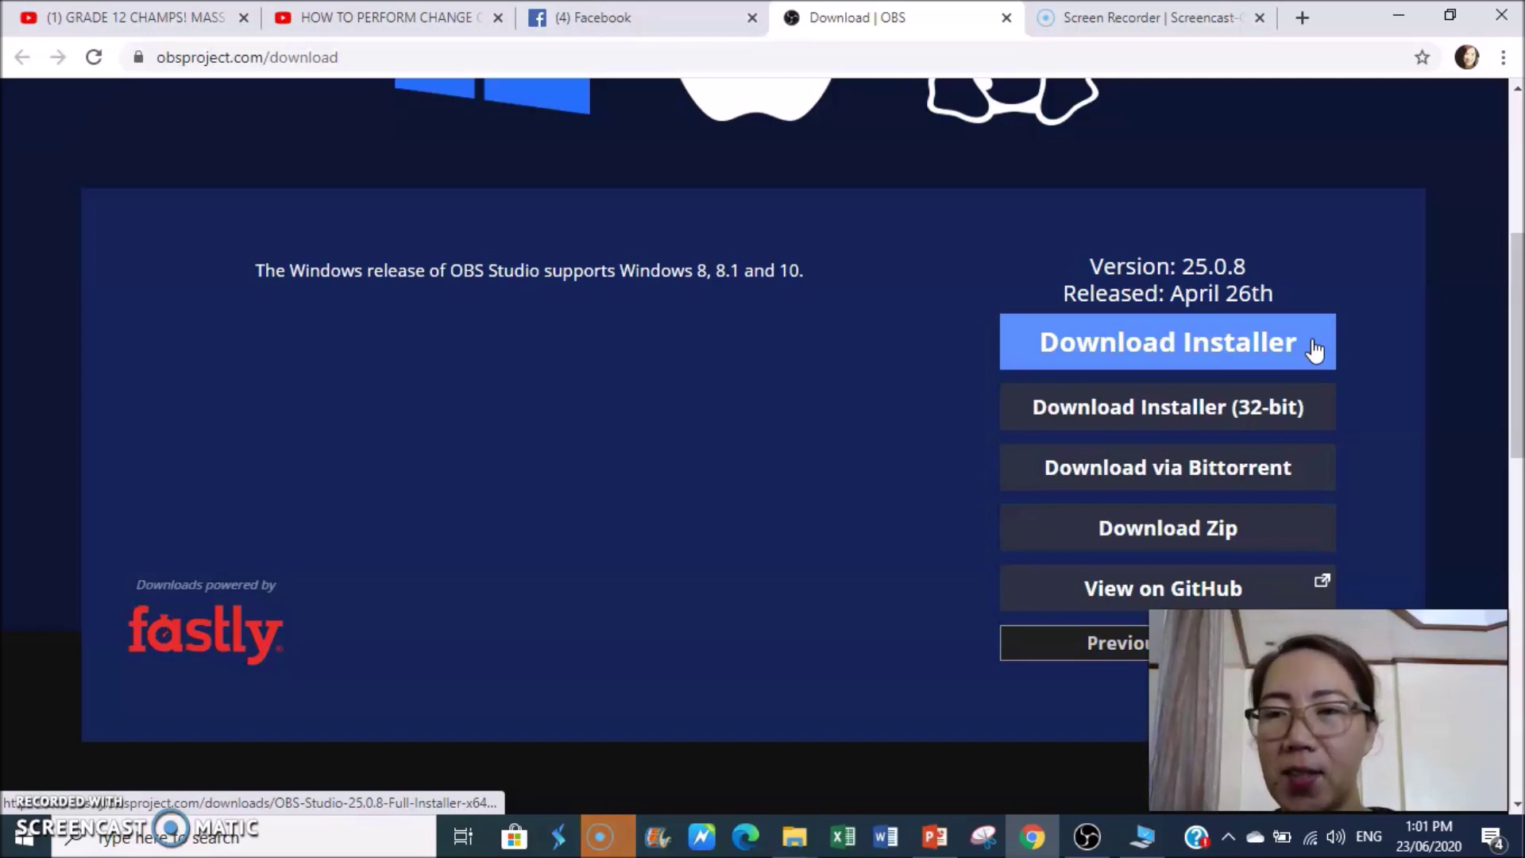
{"action": "left_click", "coordinate": [1294, 347]}
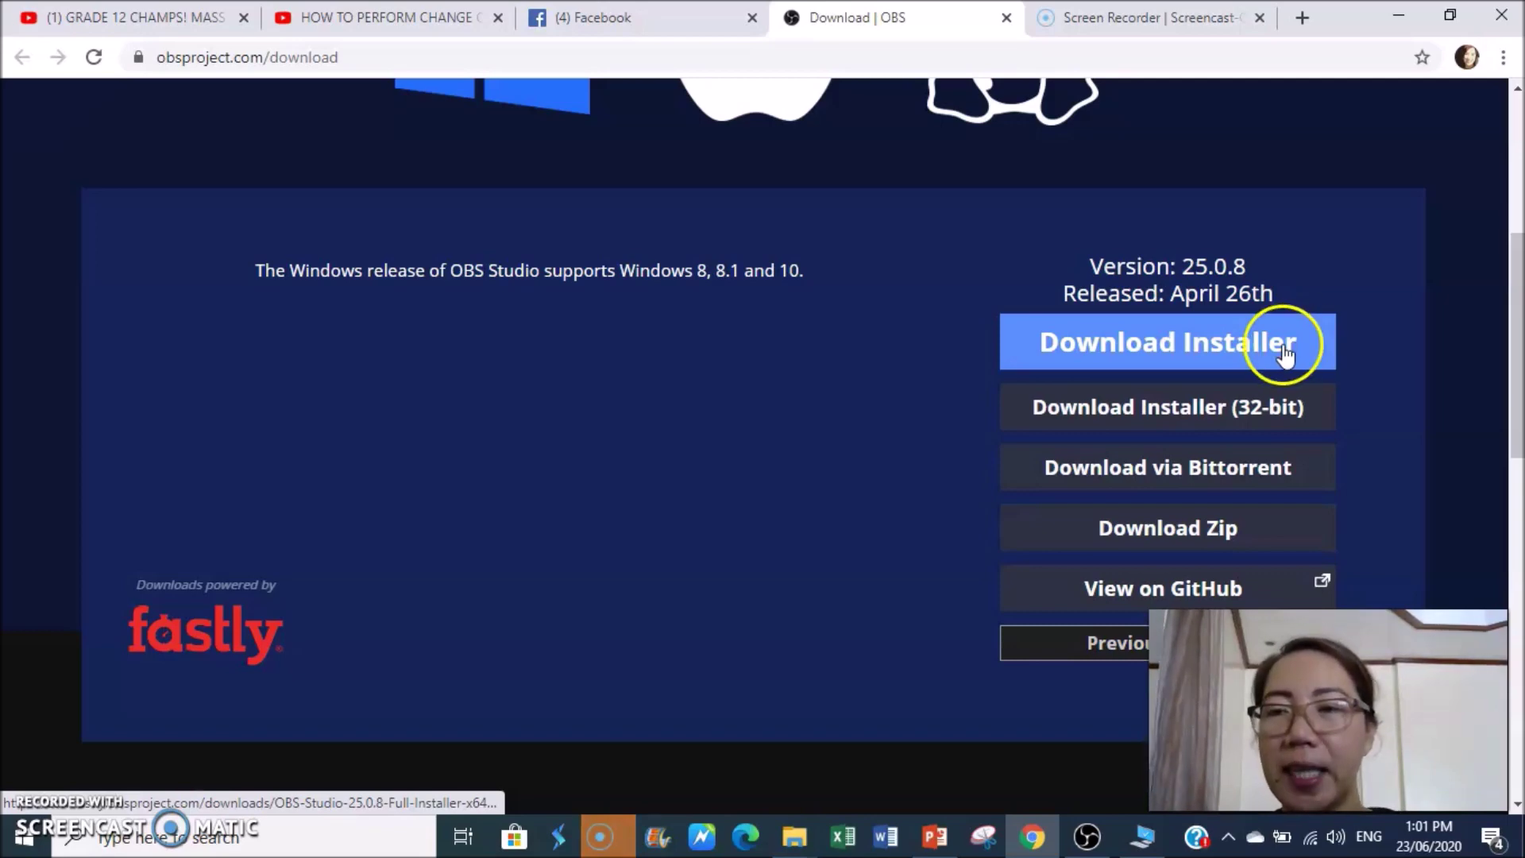
{"action": "left_click", "coordinate": [1283, 327]}
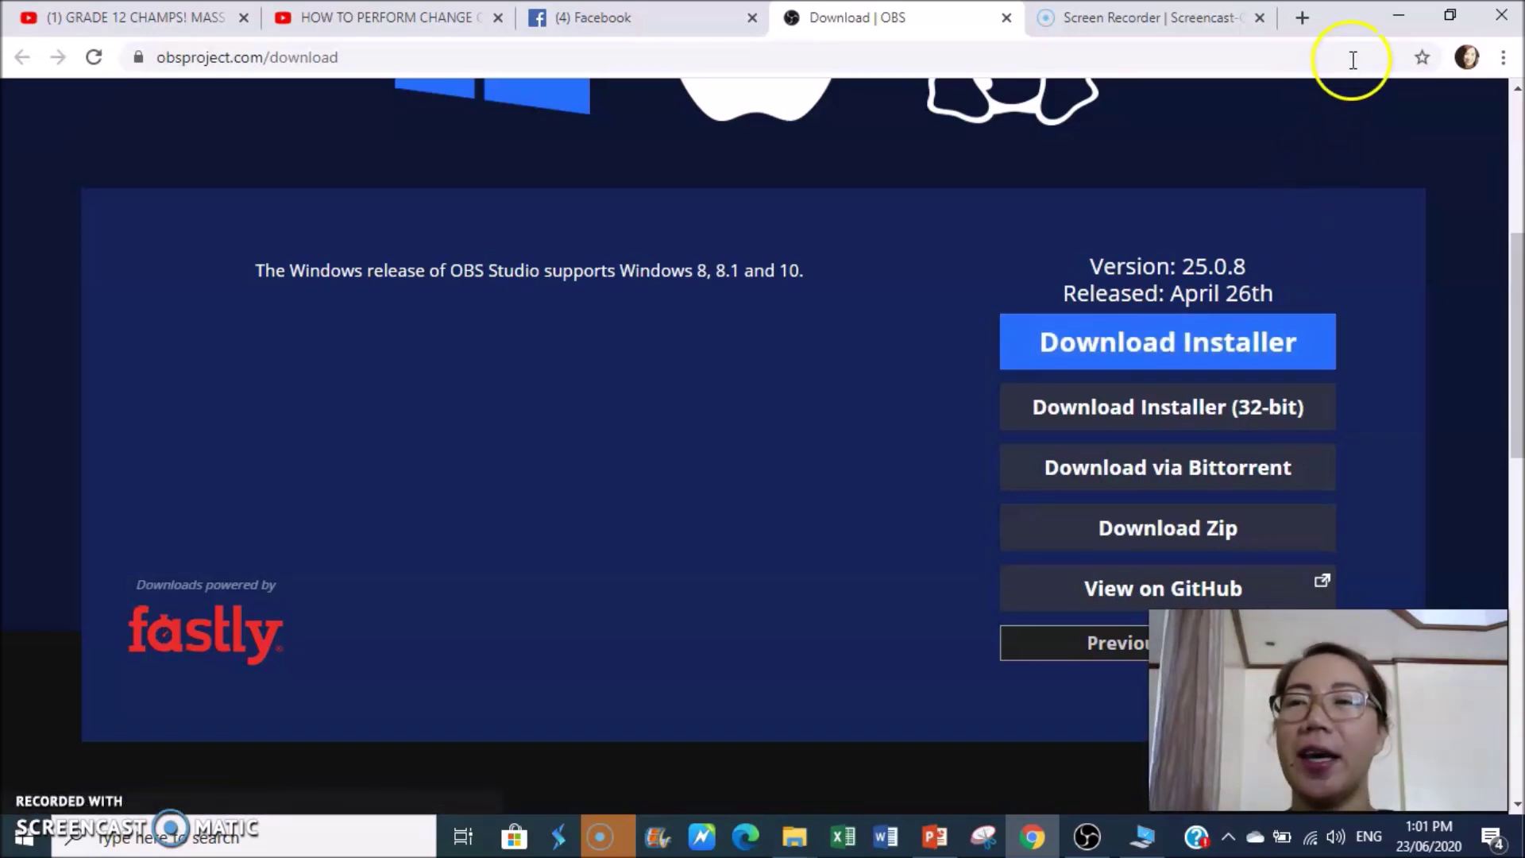
{"action": "left_click", "coordinate": [1401, 19]}
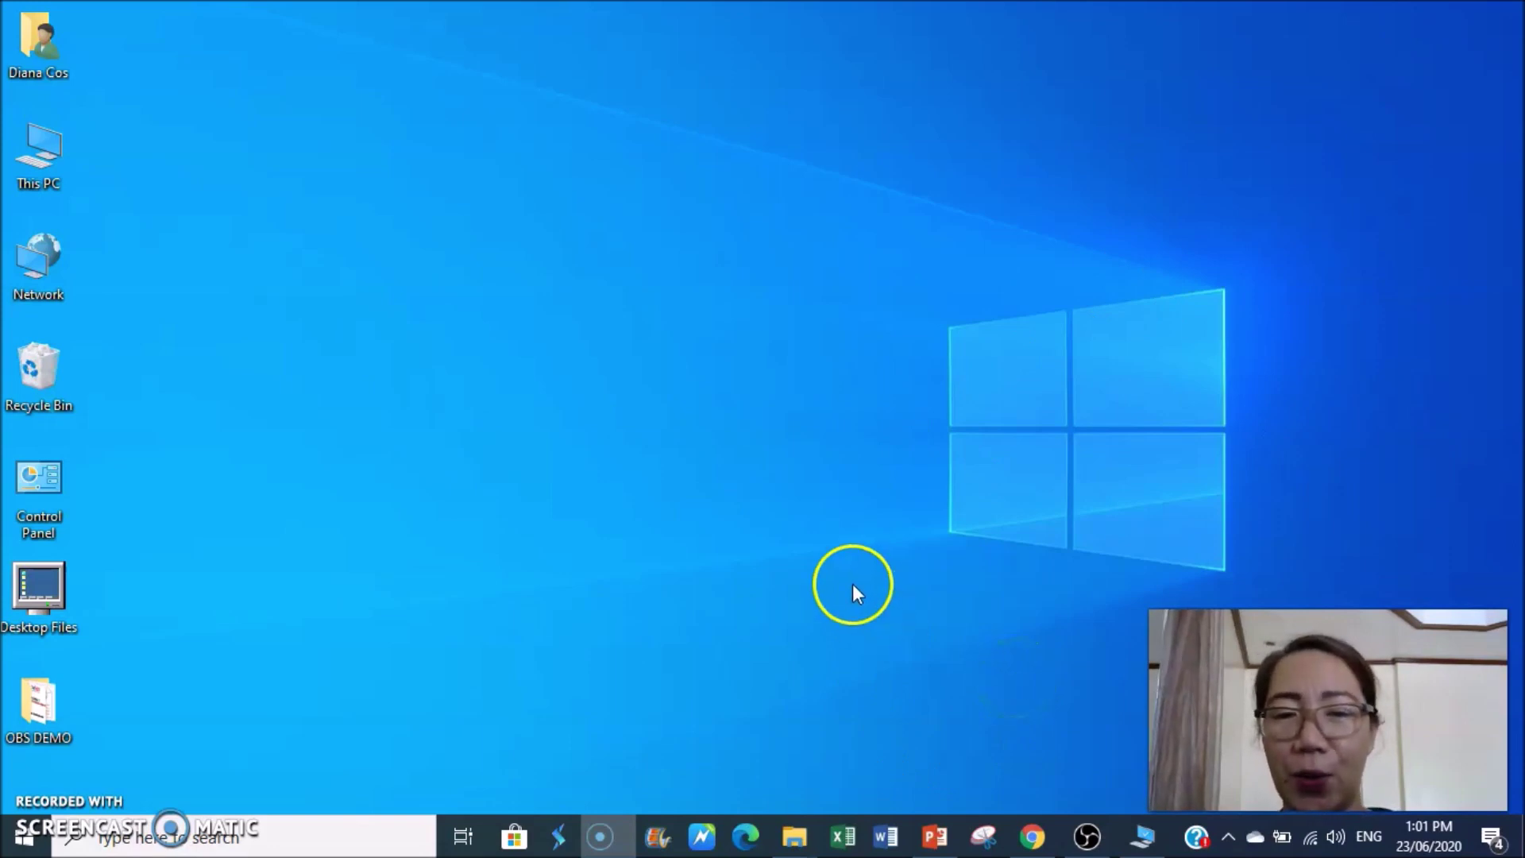
Step: Switch to OBS Studio and look over its main window and commands
{"action": "left_click", "coordinate": [1088, 843]}
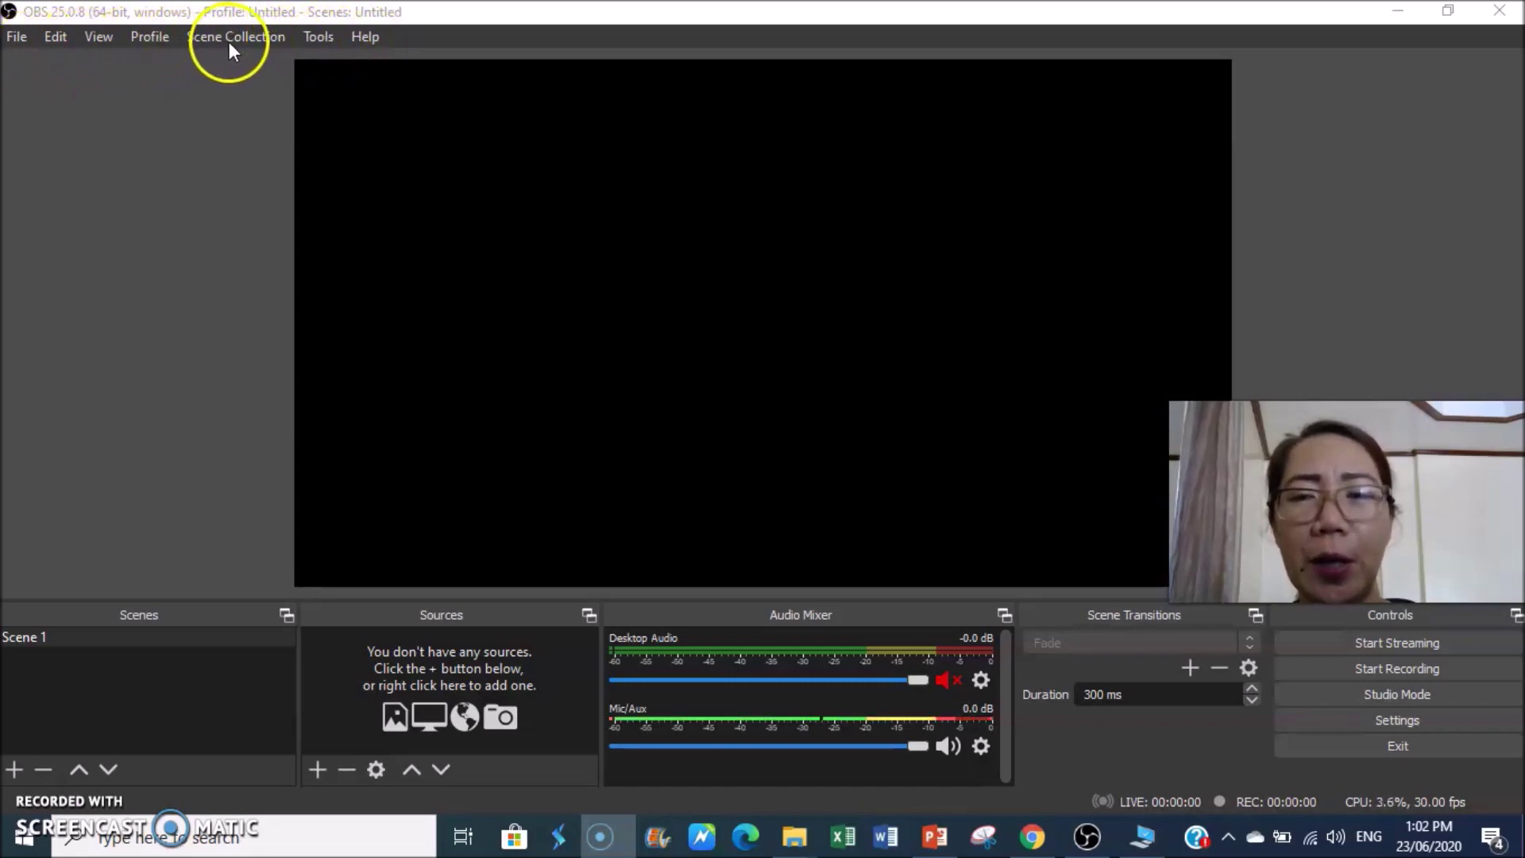
{"action": "left_click", "coordinate": [17, 36]}
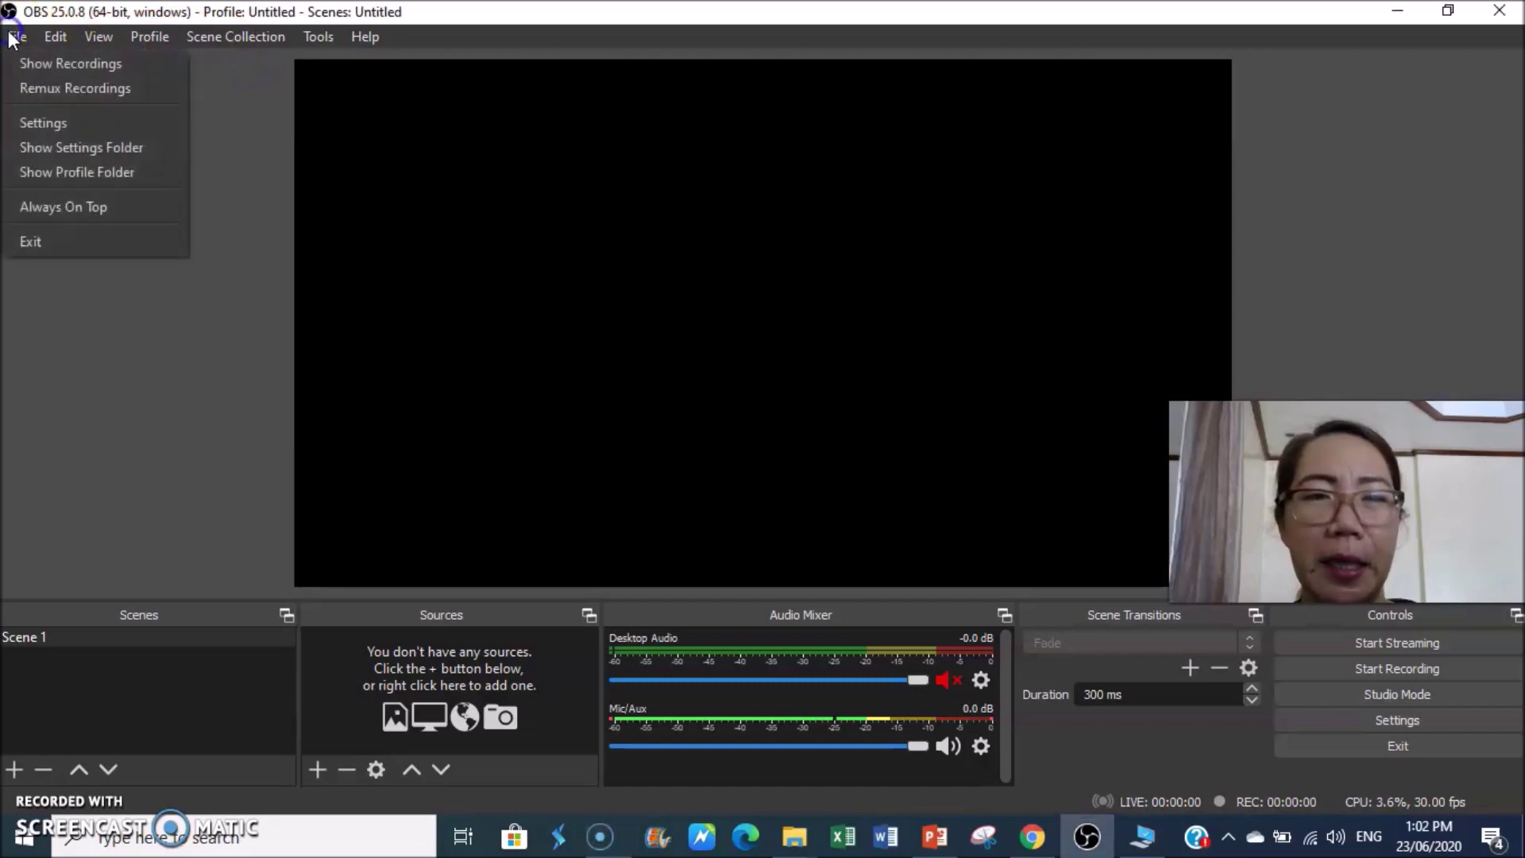
{"action": "mouse_move", "coordinate": [42, 33]}
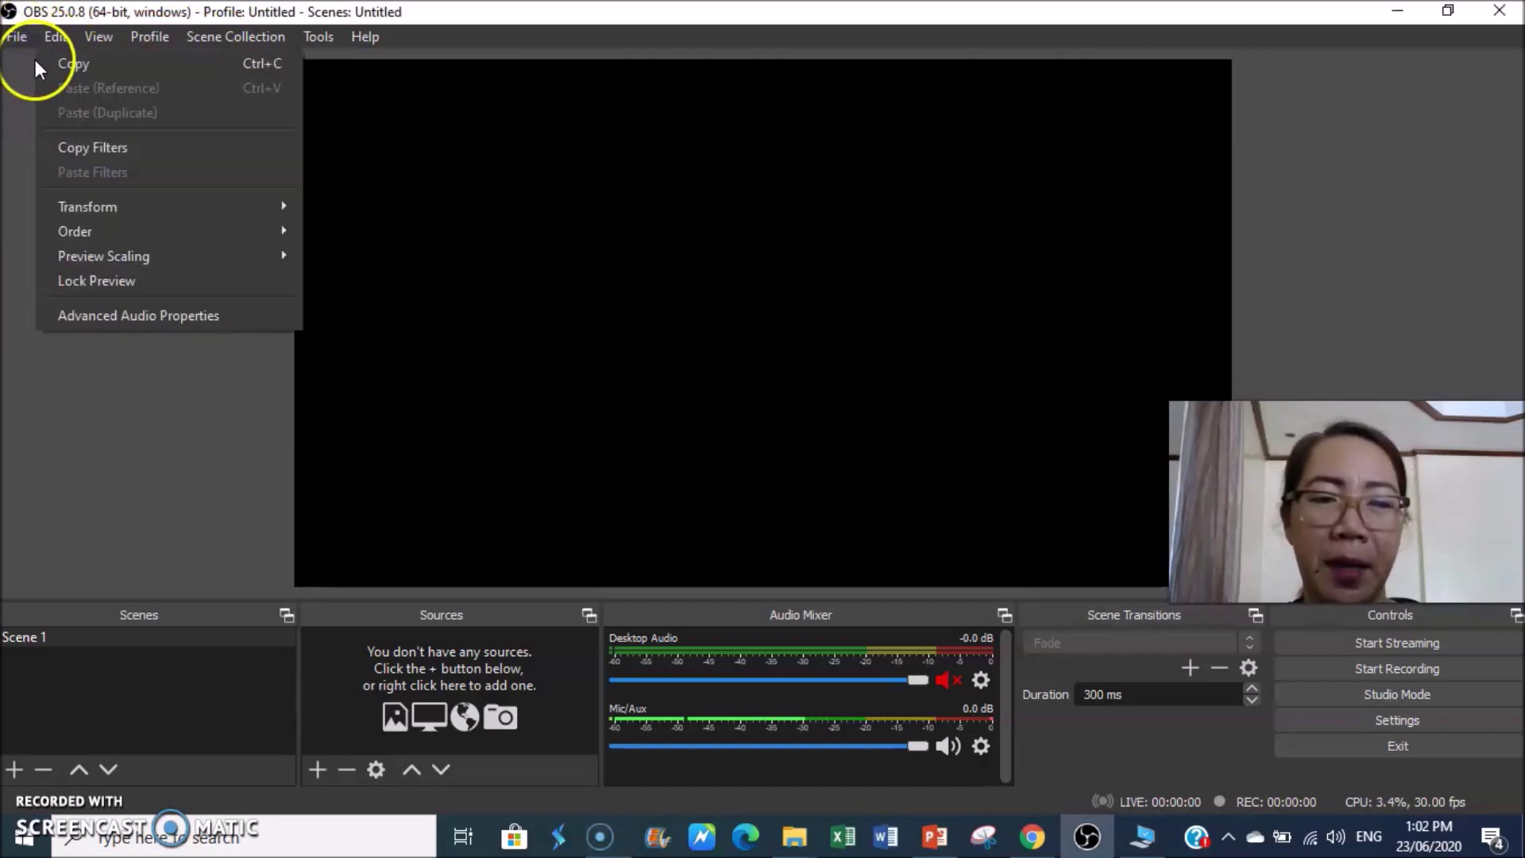
{"action": "left_click", "coordinate": [97, 615]}
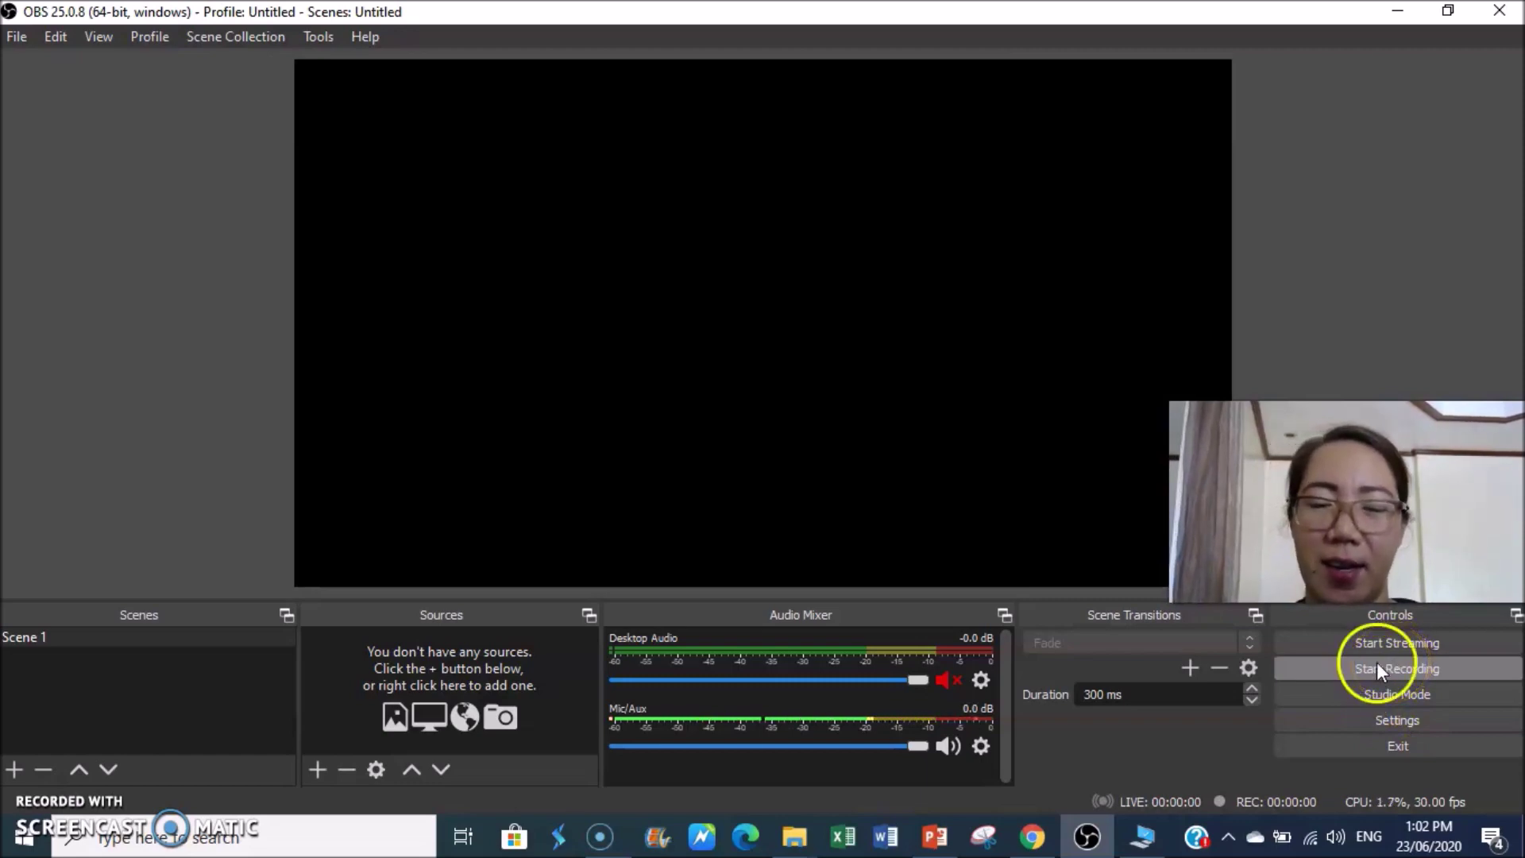
{"action": "left_click", "coordinate": [108, 763]}
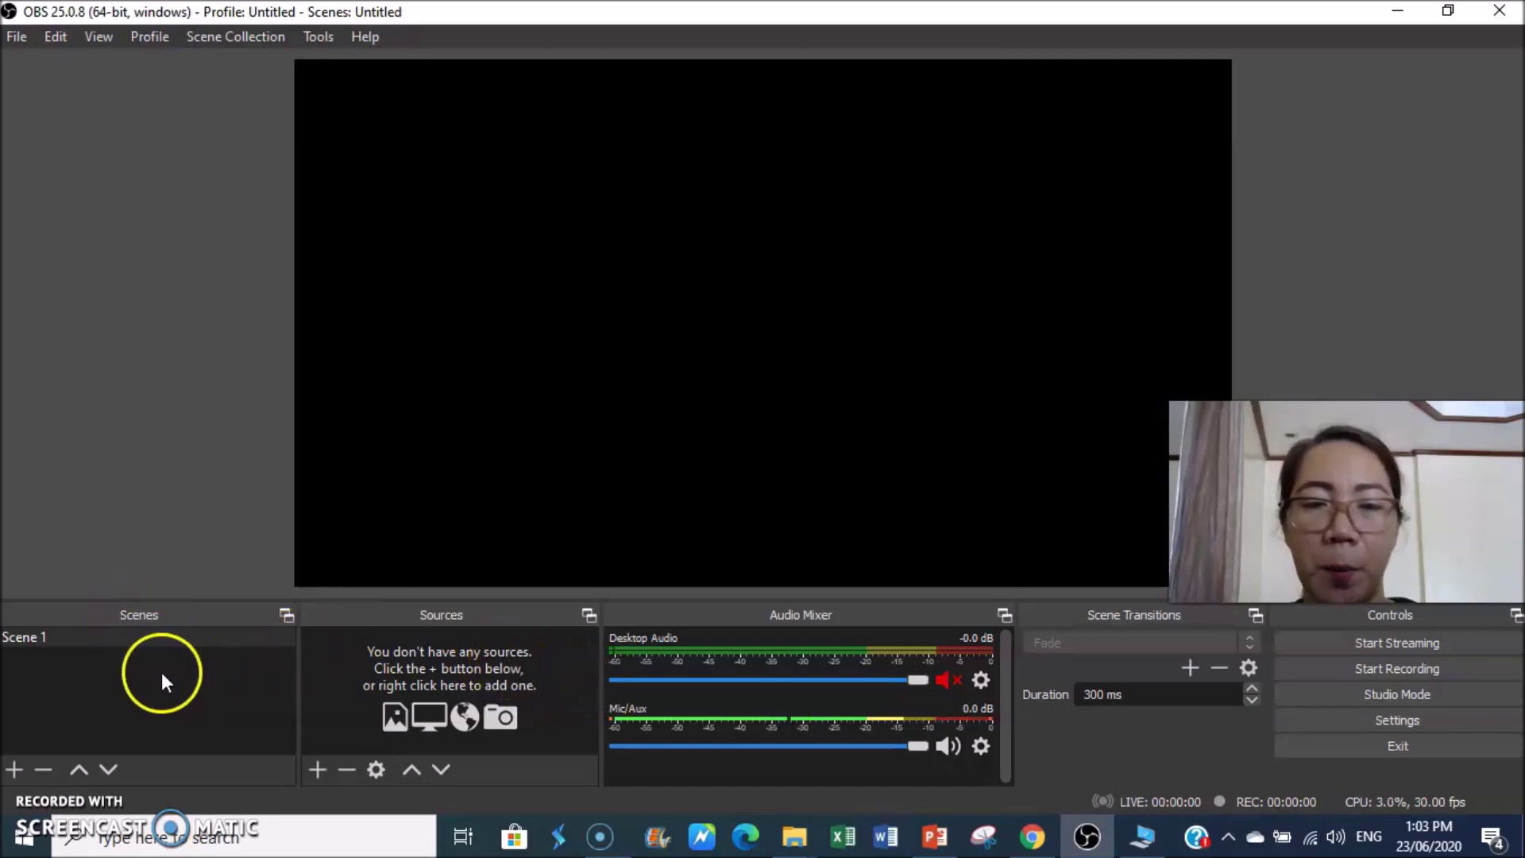
Step: Add a new Image source to Scene 1 using the Slide1 picture from the OBS DEMO folder
{"action": "left_click", "coordinate": [27, 639]}
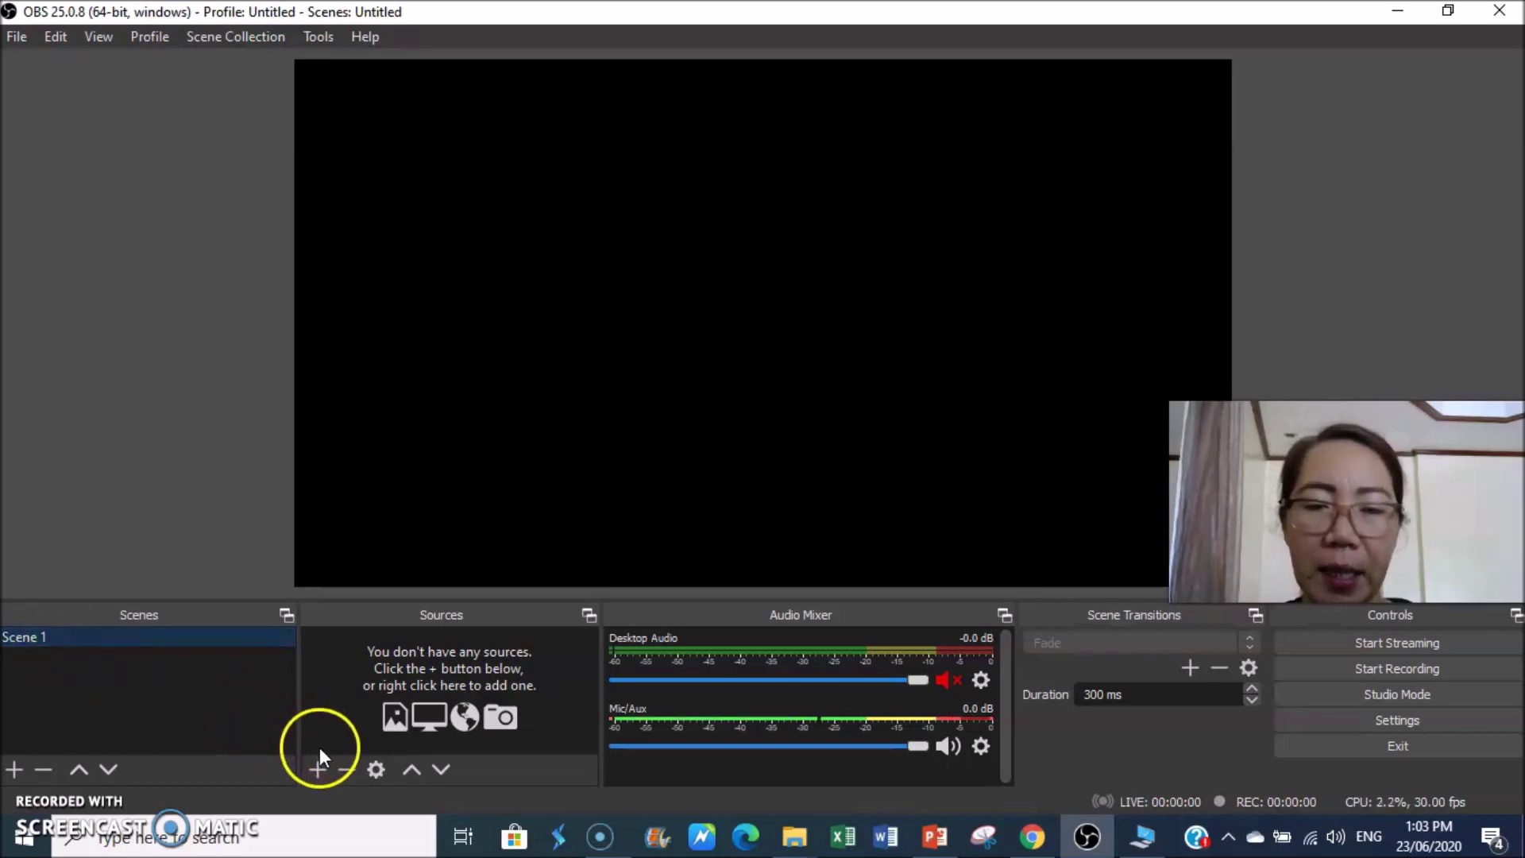
{"action": "left_click", "coordinate": [317, 768]}
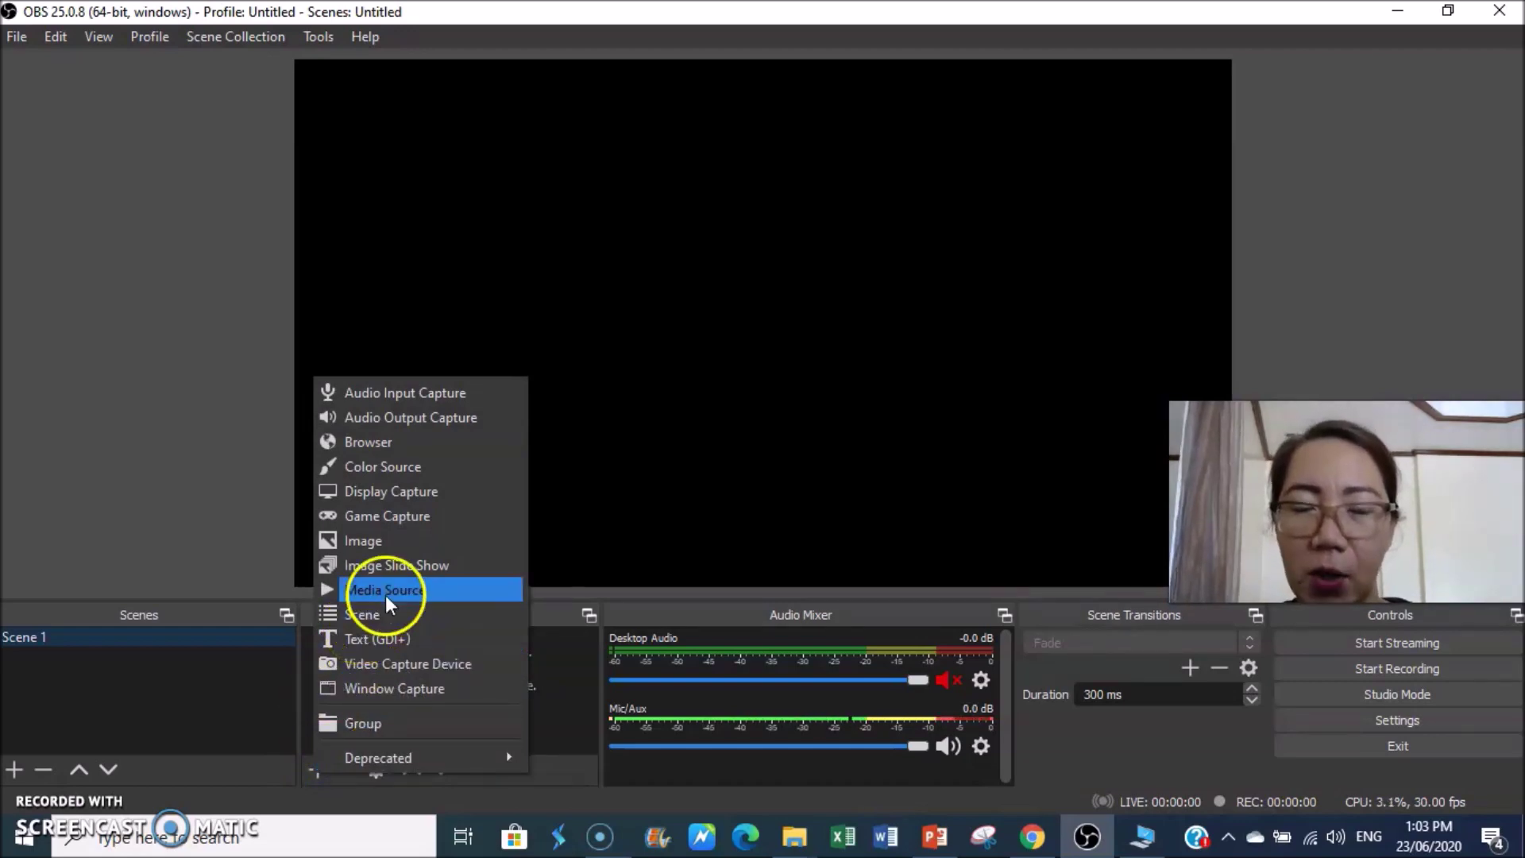
{"action": "left_click", "coordinate": [373, 540]}
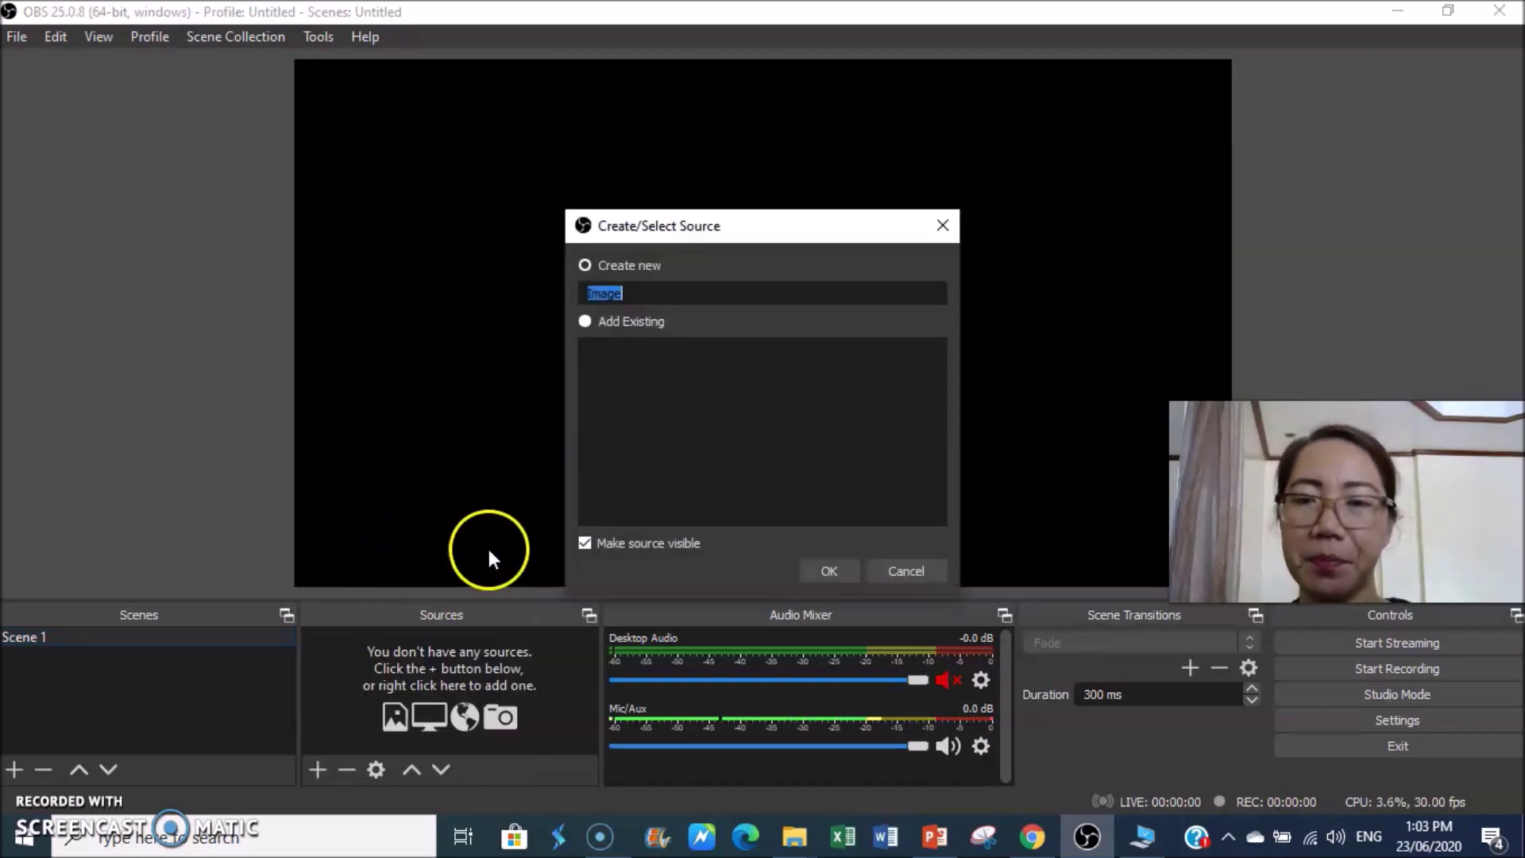
{"action": "left_click", "coordinate": [827, 569]}
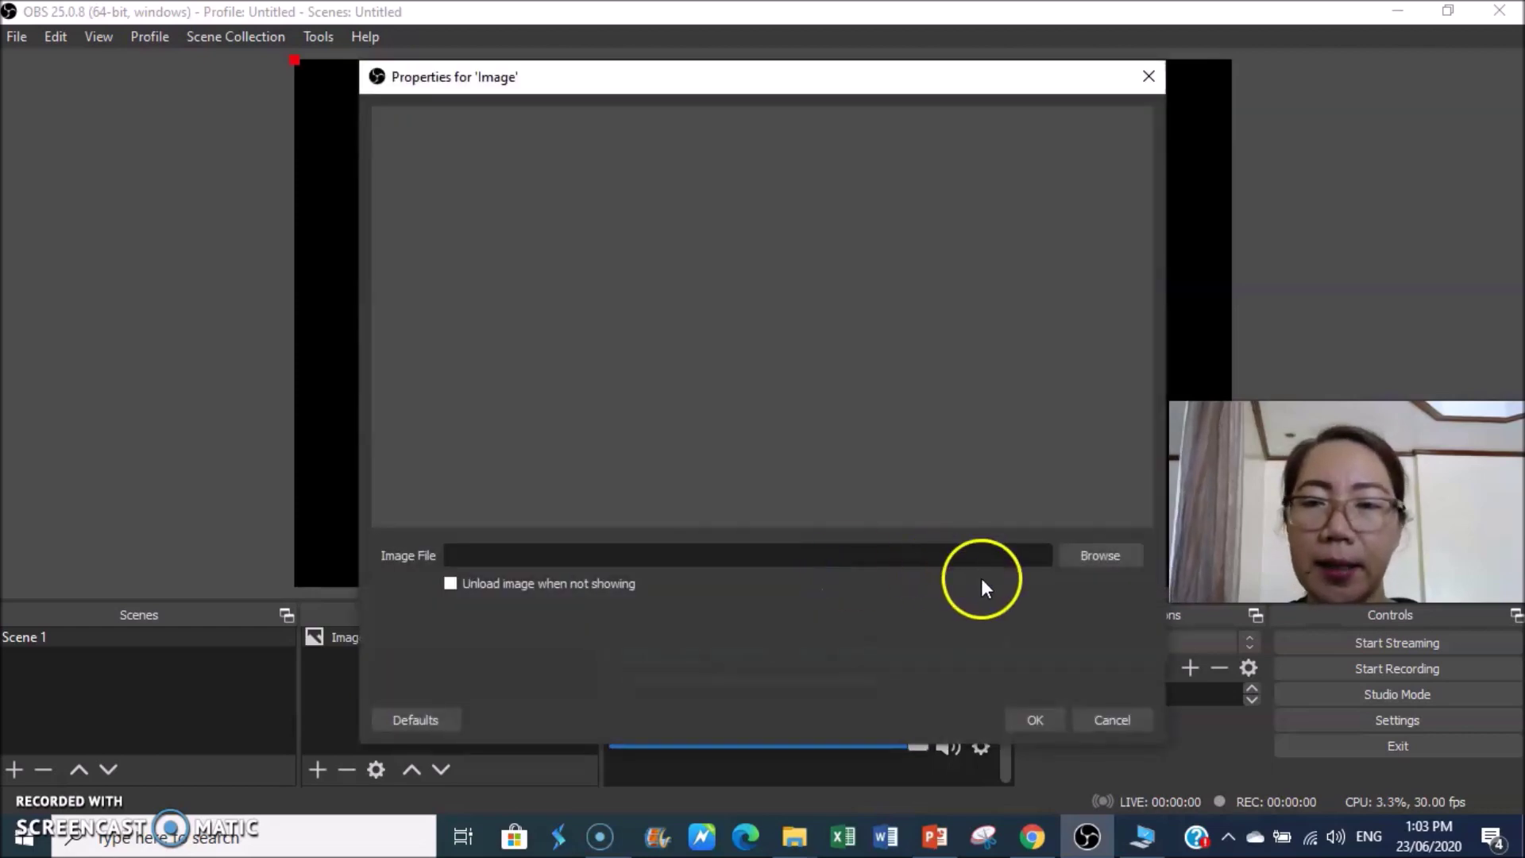
{"action": "left_click", "coordinate": [1113, 558]}
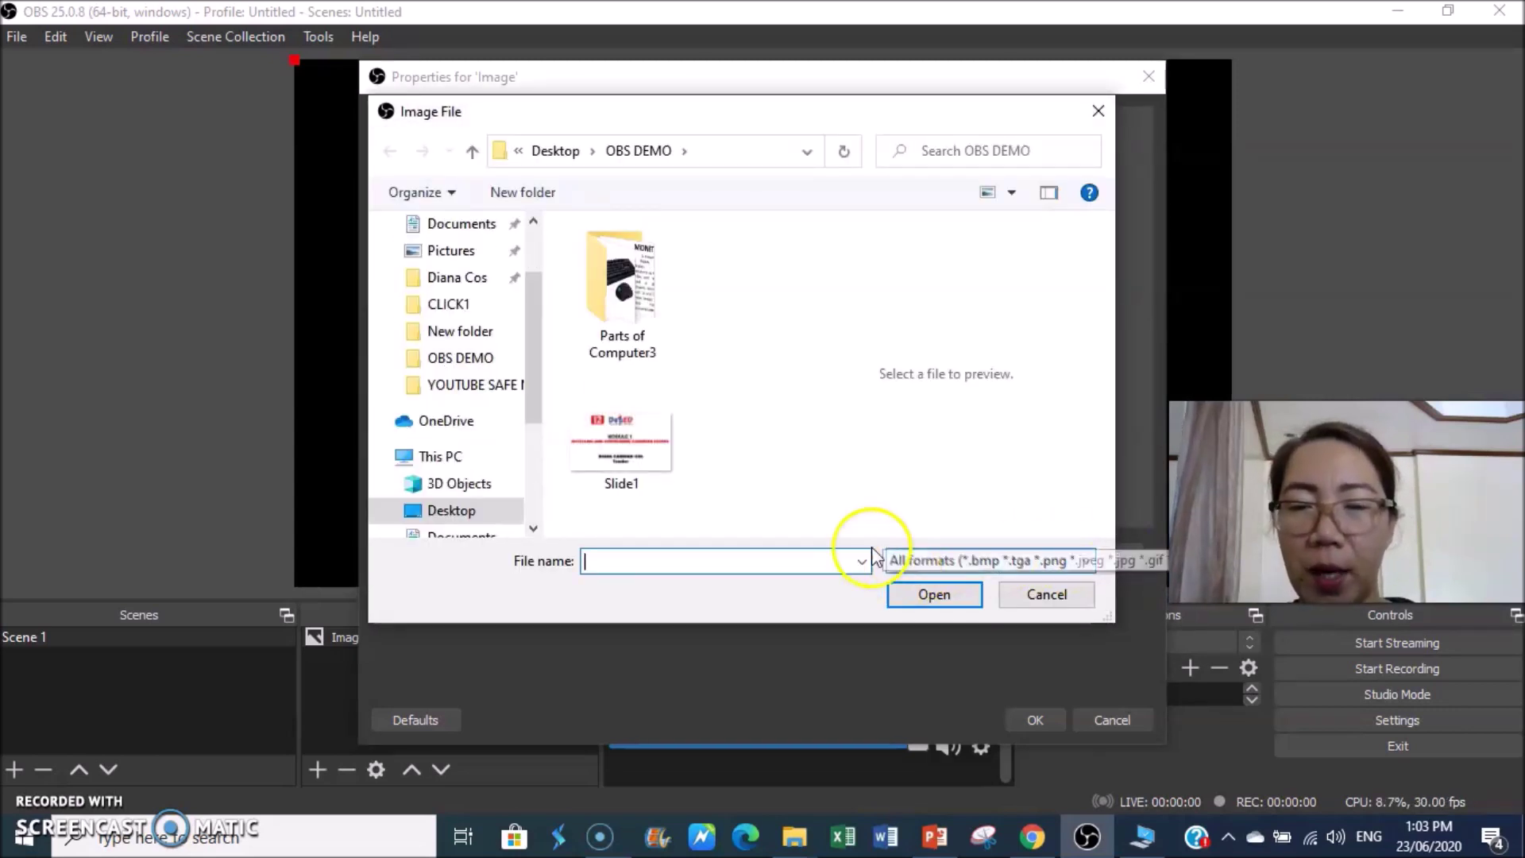
{"action": "left_click", "coordinate": [627, 448]}
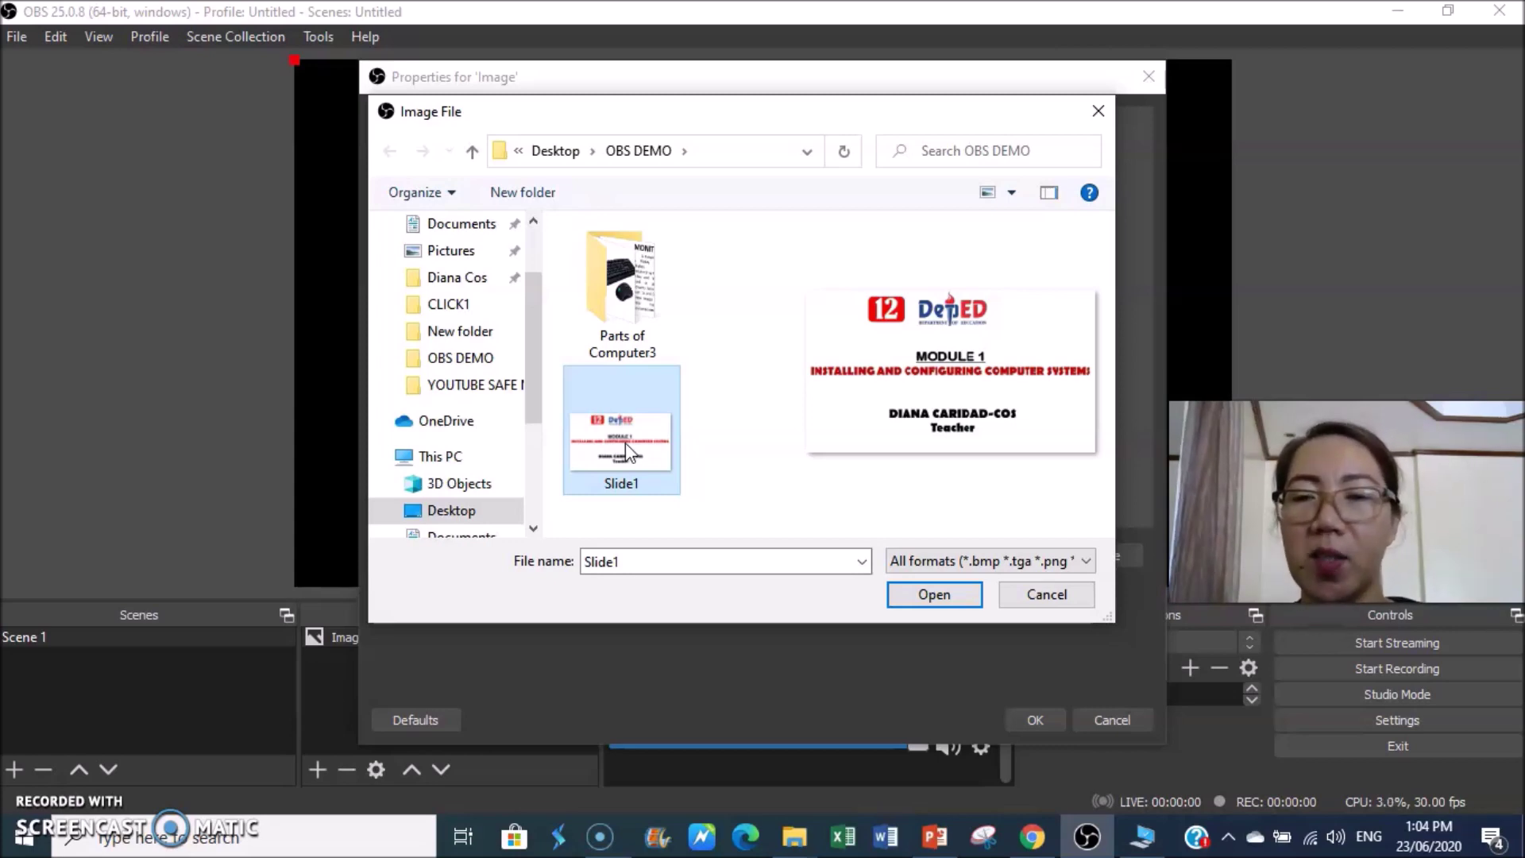
{"action": "left_click", "coordinate": [945, 602]}
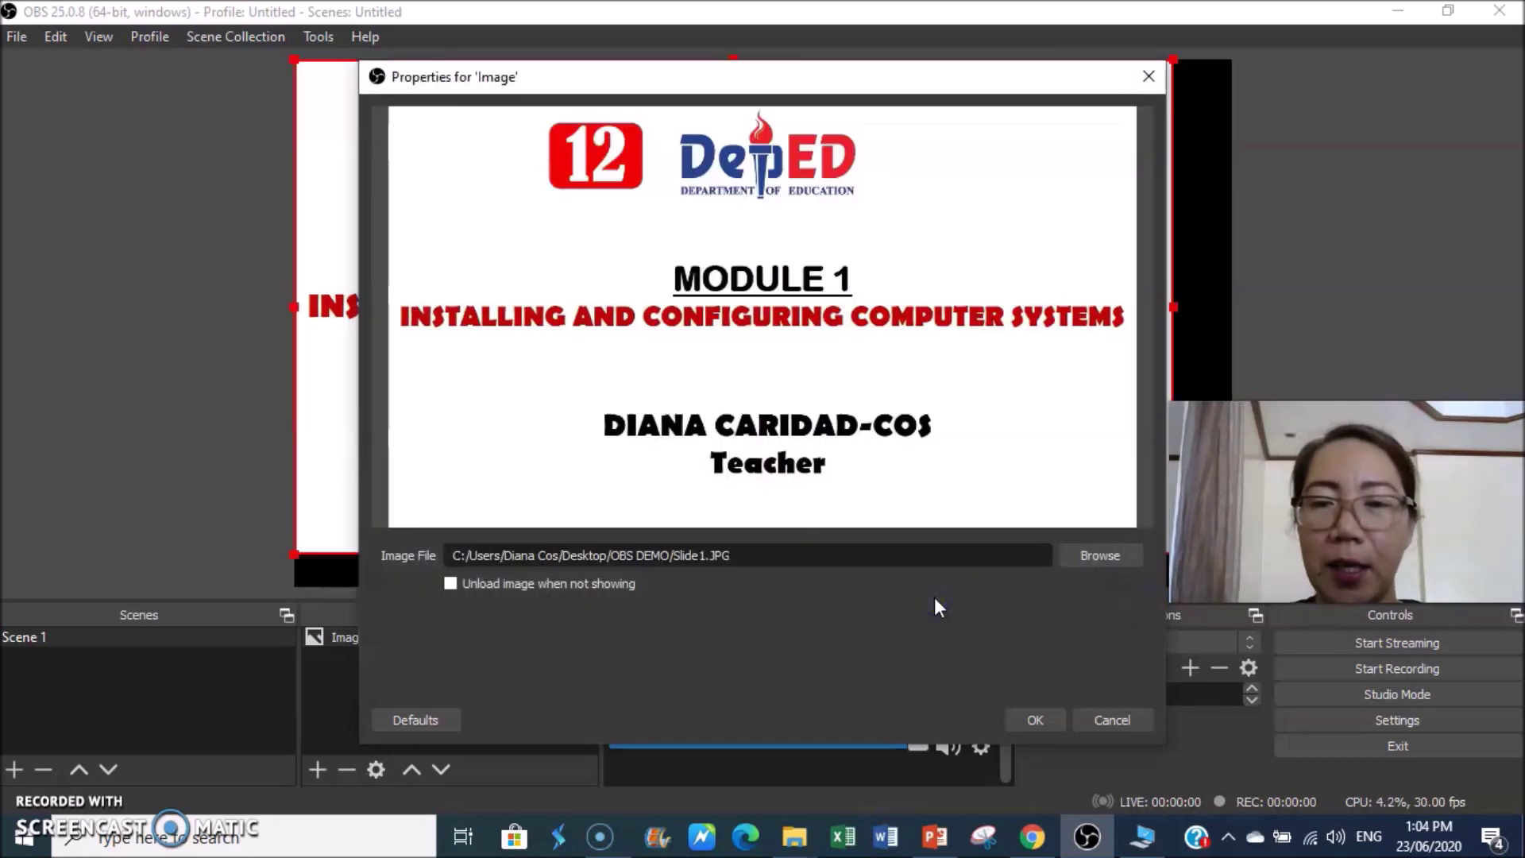
{"action": "left_click", "coordinate": [1035, 720]}
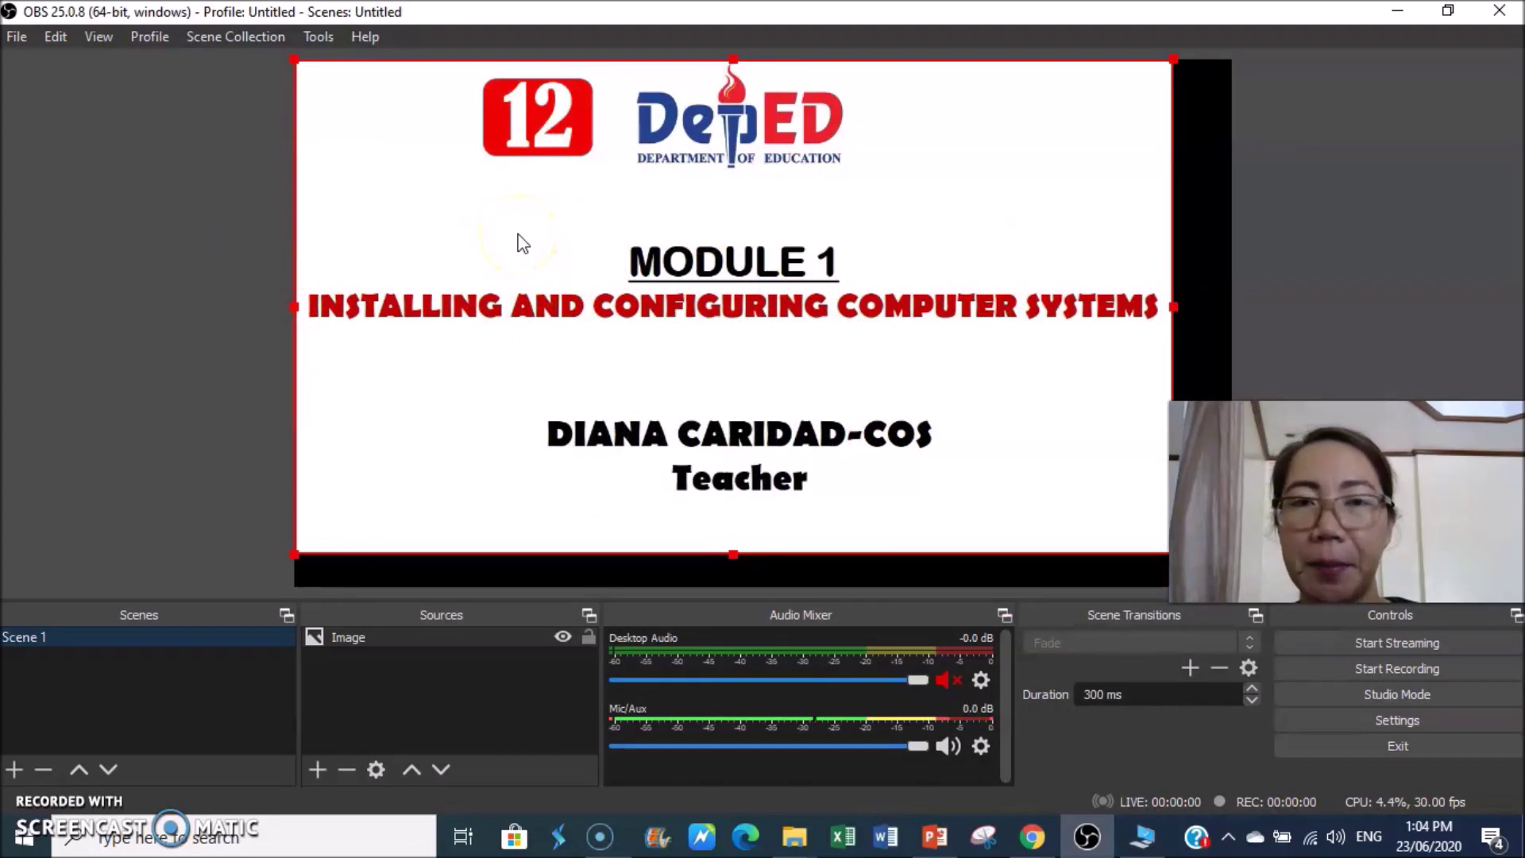
Step: Fit the Slide1 image to the screen and select its source in Scene 1
{"action": "right_click", "coordinate": [482, 211]}
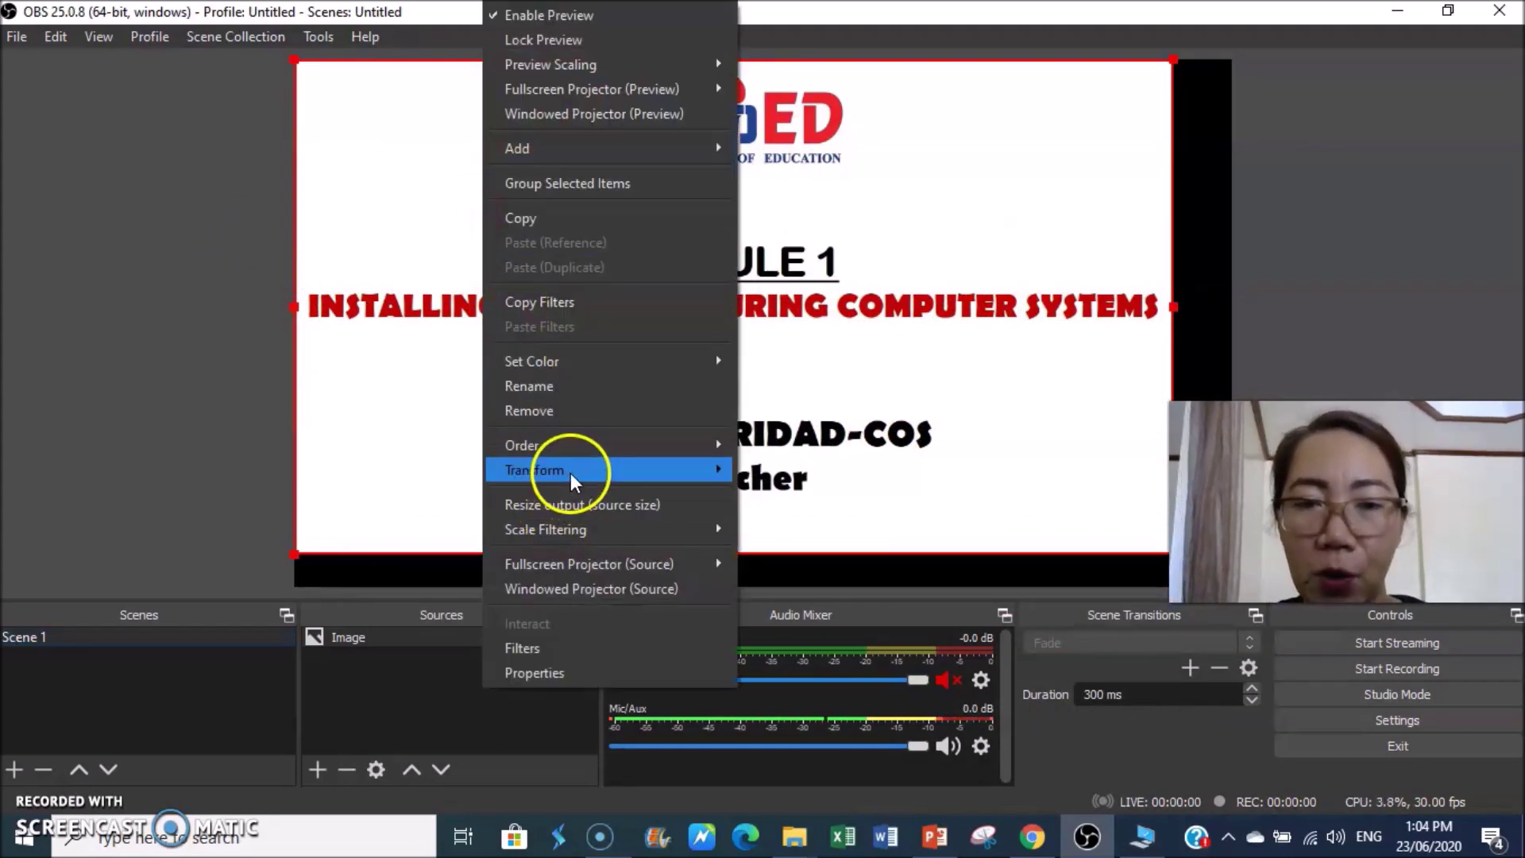
{"action": "mouse_move", "coordinate": [570, 471]}
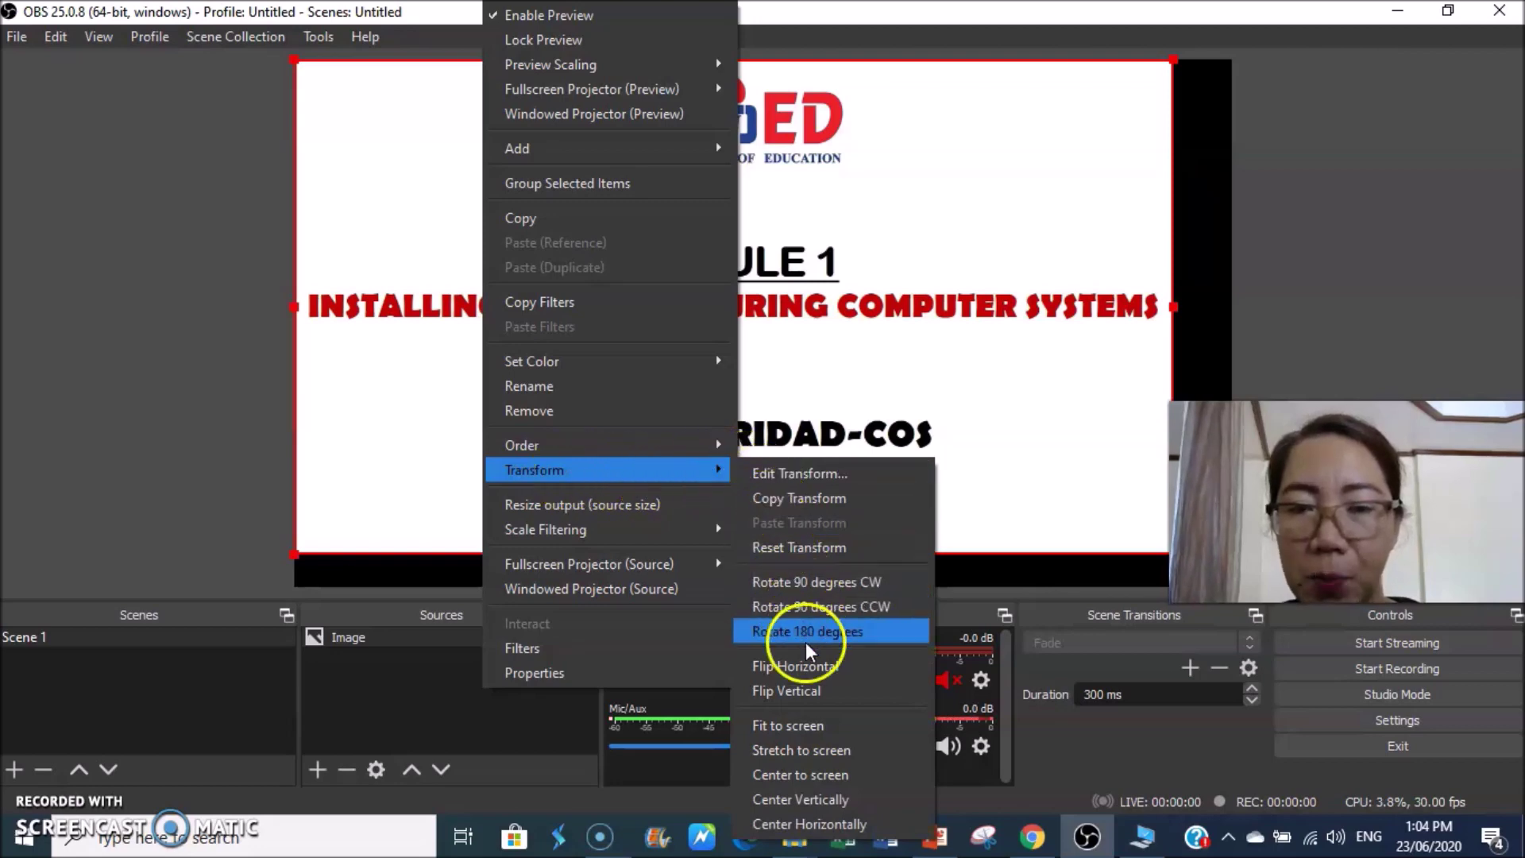
{"action": "left_click", "coordinate": [812, 731]}
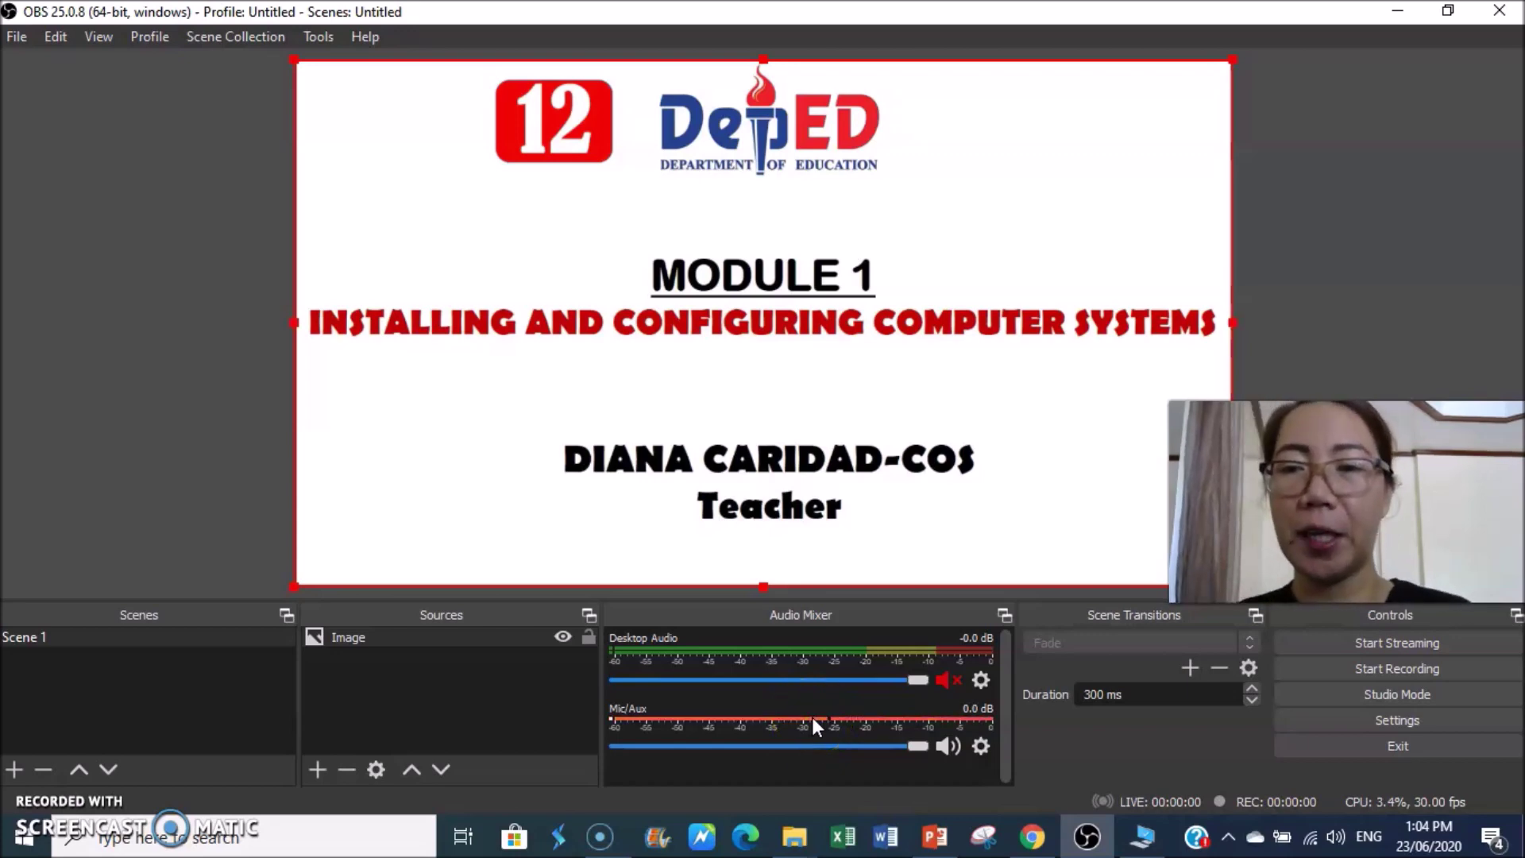
{"action": "left_click", "coordinate": [375, 636]}
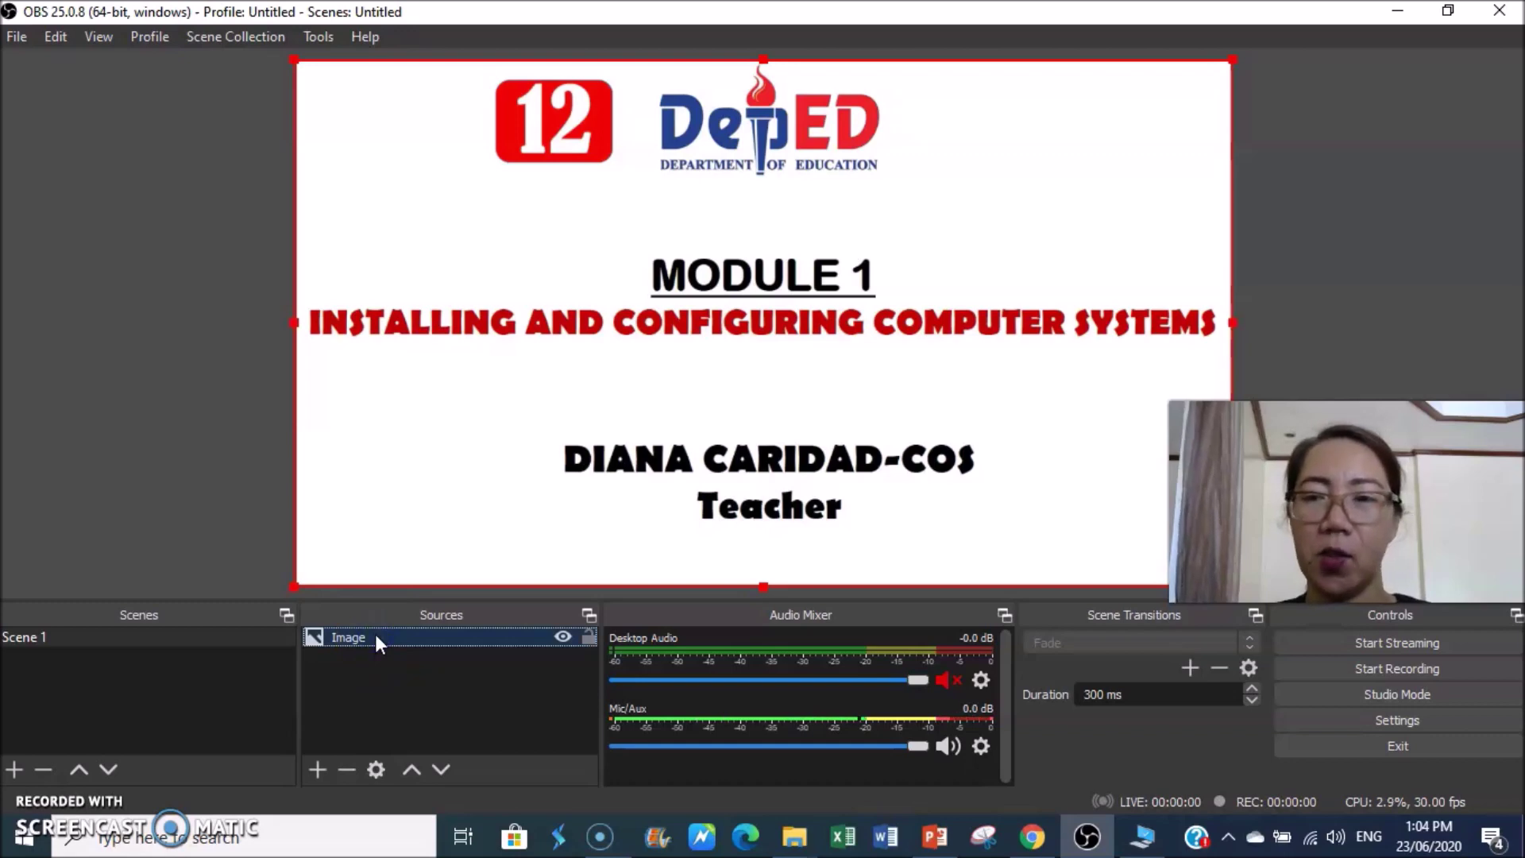
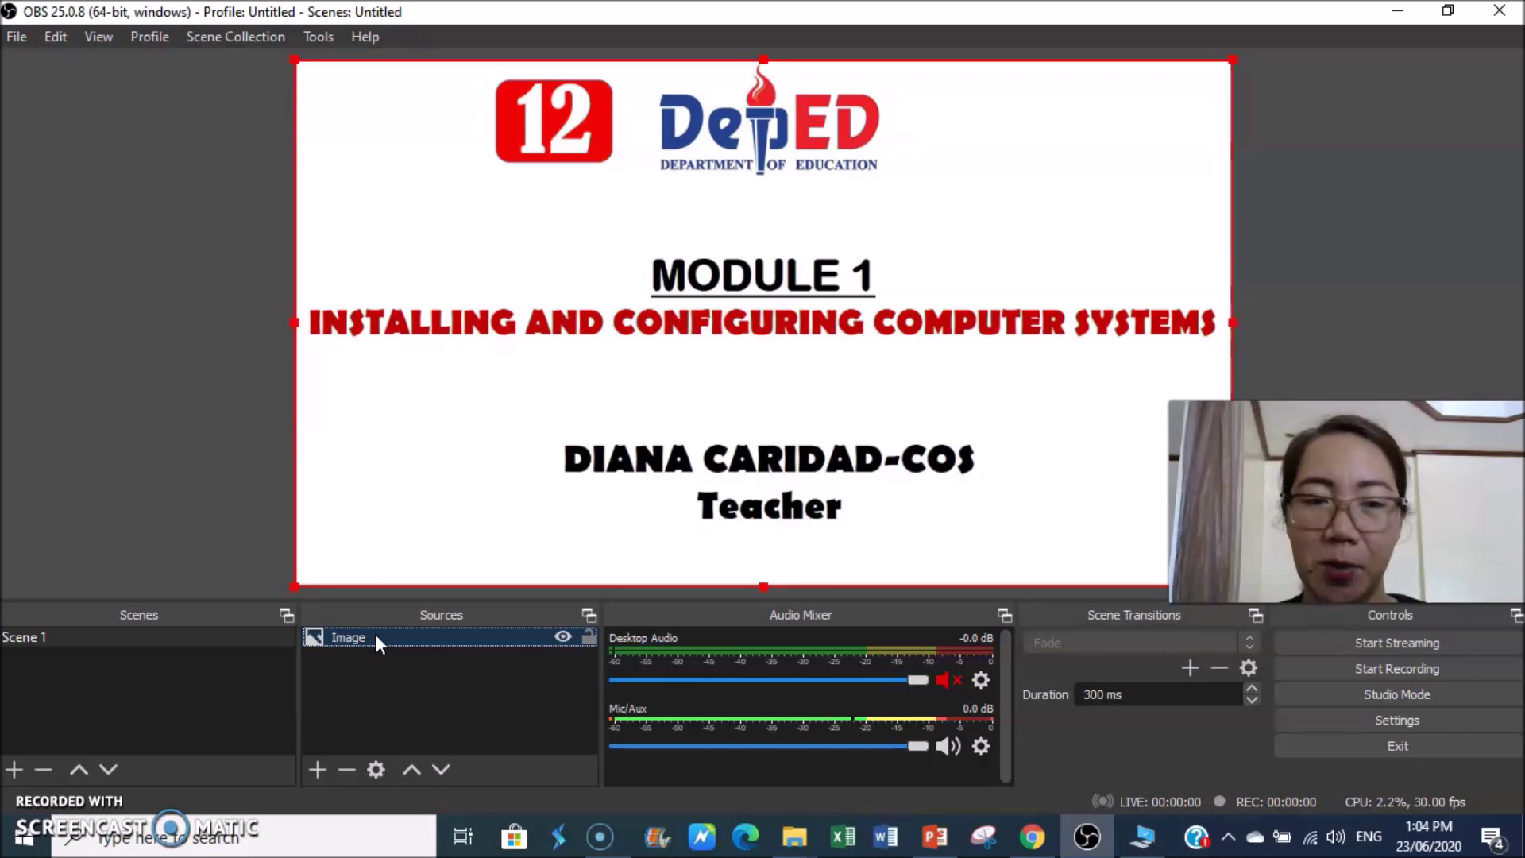
Step: Add a new scene named Scene 2
{"action": "left_click", "coordinate": [42, 635]}
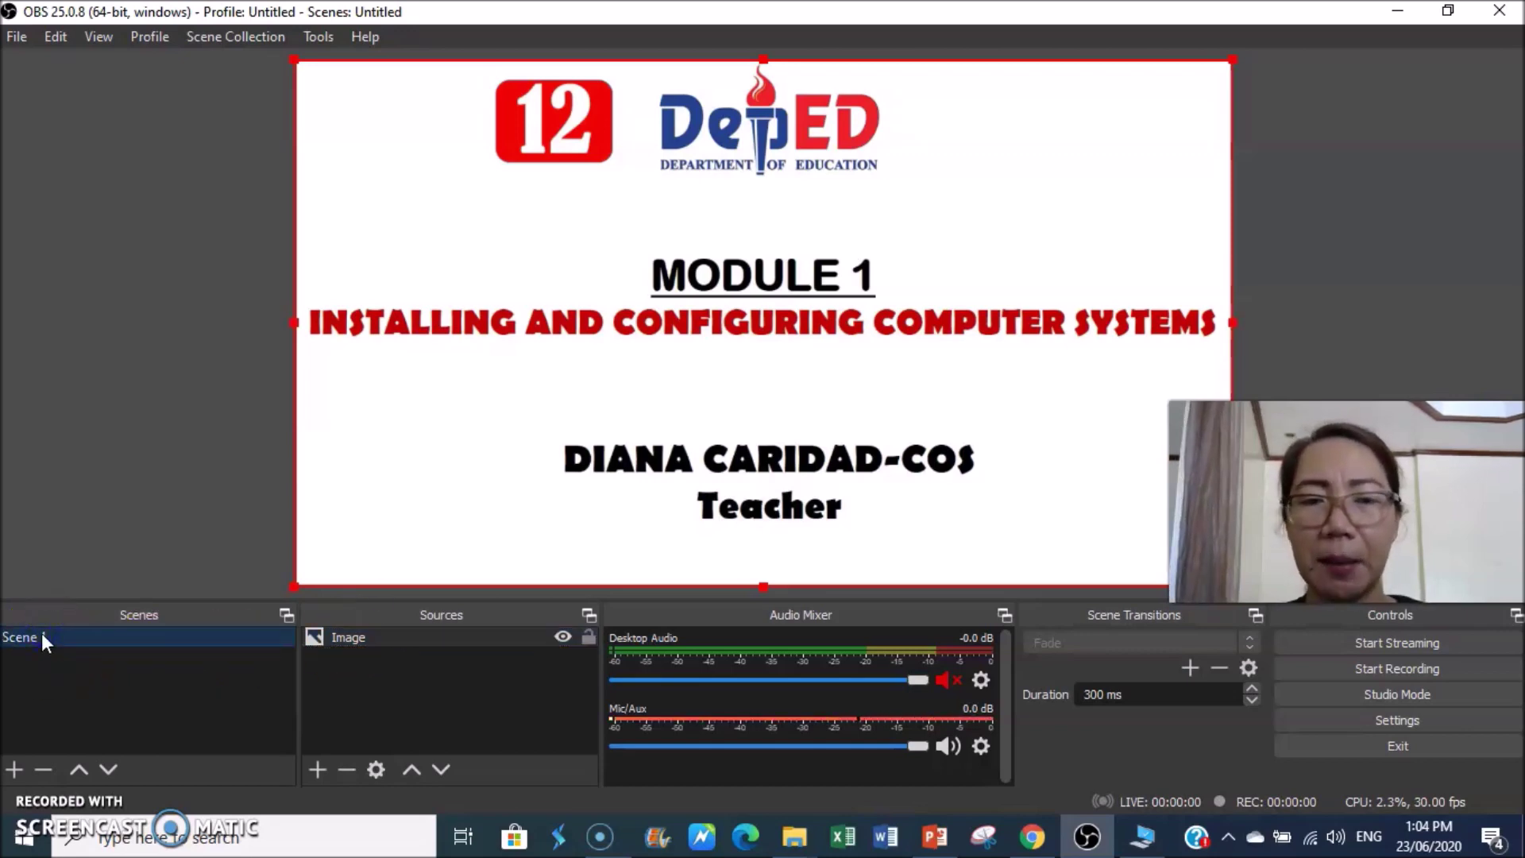
{"action": "left_click", "coordinate": [14, 770]}
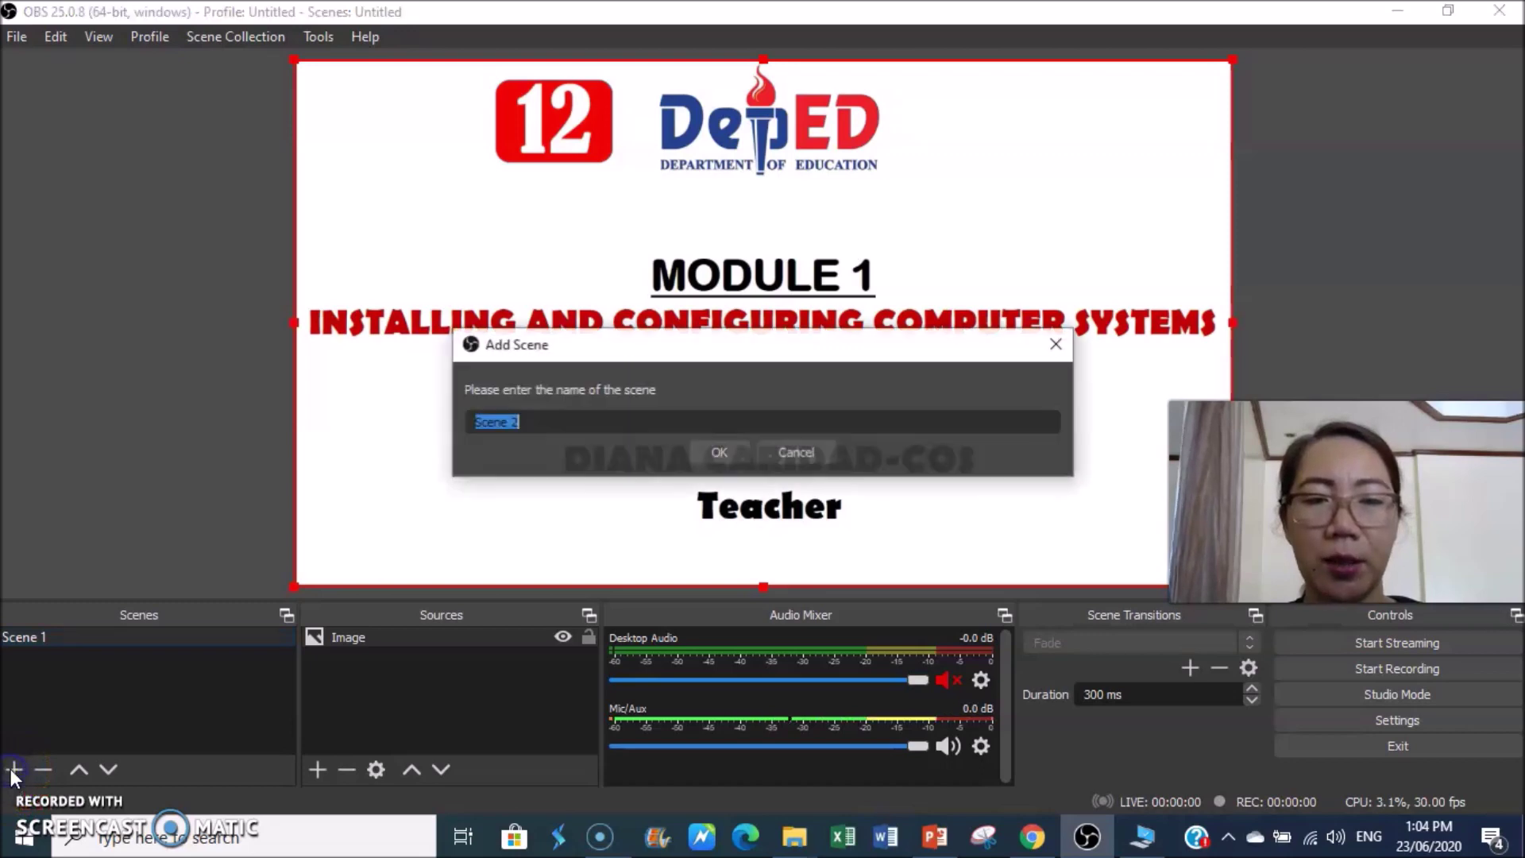
{"action": "left_click", "coordinate": [718, 452]}
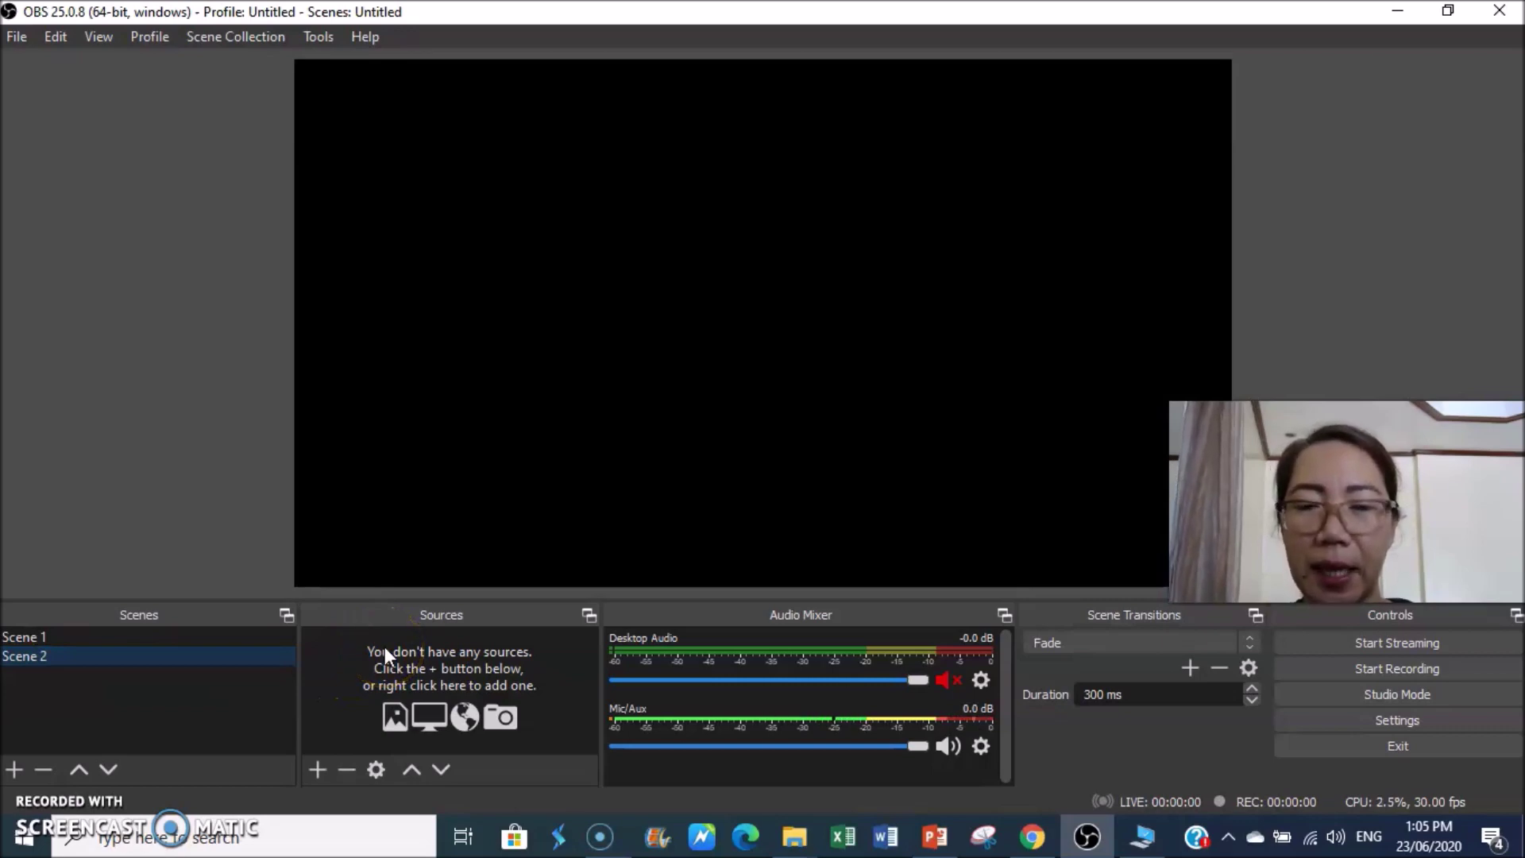
Step: Add a new Image Slide Show source to Scene 2, keeping its default name
{"action": "left_click", "coordinate": [344, 649]}
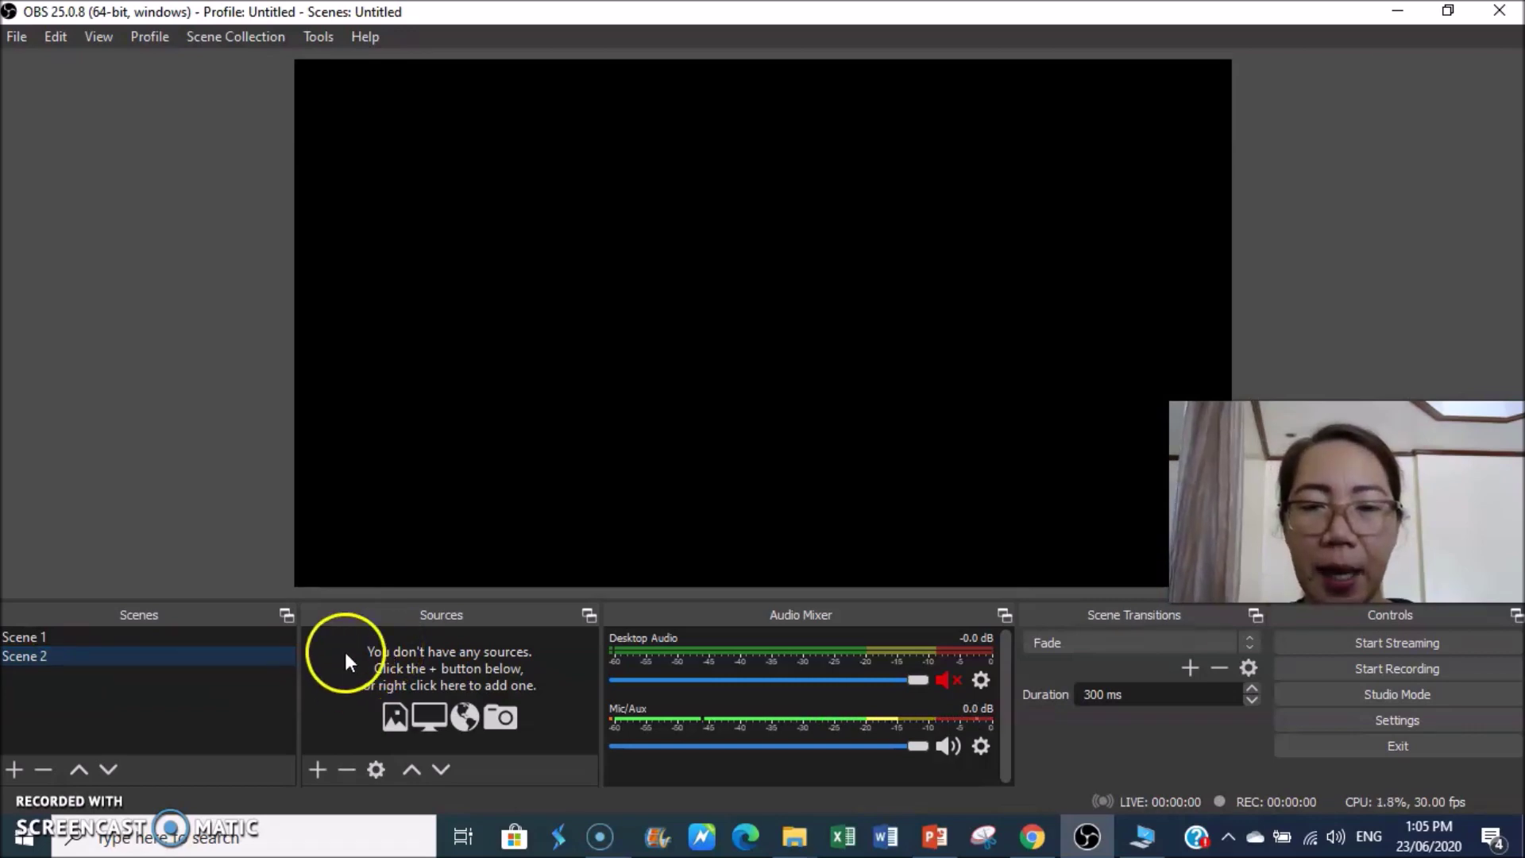
{"action": "left_click", "coordinate": [318, 770]}
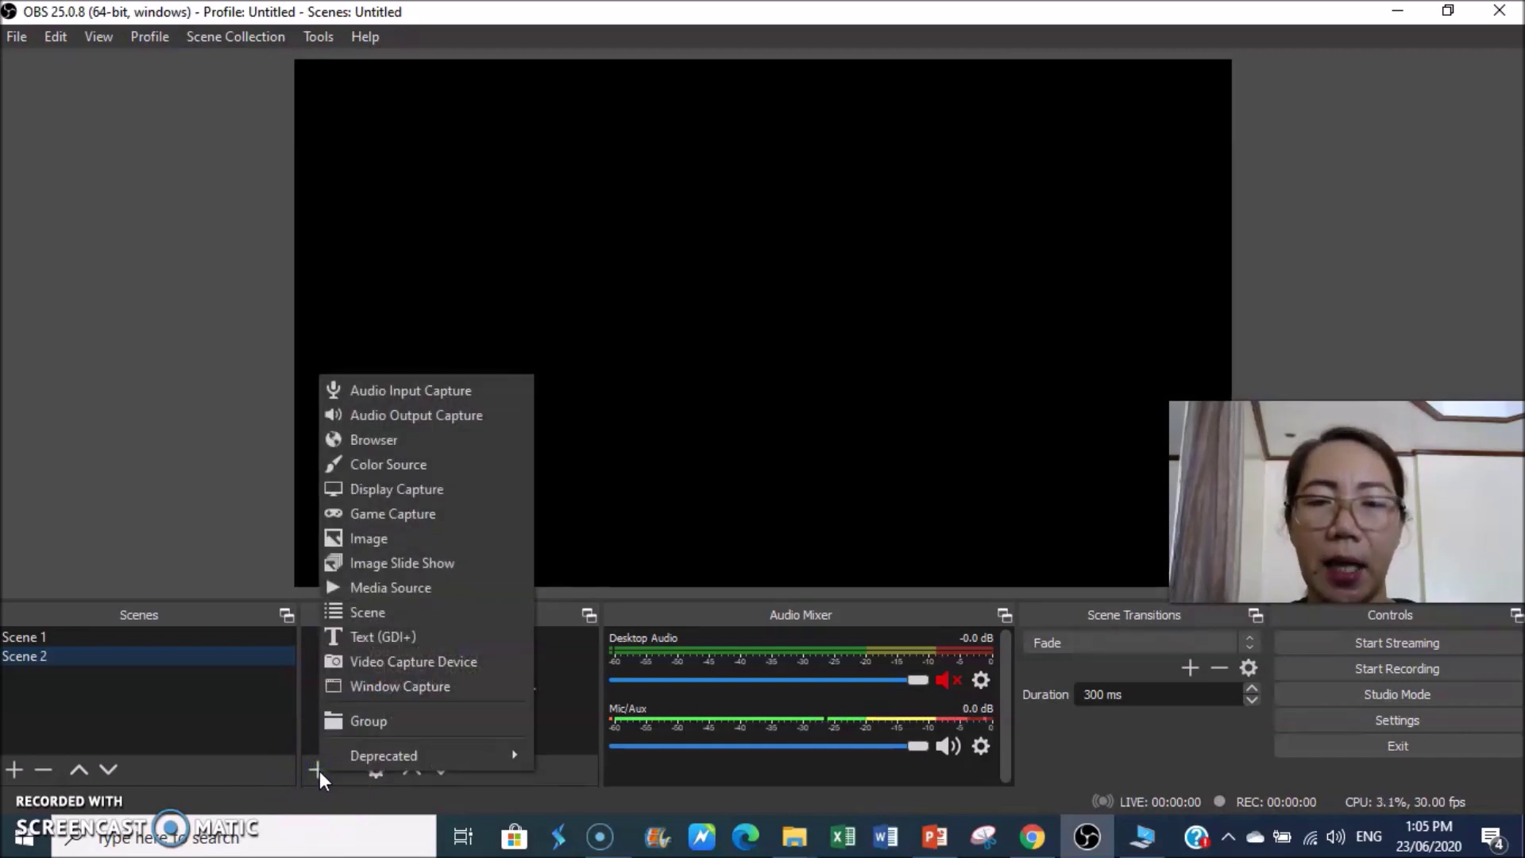
{"action": "left_click", "coordinate": [426, 562]}
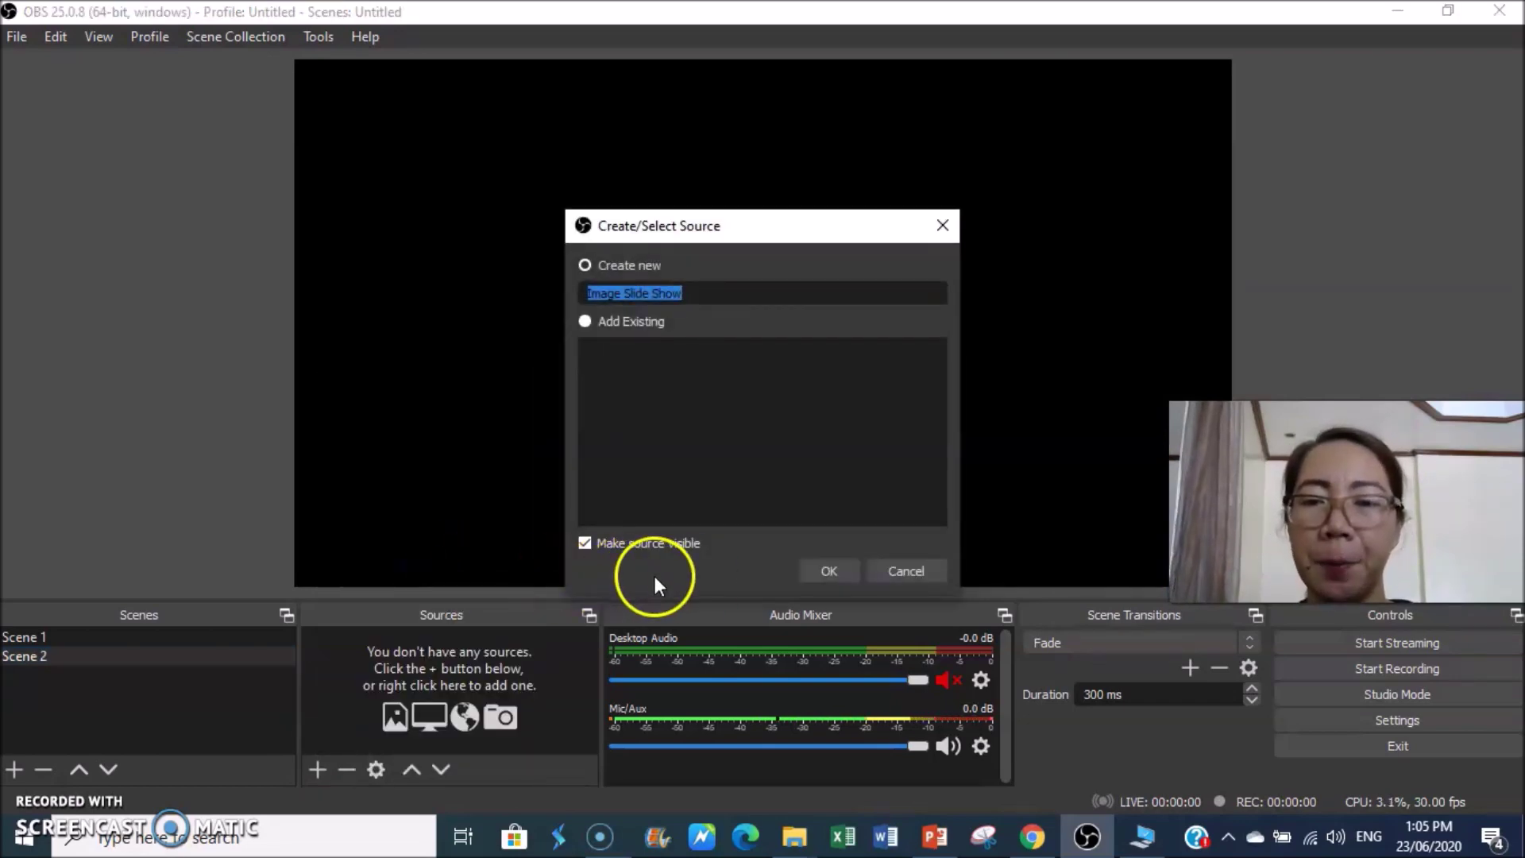
{"action": "left_click", "coordinate": [832, 571]}
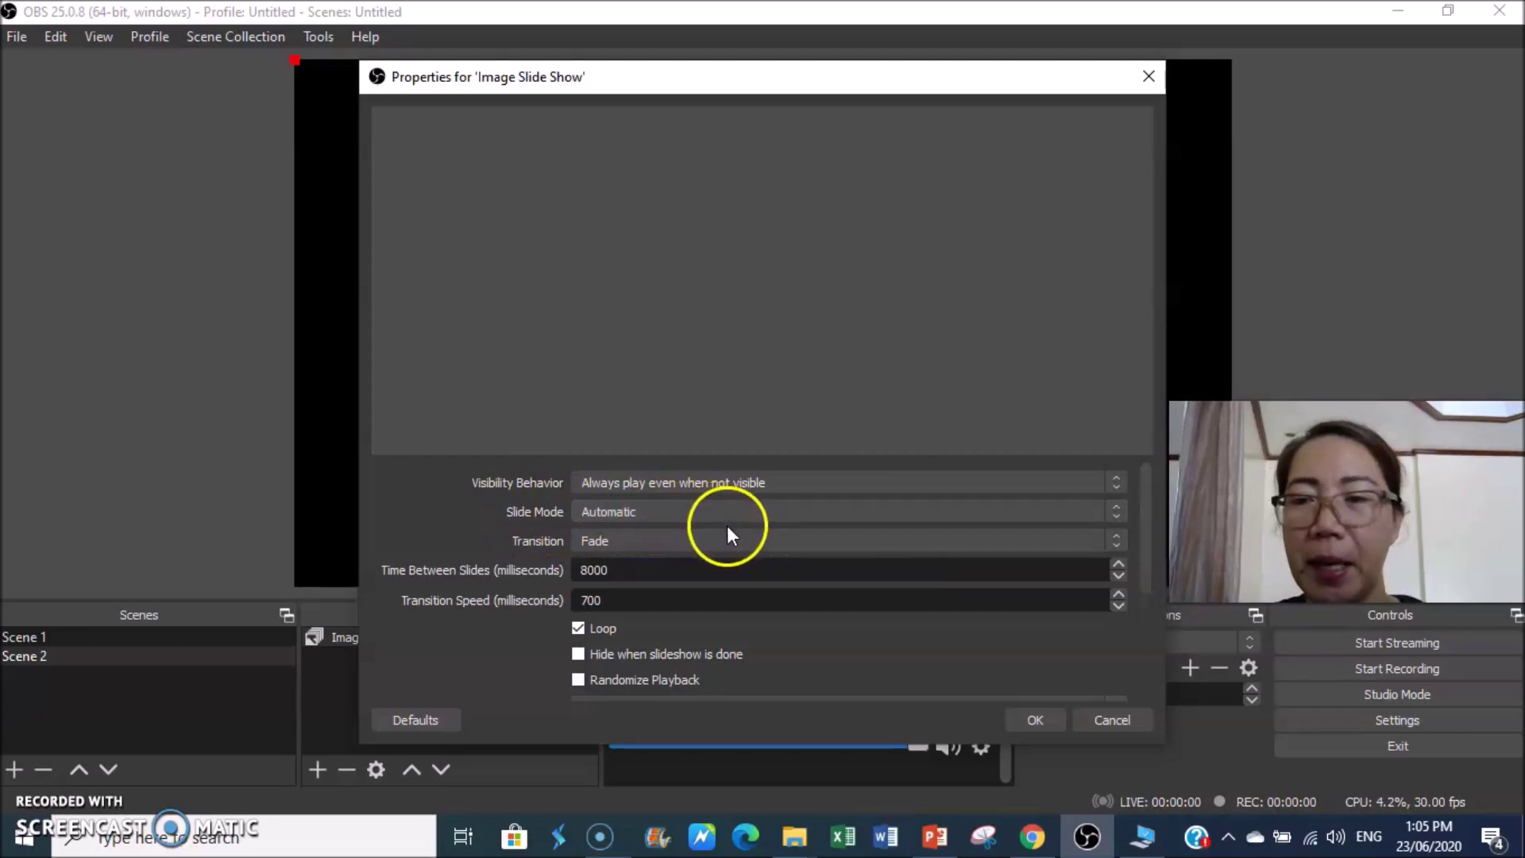
Step: Set the slide show's slide mode to Manual (Use hotkeys to control slideshow) and enable Hide when slideshow is done
{"action": "left_click", "coordinate": [1114, 518]}
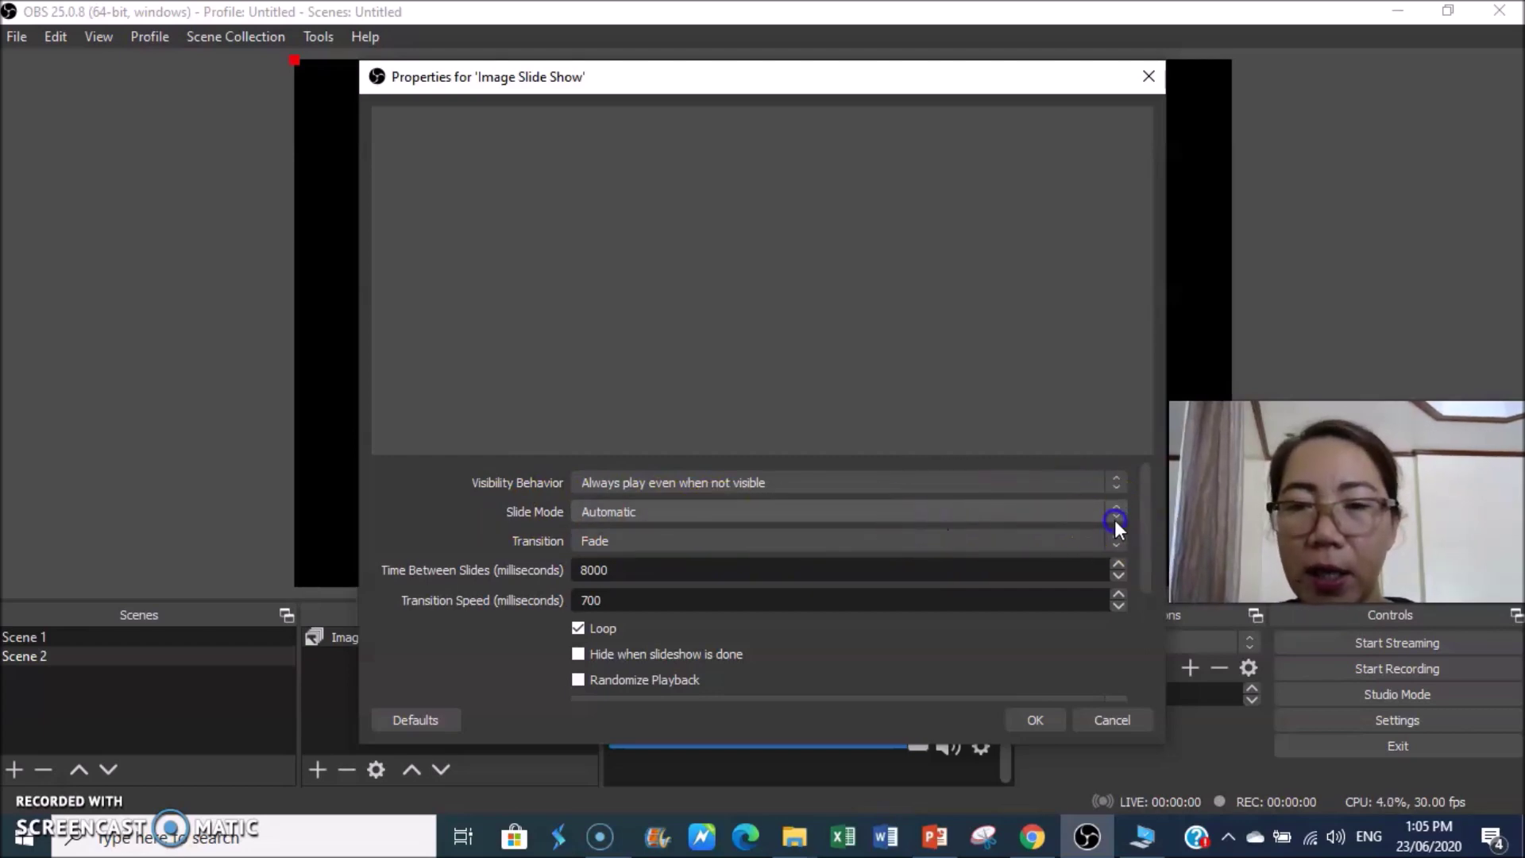
{"action": "left_click", "coordinate": [1010, 546]}
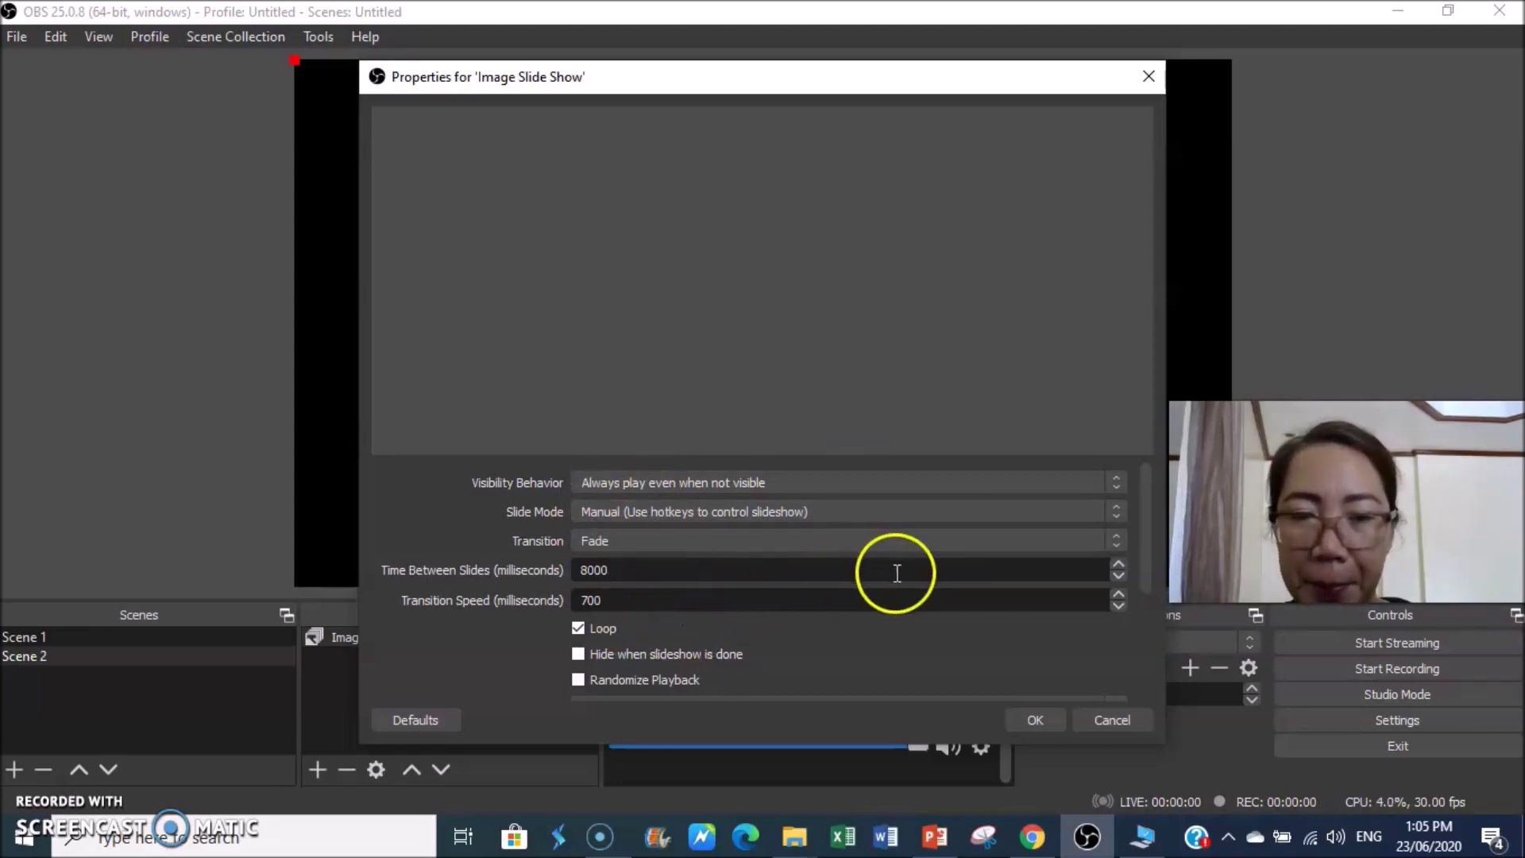
{"action": "scroll", "coordinate": [937, 598], "scroll_direction": "down", "scroll_amount": 1}
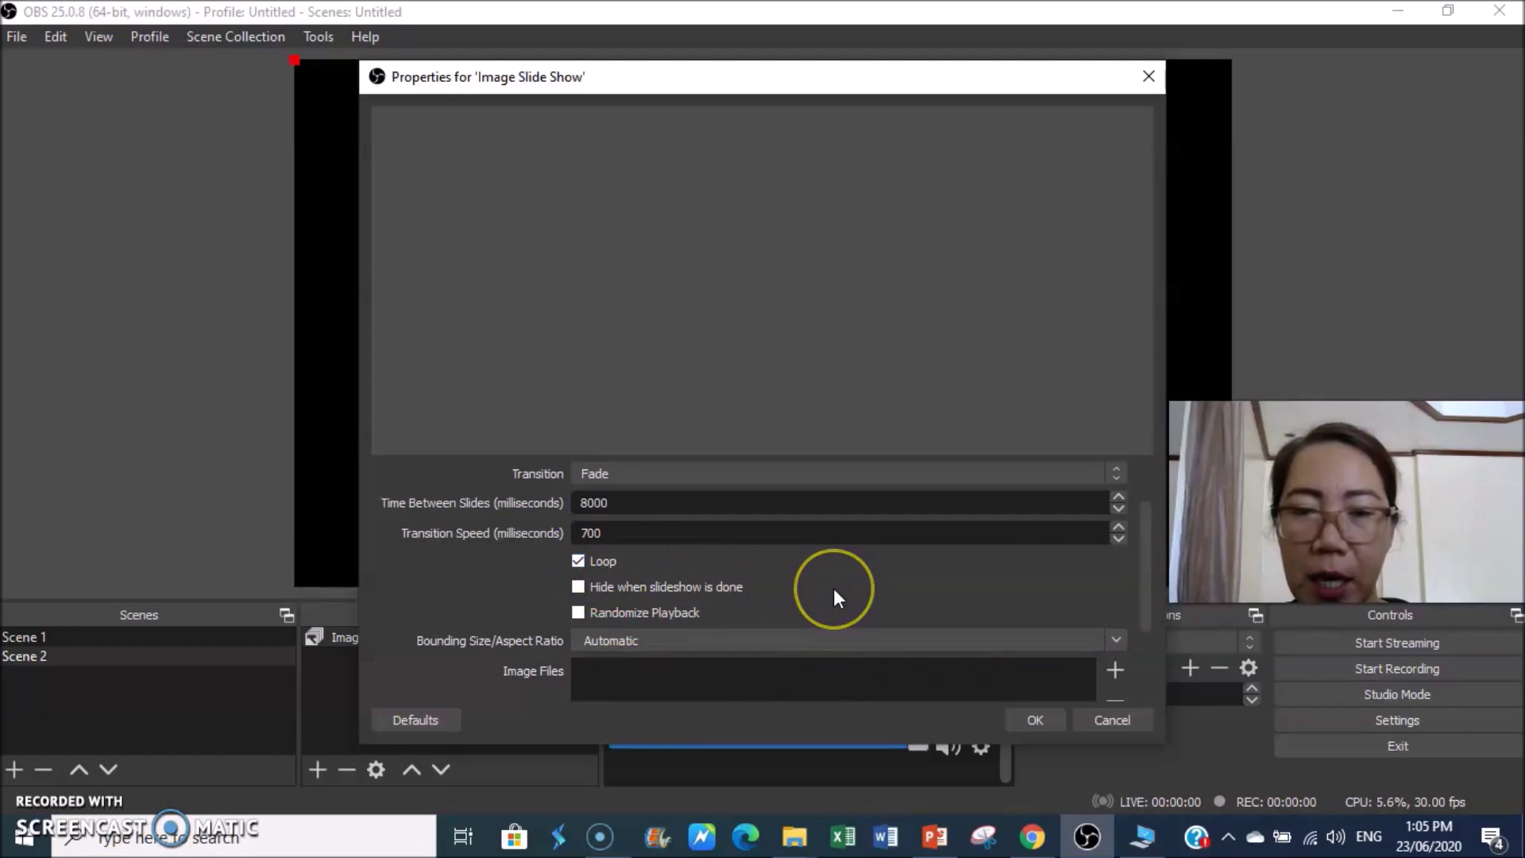
{"action": "scroll", "coordinate": [834, 591], "scroll_direction": "down", "scroll_amount": 1}
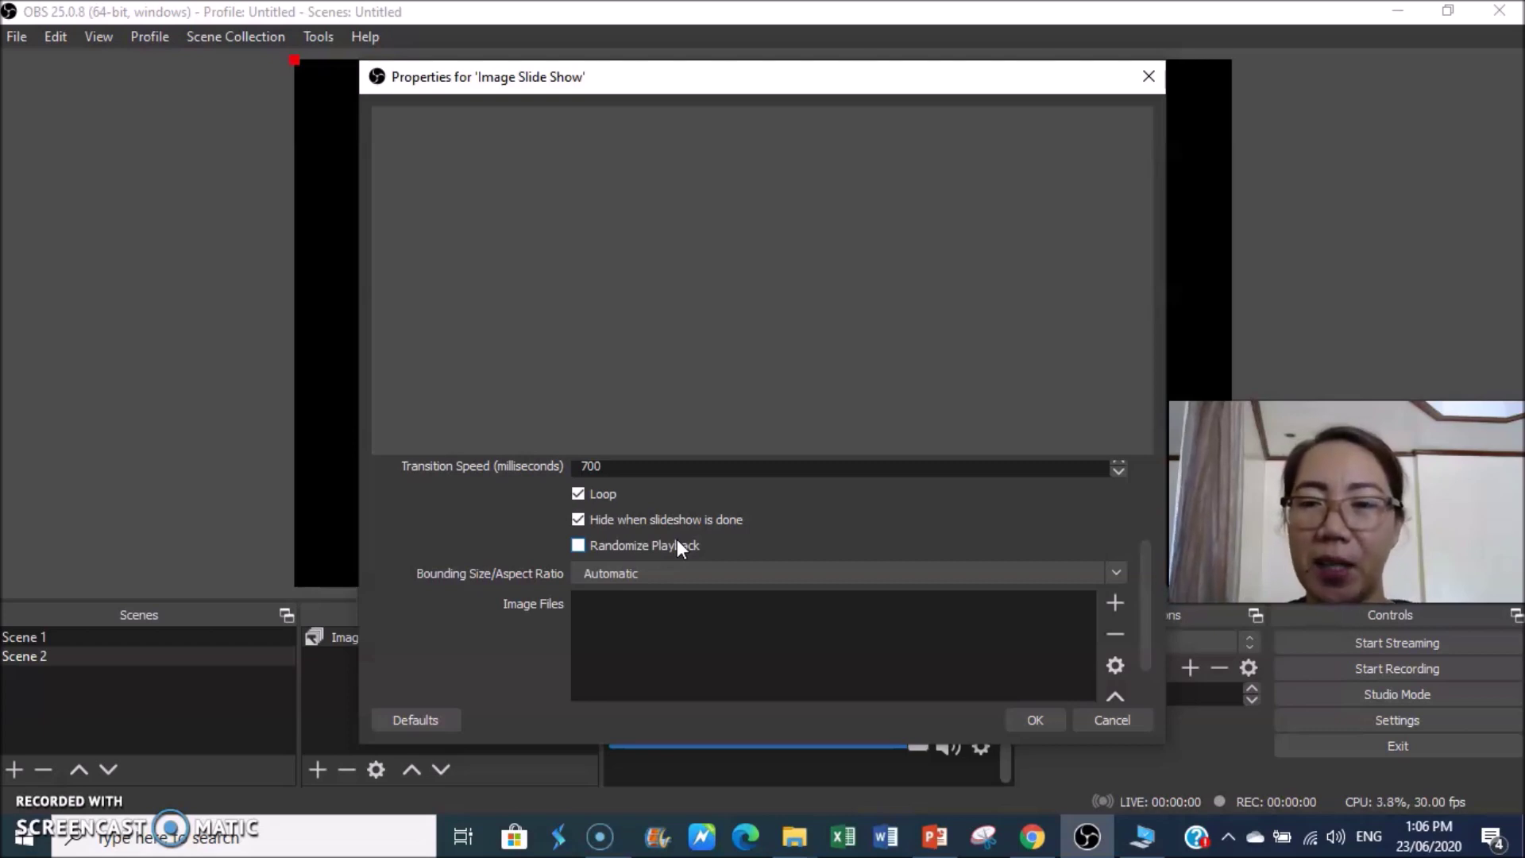
{"action": "left_click", "coordinate": [722, 630]}
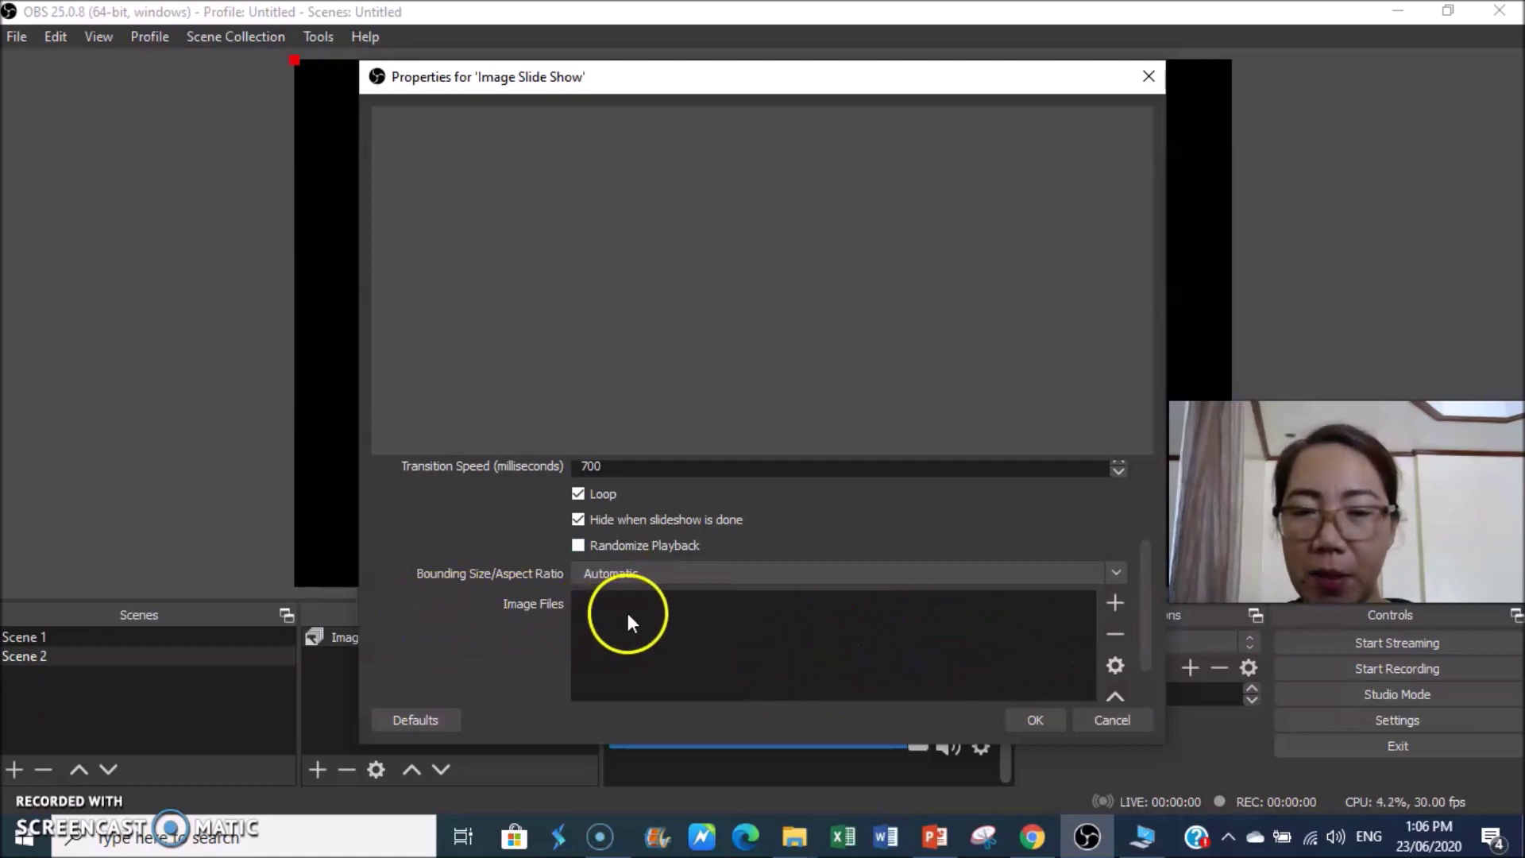
Step: Add all slide images from the Parts of Computer3 folder in OBS DEMO to the slide show and accept its properties
{"action": "scroll", "coordinate": [1055, 574], "scroll_direction": "down", "scroll_amount": 1}
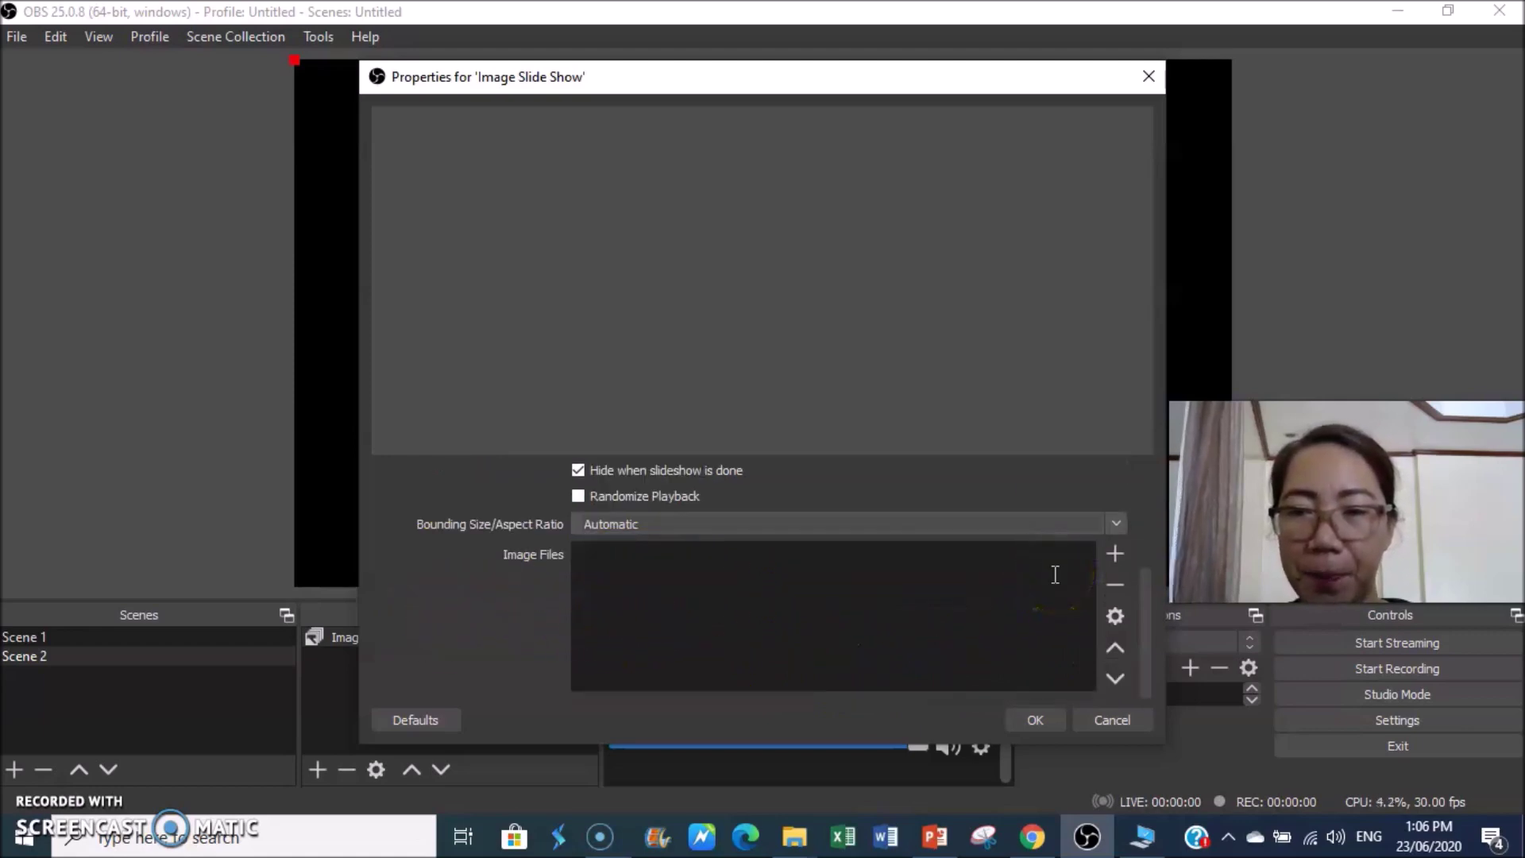
{"action": "left_click", "coordinate": [1115, 556]}
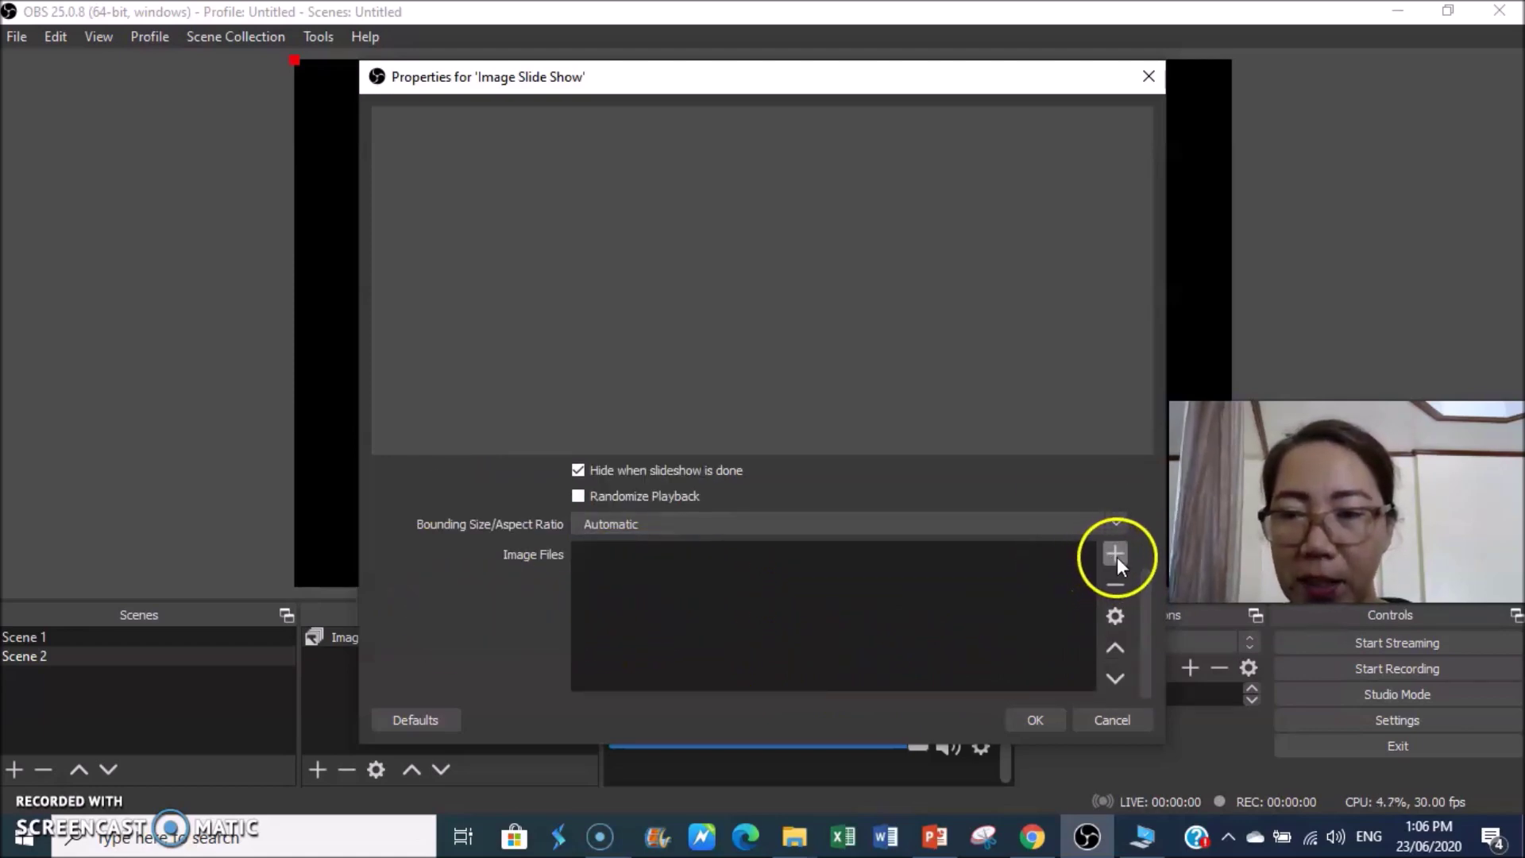
{"action": "left_click", "coordinate": [1147, 579]}
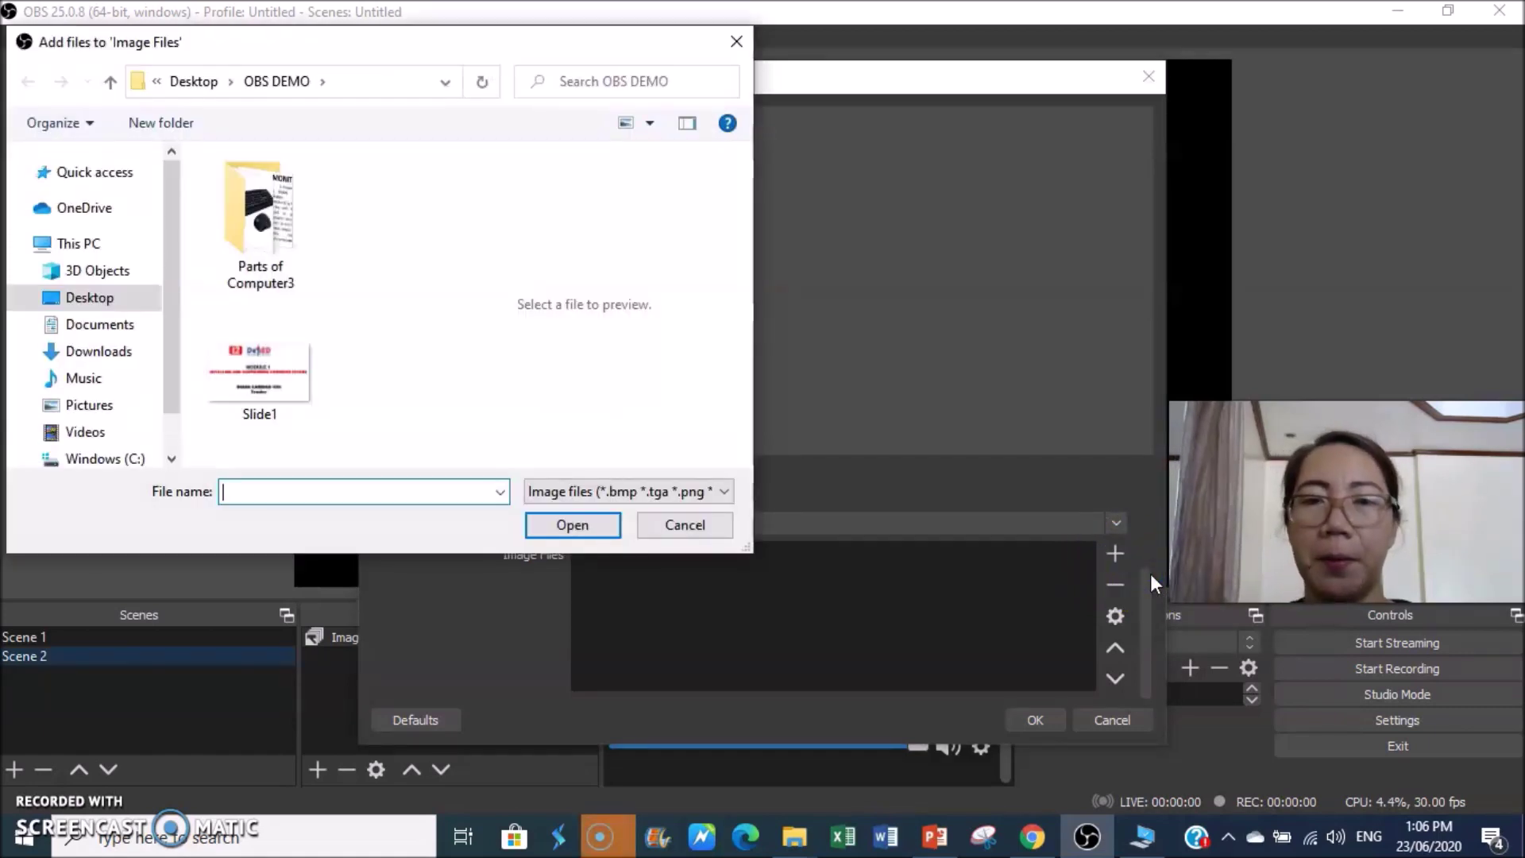
{"action": "double_click", "coordinate": [264, 223]}
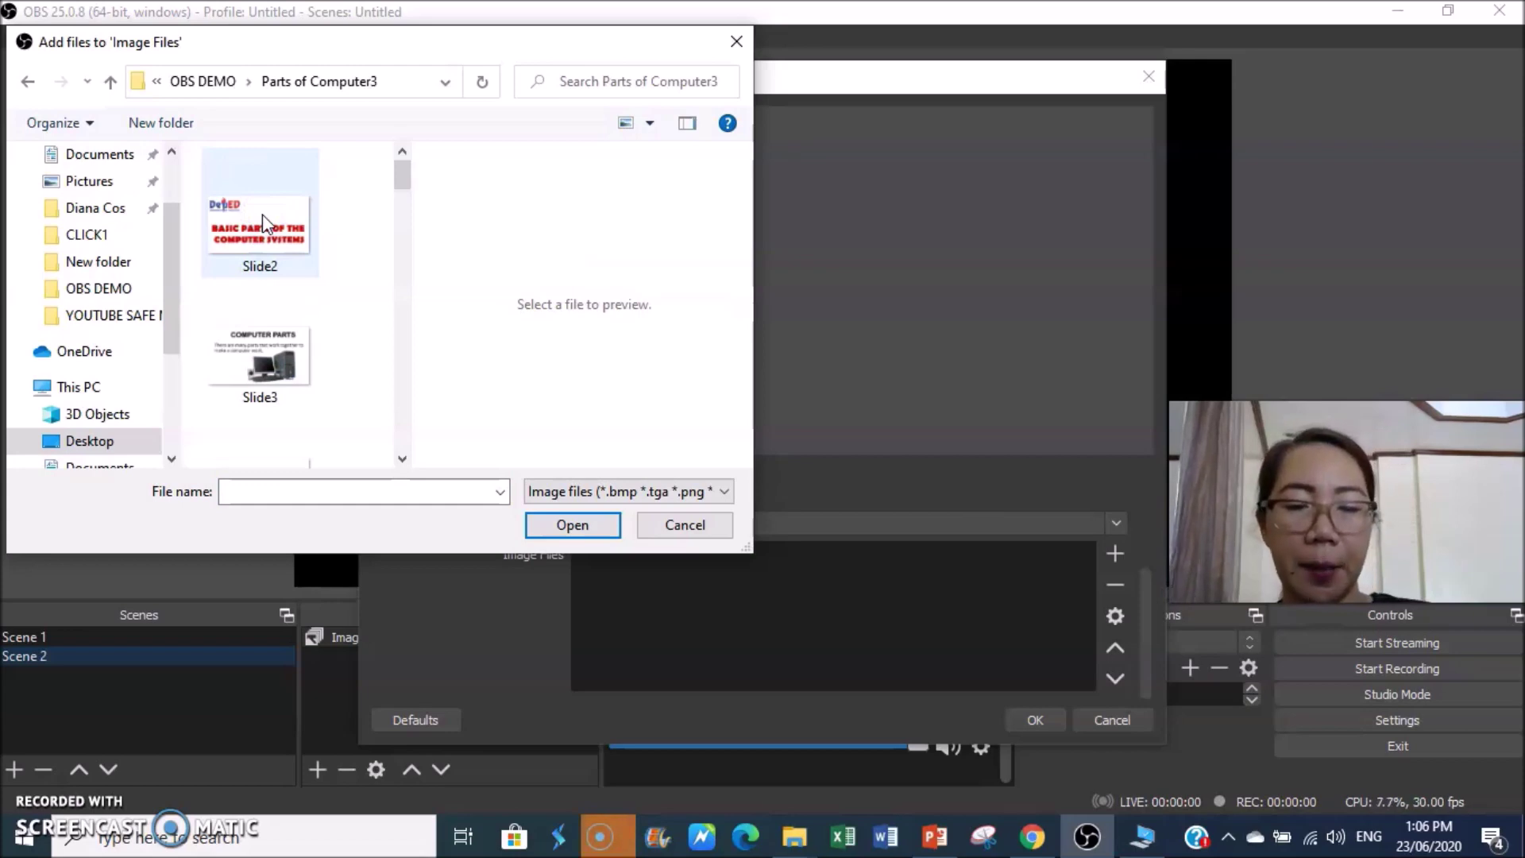
{"action": "key", "text": "ctrl+a"}
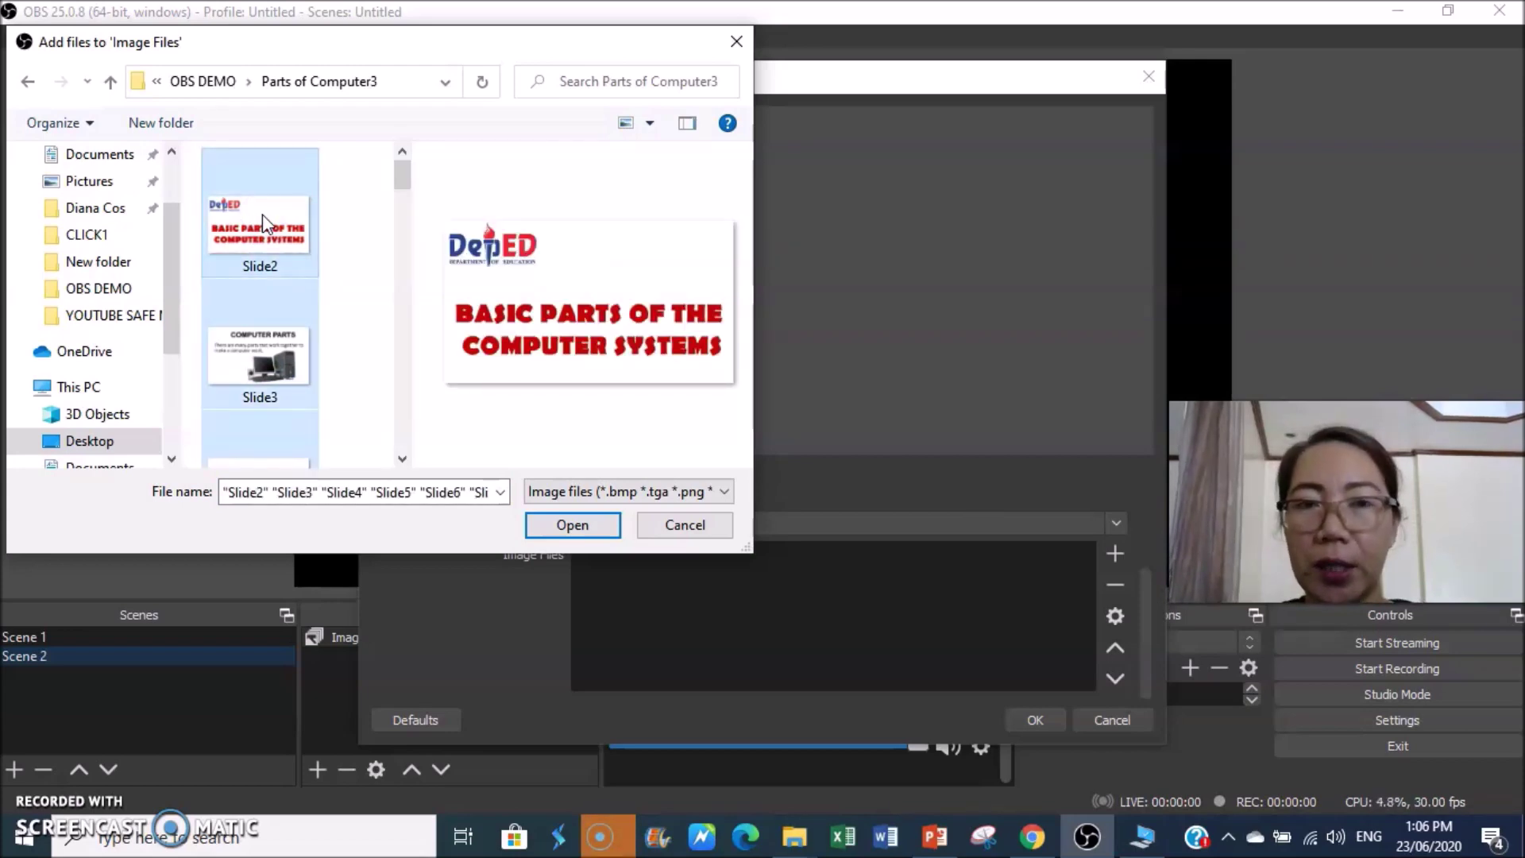
{"action": "left_click", "coordinate": [562, 524]}
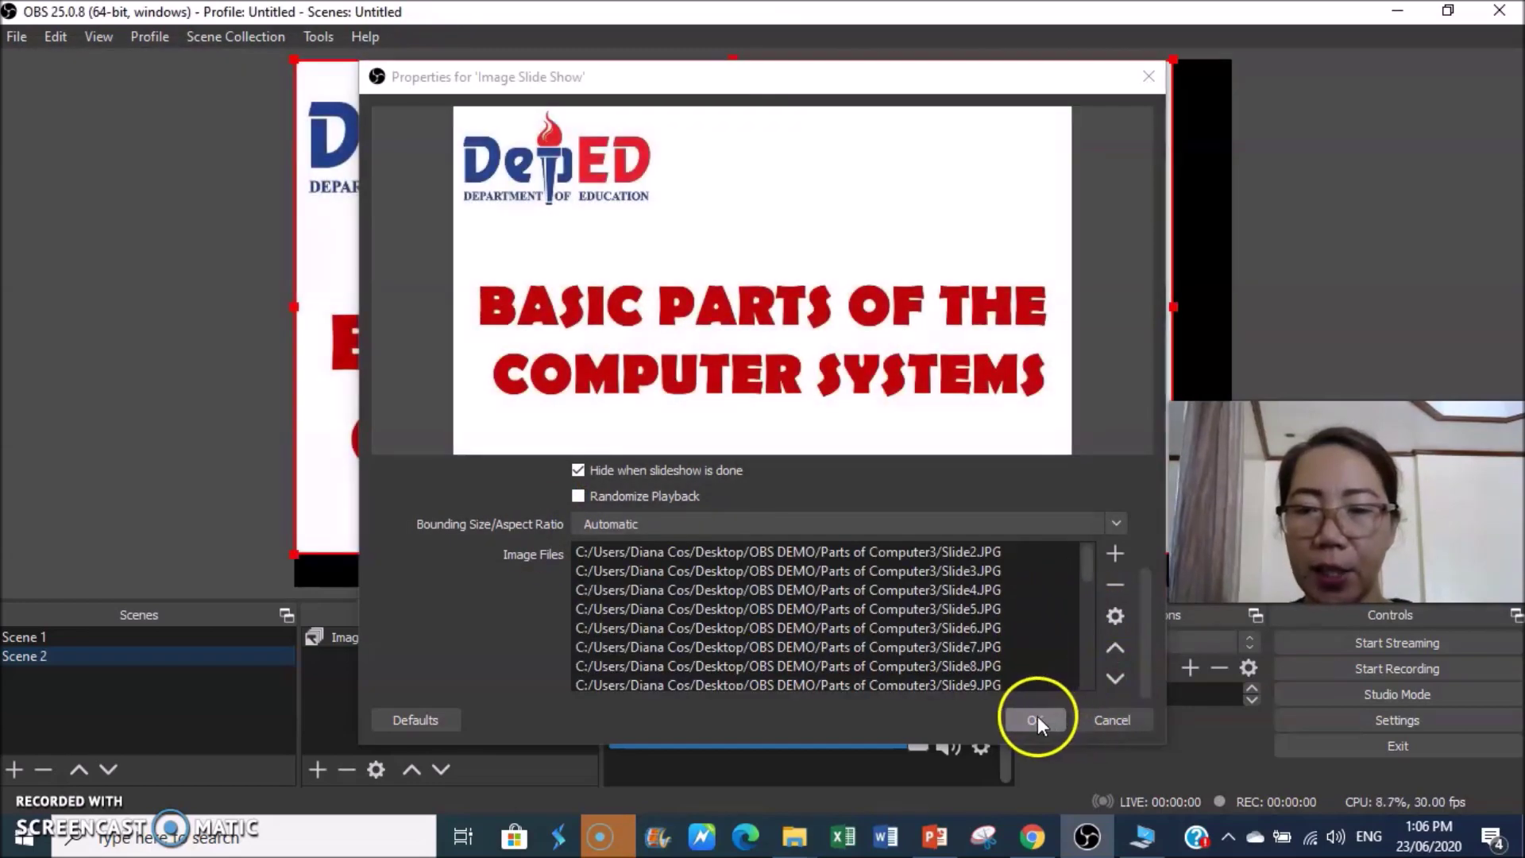
{"action": "left_click", "coordinate": [1037, 719]}
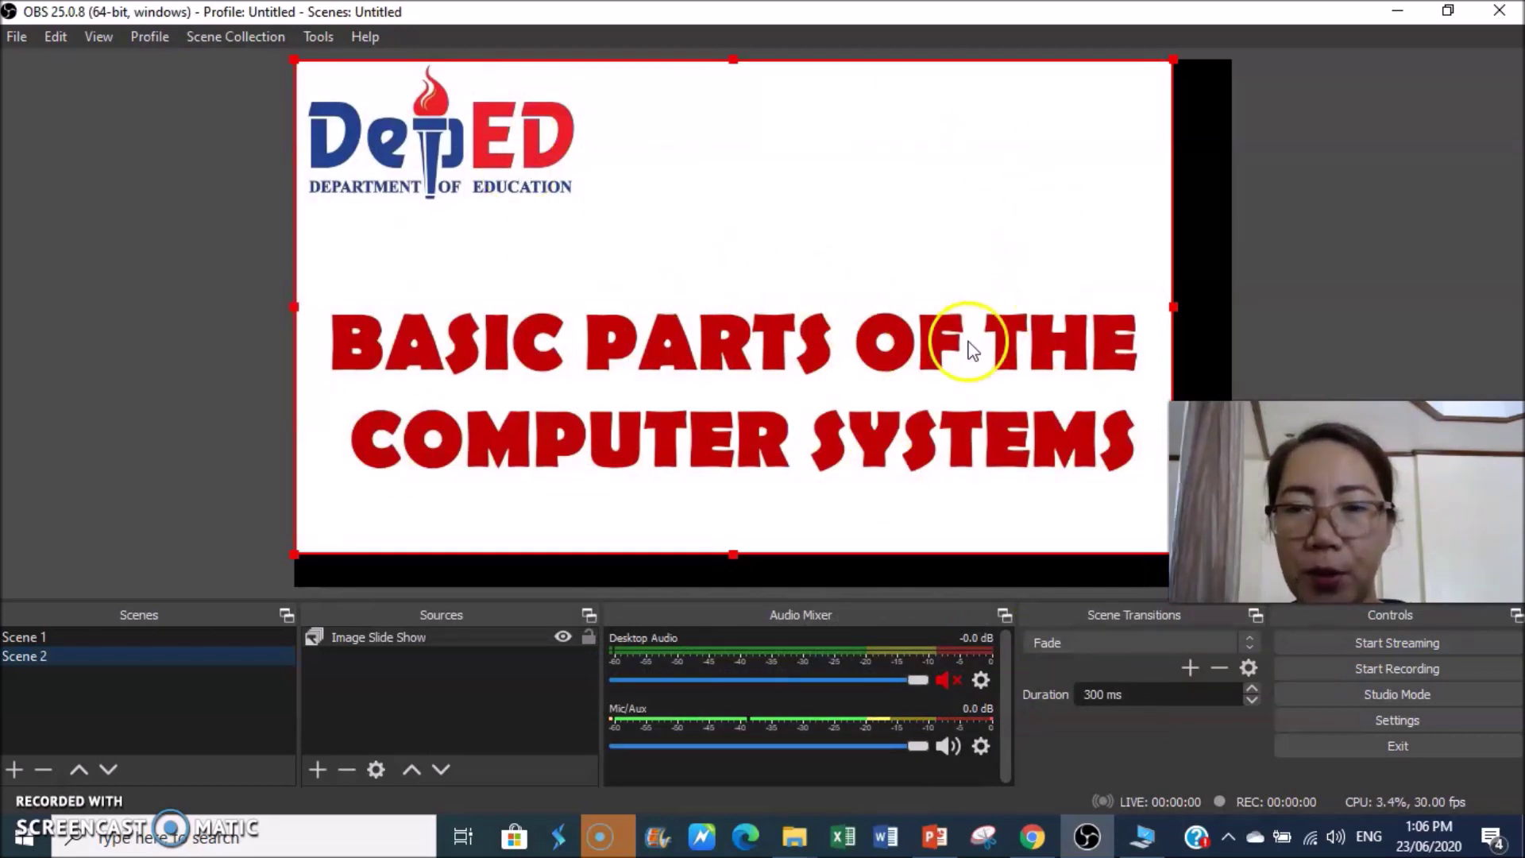
Step: Fit the image slide show to the screen and select its source in Scene 2
{"action": "right_click", "coordinate": [650, 157]}
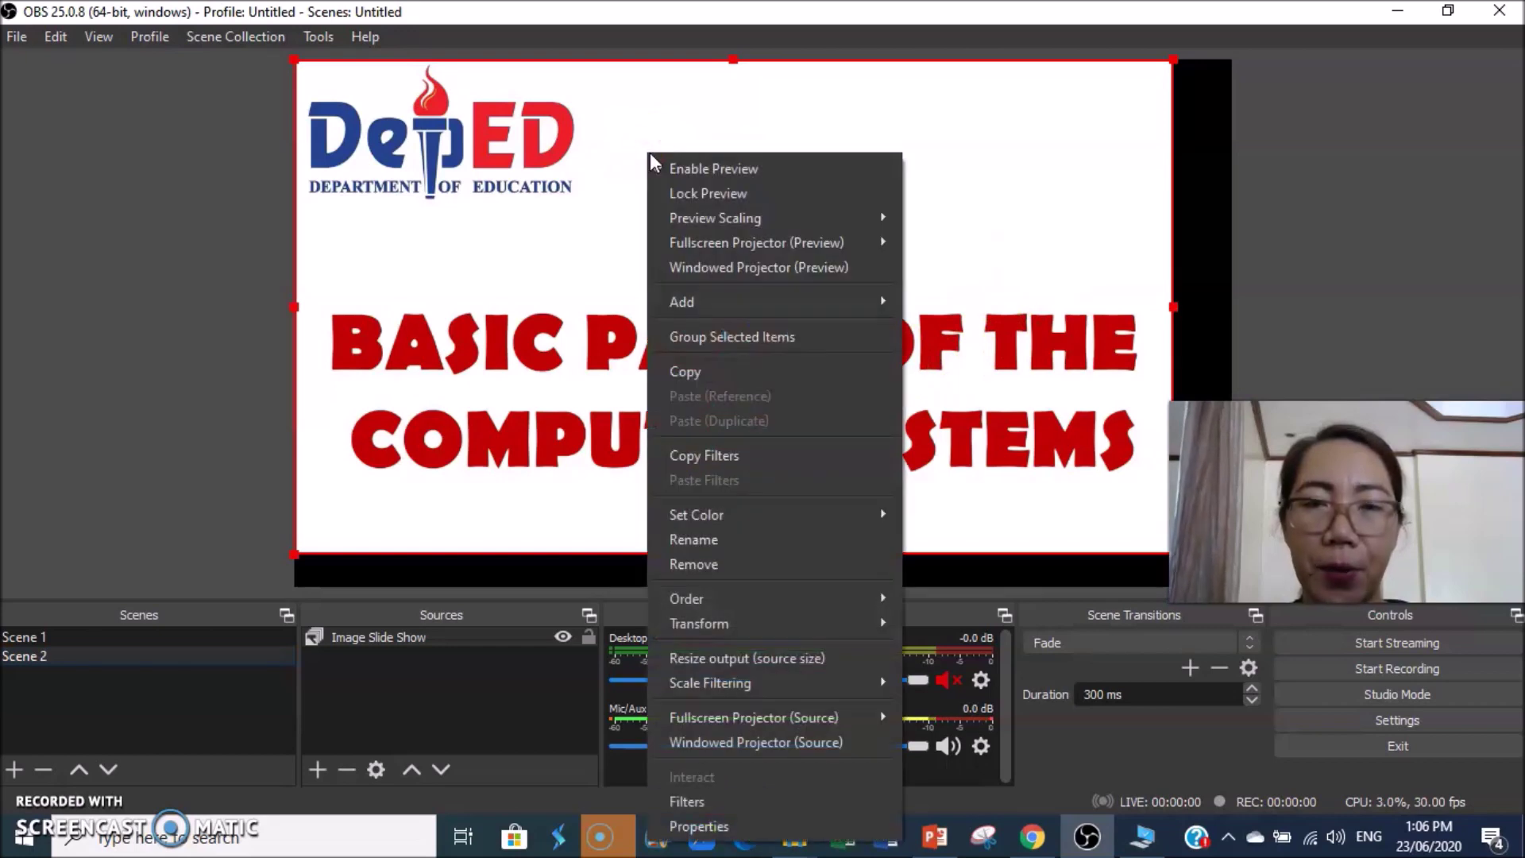
{"action": "mouse_move", "coordinate": [757, 632]}
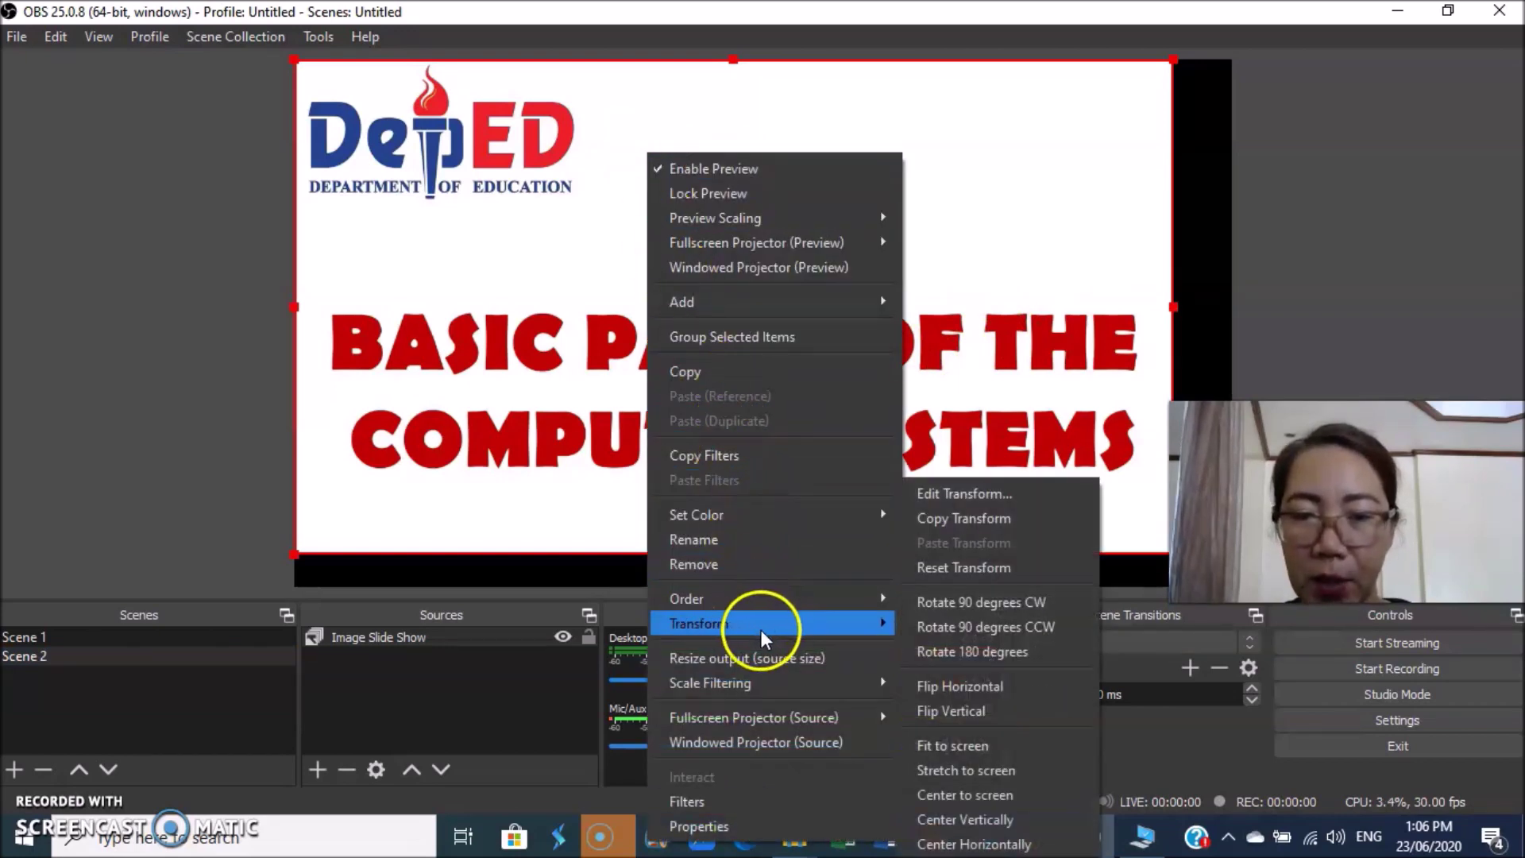
{"action": "left_click", "coordinate": [988, 748]}
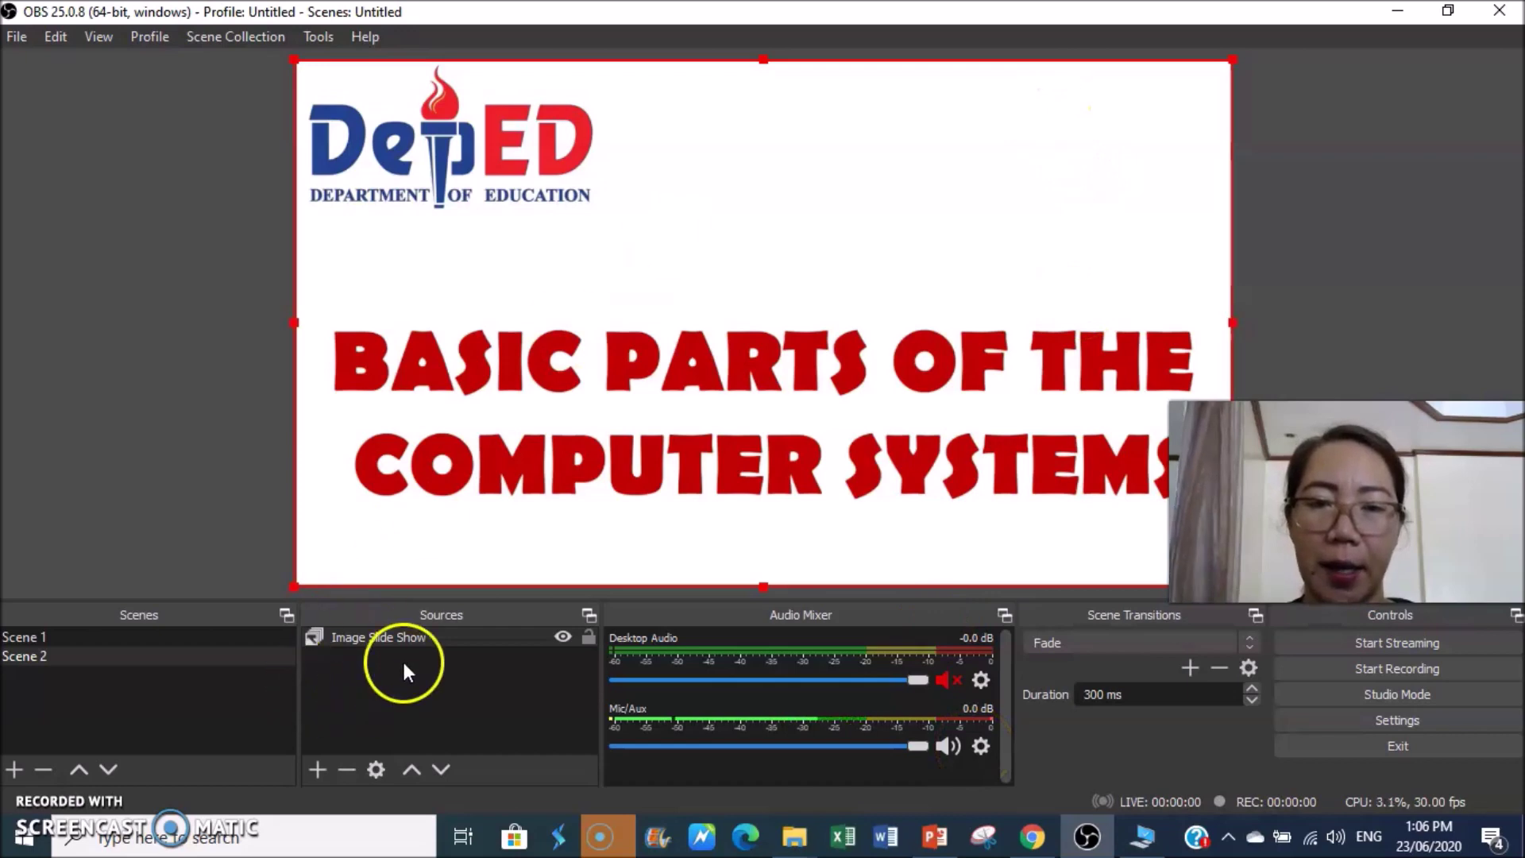
{"action": "left_click", "coordinate": [424, 637]}
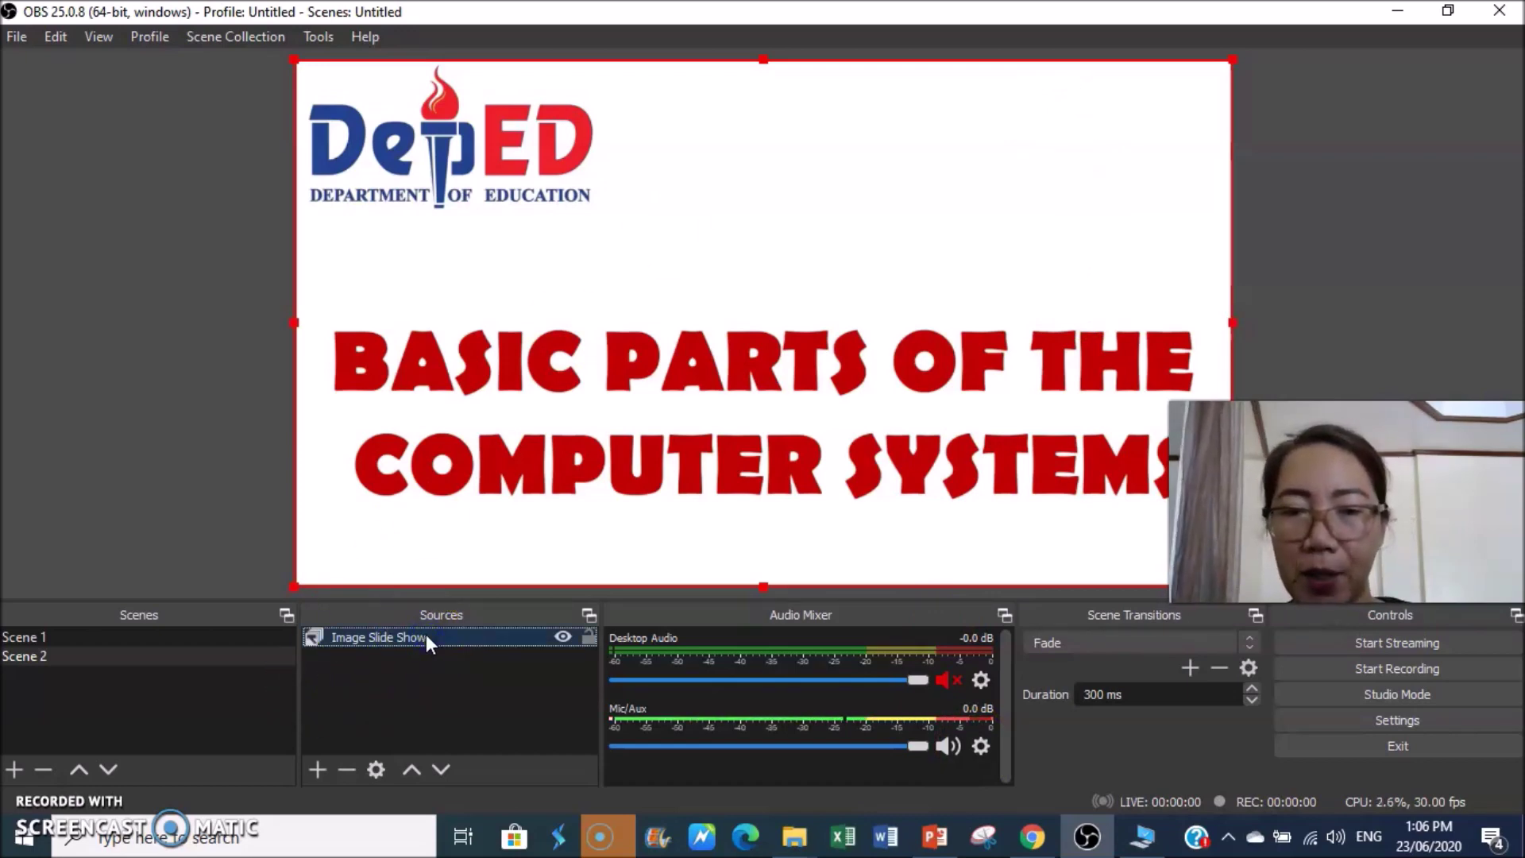
Step: In the hotkey settings, assign Down to Next Slide and Up to Previous Slide for the Image Slide Show
{"action": "left_click", "coordinate": [1405, 718]}
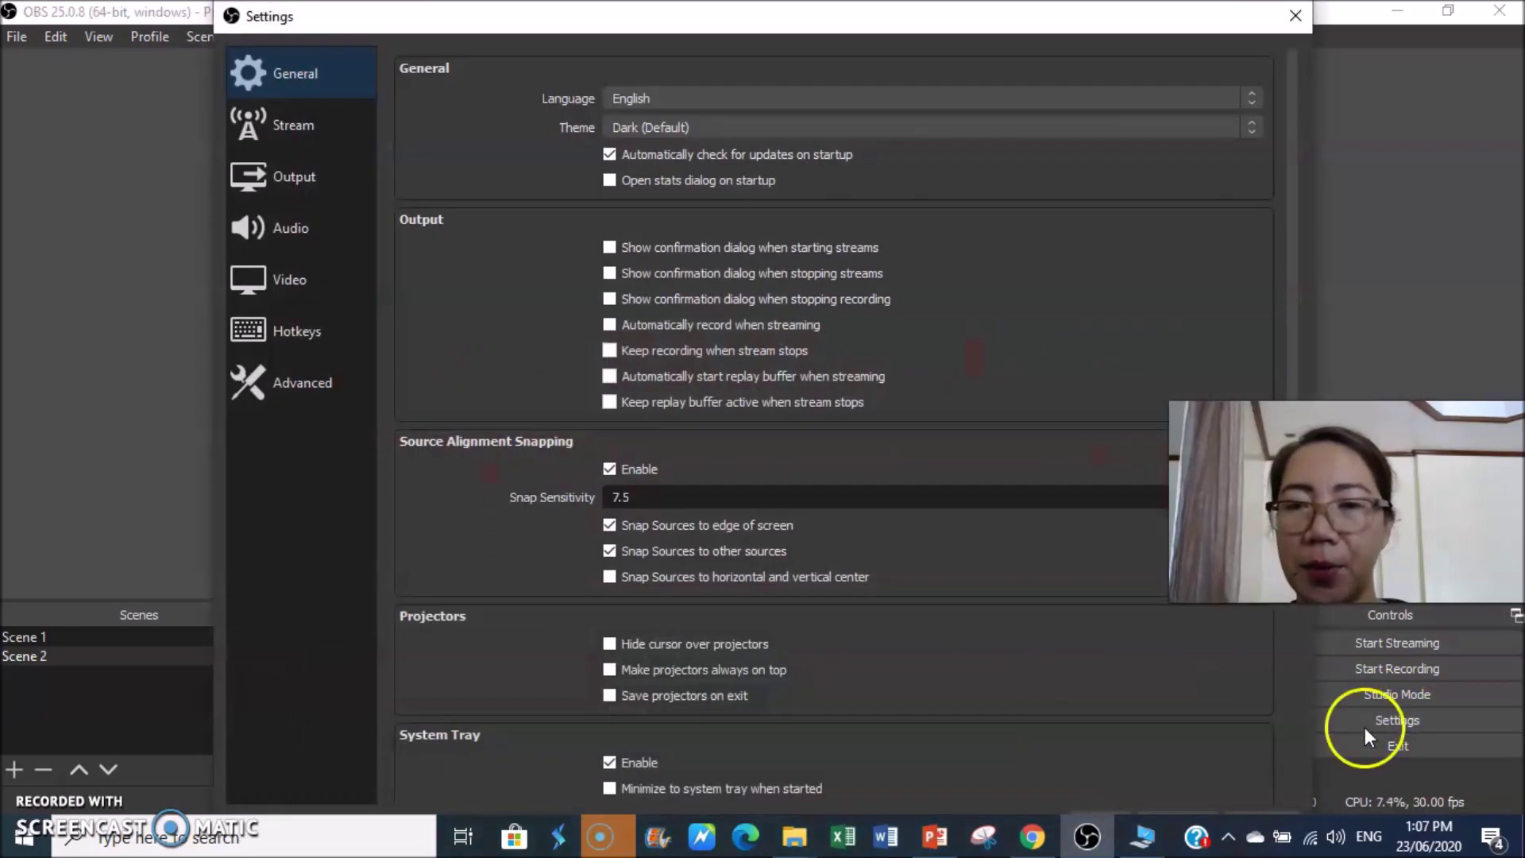
{"action": "left_click", "coordinate": [273, 333]}
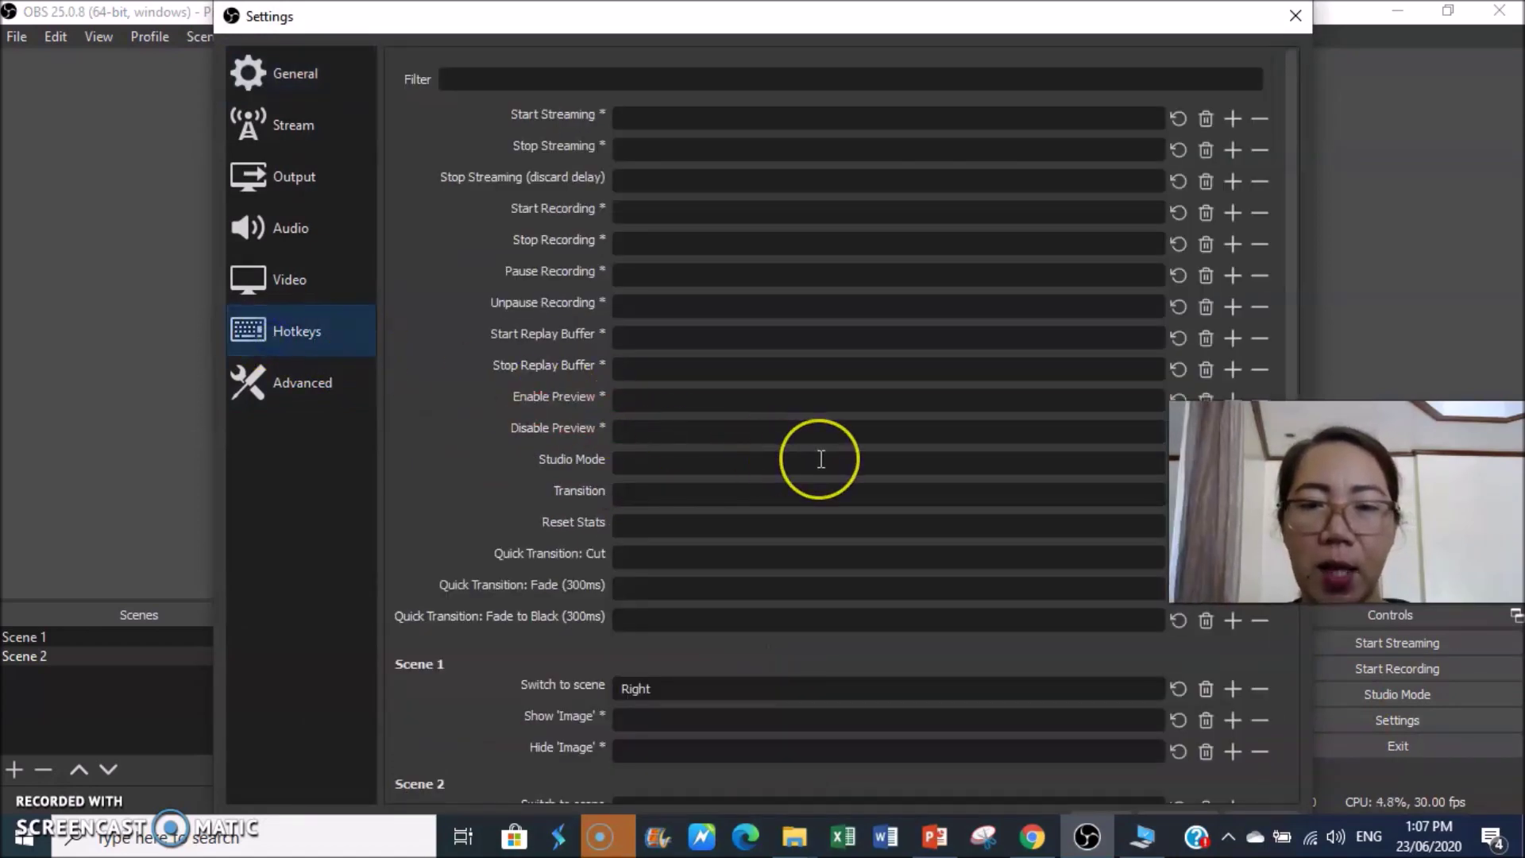
{"action": "scroll", "coordinate": [821, 459], "scroll_direction": "down", "scroll_amount": 1}
{"action": "scroll", "coordinate": [821, 459], "scroll_direction": "down", "scroll_amount": 7}
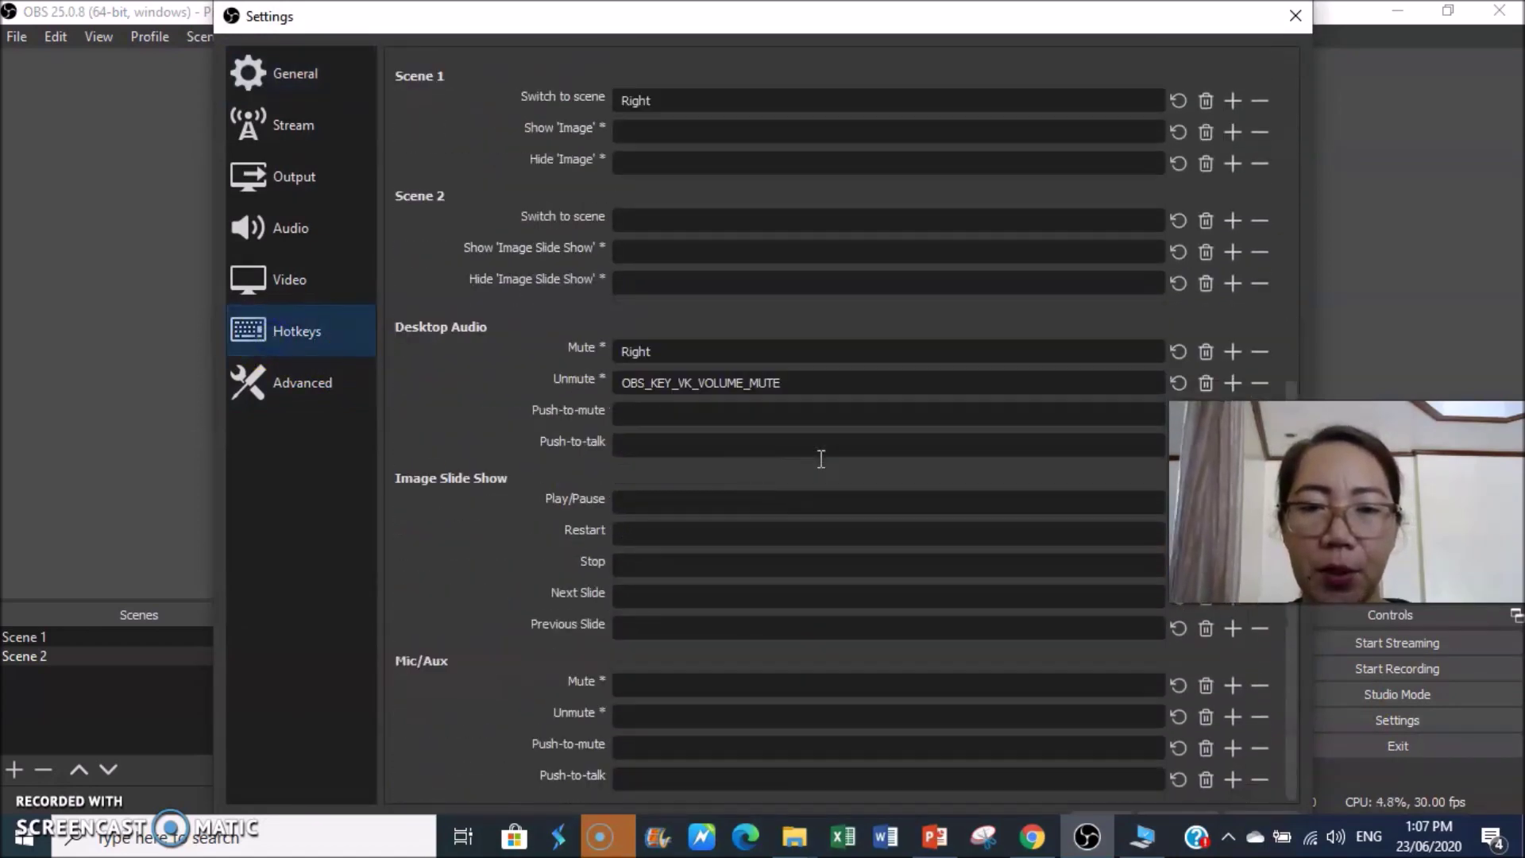
{"action": "left_click", "coordinate": [631, 596]}
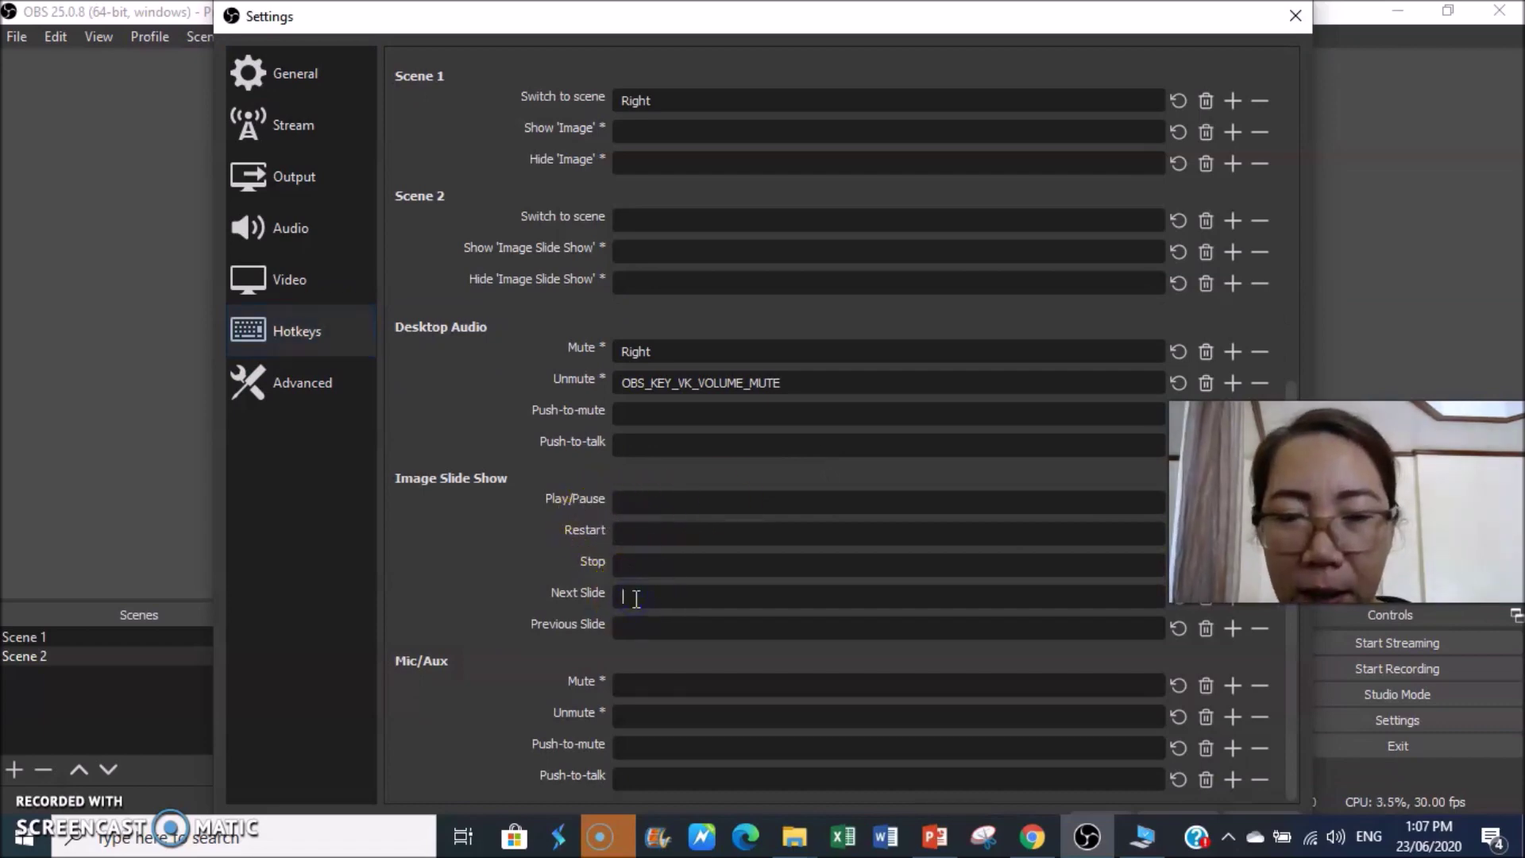
{"action": "key", "text": "Down"}
{"action": "left_click", "coordinate": [640, 628]}
{"action": "key", "text": "Up"}
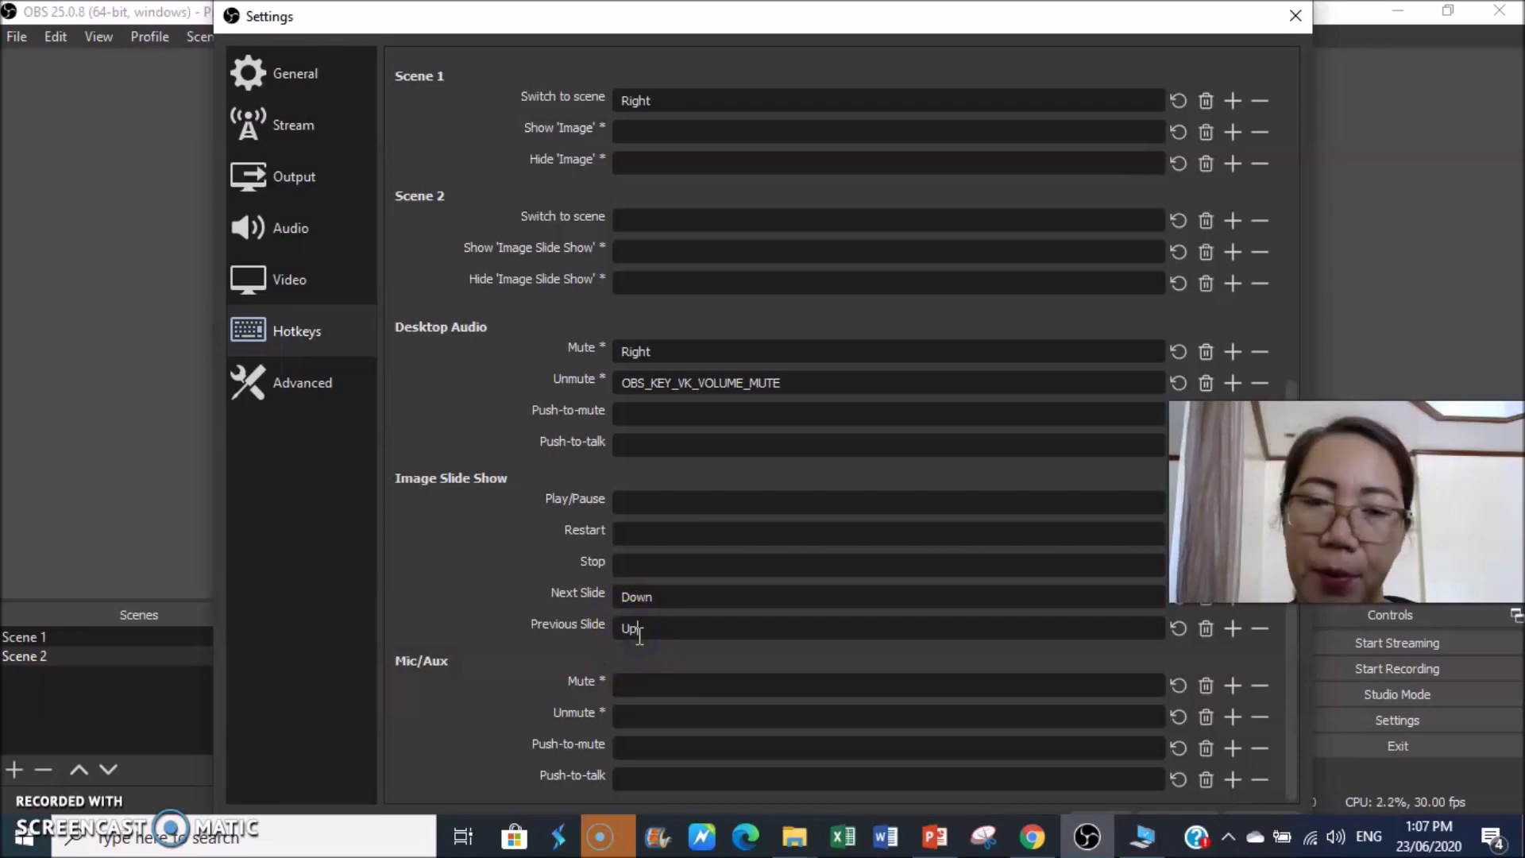
Step: Assign Enter as the Image Slide Show's Play/Pause hotkey and Esc as its Stop hotkey
{"action": "left_click", "coordinate": [650, 503]}
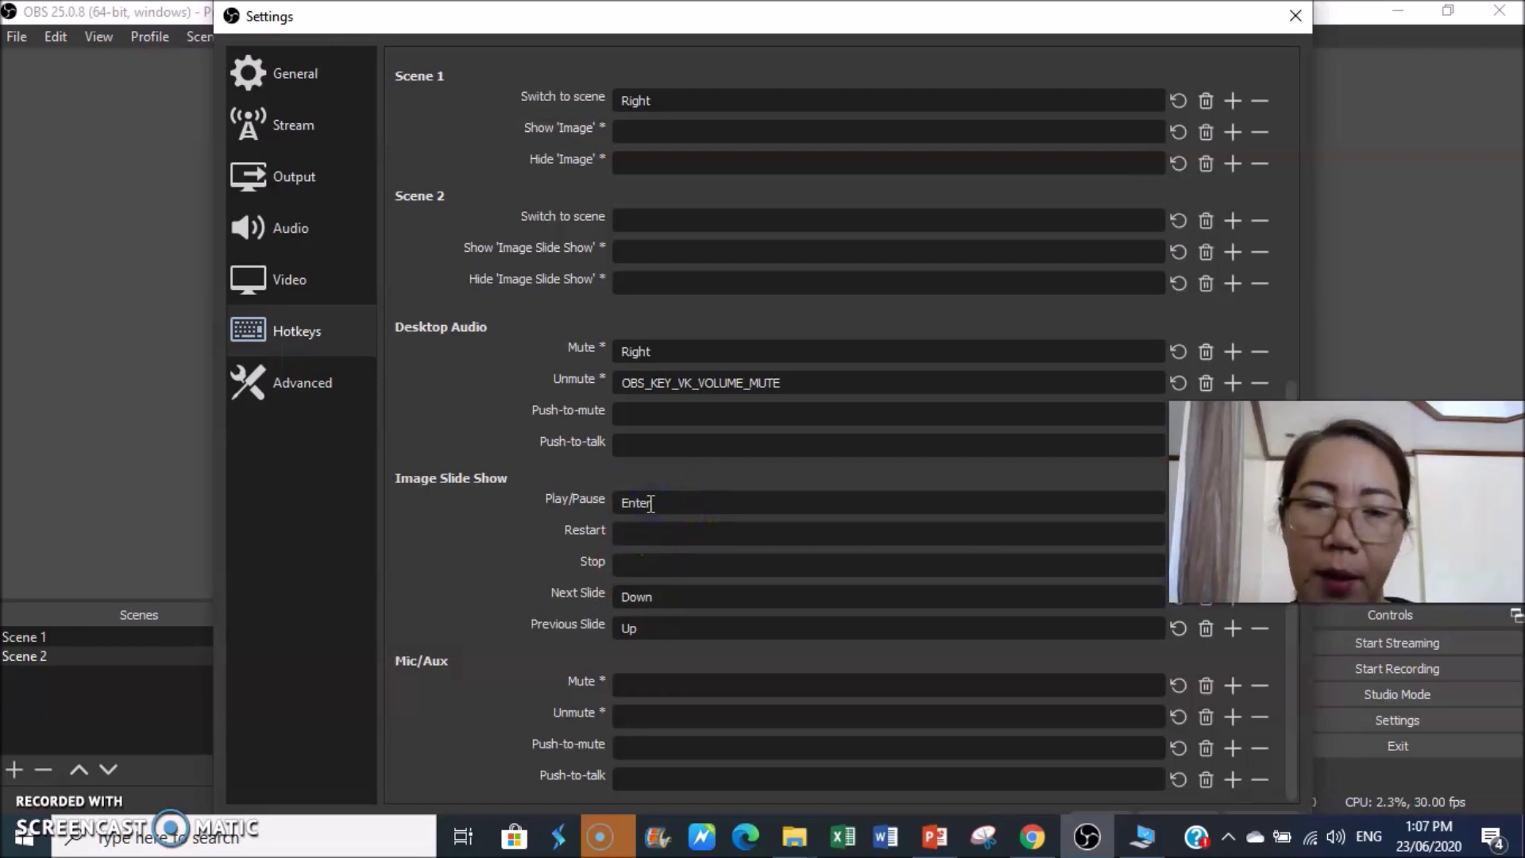
{"action": "left_click", "coordinate": [652, 566]}
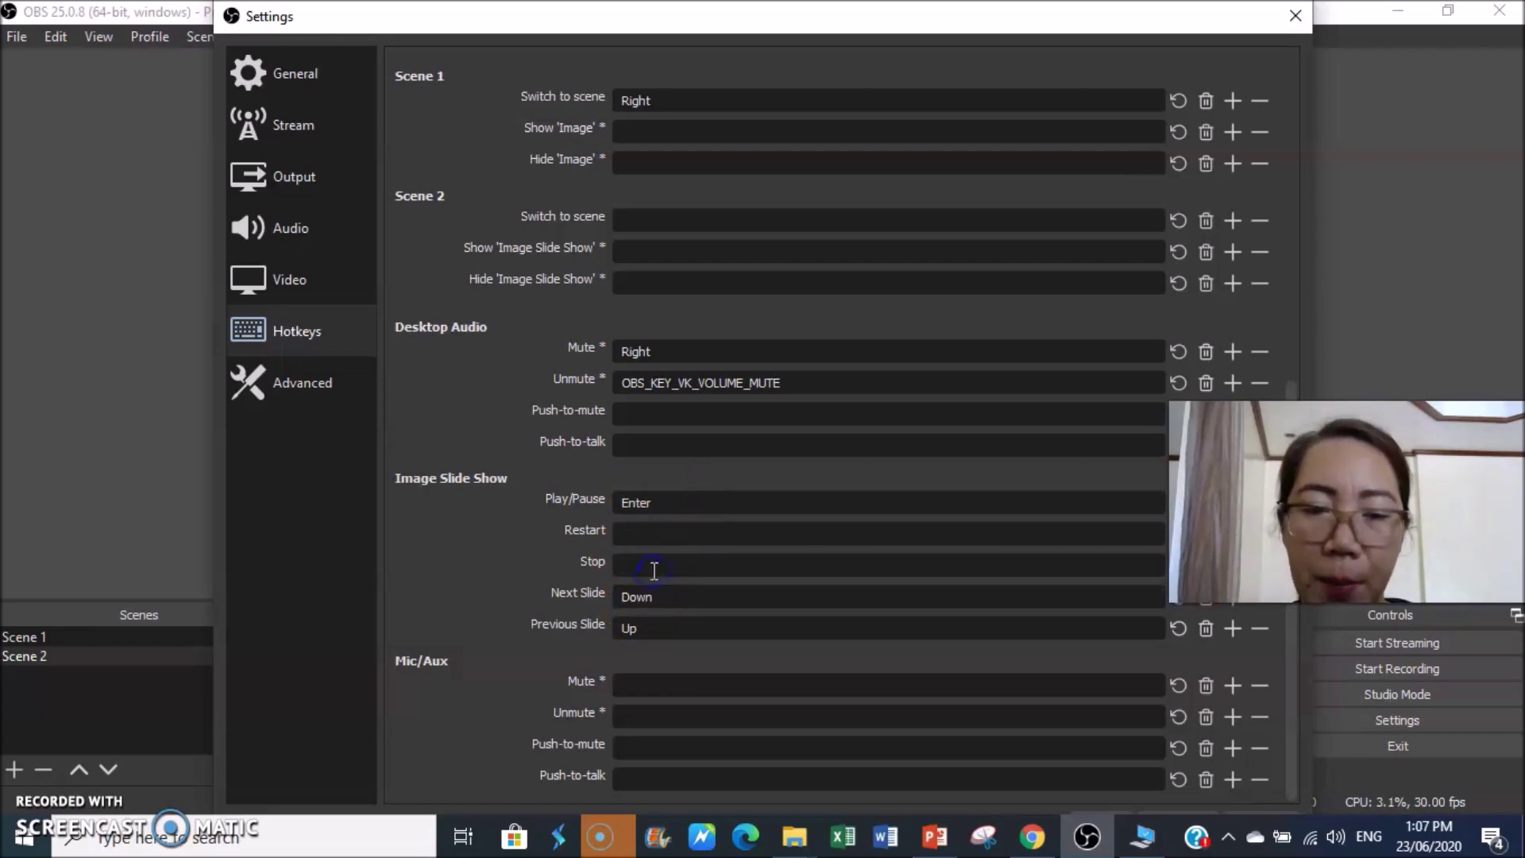
{"action": "key", "text": "Escape"}
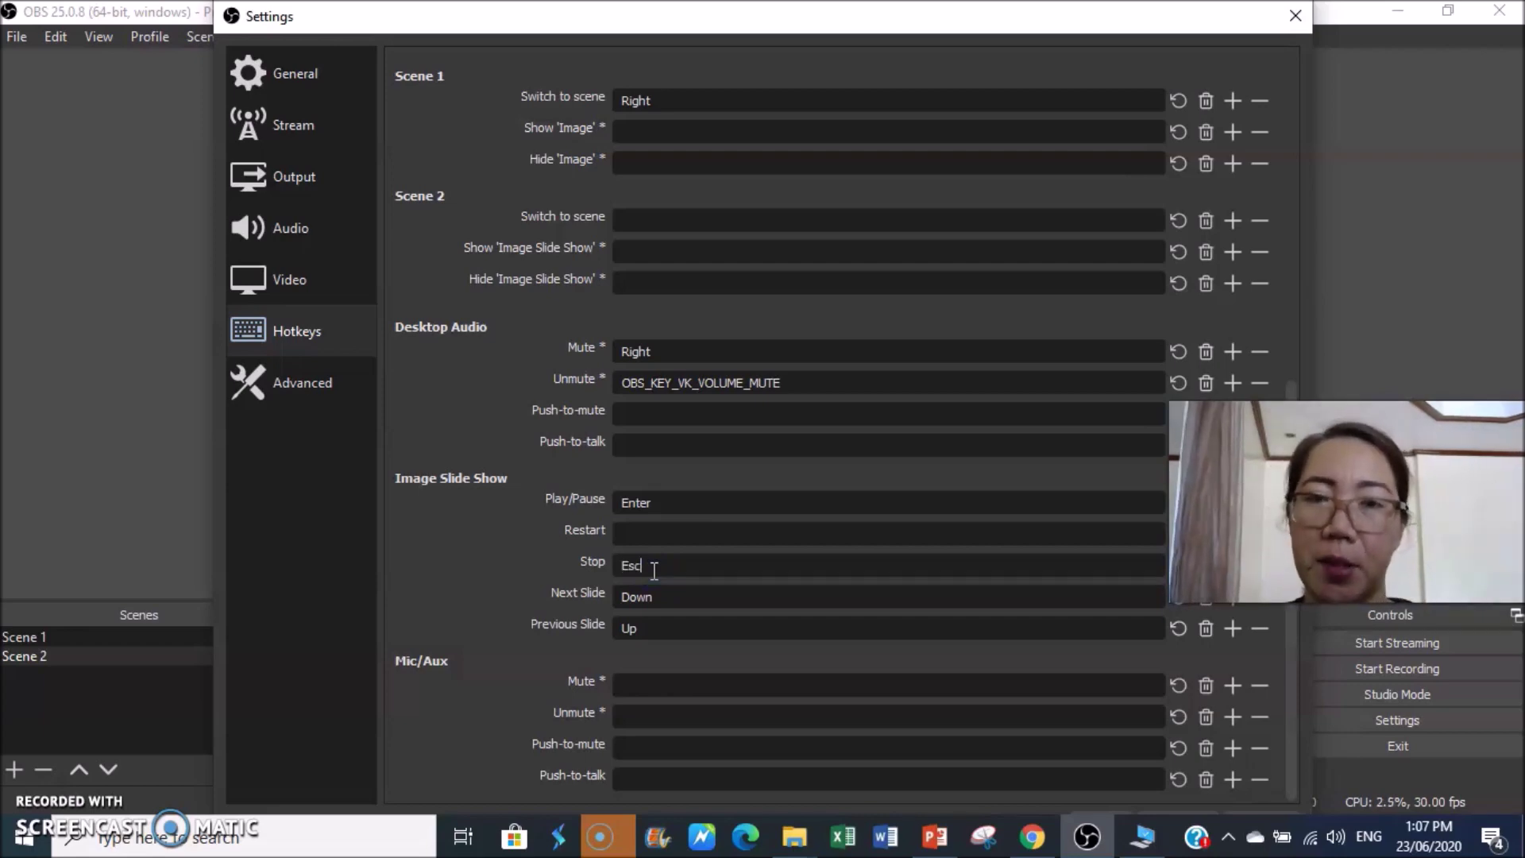
Step: Assign Right as the hotkey for switching to Scene 2, then apply and close the settings
{"action": "scroll", "coordinate": [714, 548], "scroll_direction": "up", "scroll_amount": 3}
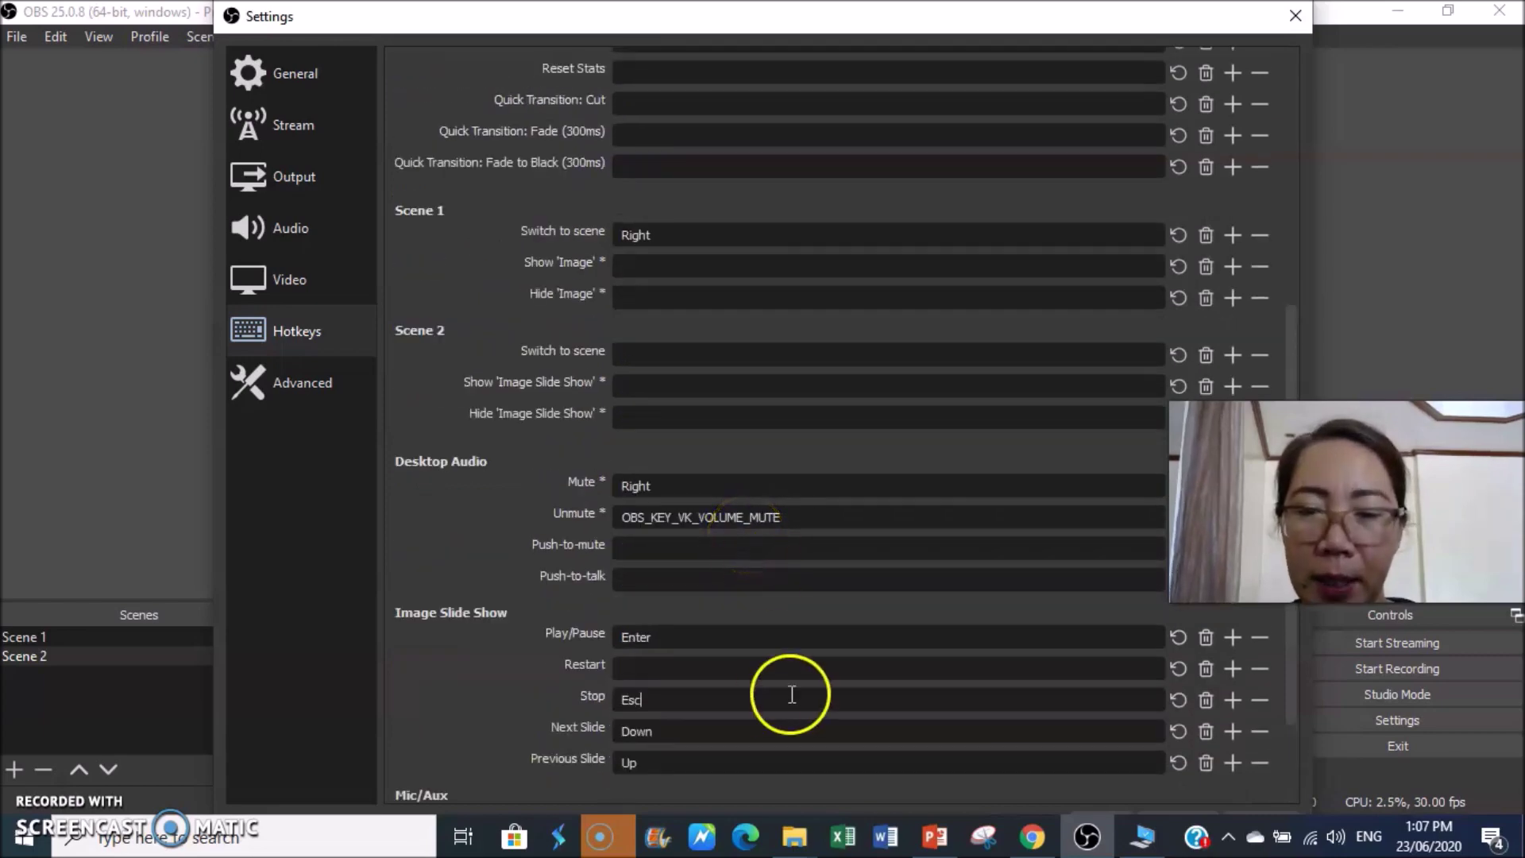
{"action": "scroll", "coordinate": [792, 695], "scroll_direction": "down", "scroll_amount": 1}
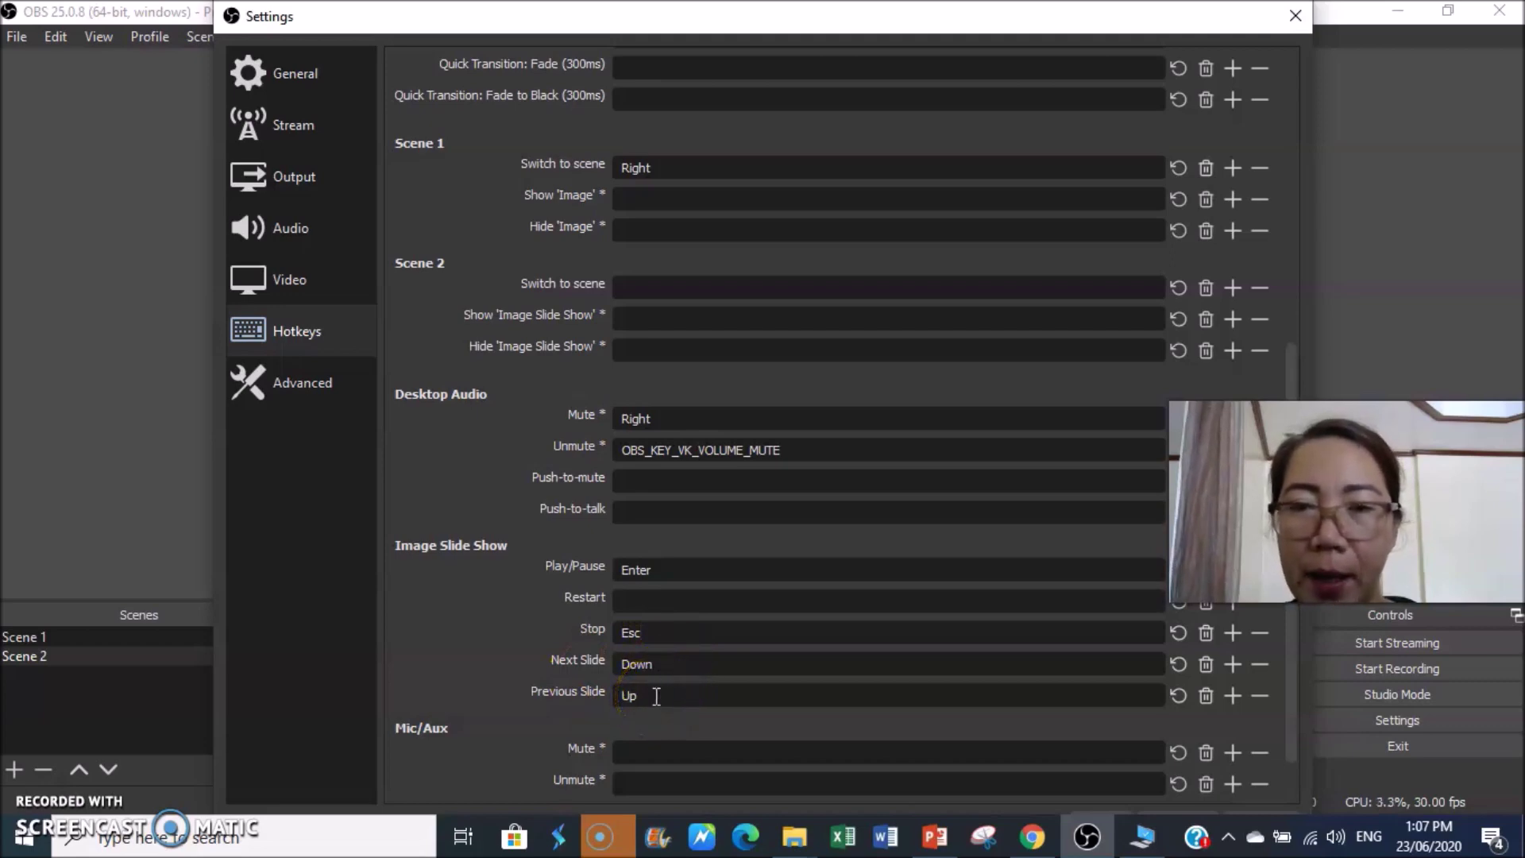
{"action": "scroll", "coordinate": [656, 696], "scroll_direction": "up", "scroll_amount": 2}
{"action": "left_click", "coordinate": [639, 386]}
{"action": "left_click", "coordinate": [682, 304]}
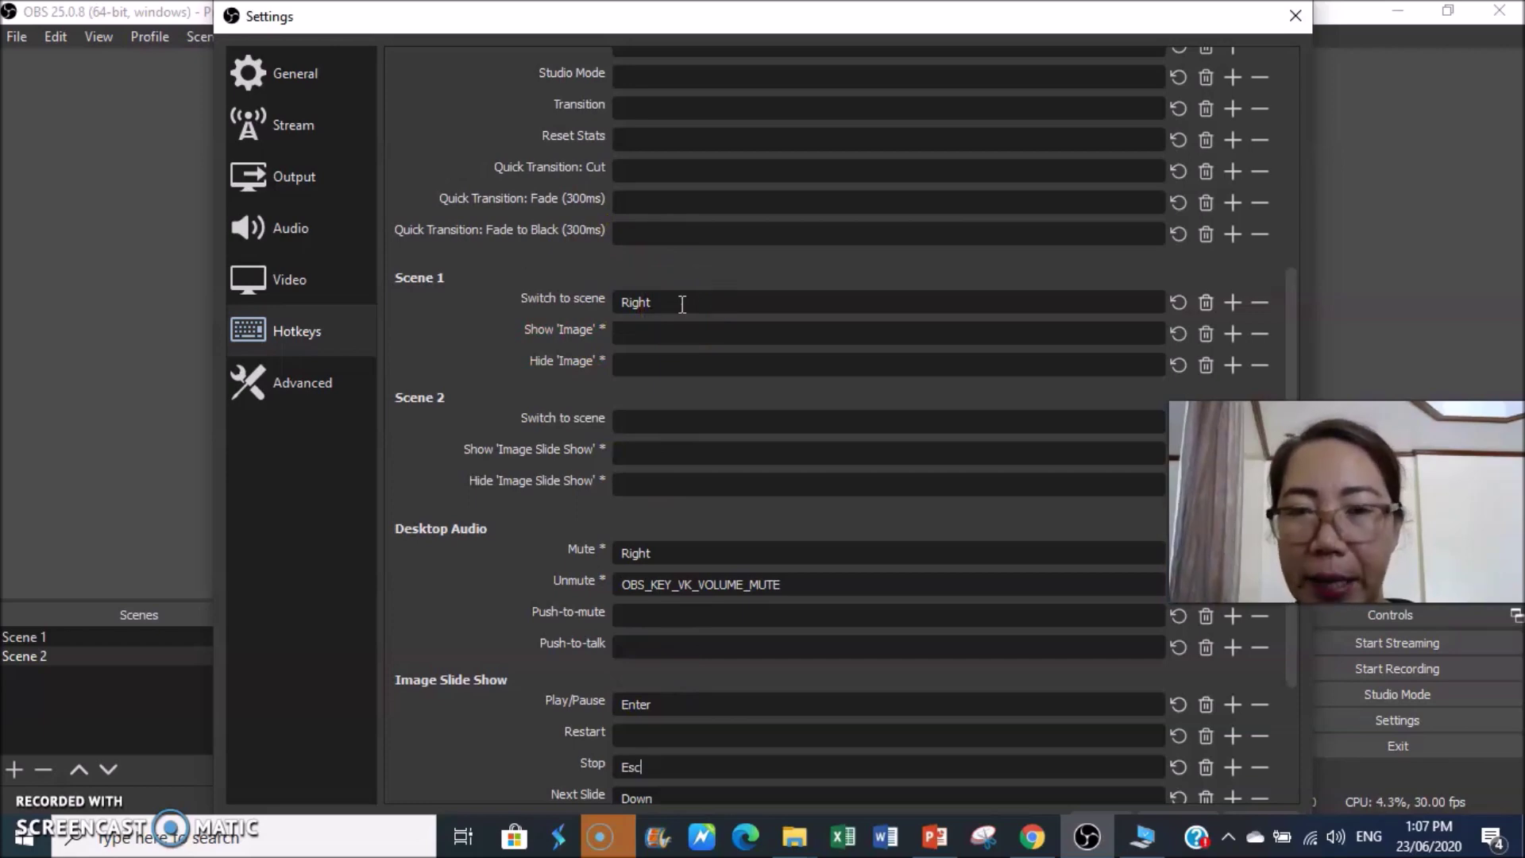
{"action": "left_click", "coordinate": [689, 429]}
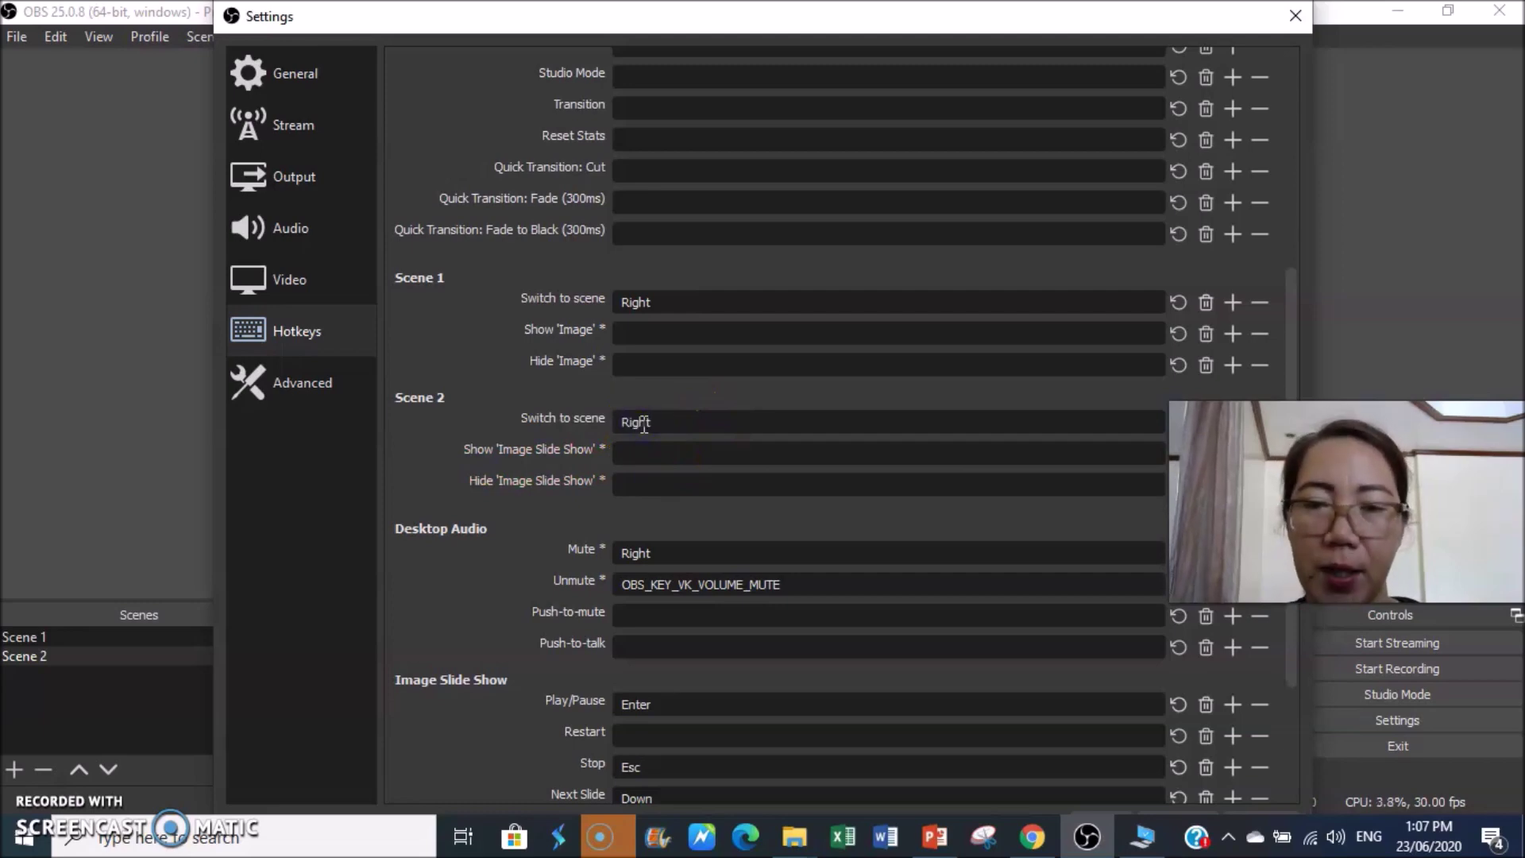
{"action": "left_click_drag", "start_coordinate": [934, 24], "coordinate": [760, 68]}
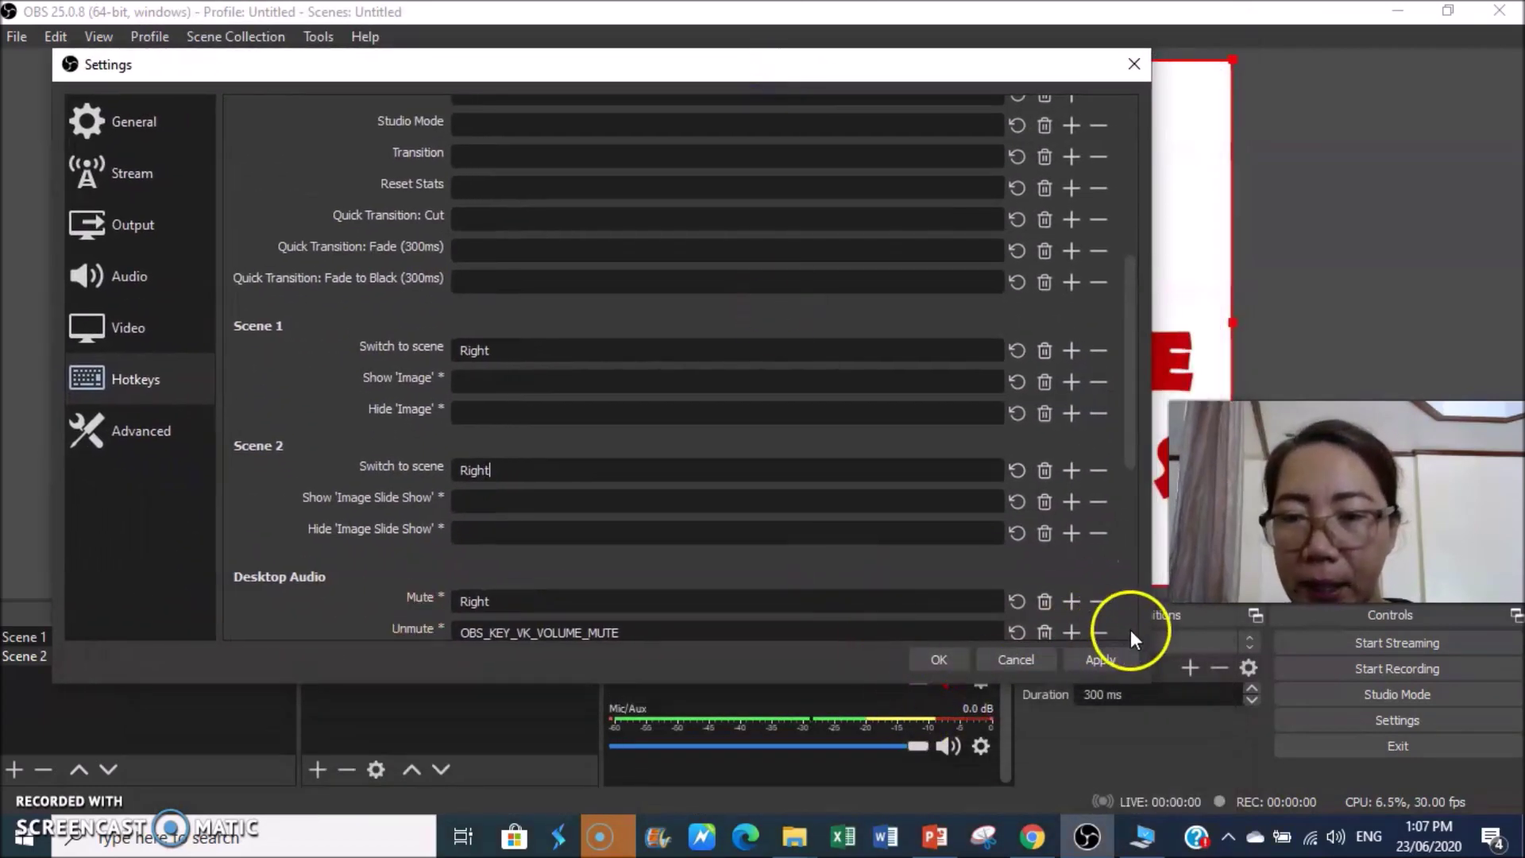
{"action": "left_click", "coordinate": [1112, 661]}
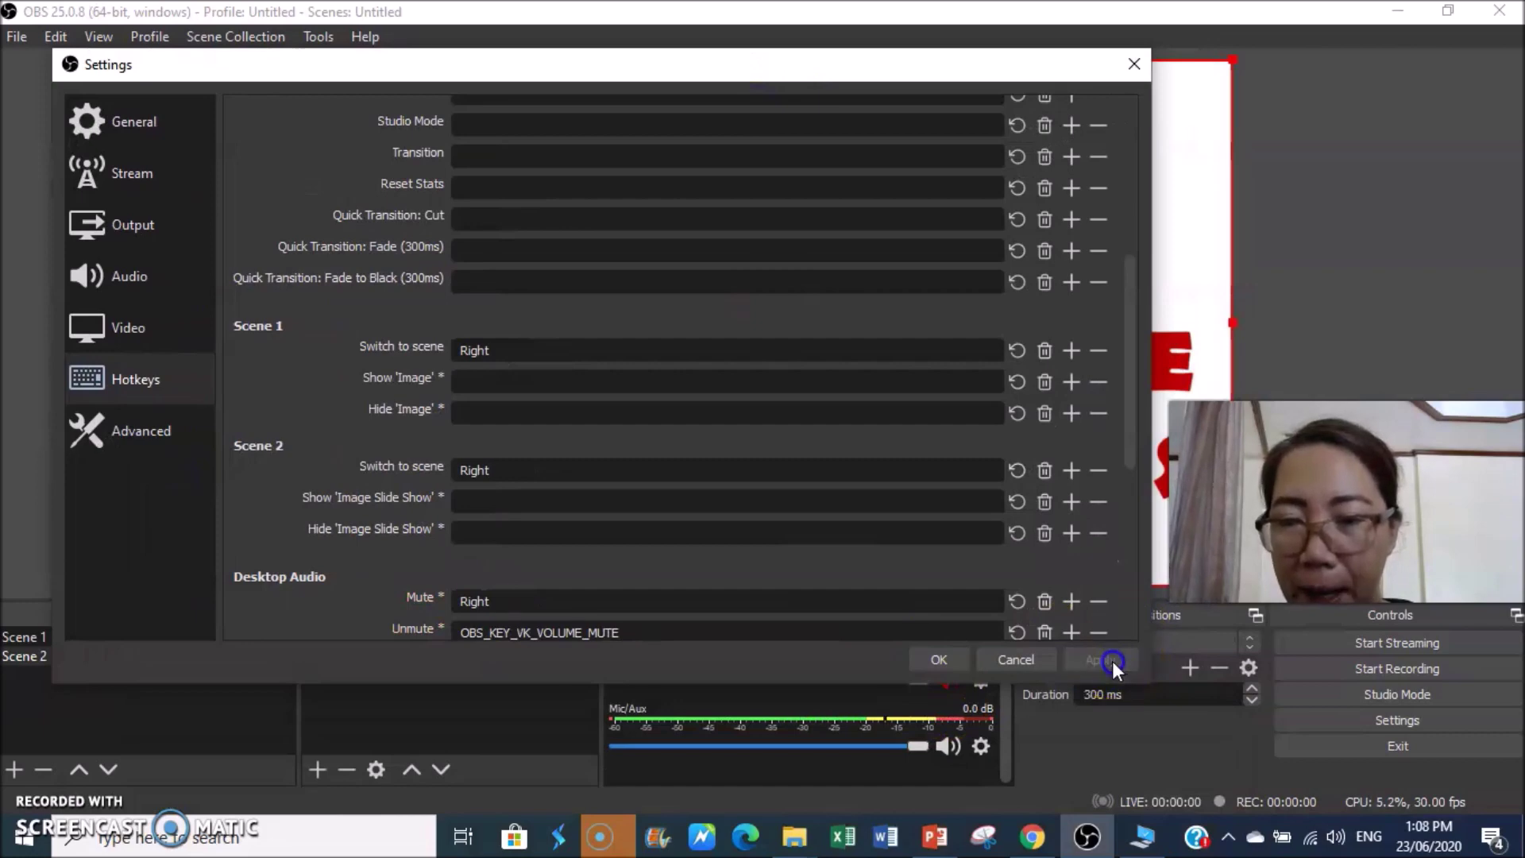
{"action": "left_click", "coordinate": [938, 660]}
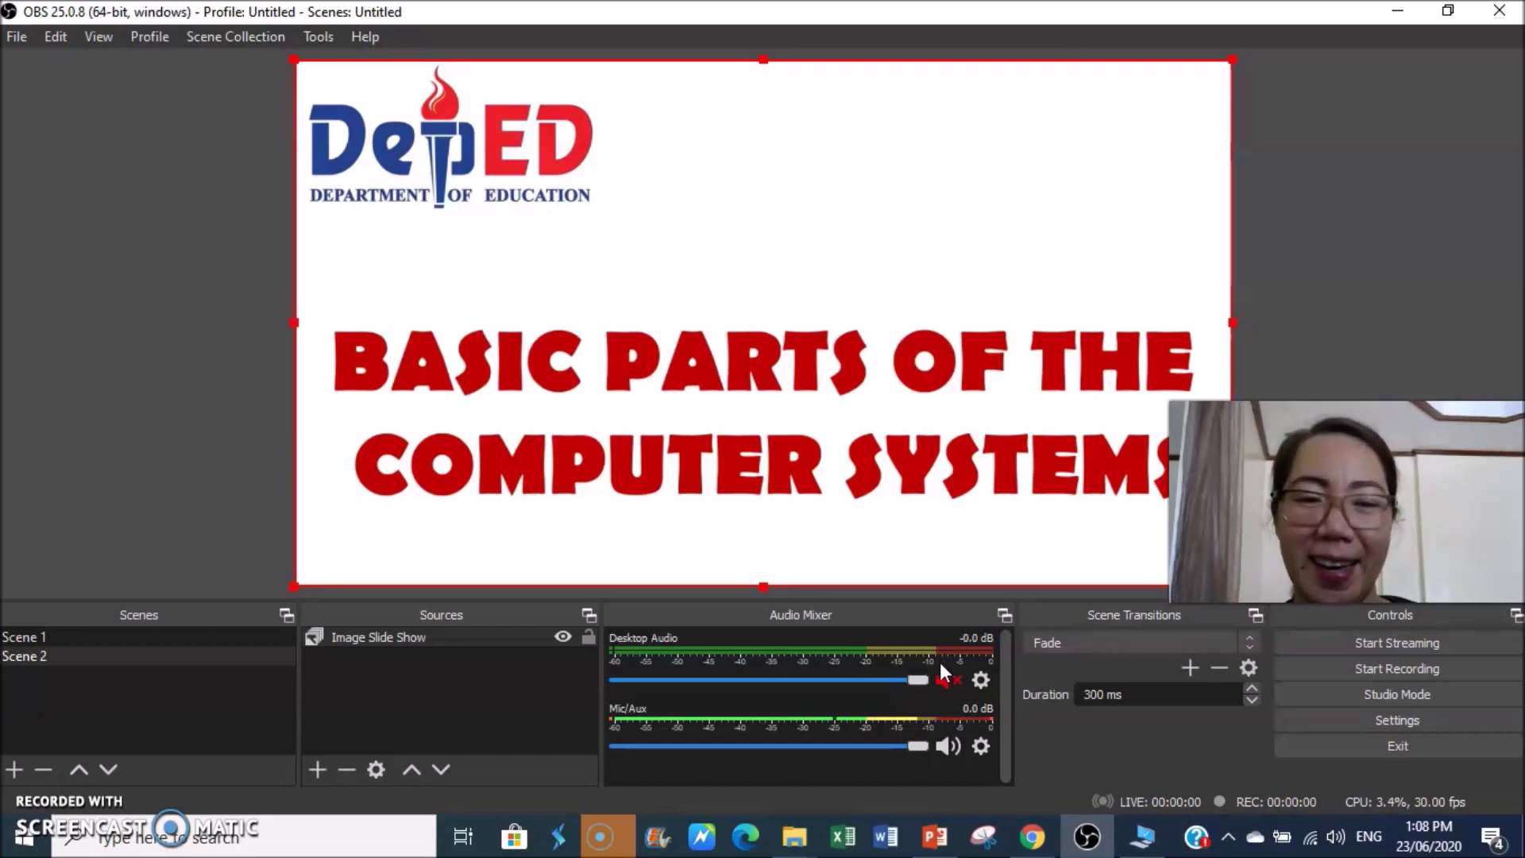
Step: Preview Scene 1 and Scene 2 in turn to check the title image and the image slide show
{"action": "left_click", "coordinate": [114, 639]}
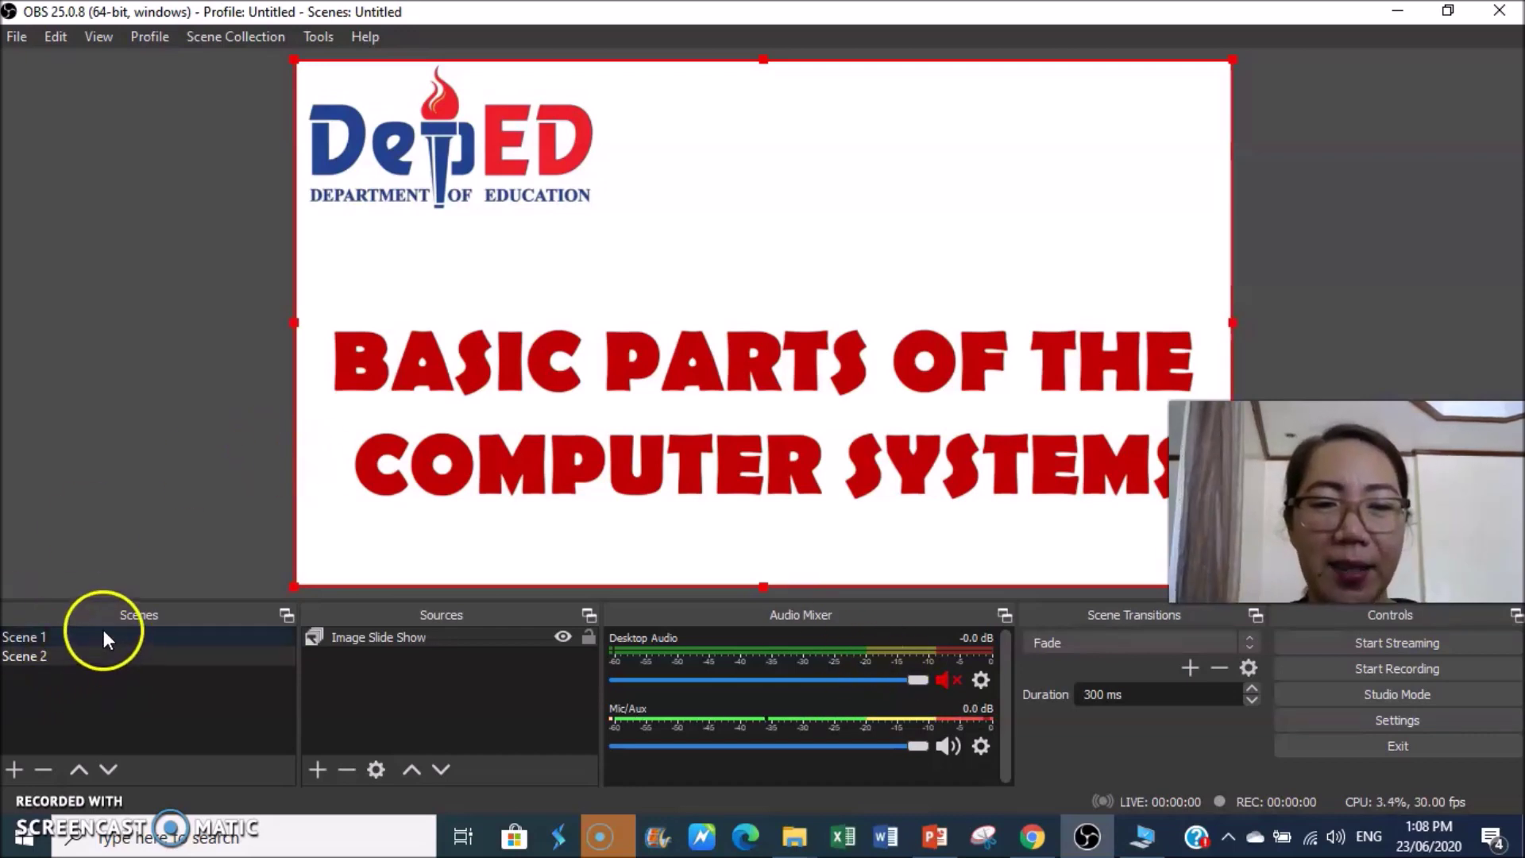
{"action": "left_click", "coordinate": [103, 633]}
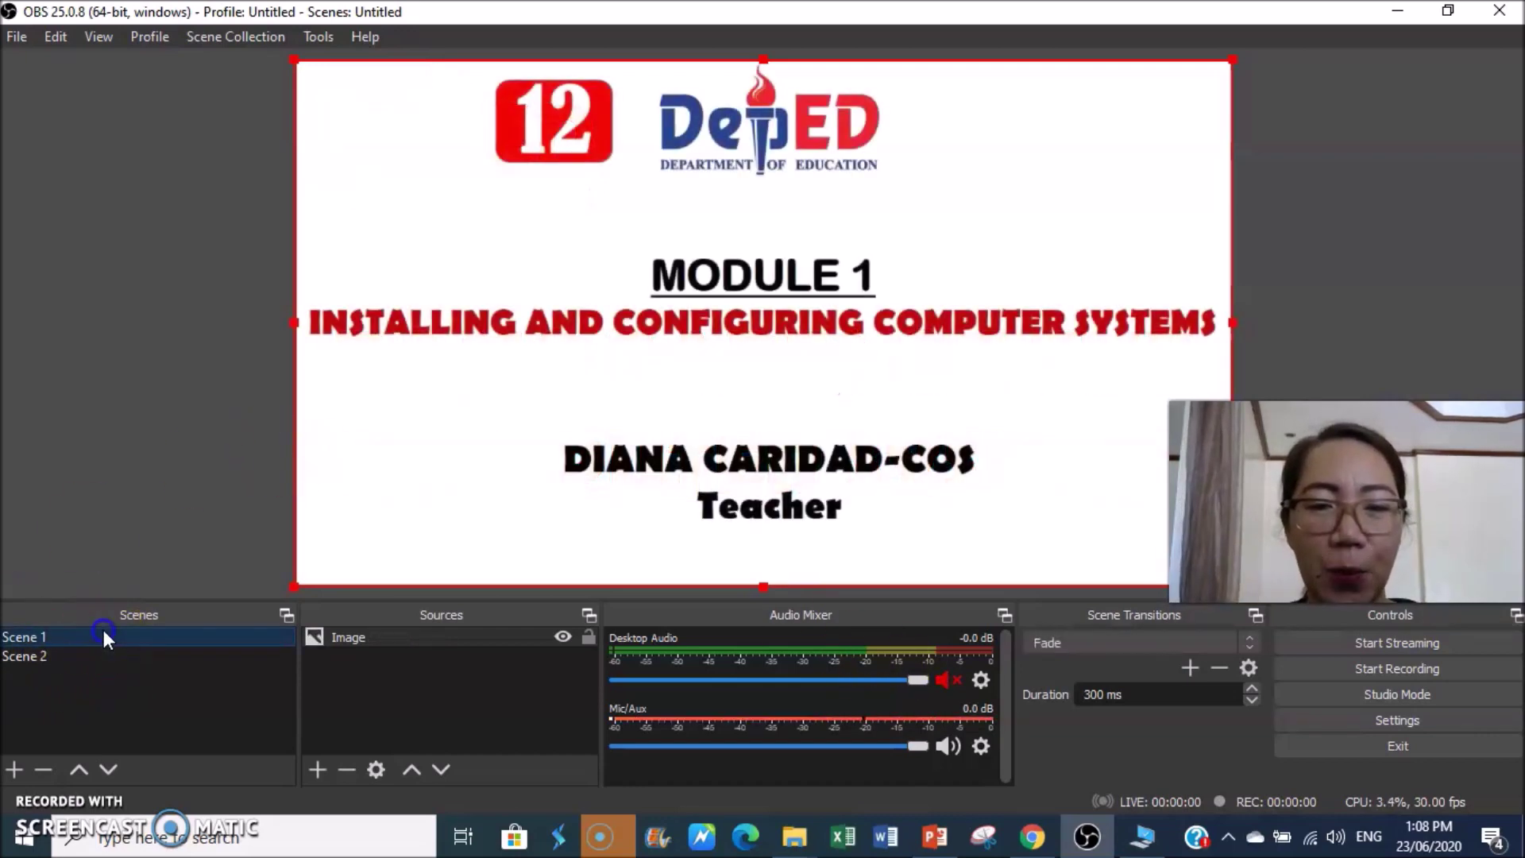
{"action": "left_click", "coordinate": [51, 658]}
{"action": "left_click", "coordinate": [445, 633]}
{"action": "left_click", "coordinate": [508, 461]}
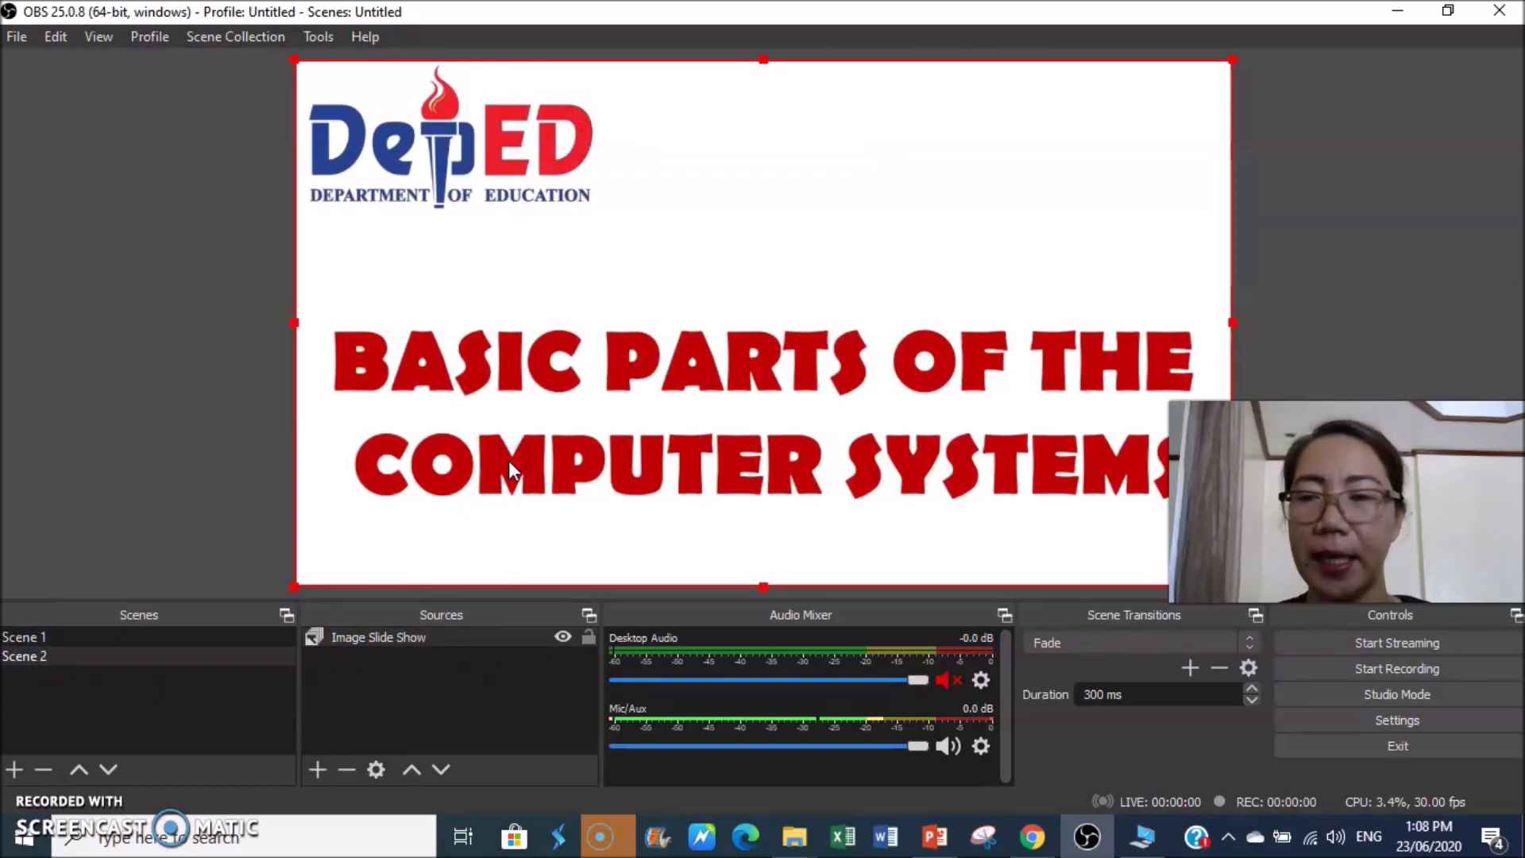
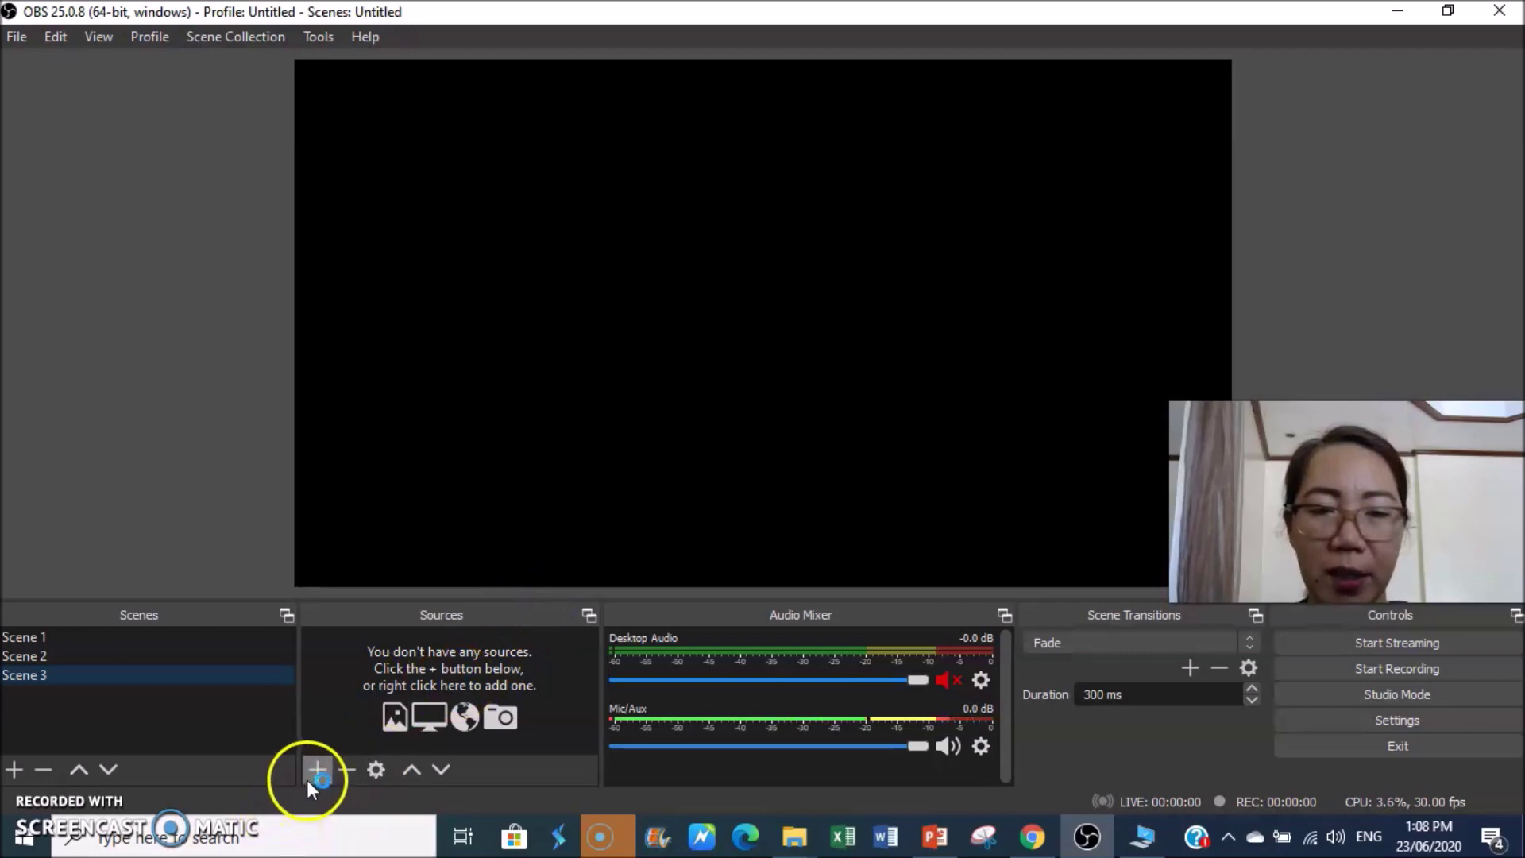
Step: Add a new Media Source to Scene 3 and look over its properties
{"action": "left_click", "coordinate": [313, 766]}
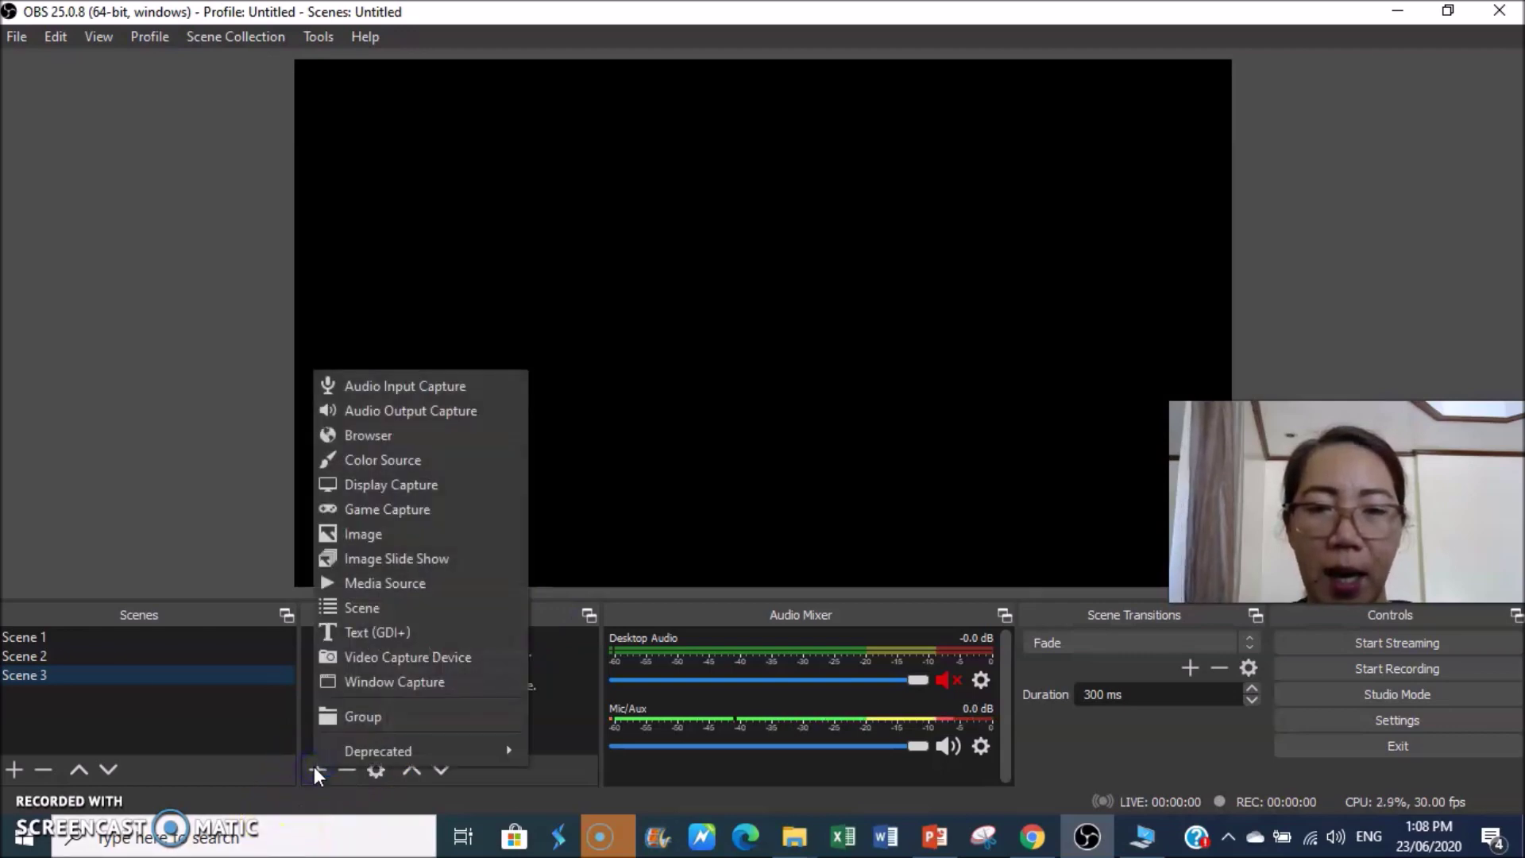
{"action": "left_click", "coordinate": [388, 584]}
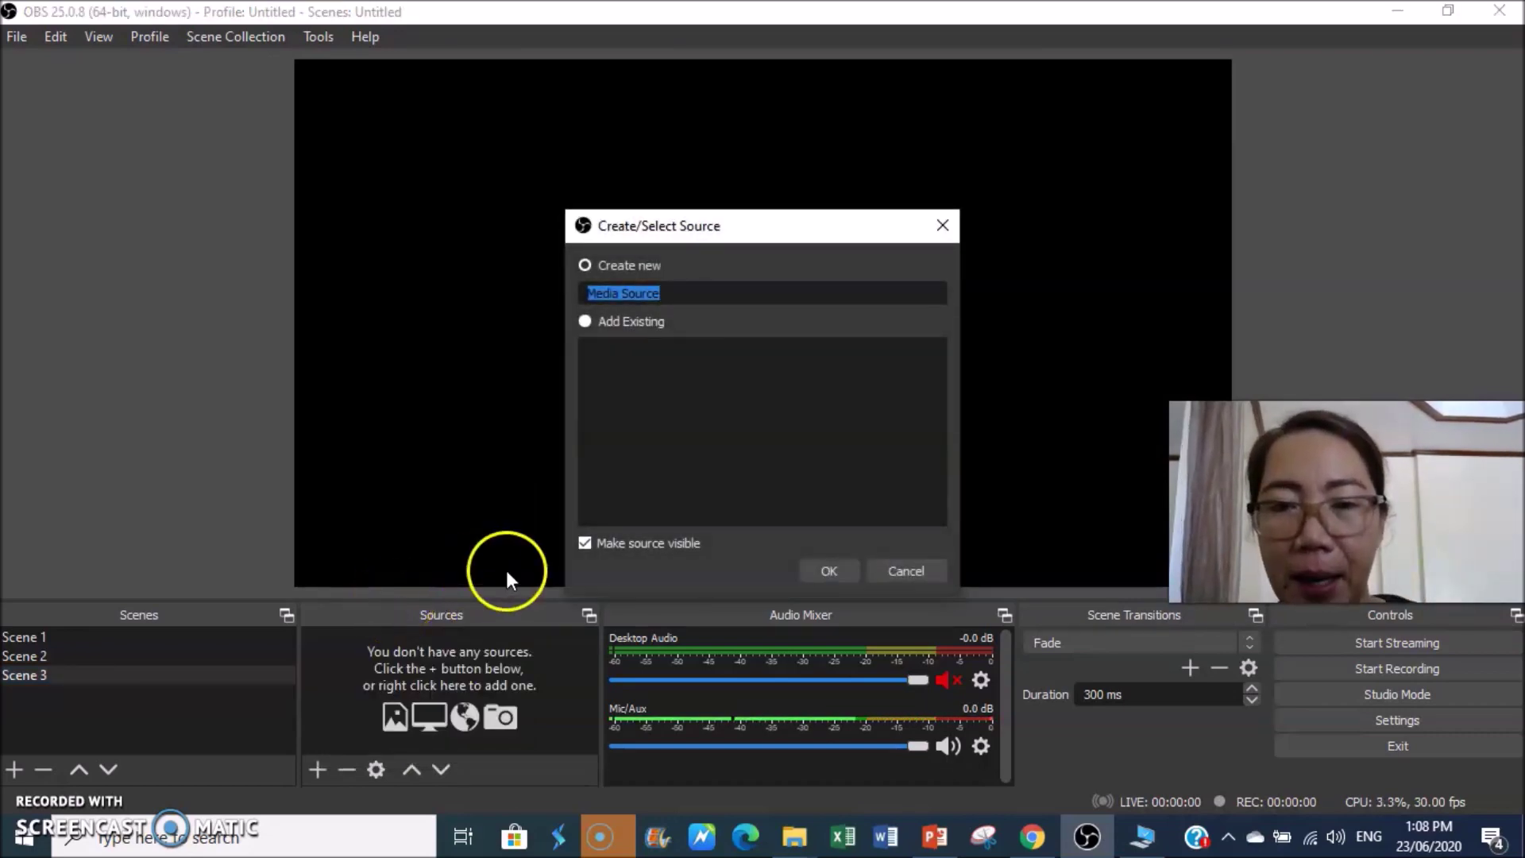
{"action": "left_click", "coordinate": [825, 570]}
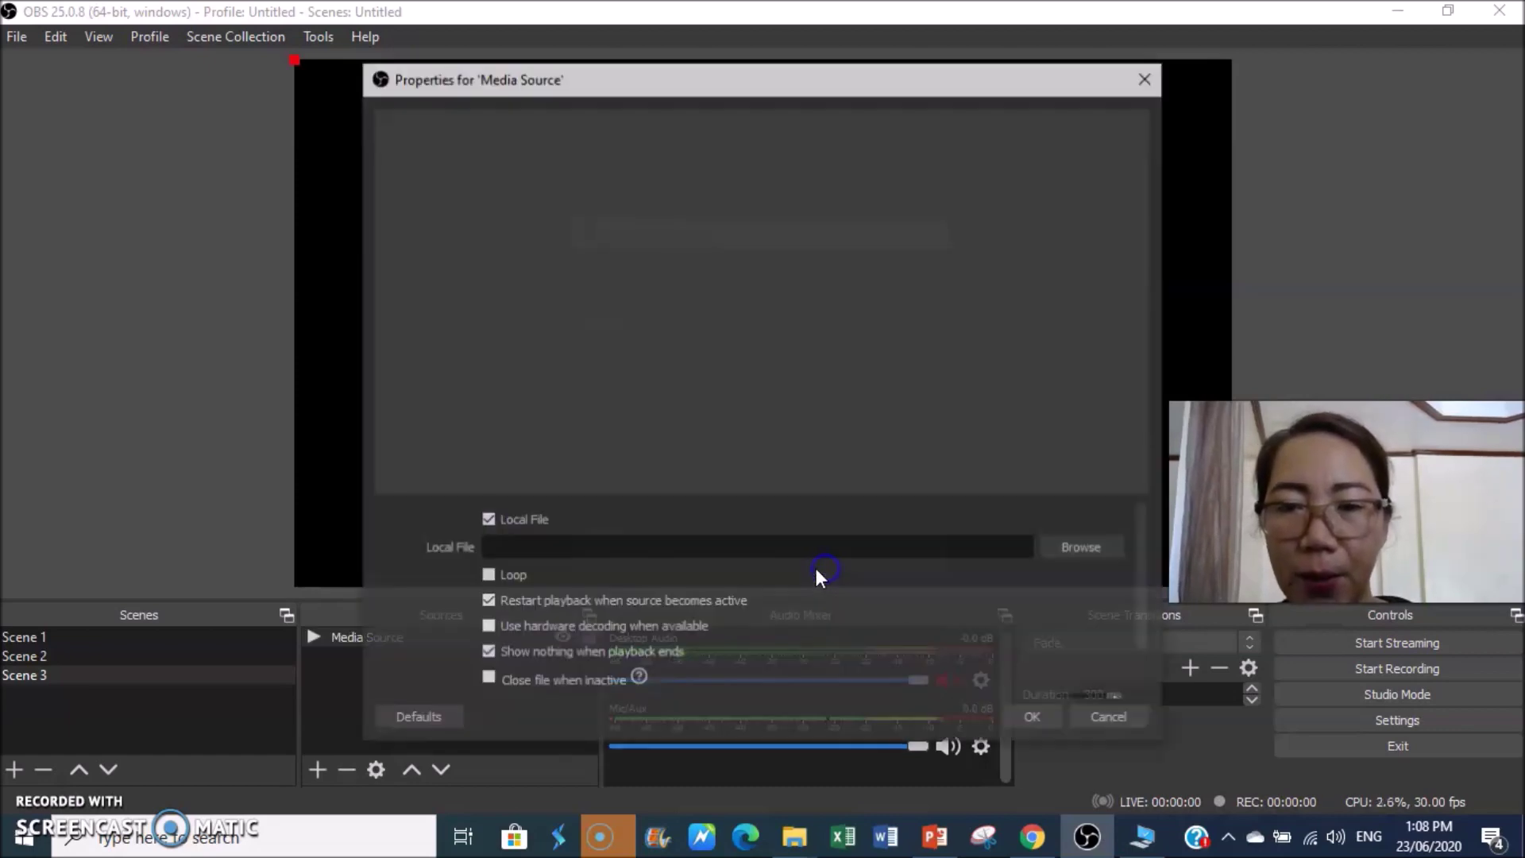
{"action": "scroll", "coordinate": [947, 536], "scroll_direction": "down", "scroll_amount": 2}
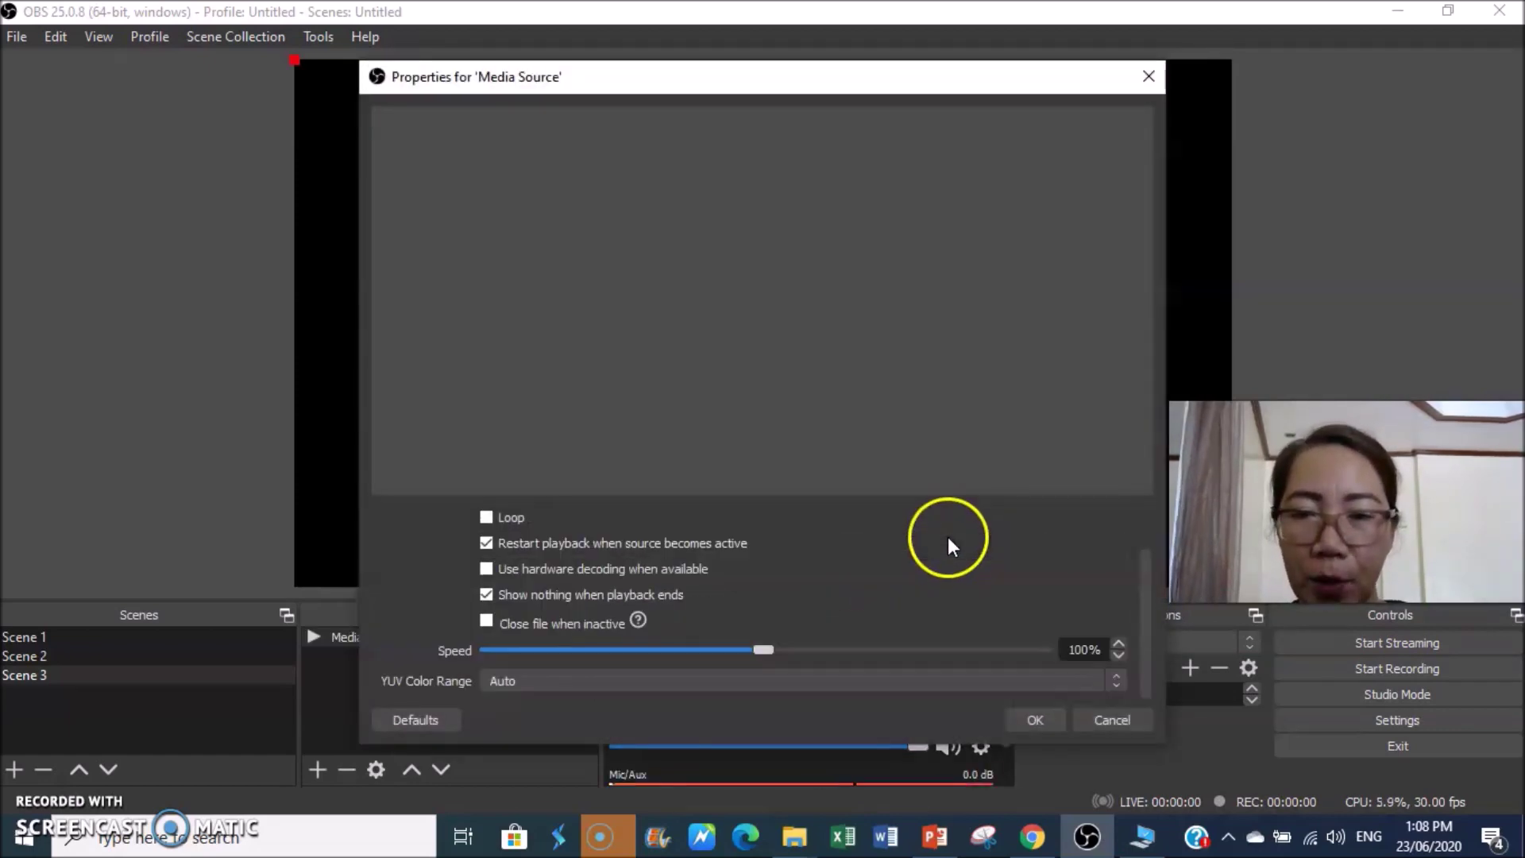
{"action": "scroll", "coordinate": [946, 532], "scroll_direction": "up", "scroll_amount": 2}
Step: Set the Media Source's local file to Parts of Computer.mp4 from the OBS DEMO folder on the Desktop
{"action": "left_click", "coordinate": [1089, 546]}
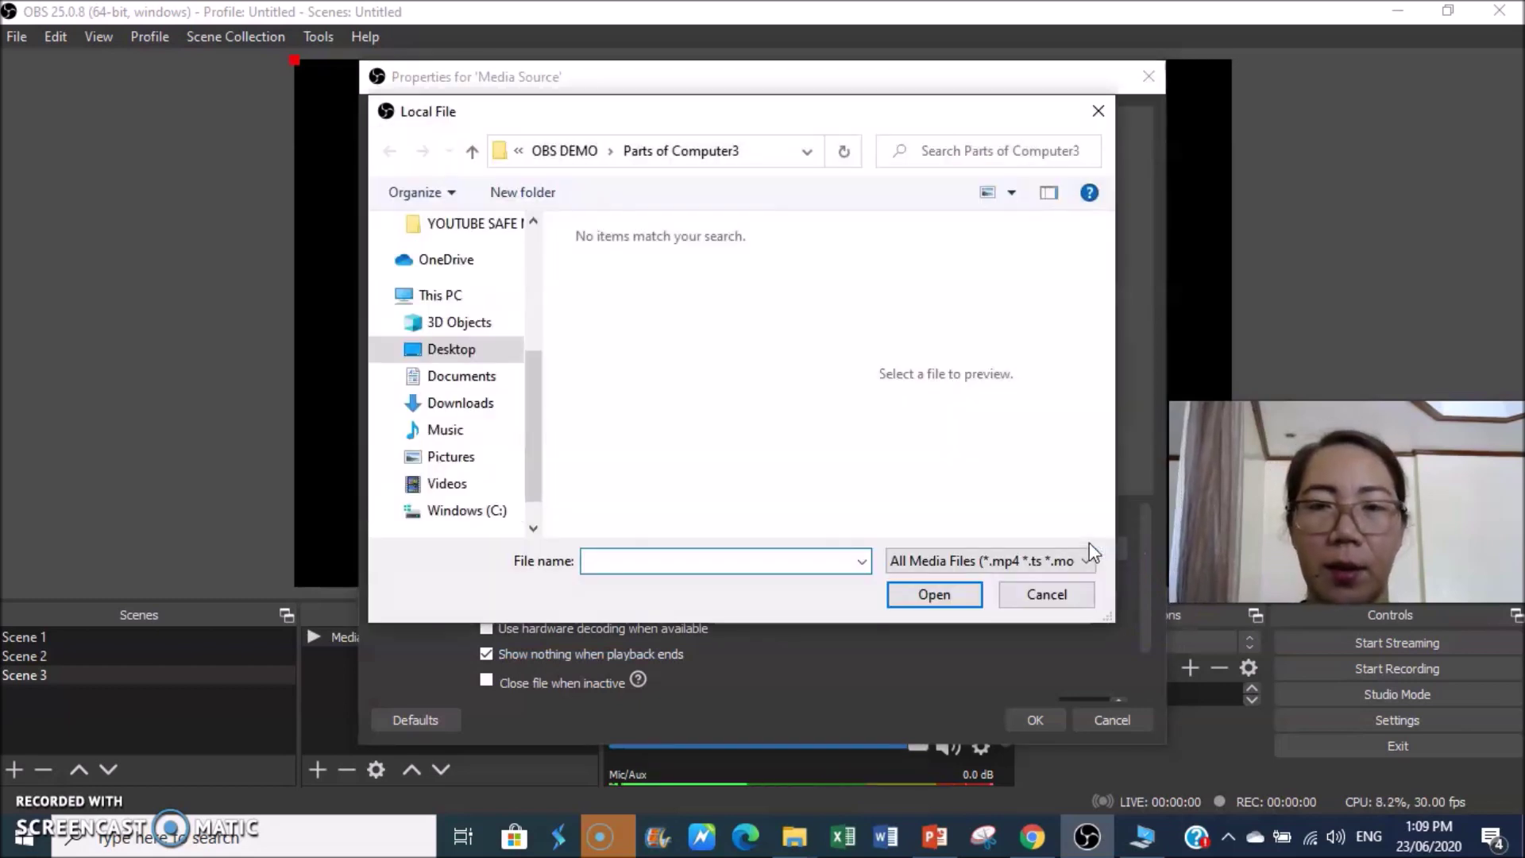
{"action": "left_click_drag", "start_coordinate": [521, 399], "coordinate": [528, 364]}
{"action": "left_click", "coordinate": [441, 352]}
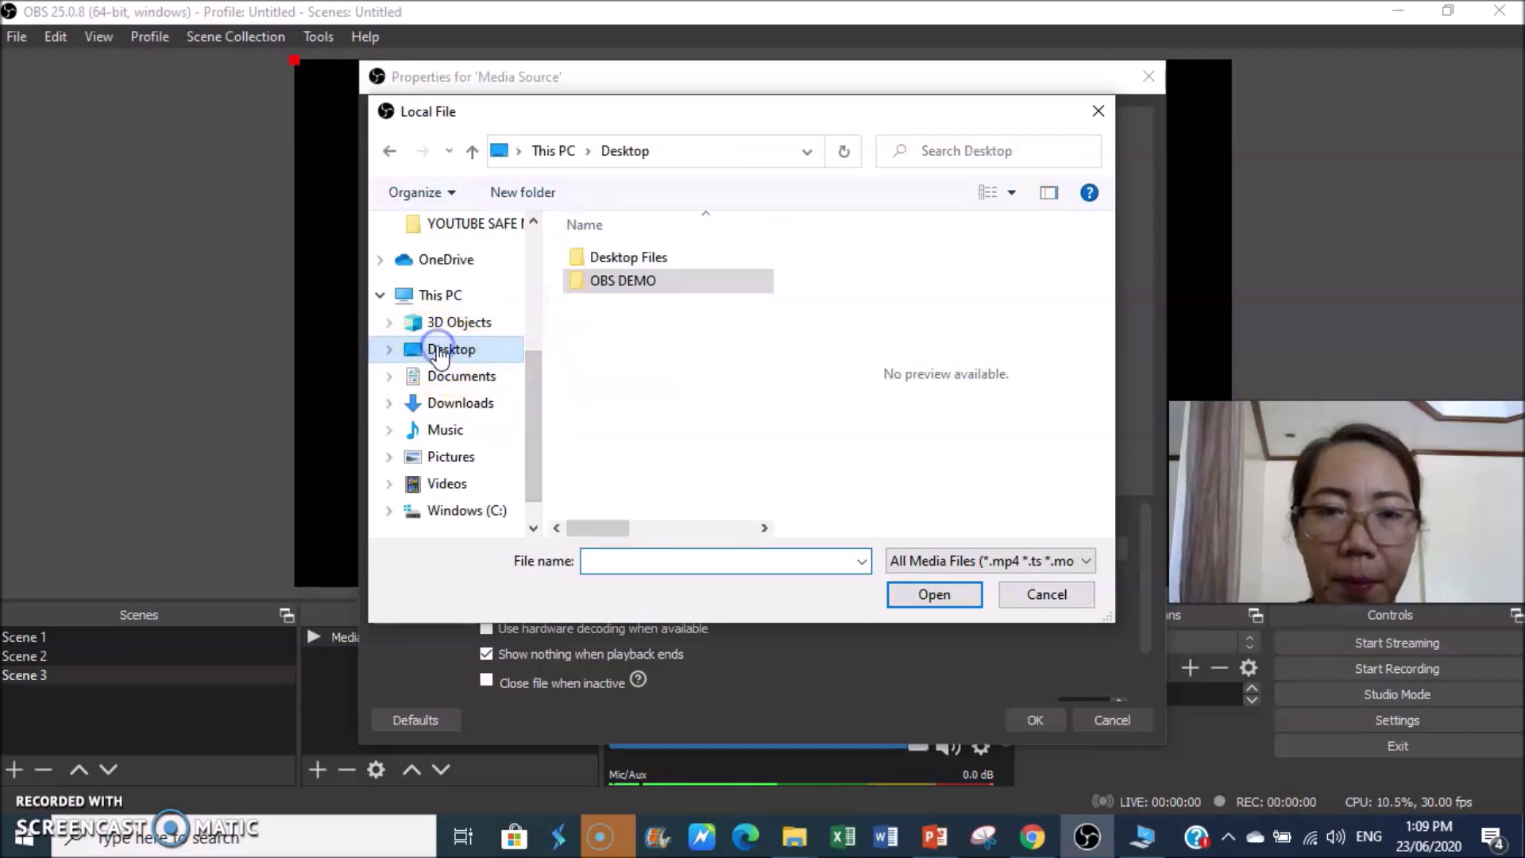
{"action": "left_click", "coordinate": [651, 280]}
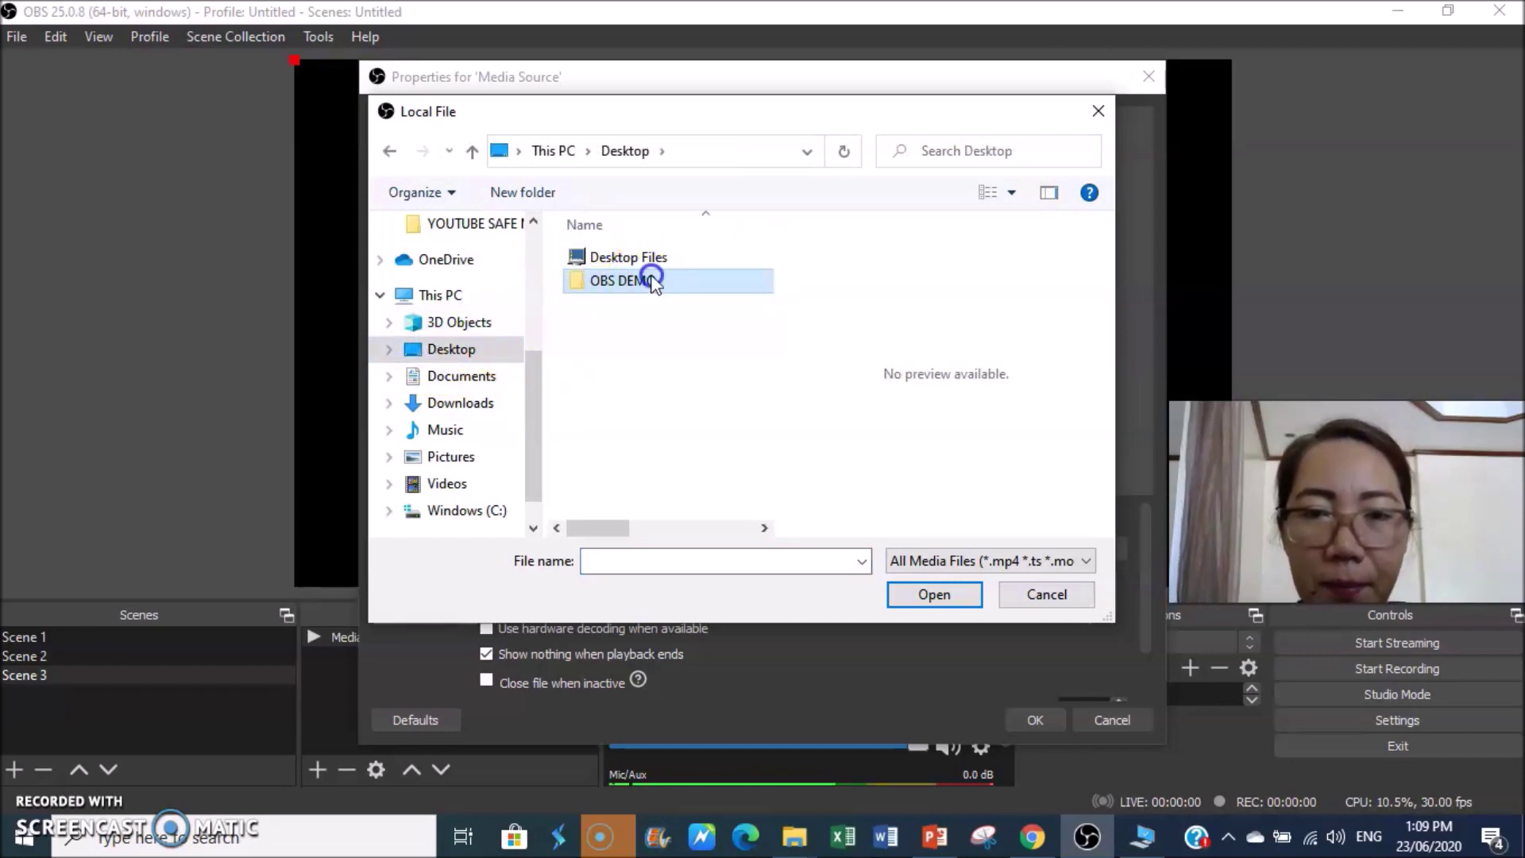
{"action": "double_click", "coordinate": [651, 279]}
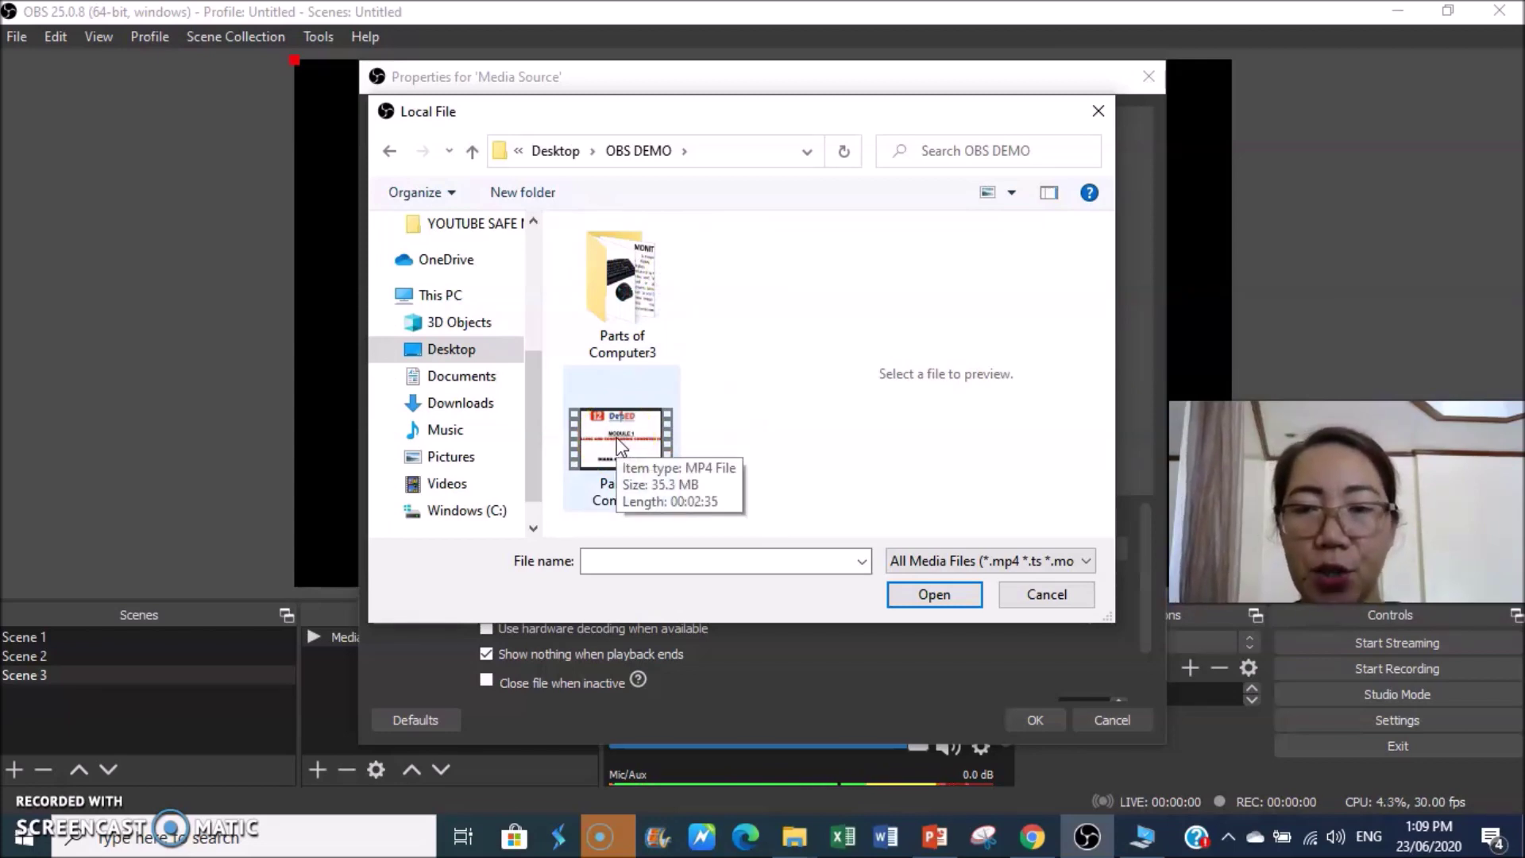
{"action": "left_click", "coordinate": [580, 472]}
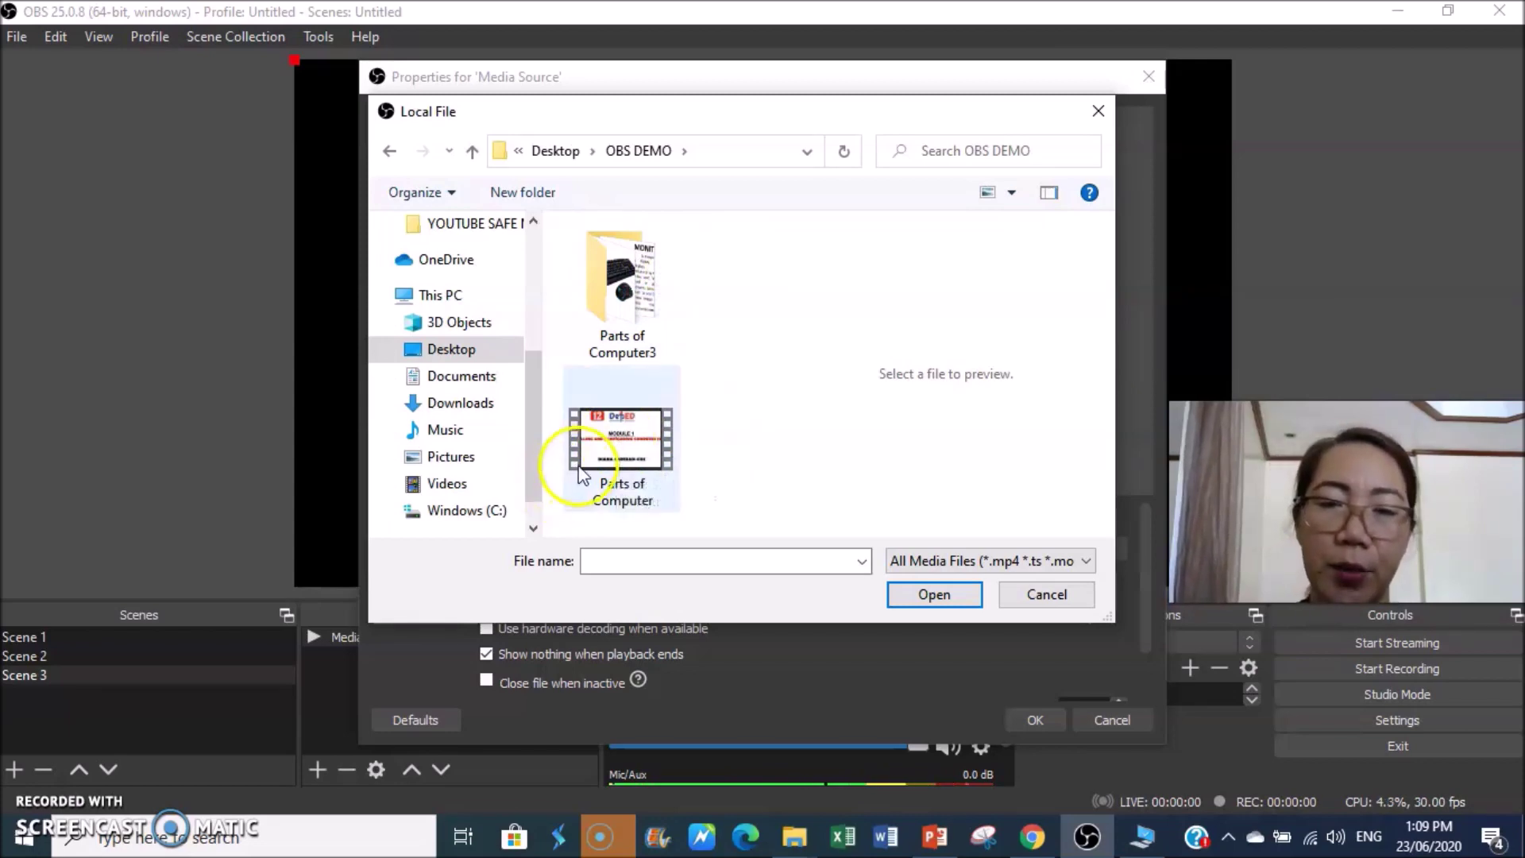
{"action": "left_click", "coordinate": [632, 446]}
{"action": "left_click", "coordinate": [955, 618]}
{"action": "left_click", "coordinate": [937, 594]}
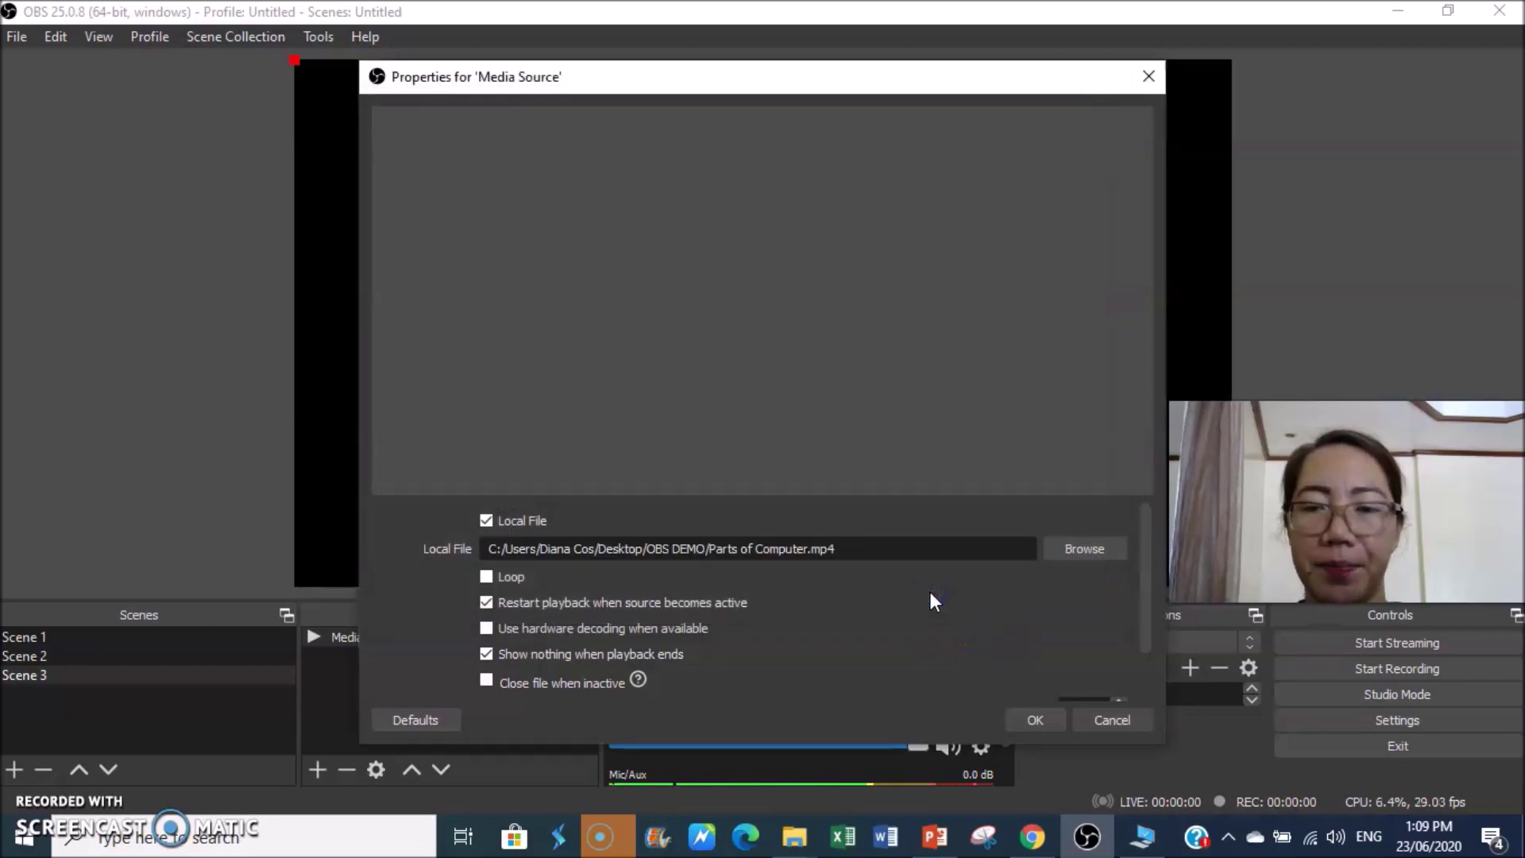
Step: Review the Media Source's playback options, keep the default settings and confirm the properties
{"action": "scroll", "coordinate": [873, 601], "scroll_direction": "down", "scroll_amount": 2}
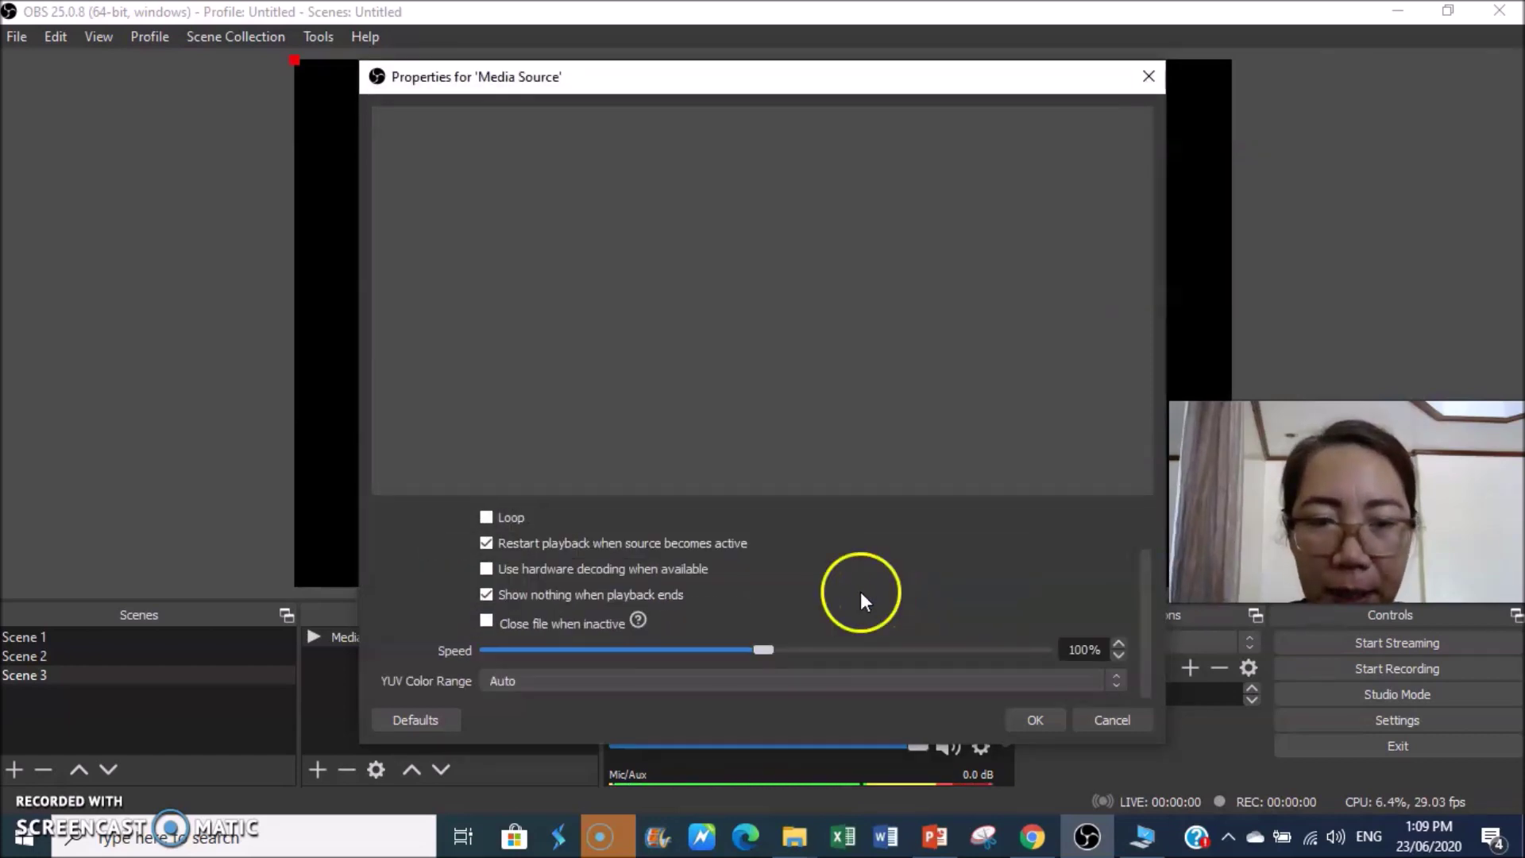
{"action": "scroll", "coordinate": [864, 601], "scroll_direction": "up", "scroll_amount": 2}
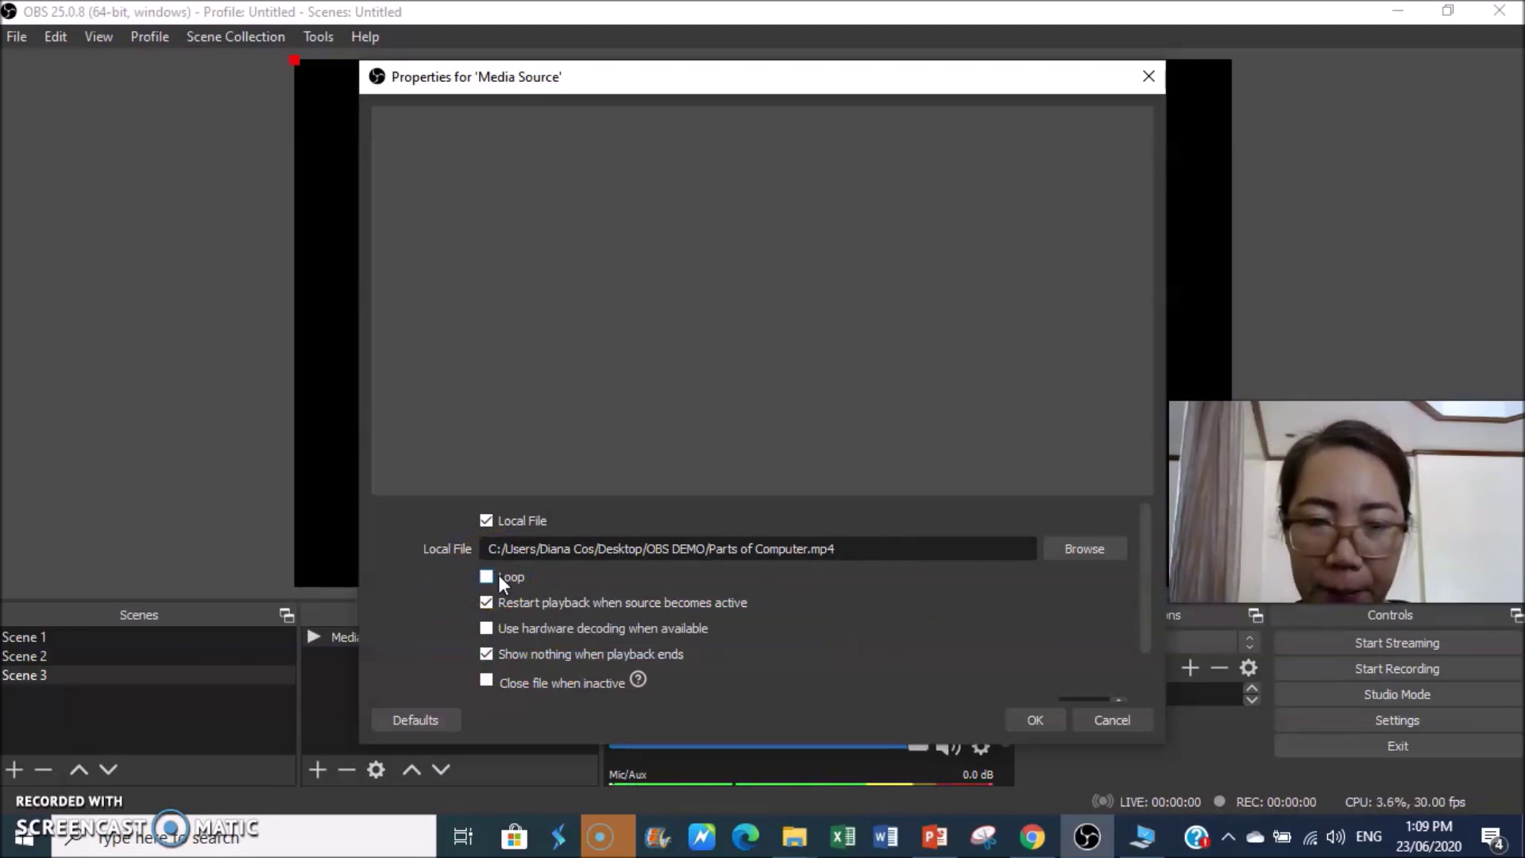
{"action": "left_click", "coordinate": [523, 628]}
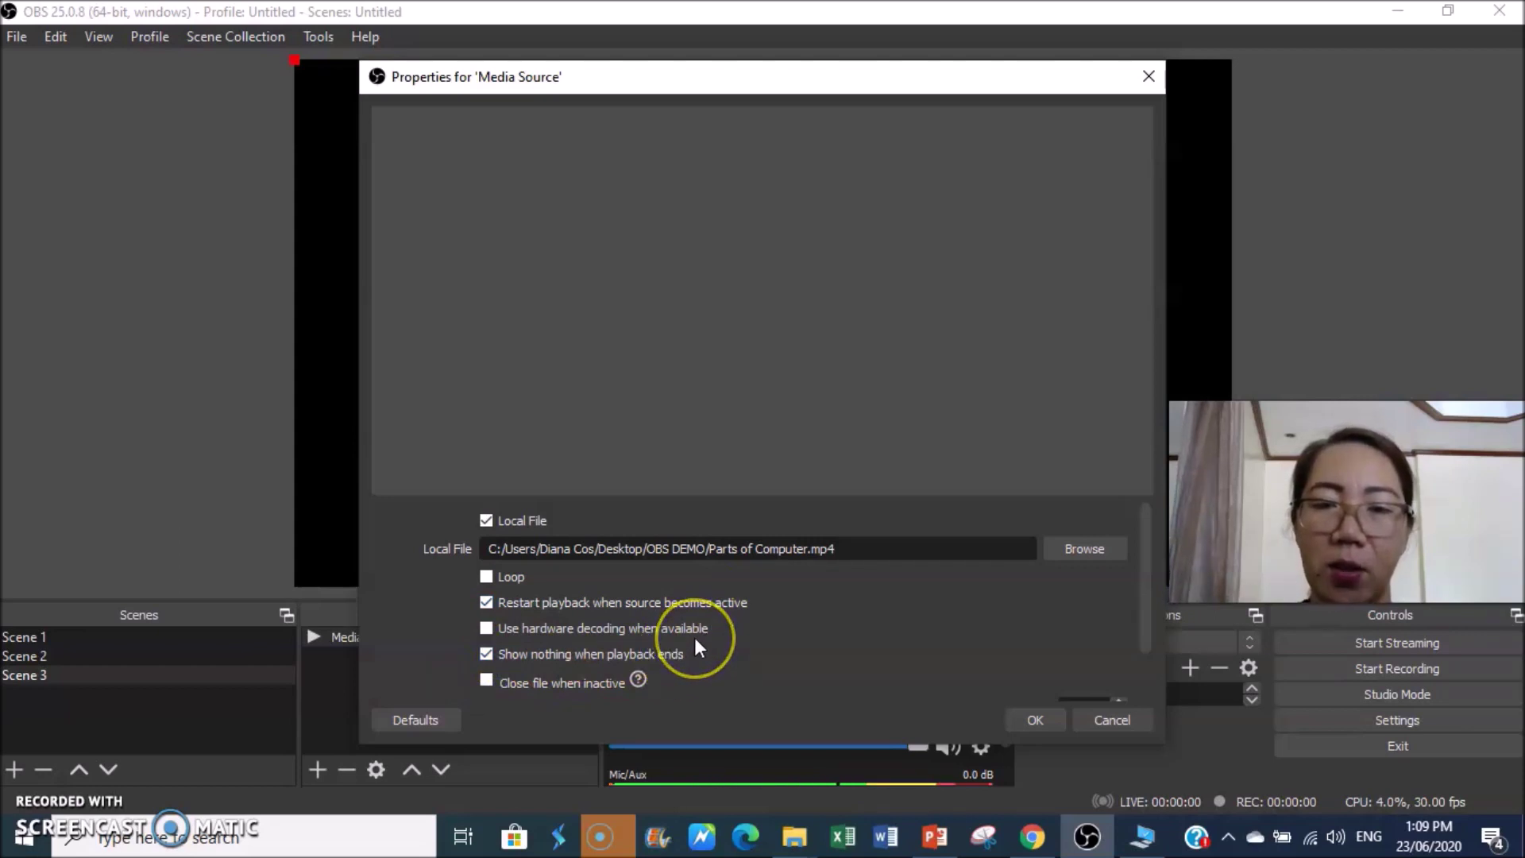
{"action": "scroll", "coordinate": [694, 638], "scroll_direction": "down", "scroll_amount": 2}
{"action": "scroll", "coordinate": [694, 644], "scroll_direction": "up", "scroll_amount": 2}
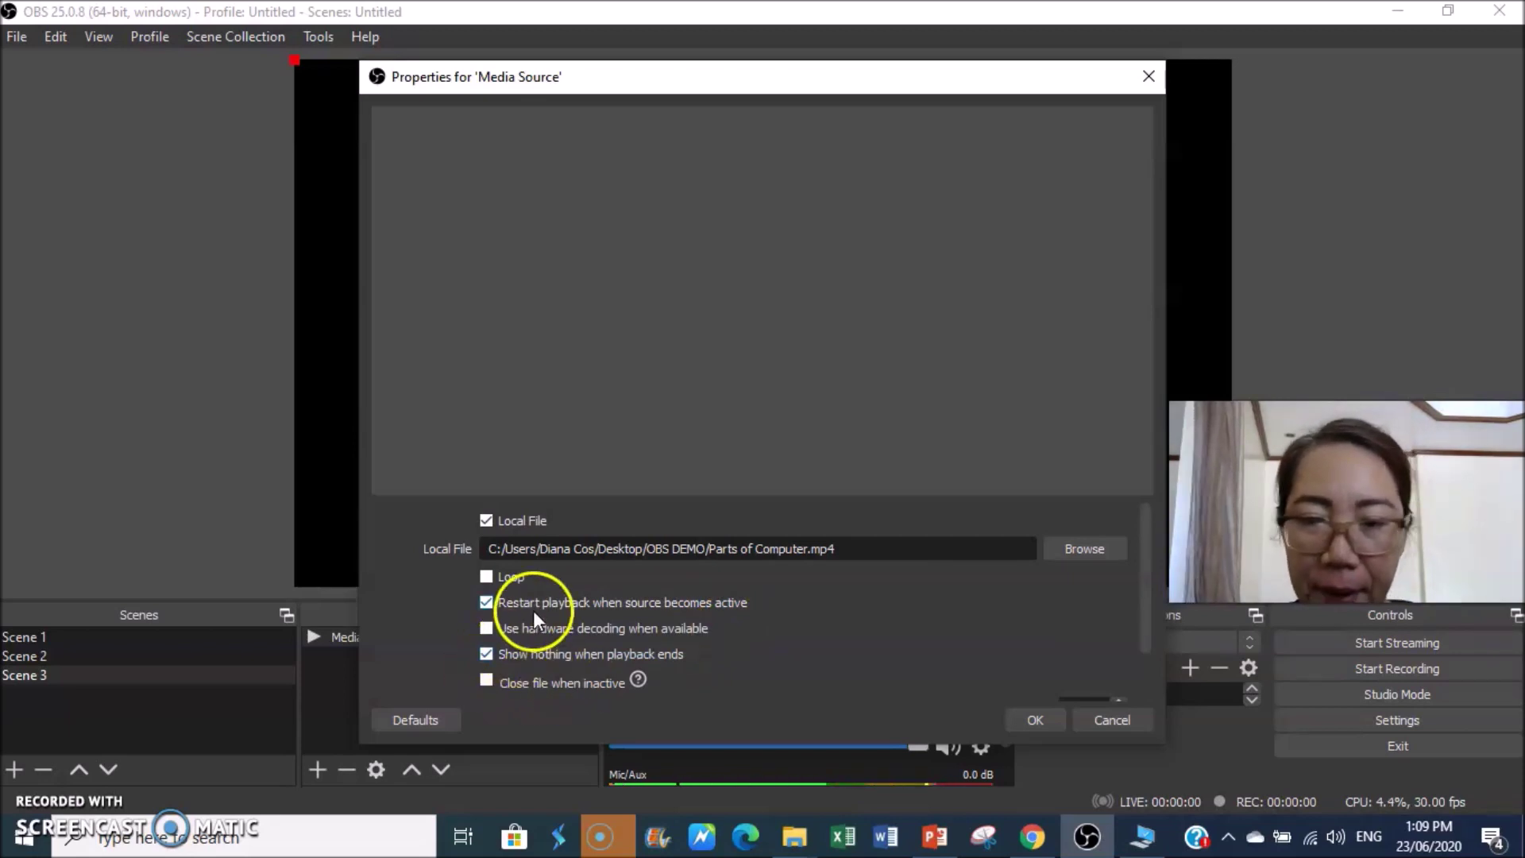
{"action": "scroll", "coordinate": [827, 606], "scroll_direction": "down", "scroll_amount": 2}
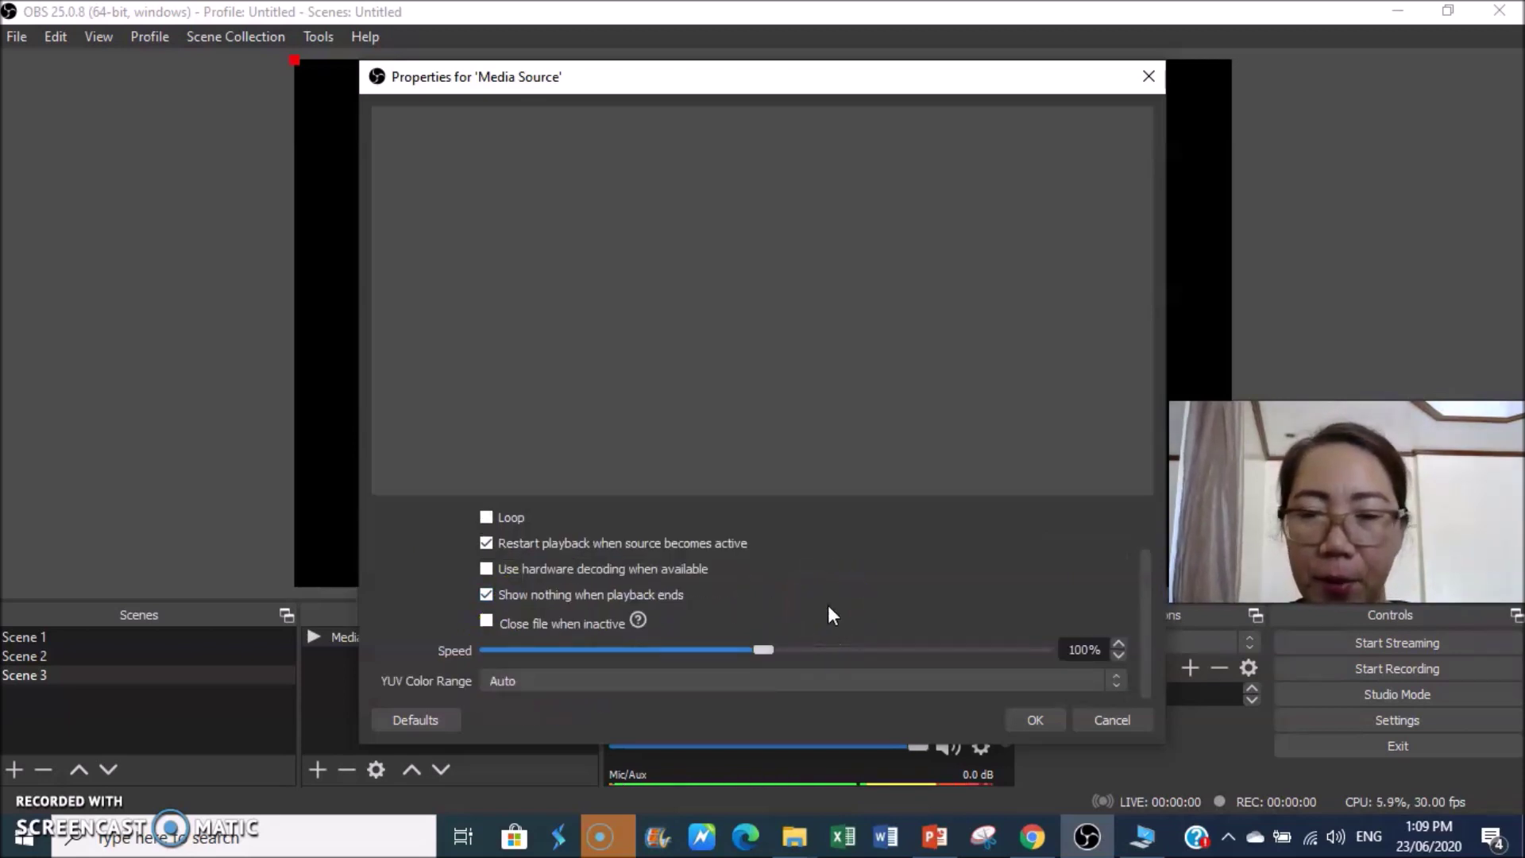
{"action": "left_click", "coordinate": [1017, 719]}
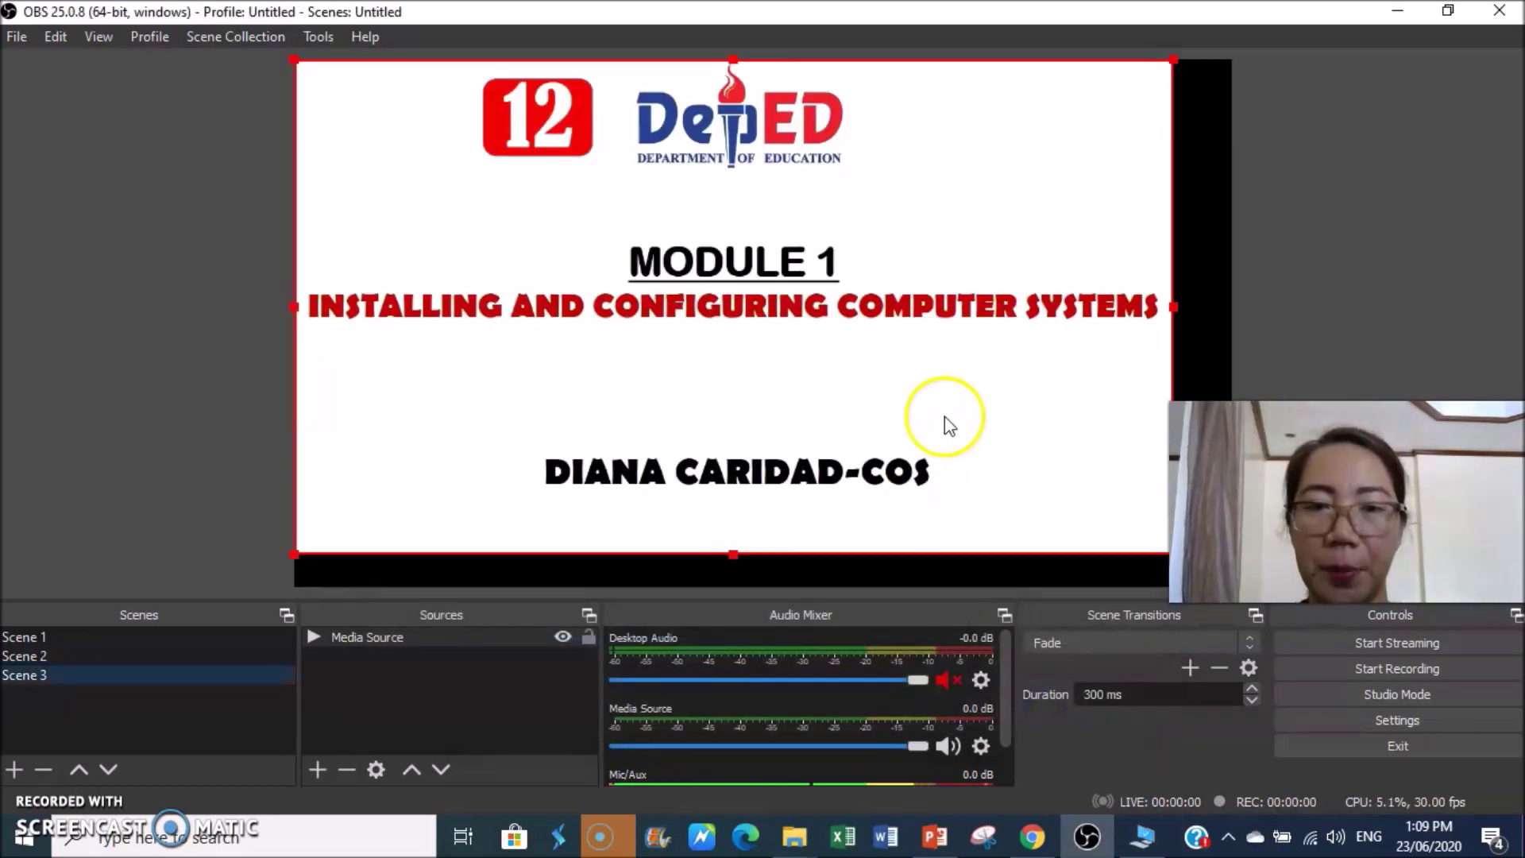
Step: Fit the video in Scene 3 to the screen
{"action": "right_click", "coordinate": [619, 344]}
{"action": "mouse_move", "coordinate": [702, 482]}
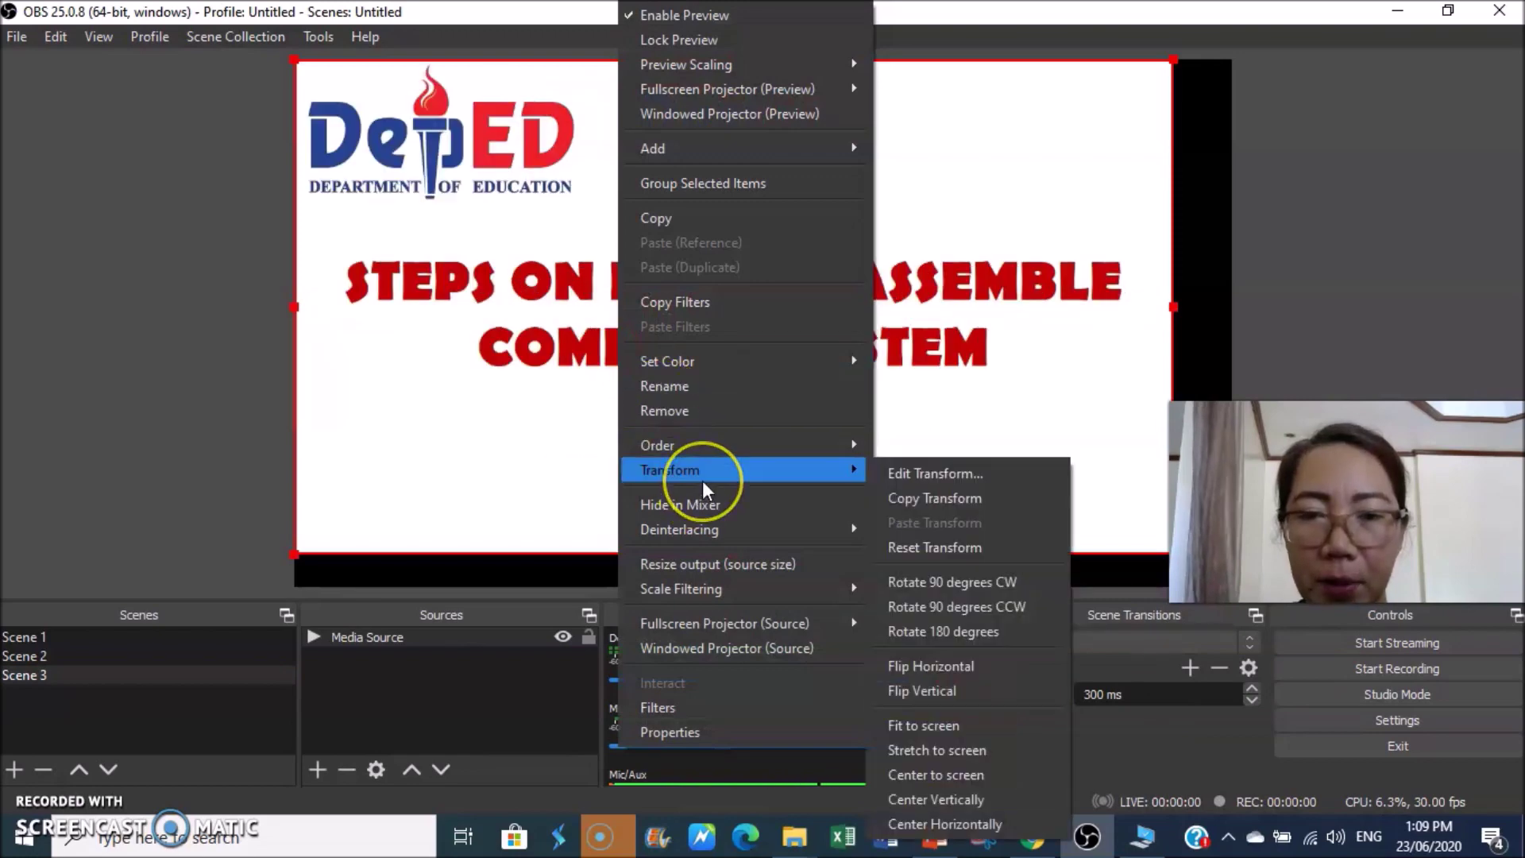
{"action": "left_click", "coordinate": [971, 726]}
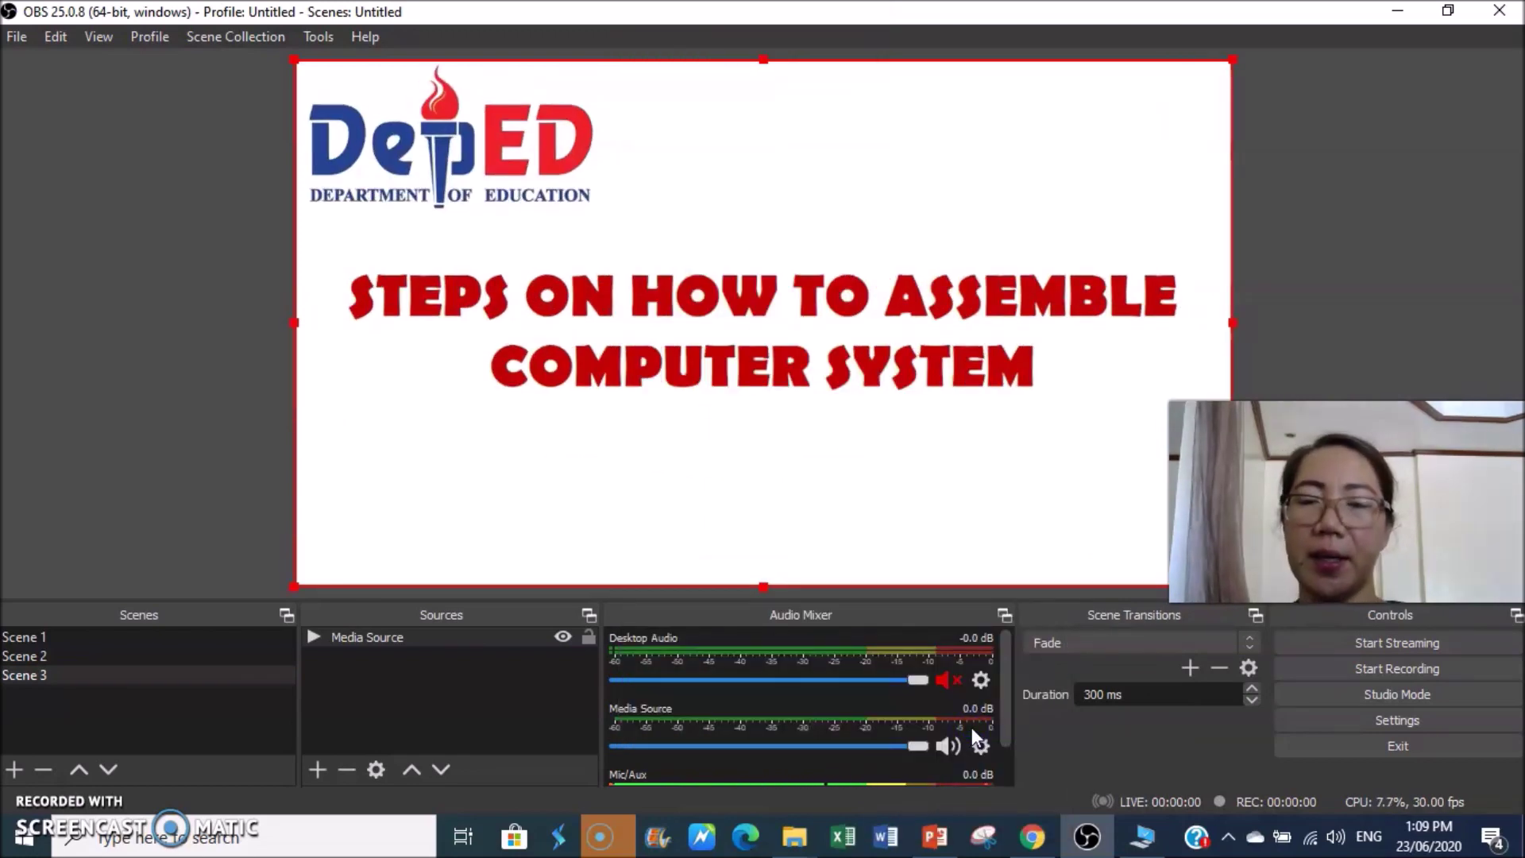
{"action": "left_click", "coordinate": [840, 711]}
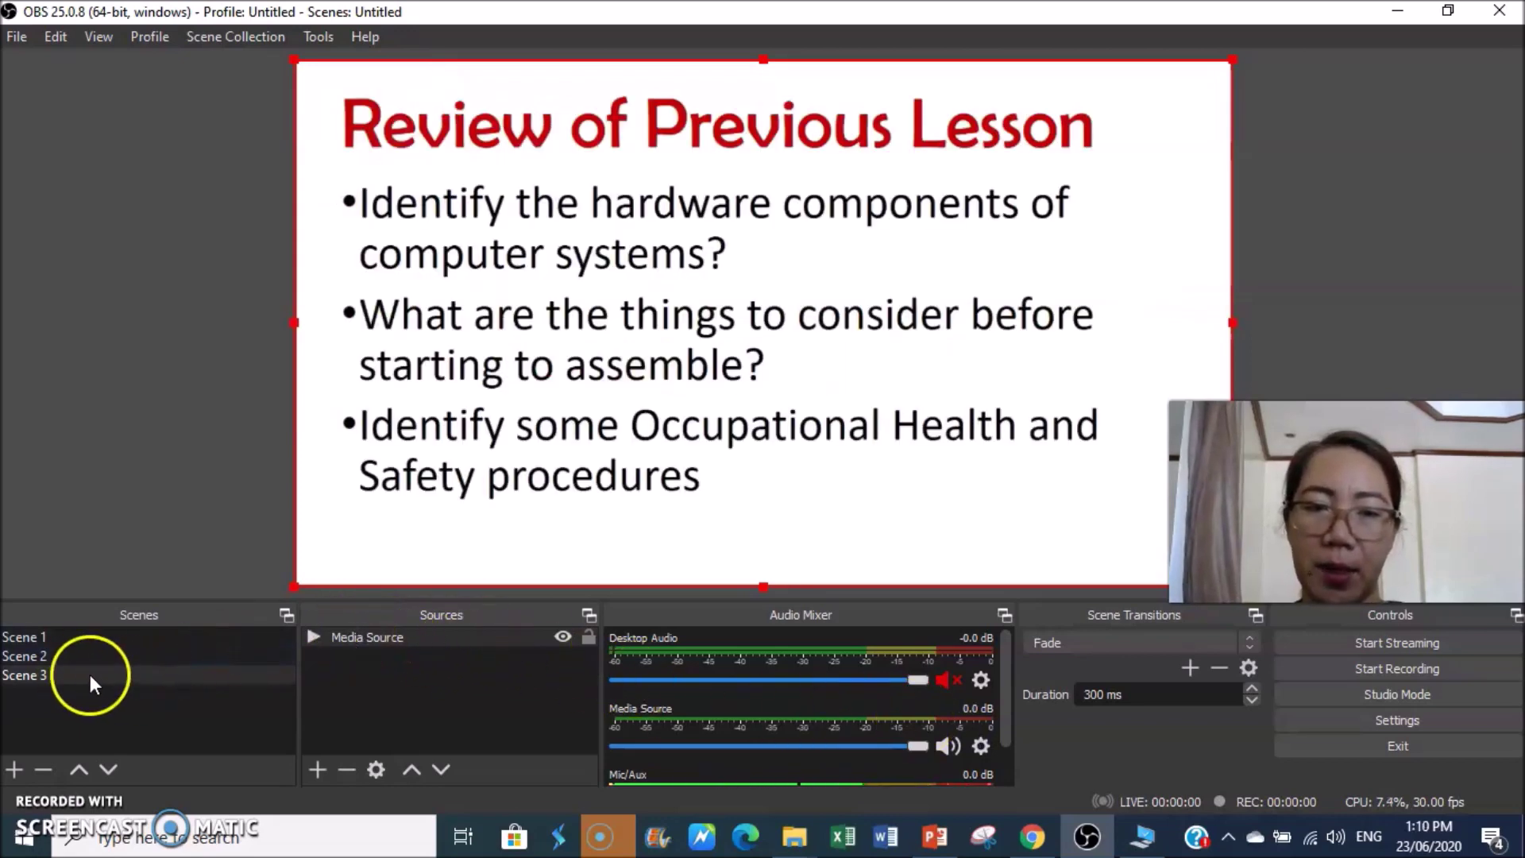
Step: Switch to Scene 2 and back to Scene 3 to preview the slide show and the video
{"action": "left_click", "coordinate": [35, 660]}
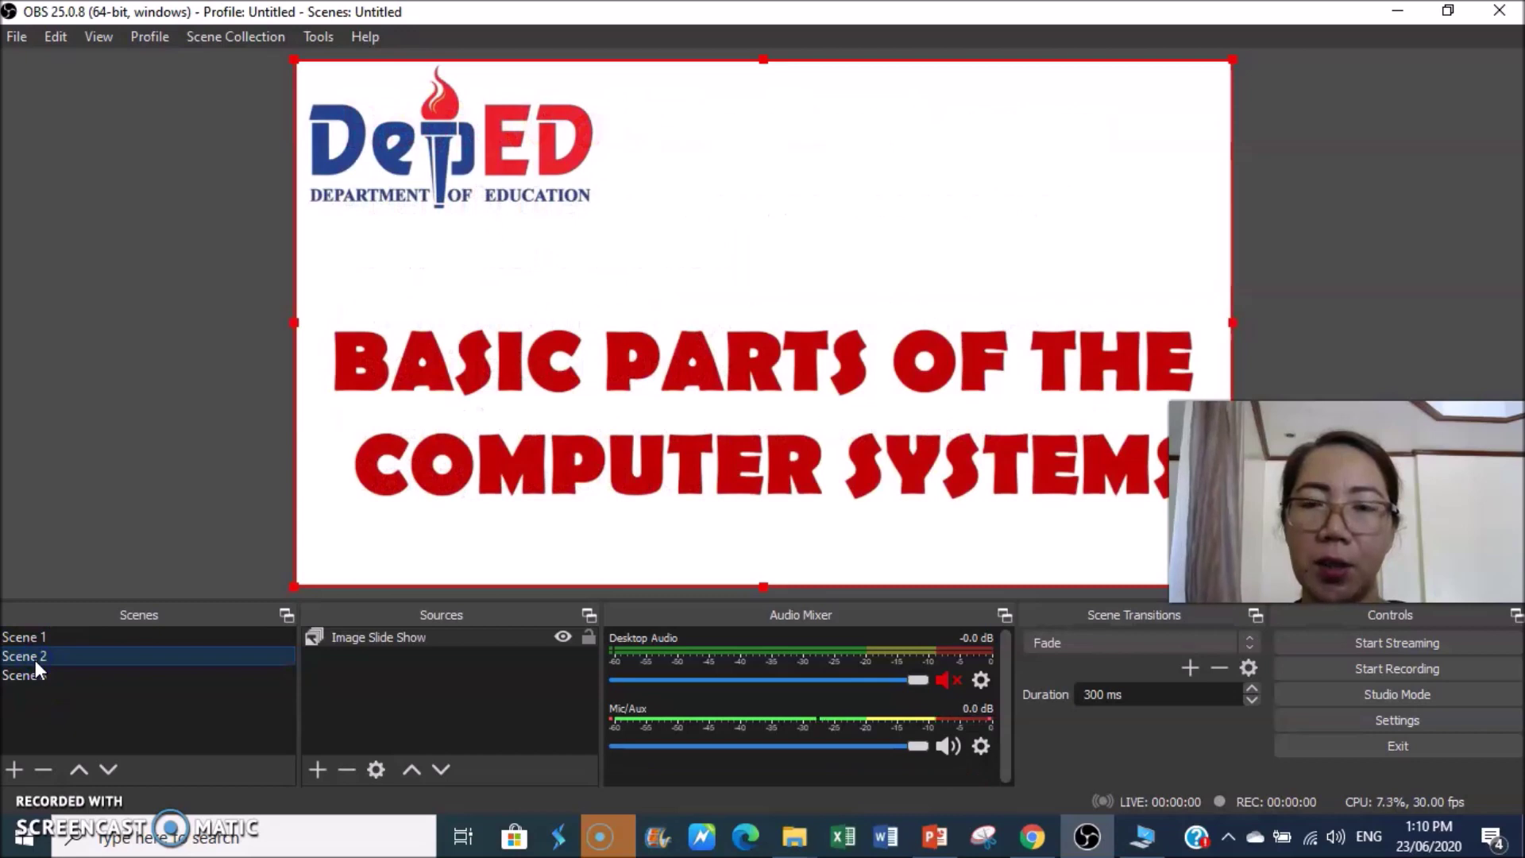
{"action": "left_click", "coordinate": [35, 676]}
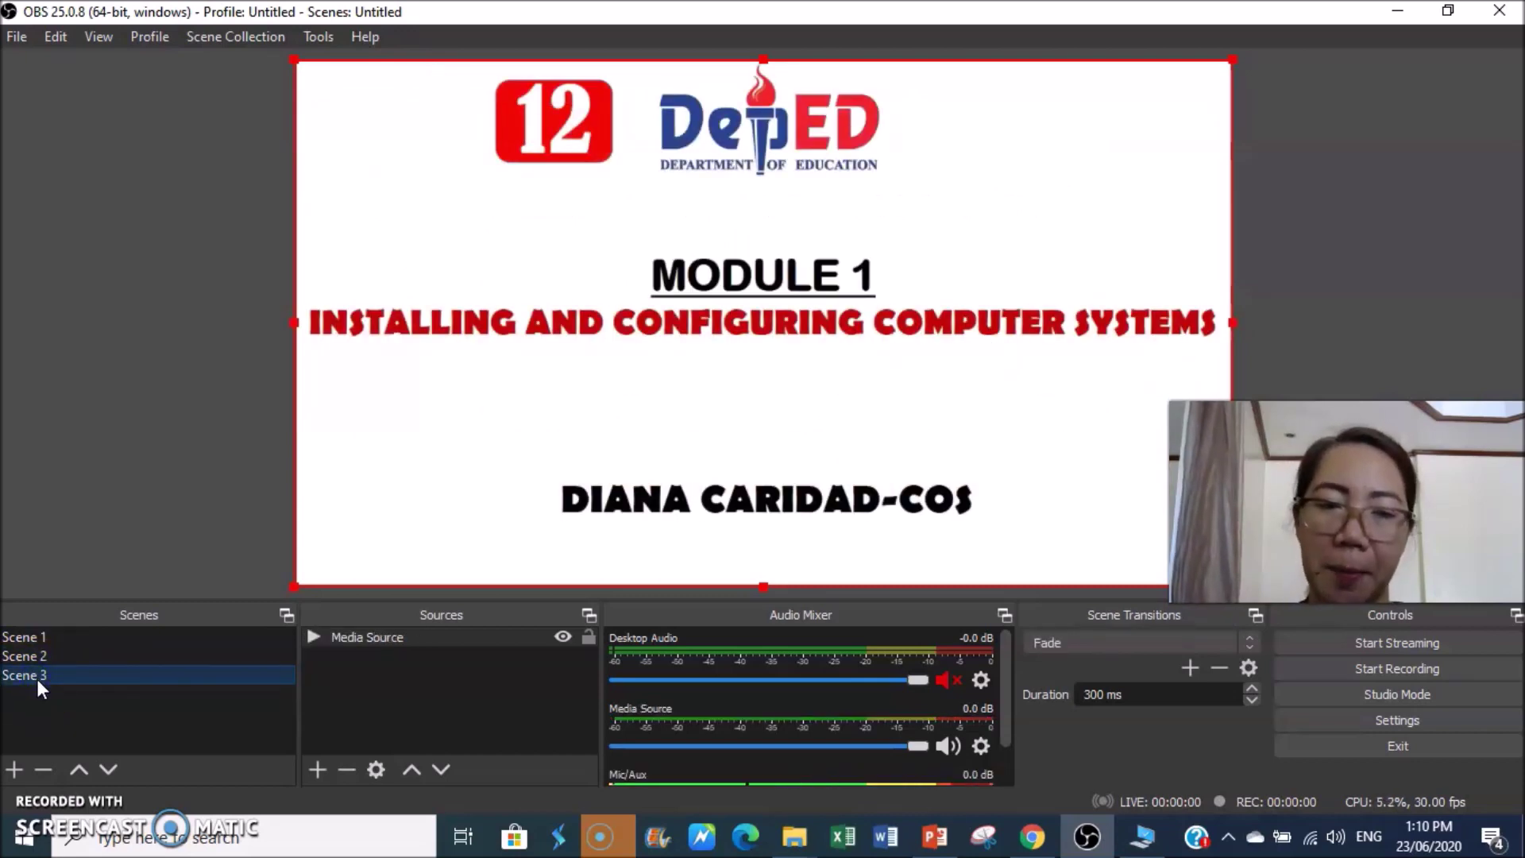
{"action": "left_click", "coordinate": [122, 705]}
{"action": "left_click", "coordinate": [388, 641]}
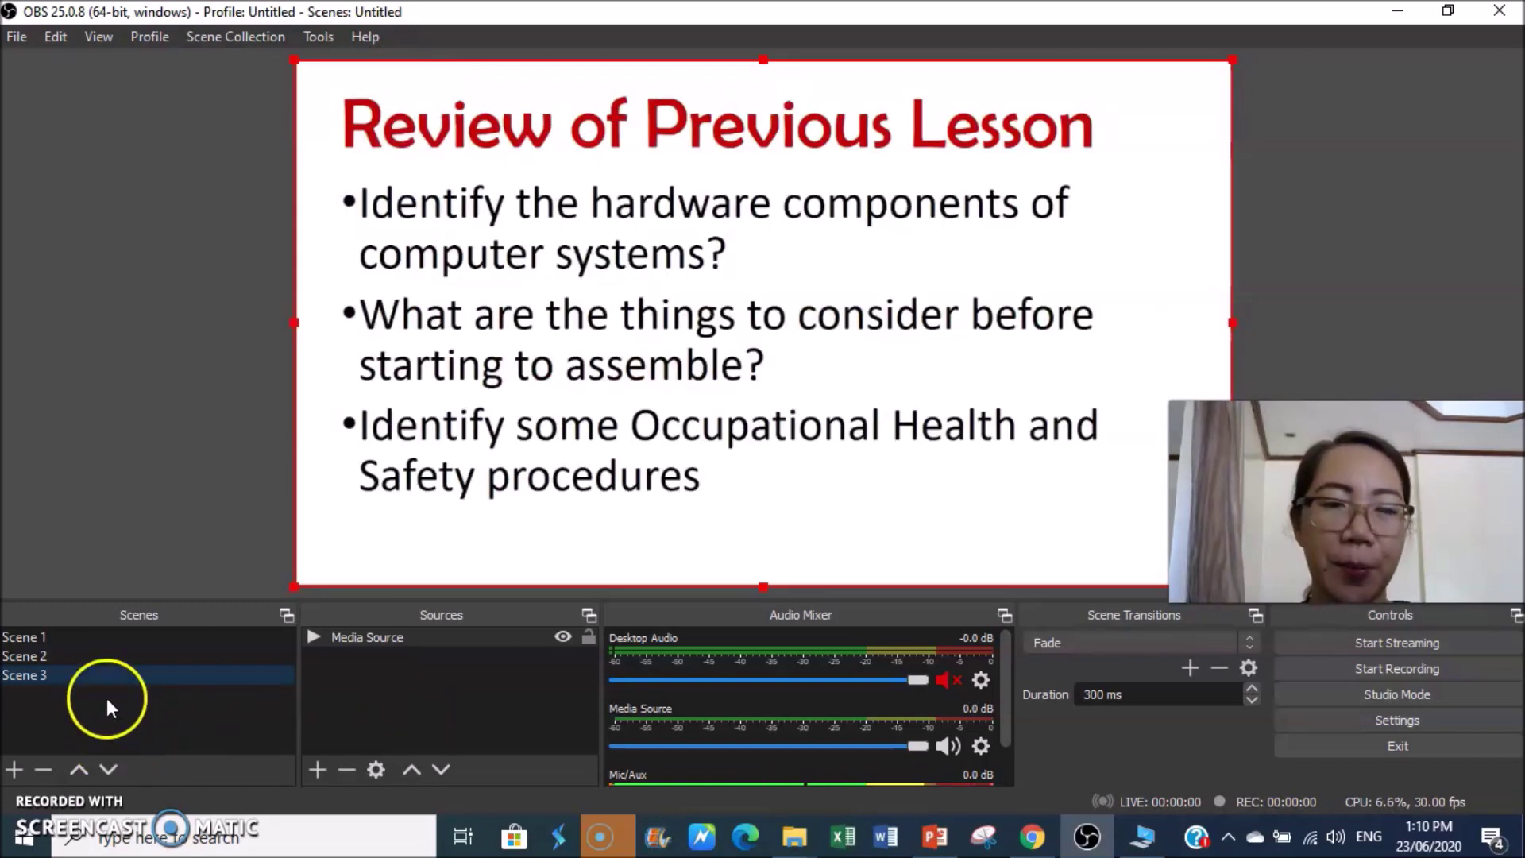
Step: Add a scene named Scene 4 and create a new Browser source in it
{"action": "left_click", "coordinate": [15, 769]}
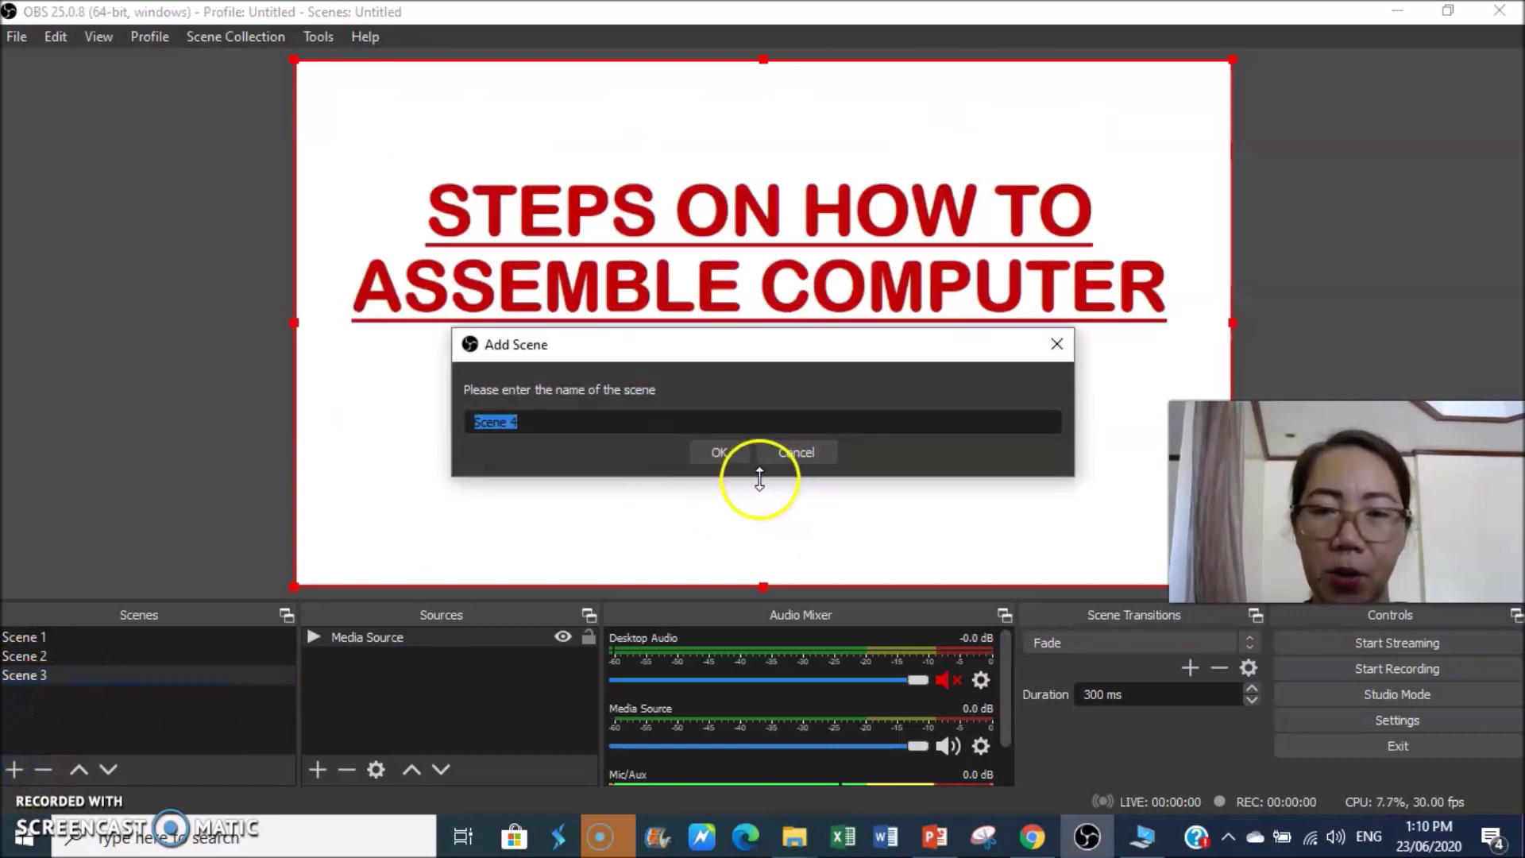
{"action": "left_click", "coordinate": [721, 452]}
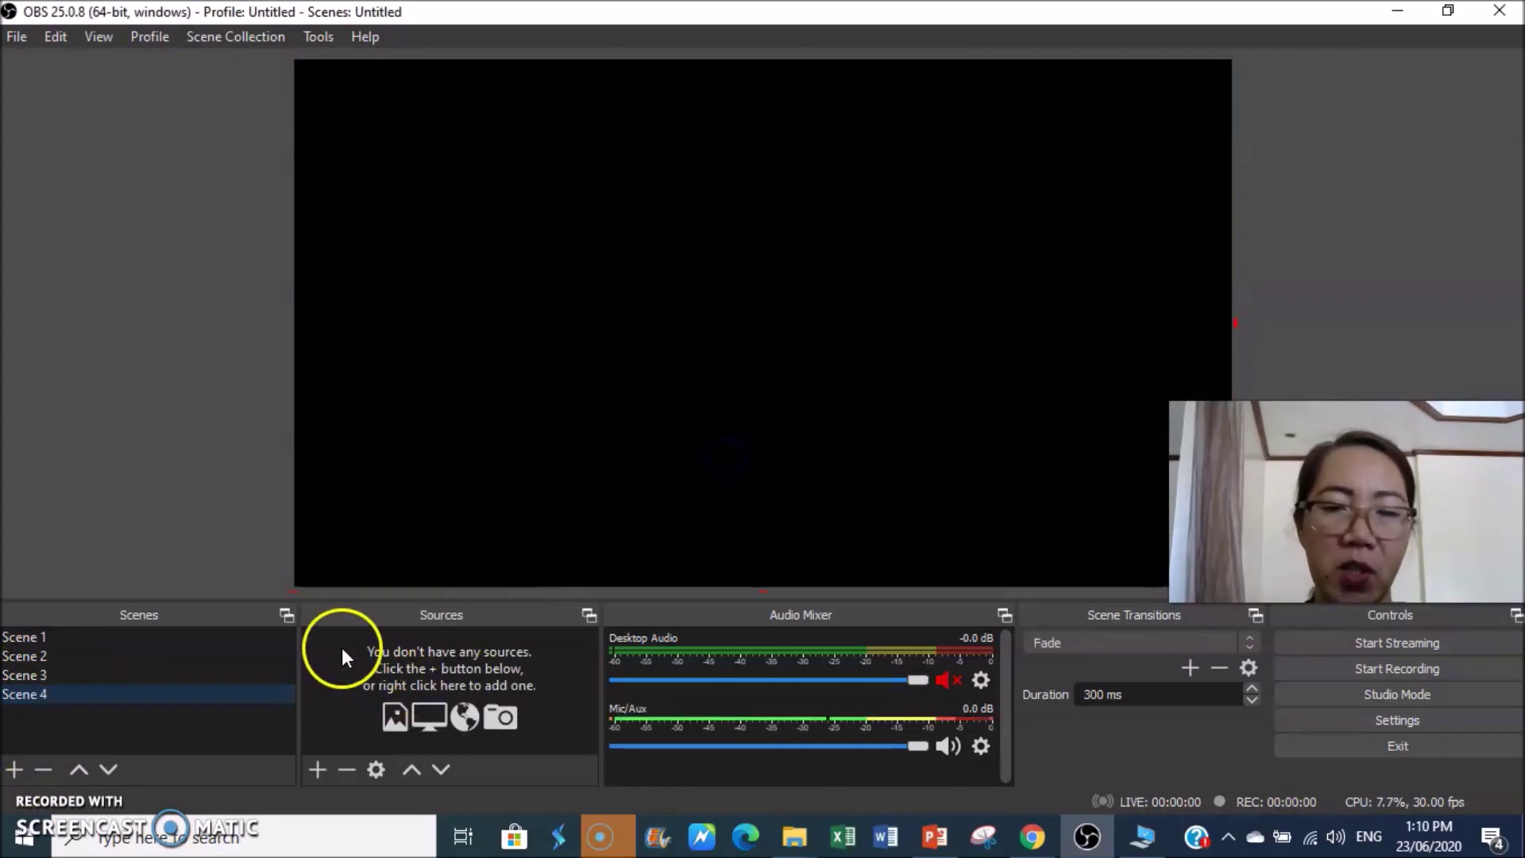
{"action": "left_click", "coordinate": [318, 767]}
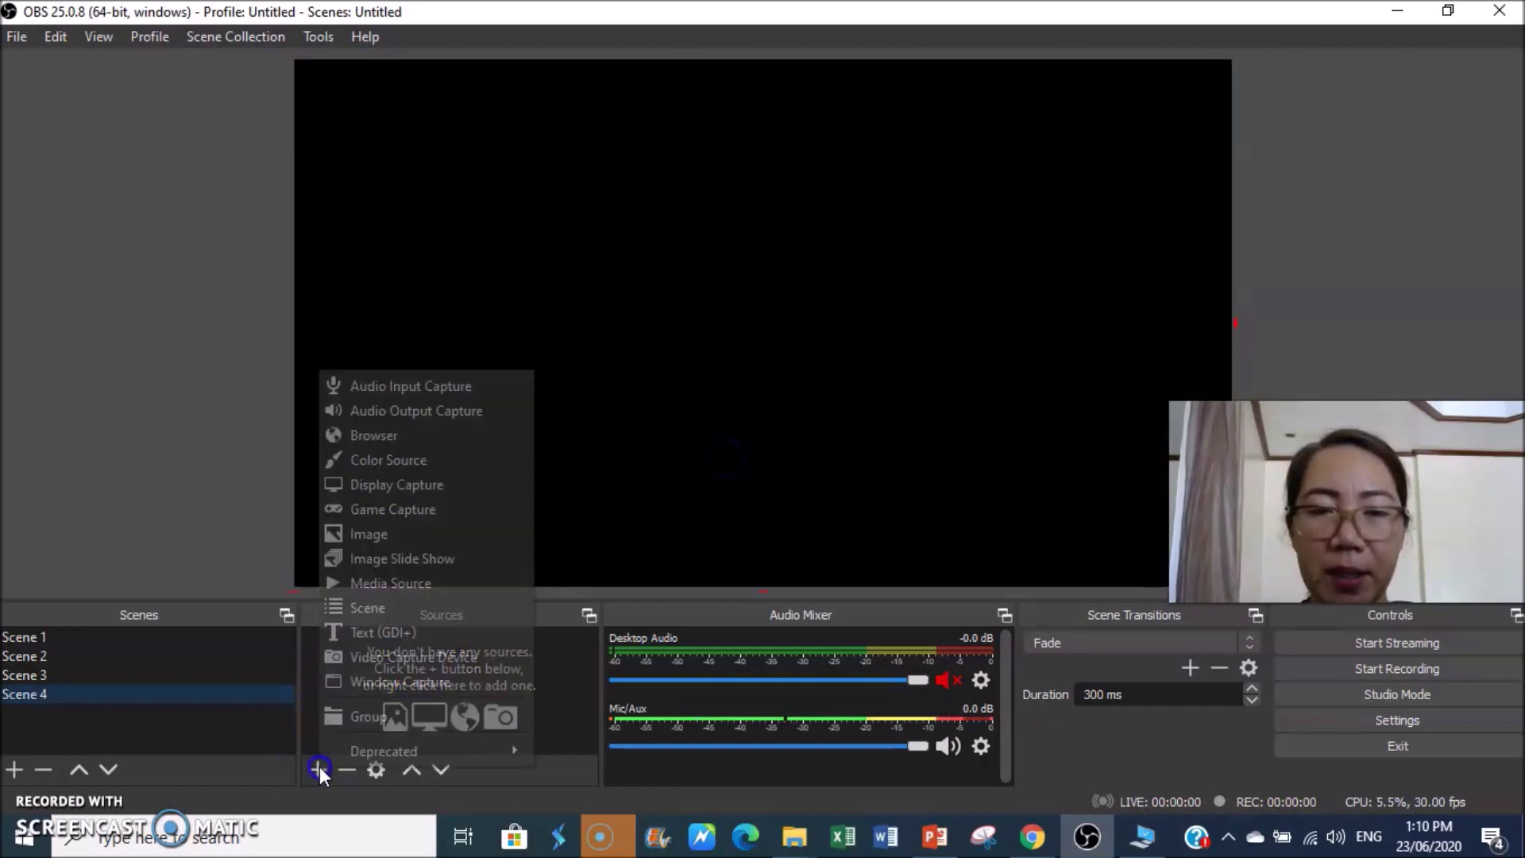
{"action": "left_click", "coordinate": [426, 436]}
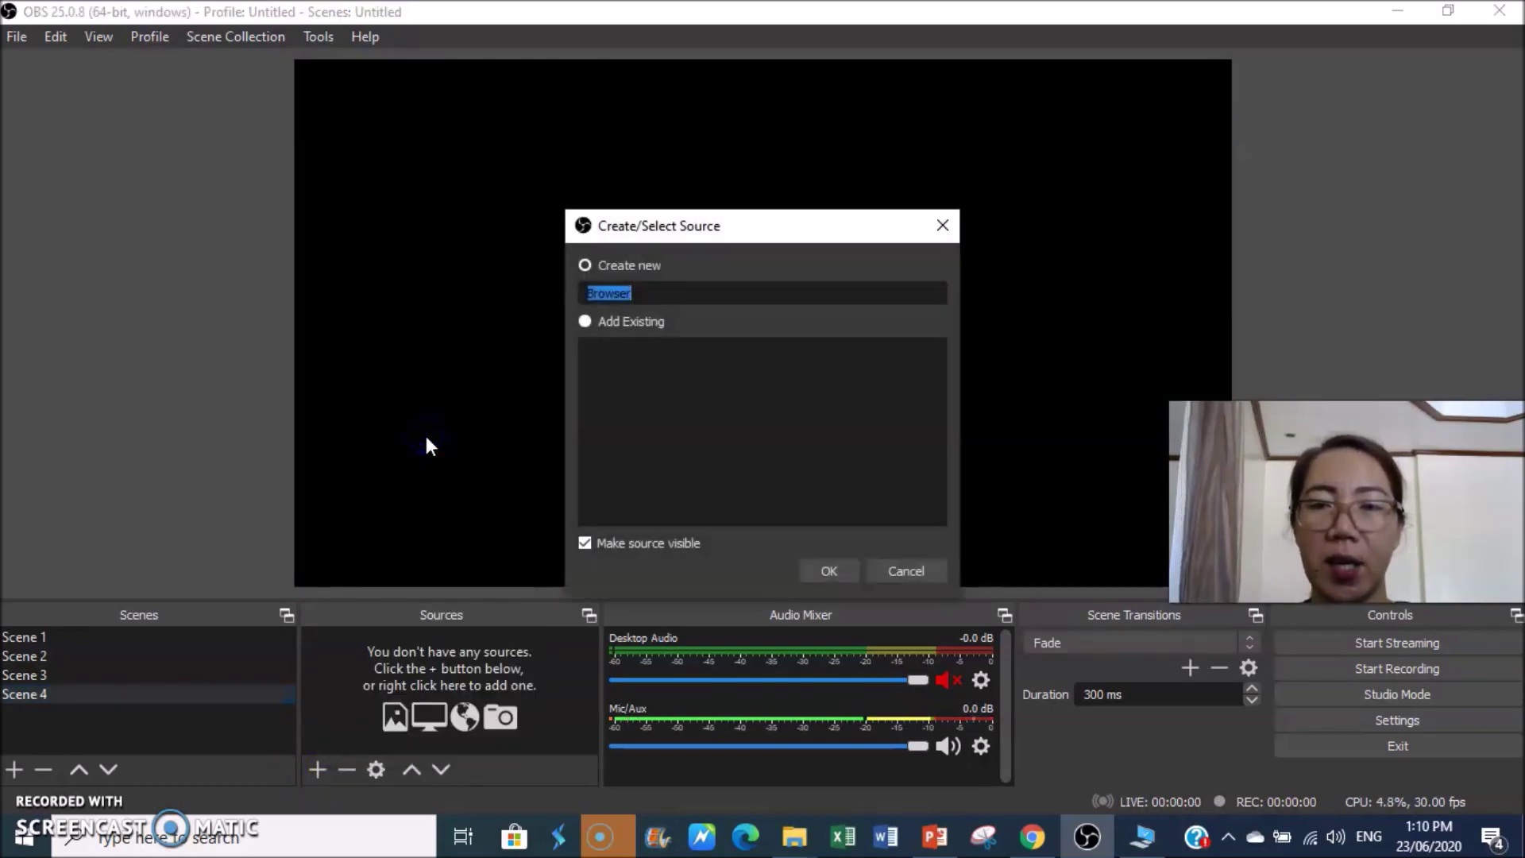
{"action": "left_click", "coordinate": [828, 568]}
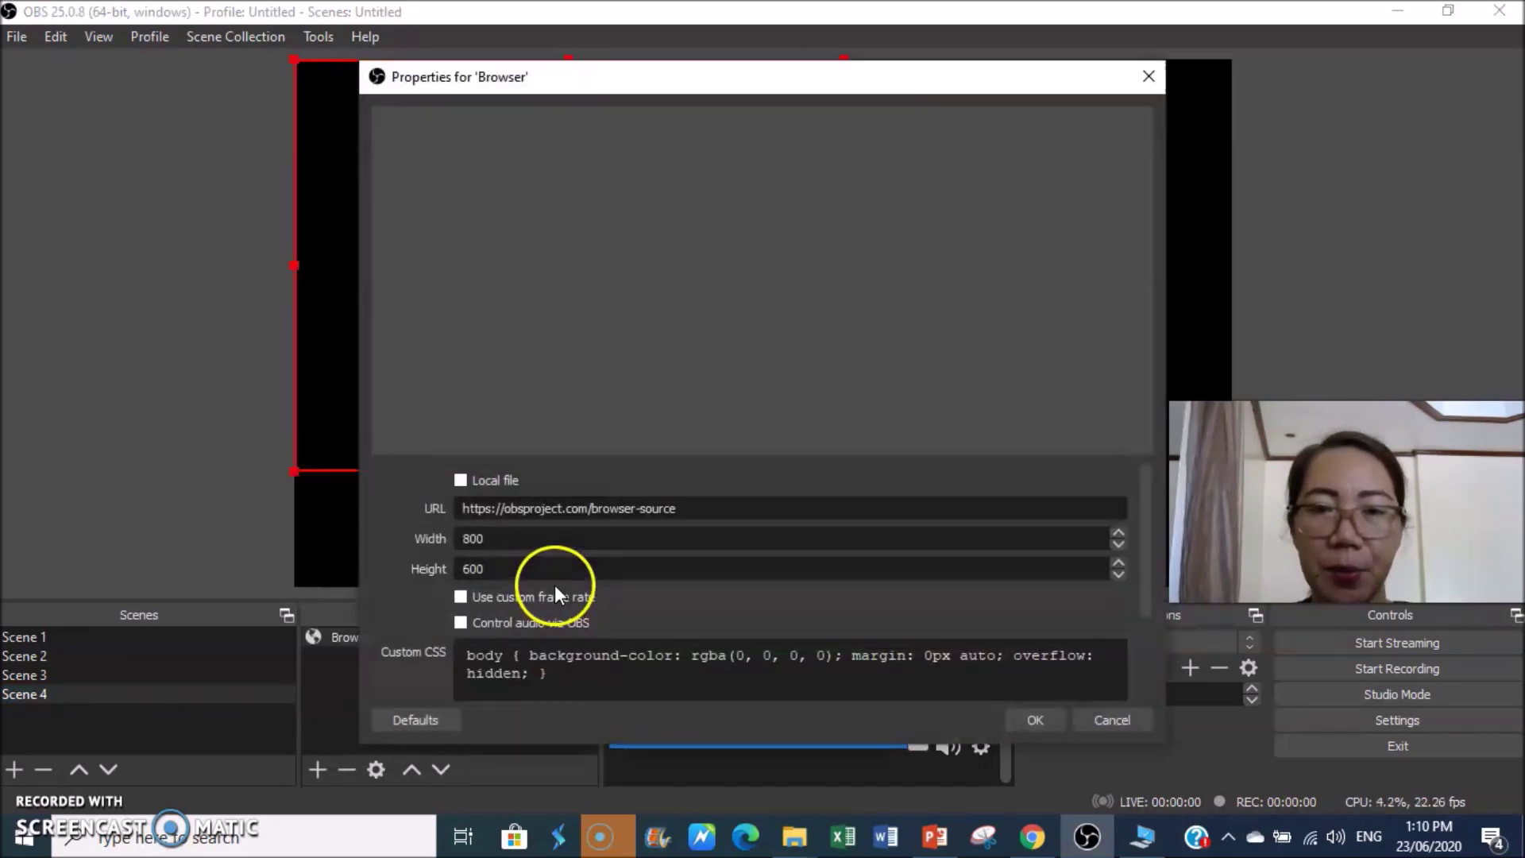
Step: Switch to Chrome and bring up the open YouTube channel page
{"action": "left_click_drag", "start_coordinate": [715, 509], "coordinate": [437, 509]}
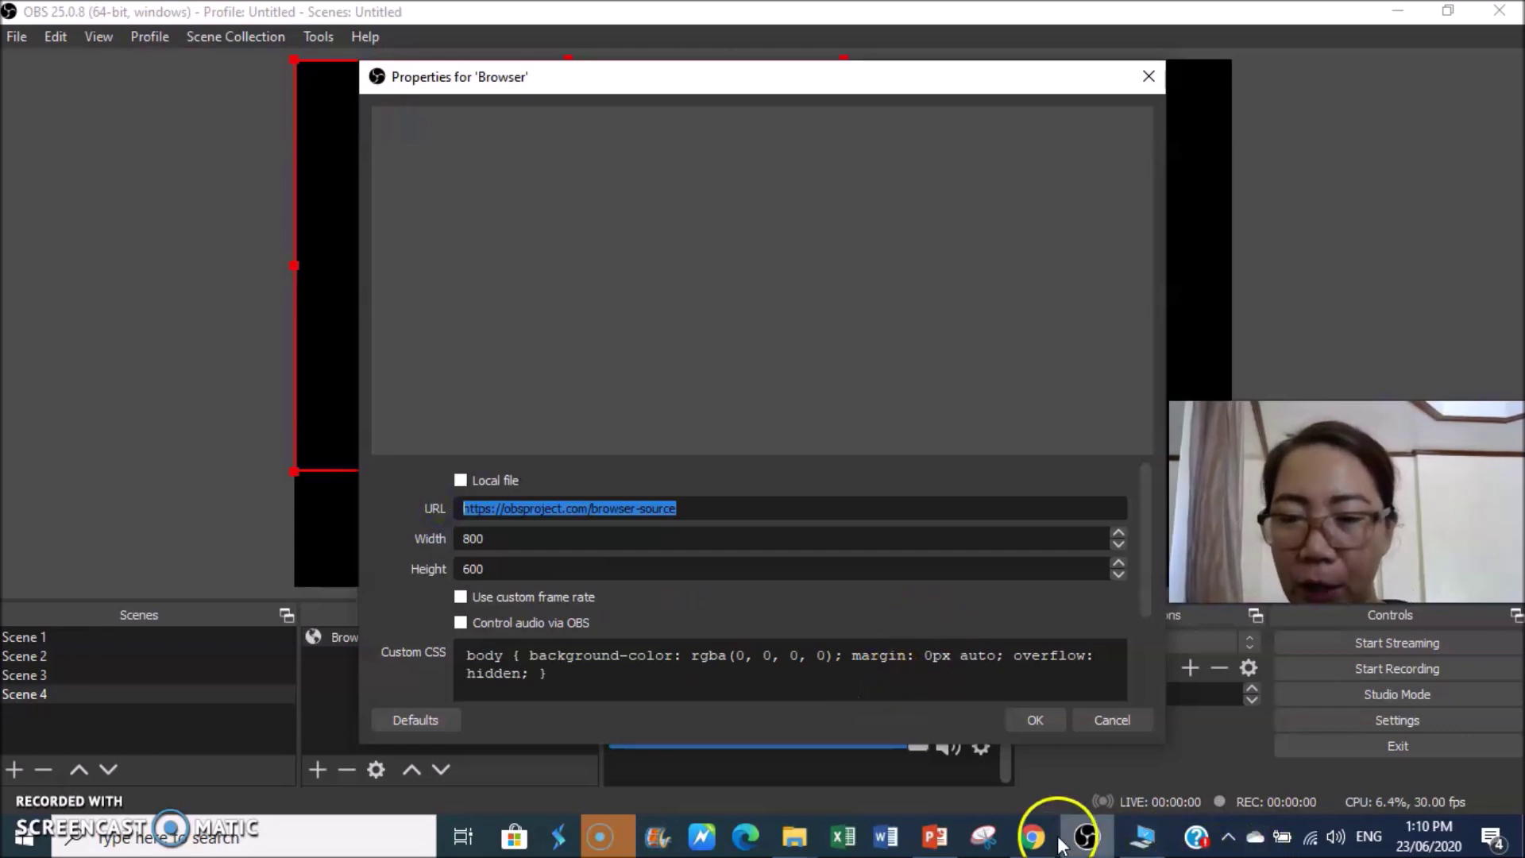
{"action": "mouse_move", "coordinate": [1046, 848]}
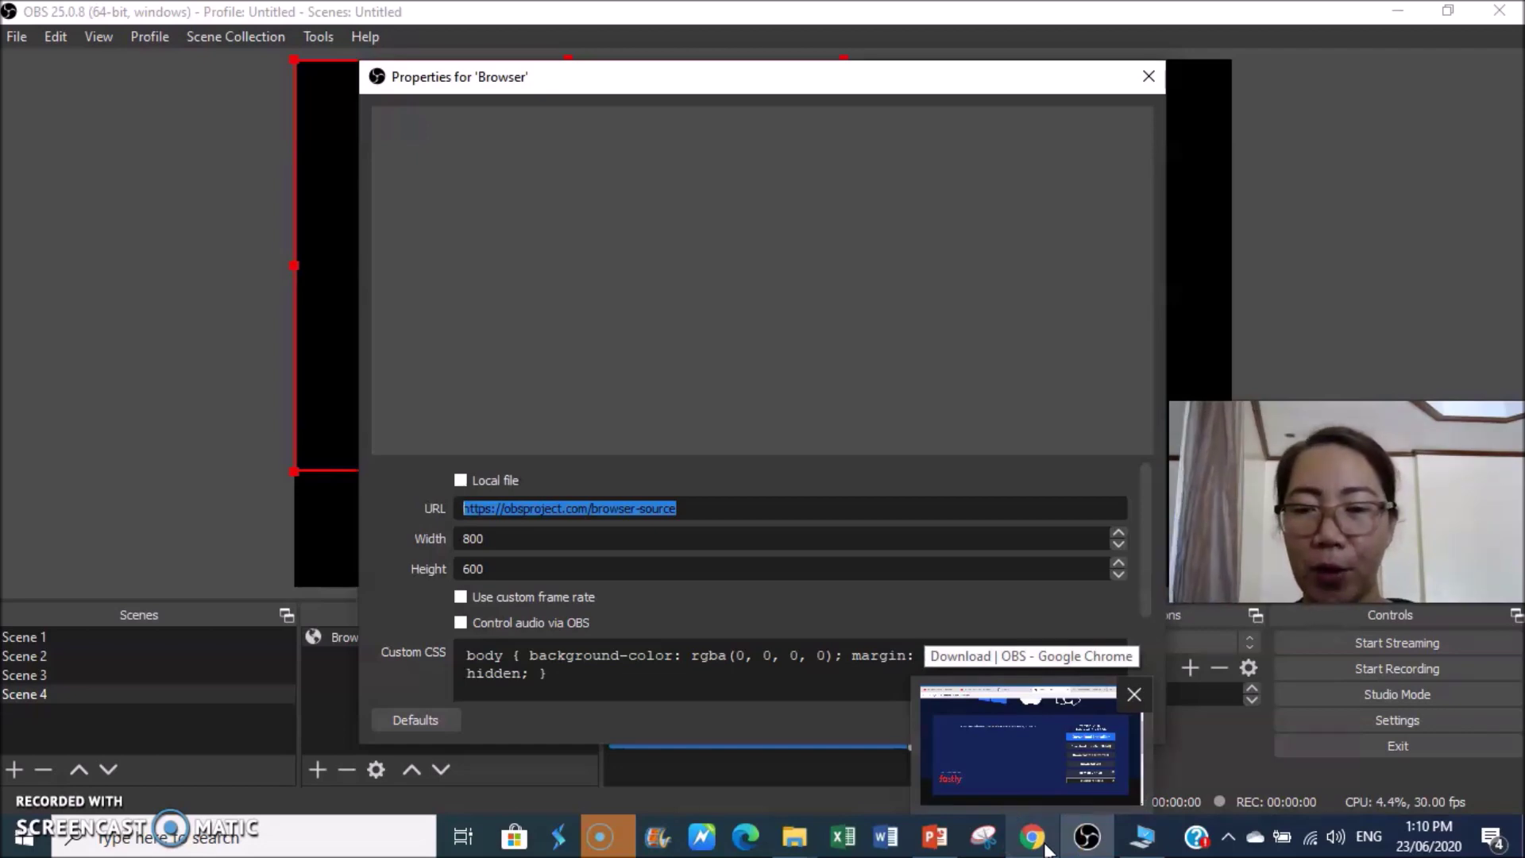
{"action": "left_click", "coordinate": [1047, 848]}
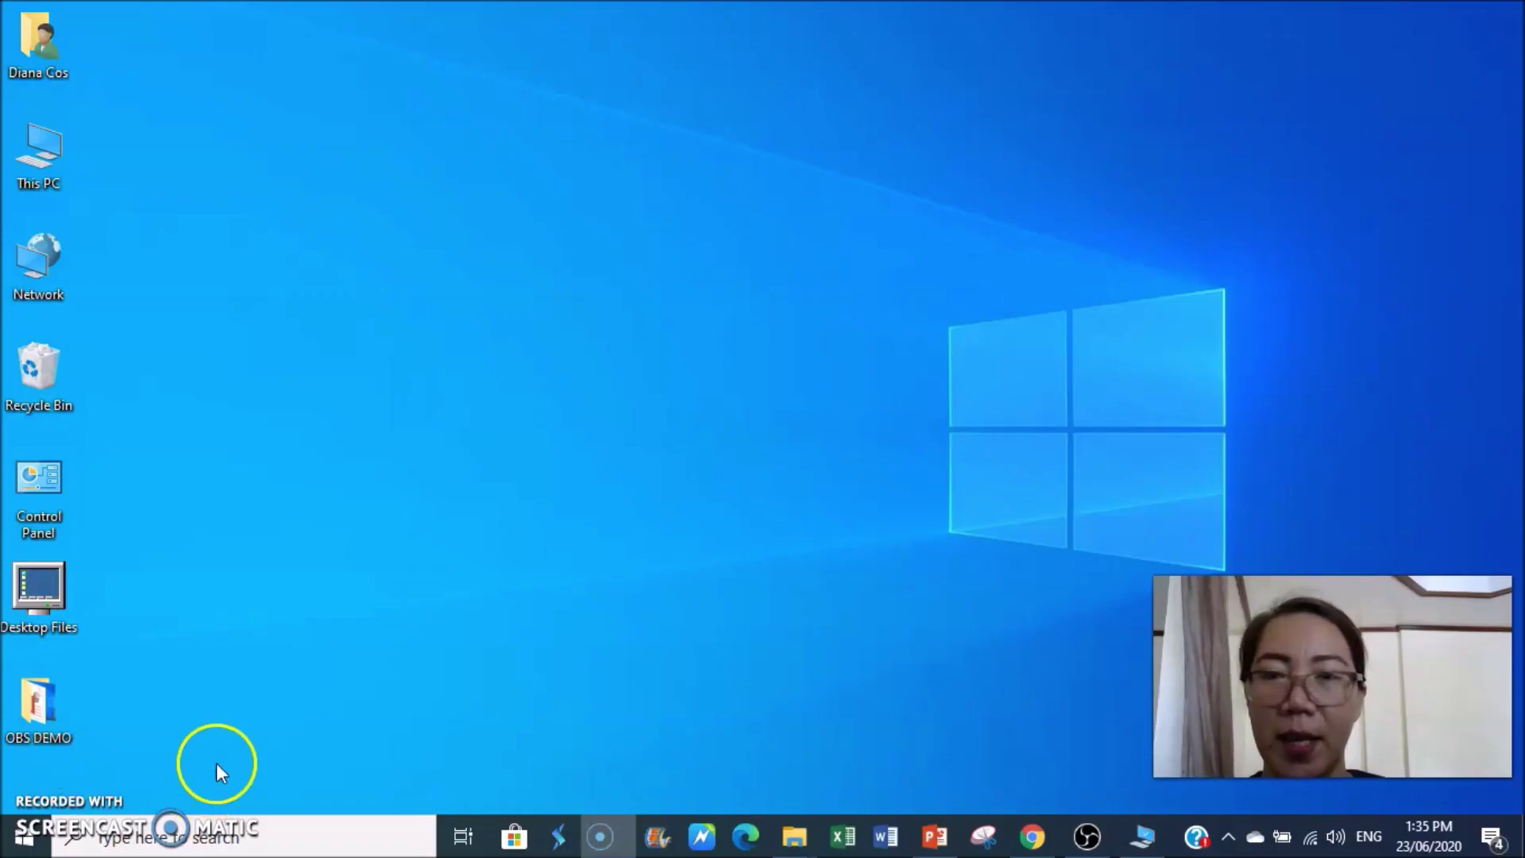
{"action": "left_click", "coordinate": [1032, 840]}
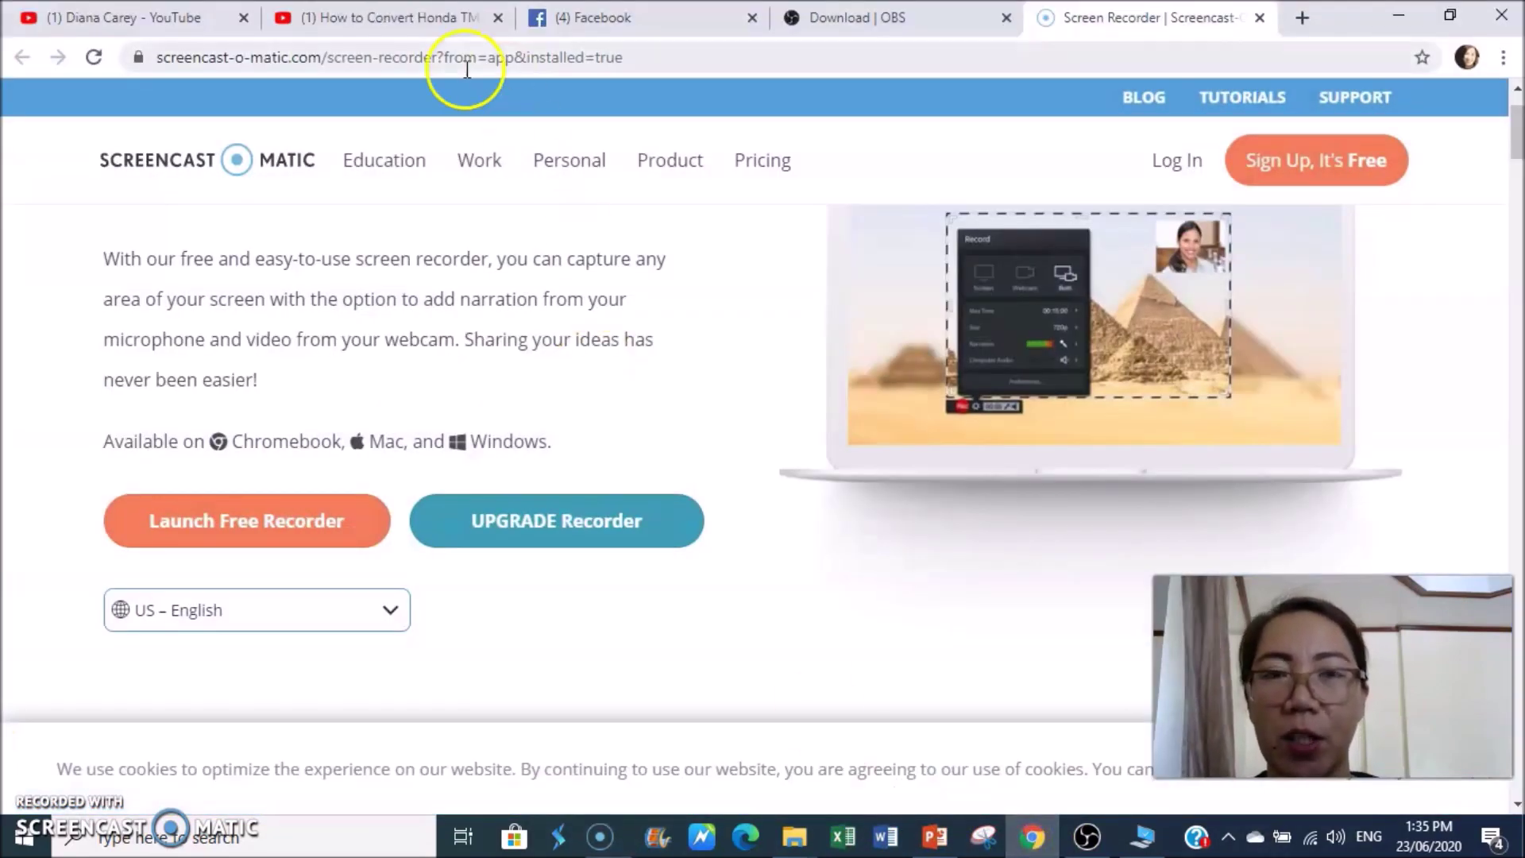
{"action": "left_click", "coordinate": [120, 15]}
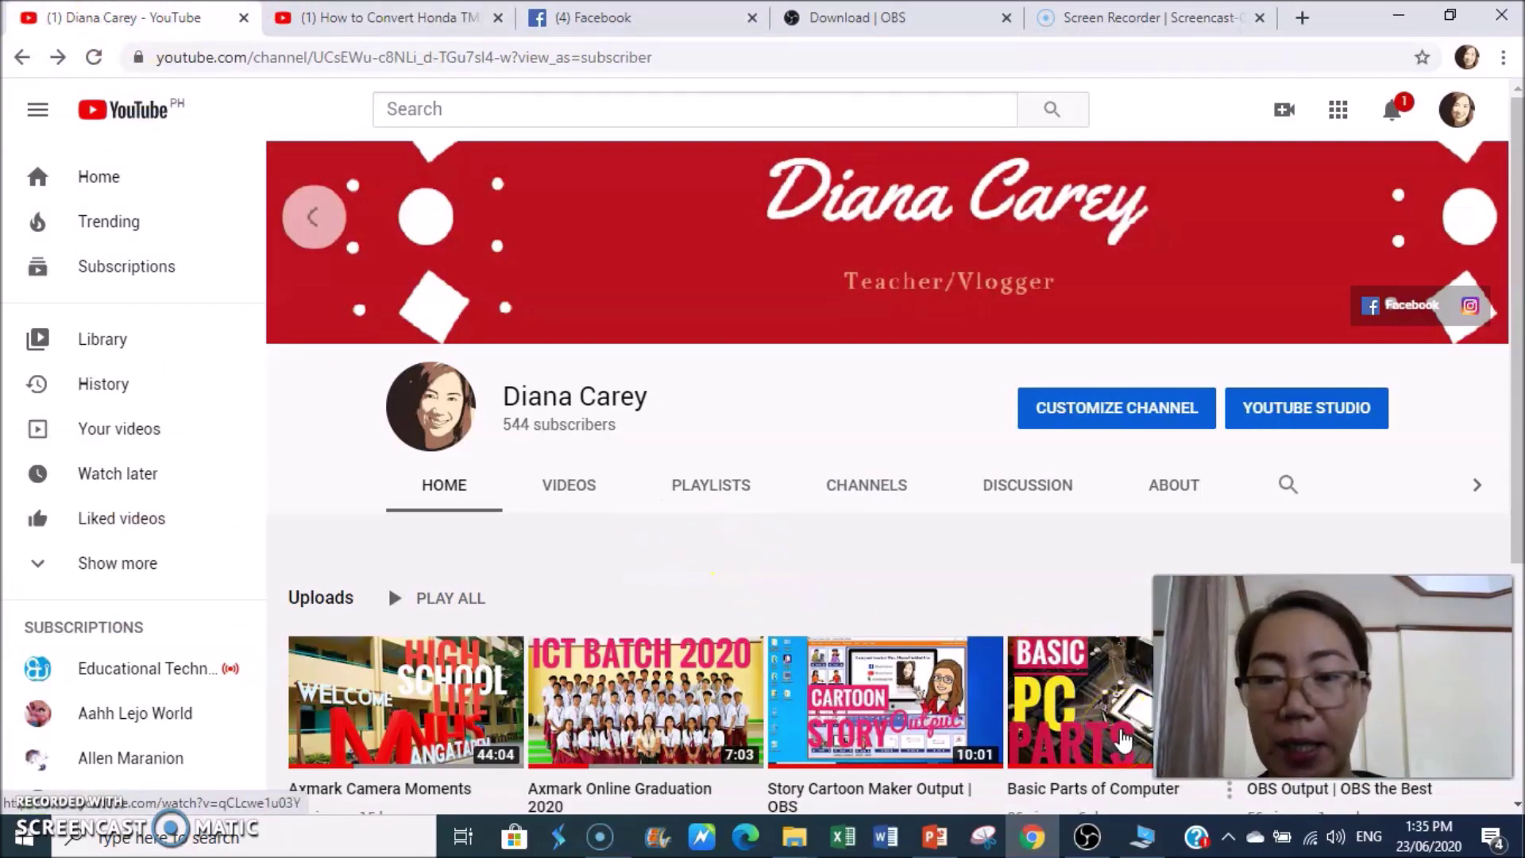
Step: Open the channel's "Basic Parts of Computer" video, copy its web address and minimize the browser
{"action": "scroll", "coordinate": [1122, 740], "scroll_direction": "down", "scroll_amount": 3}
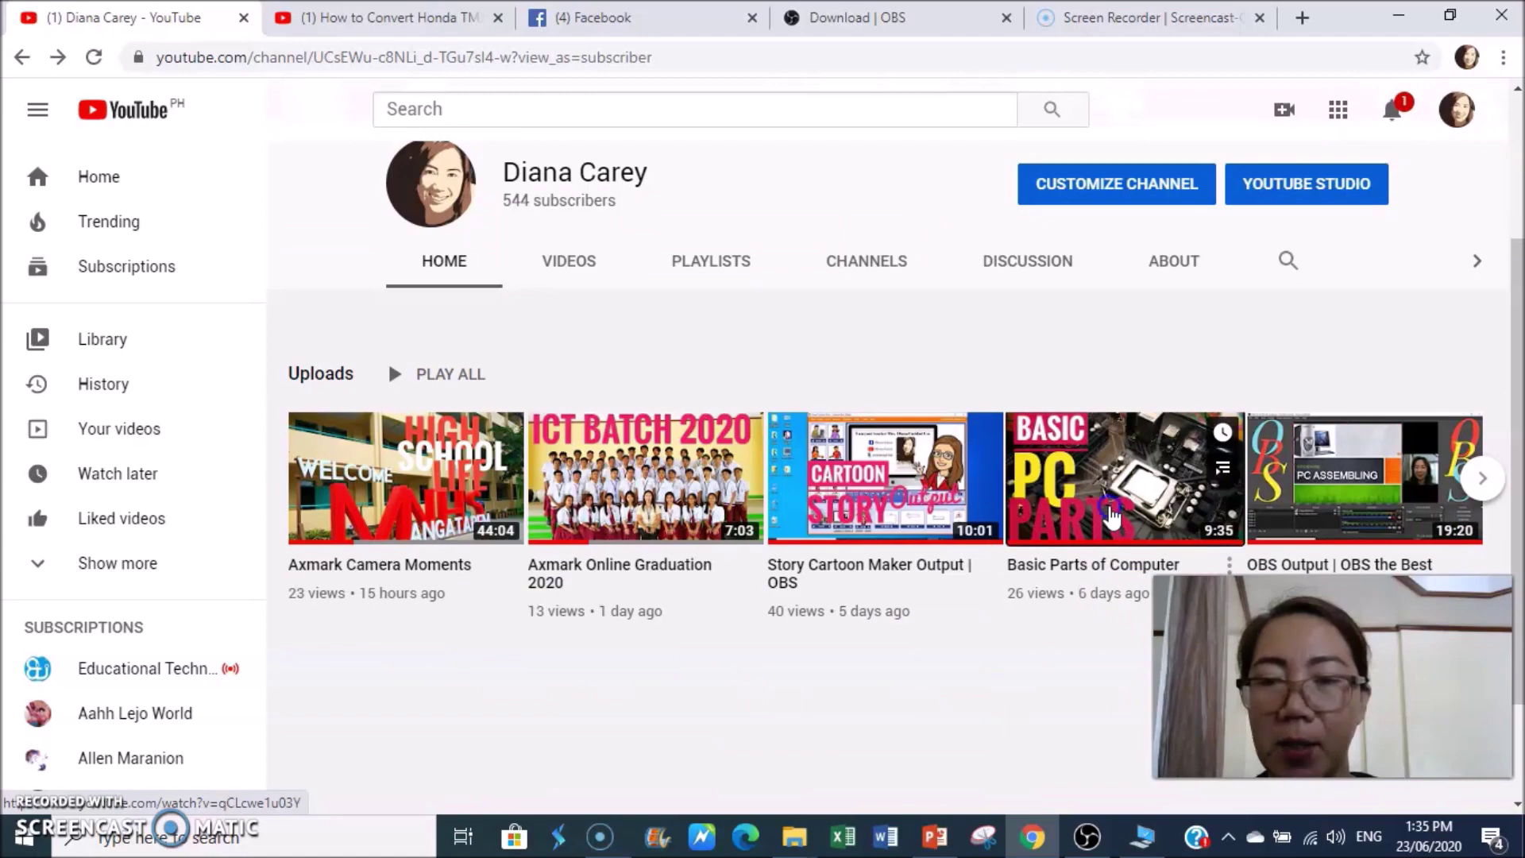
{"action": "left_click", "coordinate": [1113, 517]}
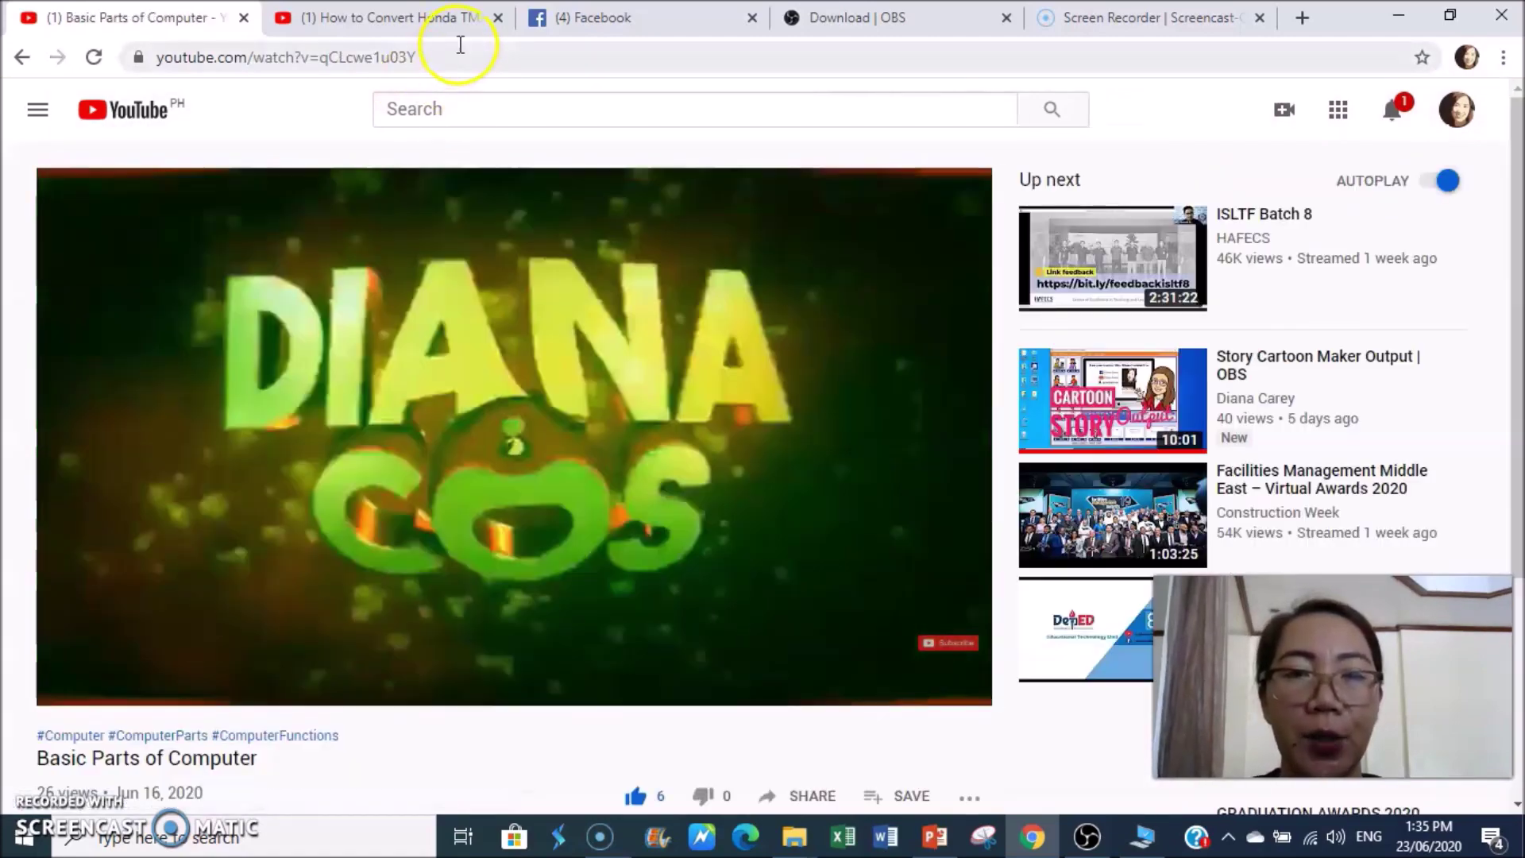
{"action": "left_click", "coordinate": [451, 58]}
{"action": "key", "text": "ctrl+c"}
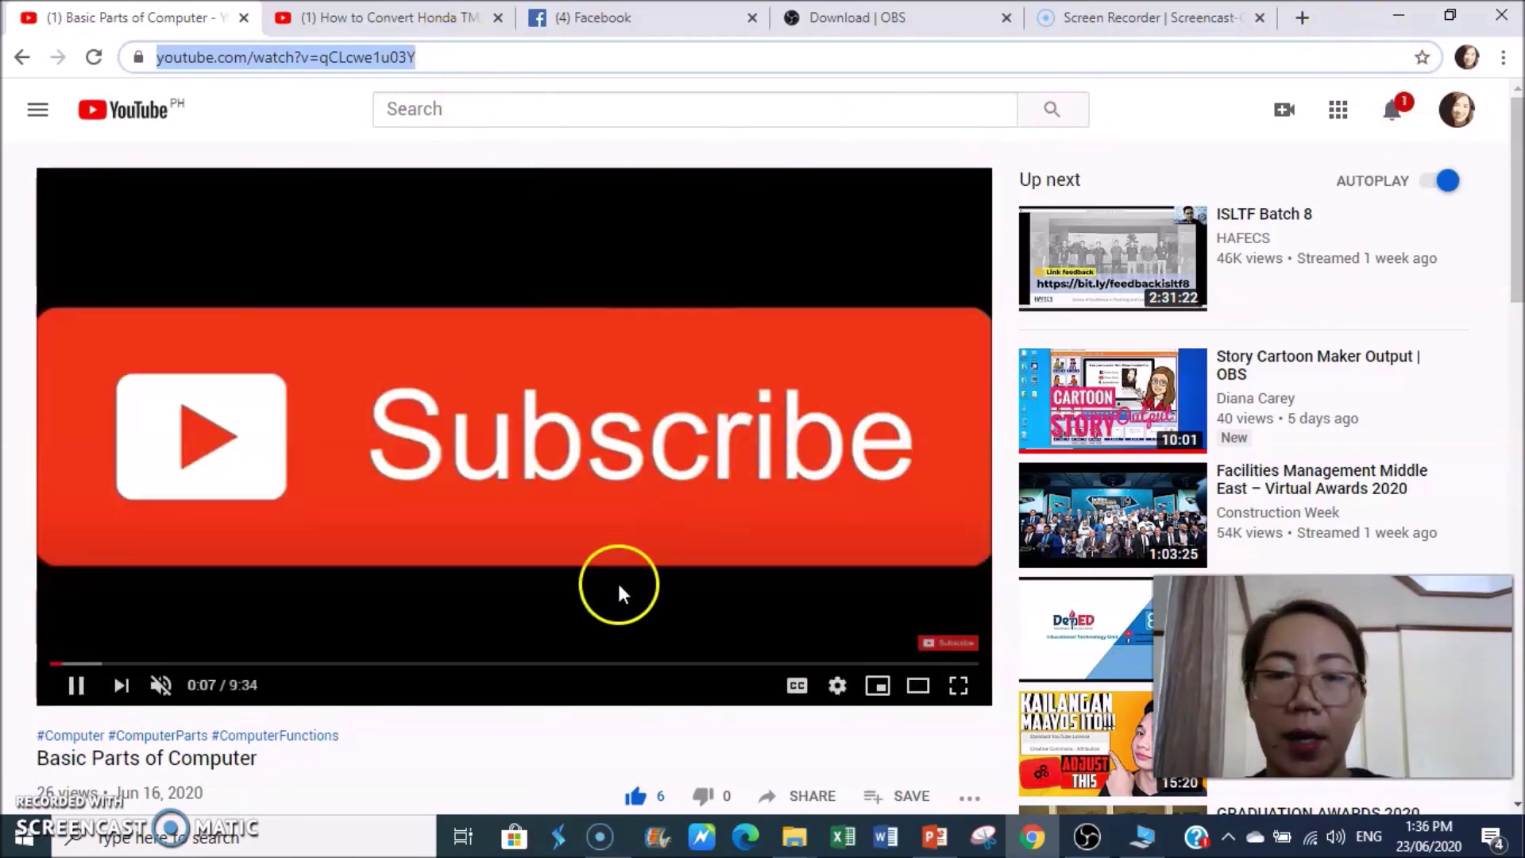
{"action": "left_click", "coordinate": [1396, 16]}
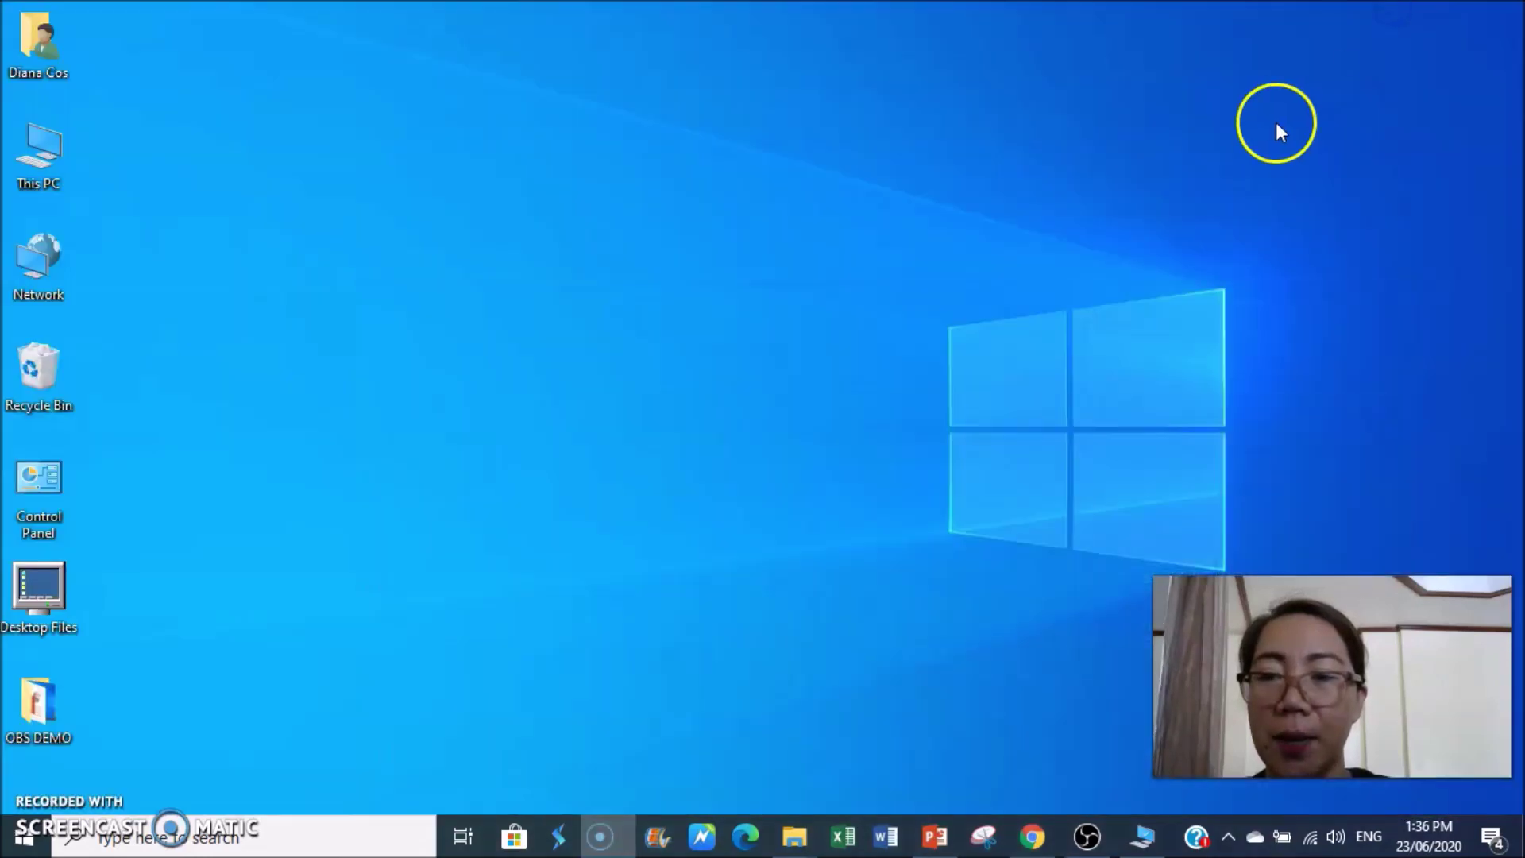
{"action": "left_click", "coordinate": [1087, 842]}
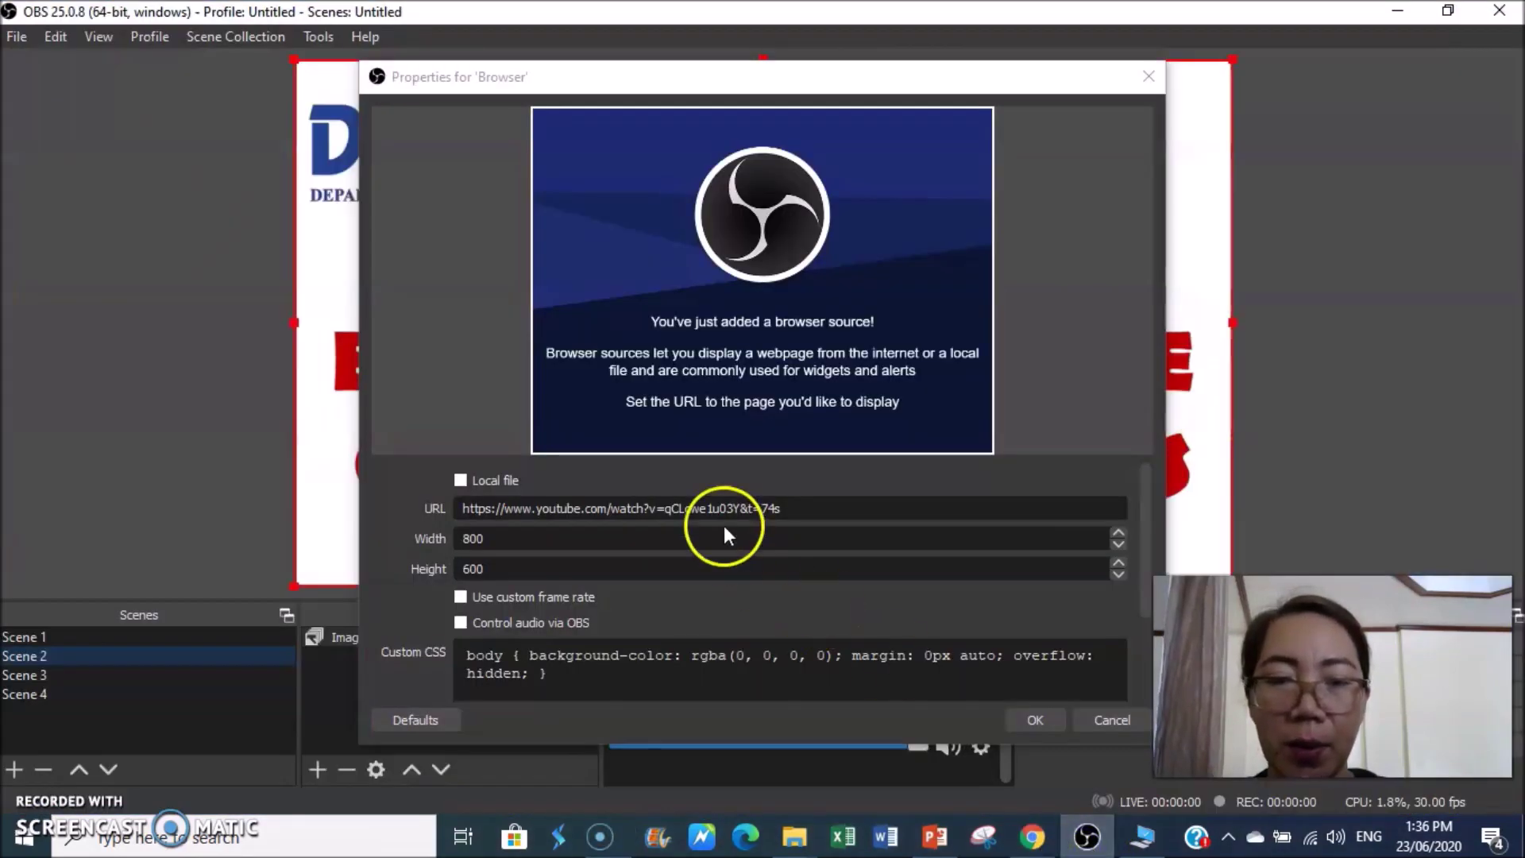
{"action": "double_click", "coordinate": [777, 502]}
{"action": "left_click_drag", "start_coordinate": [779, 501], "coordinate": [424, 502]}
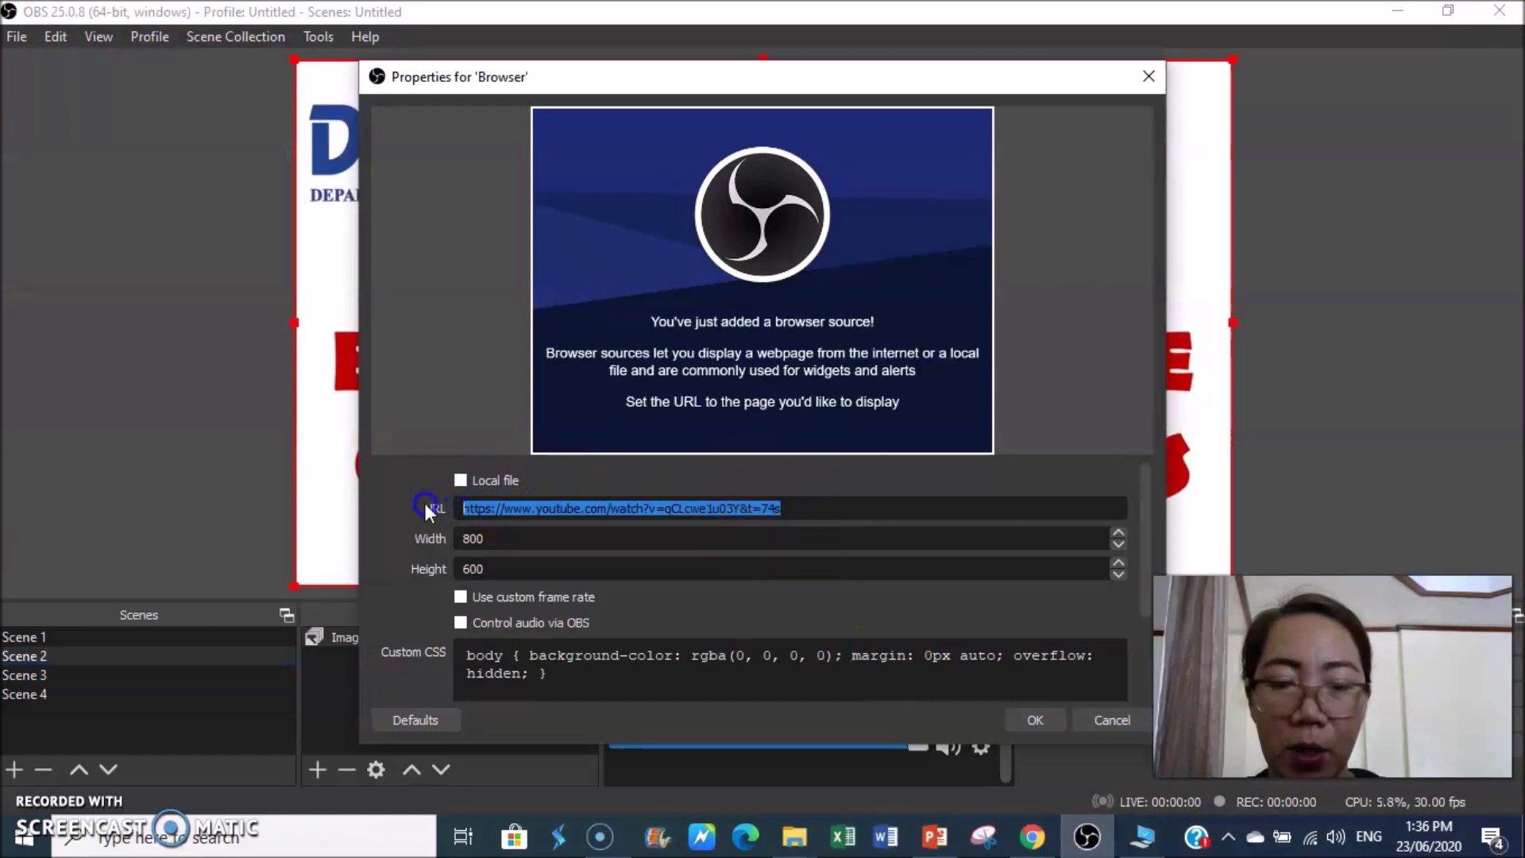
{"action": "key", "text": "ctrl+v"}
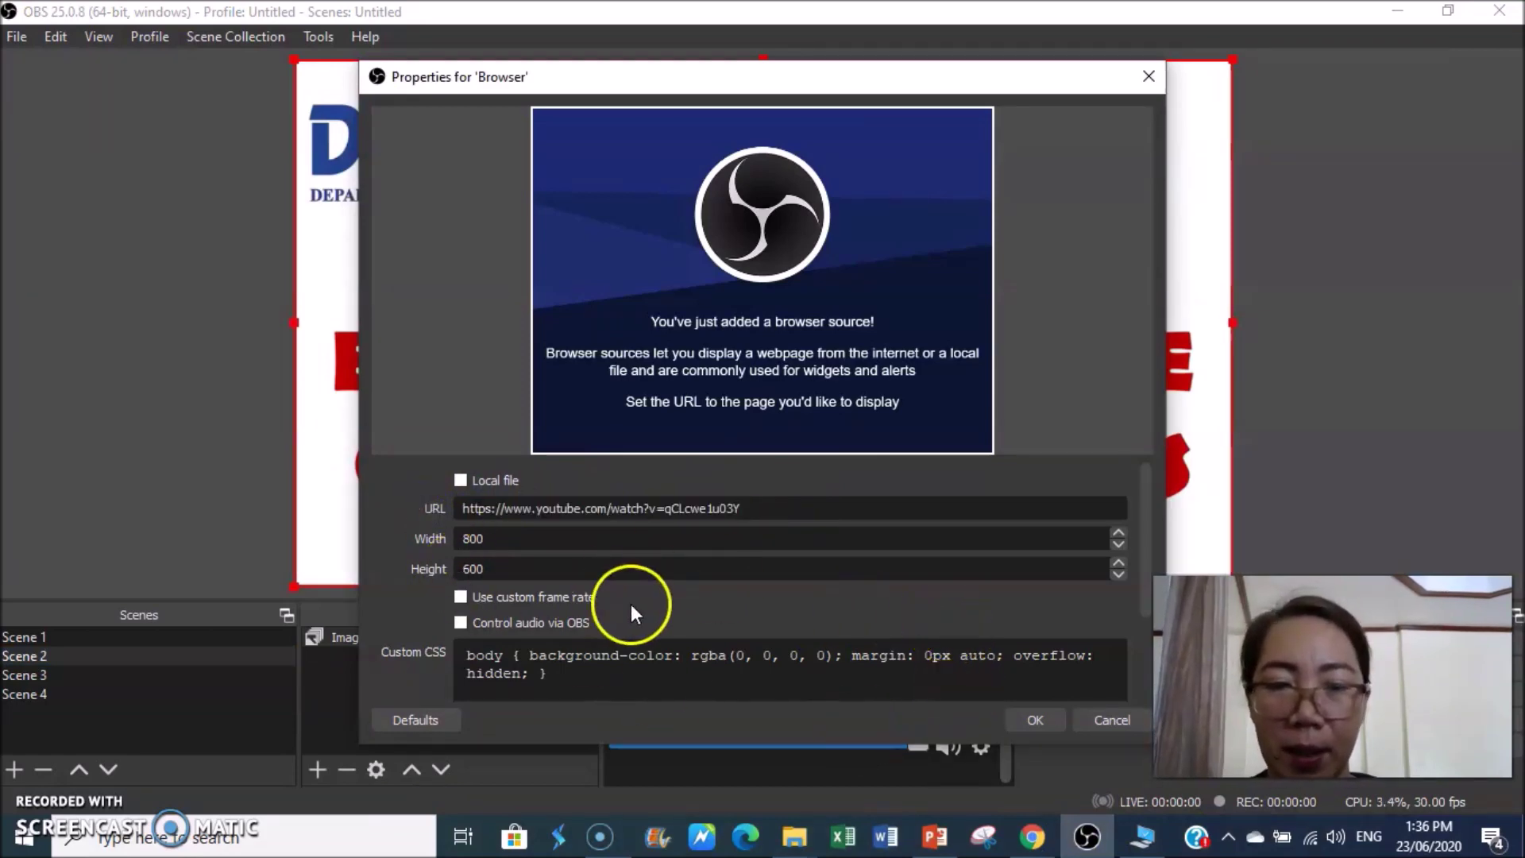
{"action": "scroll", "coordinate": [902, 579], "scroll_direction": "down", "scroll_amount": 3}
{"action": "left_click", "coordinate": [898, 592]}
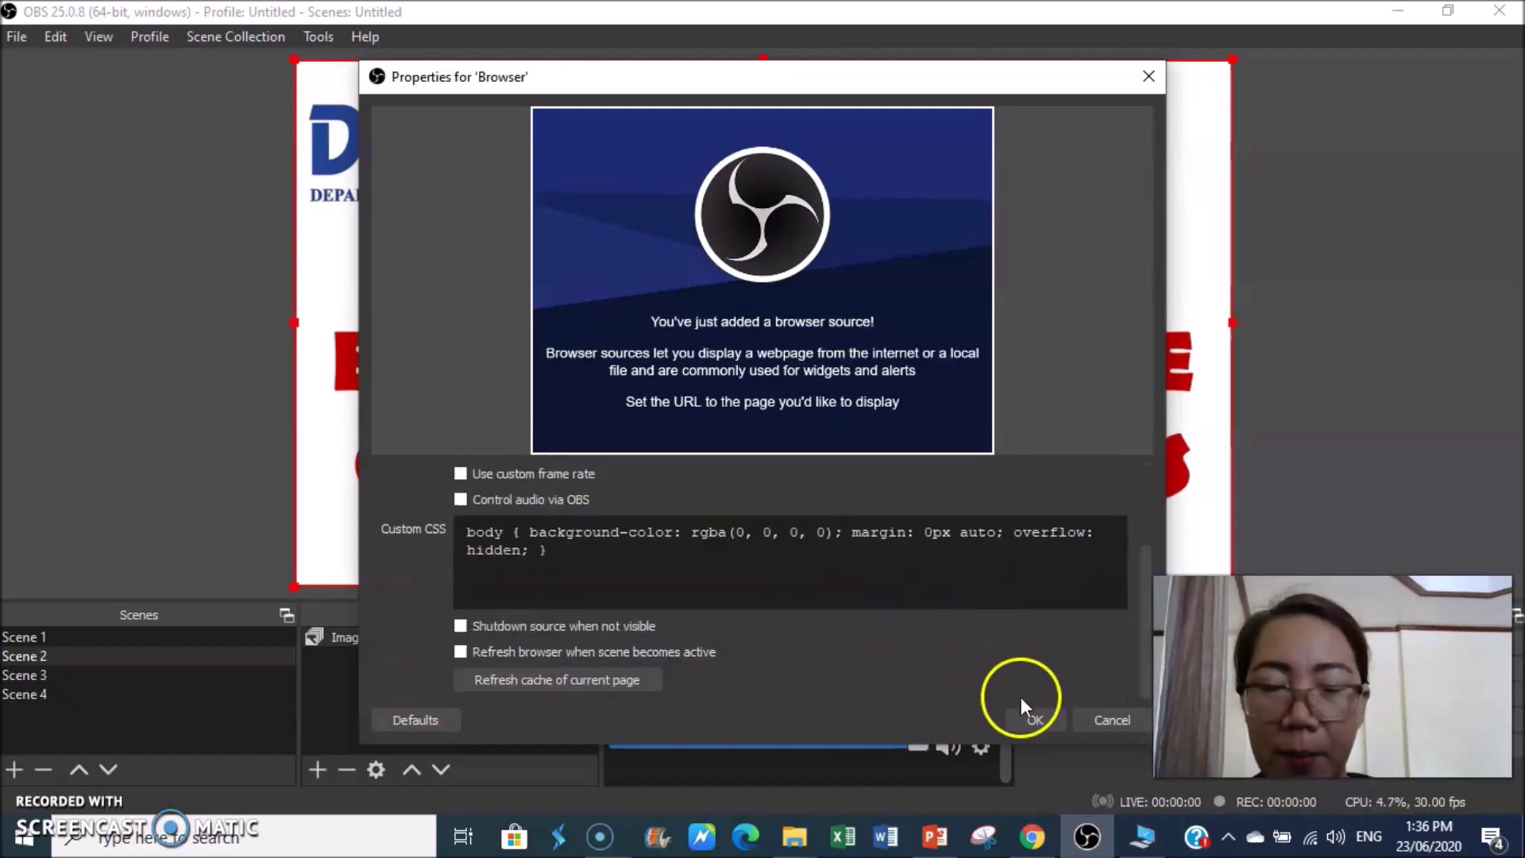
{"action": "left_click", "coordinate": [1043, 721]}
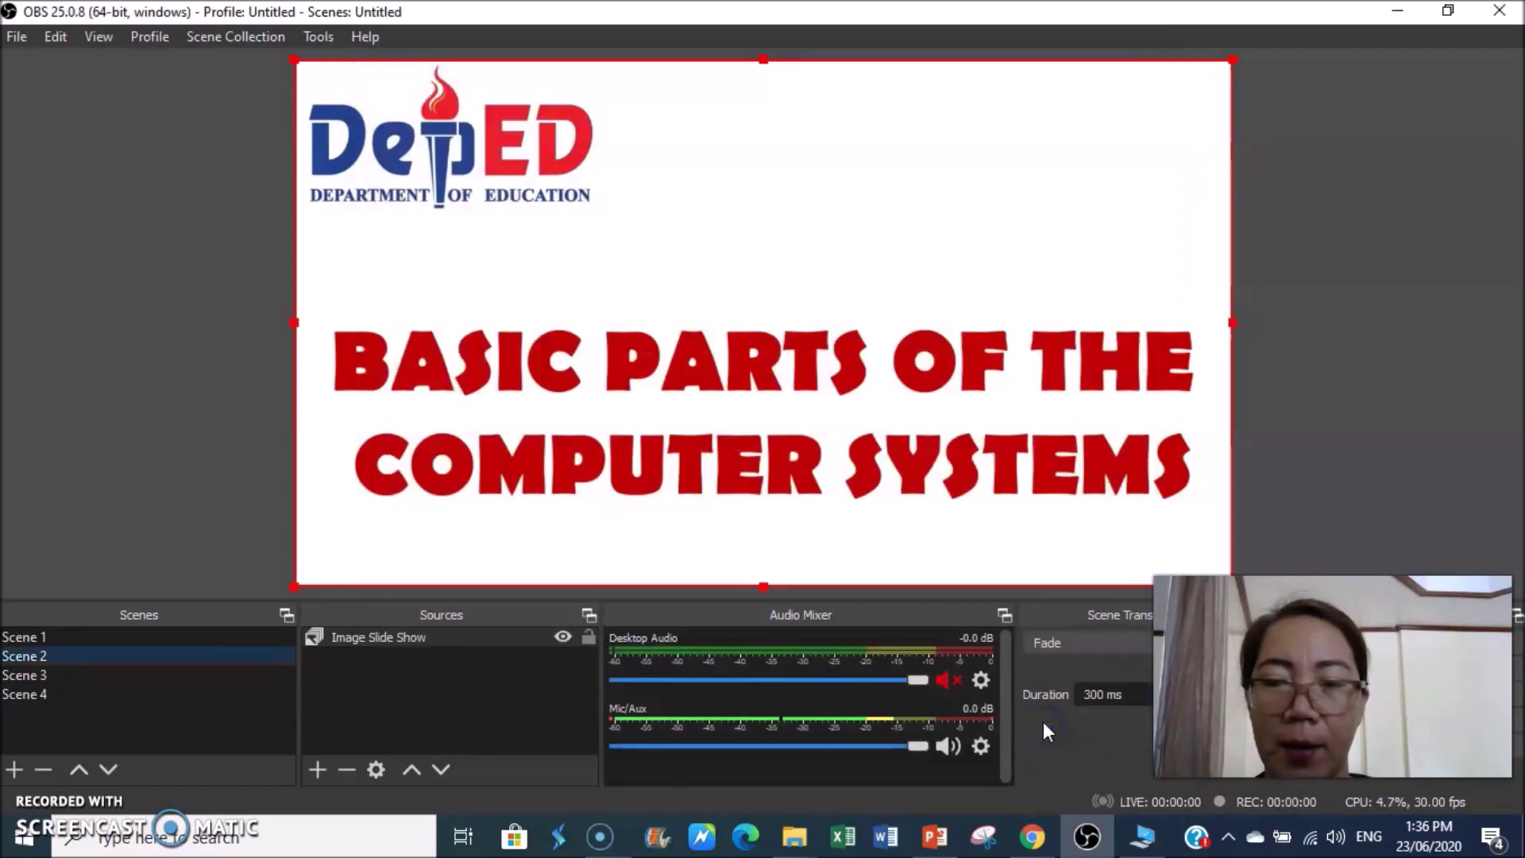
Step: Show Scene 4 and fit its Browser source to the screen
{"action": "left_click", "coordinate": [441, 683]}
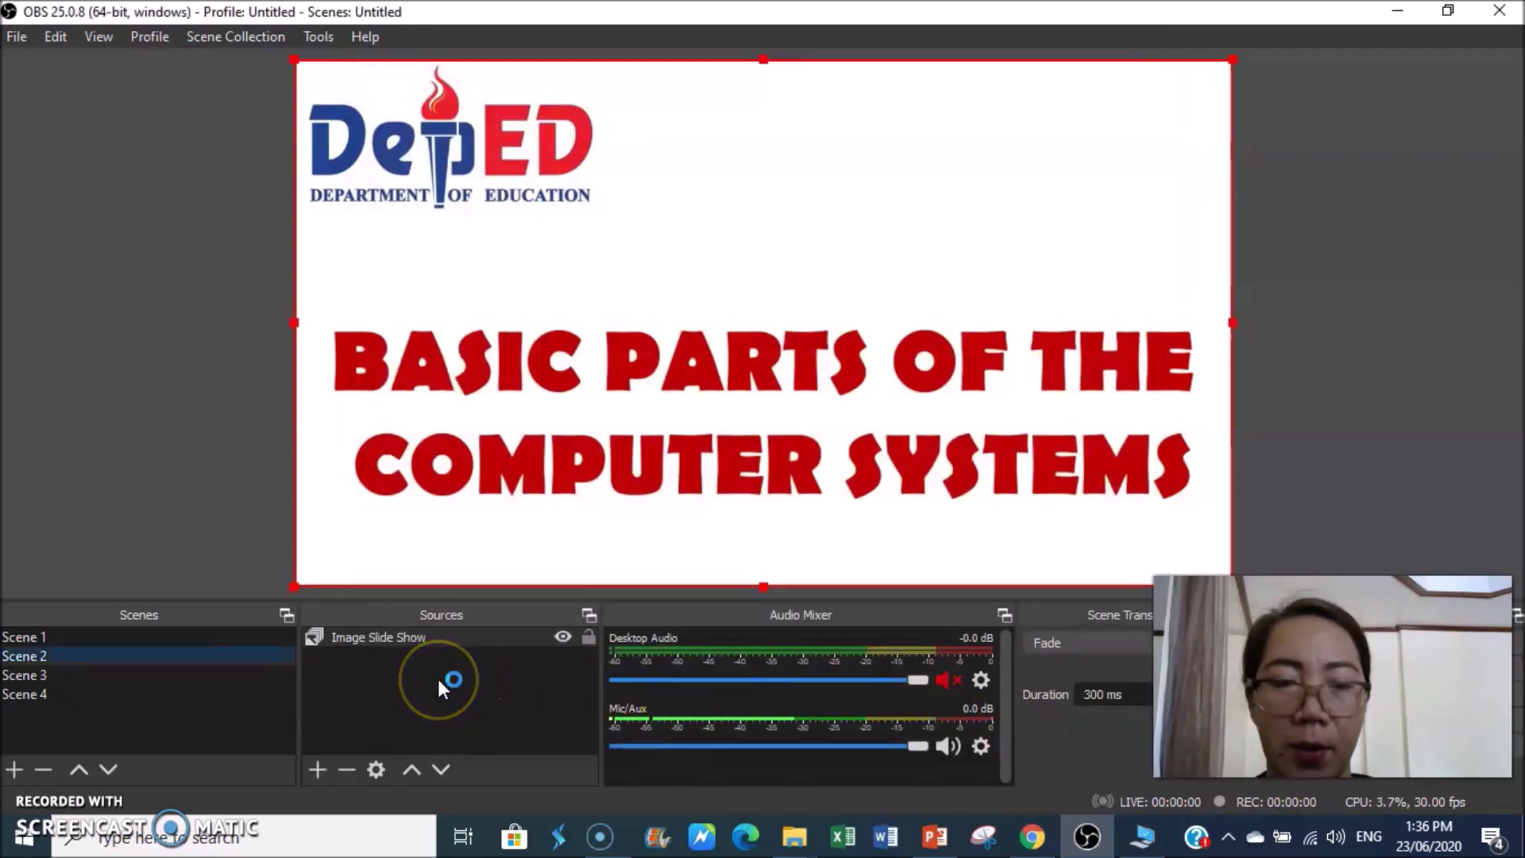
{"action": "left_click", "coordinate": [30, 694]}
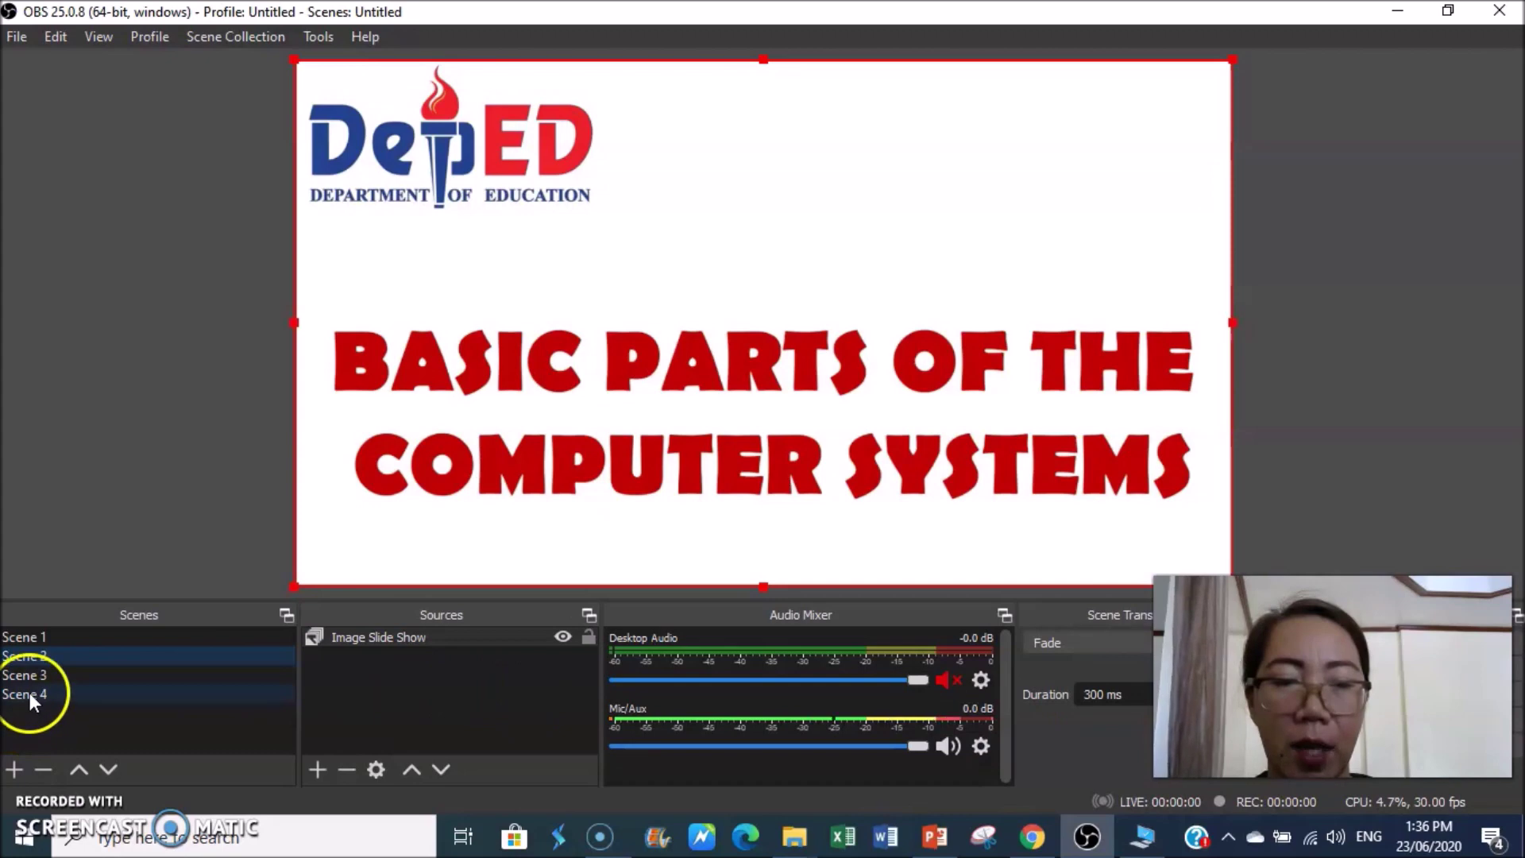
{"action": "left_click", "coordinate": [370, 638]}
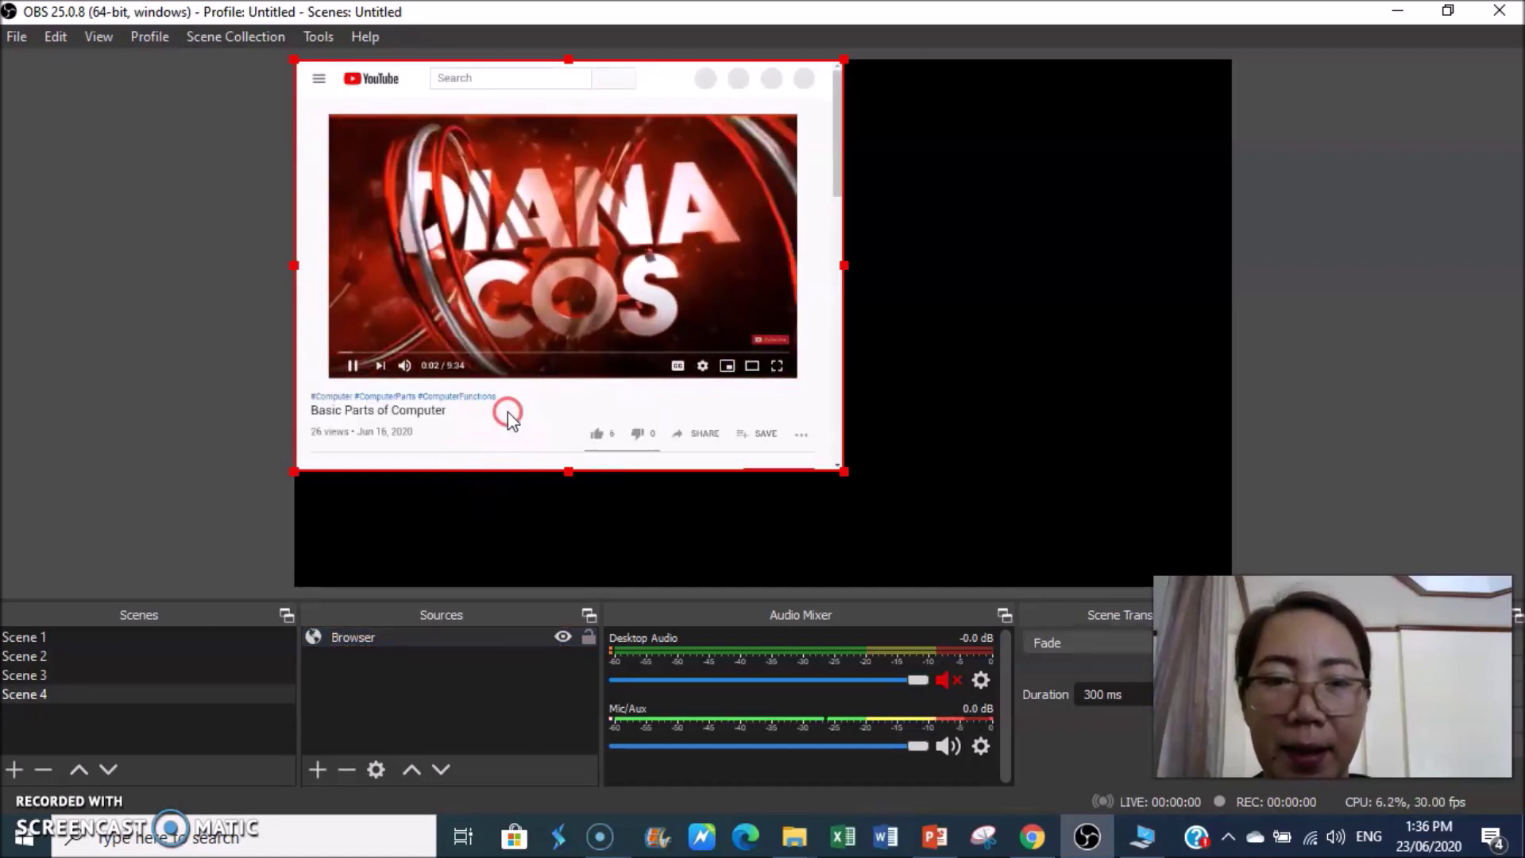
{"action": "right_click", "coordinate": [509, 417]}
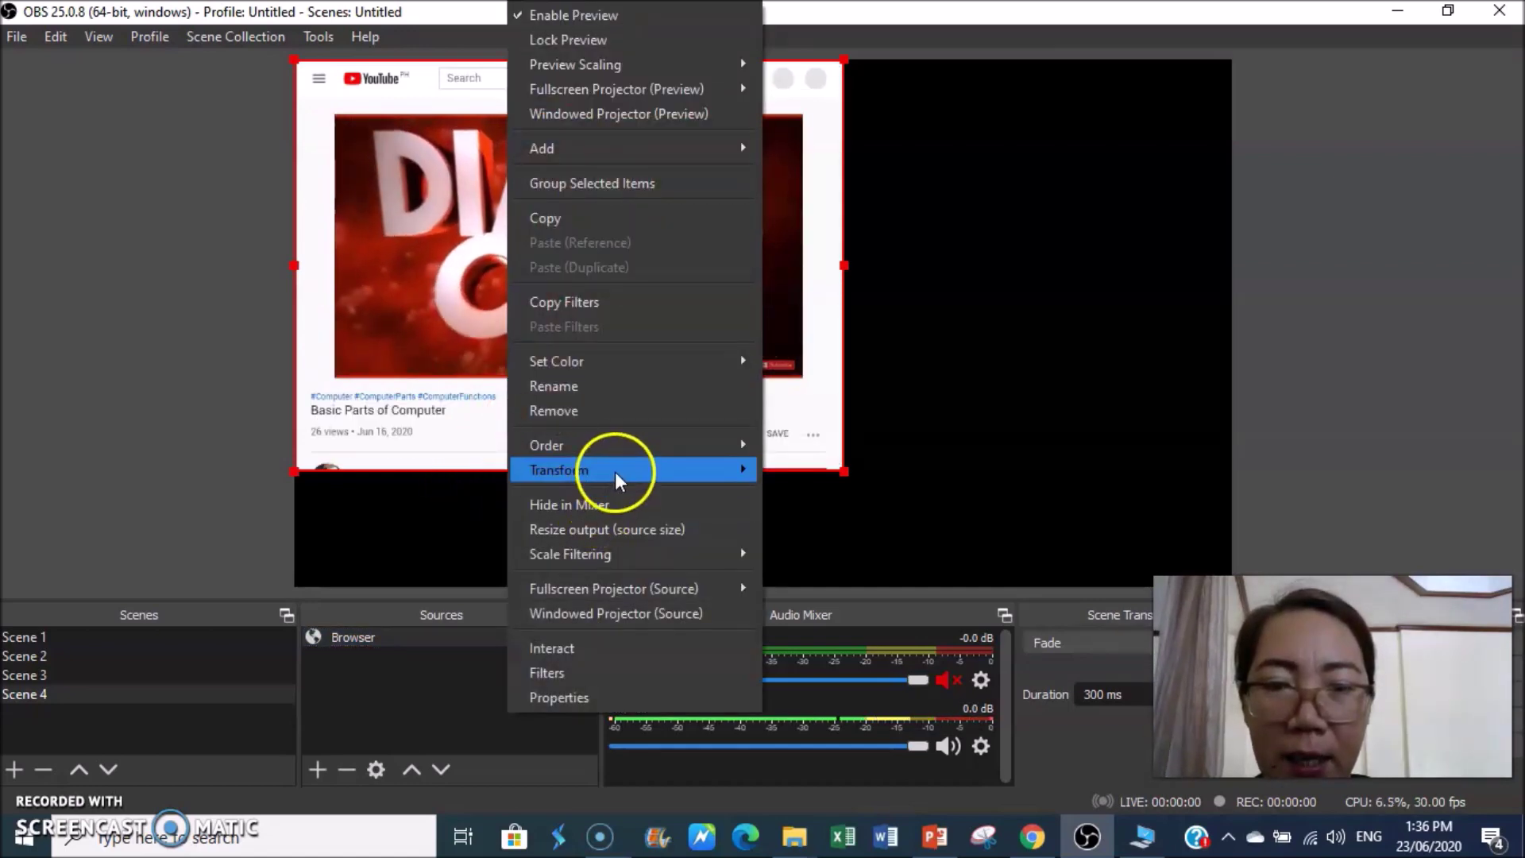
{"action": "mouse_move", "coordinate": [615, 472]}
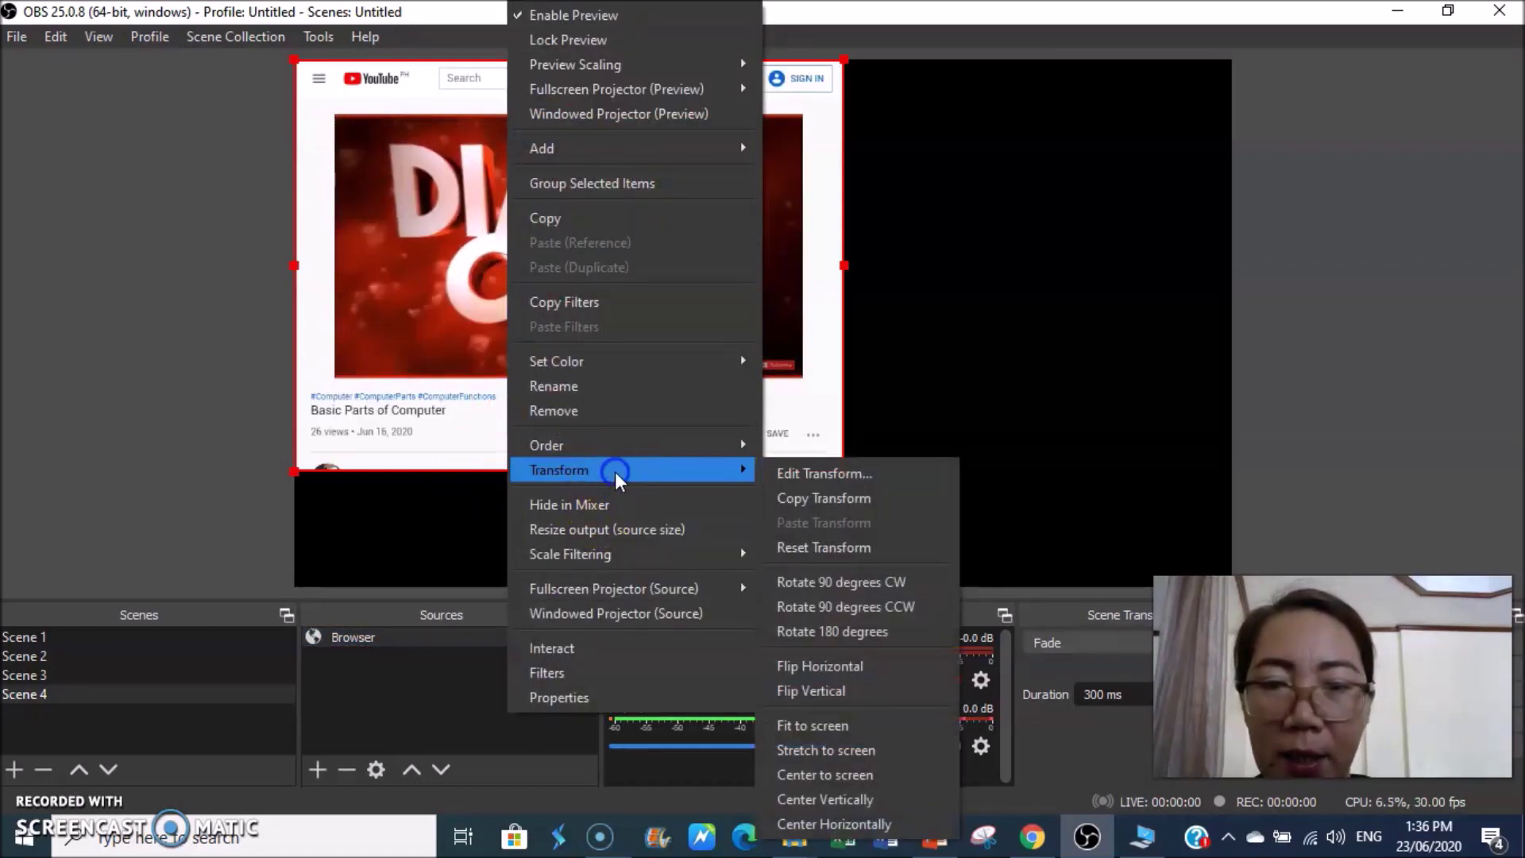
{"action": "left_click", "coordinate": [841, 724]}
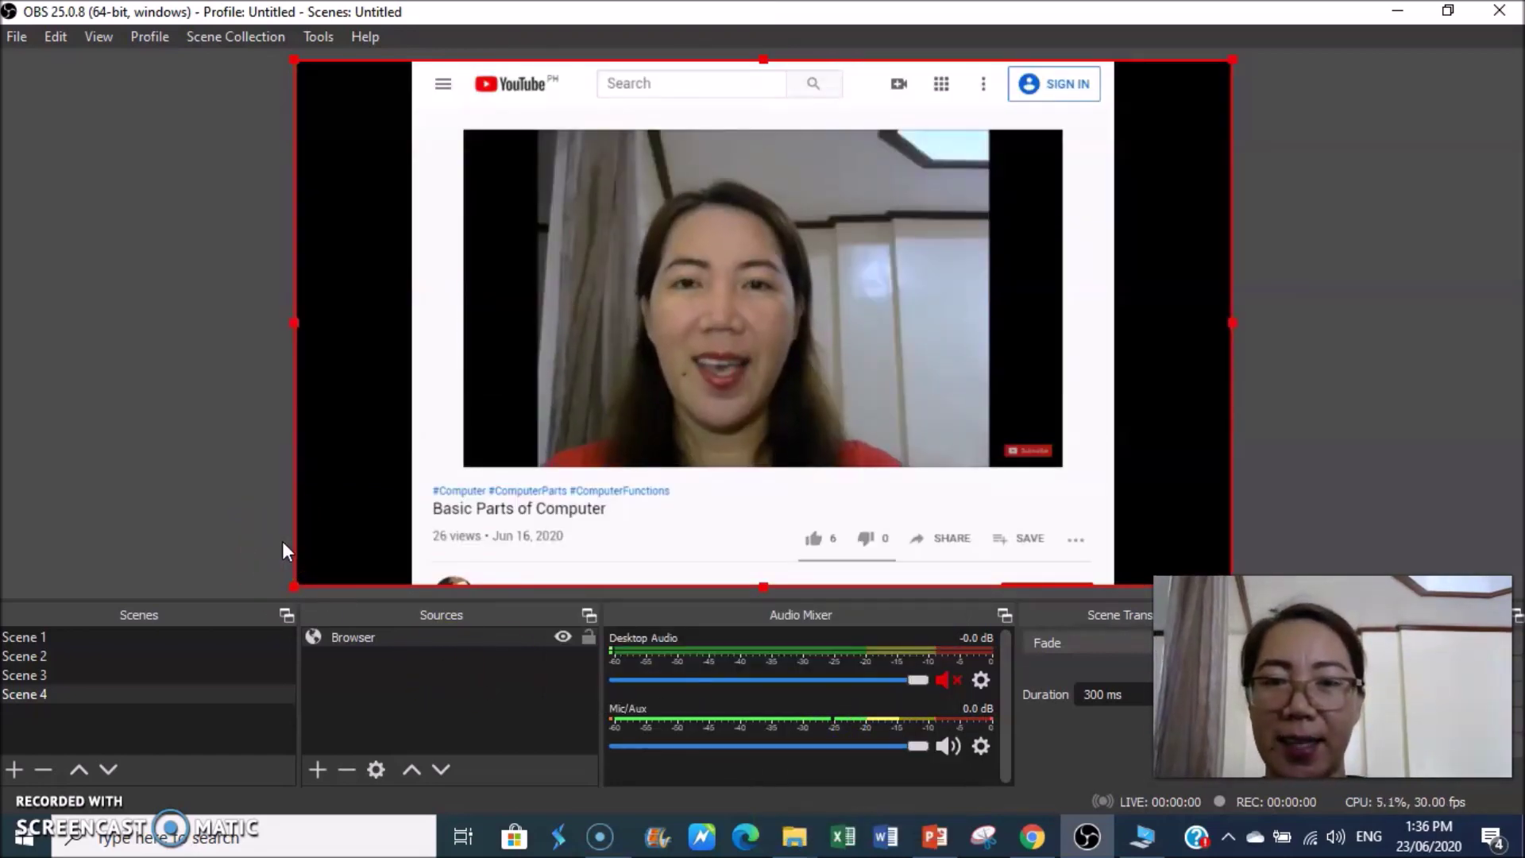
{"action": "left_click", "coordinate": [429, 502]}
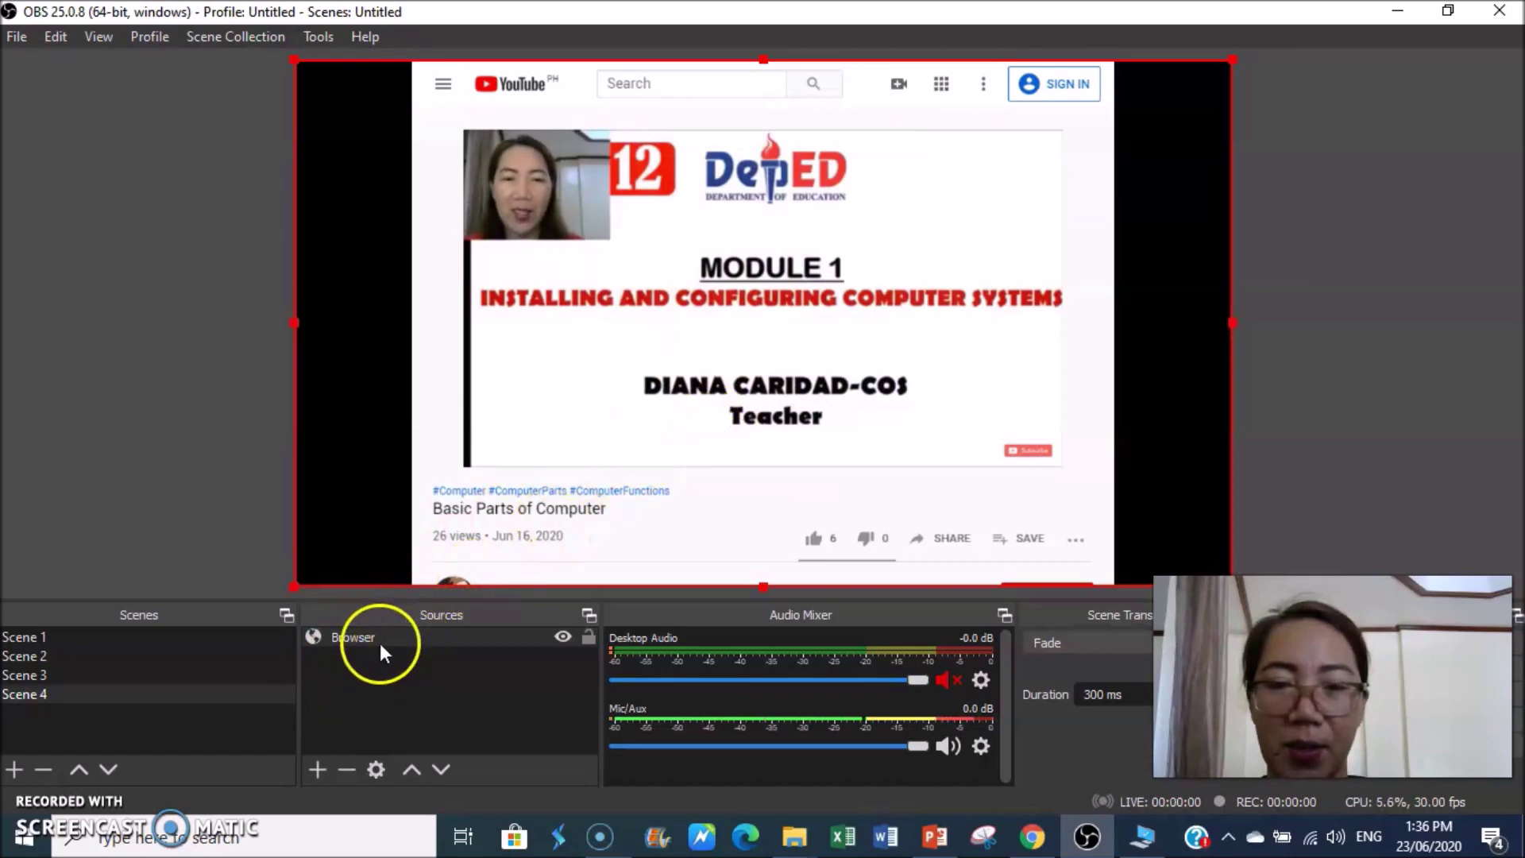
{"action": "left_click", "coordinate": [350, 636]}
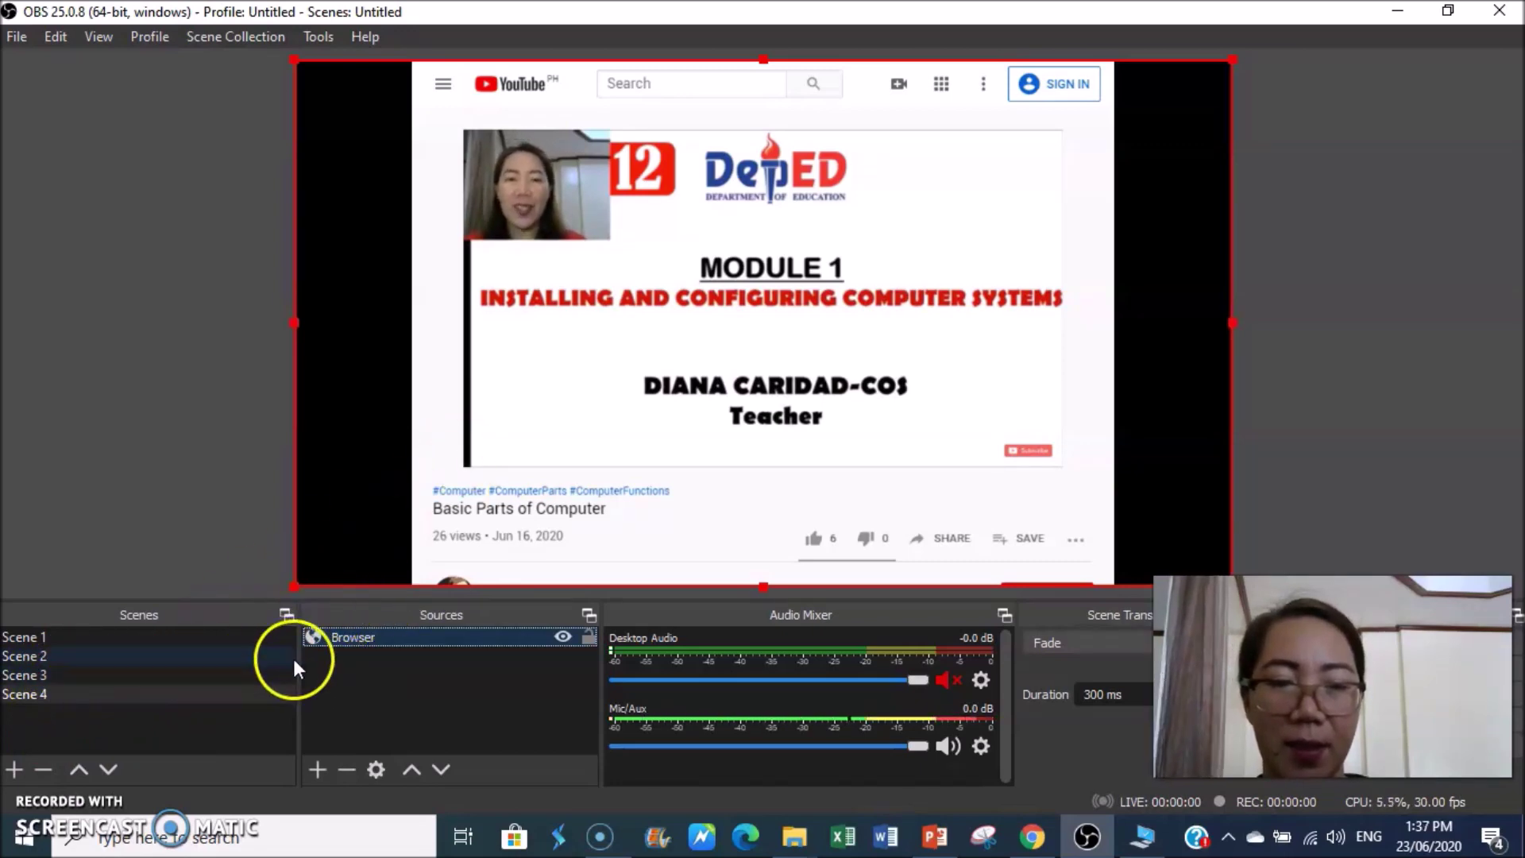
{"action": "left_click", "coordinate": [1436, 591]}
{"action": "left_click_drag", "start_coordinate": [1436, 592], "coordinate": [1448, 401]}
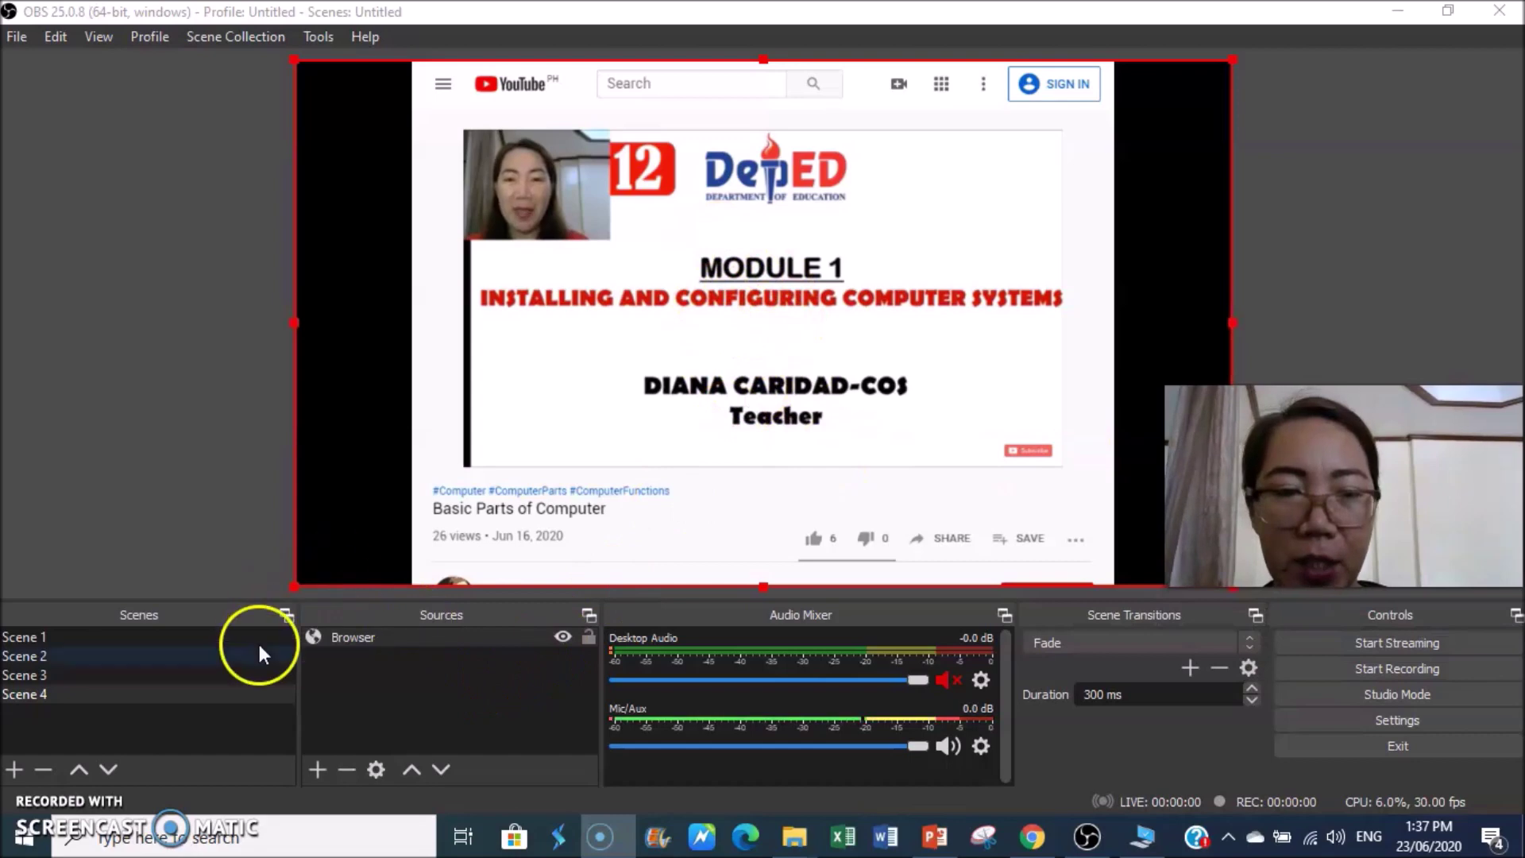
Step: Switch to Scene 3 and open the hotkey settings at the Media Source entries
{"action": "left_click", "coordinate": [78, 675]}
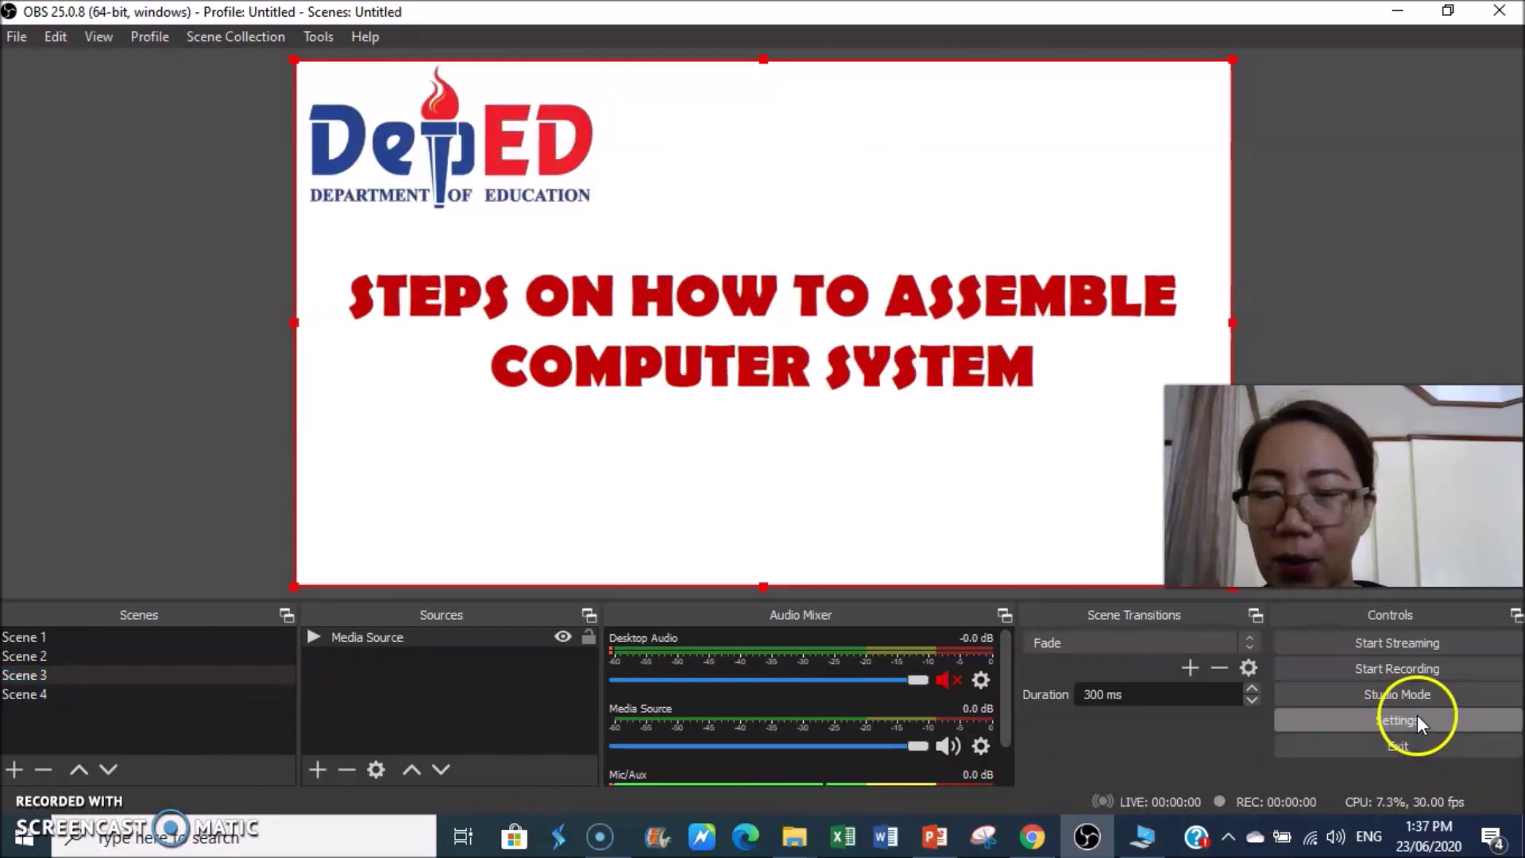
{"action": "left_click", "coordinate": [1412, 718]}
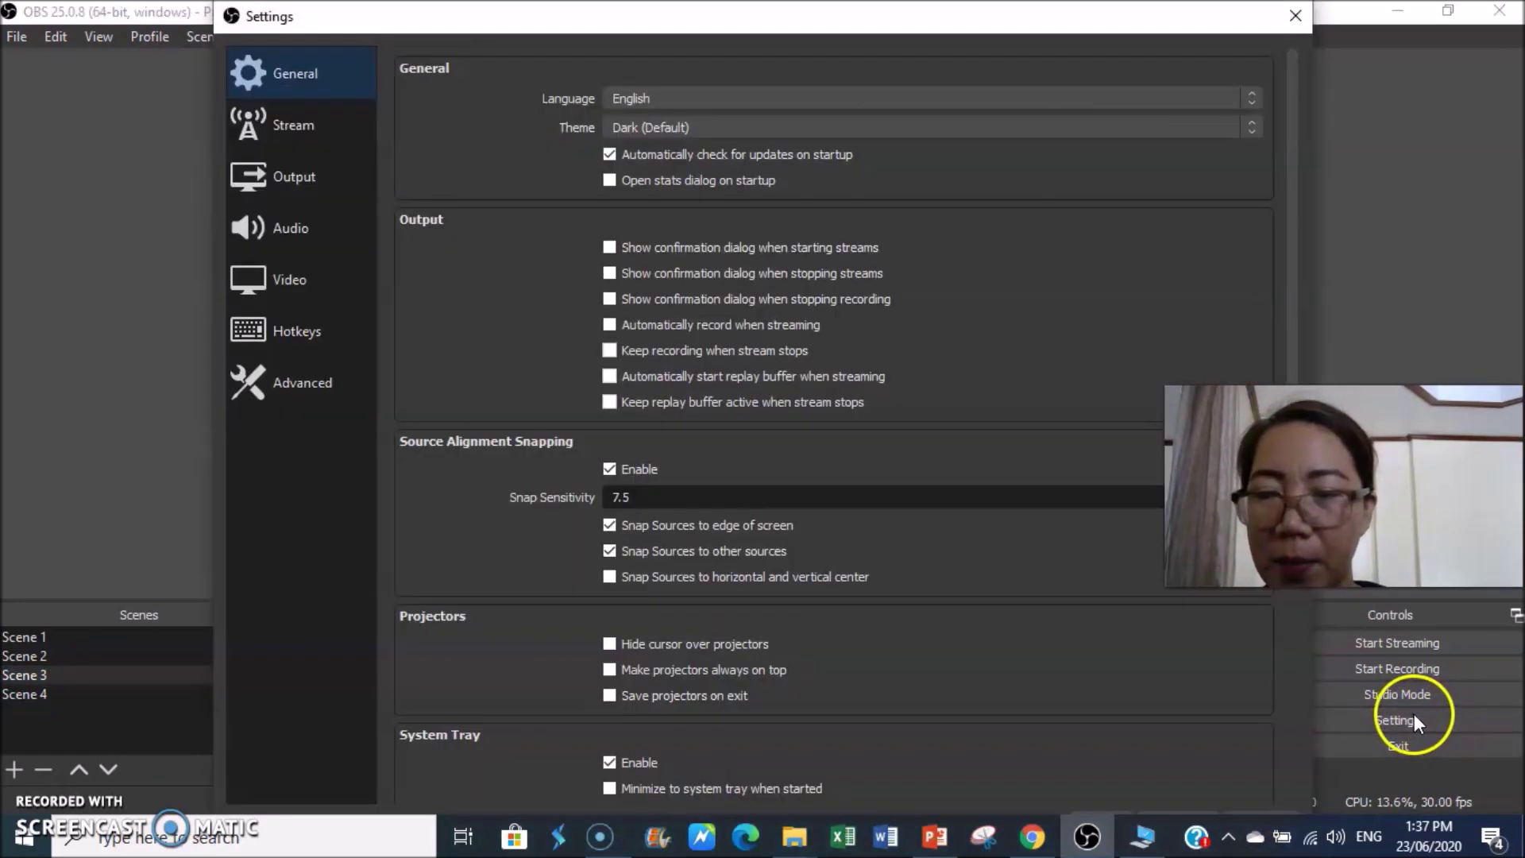
{"action": "left_click", "coordinate": [290, 338]}
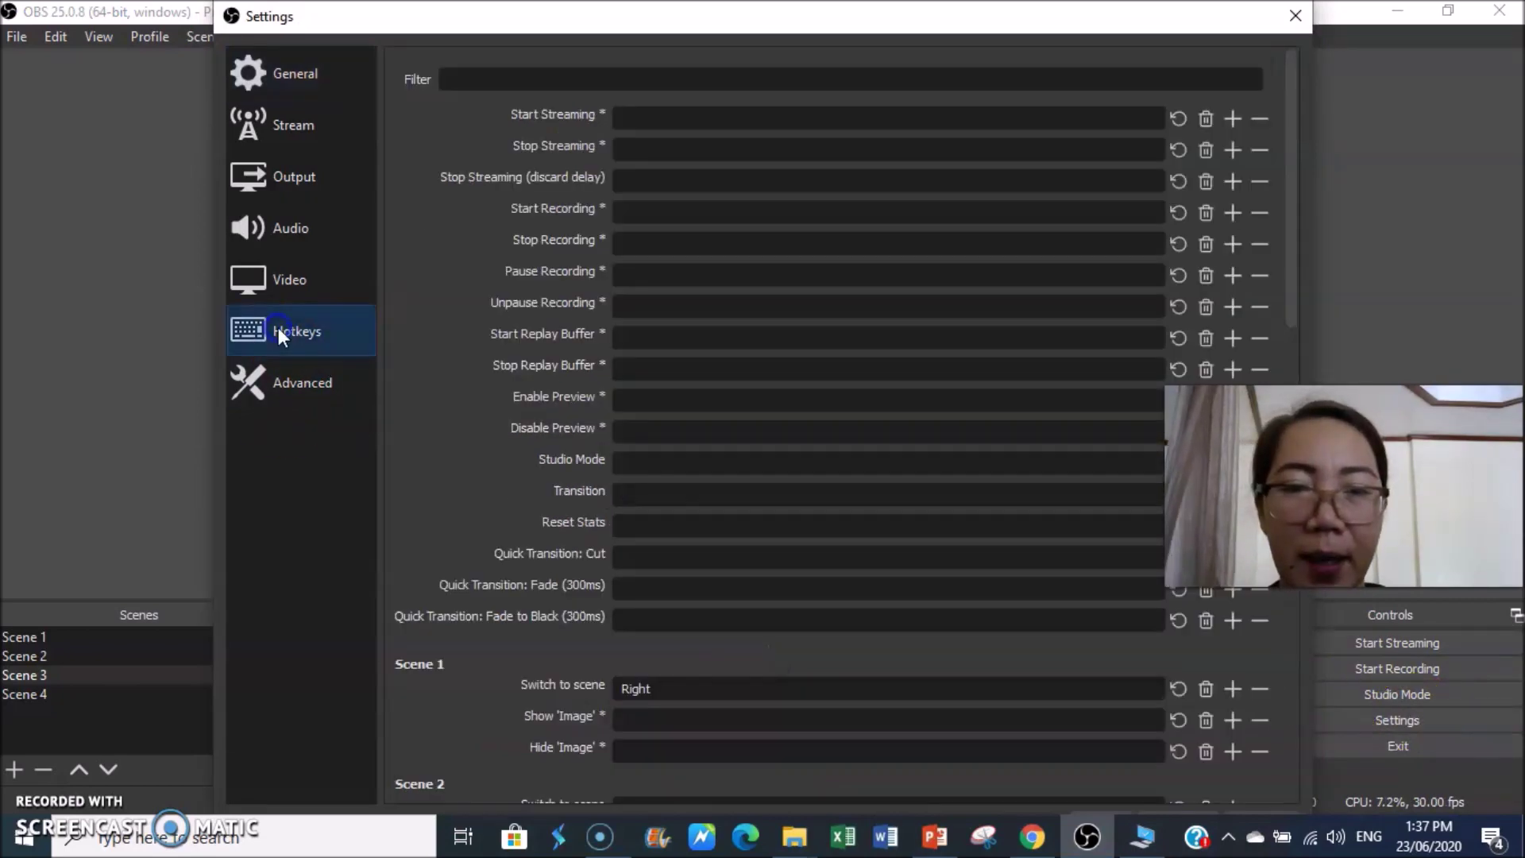
{"action": "scroll", "coordinate": [794, 426], "scroll_direction": "down", "scroll_amount": 15}
{"action": "scroll", "coordinate": [790, 433], "scroll_direction": "down", "scroll_amount": 3}
{"action": "left_click", "coordinate": [779, 442]}
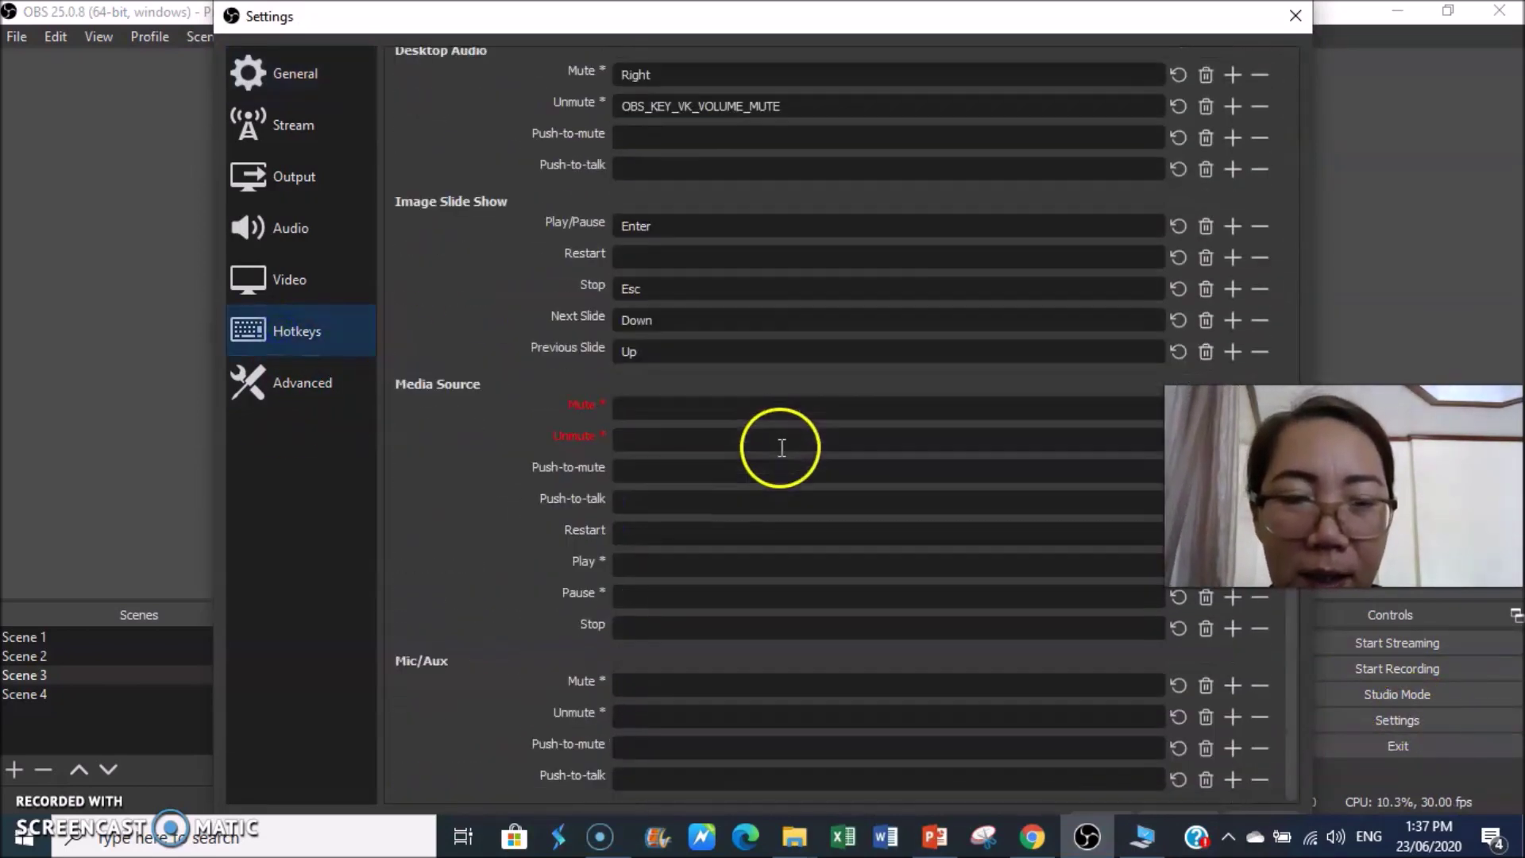
Step: Assign the volume-mute key to the Browser source's Mute hotkey and the volume-up key to its Unmute hotkey
{"action": "scroll", "coordinate": [779, 444], "scroll_direction": "up", "scroll_amount": 3}
{"action": "scroll", "coordinate": [779, 445], "scroll_direction": "up", "scroll_amount": 3}
{"action": "left_click", "coordinate": [635, 262]}
{"action": "left_click", "coordinate": [662, 255]}
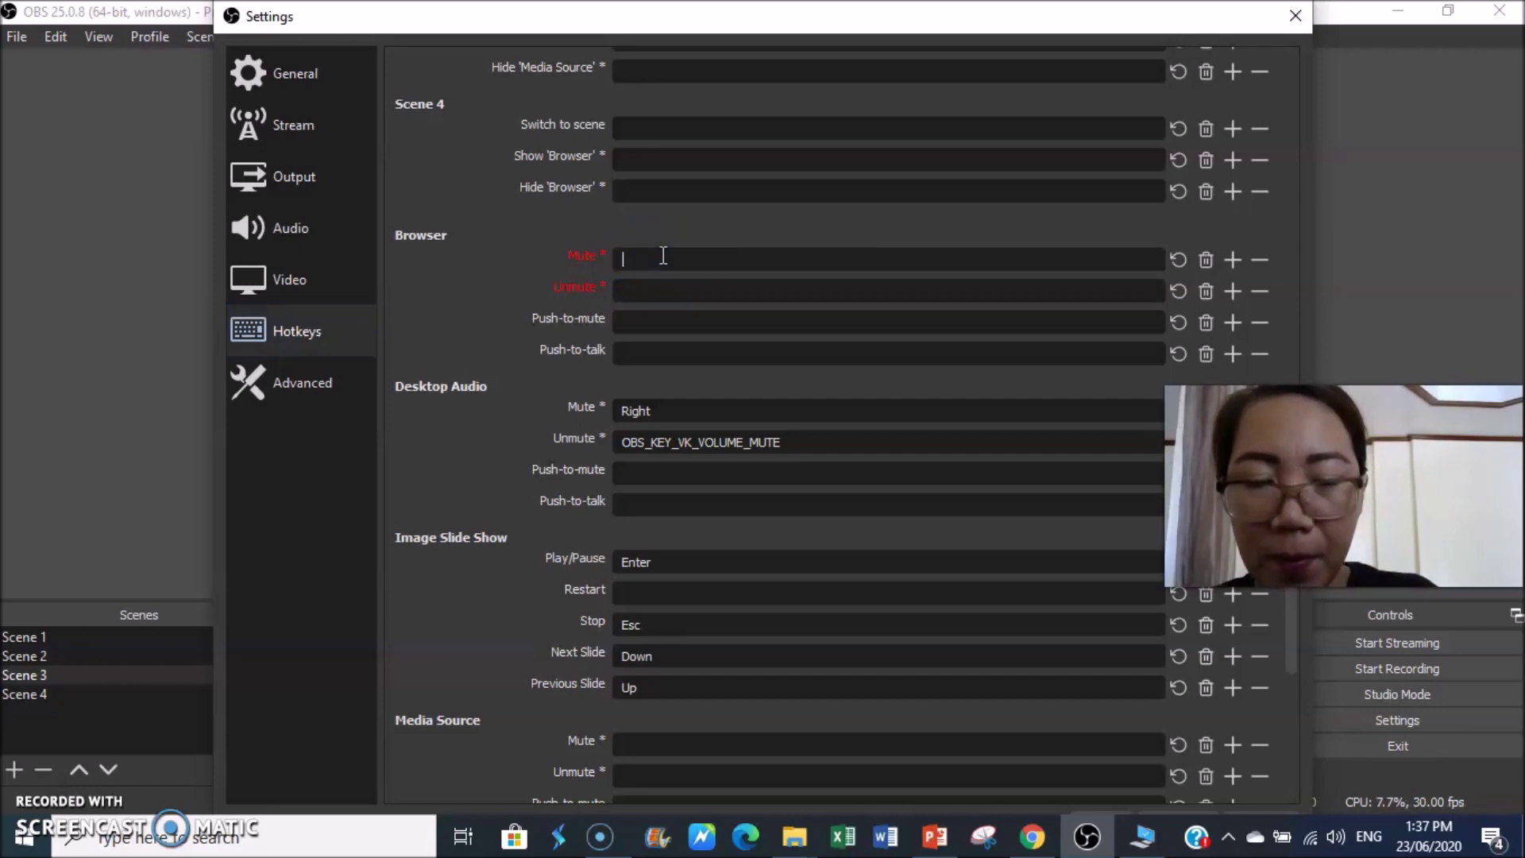
{"action": "key", "text": "XF86AudioMute"}
{"action": "left_click", "coordinate": [643, 291]}
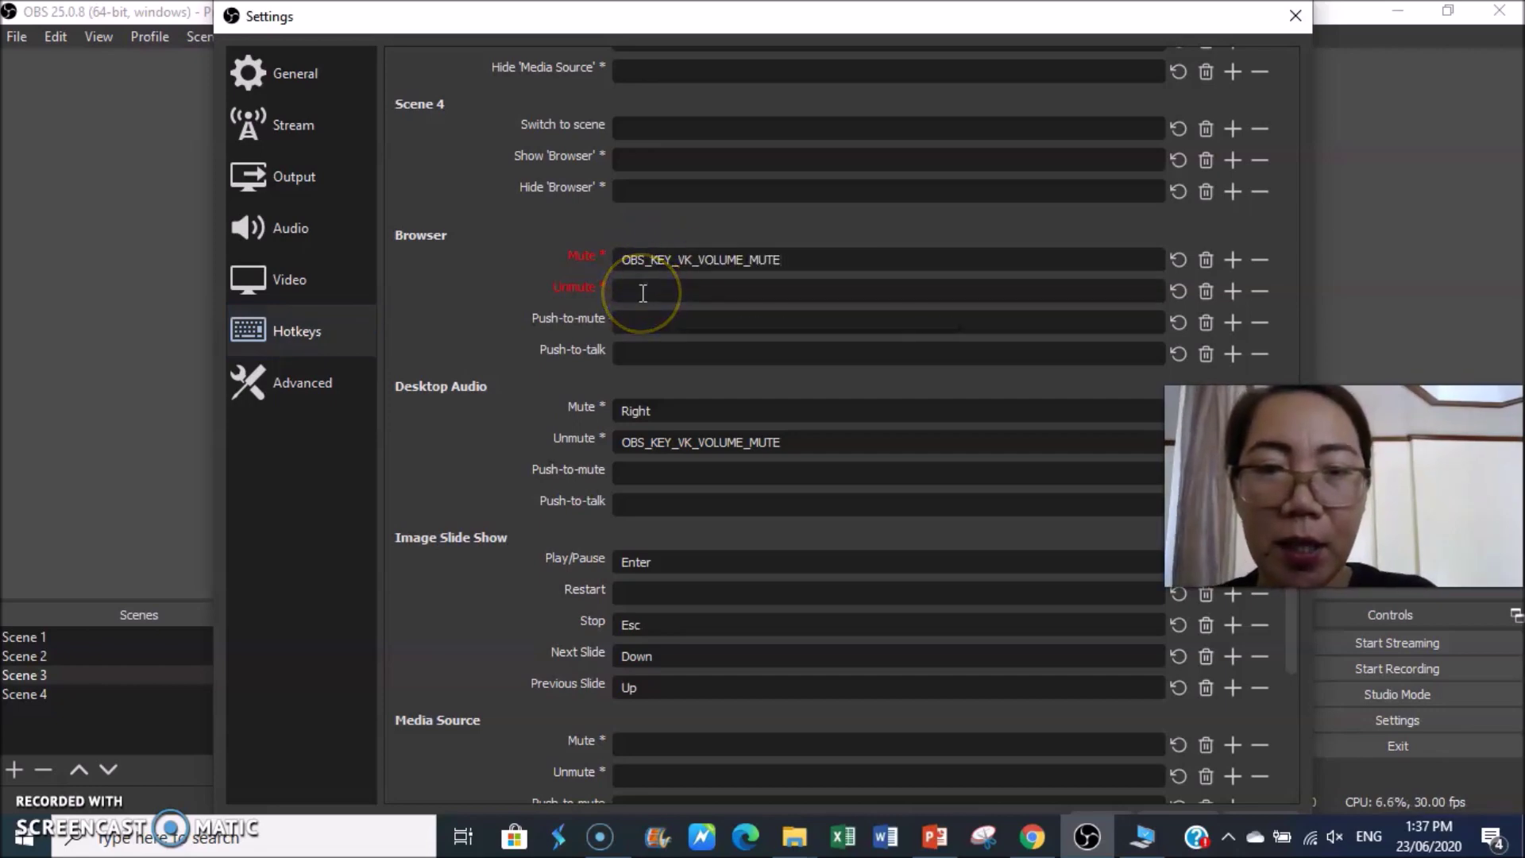
{"action": "key", "text": "XF86AudioRaiseVolume"}
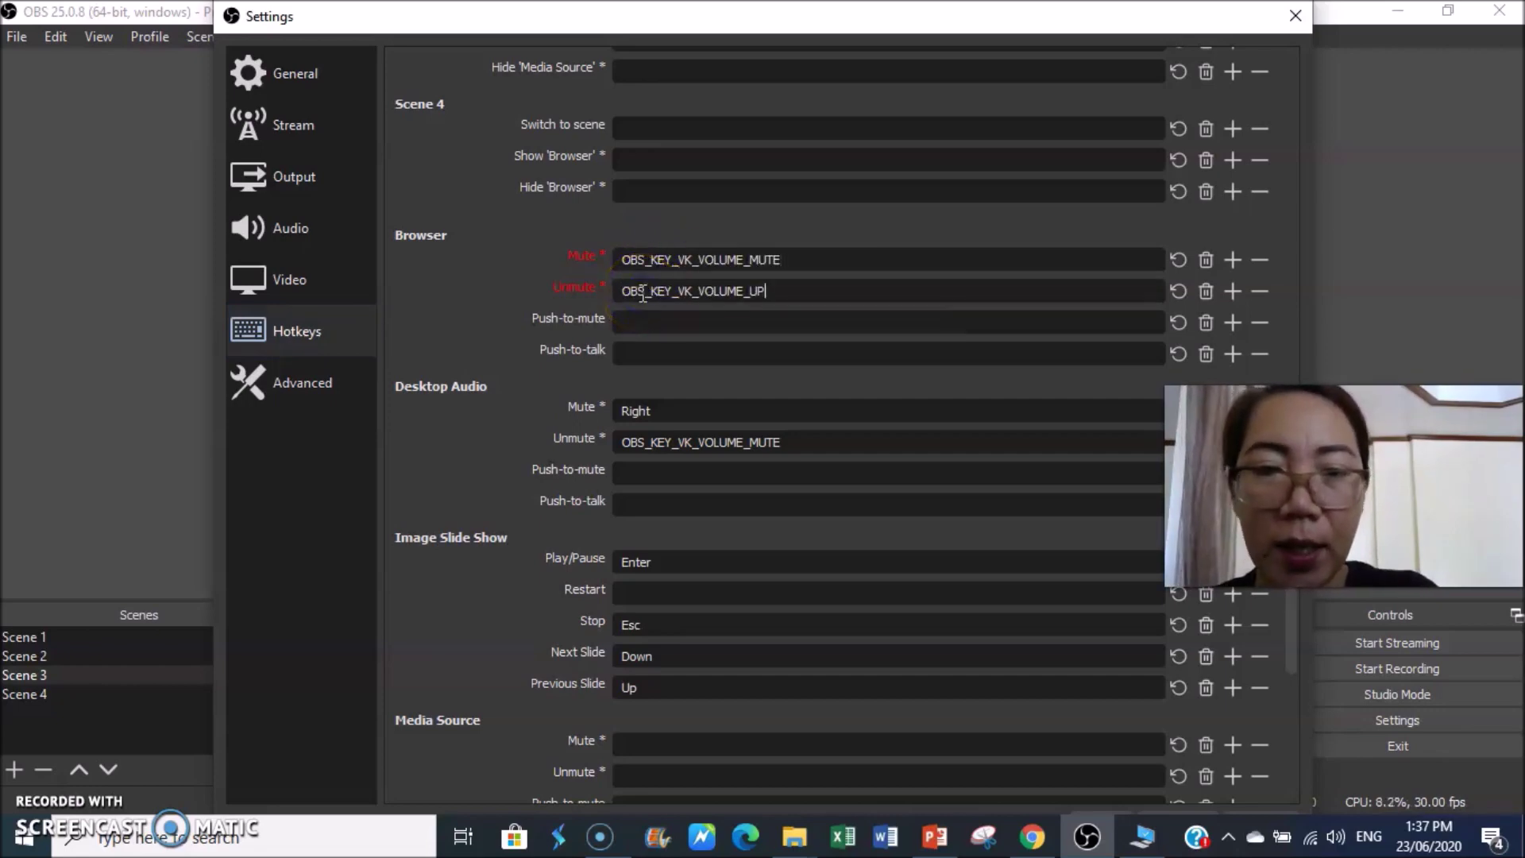
{"action": "left_click", "coordinate": [650, 337]}
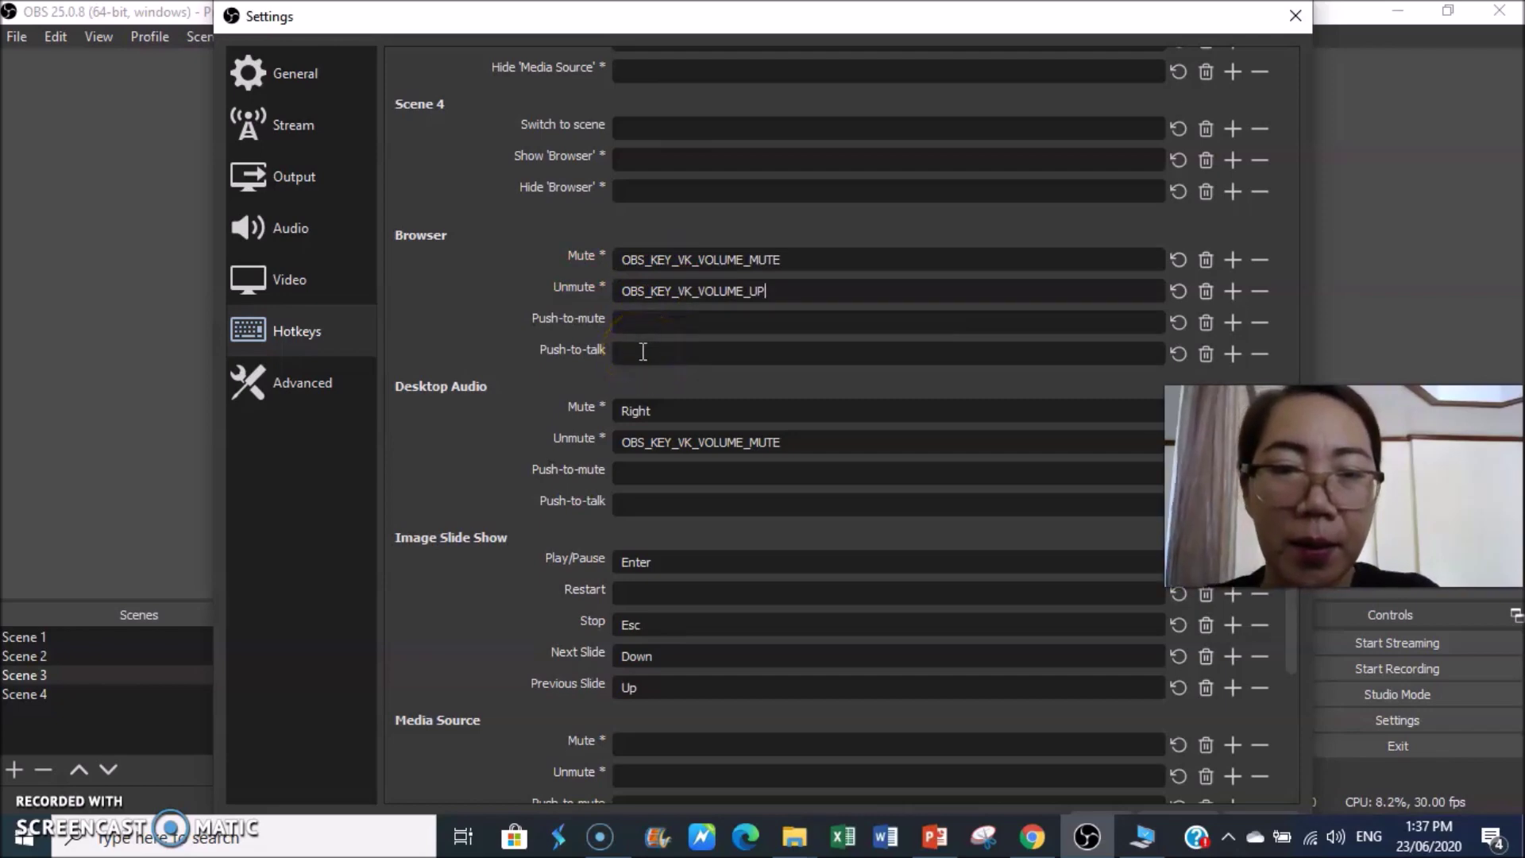
{"action": "left_click", "coordinate": [674, 352]}
Step: Review the remaining audio, slide show and media hotkeys, and apply the hotkey settings
{"action": "scroll", "coordinate": [694, 365], "scroll_direction": "down", "scroll_amount": 1}
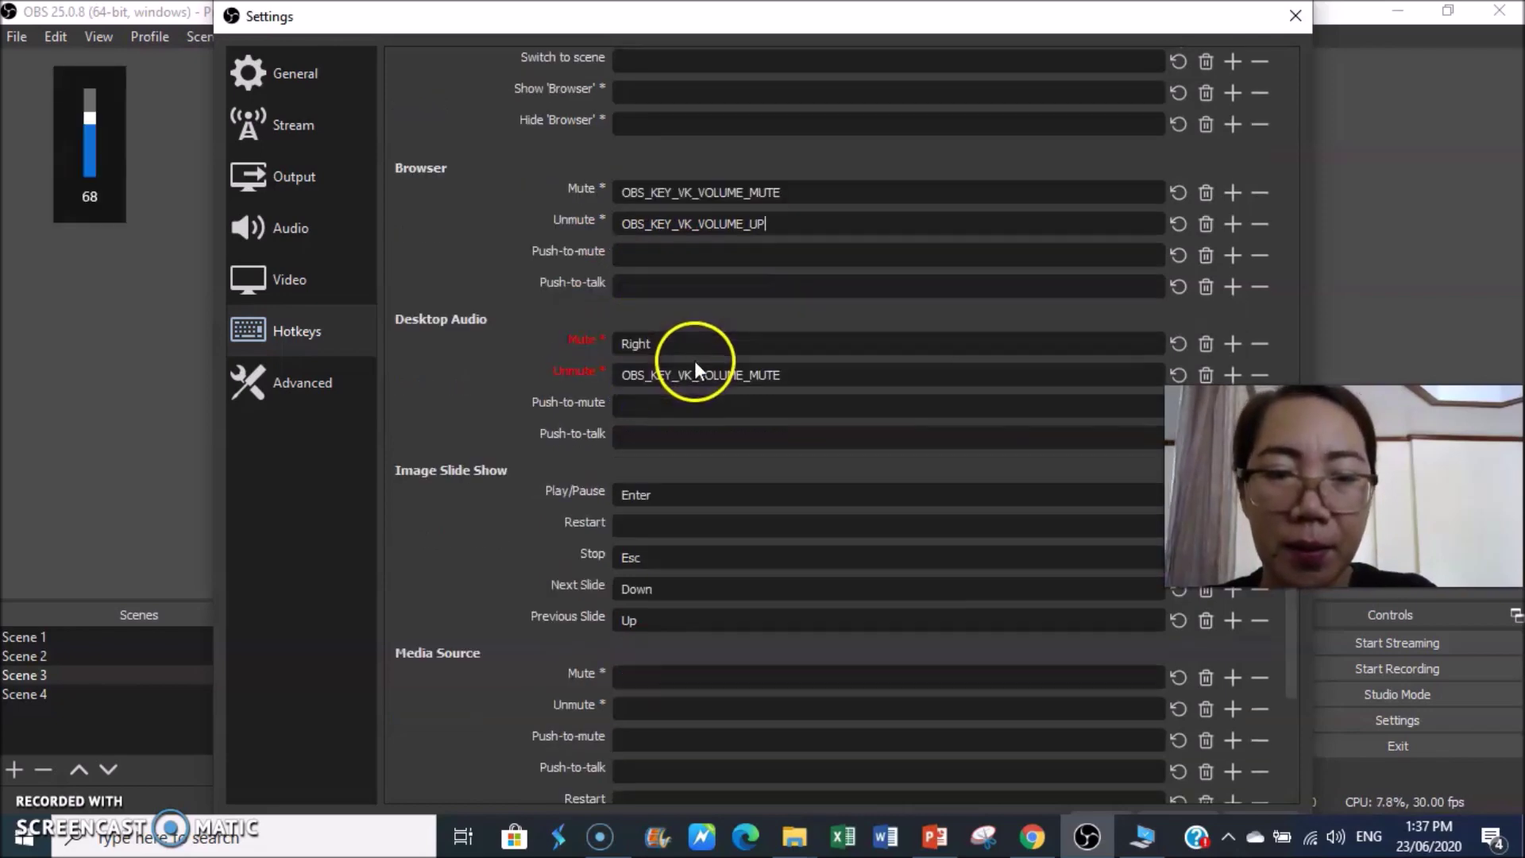
{"action": "scroll", "coordinate": [694, 361], "scroll_direction": "down", "scroll_amount": 2}
{"action": "scroll", "coordinate": [695, 360], "scroll_direction": "up", "scroll_amount": 4}
{"action": "scroll", "coordinate": [803, 327], "scroll_direction": "down", "scroll_amount": 6}
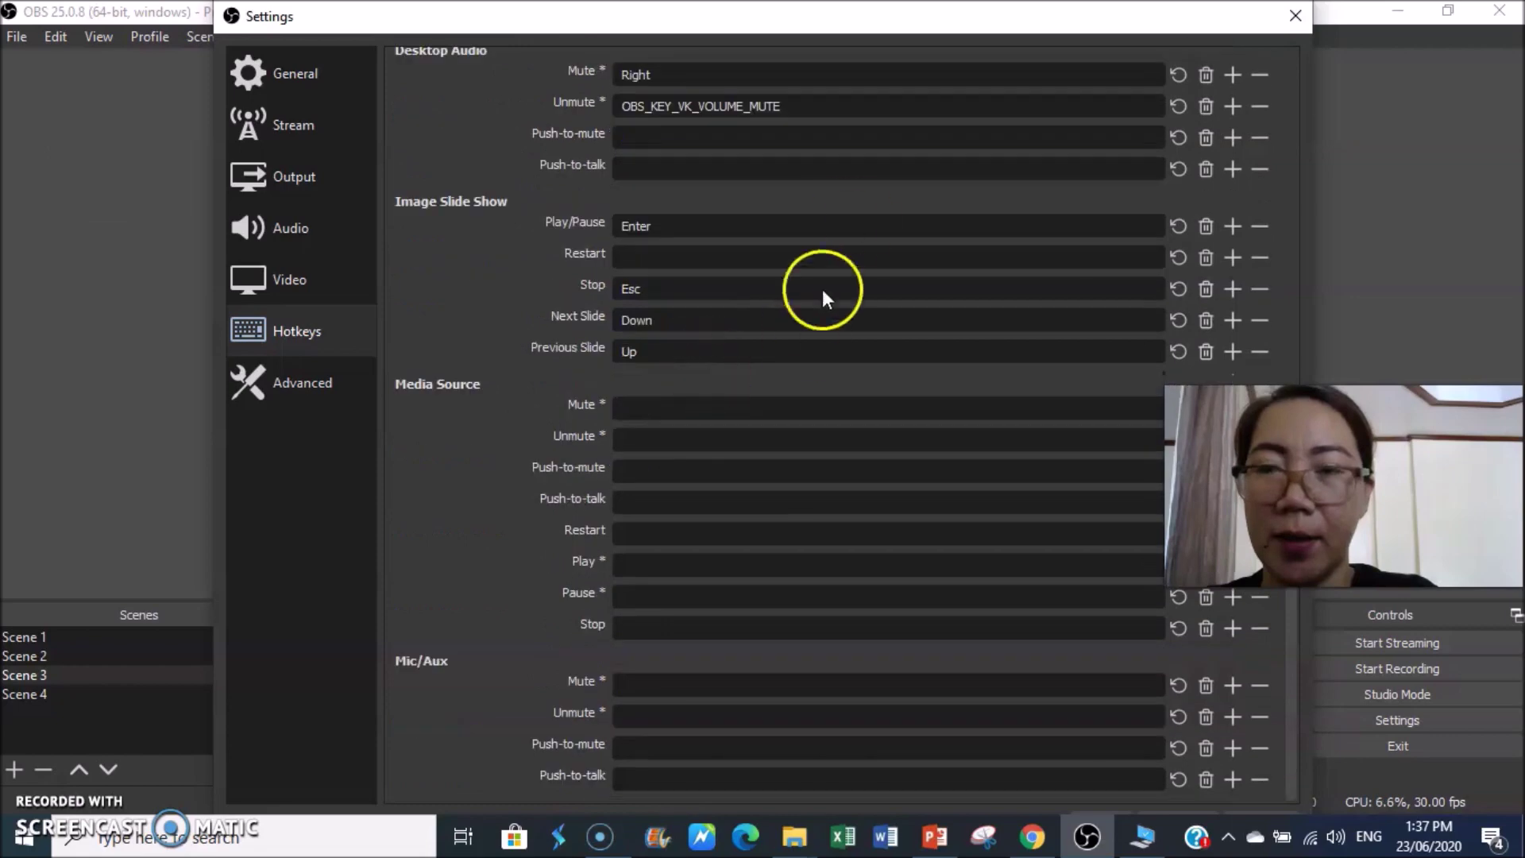
{"action": "left_click_drag", "start_coordinate": [877, 24], "coordinate": [731, 75]}
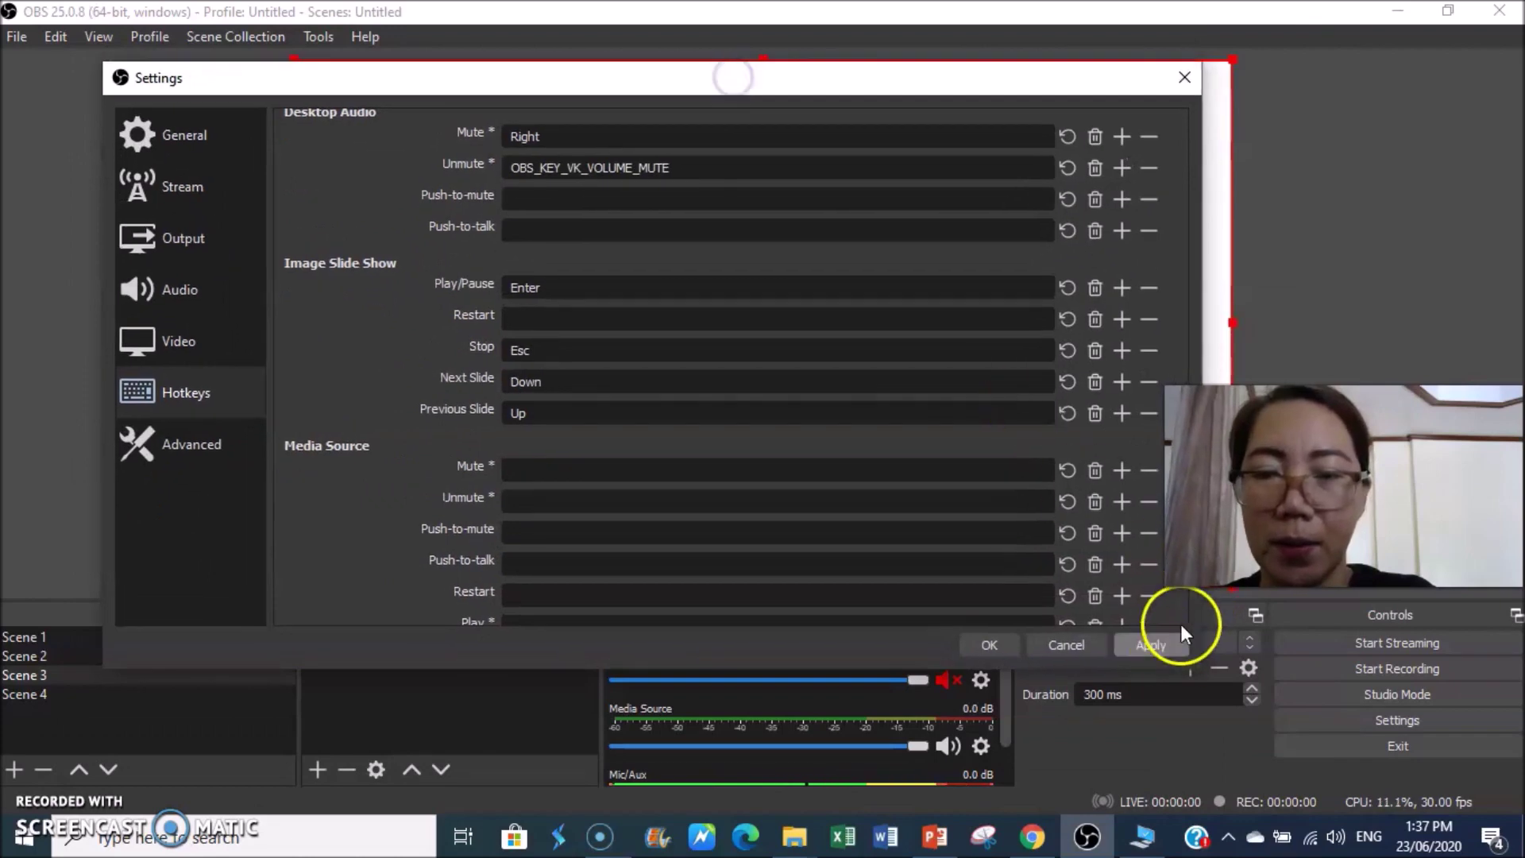
{"action": "left_click", "coordinate": [1151, 645]}
{"action": "left_click", "coordinate": [989, 644]}
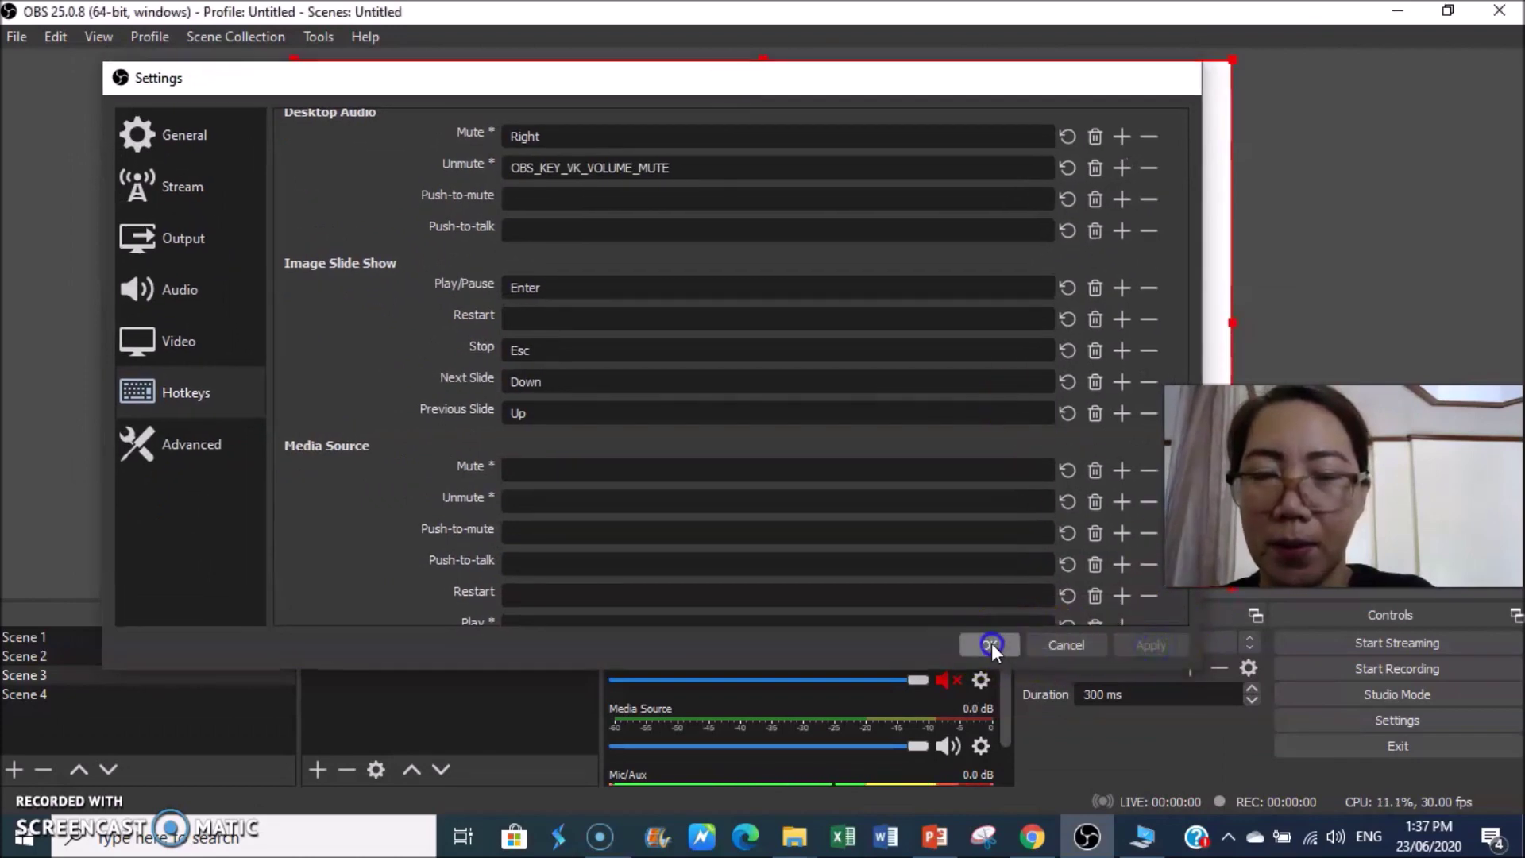
Step: Switch from Scene 3 through Scenes 4, 3 and 2, and return to Scene 4
{"action": "left_click", "coordinate": [628, 389]}
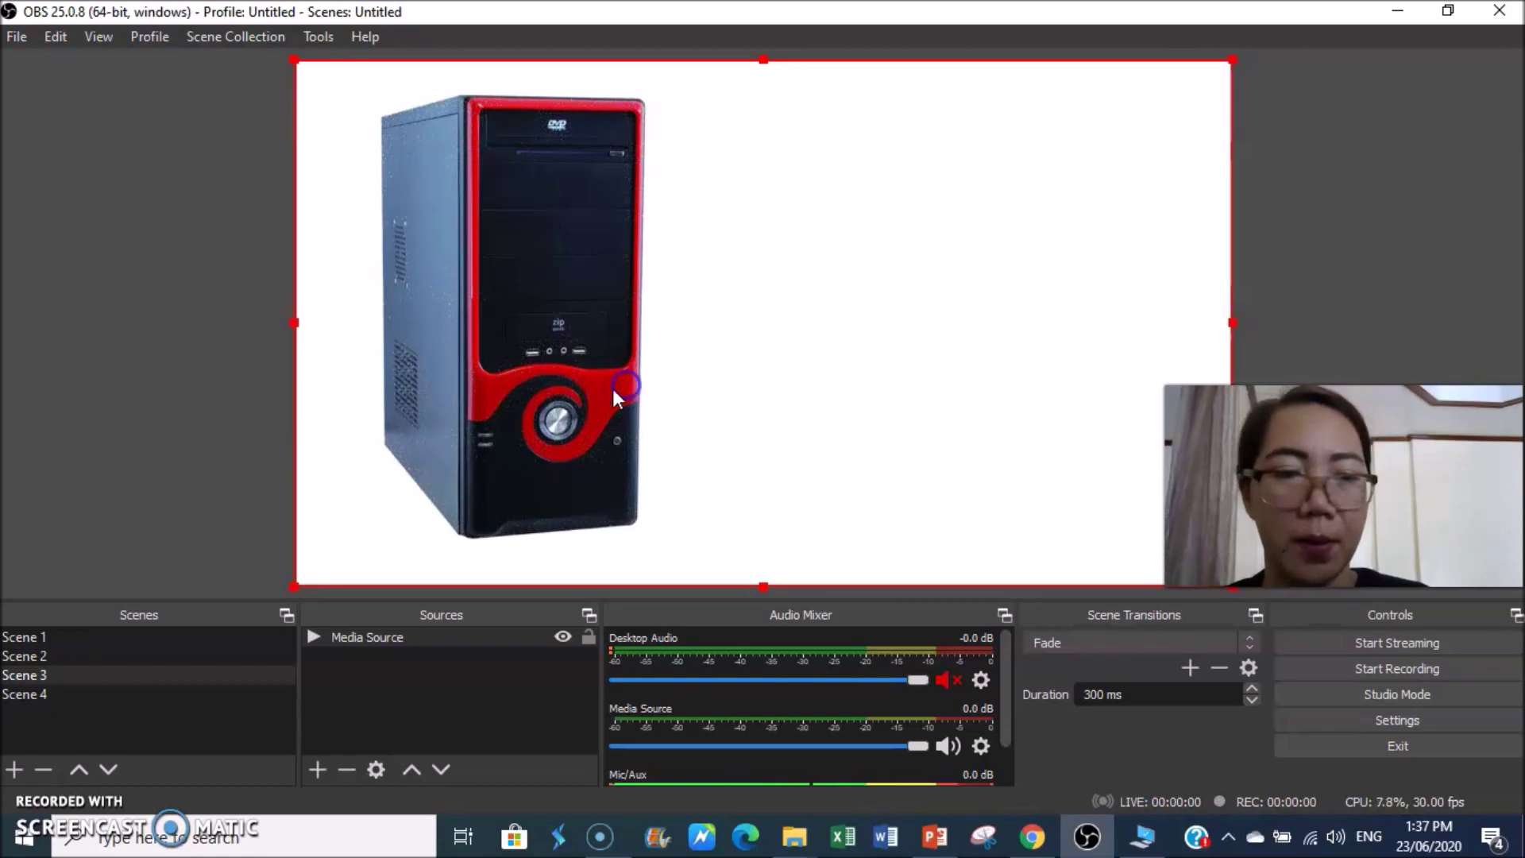
{"action": "left_click", "coordinate": [30, 691]}
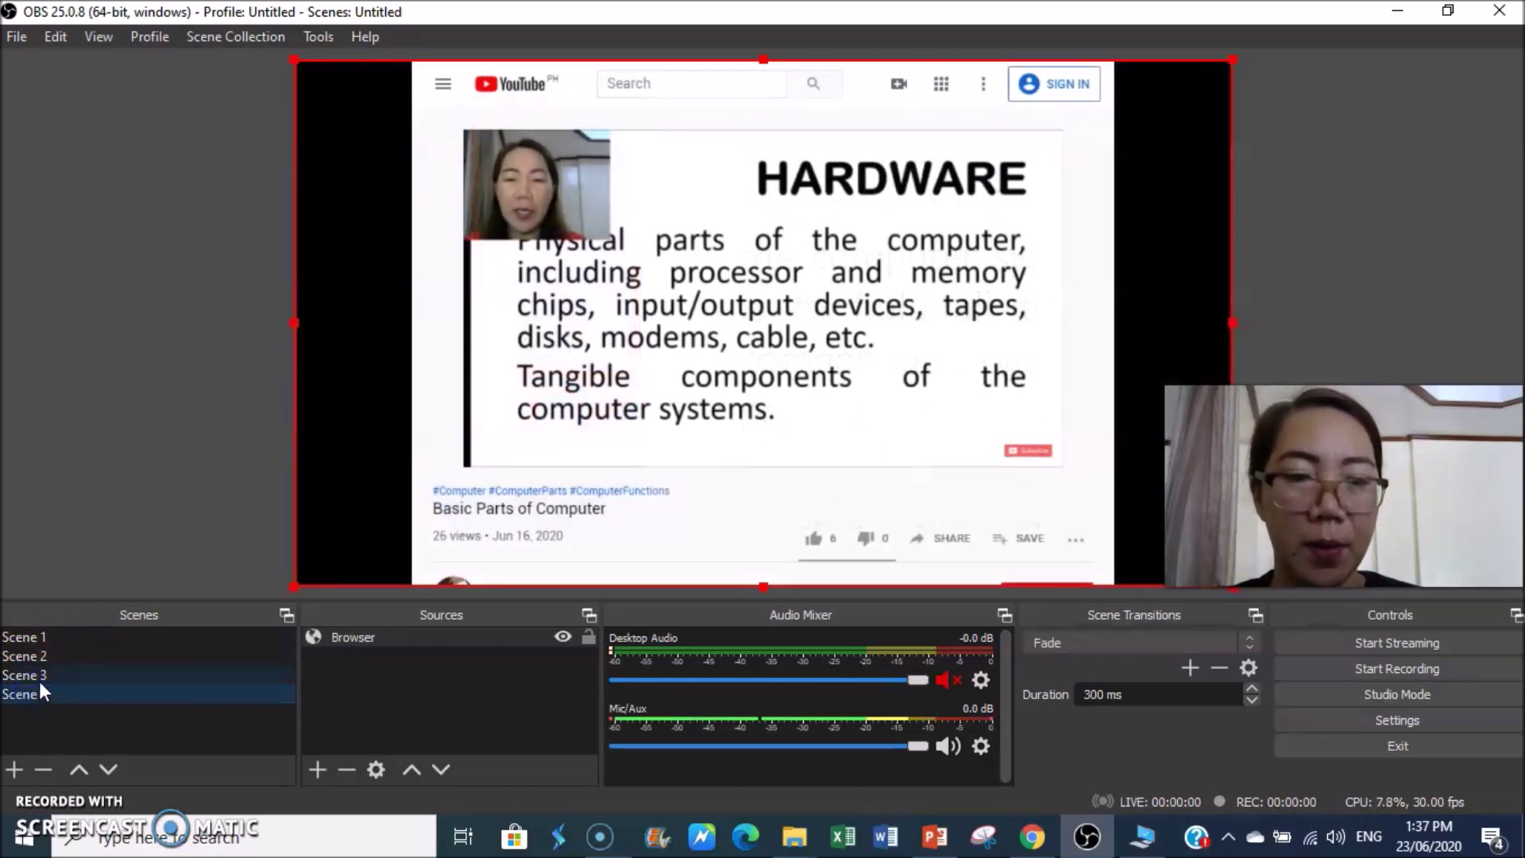
{"action": "left_click", "coordinate": [40, 681]}
{"action": "left_click", "coordinate": [55, 653]}
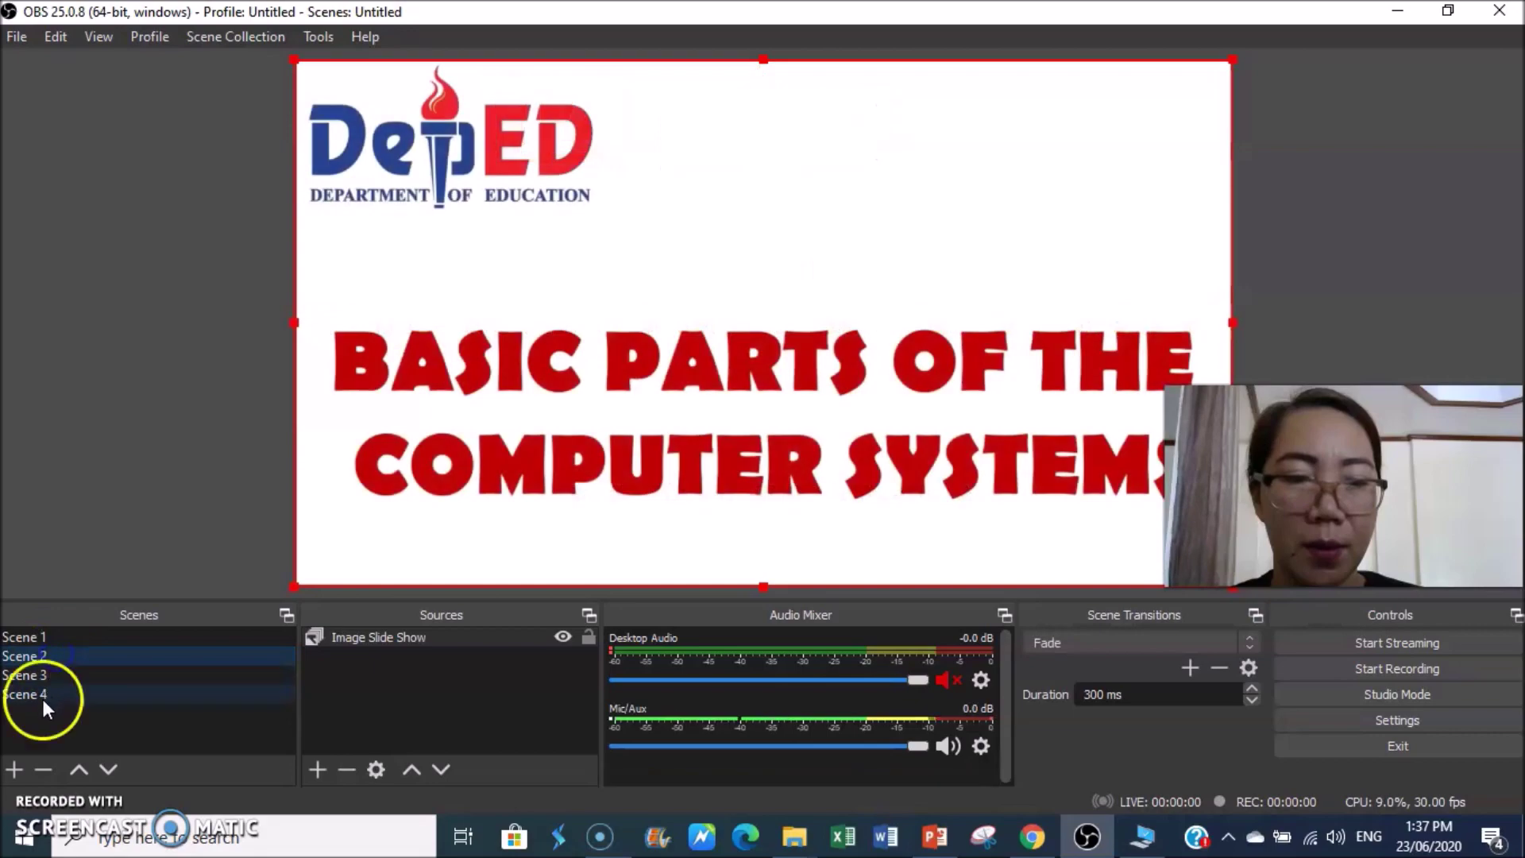
{"action": "left_click", "coordinate": [40, 693]}
Step: Set Scene 4's Browser source to shut down when not visible and to refresh when the scene becomes active
{"action": "left_click", "coordinate": [392, 636]}
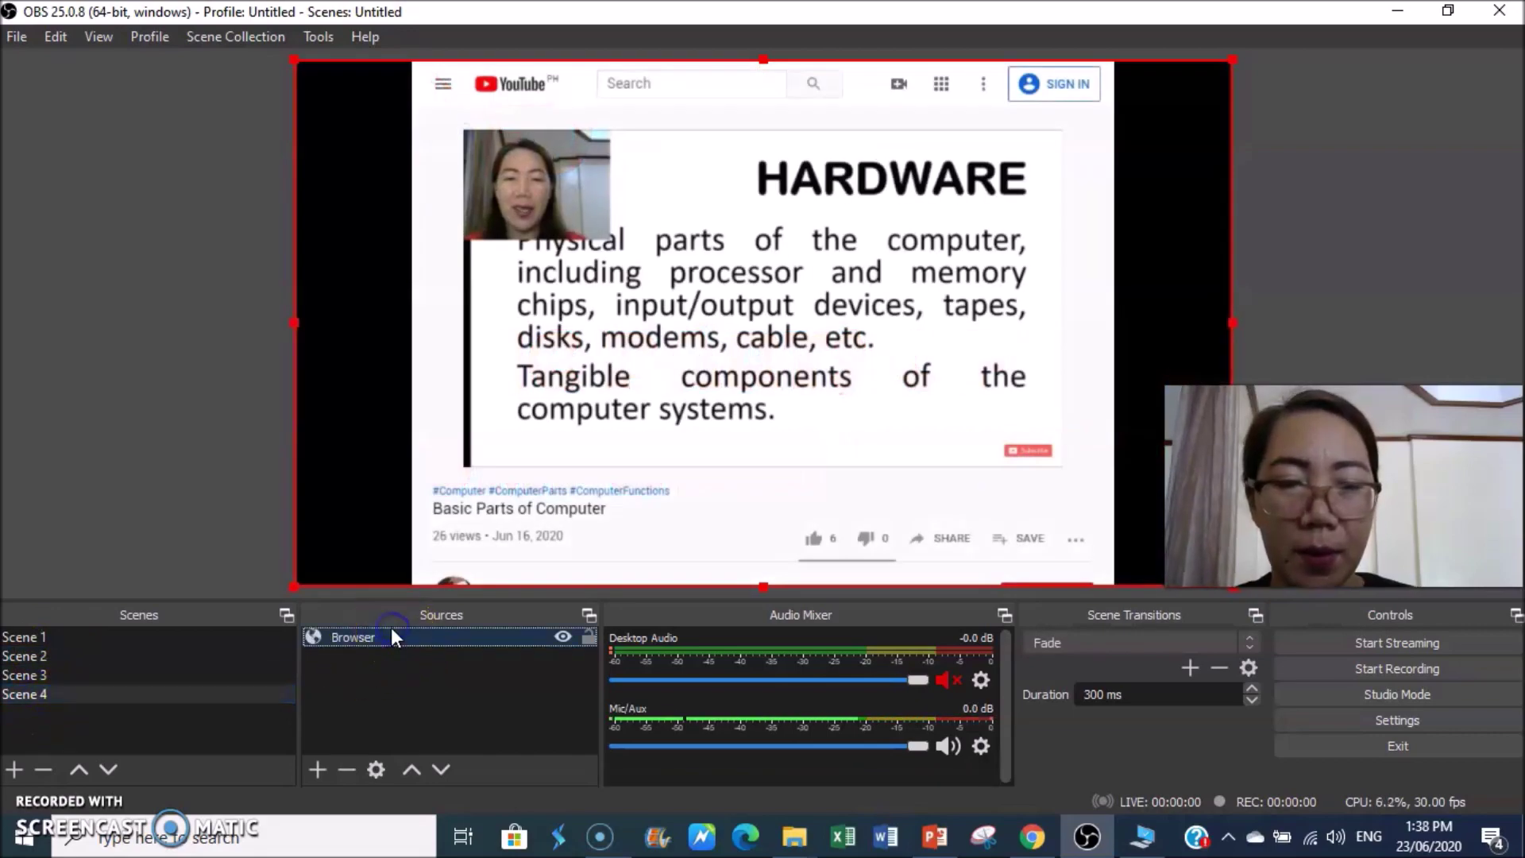
{"action": "double_click", "coordinate": [380, 635]}
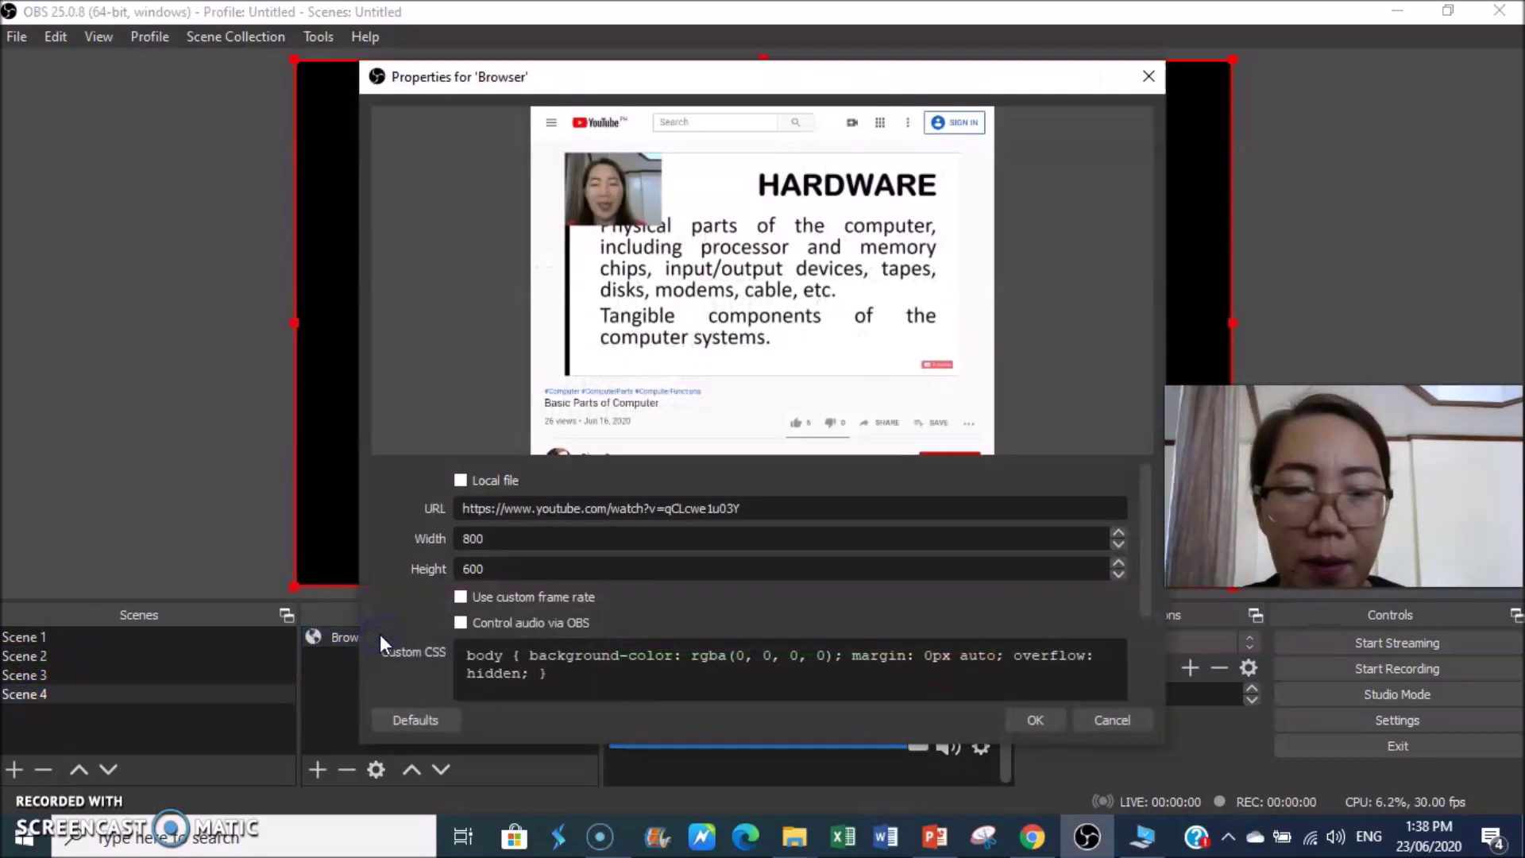
{"action": "scroll", "coordinate": [738, 602], "scroll_direction": "down", "scroll_amount": 2}
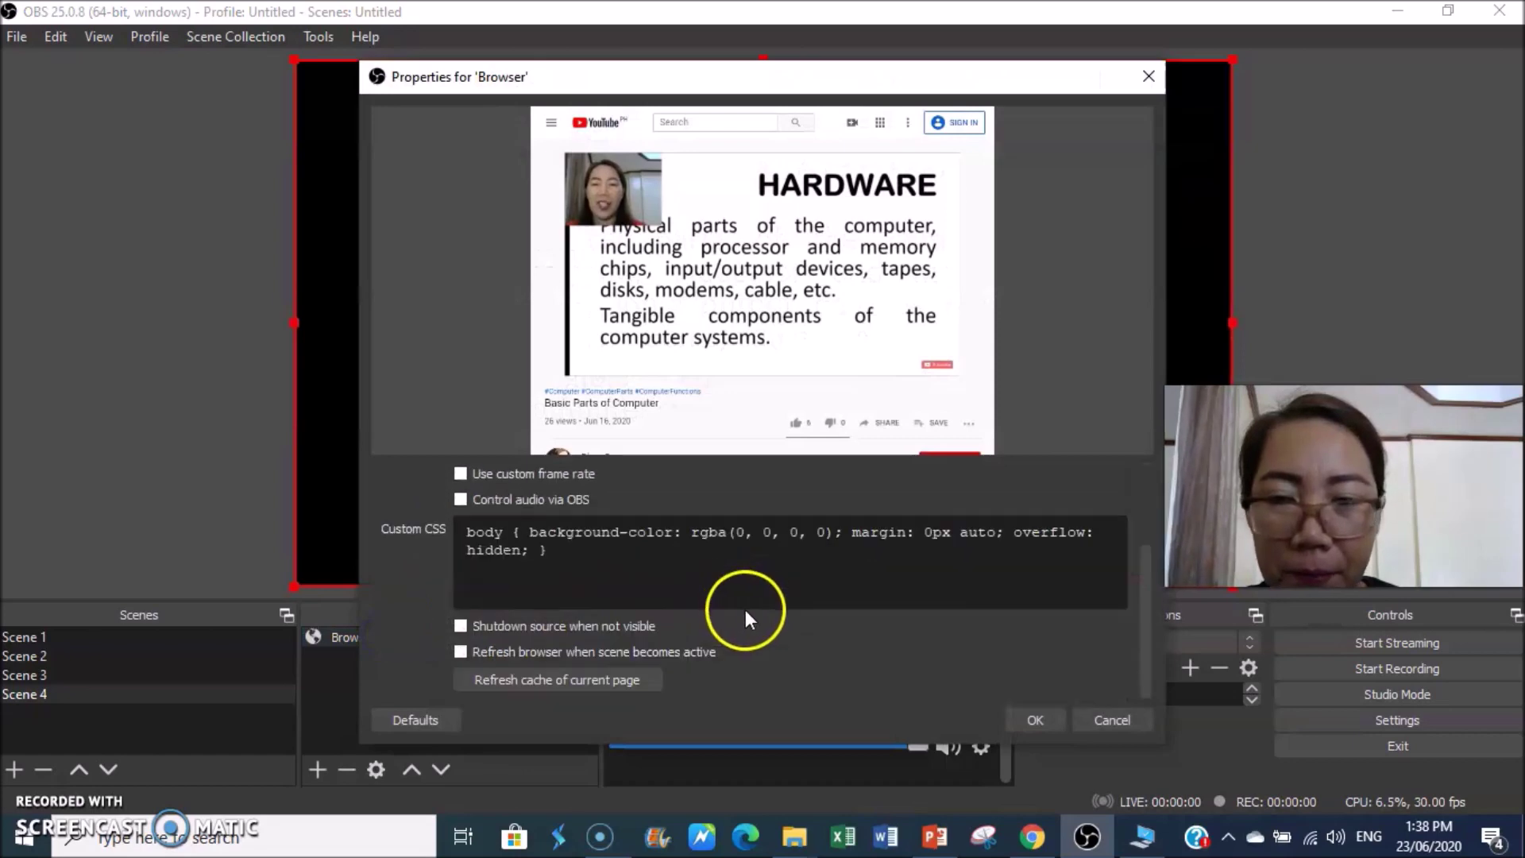
{"action": "left_click", "coordinate": [462, 627]}
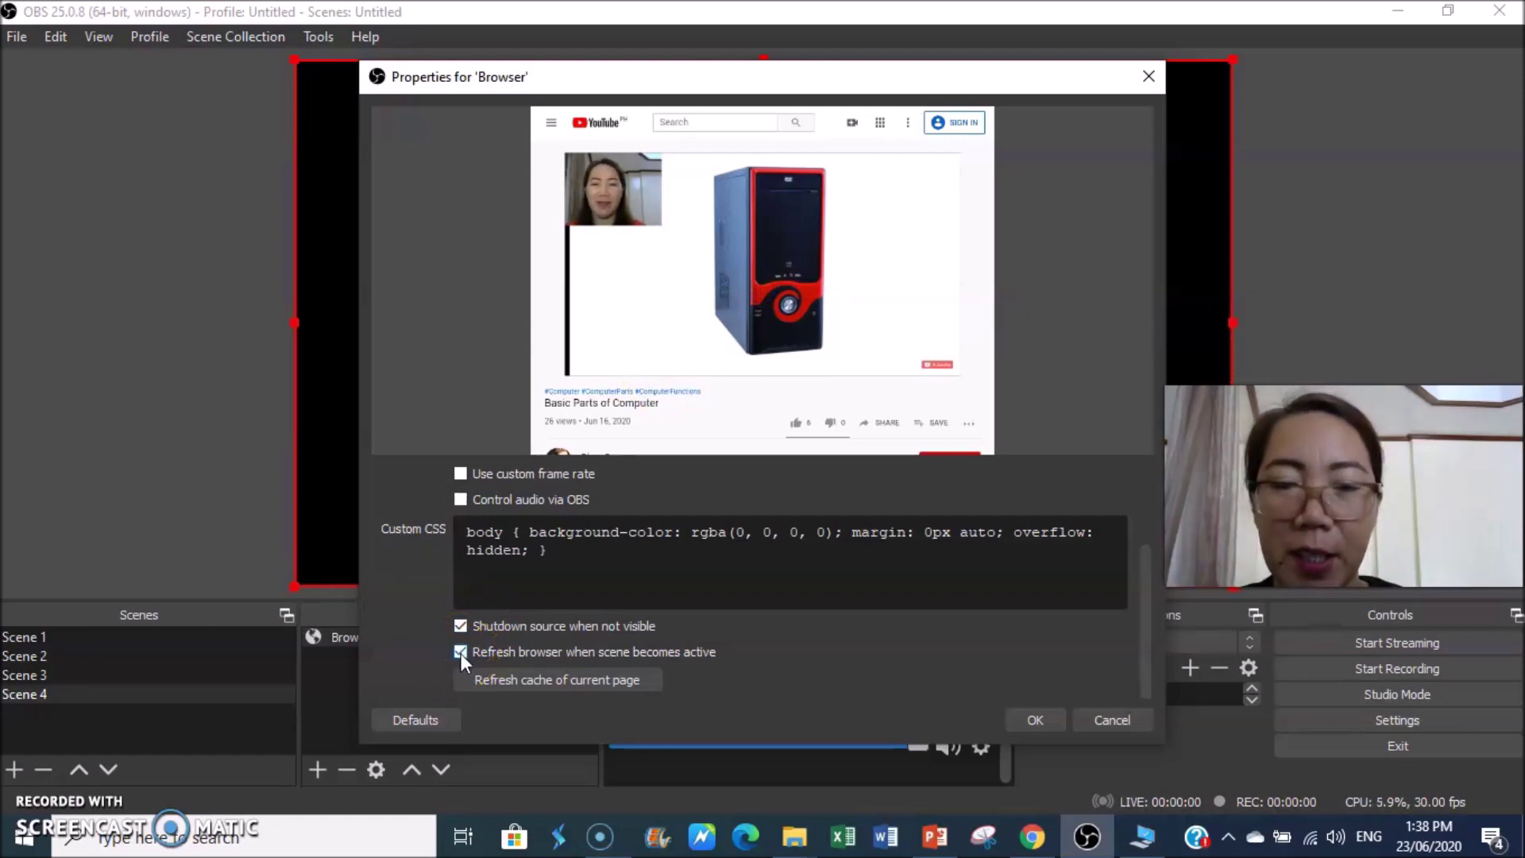
{"action": "left_click", "coordinate": [1034, 718]}
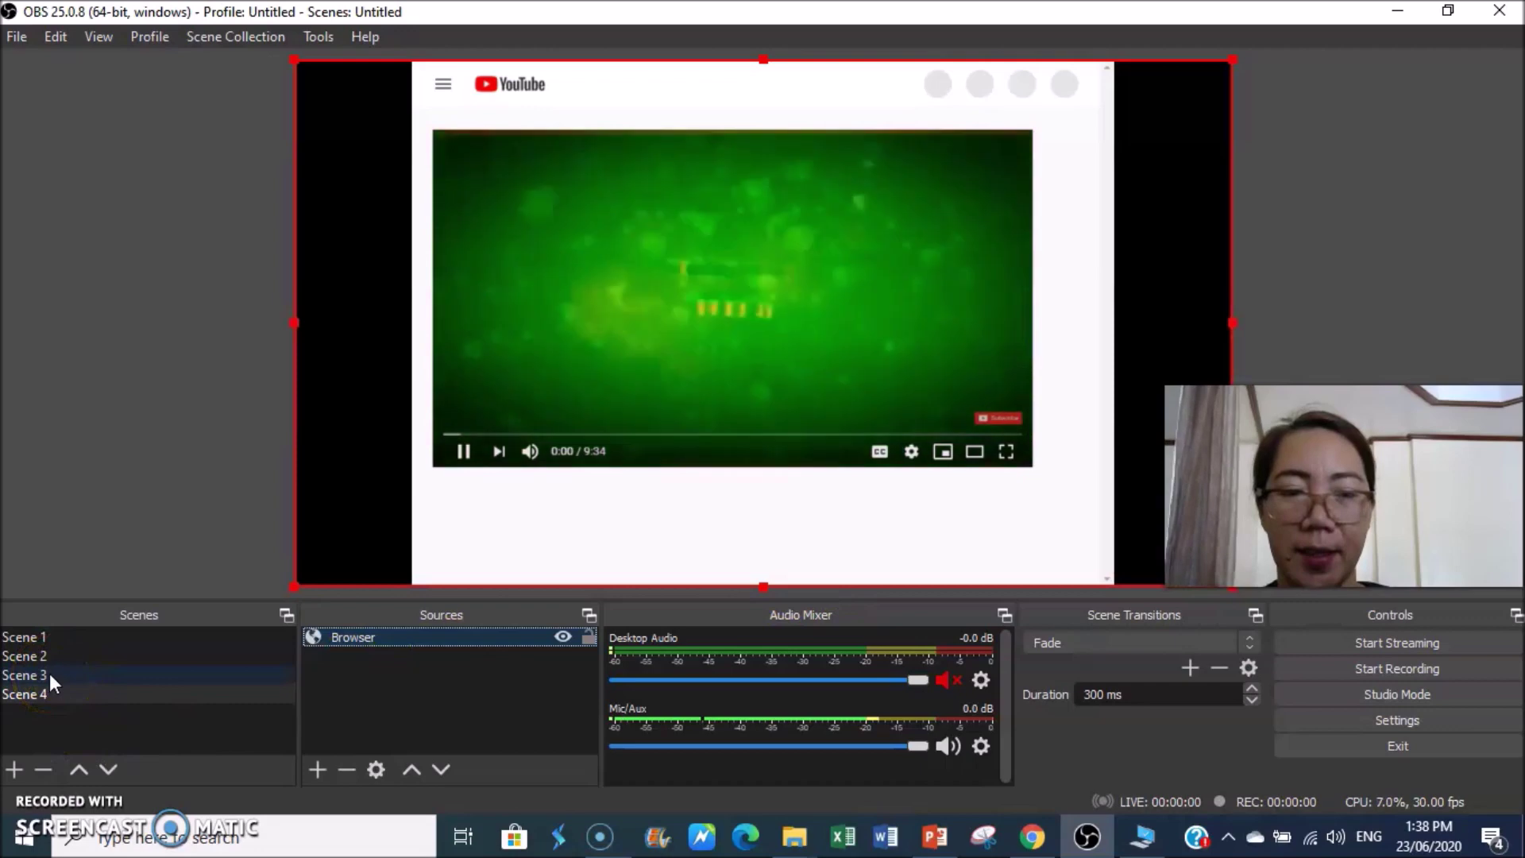
Step: Preview Scenes 3, 2 and 1, return to Scene 4, and unmute Desktop Audio with its assigned hotkey
{"action": "left_click", "coordinate": [48, 675]}
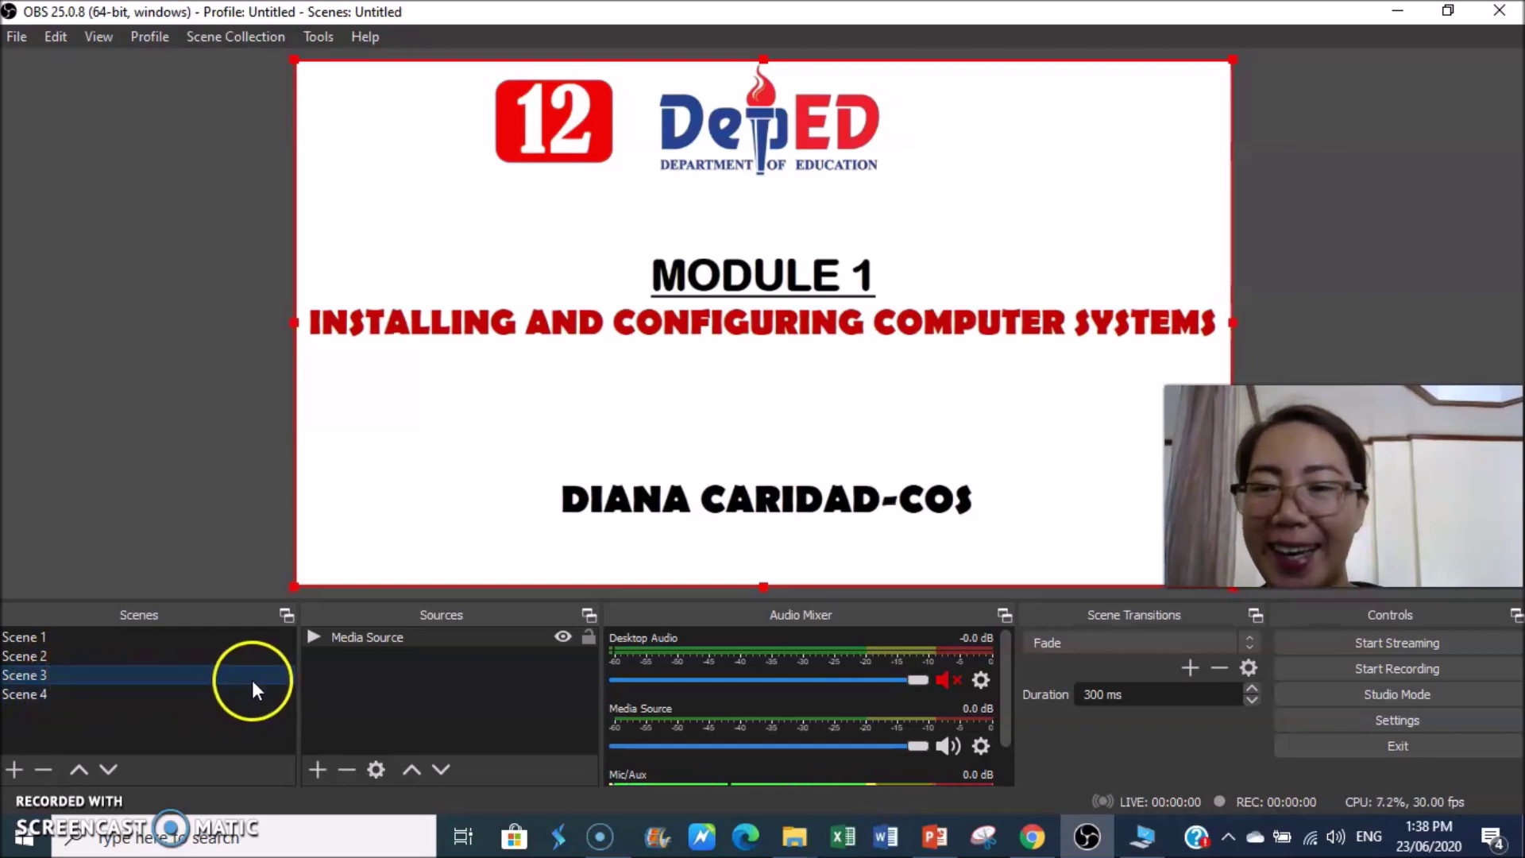
{"action": "left_click", "coordinate": [56, 656]}
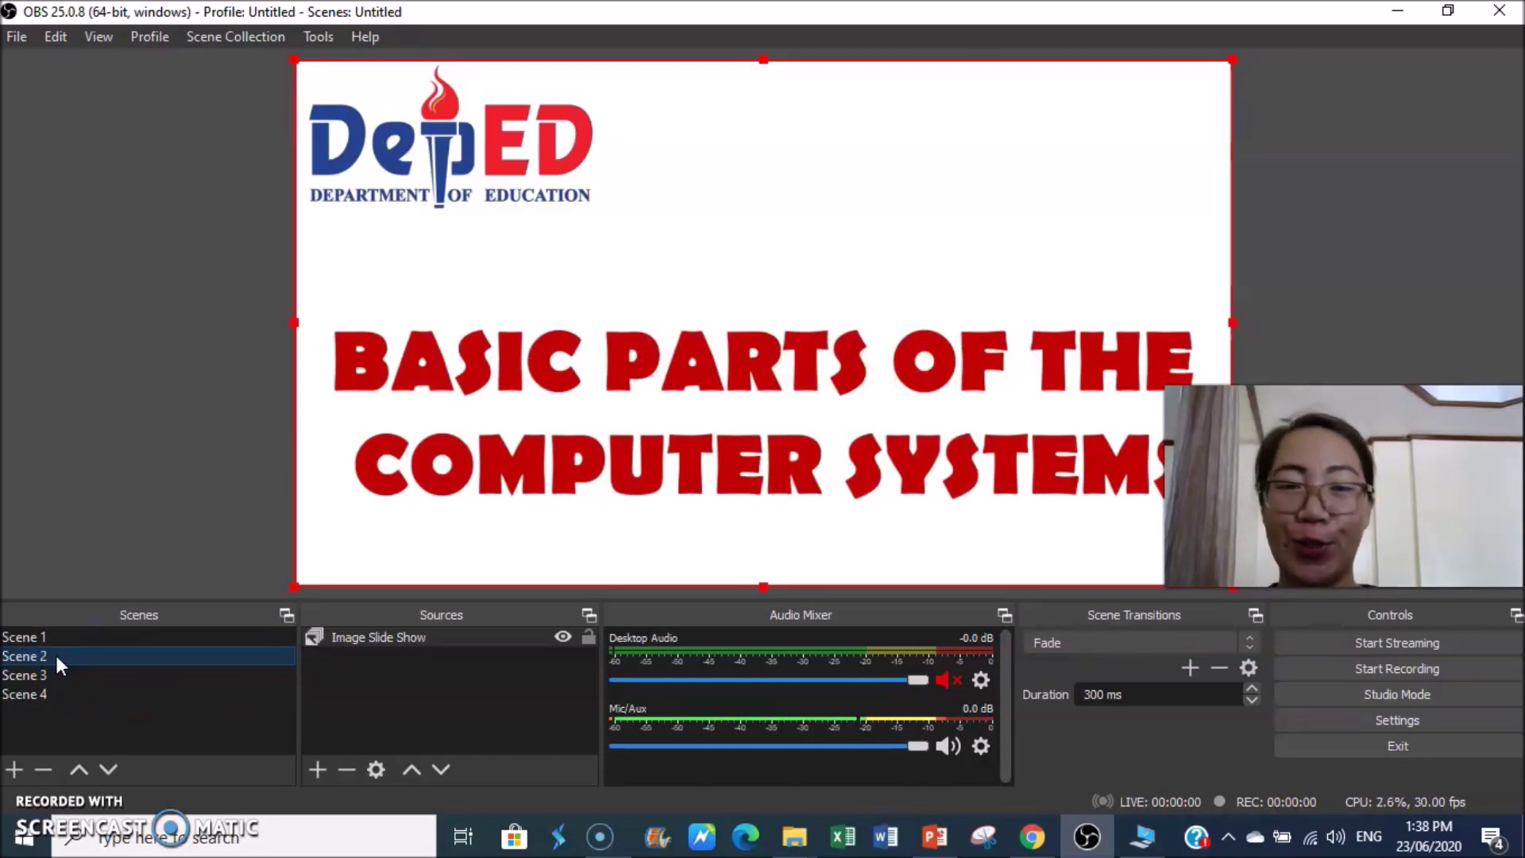
{"action": "left_click", "coordinate": [34, 636]}
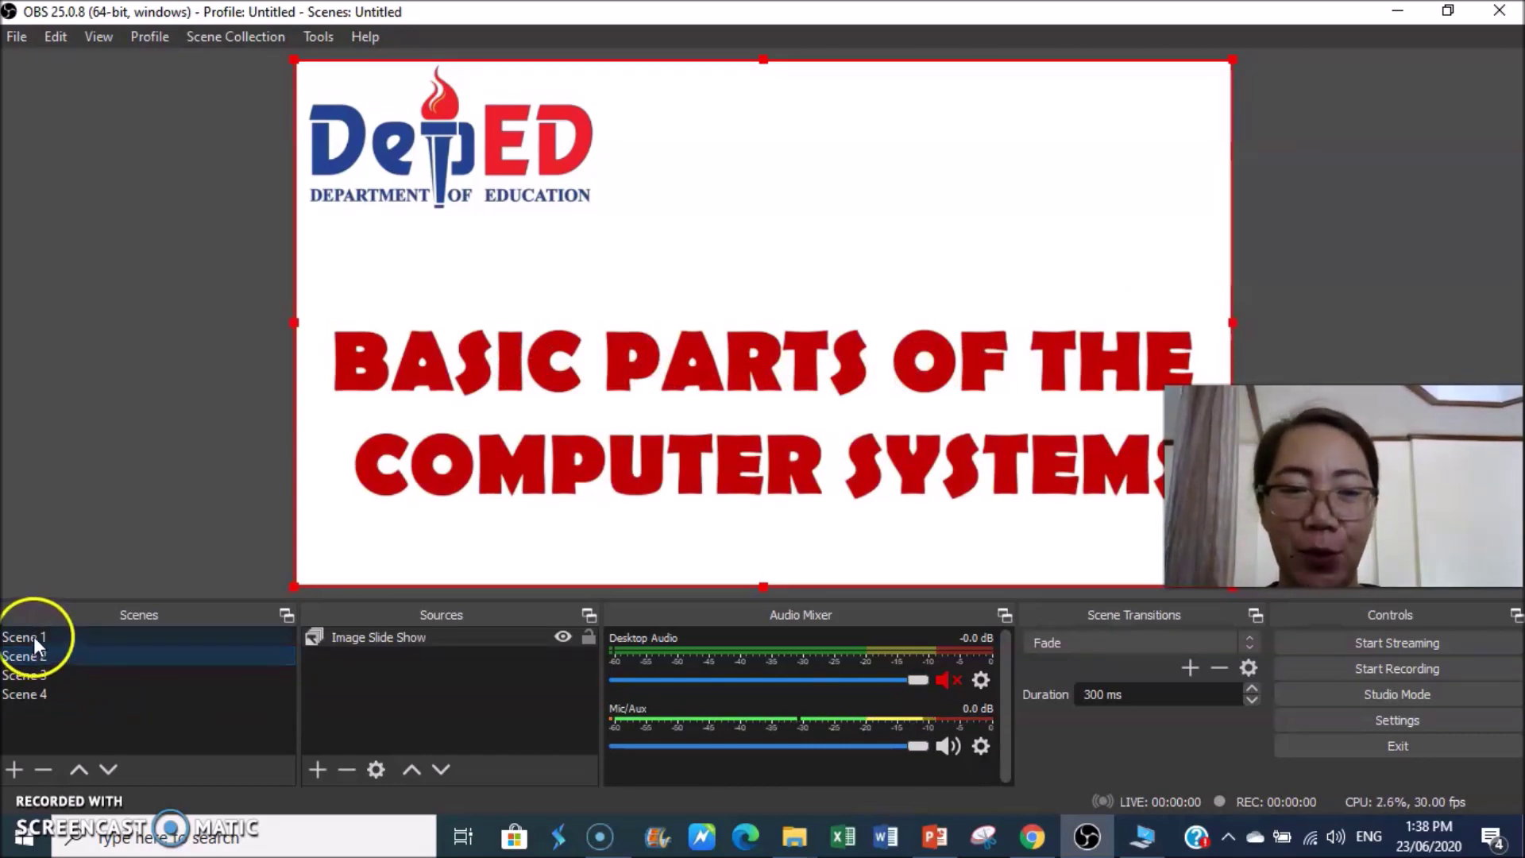
{"action": "left_click", "coordinate": [35, 653]}
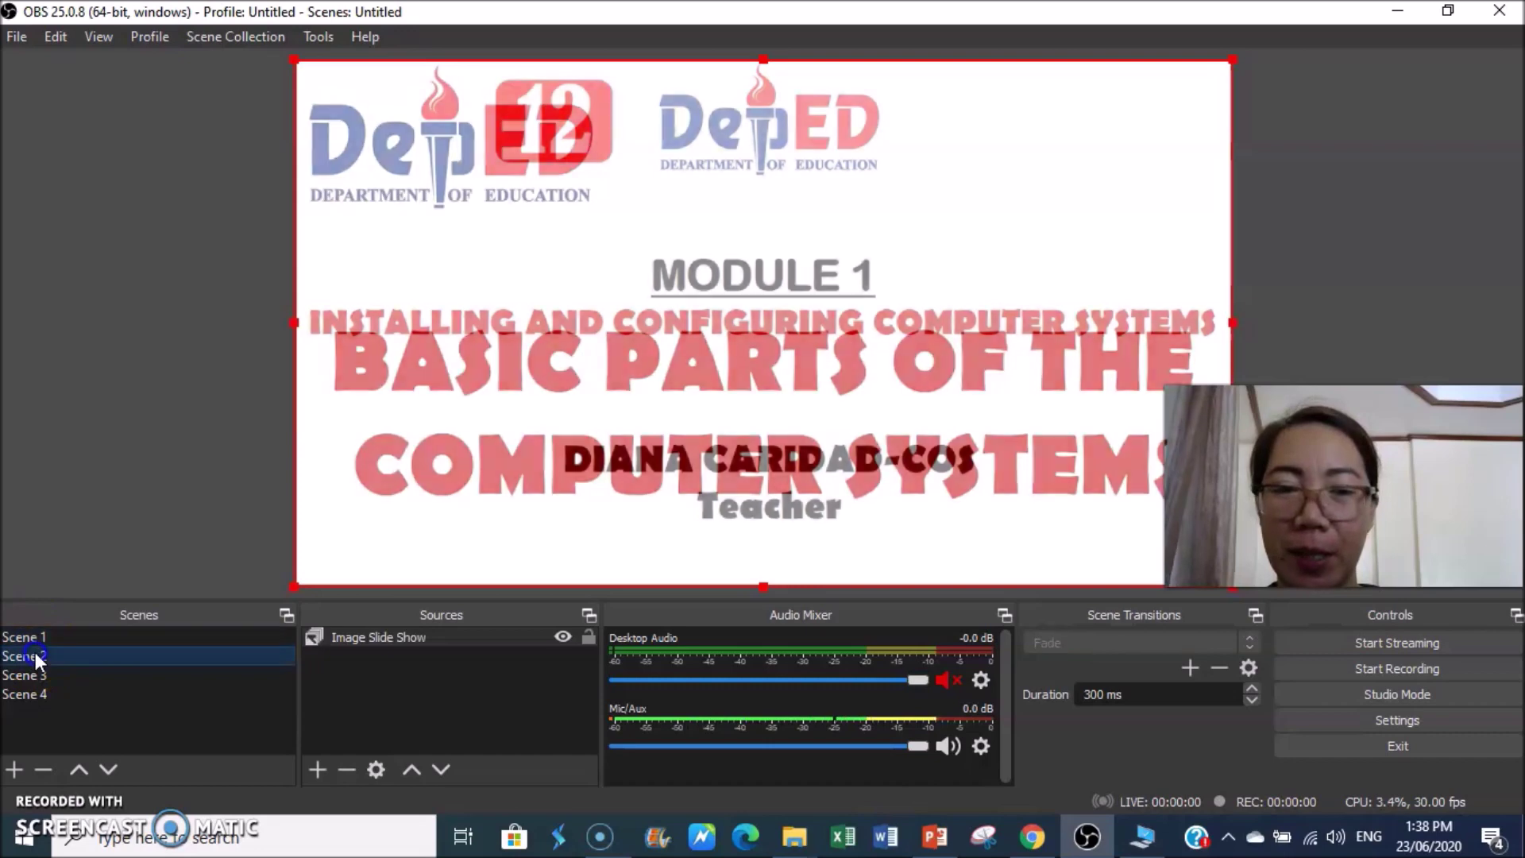
{"action": "left_click", "coordinate": [36, 674]}
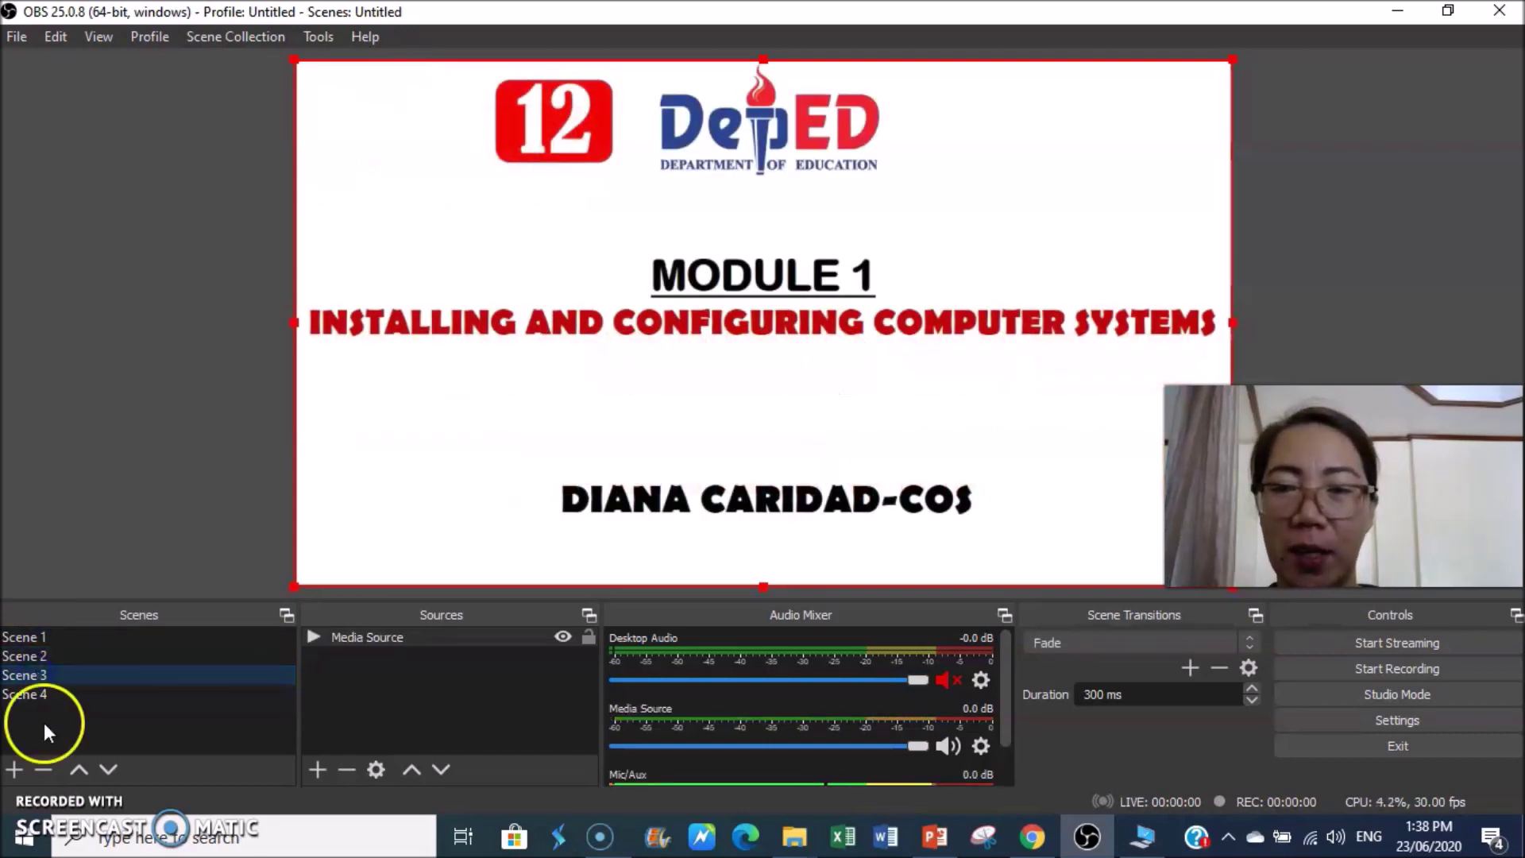
{"action": "left_click", "coordinate": [41, 692]}
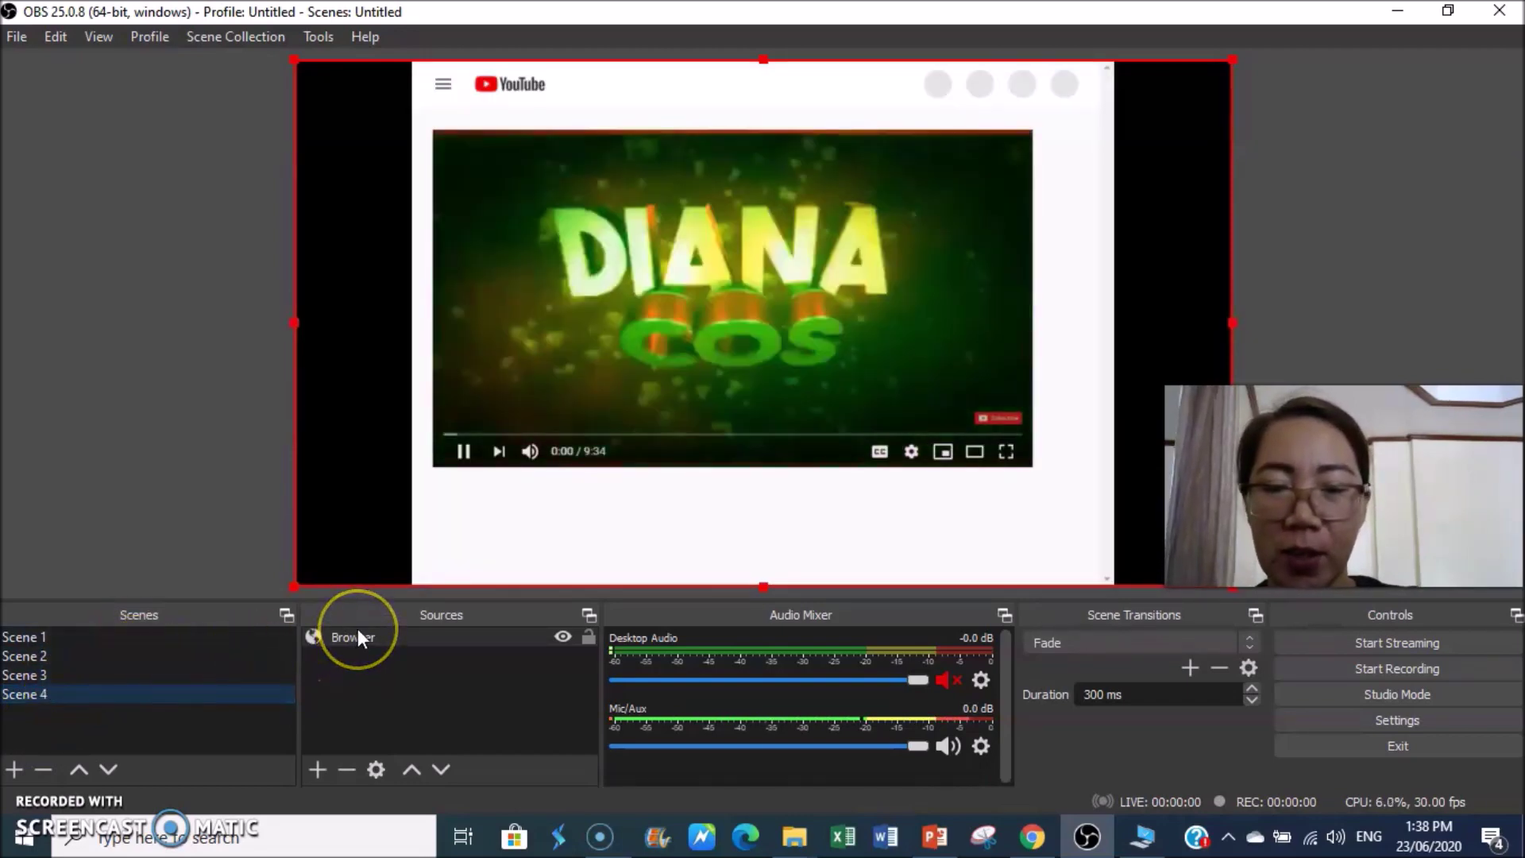
{"action": "key", "text": "XF86AudioMute"}
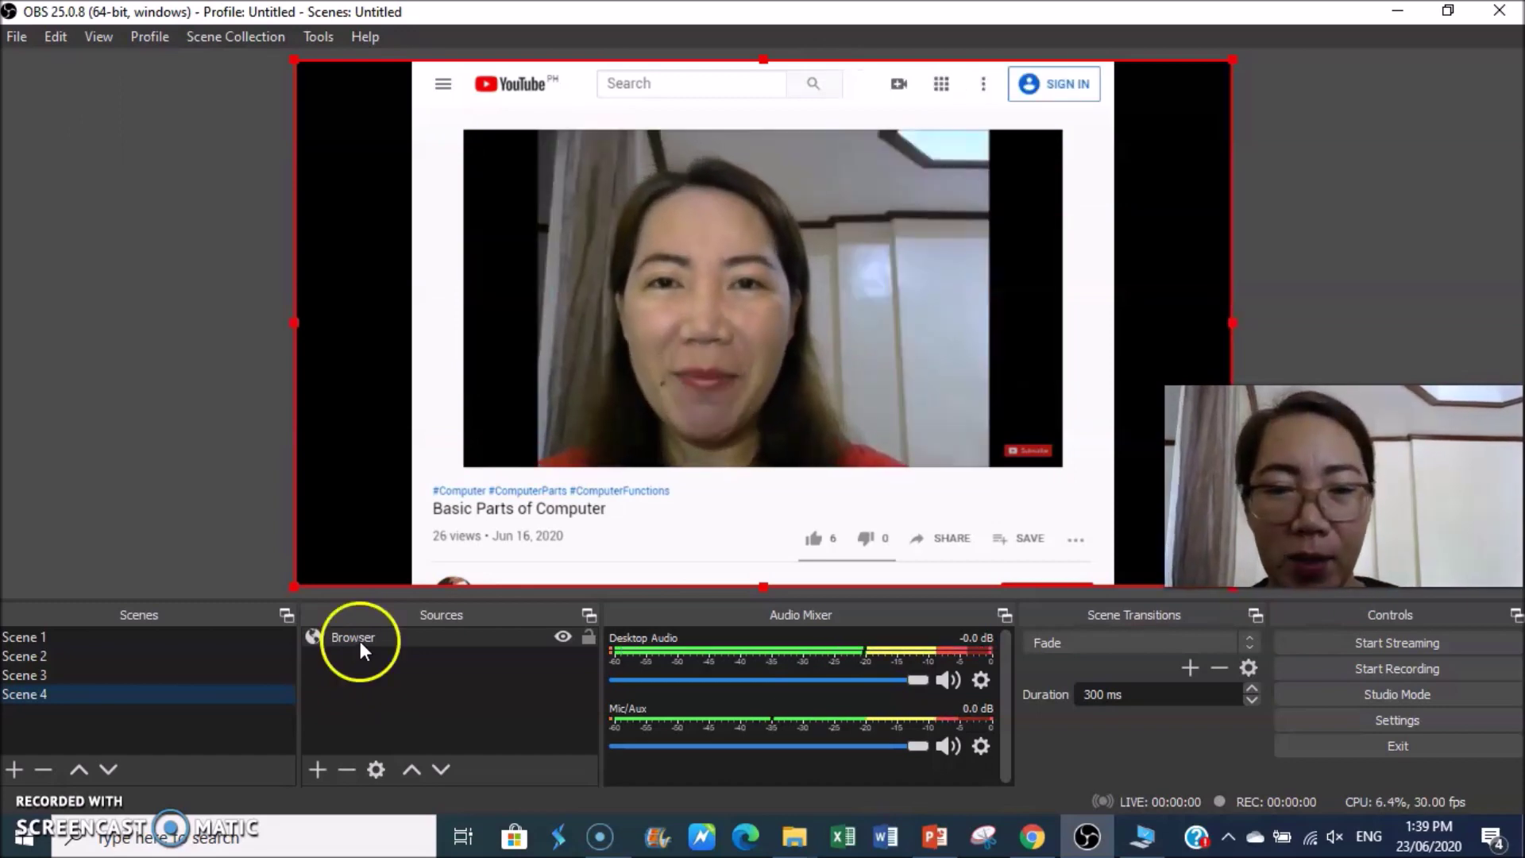
Step: Open the Browser source's properties and check its shutdown and refresh options
{"action": "left_click", "coordinate": [360, 635]}
{"action": "left_click", "coordinate": [376, 768]}
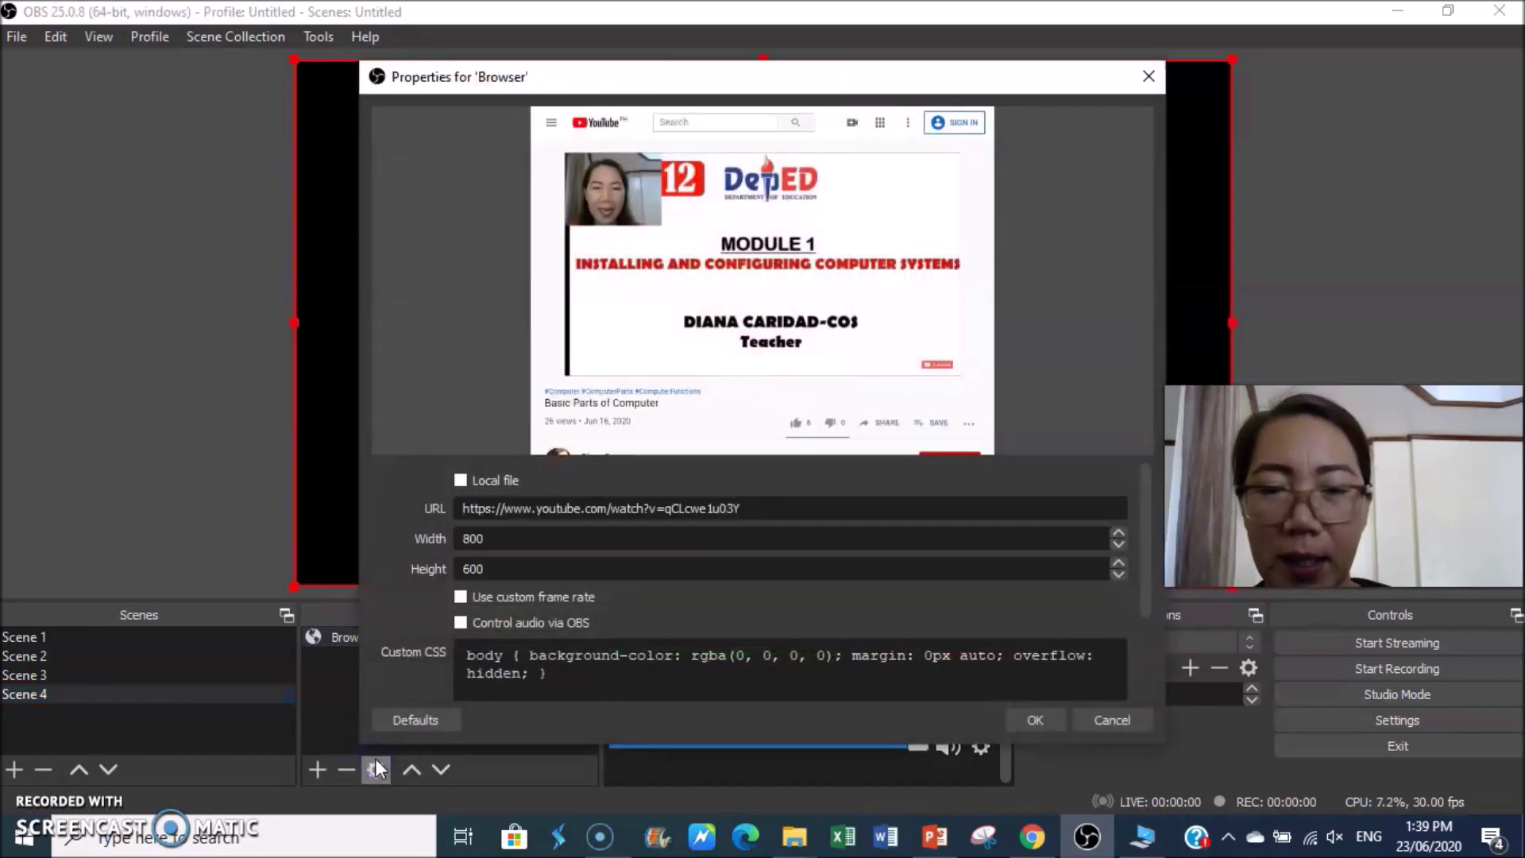
{"action": "scroll", "coordinate": [854, 579], "scroll_direction": "down", "scroll_amount": 2}
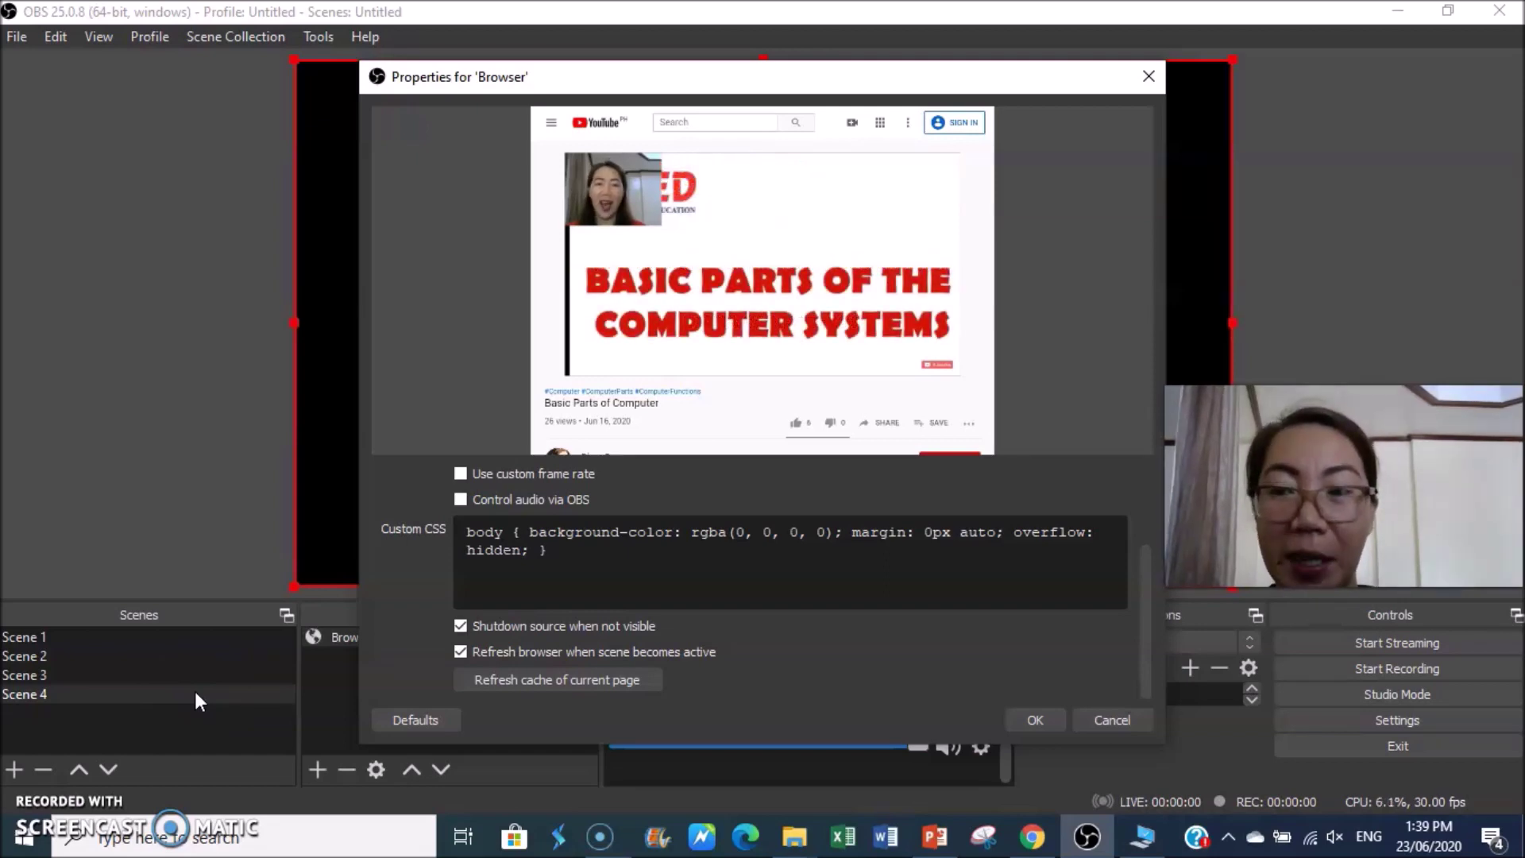
{"action": "left_click", "coordinate": [140, 659]}
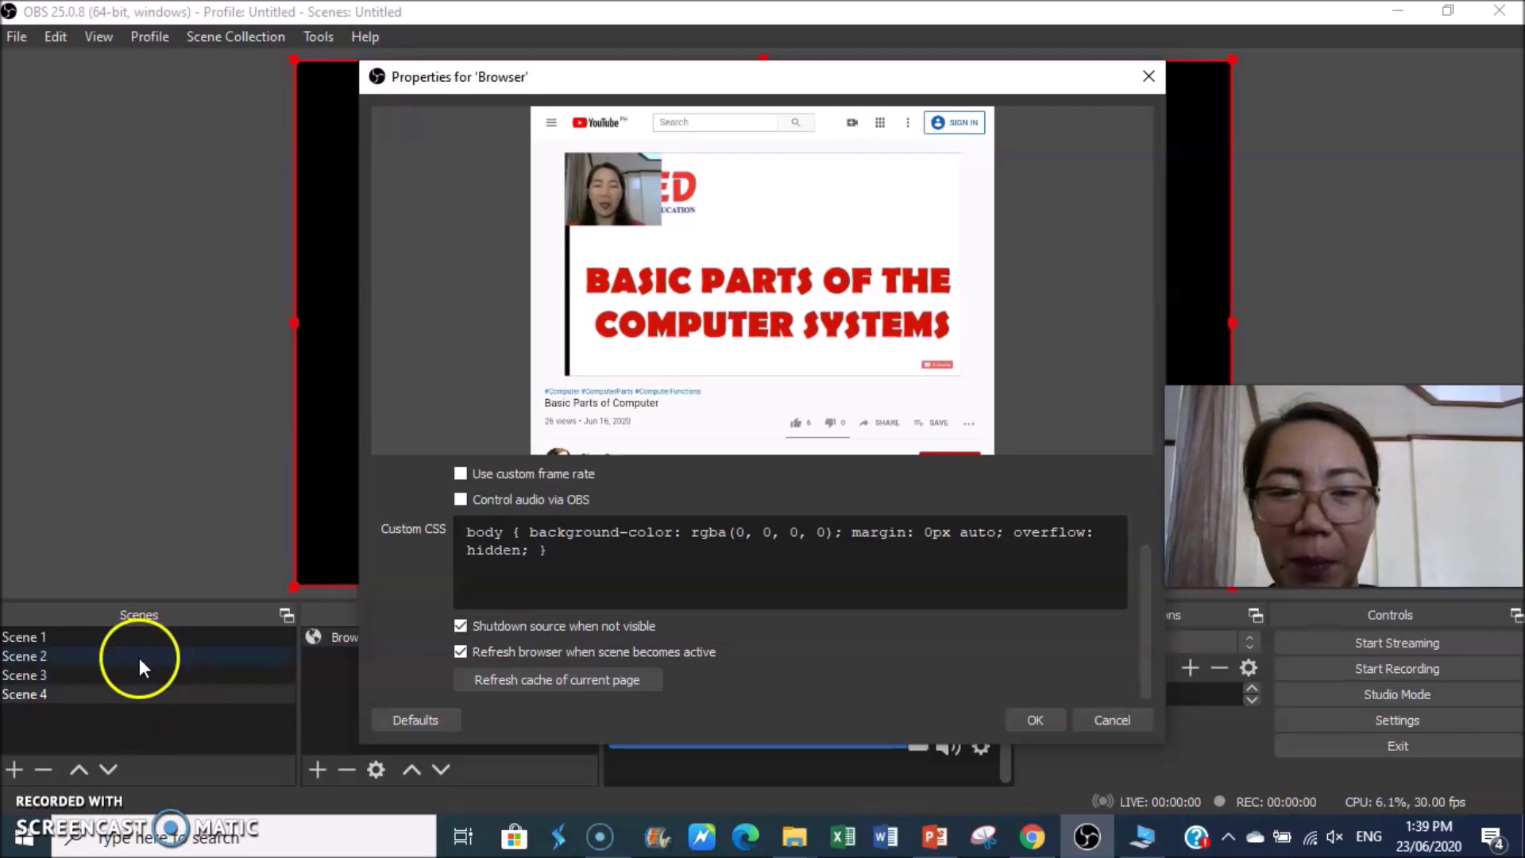
{"action": "left_click", "coordinate": [483, 642]}
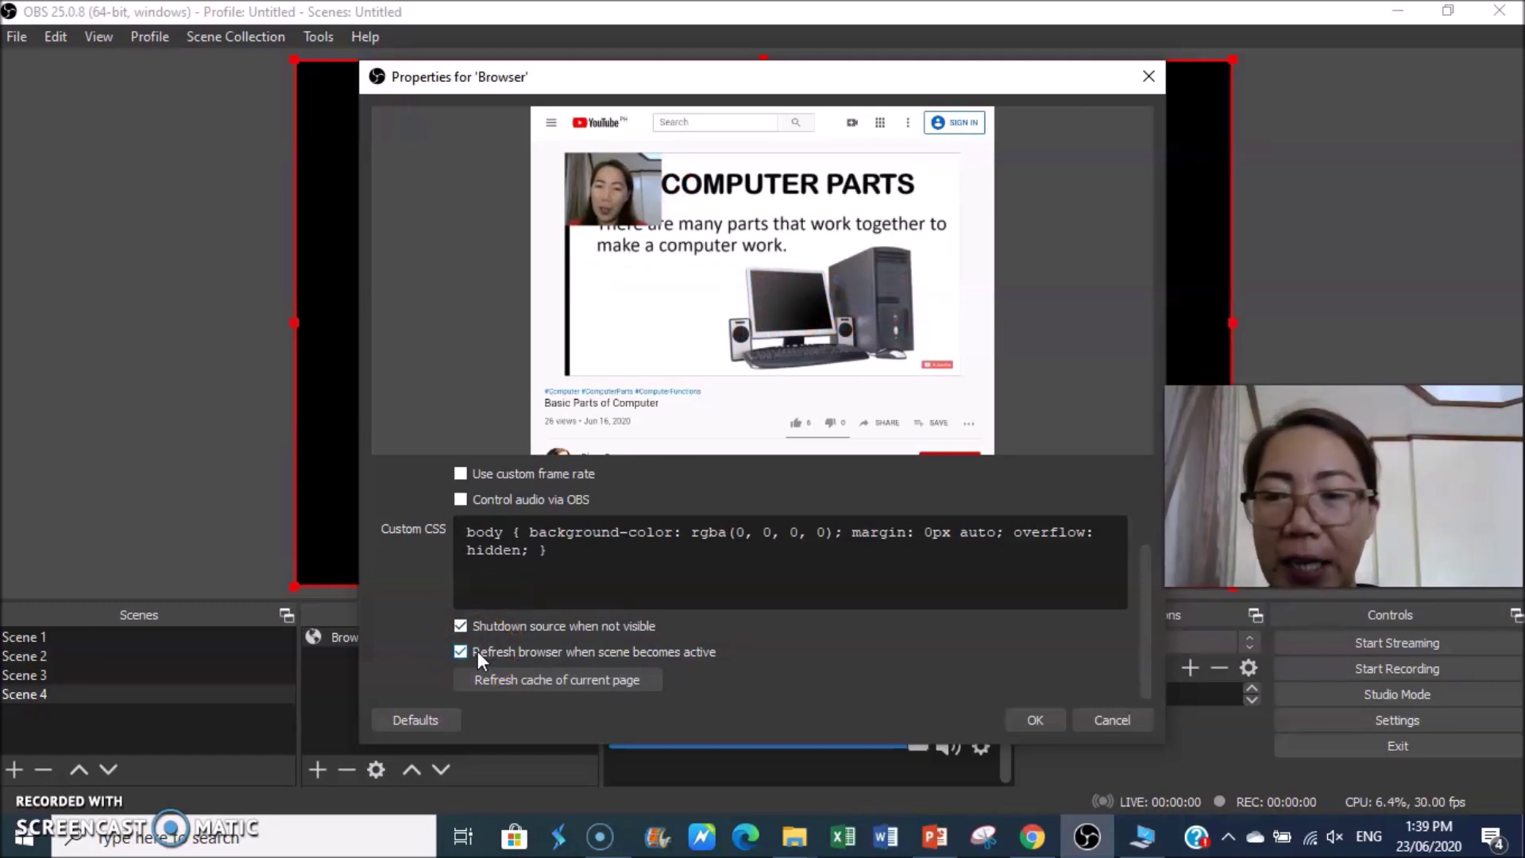
Step: Review the mute and unmute hotkeys for Browser and Desktop Audio, close the settings, and test the volume-up and volume-mute keys
{"action": "left_click", "coordinate": [1366, 720]}
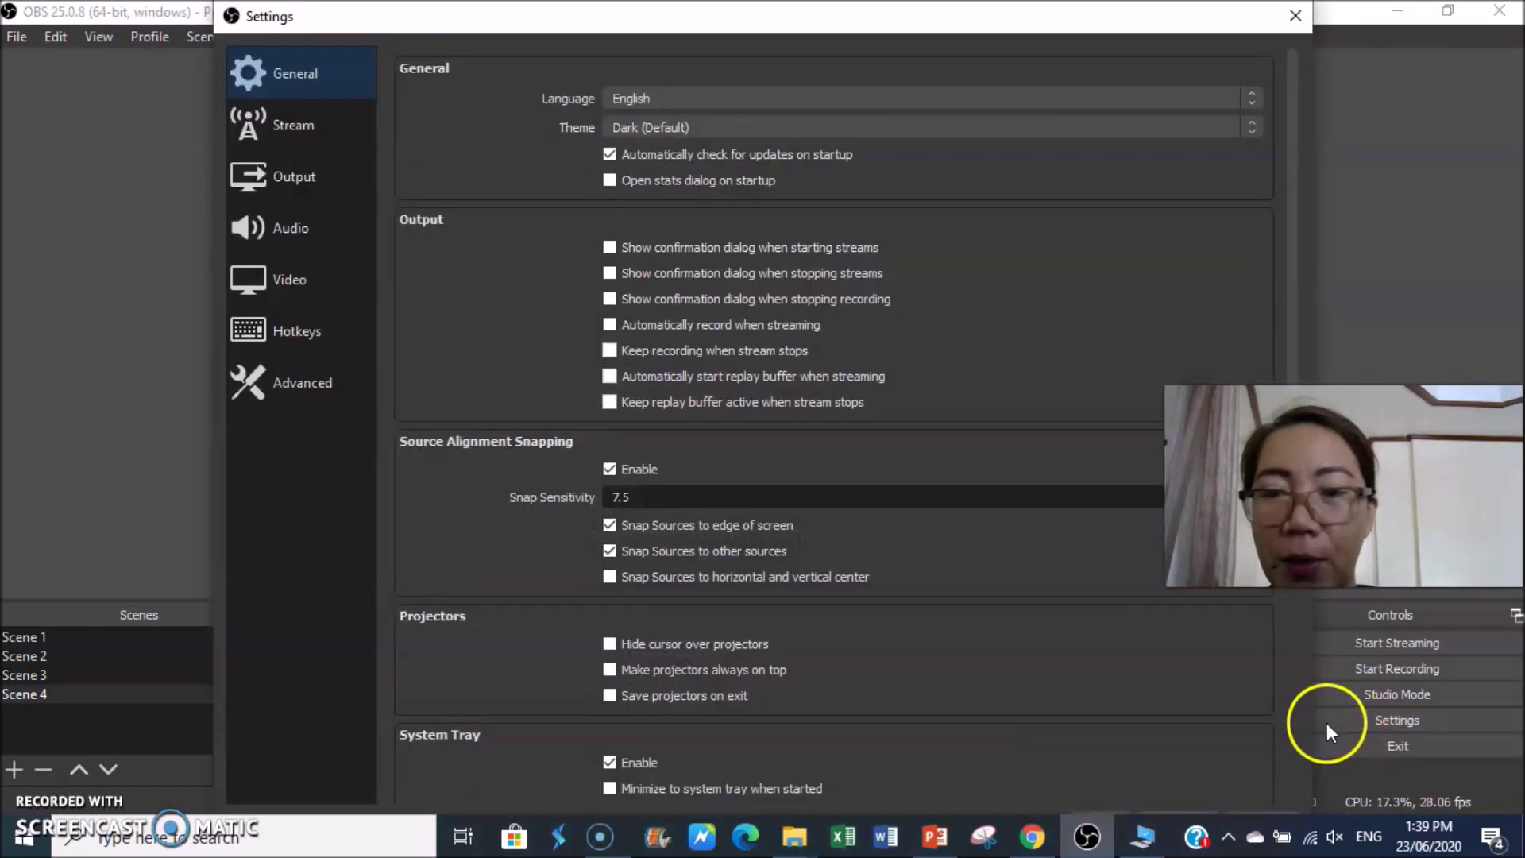
{"action": "scroll", "coordinate": [522, 378], "scroll_direction": "down", "scroll_amount": 12}
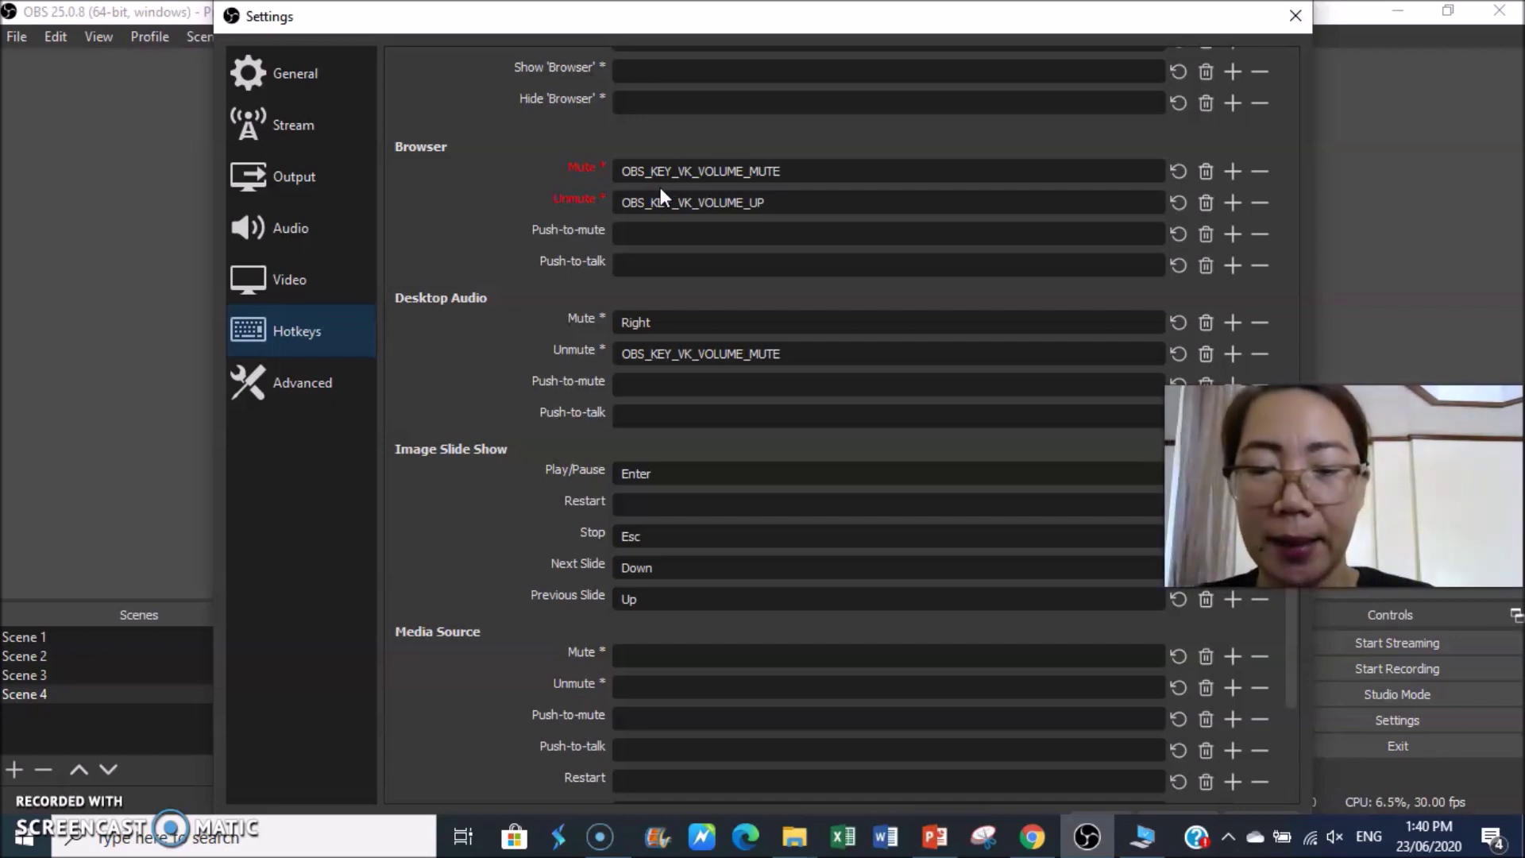
{"action": "left_click", "coordinate": [669, 221]}
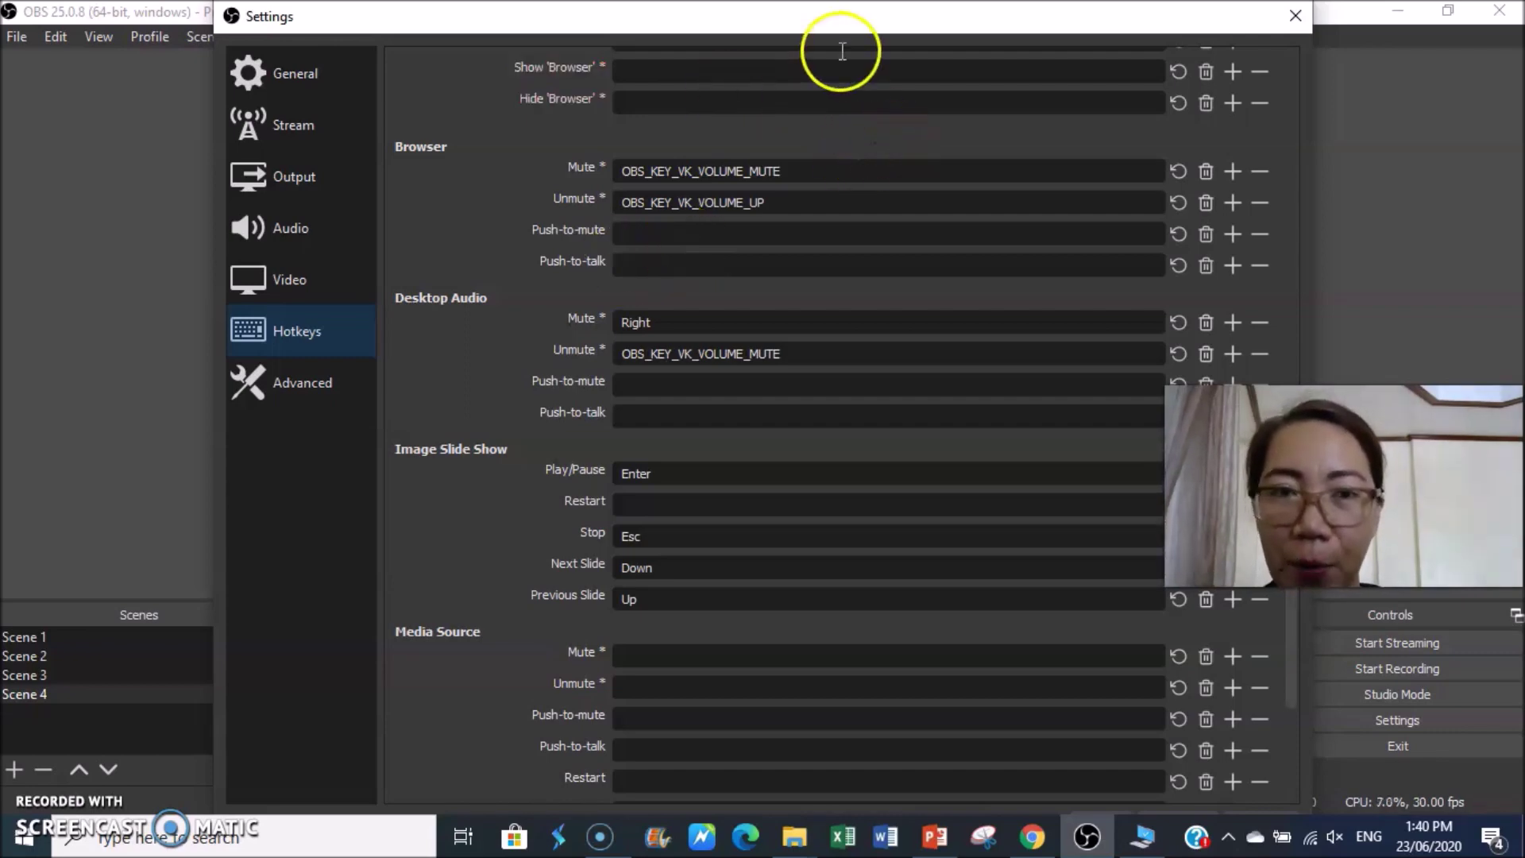
{"action": "left_click_drag", "start_coordinate": [832, 18], "coordinate": [599, 24]}
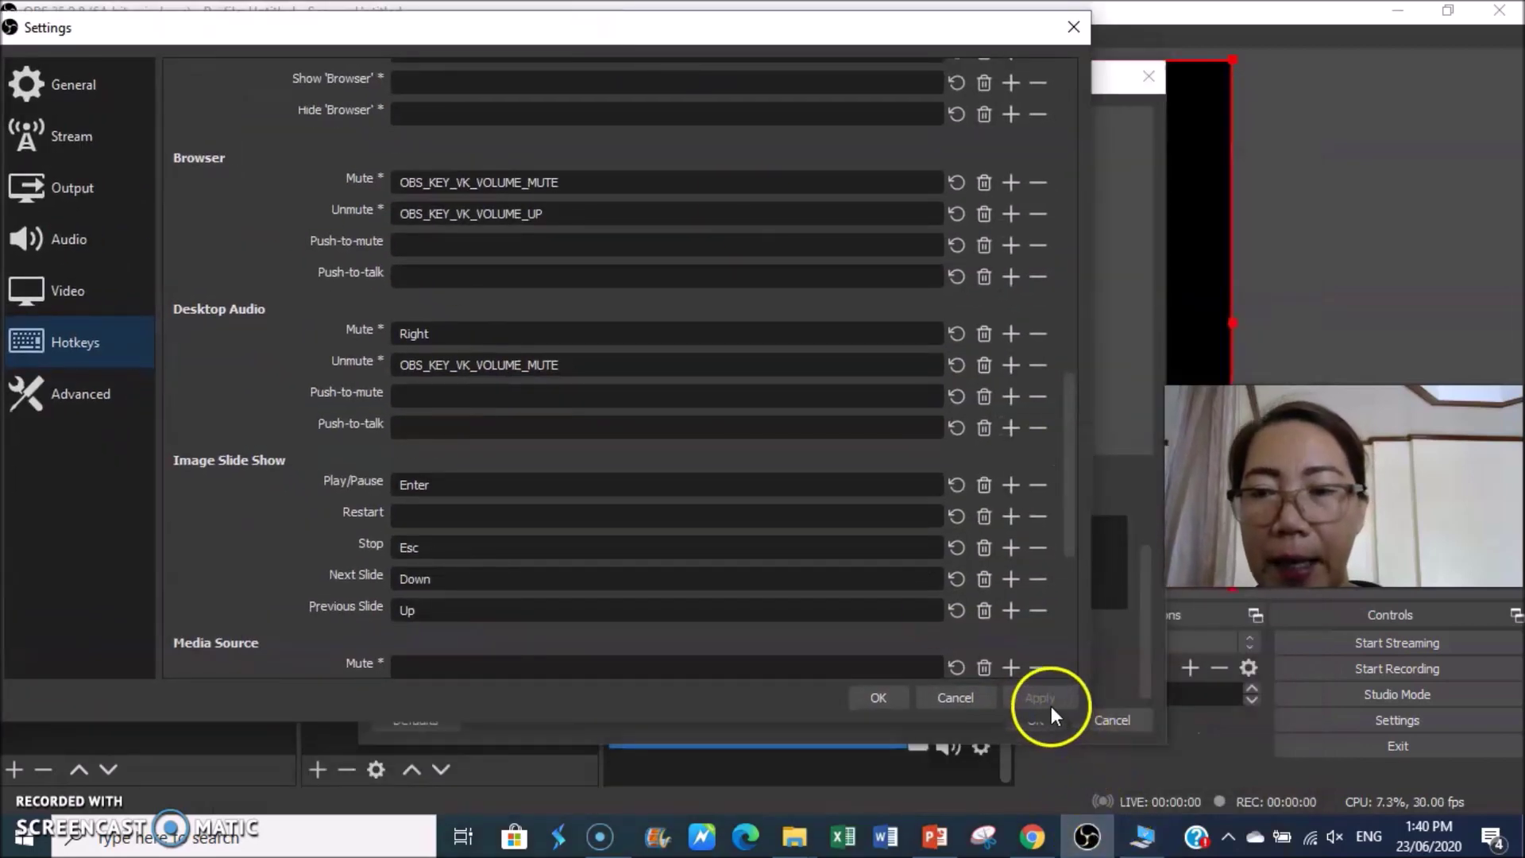
{"action": "left_click", "coordinate": [879, 700]}
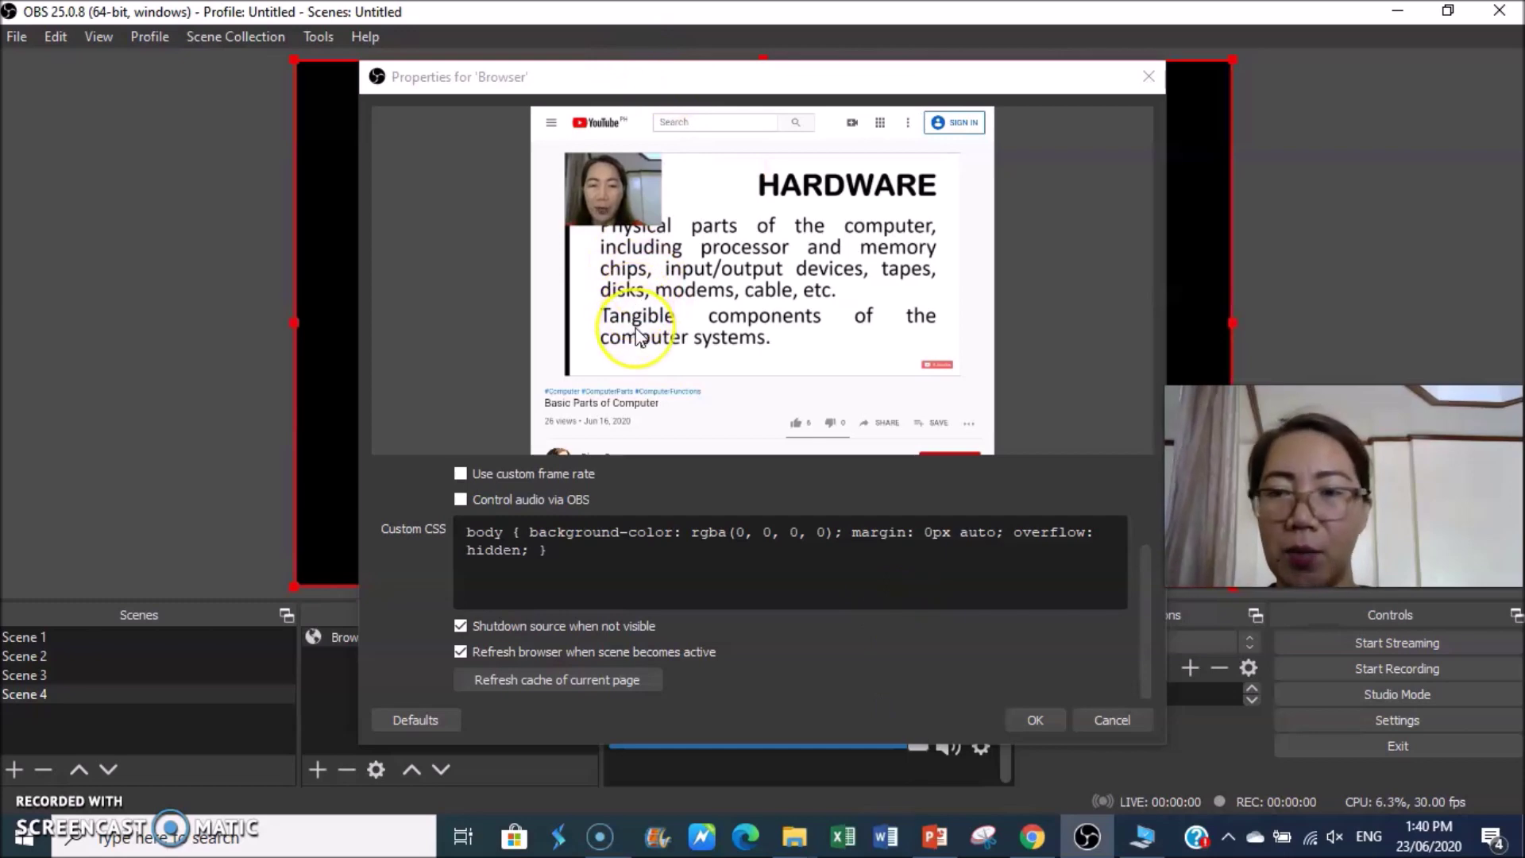
{"action": "key", "text": "XF86AudioRaiseVolume"}
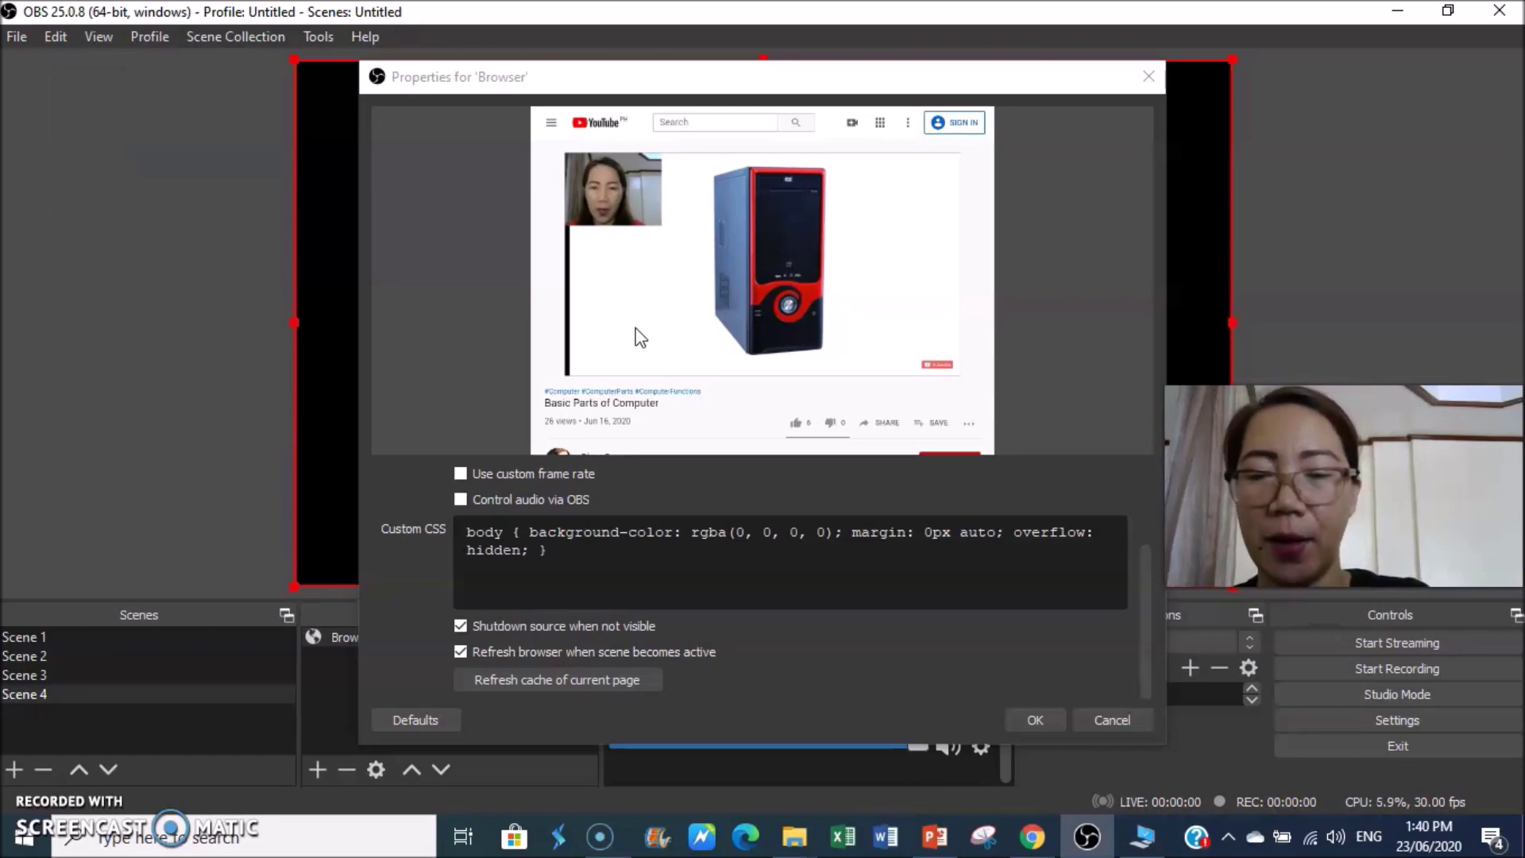
{"action": "key", "text": "XF86AudioMute"}
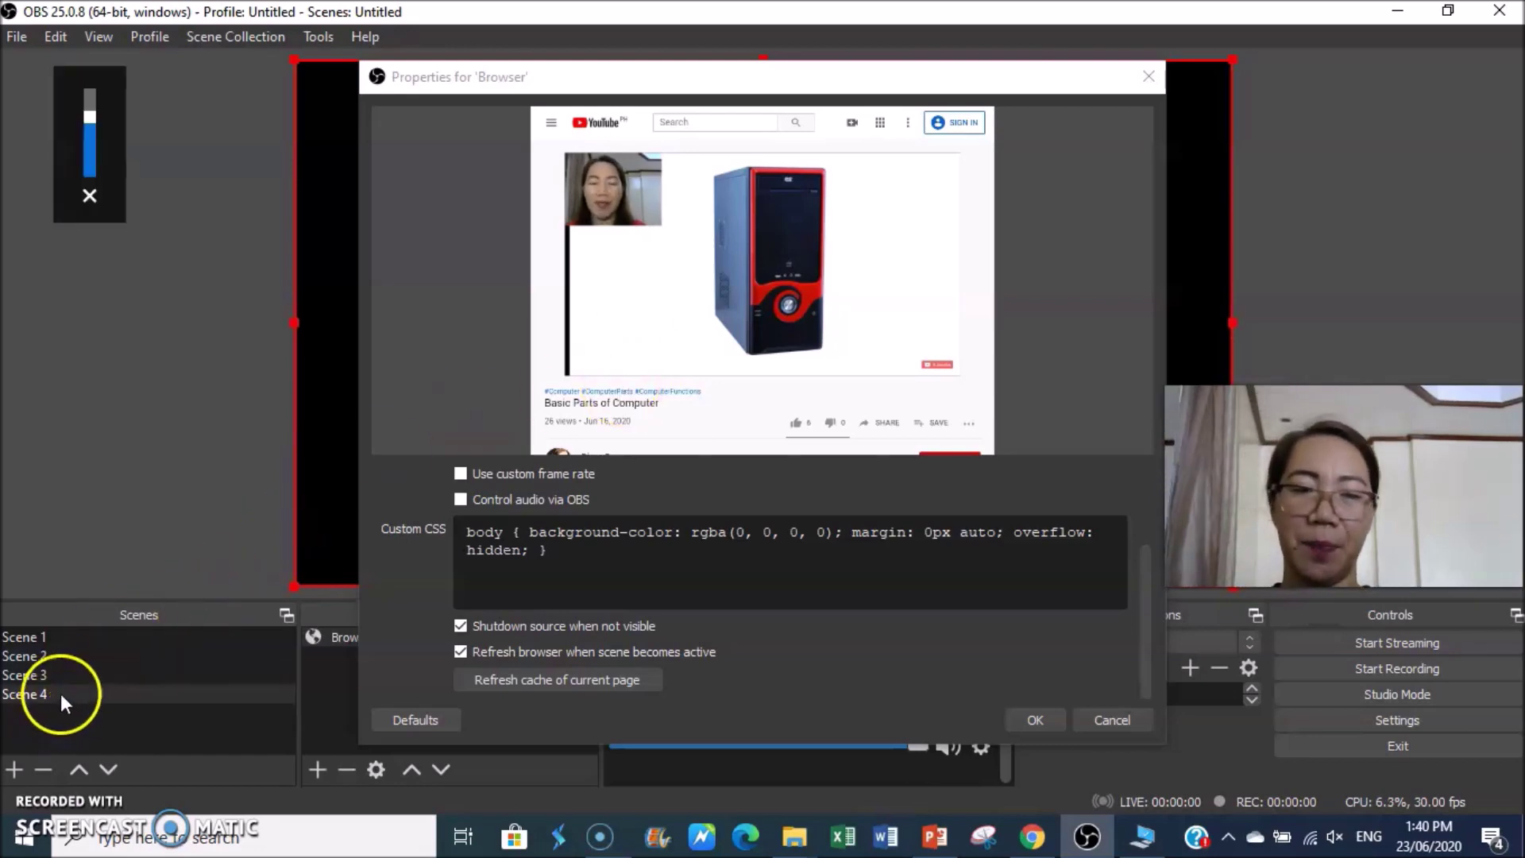
Step: Close the Browser source's properties and show Scenes 1 through 4 in turn
{"action": "left_click", "coordinate": [62, 639]}
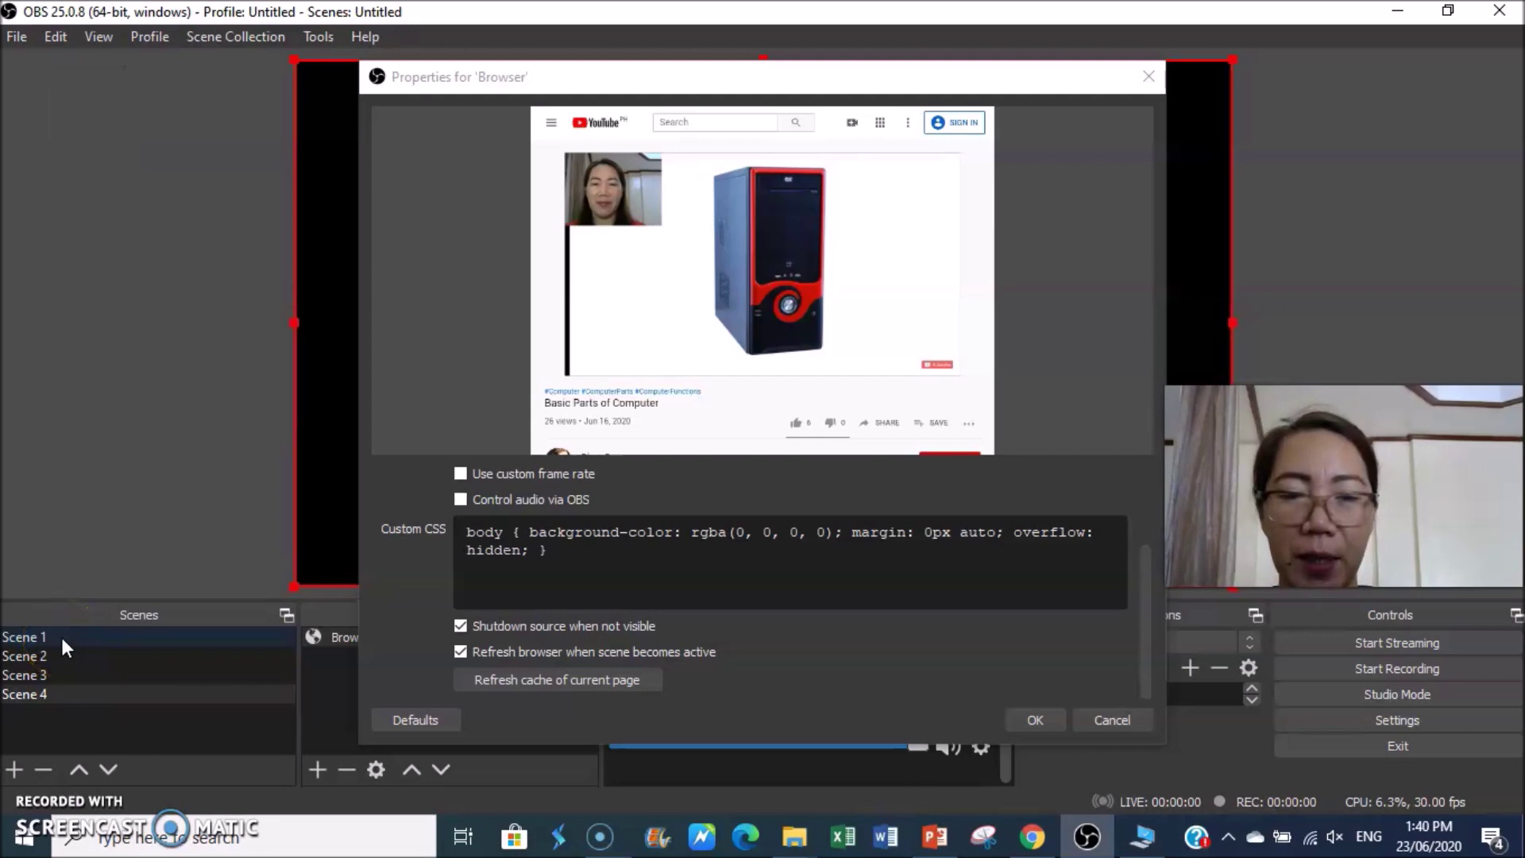
{"action": "left_click", "coordinate": [60, 634]}
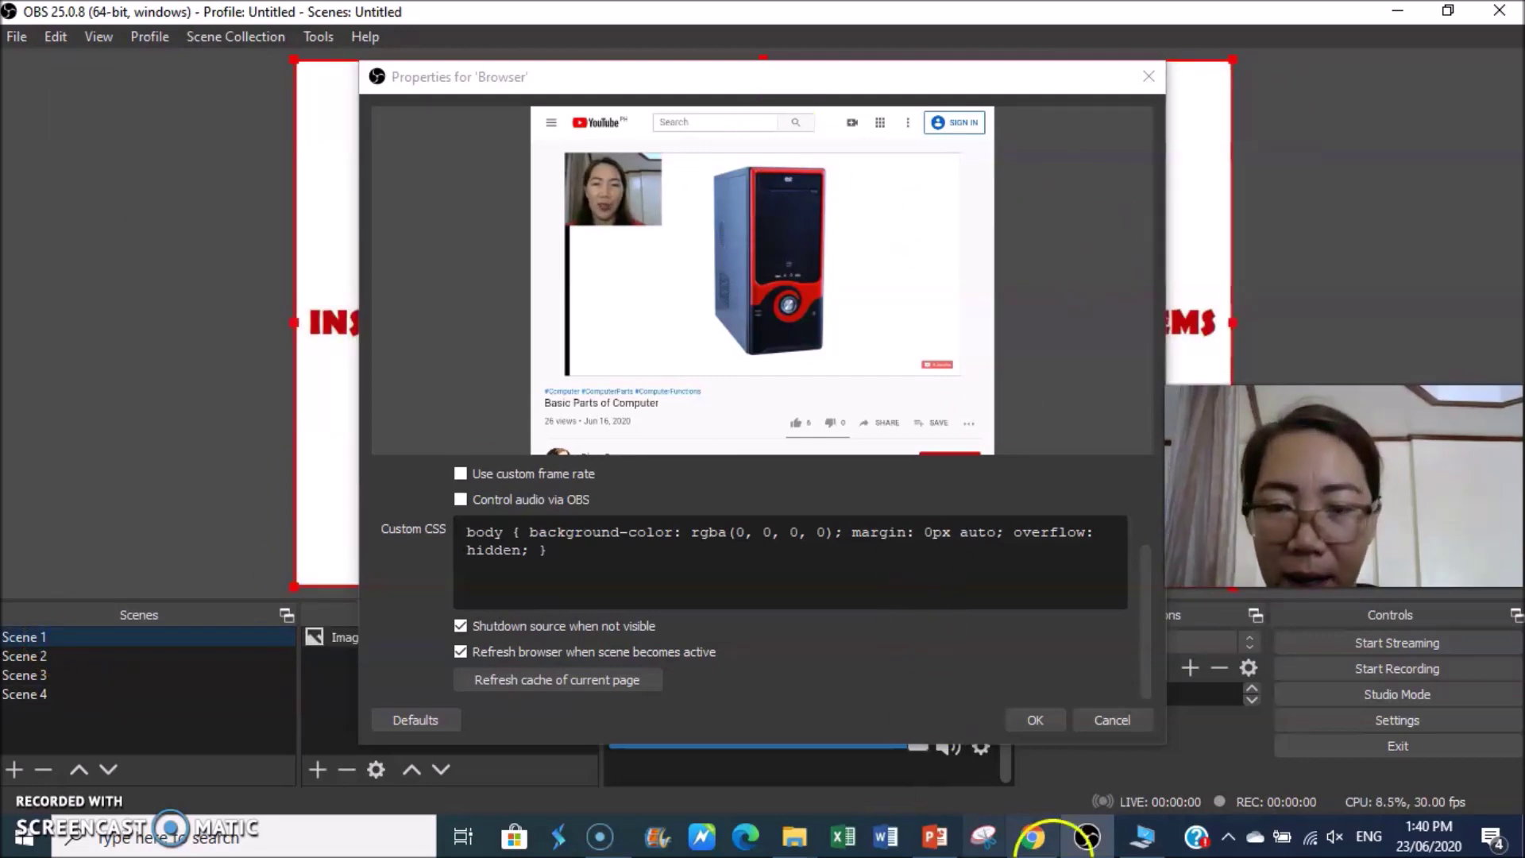
{"action": "left_click", "coordinate": [1040, 717]}
{"action": "left_click", "coordinate": [61, 635]}
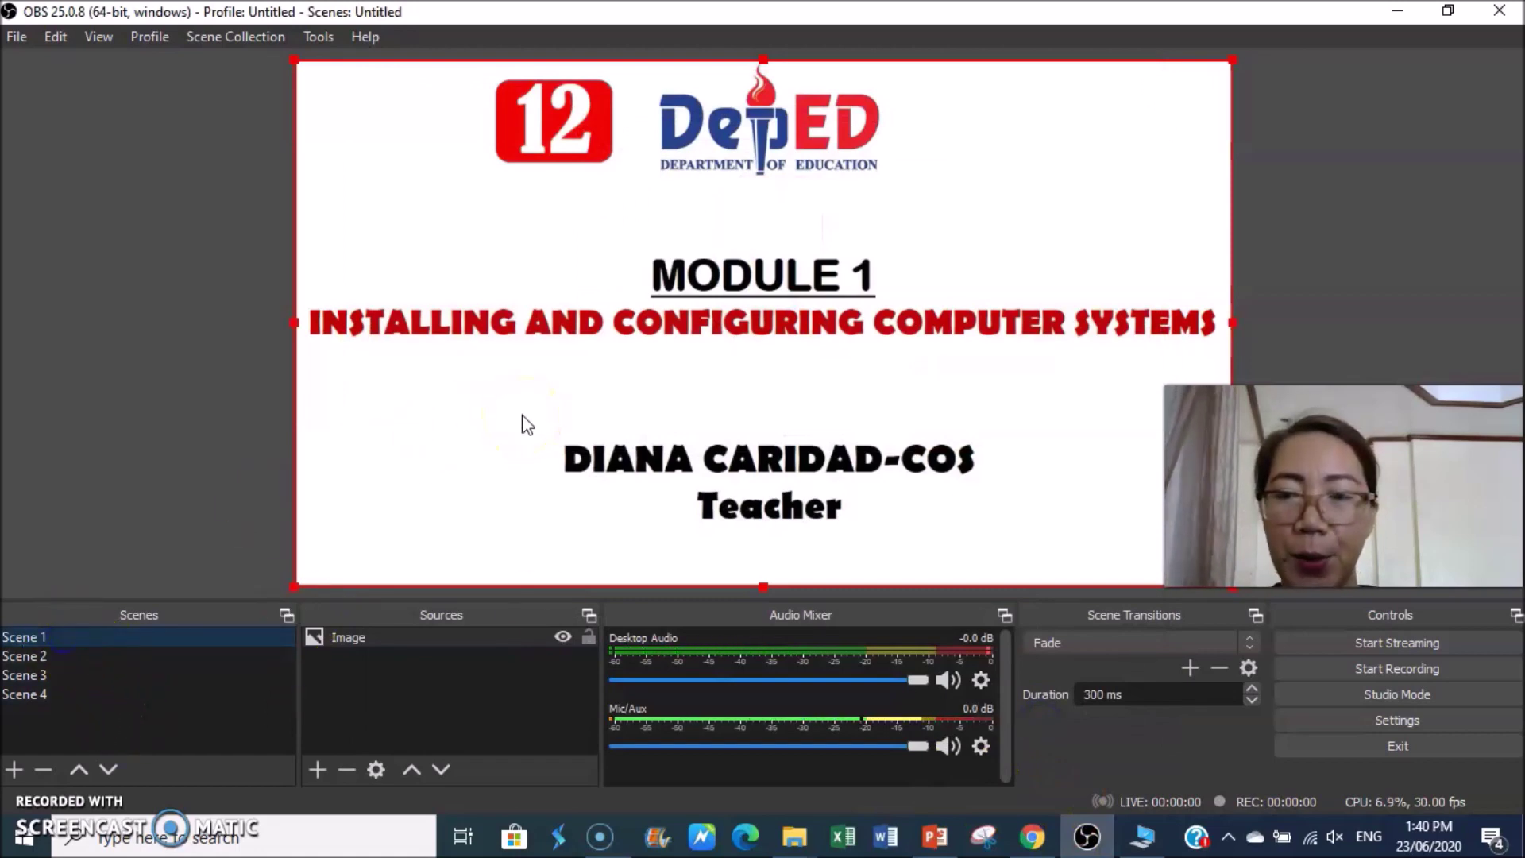
{"action": "left_click", "coordinate": [33, 656]}
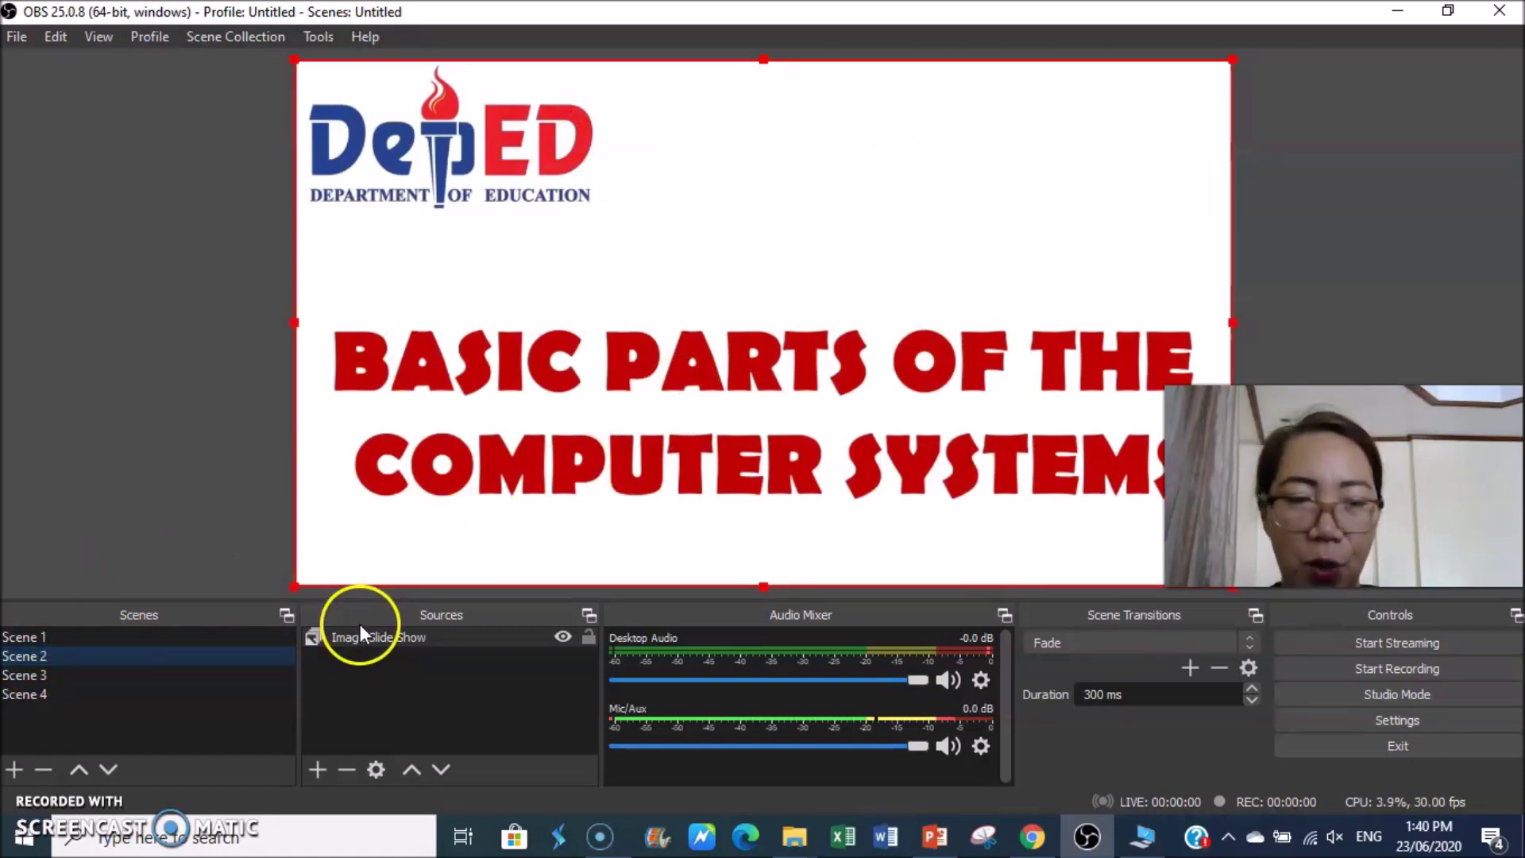
{"action": "left_click", "coordinate": [30, 677]}
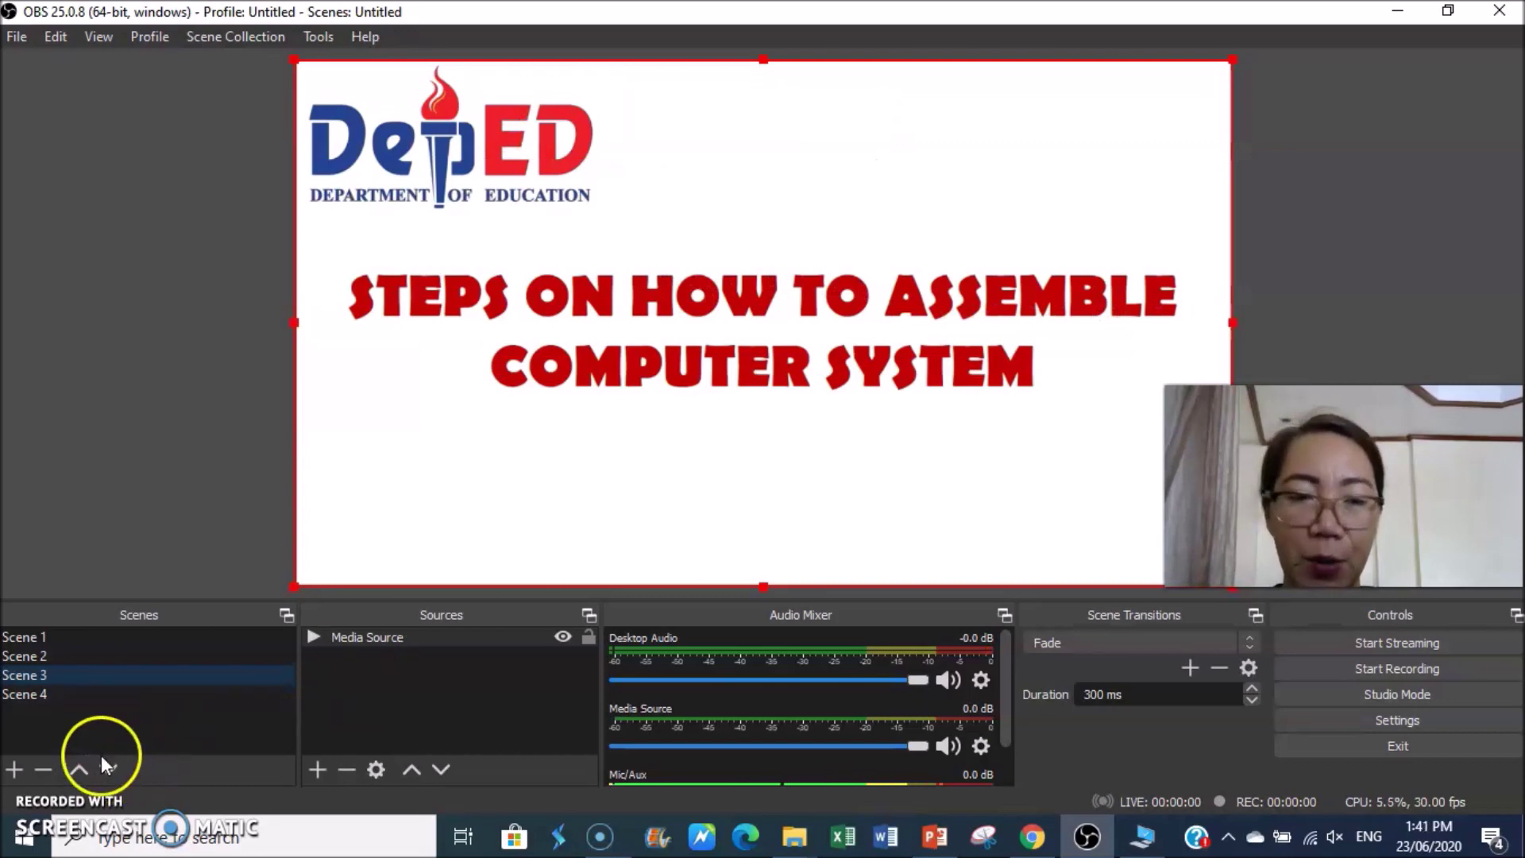
{"action": "left_click", "coordinate": [30, 692]}
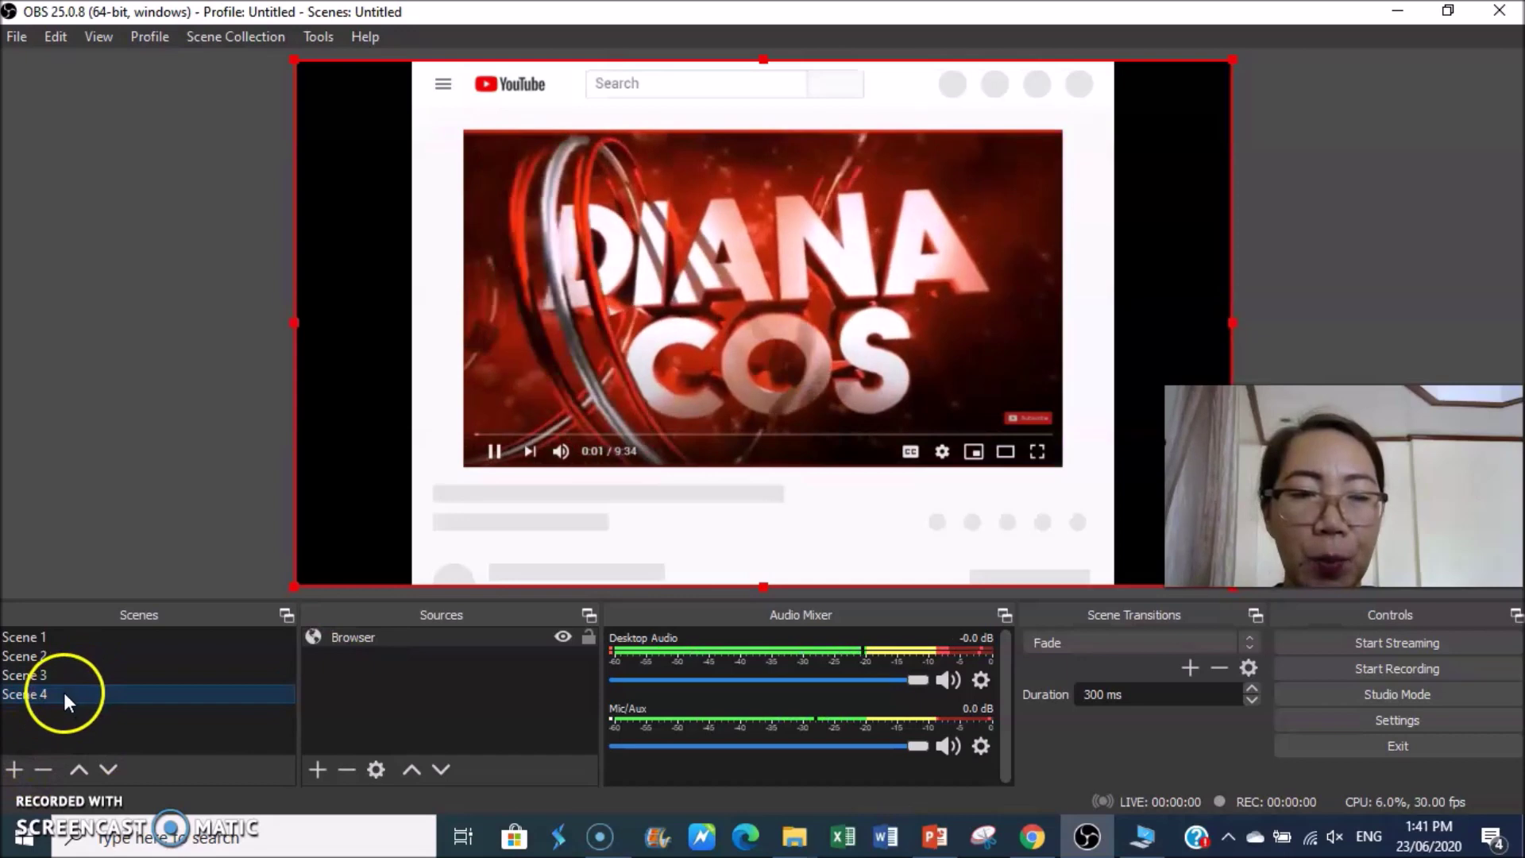
Step: Add a new scene named Scene 5
{"action": "left_click", "coordinate": [14, 769]}
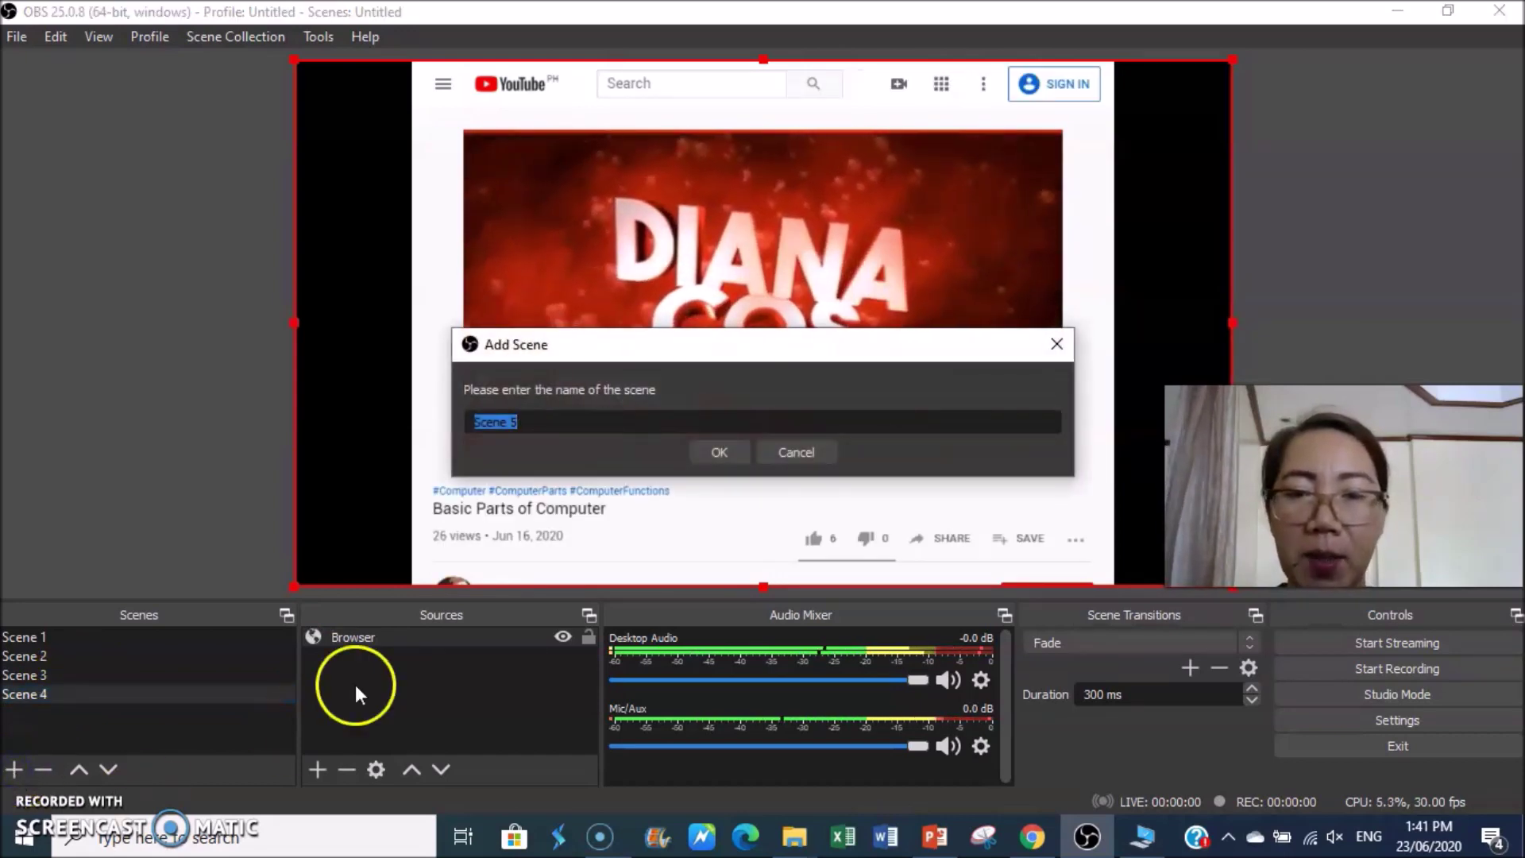
{"action": "left_click", "coordinate": [717, 452]}
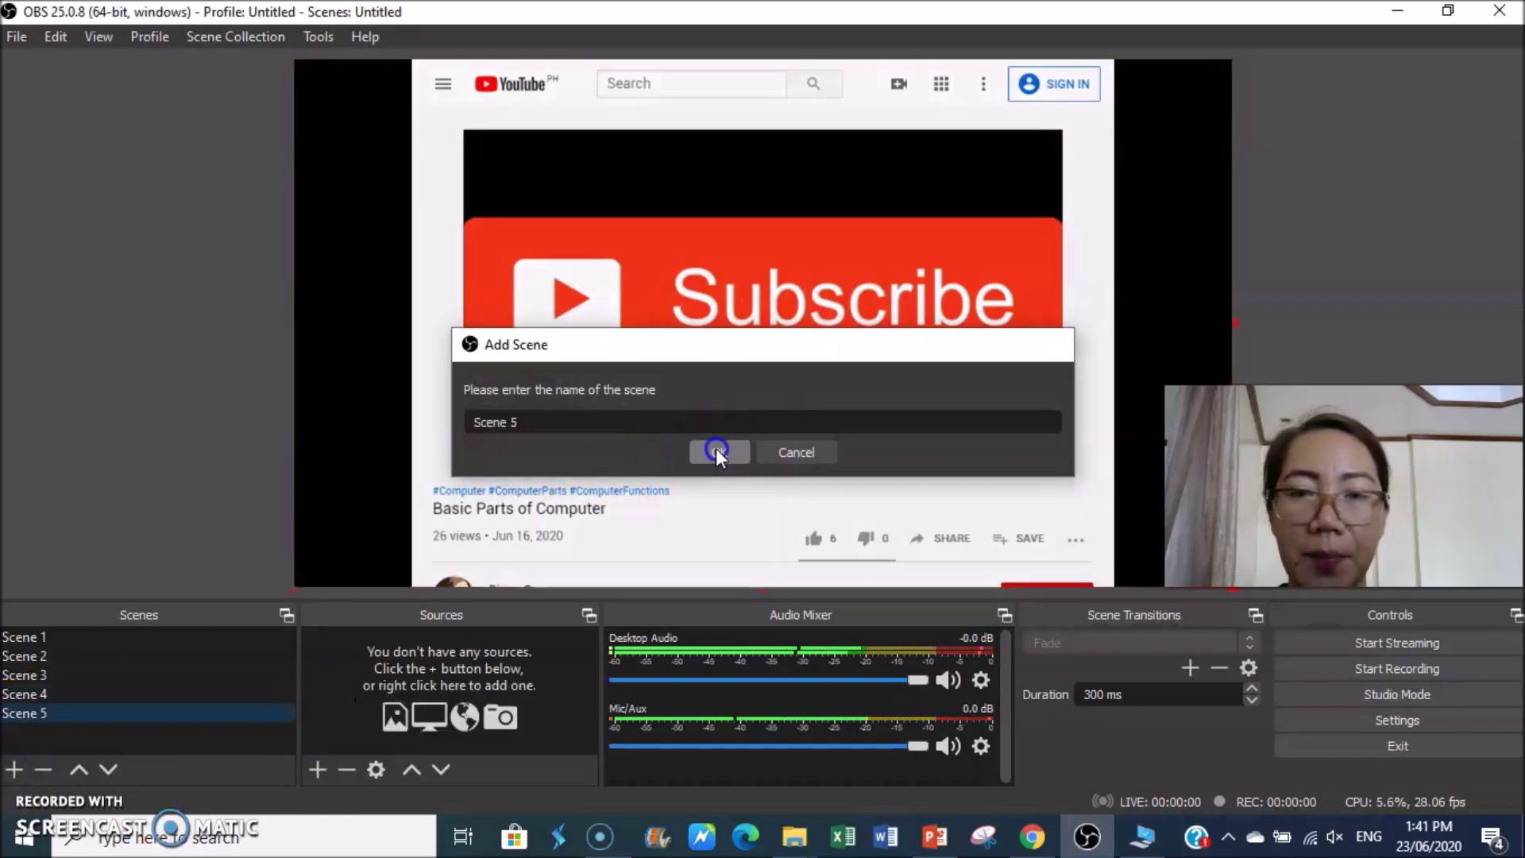
{"action": "left_click", "coordinate": [716, 448]}
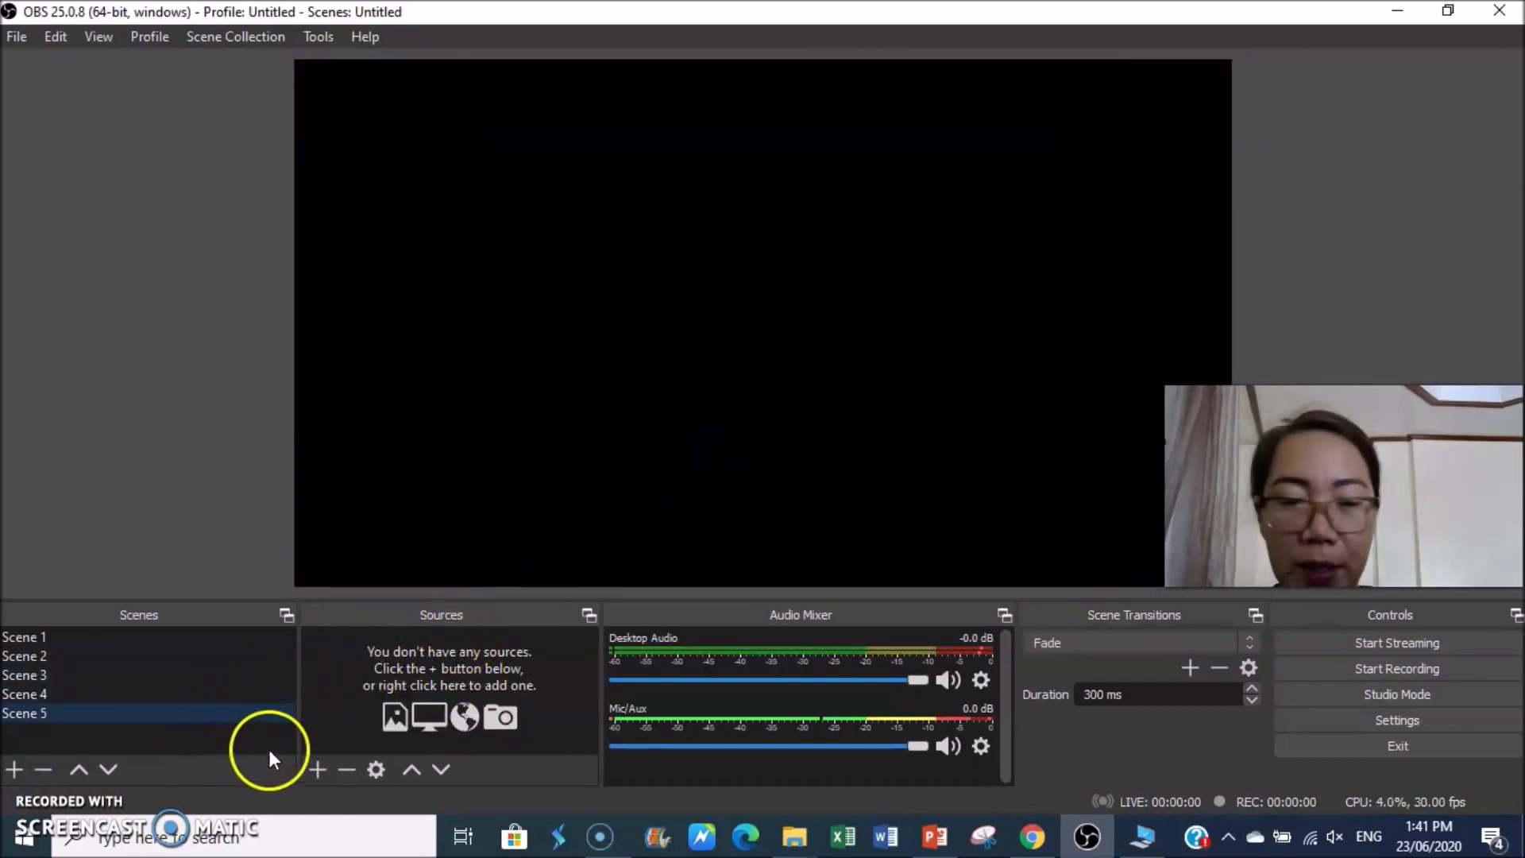
Step: Add a new Video Capture Device source to Scene 5, keeping its default properties
{"action": "left_click", "coordinate": [318, 769]}
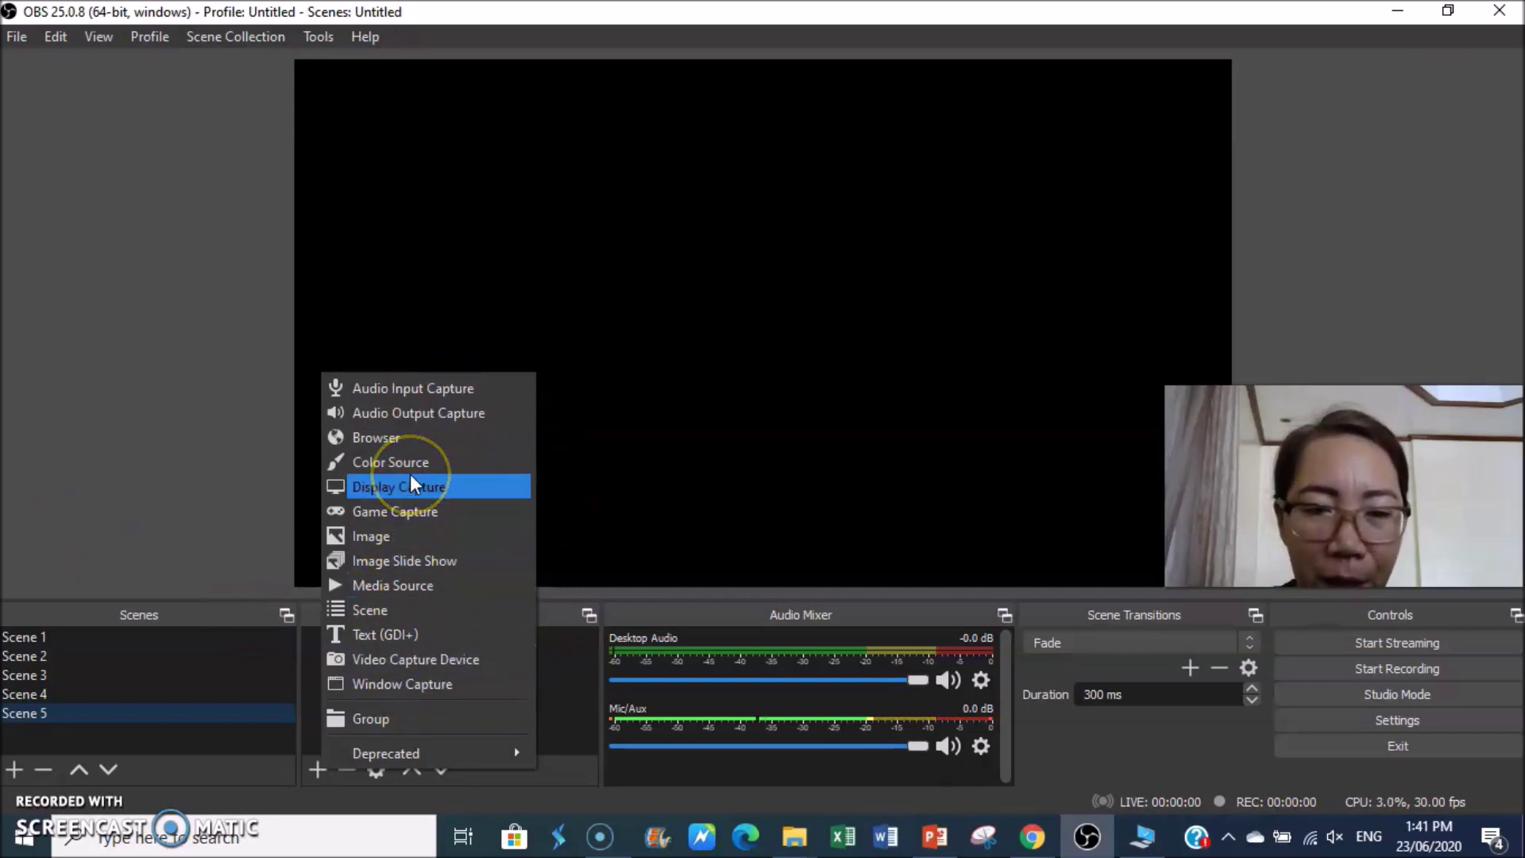
{"action": "left_click", "coordinate": [394, 659]}
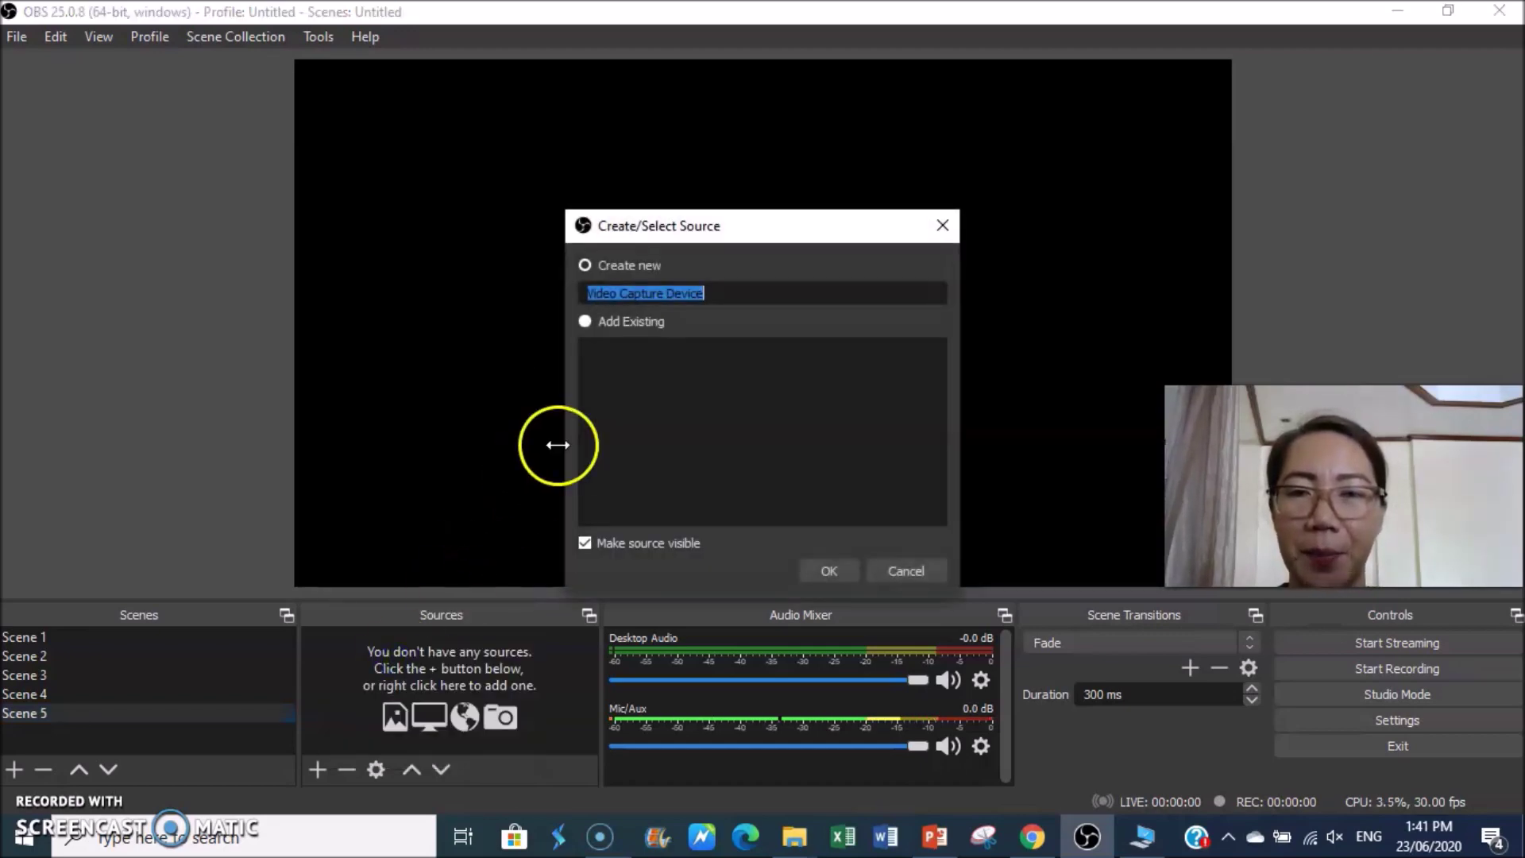
{"action": "left_click", "coordinate": [831, 574]}
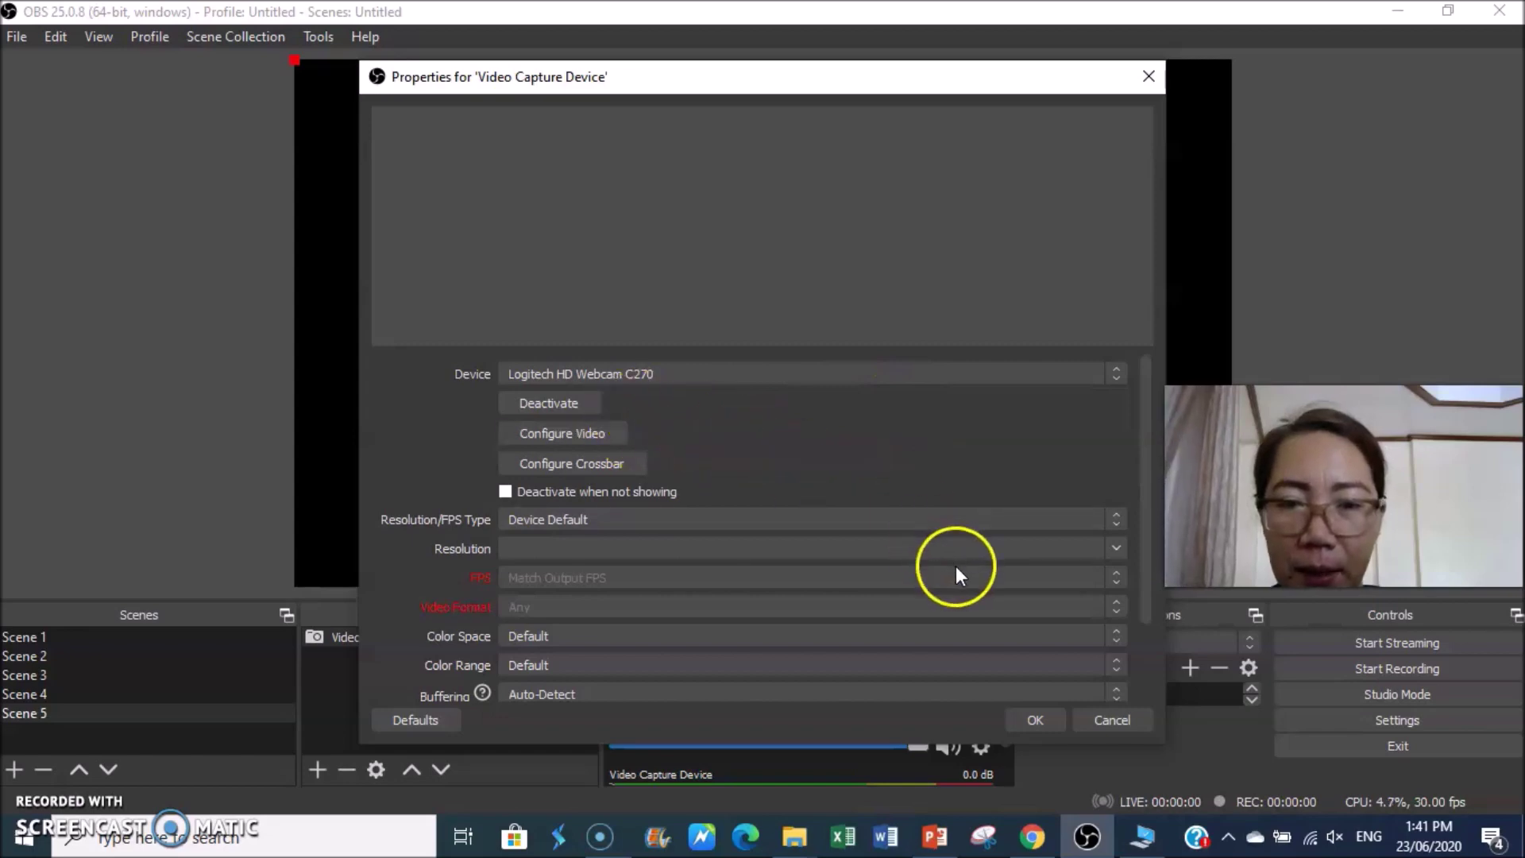
{"action": "scroll", "coordinate": [956, 574], "scroll_direction": "down", "scroll_amount": 2}
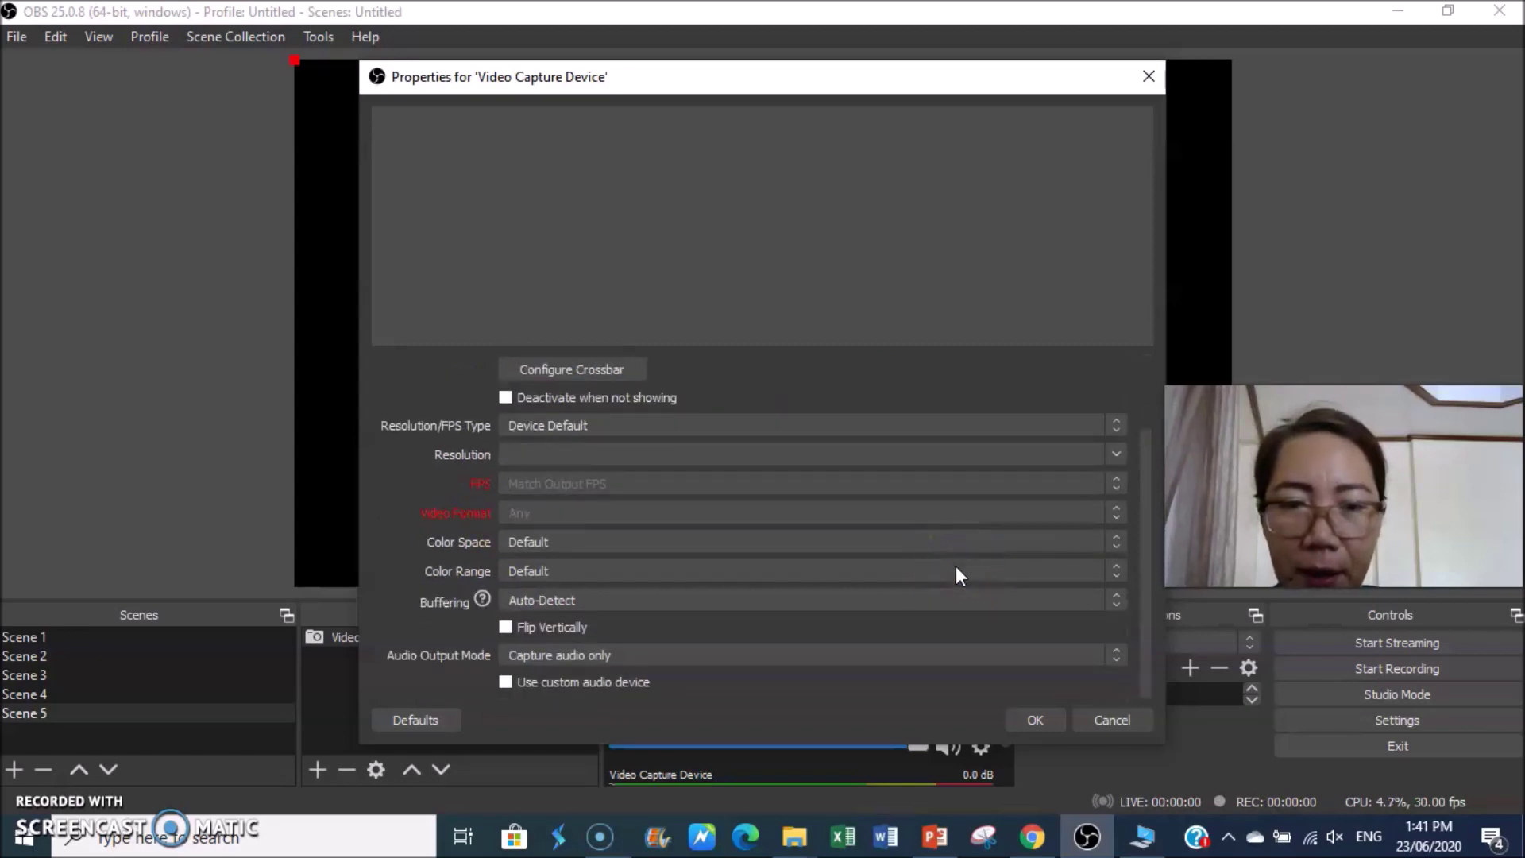
{"action": "left_click", "coordinate": [1034, 720]}
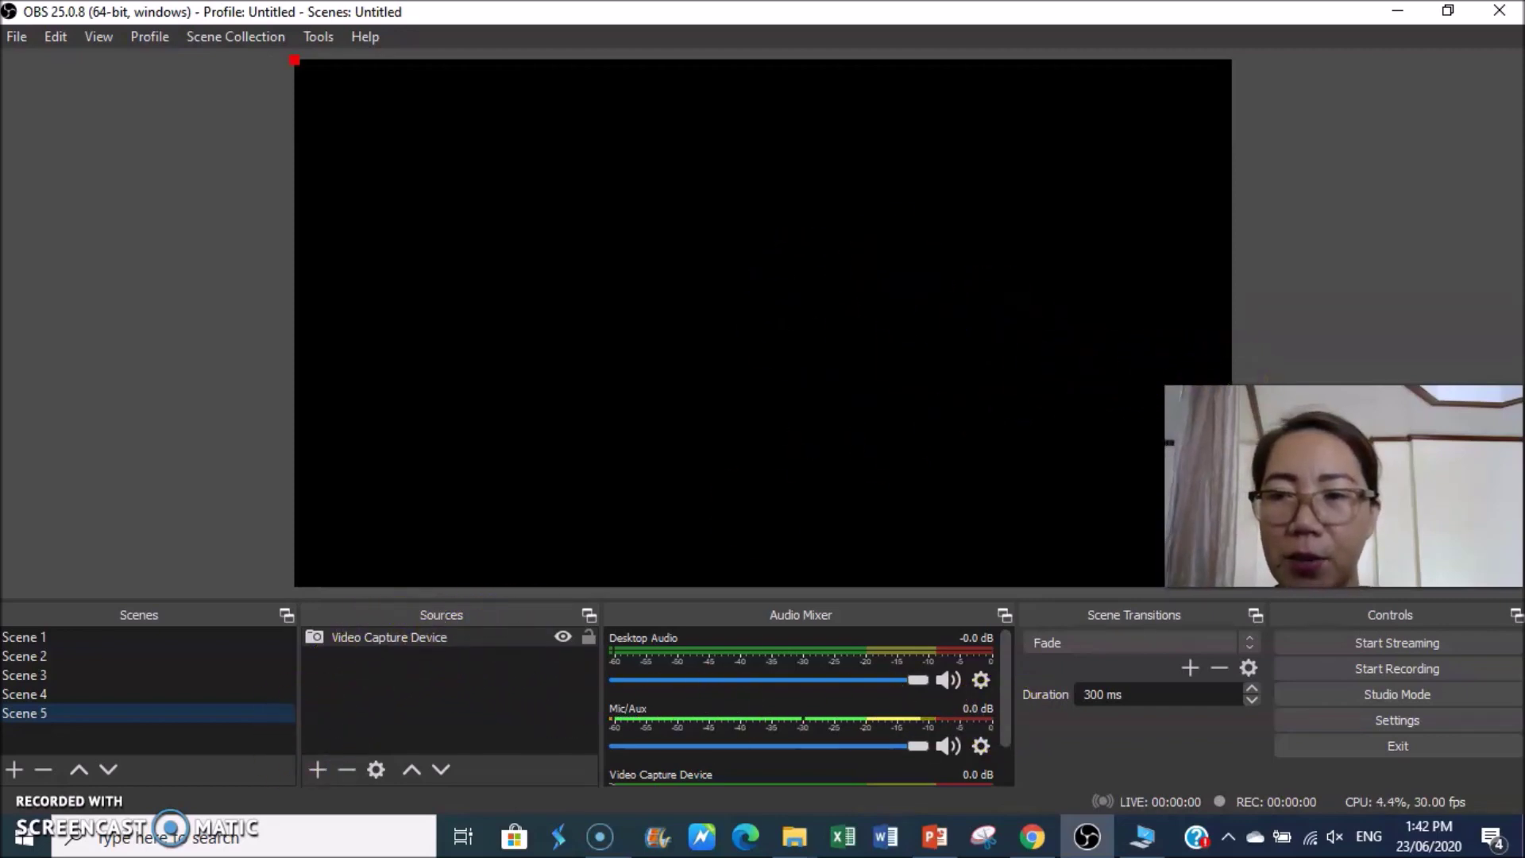
{"action": "key", "text": "alt+p"}
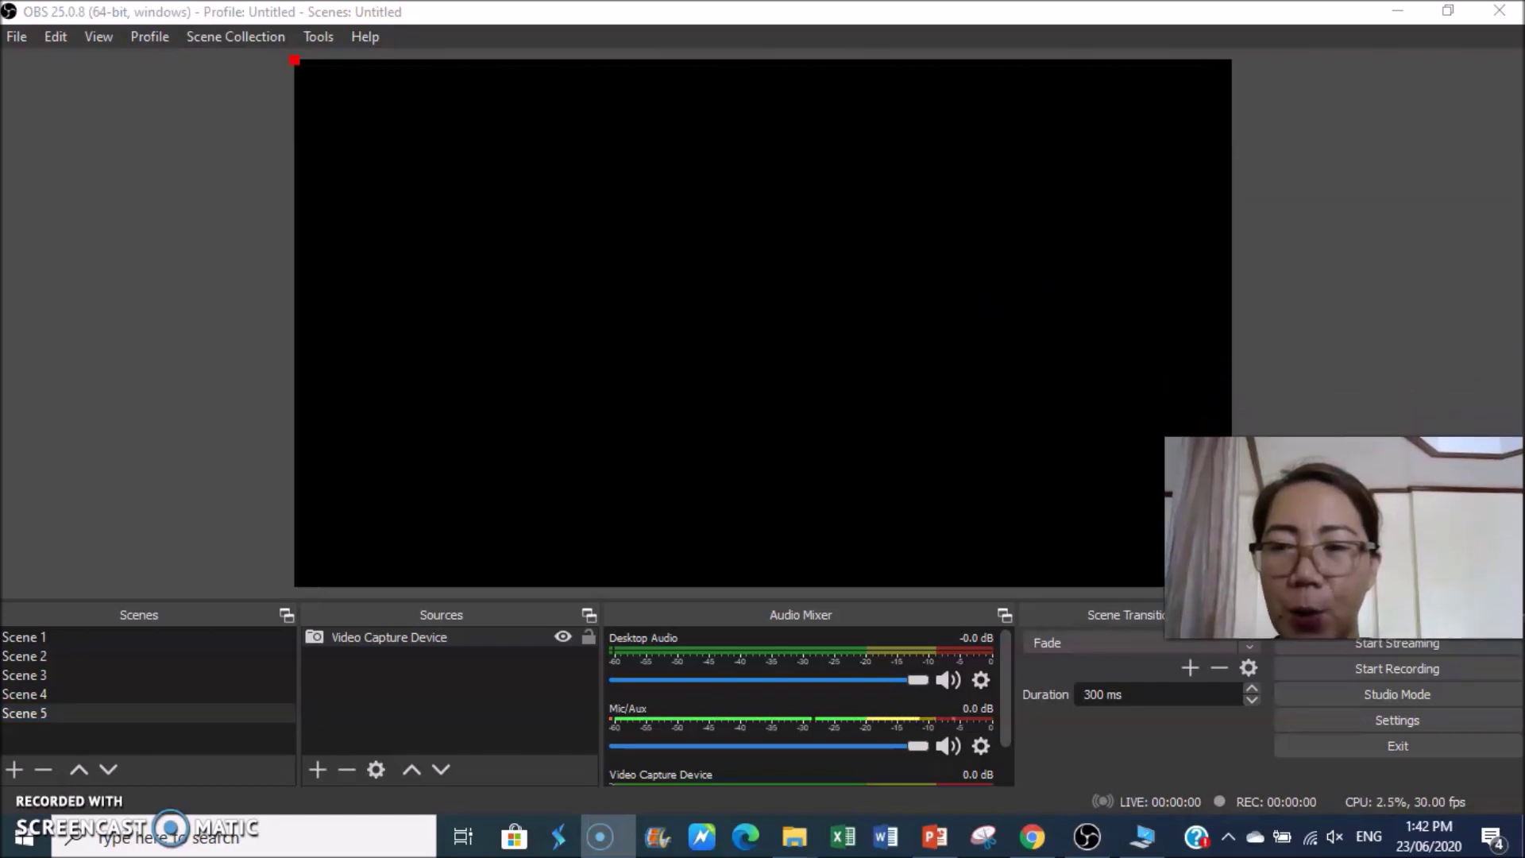
Step: Change the Video Capture Device source's device to HP TrueVision HD Camera
{"action": "left_click", "coordinate": [385, 638]}
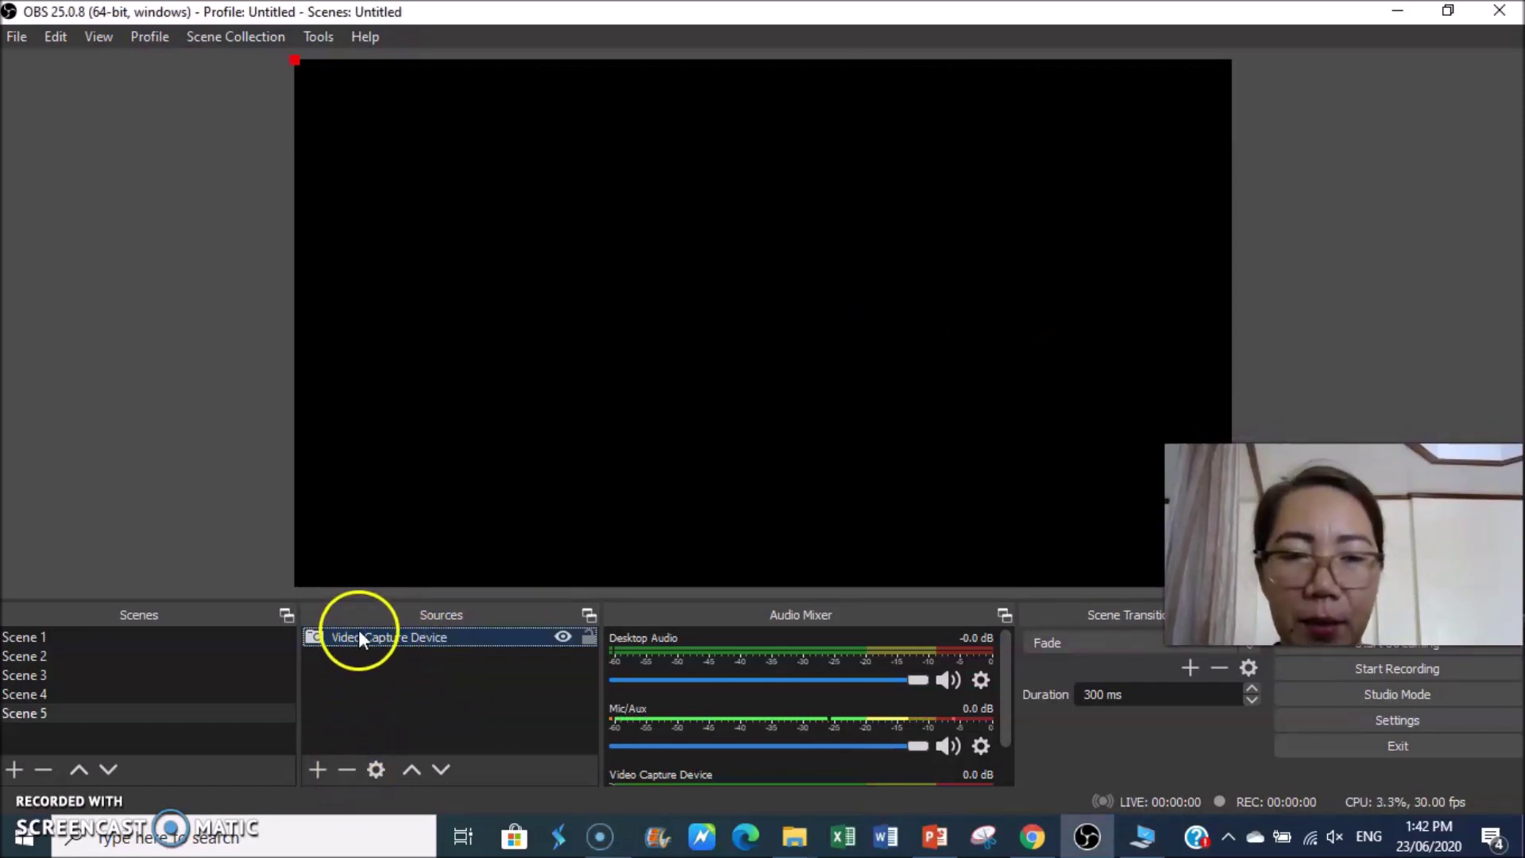
{"action": "left_click", "coordinate": [377, 770]}
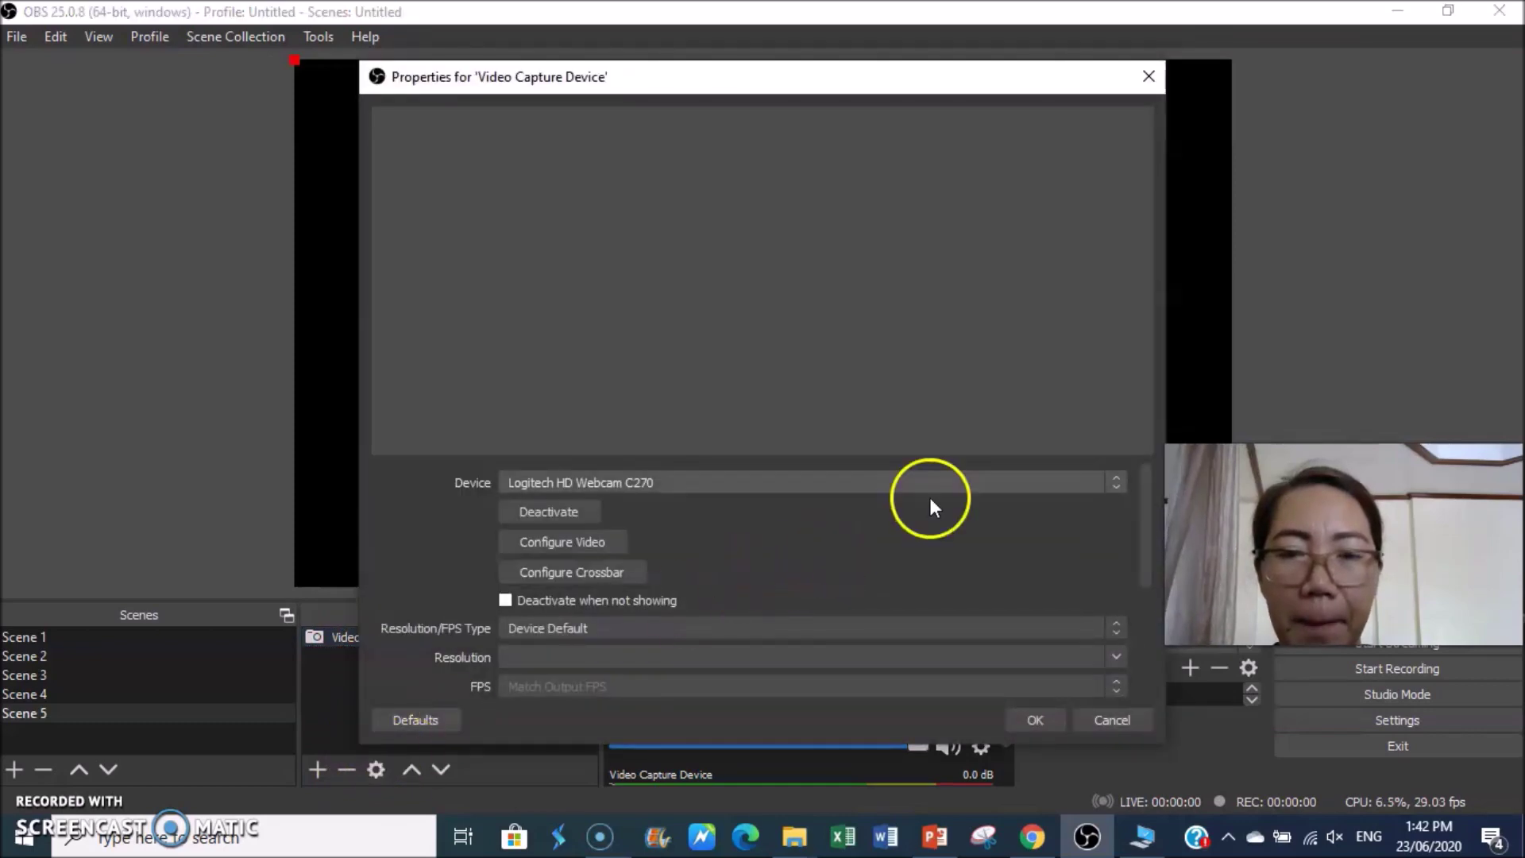
{"action": "left_click", "coordinate": [1115, 489]}
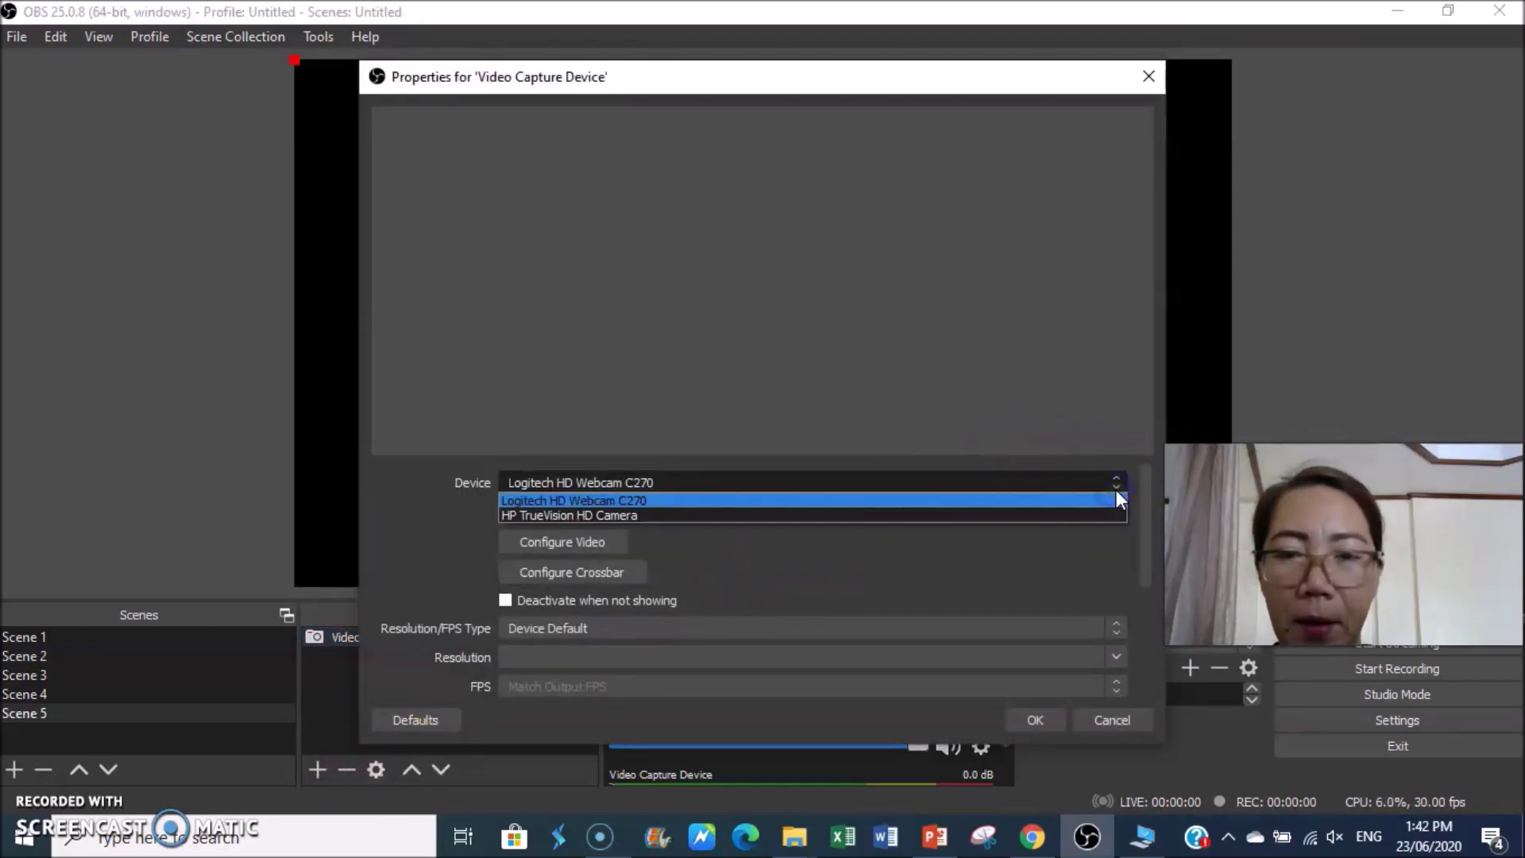
{"action": "left_click", "coordinate": [1071, 518]}
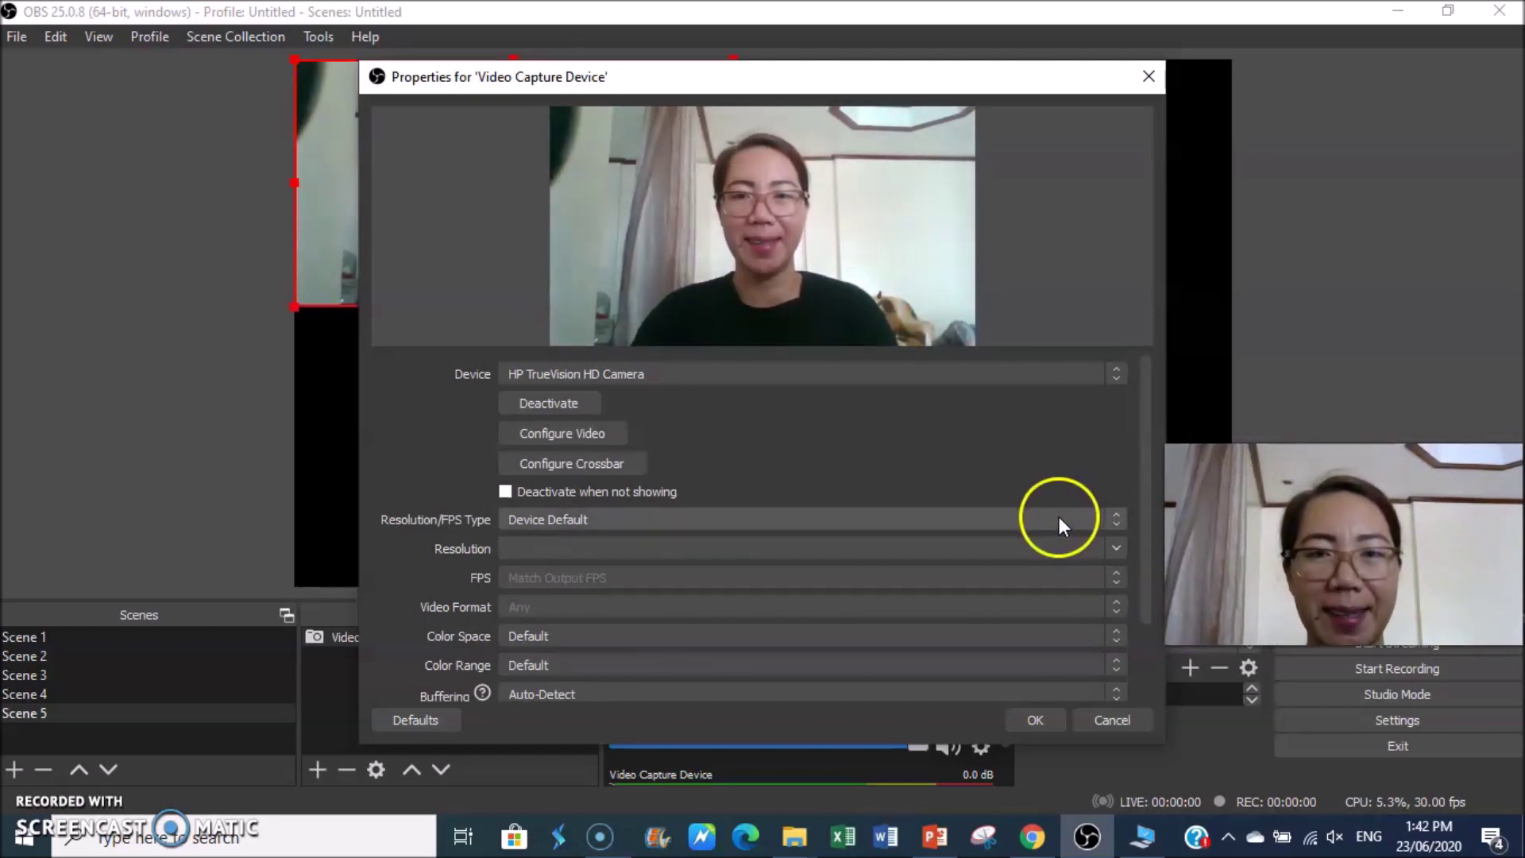
{"action": "left_click", "coordinate": [1114, 373]}
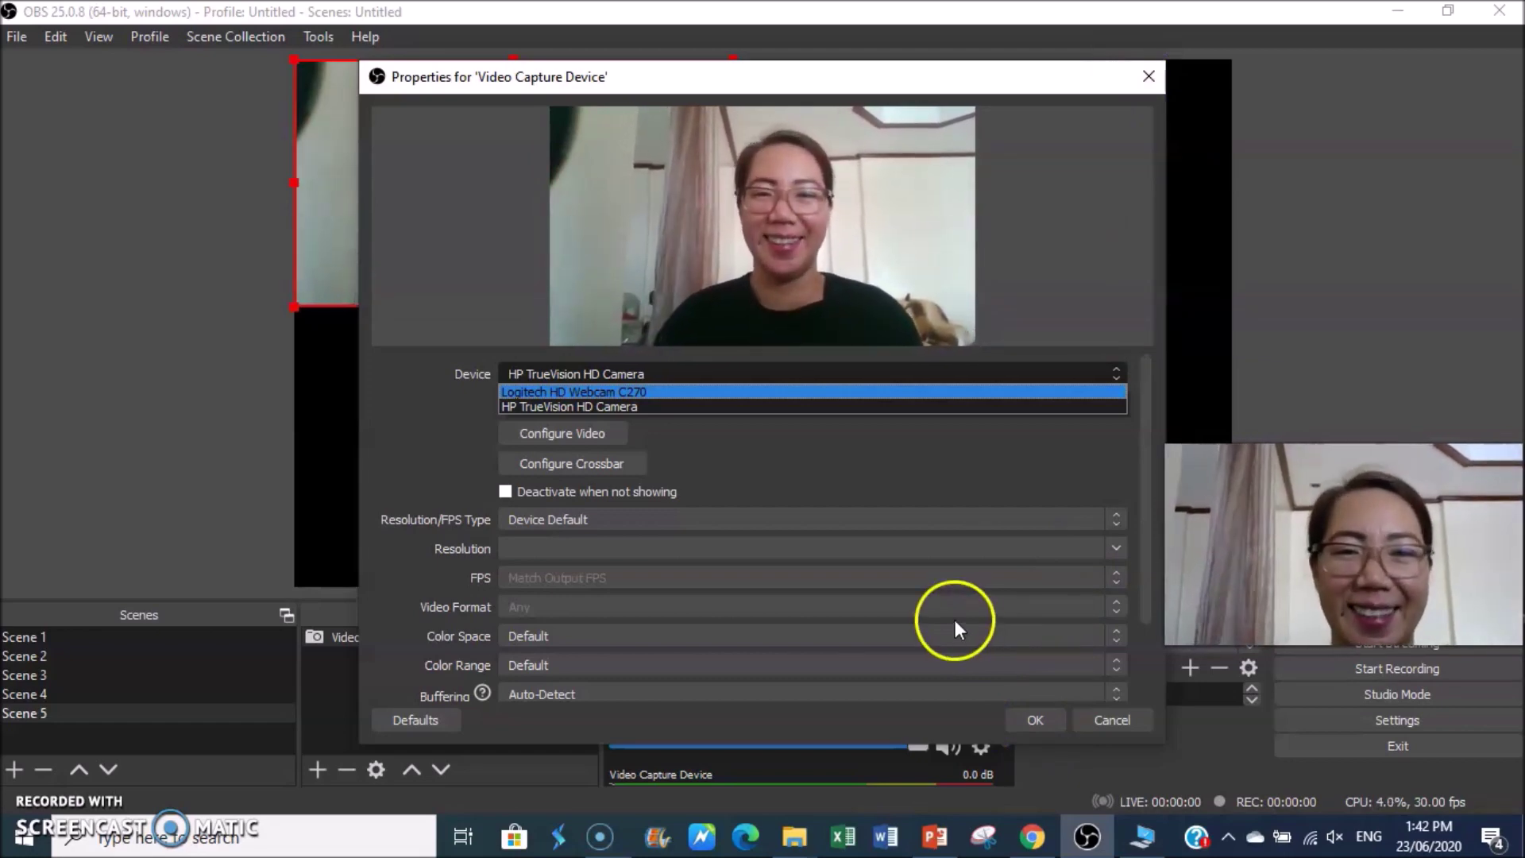
{"action": "left_click", "coordinate": [1036, 718]}
{"action": "left_click", "coordinate": [1036, 718]}
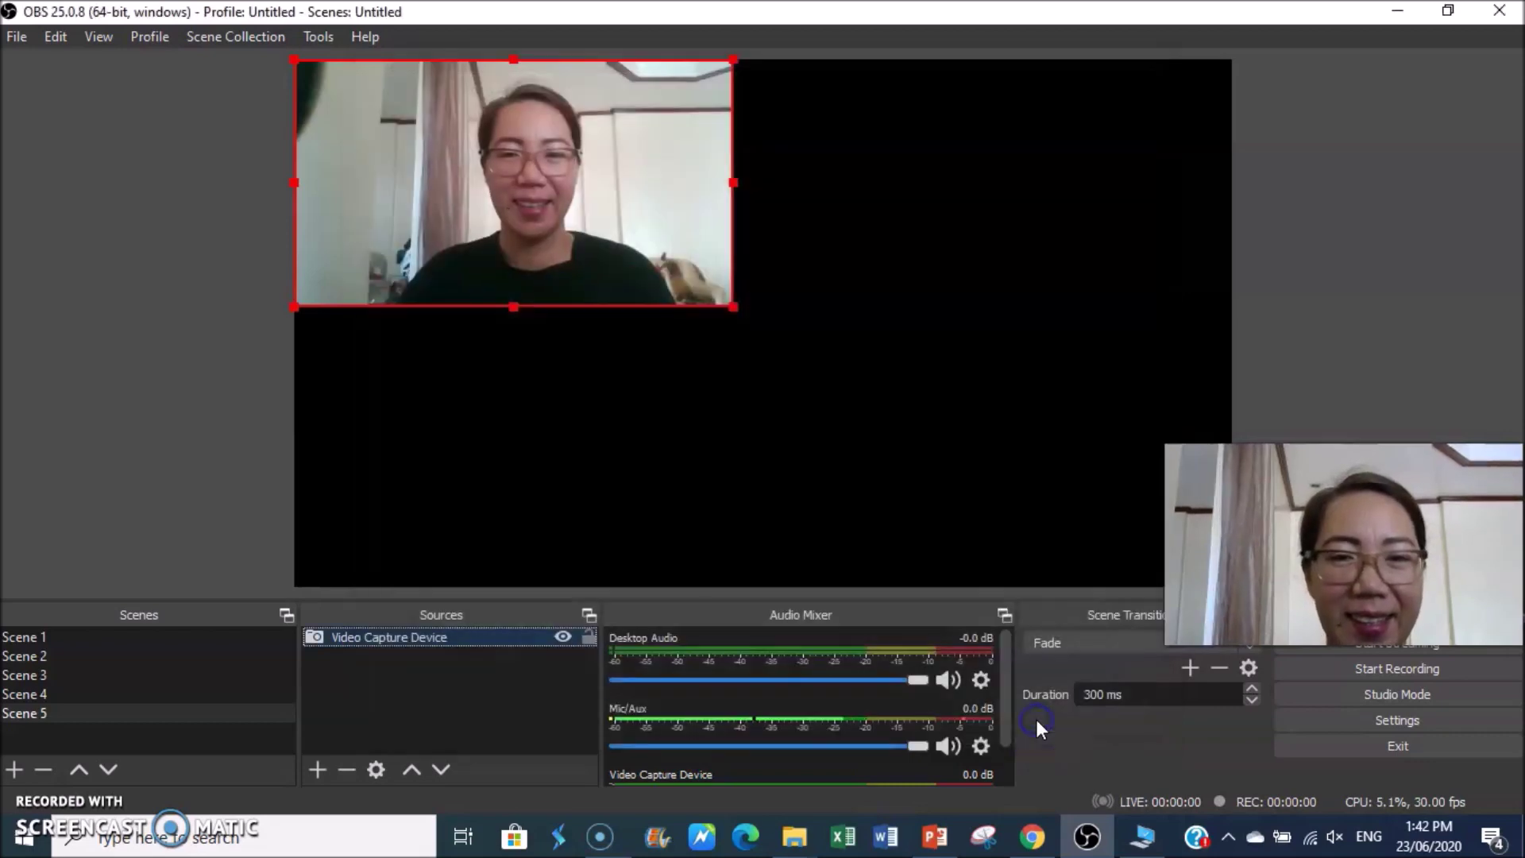
Step: Fit the webcam image in Scene 5 to the screen
{"action": "left_click", "coordinate": [456, 202]}
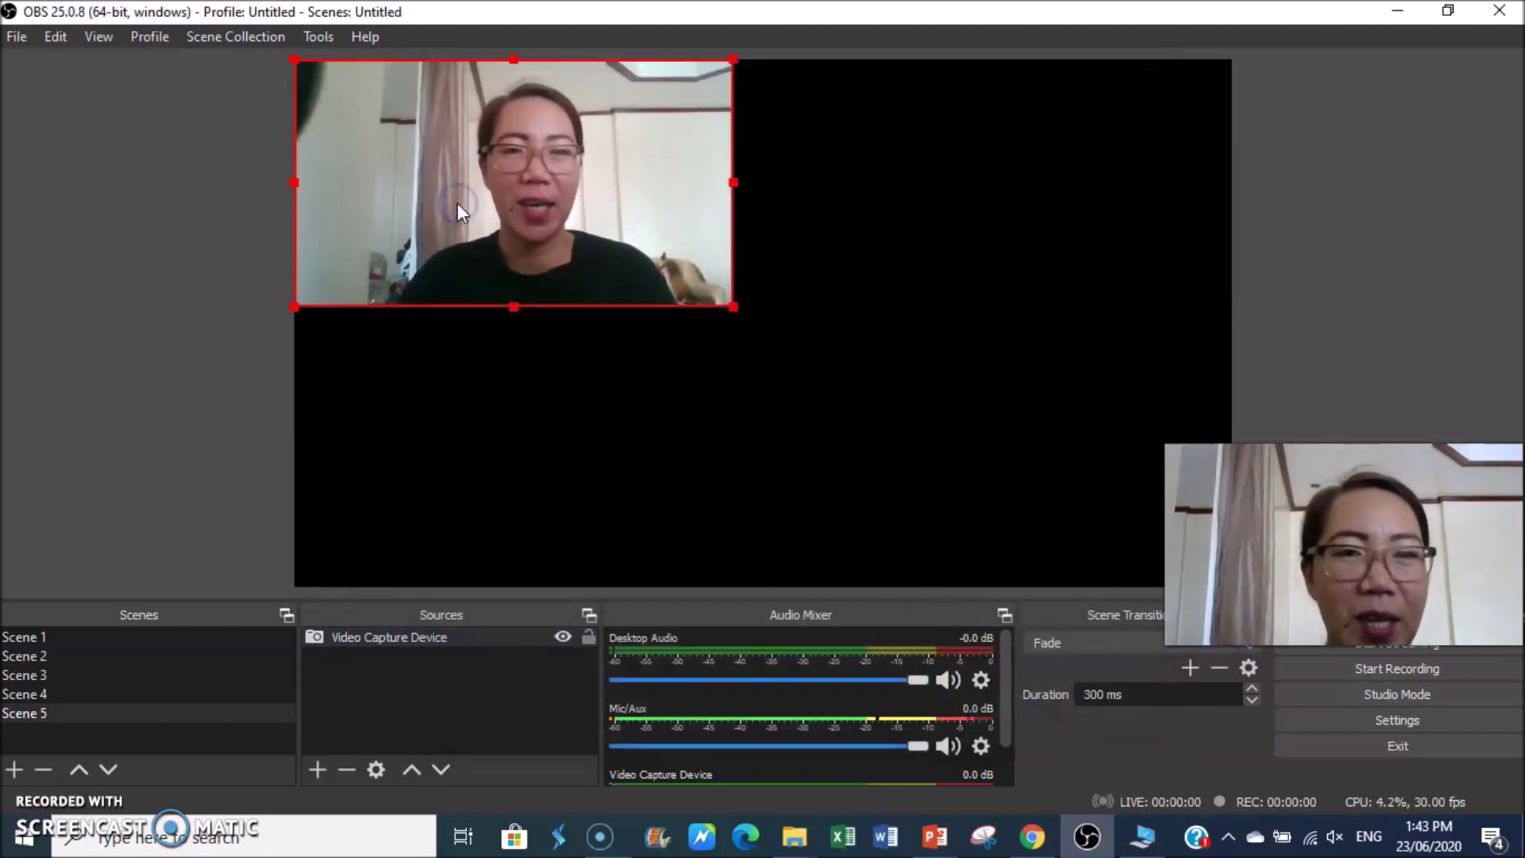
{"action": "right_click", "coordinate": [507, 168]}
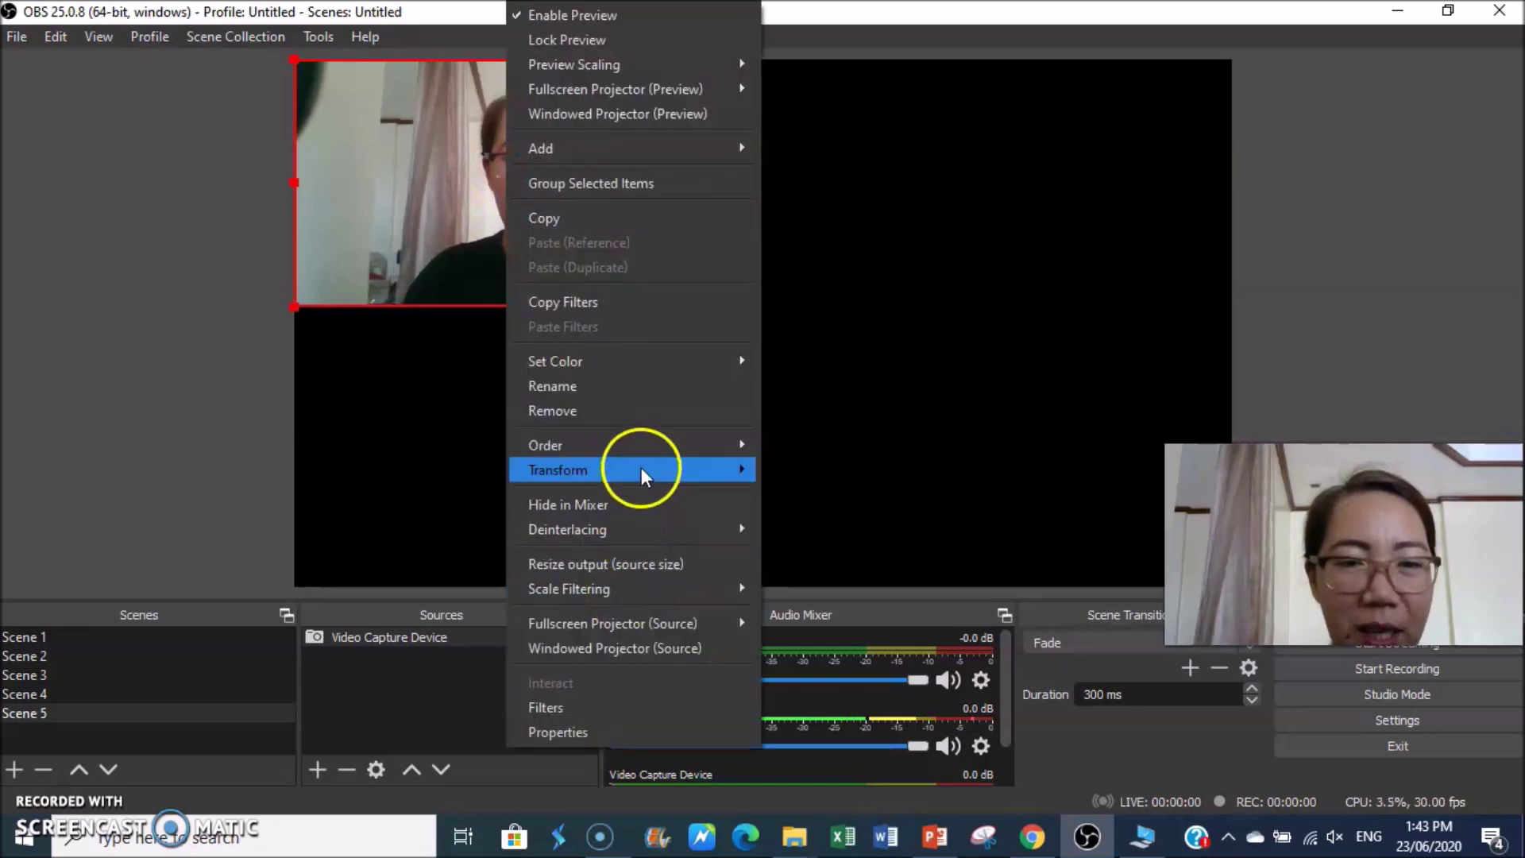
{"action": "mouse_move", "coordinate": [645, 472]}
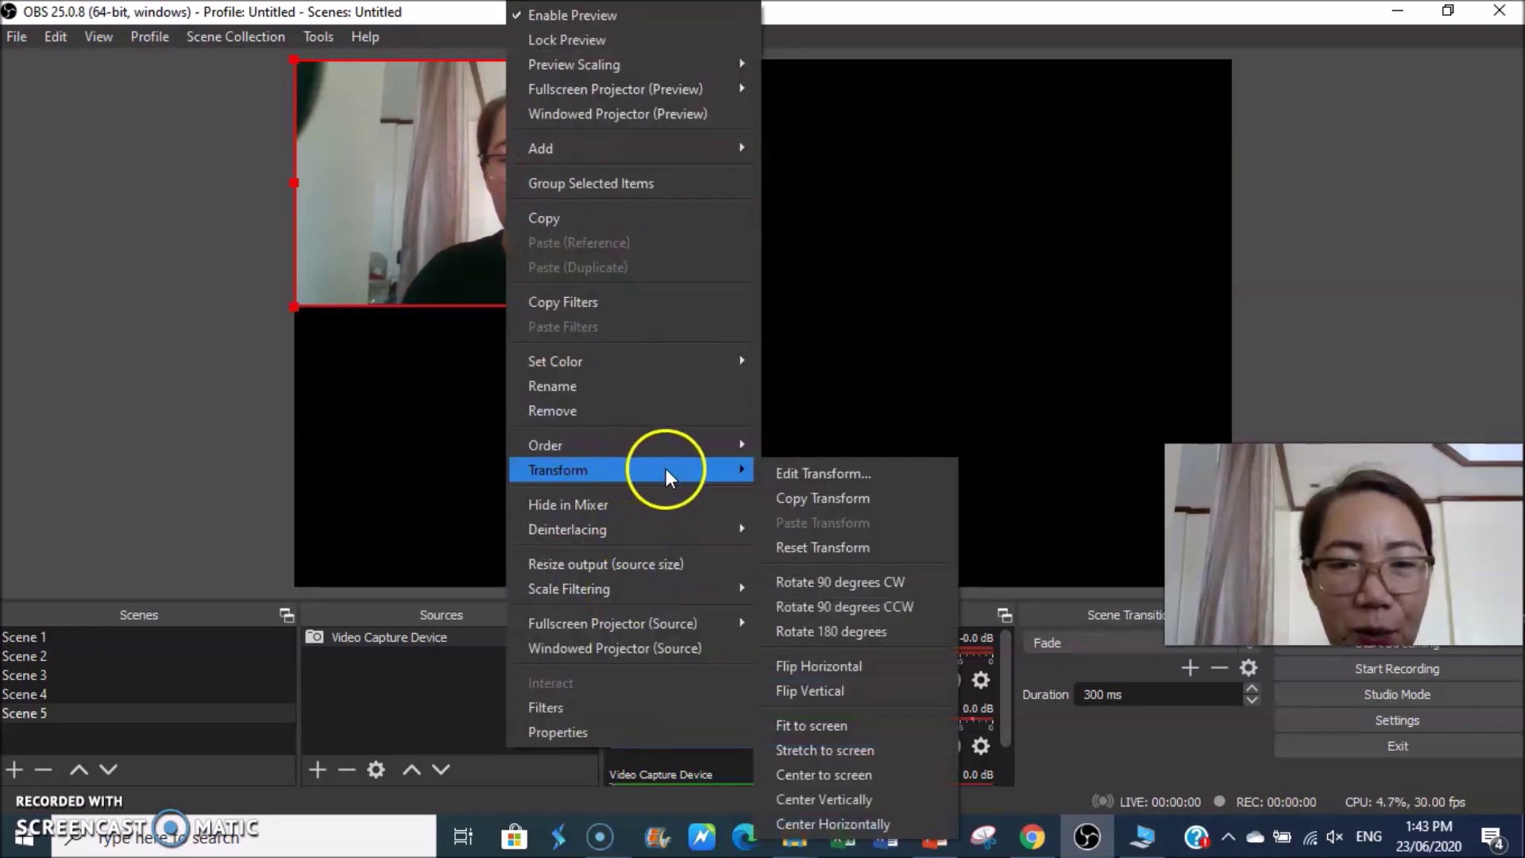
{"action": "left_click", "coordinate": [847, 721]}
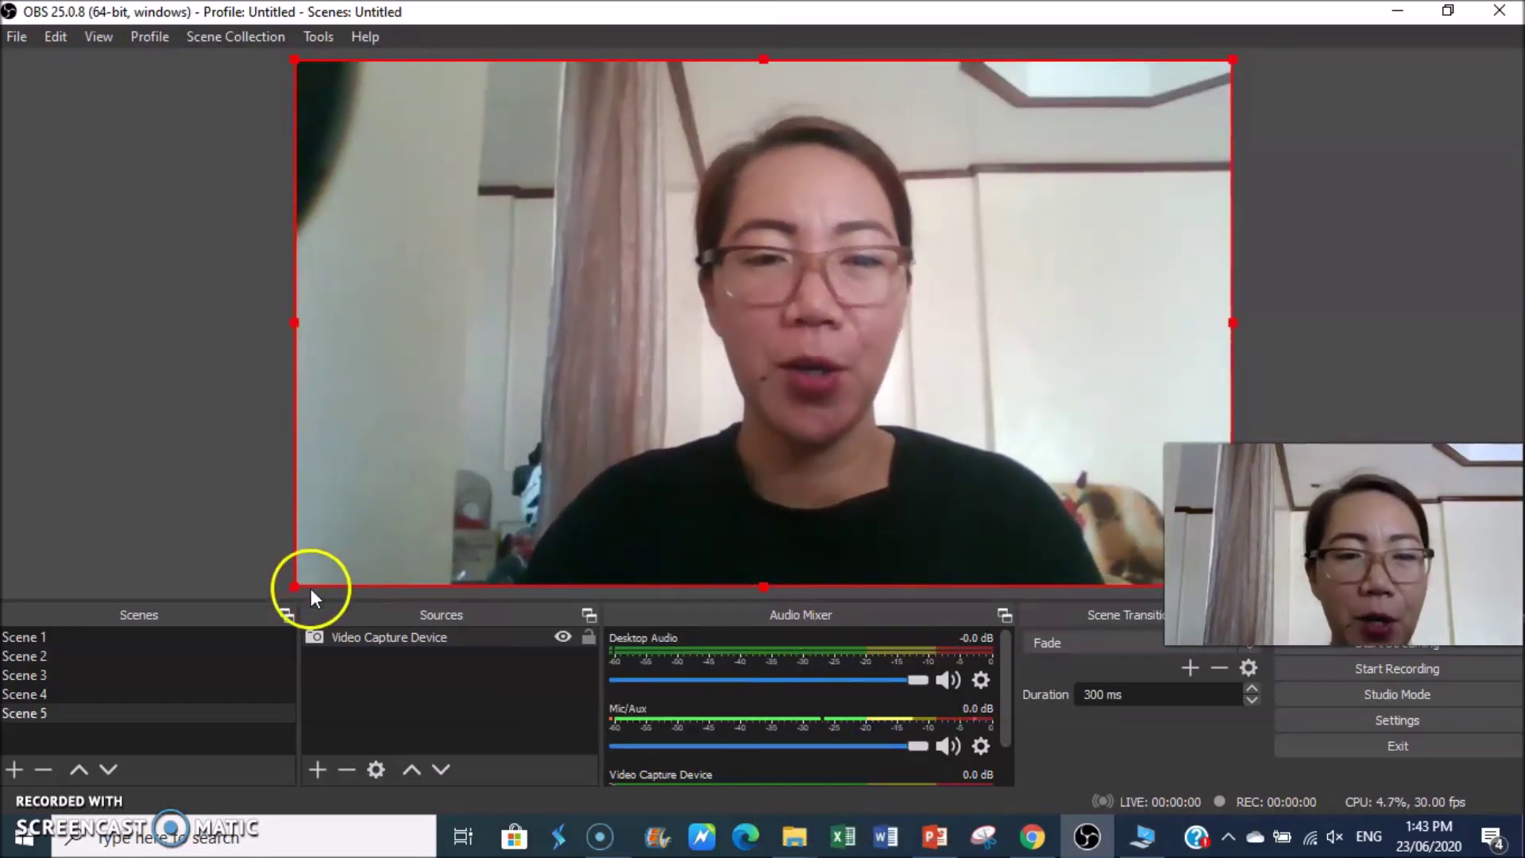
Step: Shrink the webcam image to a small inset and place it near the canvas's upper-right corner
{"action": "left_click_drag", "start_coordinate": [293, 586], "coordinate": [835, 229]}
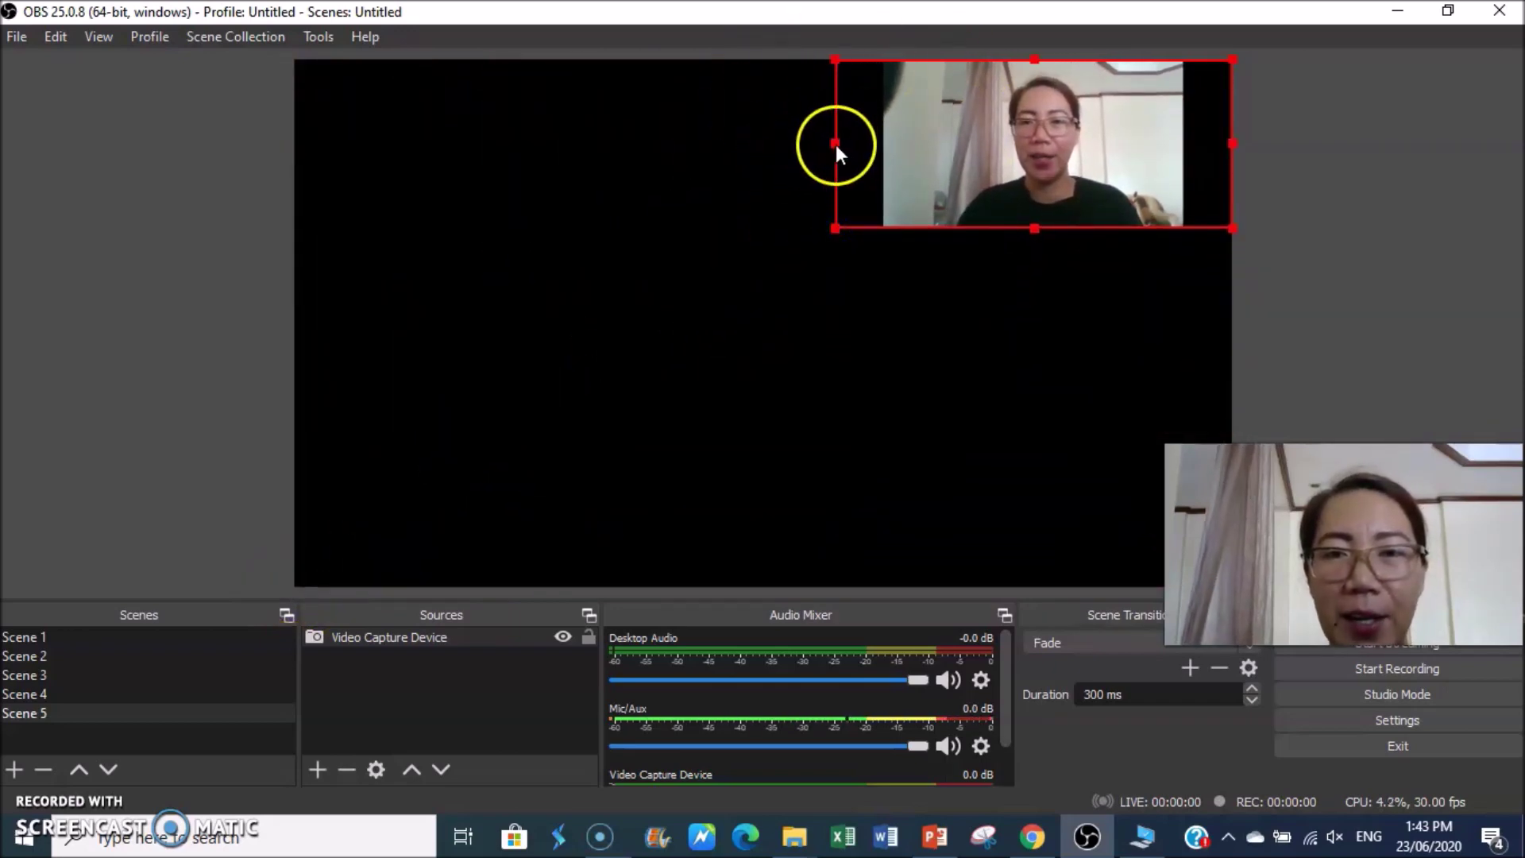
{"action": "left_click", "coordinate": [929, 130]}
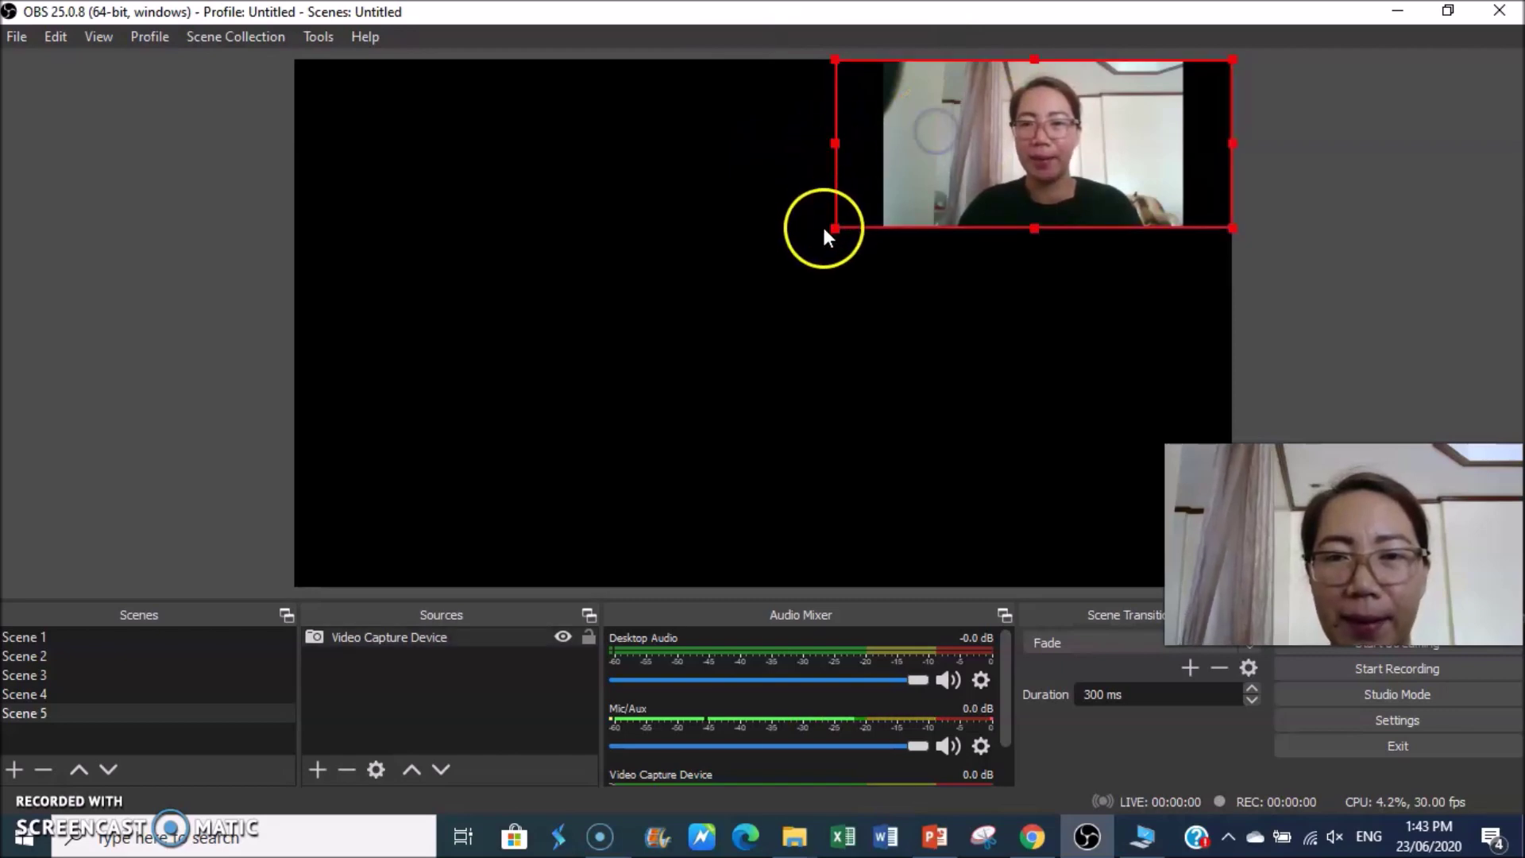
{"action": "left_click_drag", "start_coordinate": [835, 230], "coordinate": [1049, 174]}
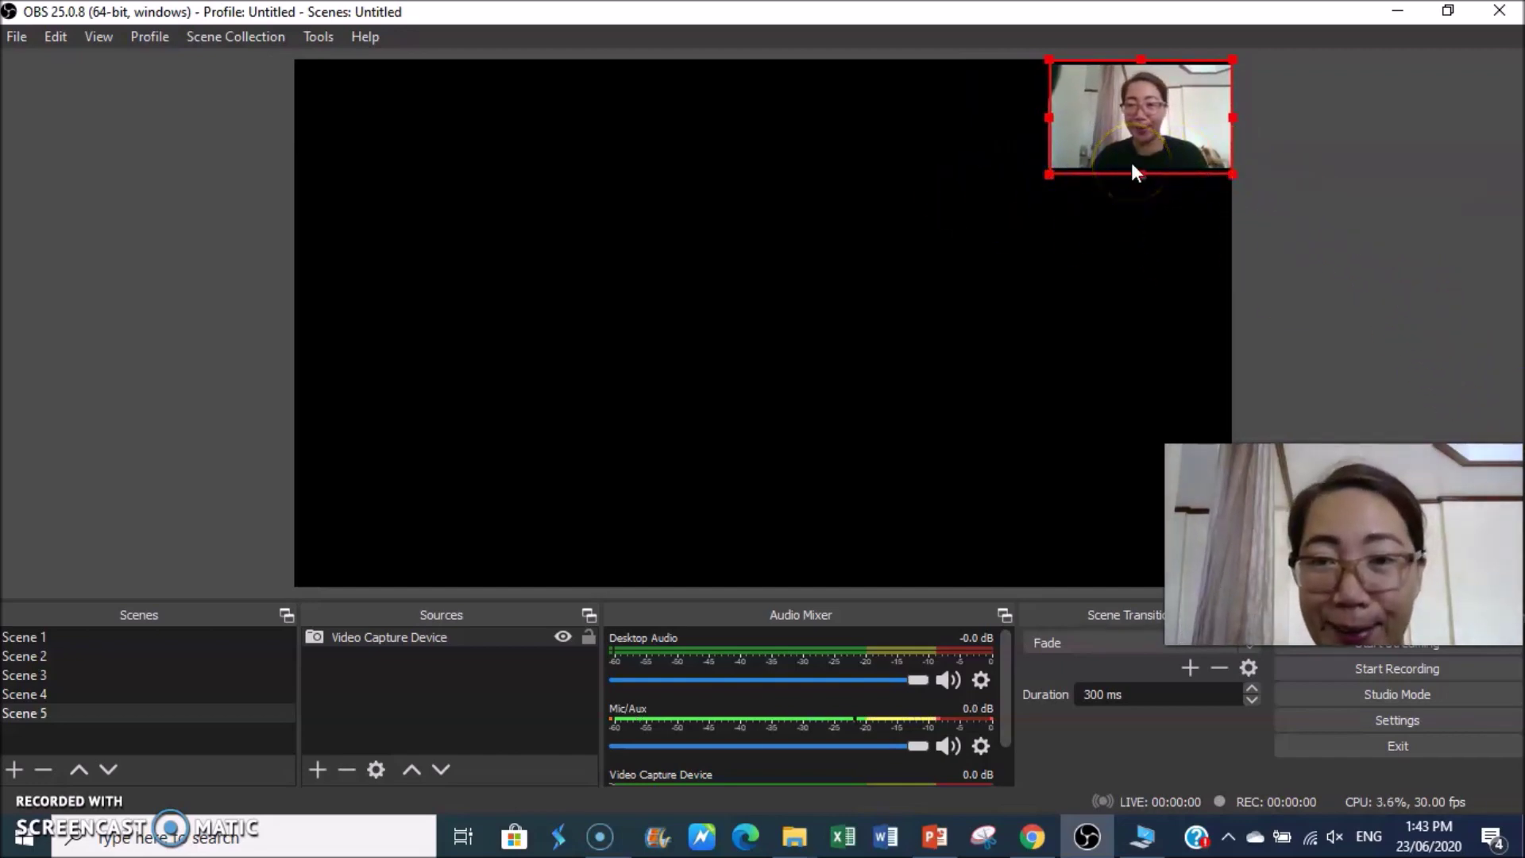
{"action": "left_click_drag", "start_coordinate": [1150, 105], "coordinate": [1094, 145]}
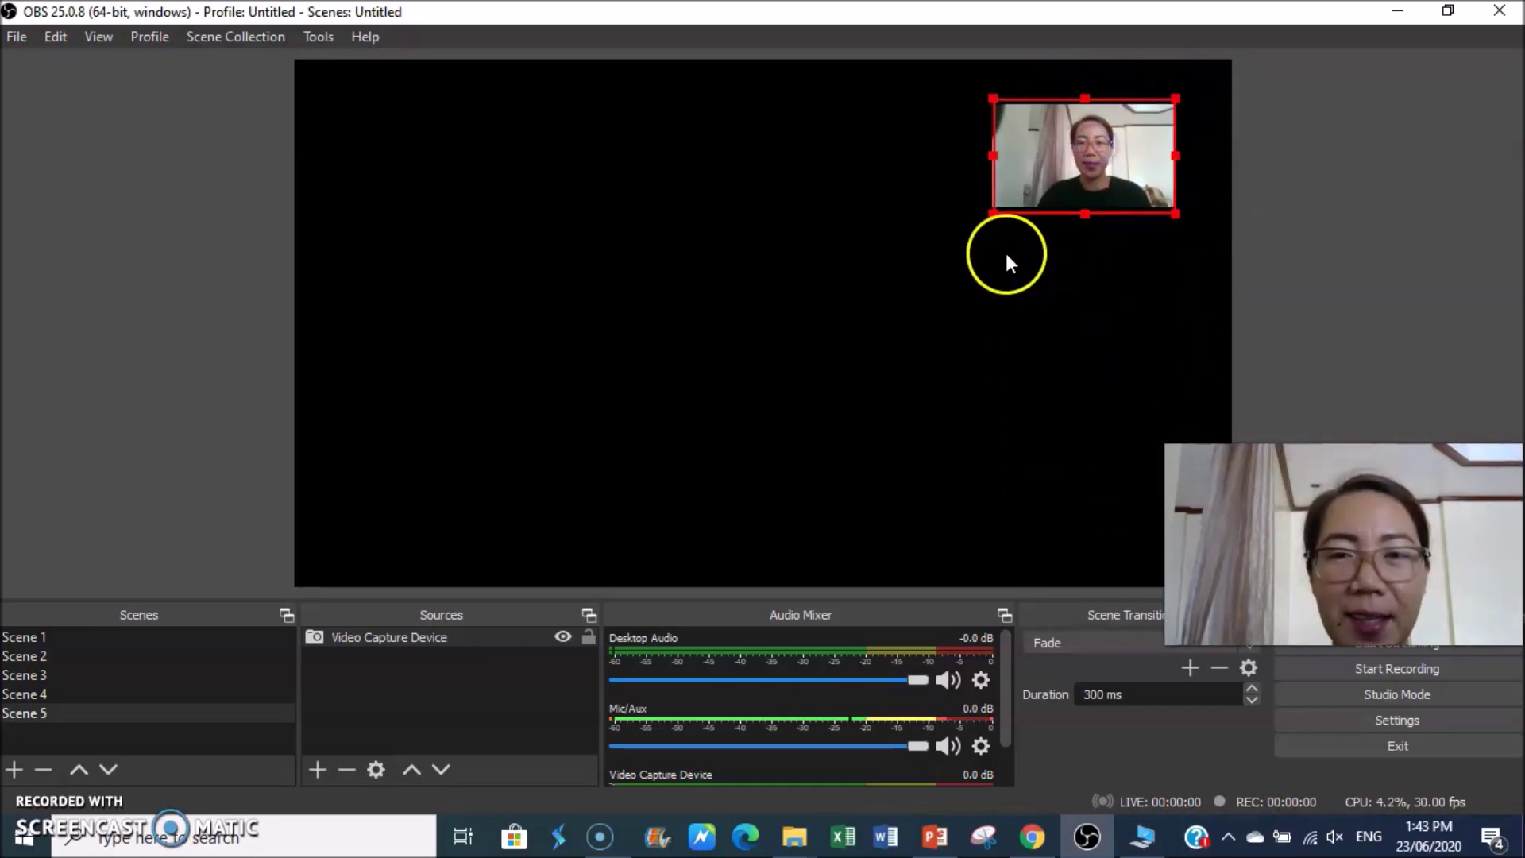
Step: Enlarge the webcam inset back to full canvas size with the Fit to screen transform
{"action": "right_click", "coordinate": [1040, 160]}
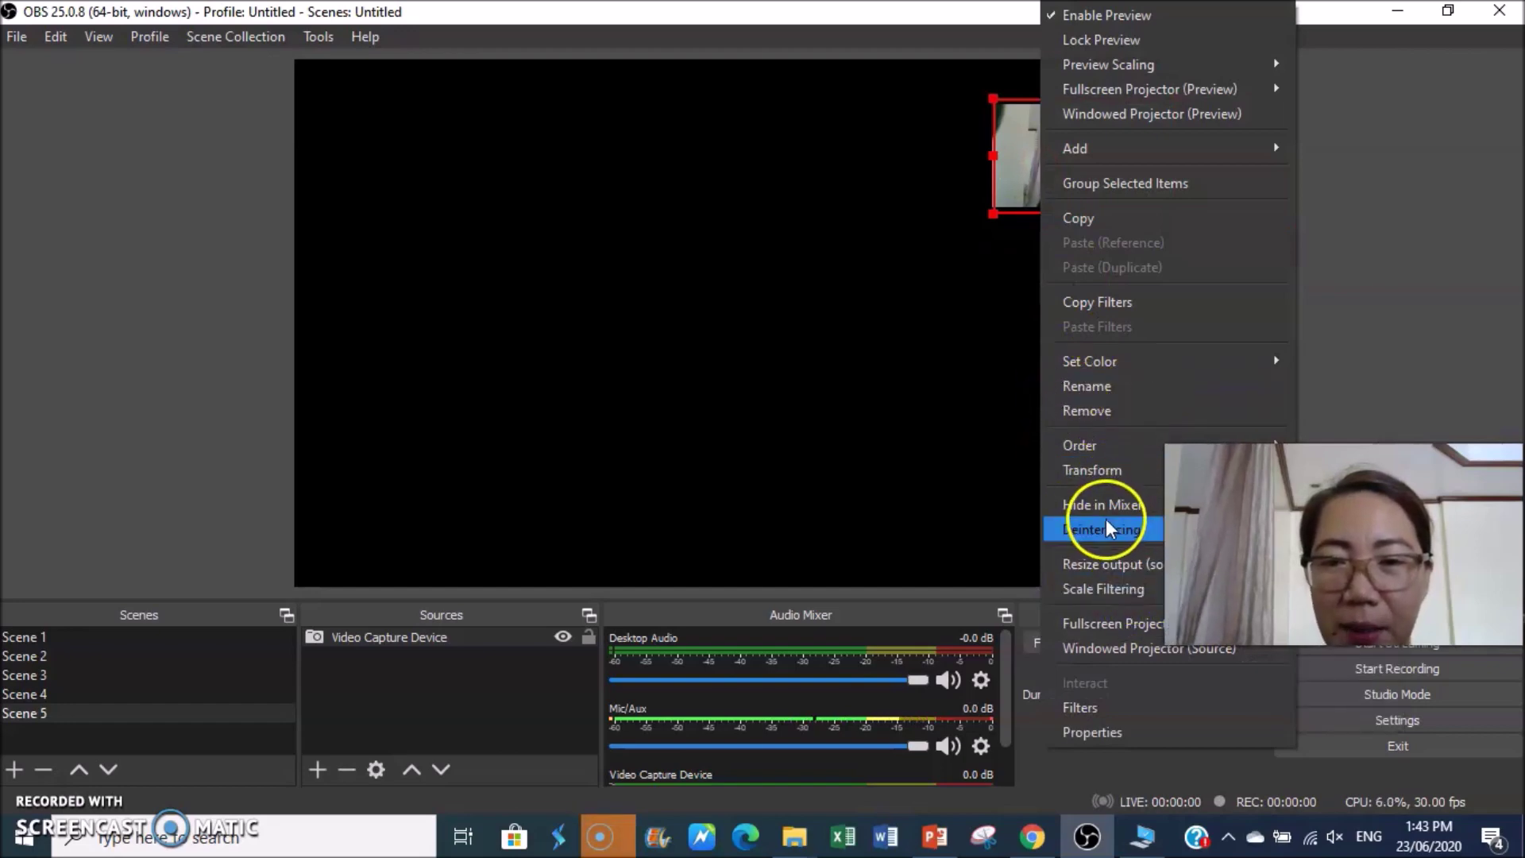
{"action": "mouse_move", "coordinate": [1105, 473]}
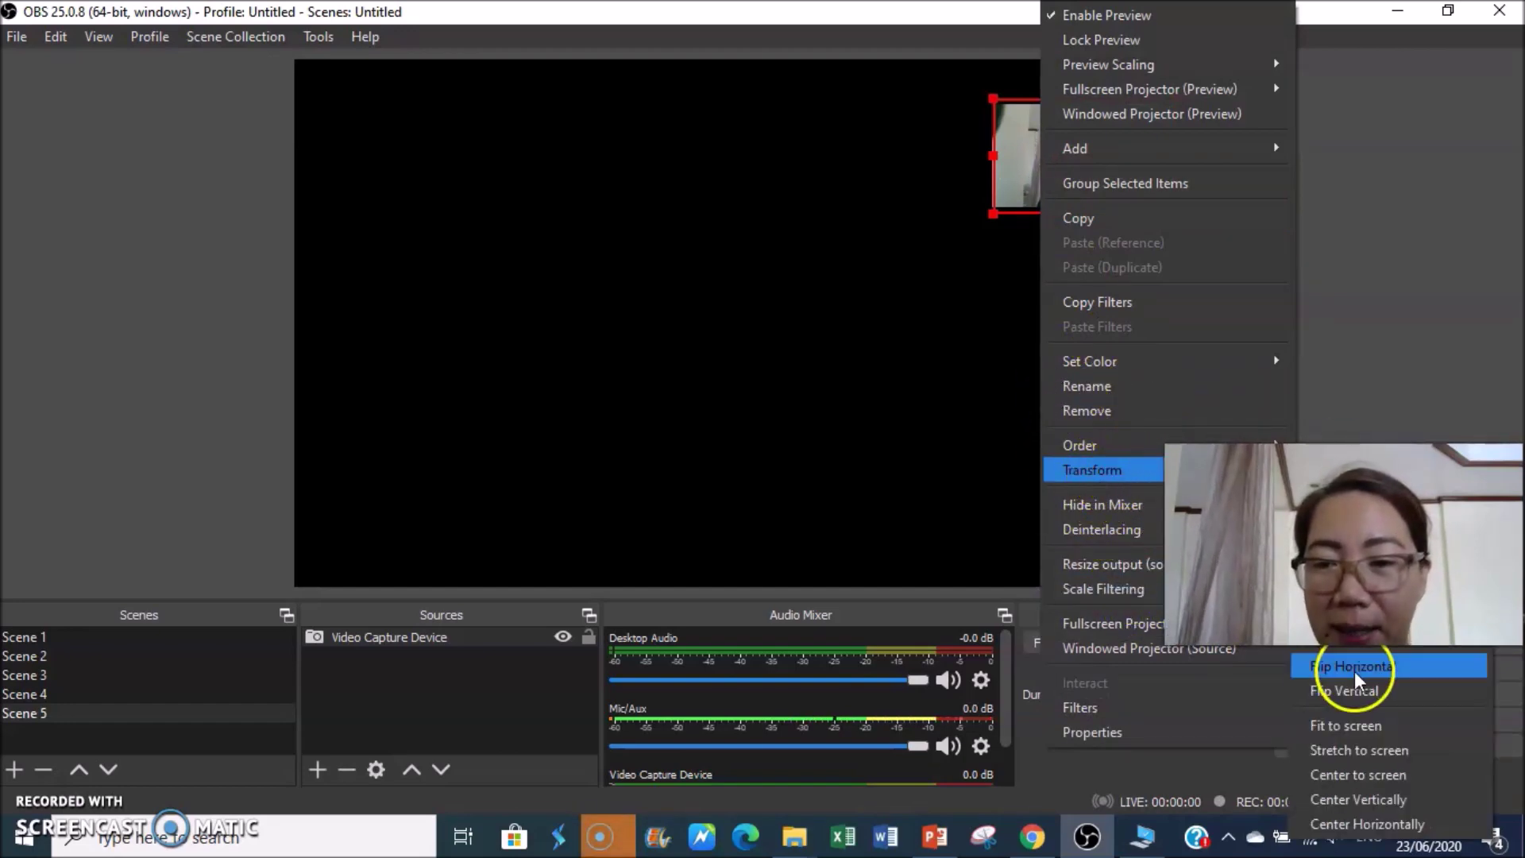
{"action": "left_click", "coordinate": [1342, 725]}
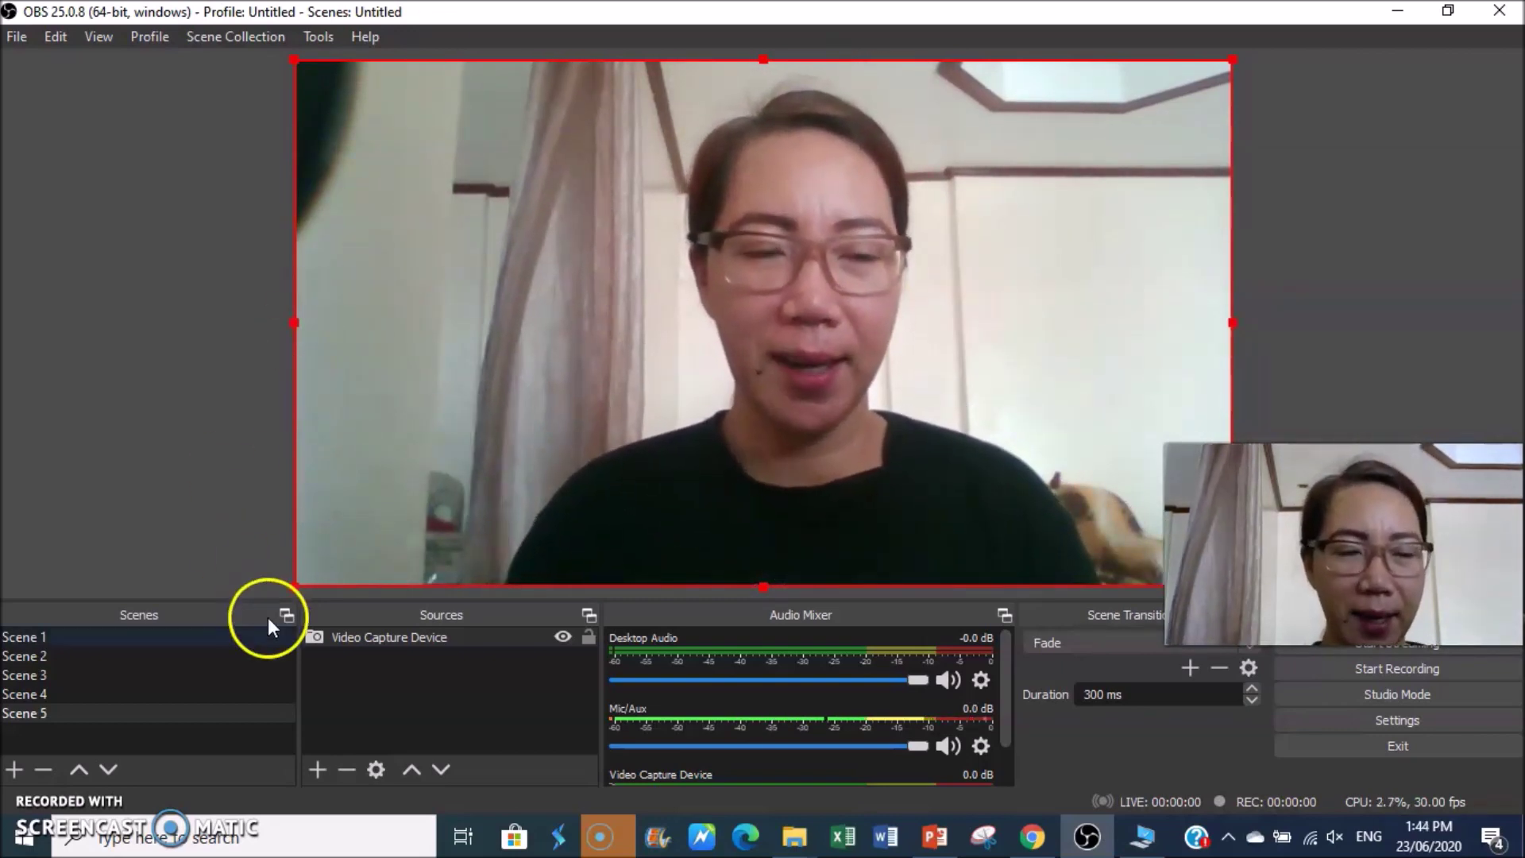
Step: Show Scenes 1 through 5 in turn to check each scene's content
{"action": "left_click", "coordinate": [66, 675]}
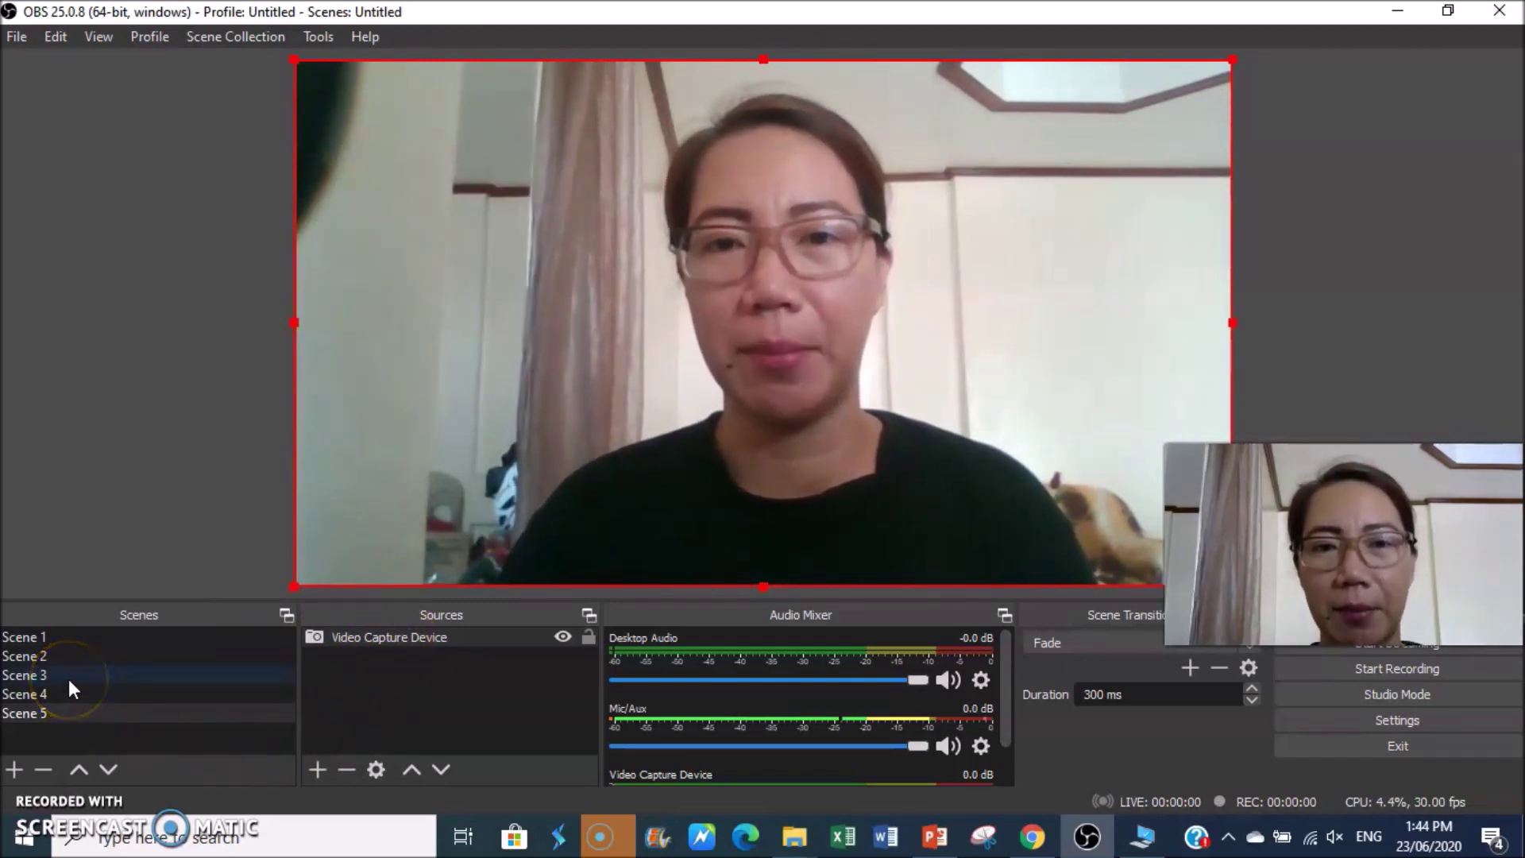
{"action": "left_click", "coordinate": [70, 634]}
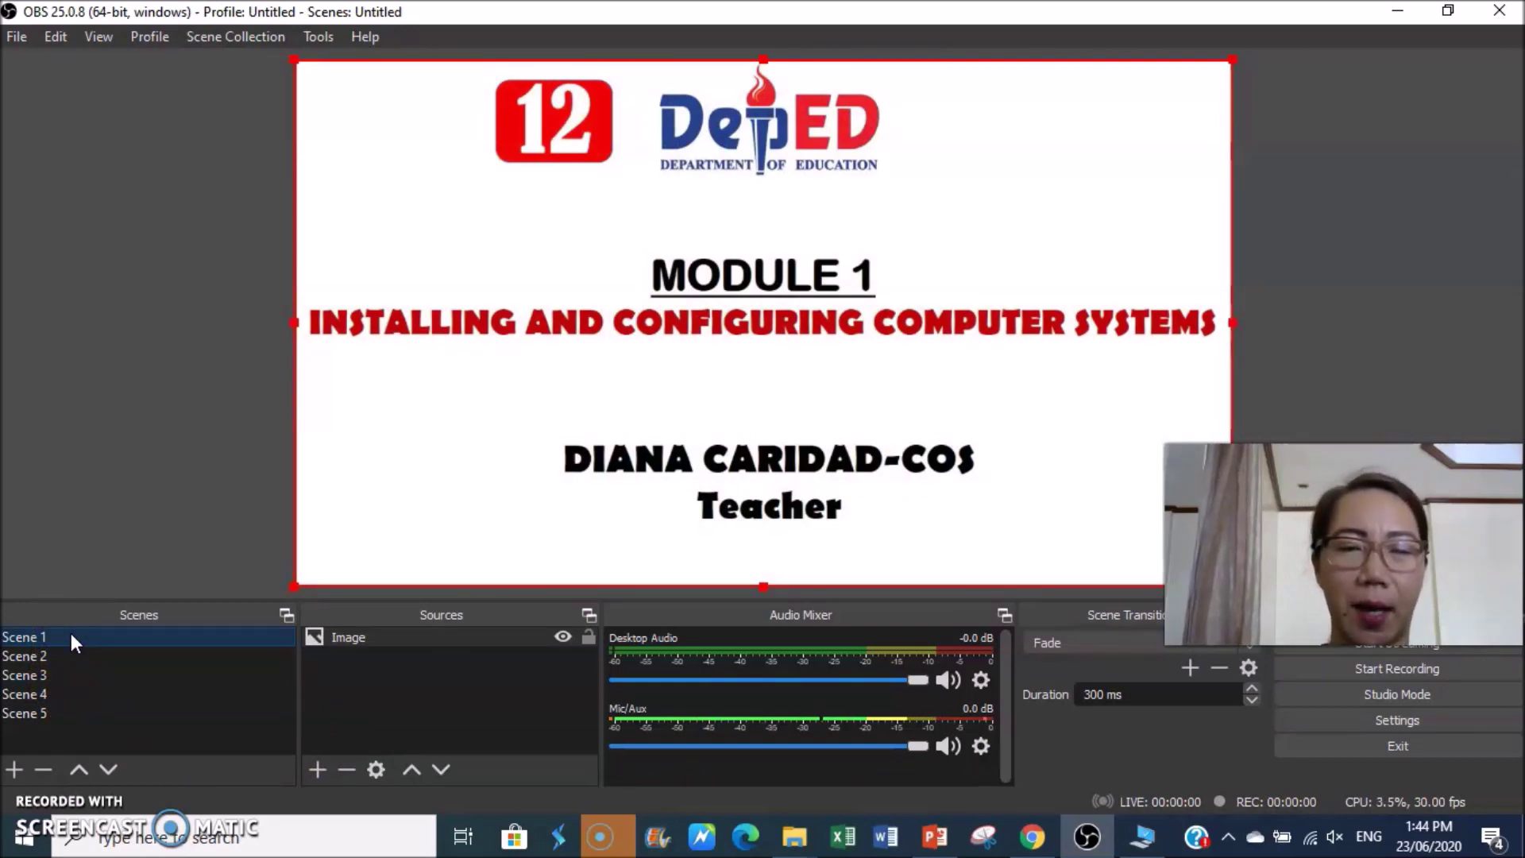
{"action": "left_click", "coordinate": [60, 657]}
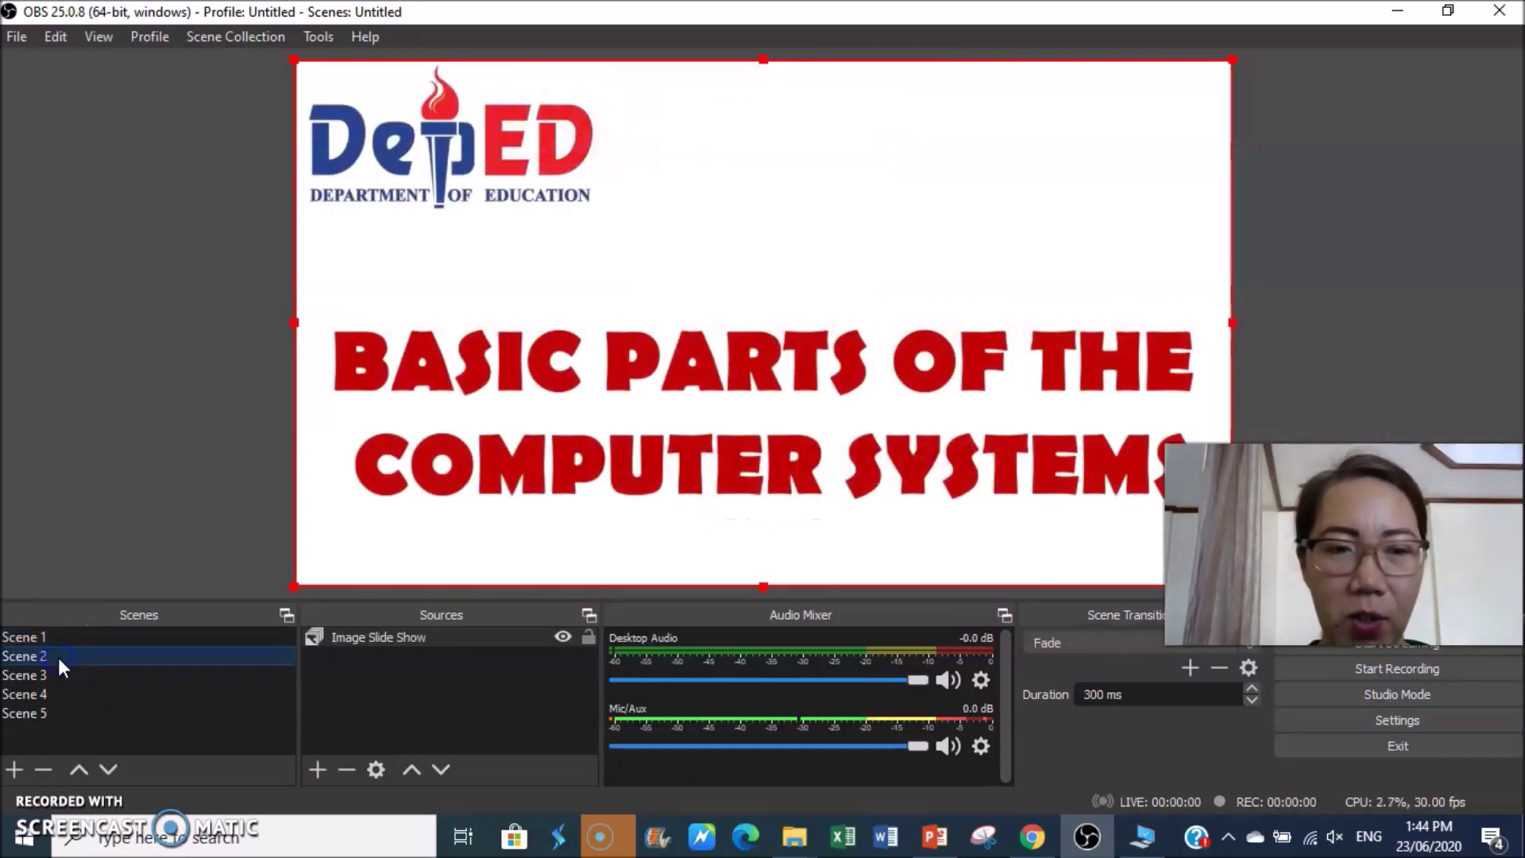
{"action": "left_click", "coordinate": [60, 674]}
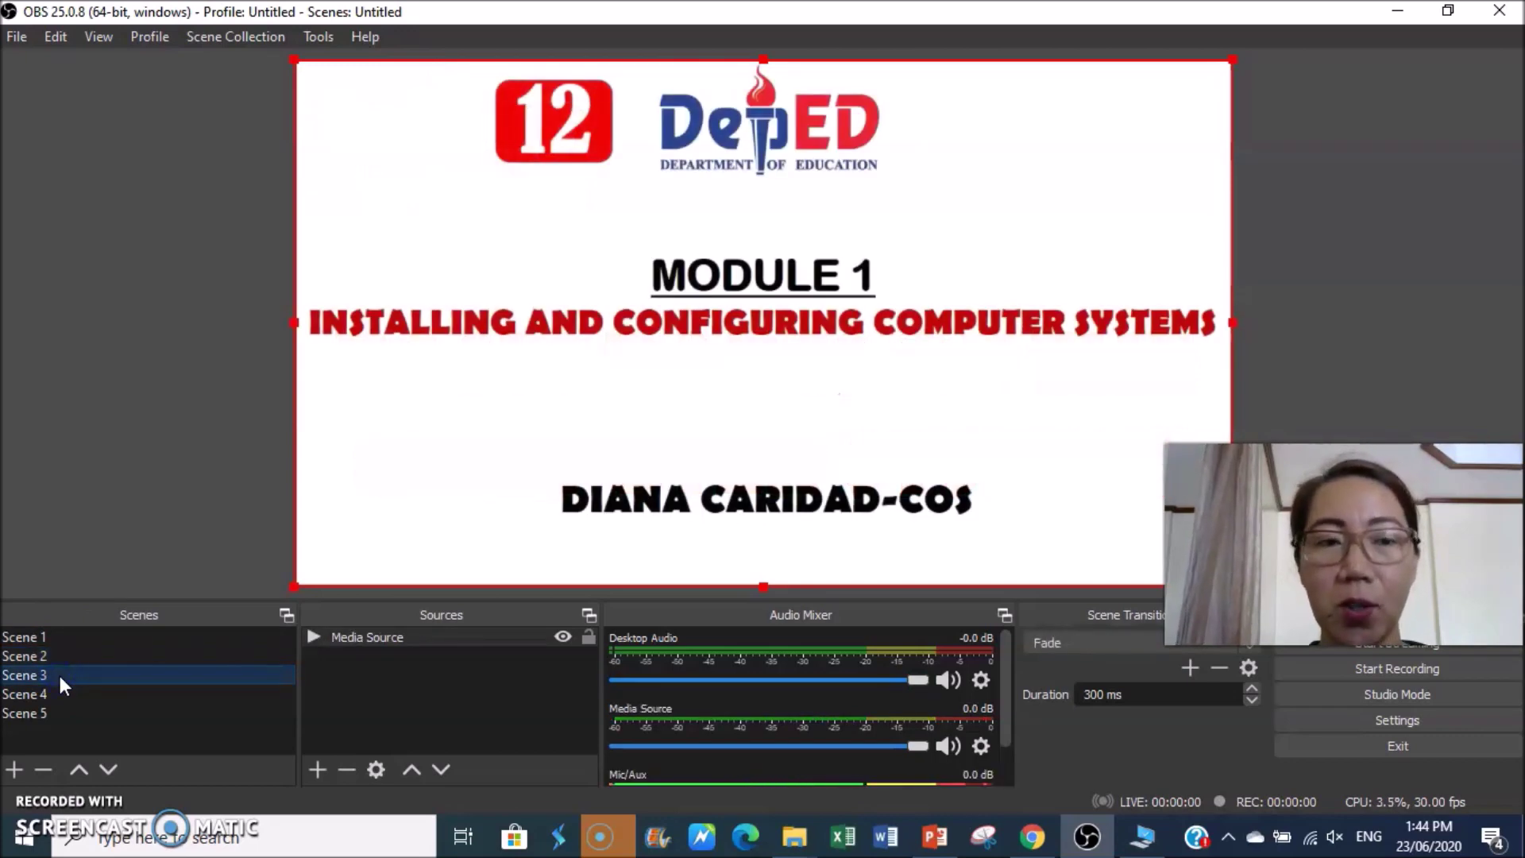
{"action": "left_click", "coordinate": [60, 691]}
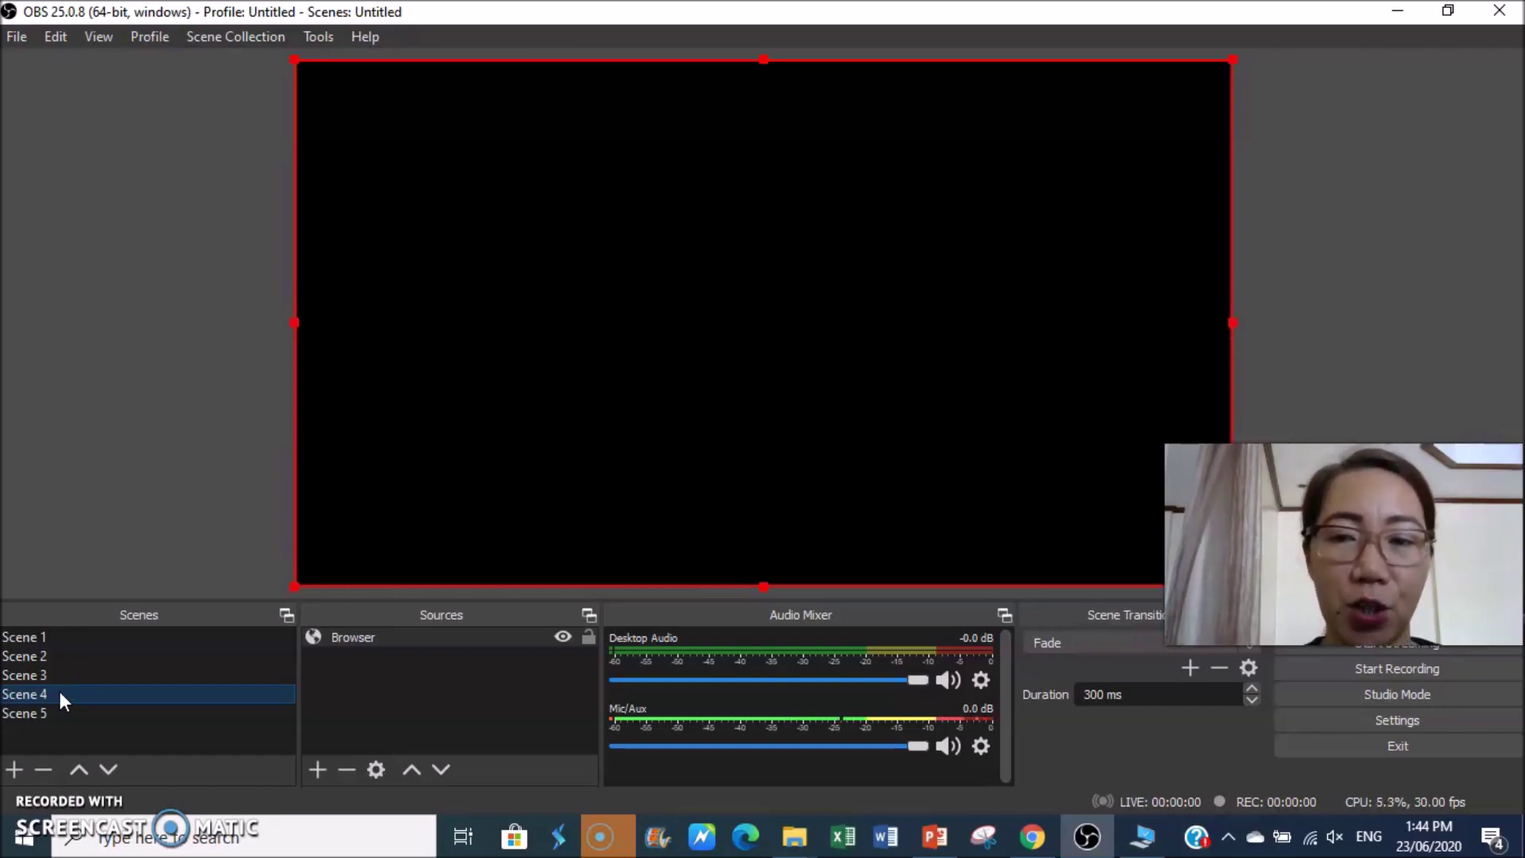
{"action": "left_click", "coordinate": [64, 712]}
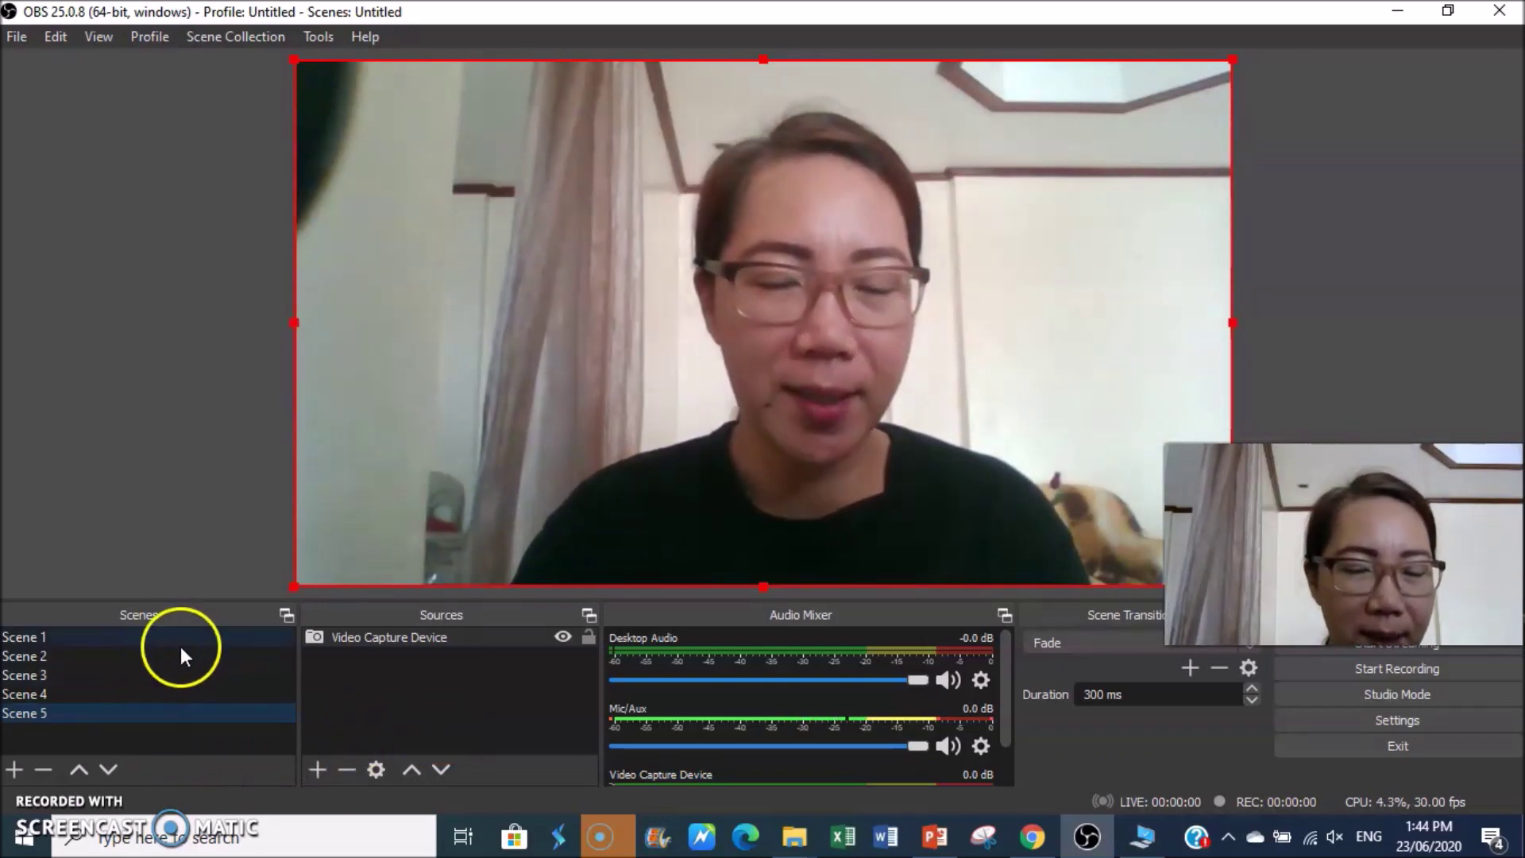
Step: Add a new Image Slide Show source to Scene 1 under the suggested name Image Slide Show 2
{"action": "left_click", "coordinate": [121, 637]}
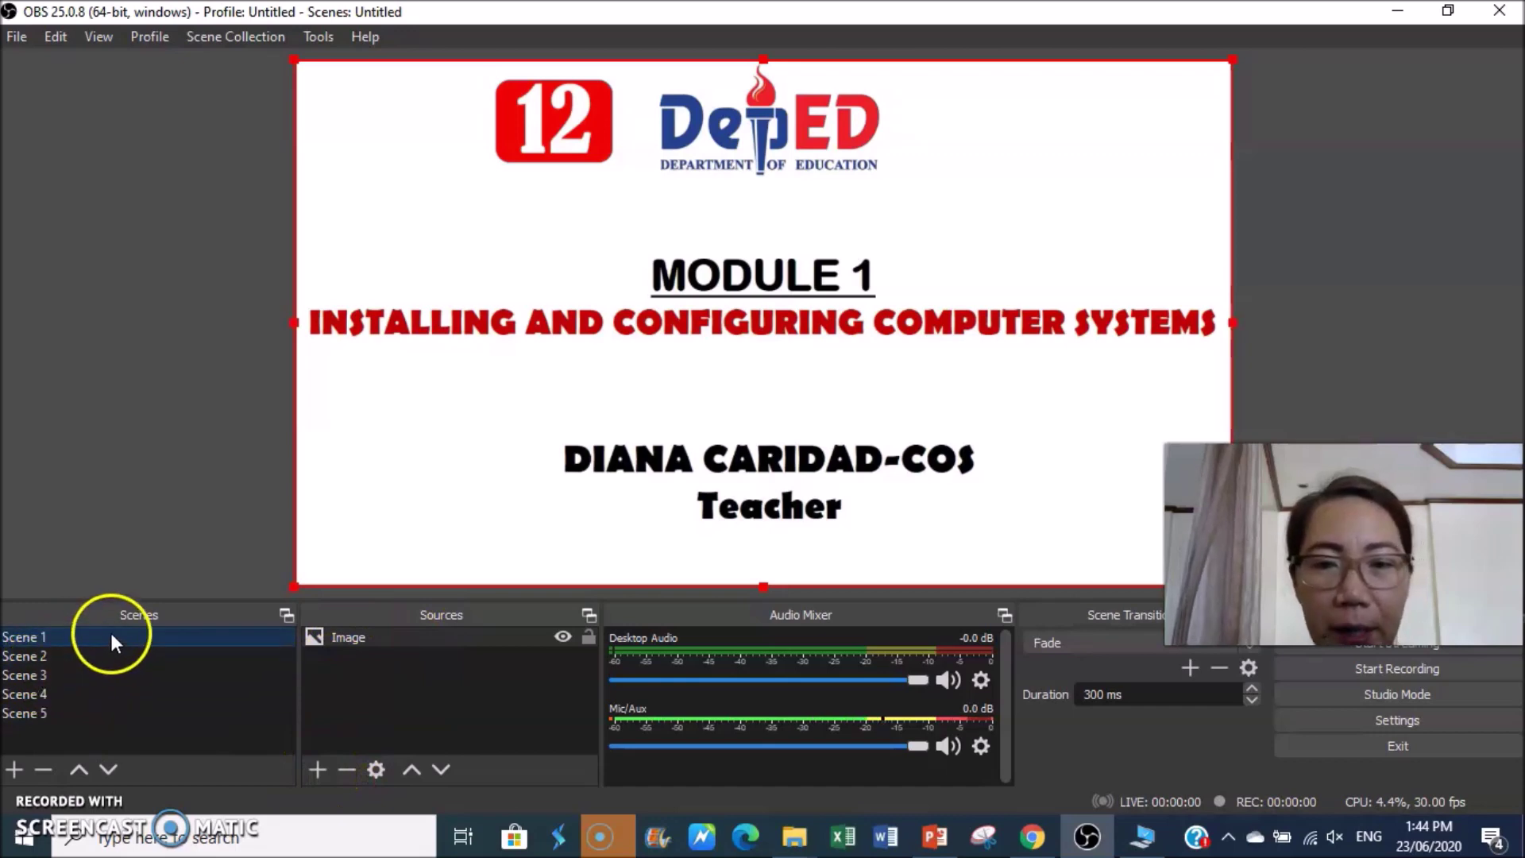
{"action": "left_click", "coordinate": [318, 769]}
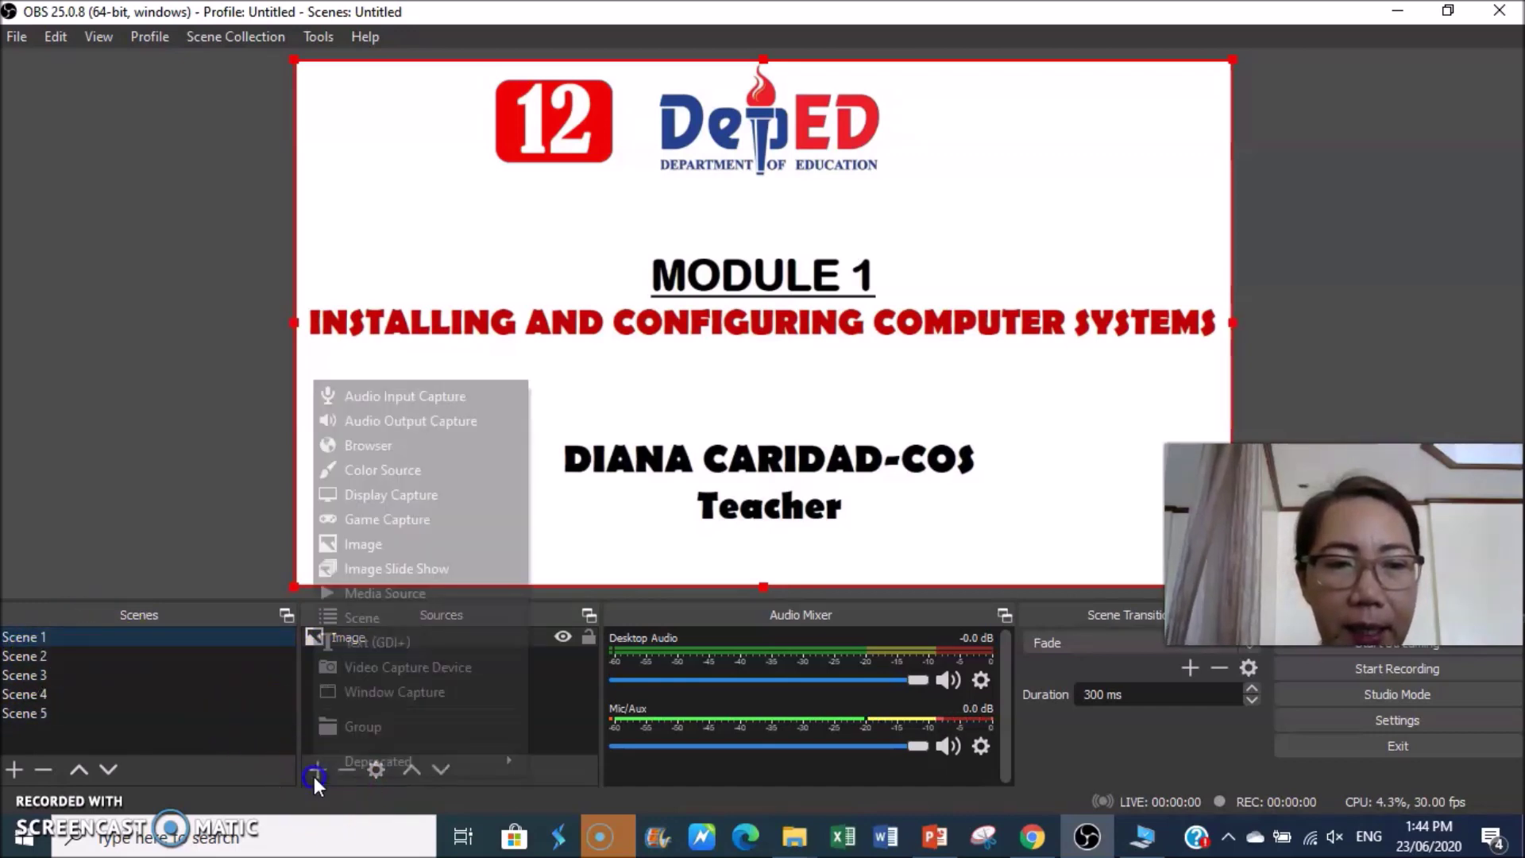
{"action": "left_click", "coordinate": [423, 566]}
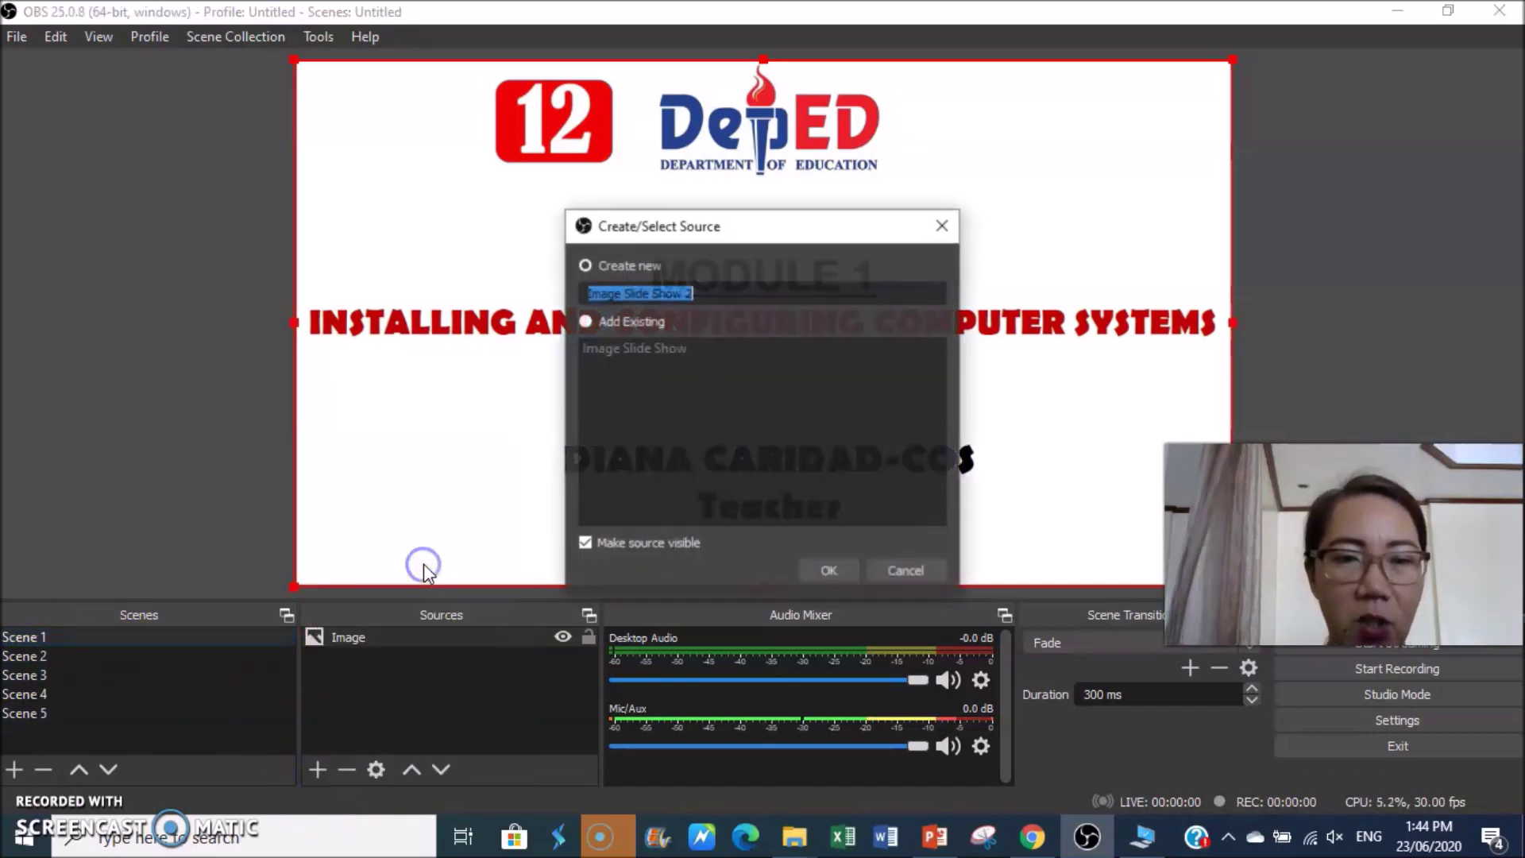
{"action": "left_click", "coordinate": [832, 569]}
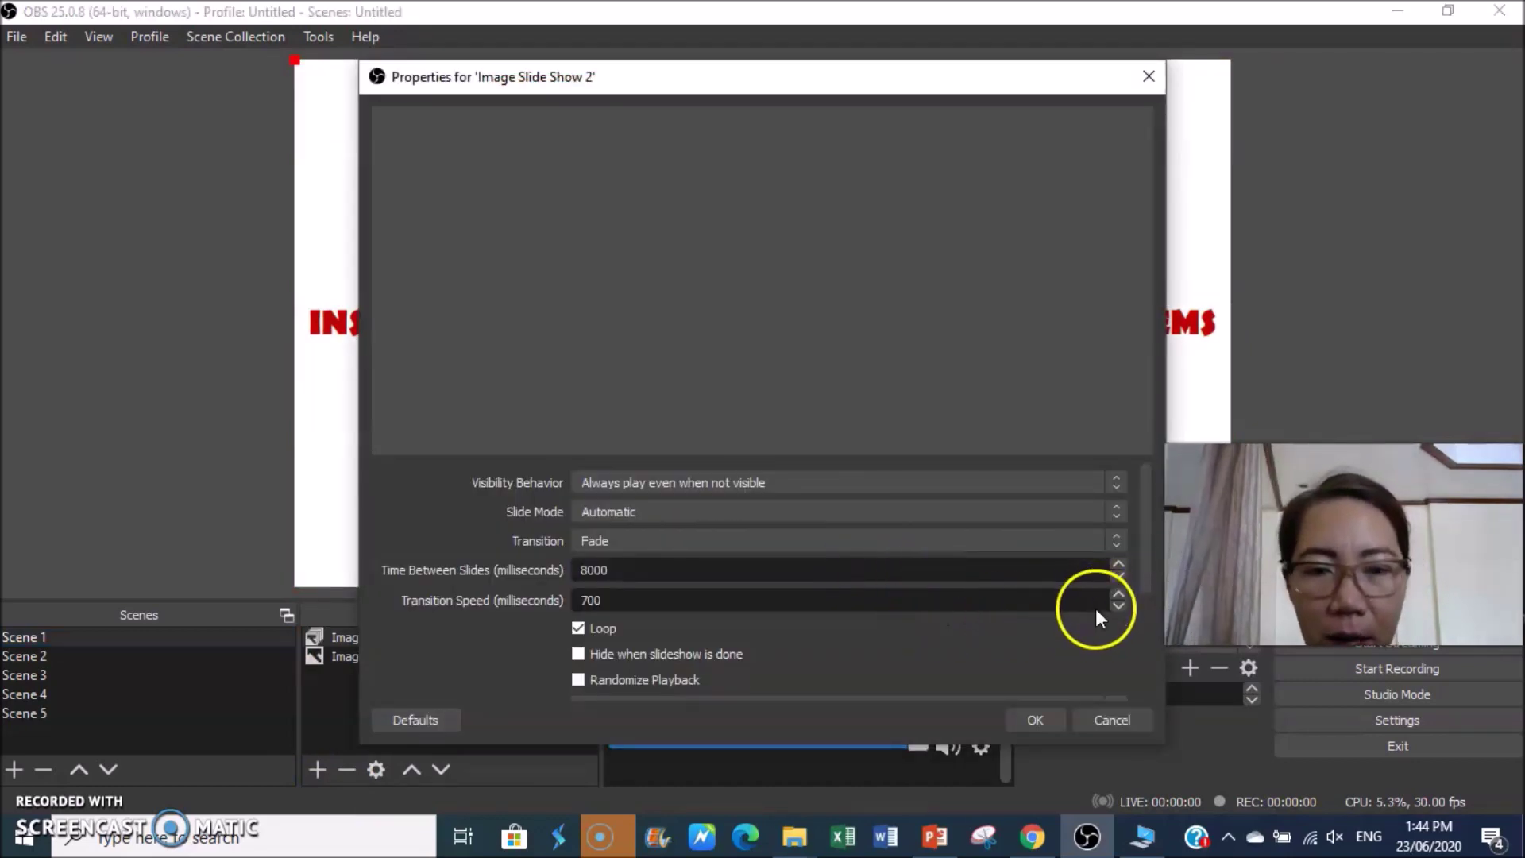
Step: Load all slide images from the Parts of Computer3 folder into Image Slide Show 2 and accept its properties
{"action": "scroll", "coordinate": [927, 578], "scroll_direction": "down", "scroll_amount": 4}
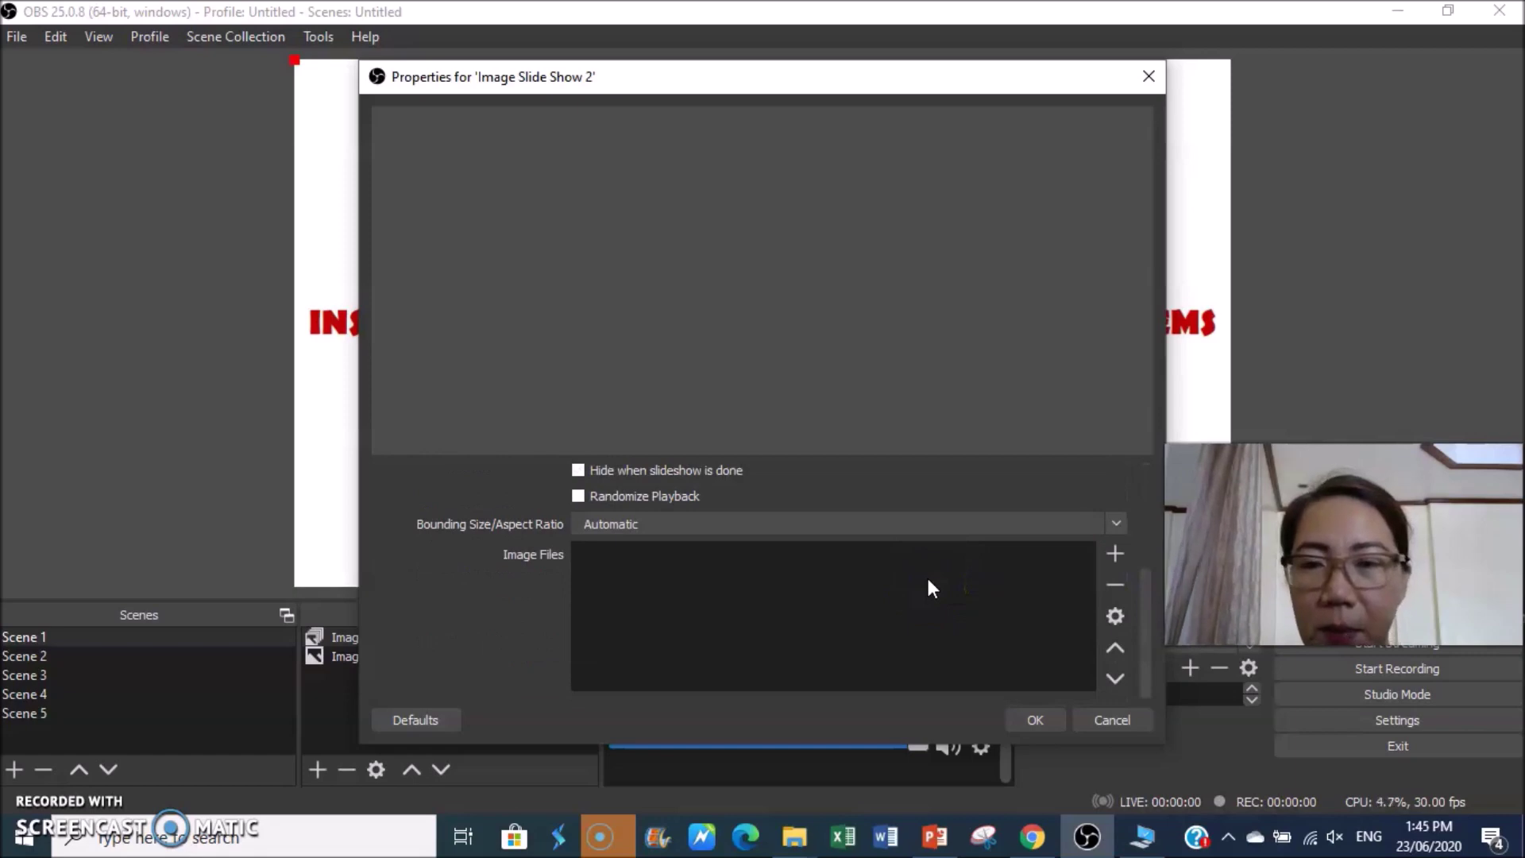
{"action": "left_click", "coordinate": [1108, 555]}
{"action": "left_click", "coordinate": [1132, 565]}
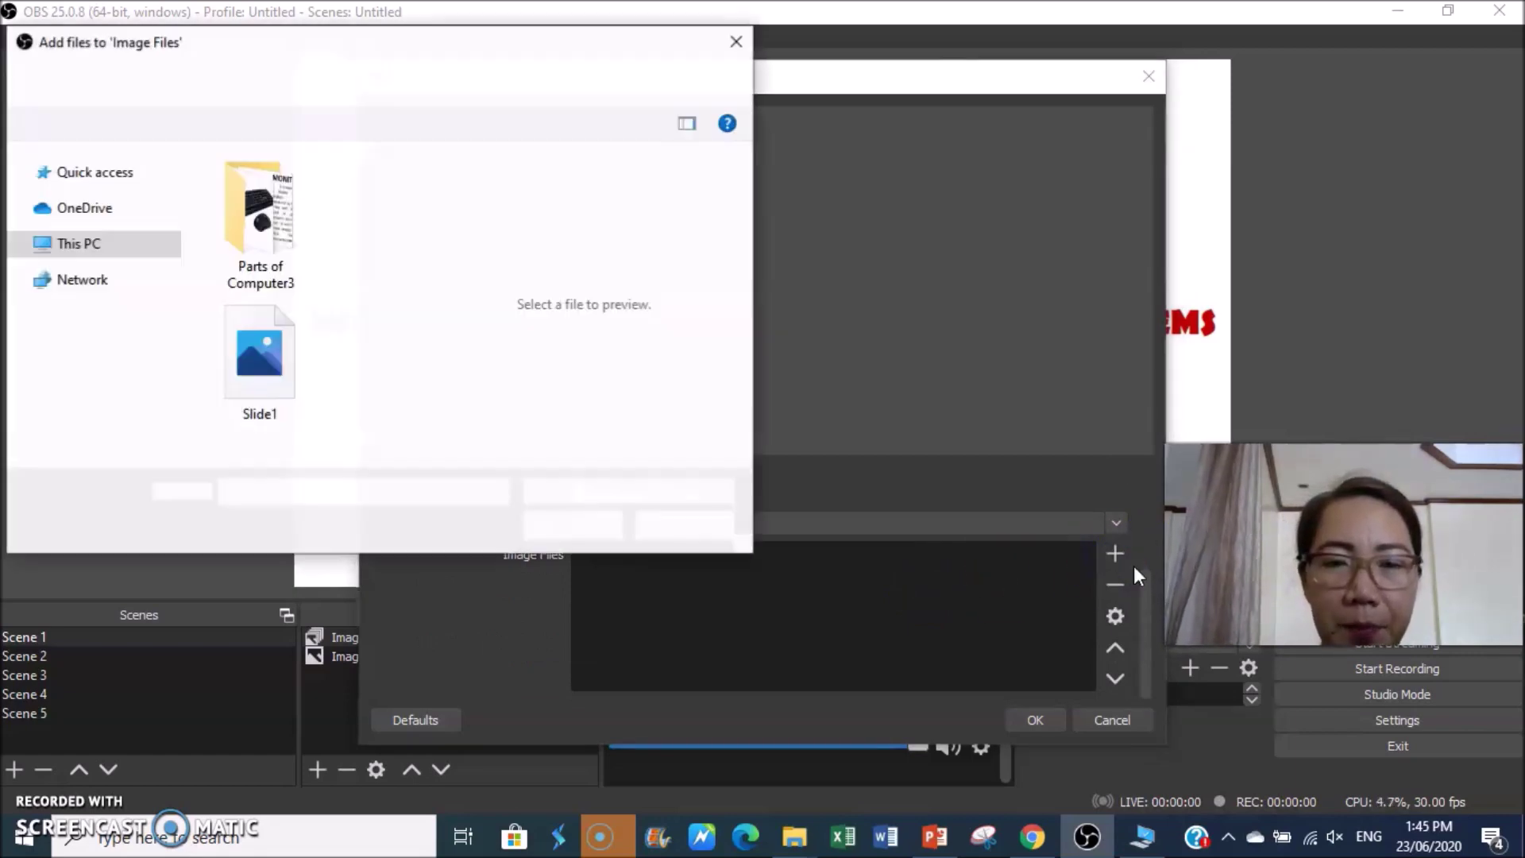
{"action": "double_click", "coordinate": [259, 222]}
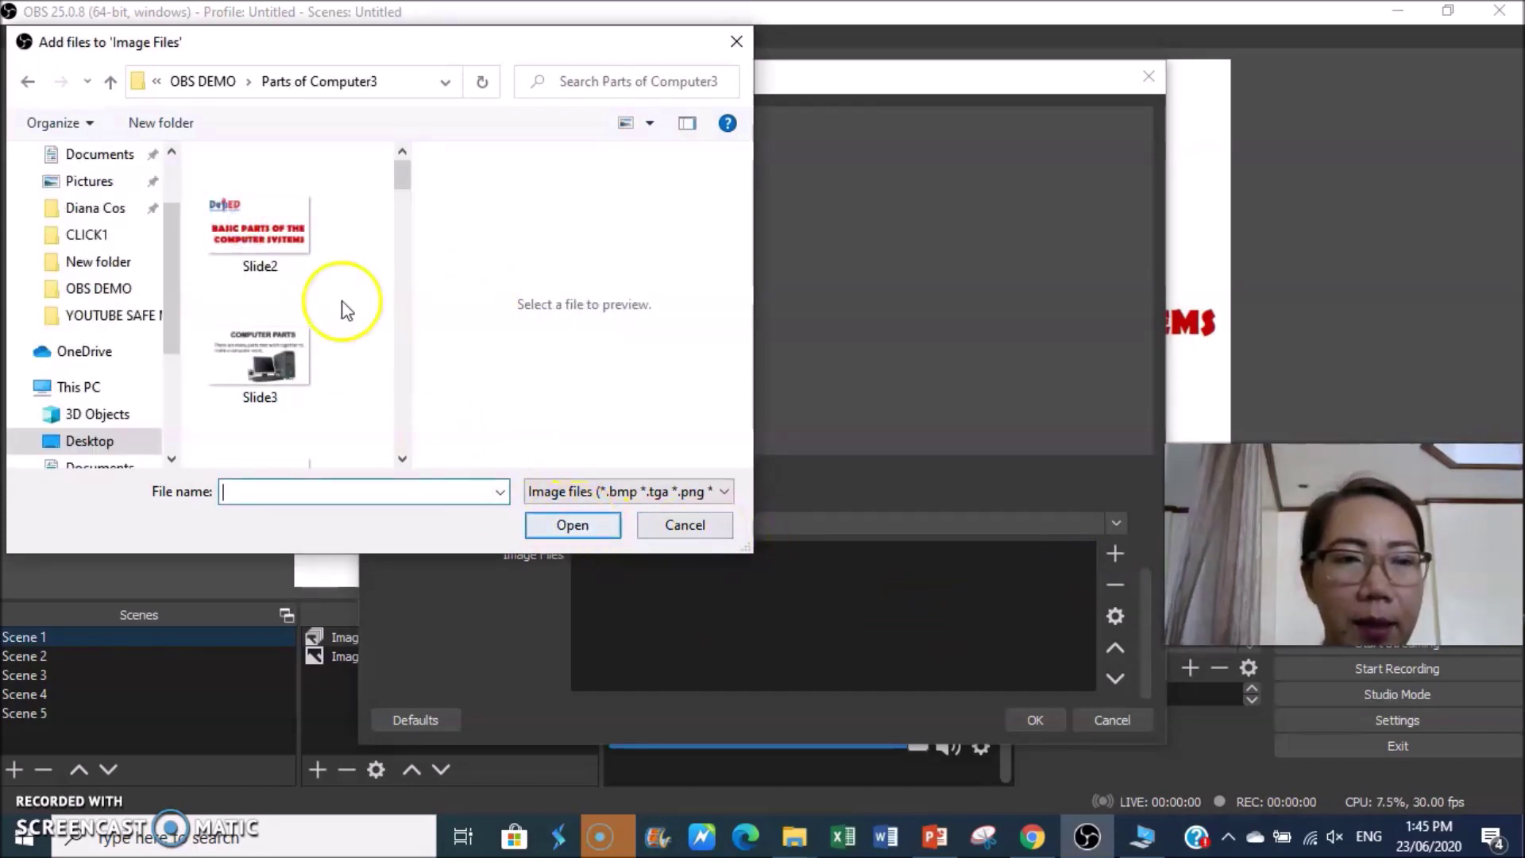
{"action": "left_click", "coordinate": [260, 226]}
{"action": "key", "text": "ctrl+a"}
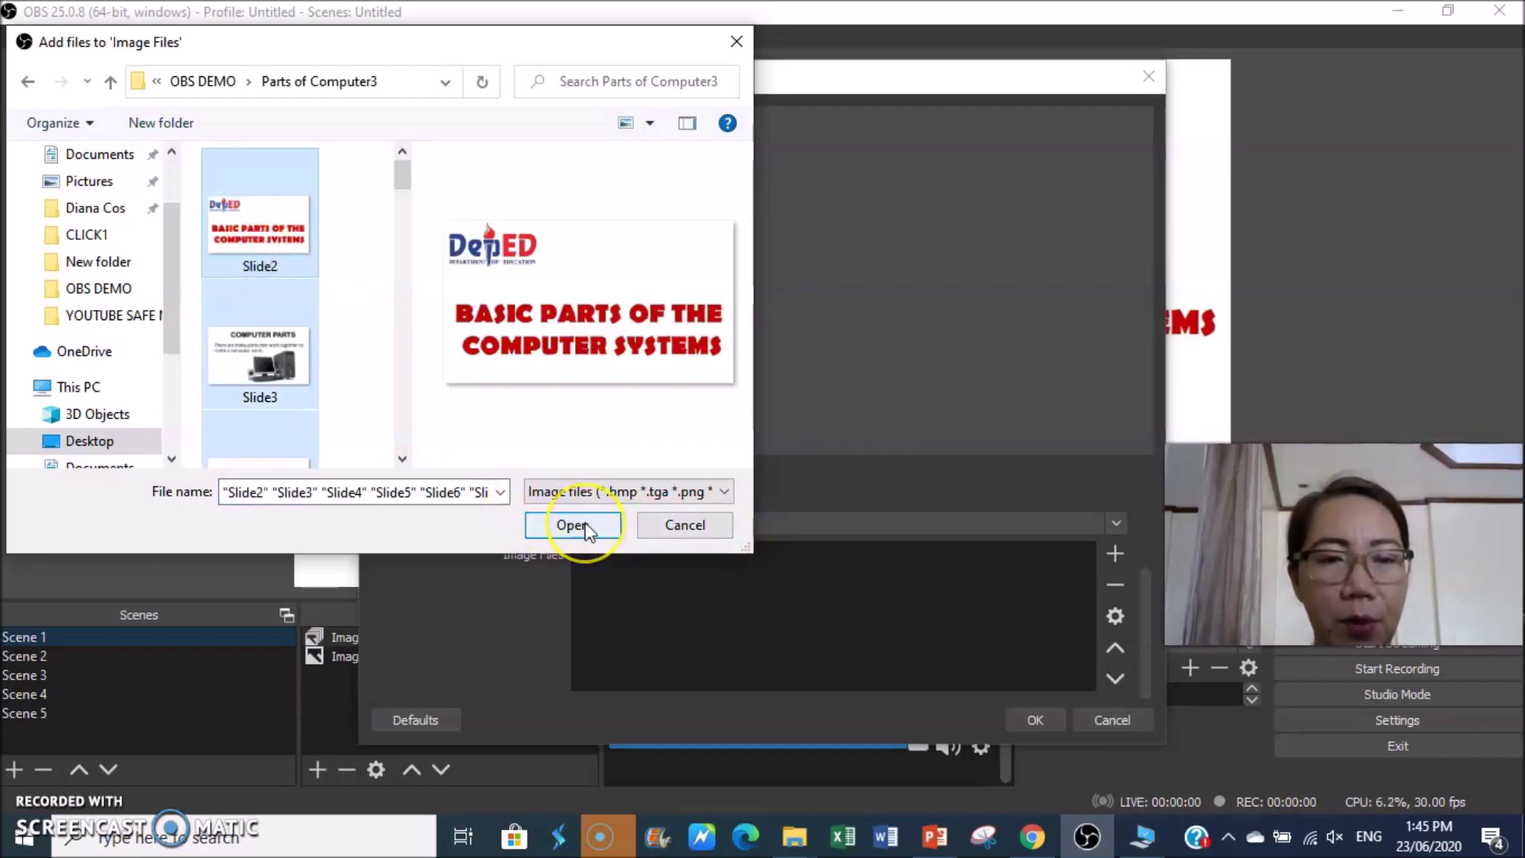
{"action": "left_click", "coordinate": [586, 527]}
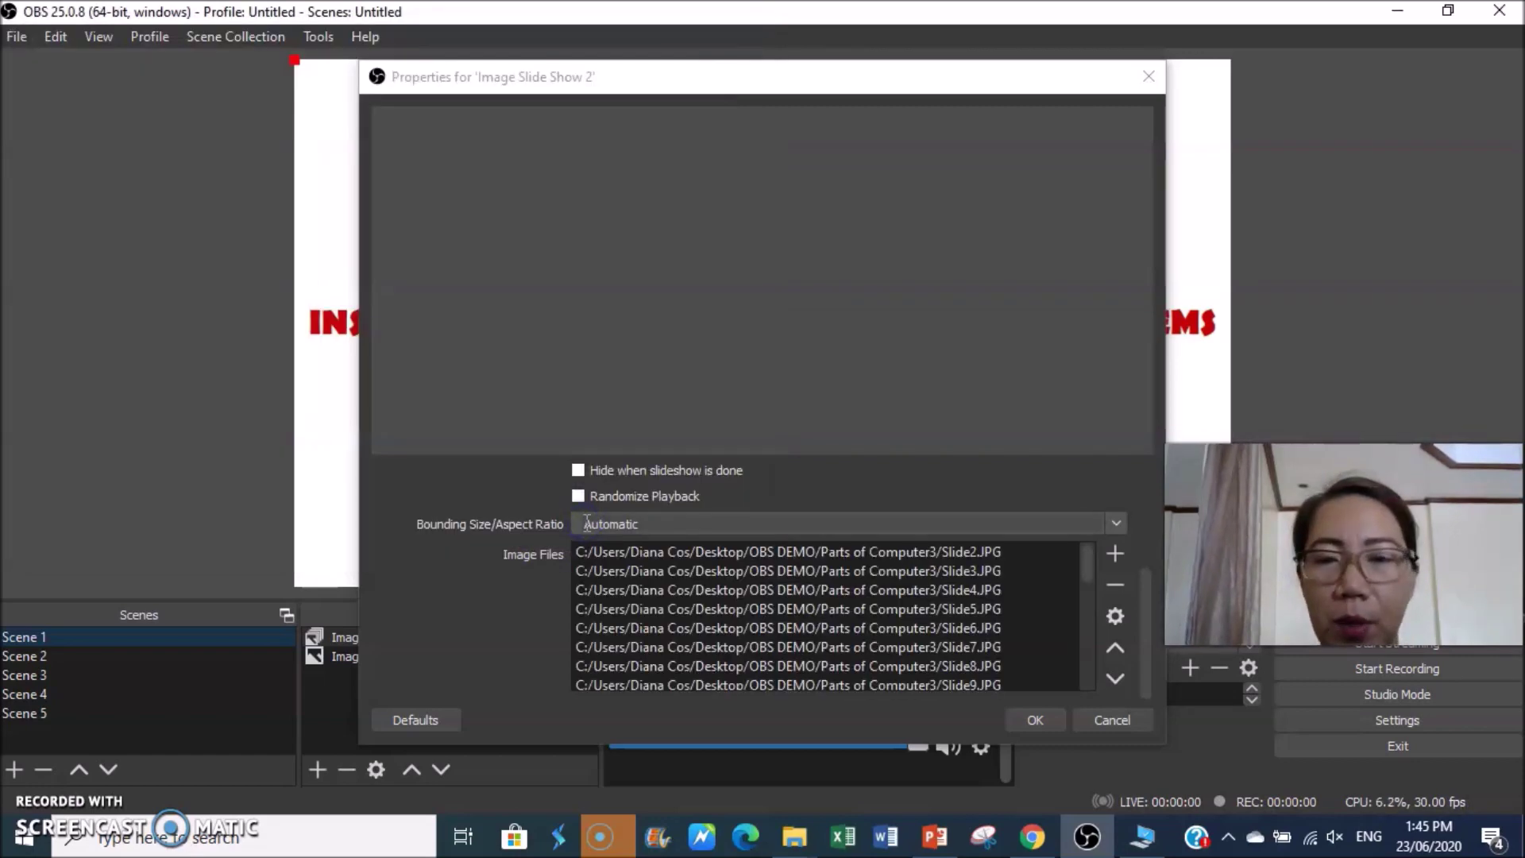
{"action": "left_click", "coordinate": [1040, 719]}
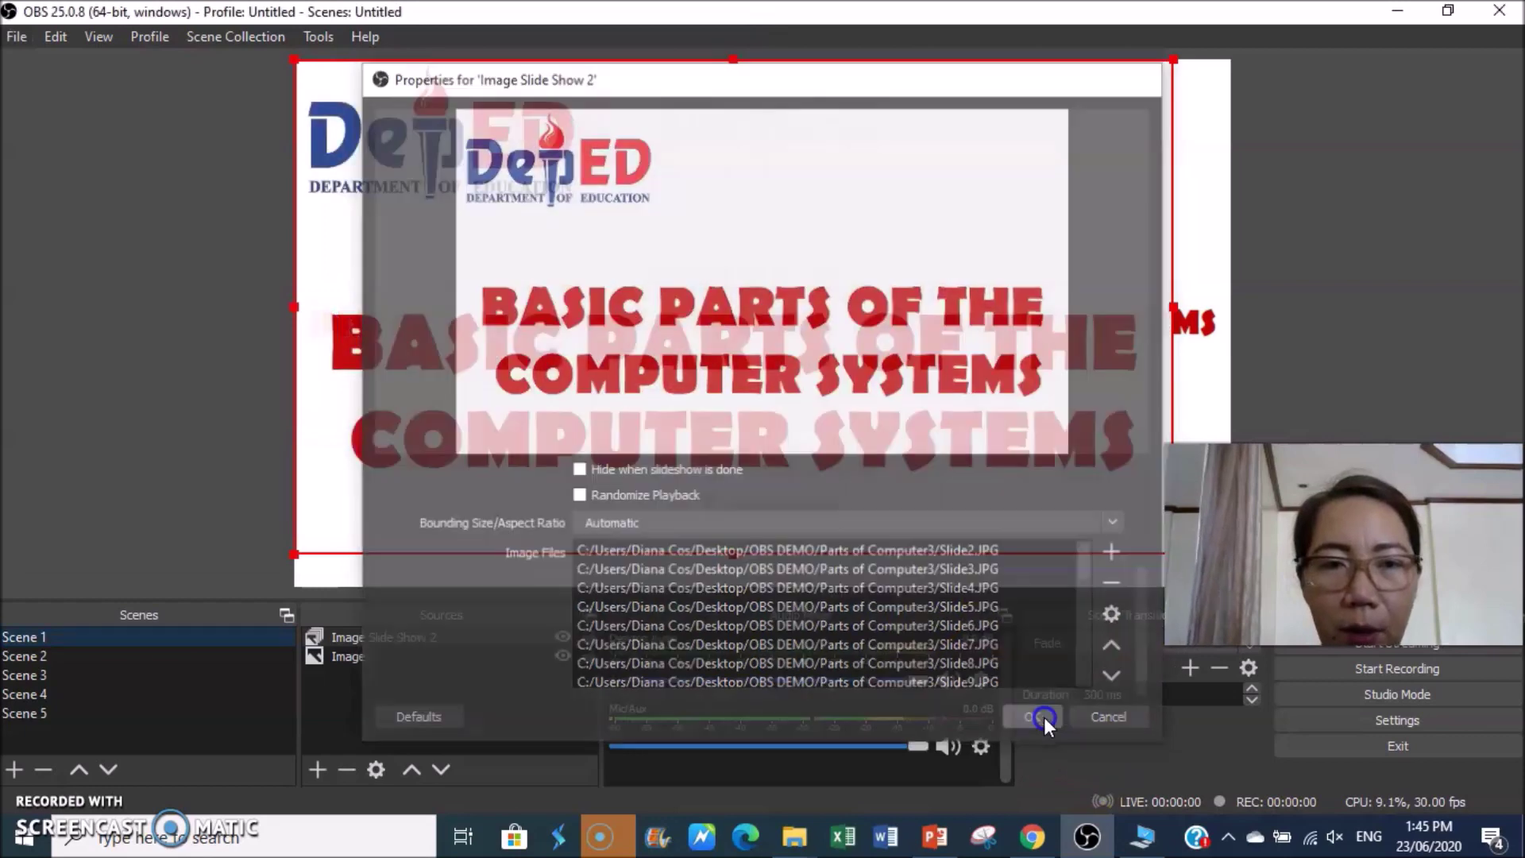
Step: Fit the new slide show in Scene 1 to the screen
{"action": "right_click", "coordinate": [846, 184]}
{"action": "mouse_move", "coordinate": [923, 468]}
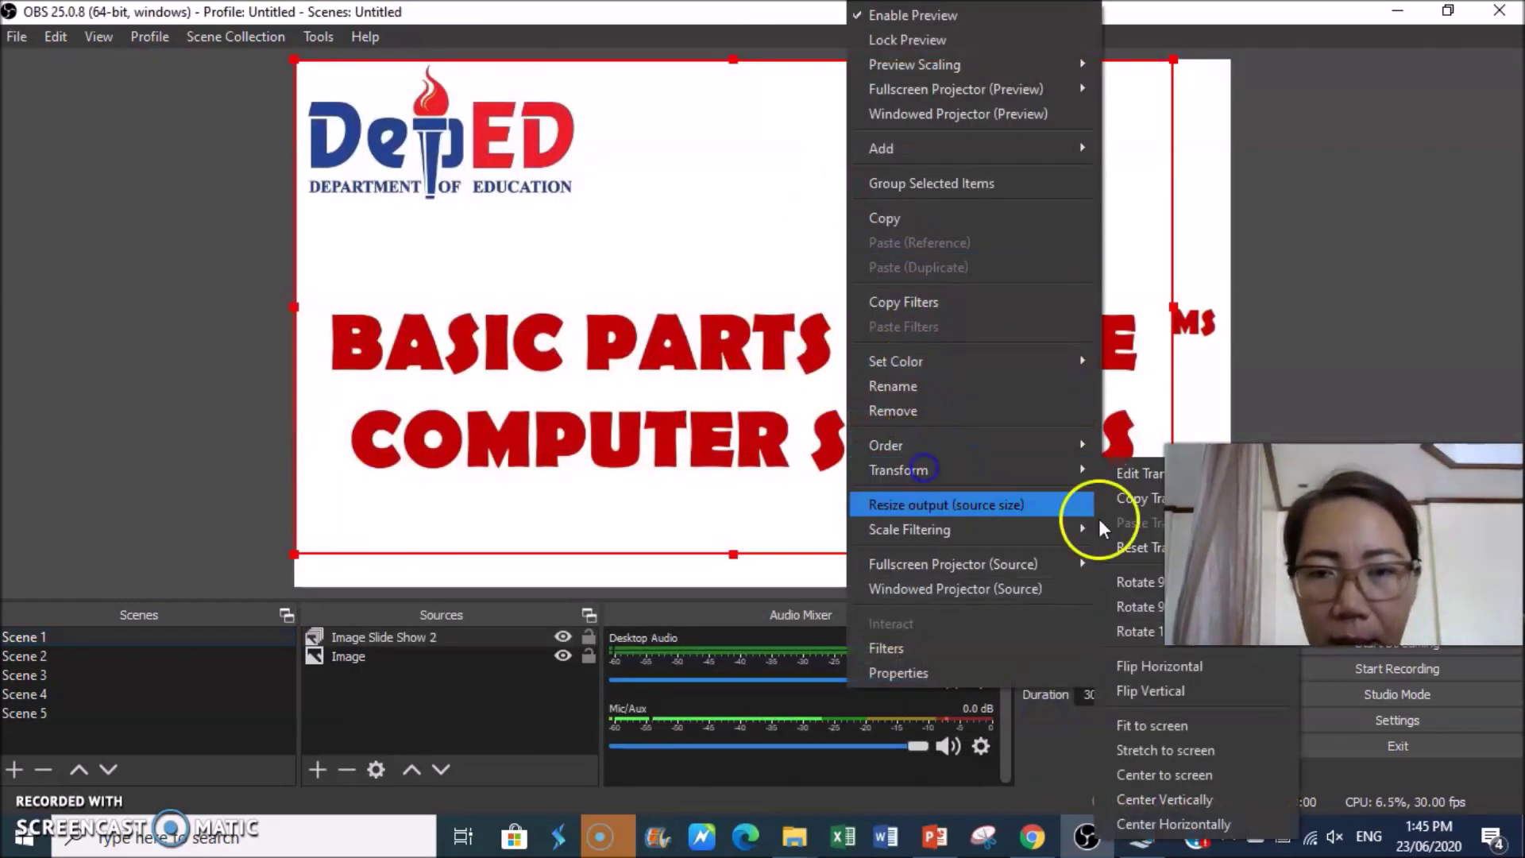
{"action": "left_click", "coordinate": [1179, 722]}
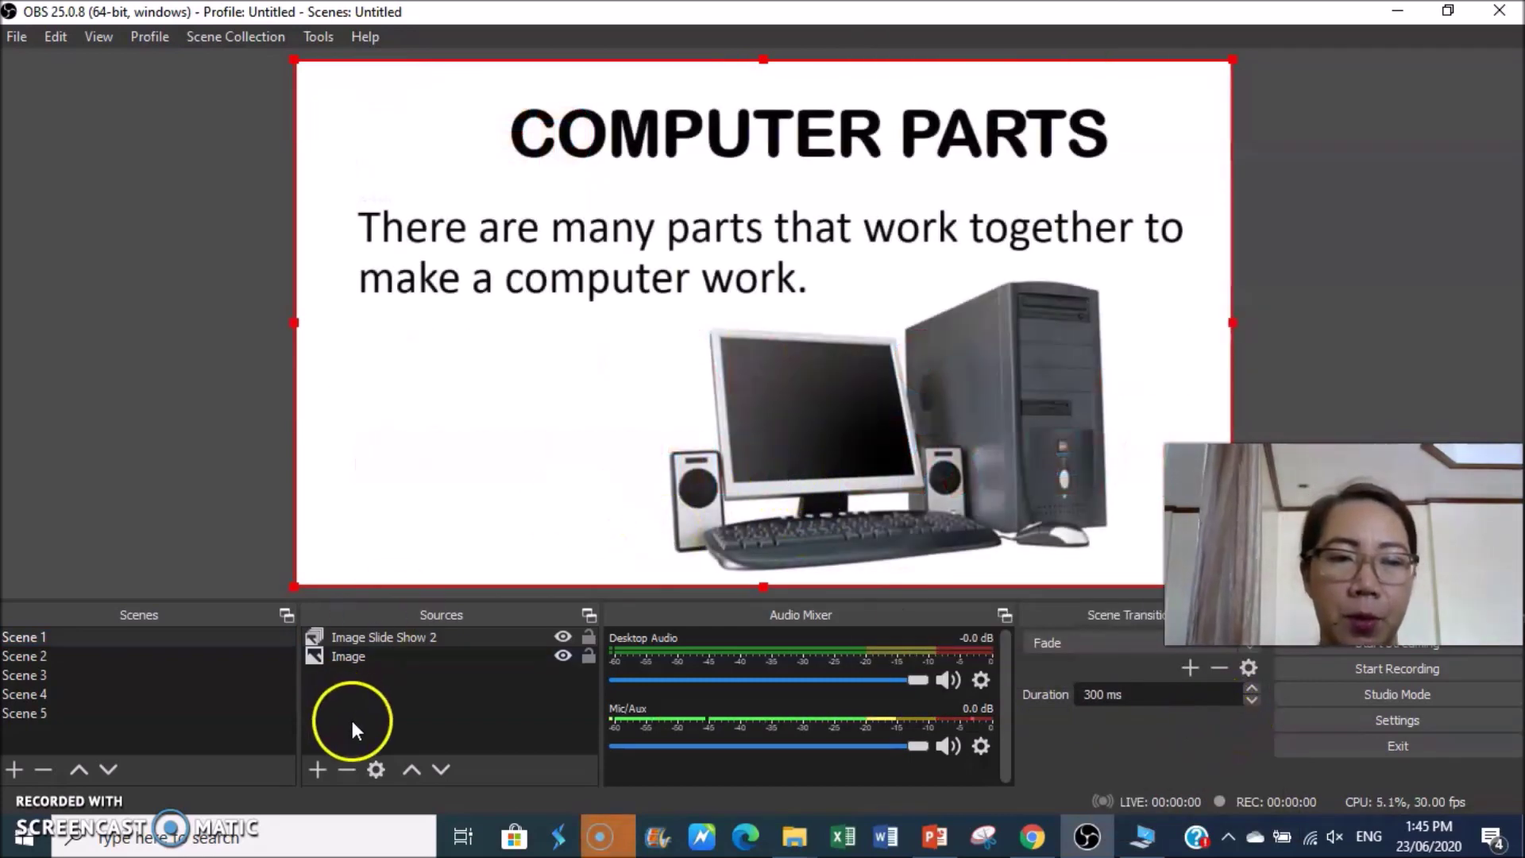
Step: Assign the Image Slide Show 2 hotkeys Down for Next Slide and Up for Previous Slide, and save the settings
{"action": "left_click", "coordinate": [1402, 723]}
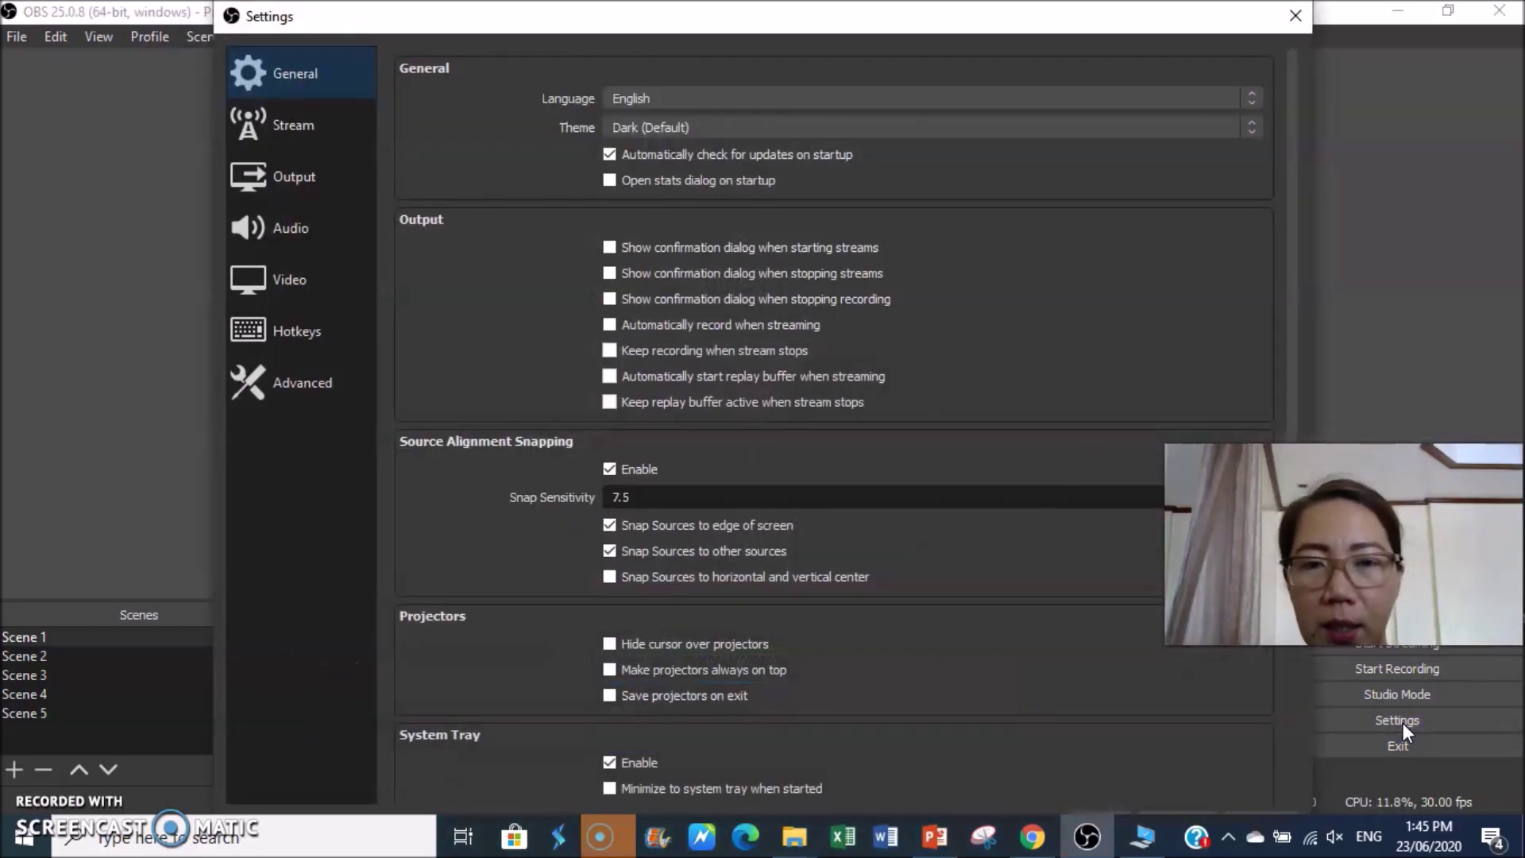
{"action": "left_click", "coordinate": [291, 333]}
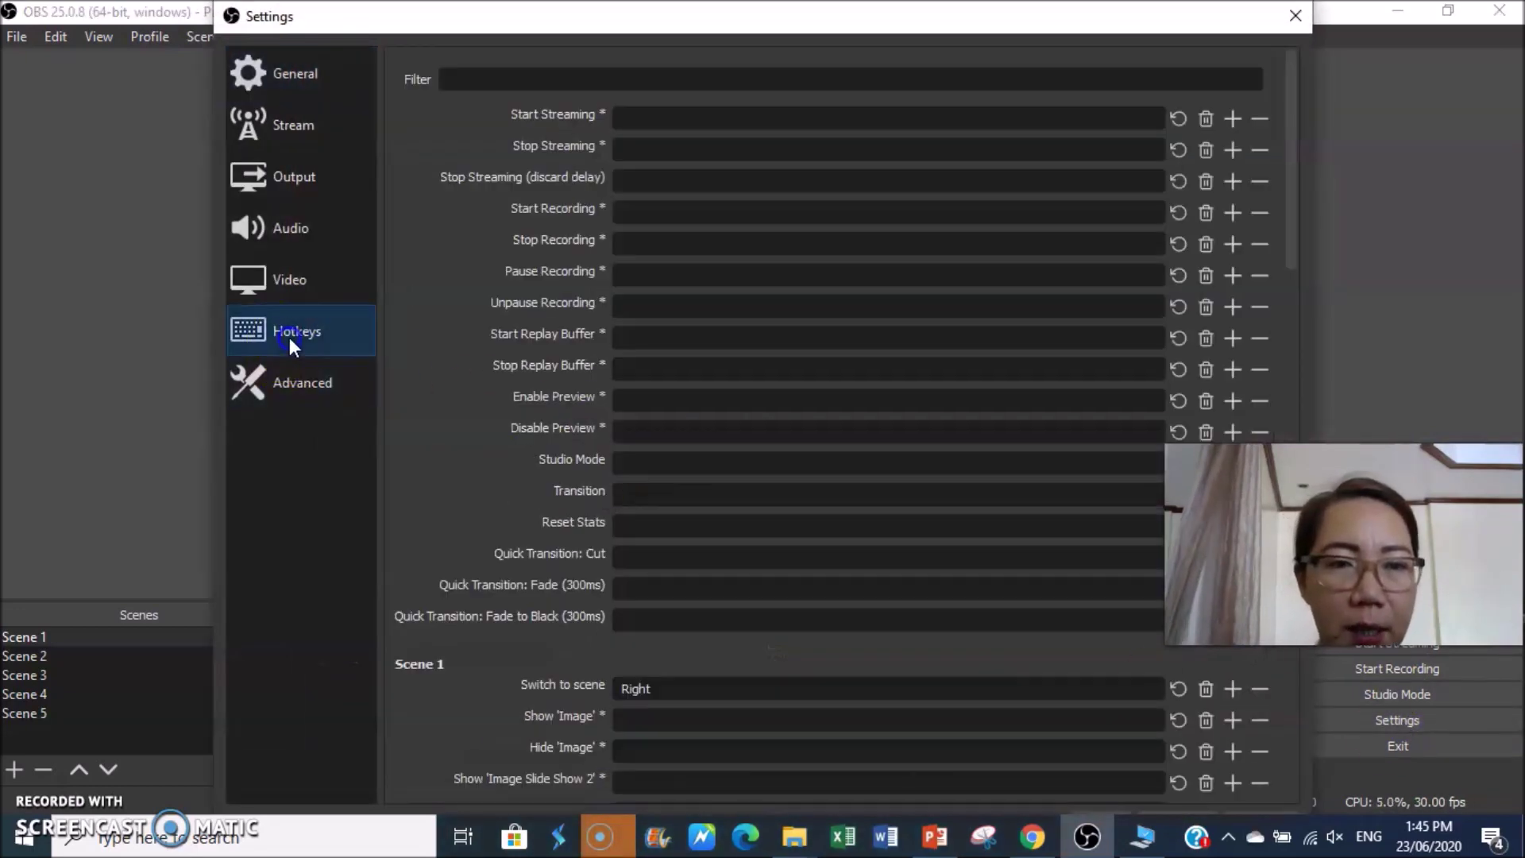
{"action": "scroll", "coordinate": [832, 475], "scroll_direction": "down", "scroll_amount": 12}
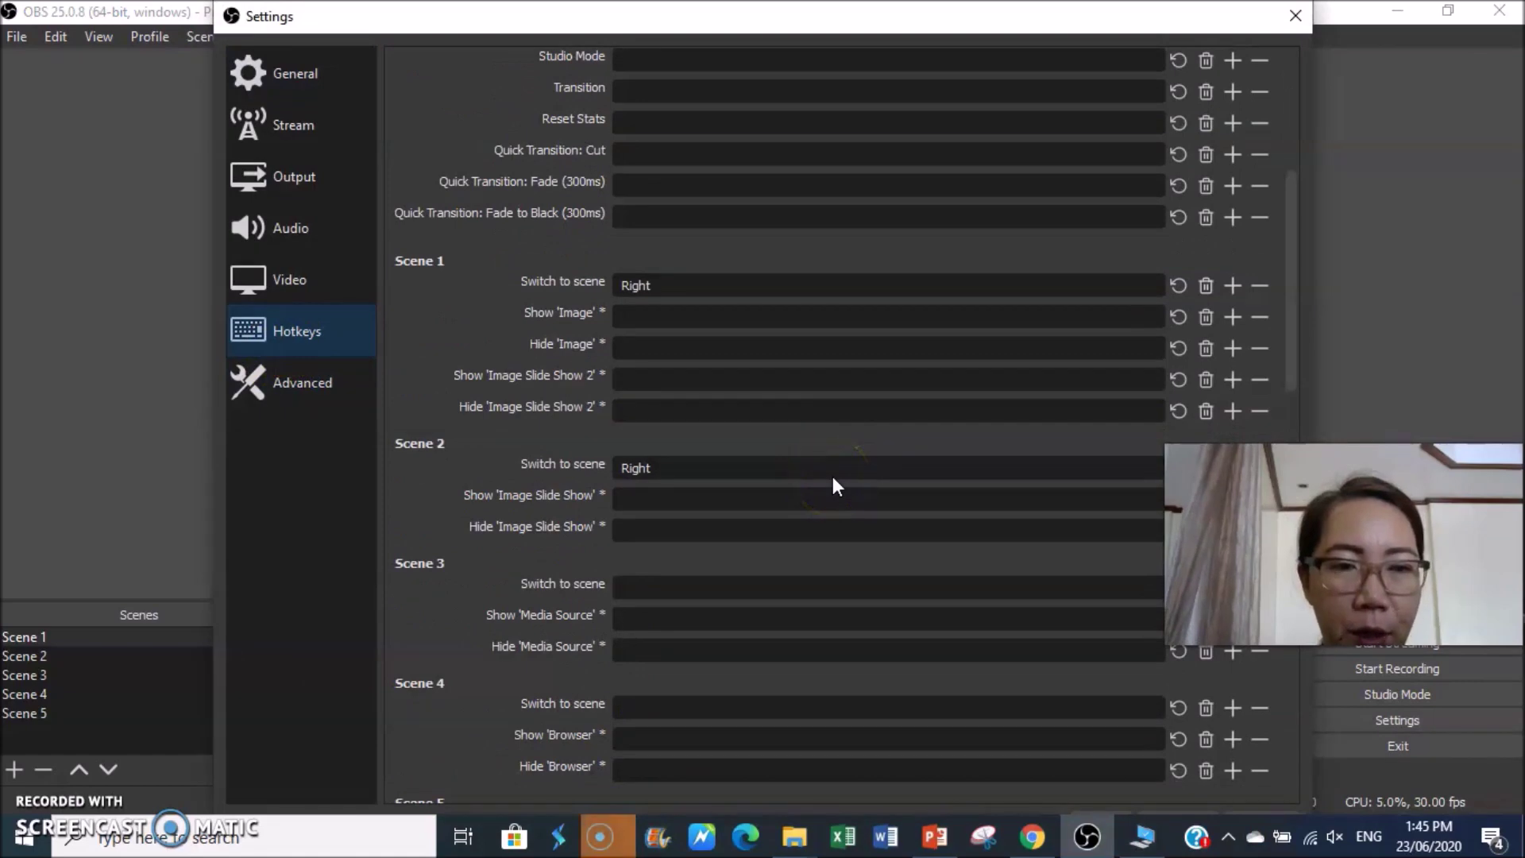
{"action": "scroll", "coordinate": [832, 475], "scroll_direction": "down", "scroll_amount": 5}
{"action": "left_click", "coordinate": [662, 459]}
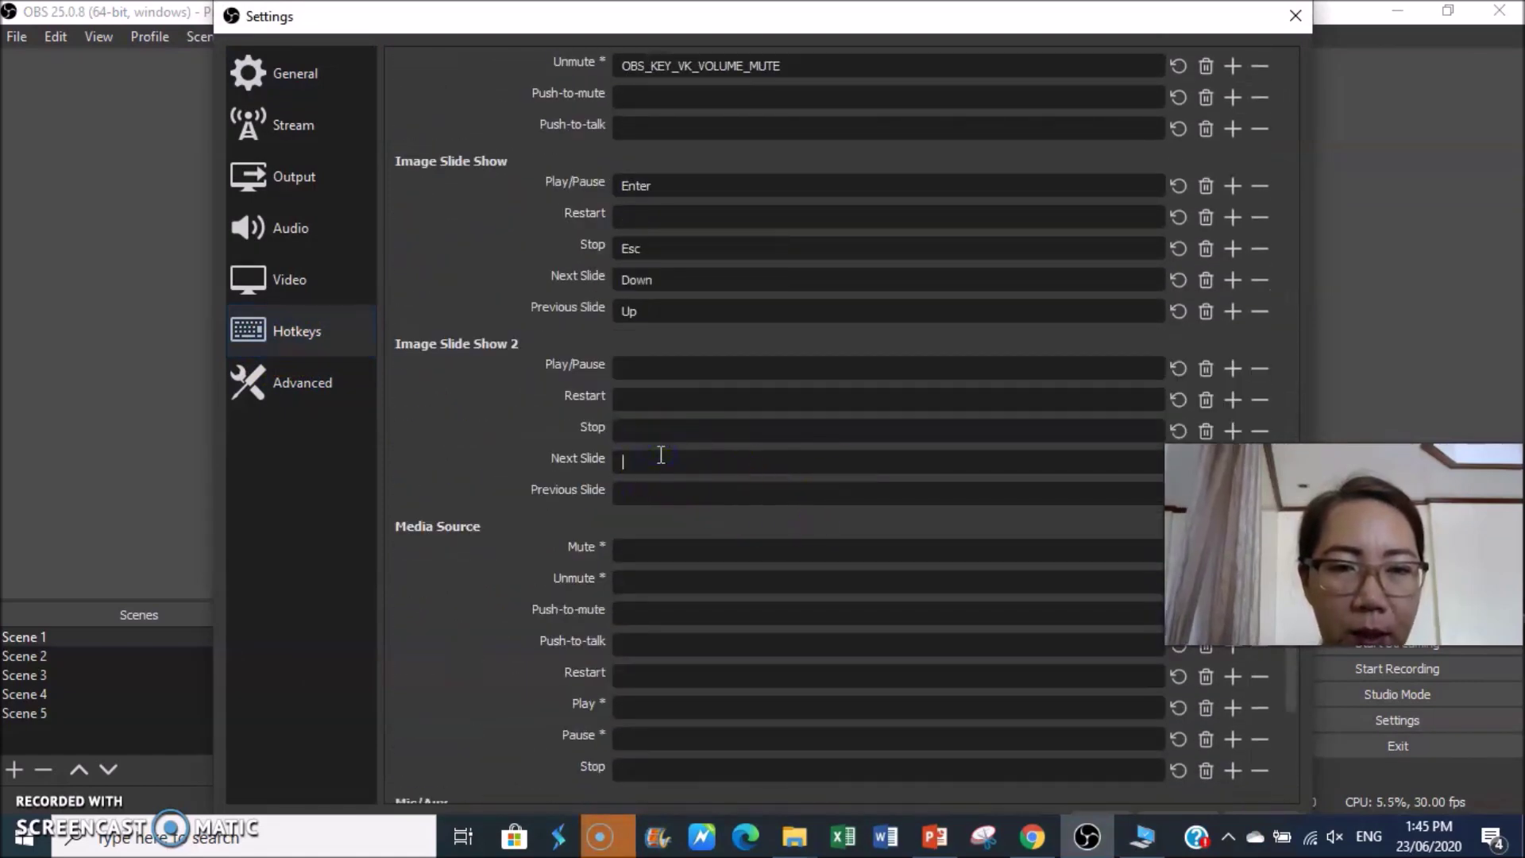
{"action": "key", "text": "Down"}
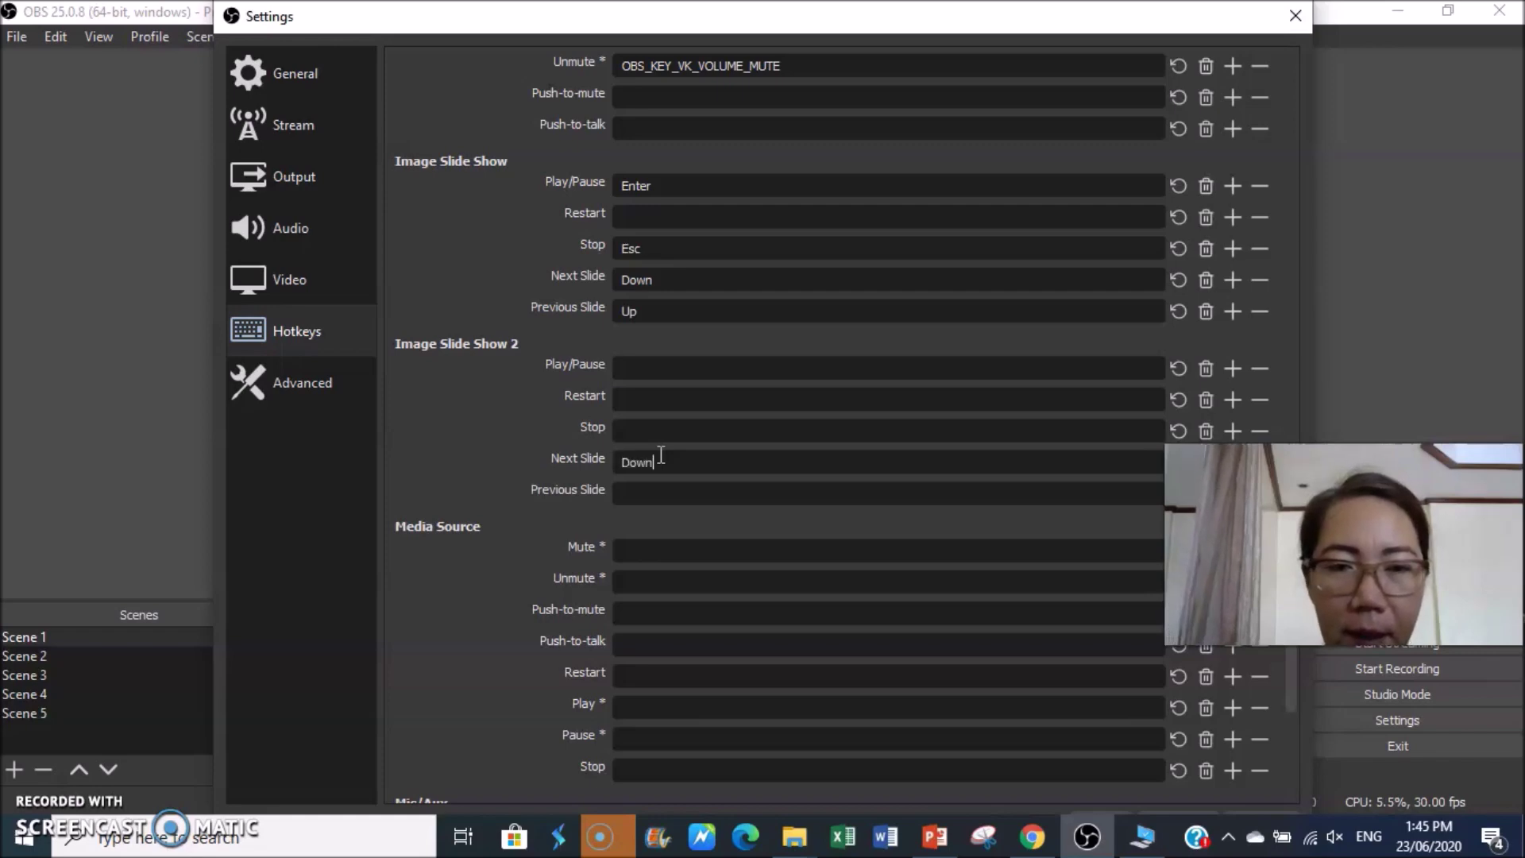
{"action": "key", "text": "Up"}
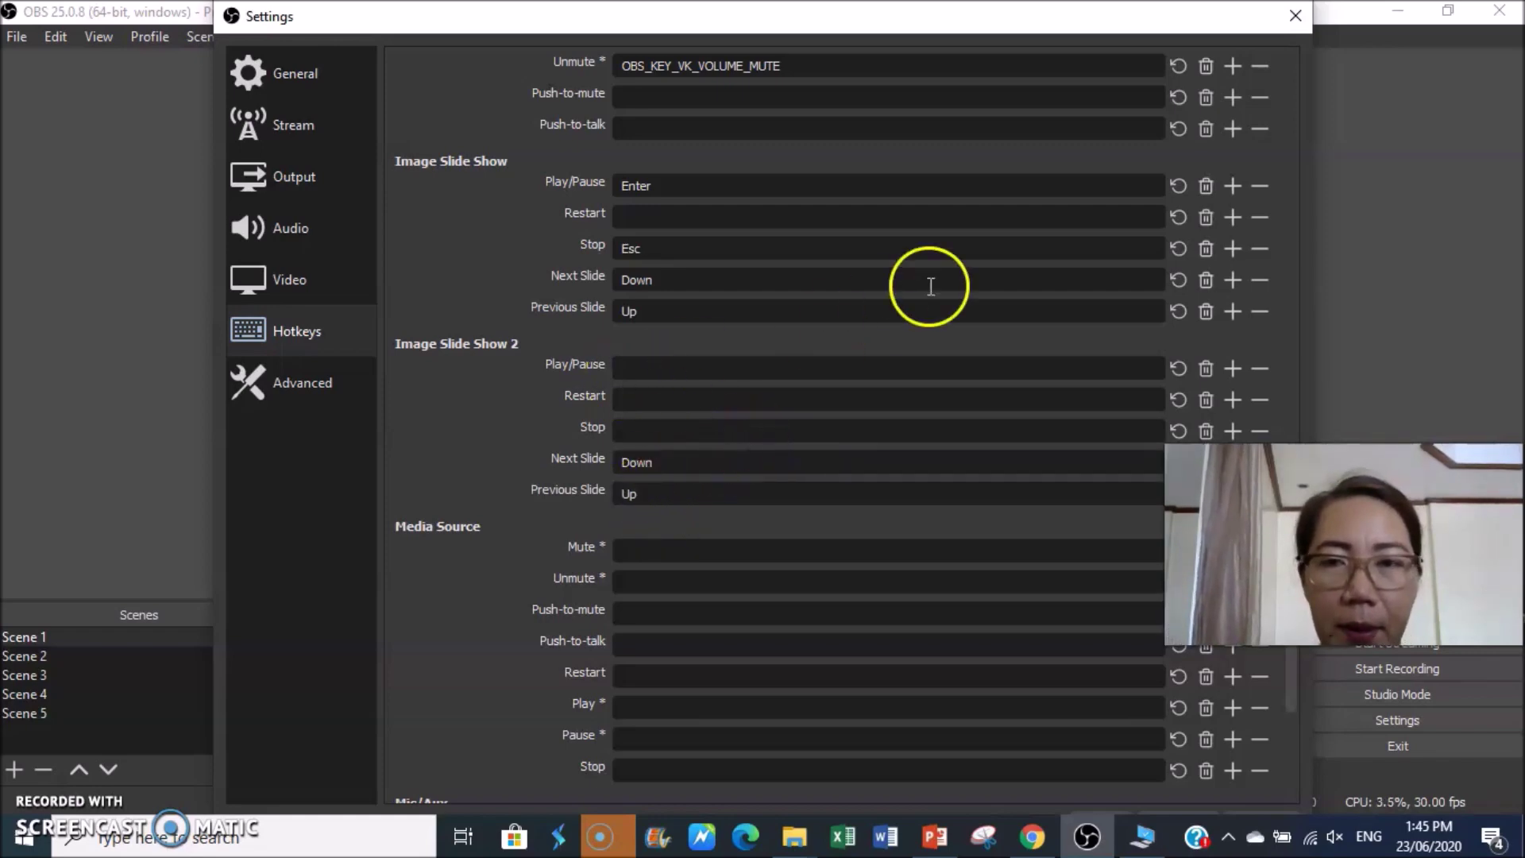
{"action": "scroll", "coordinate": [1007, 479], "scroll_direction": "down", "scroll_amount": 2}
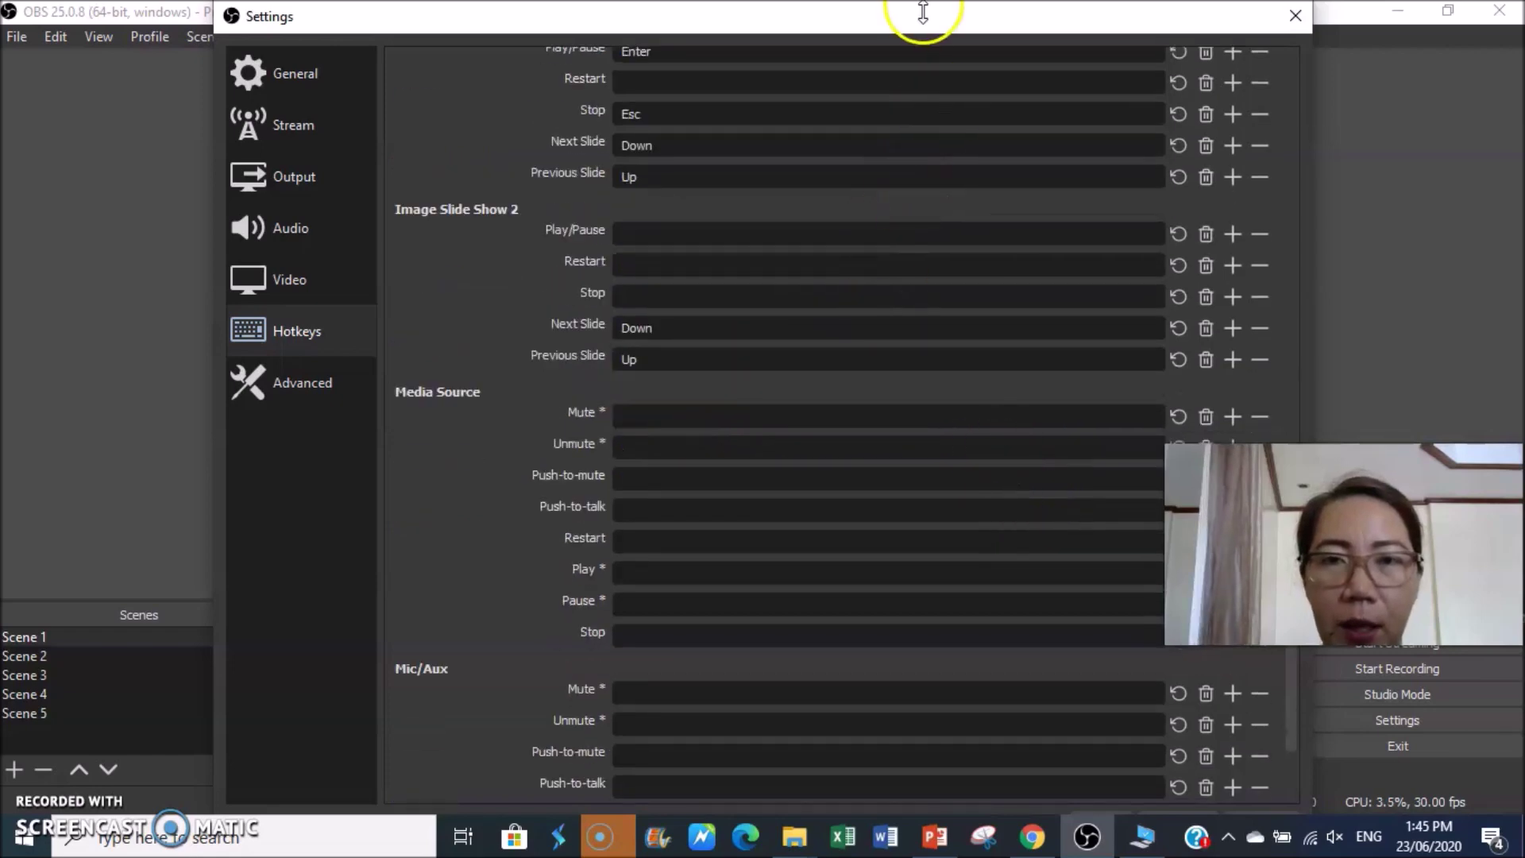
{"action": "left_click_drag", "start_coordinate": [969, 16], "coordinate": [751, 19]}
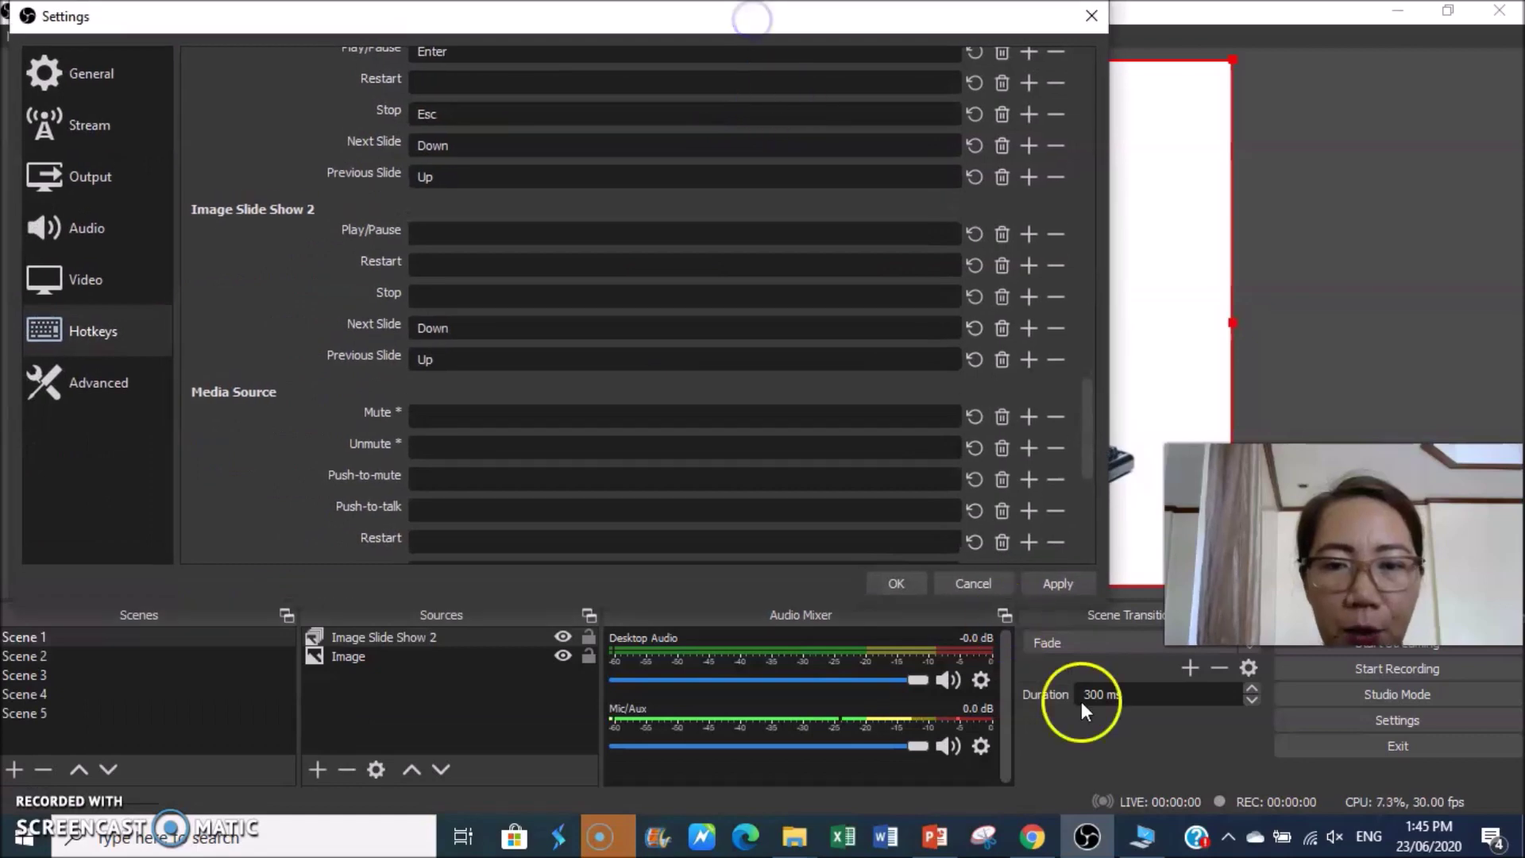
{"action": "left_click", "coordinate": [1065, 581]}
{"action": "left_click", "coordinate": [907, 581]}
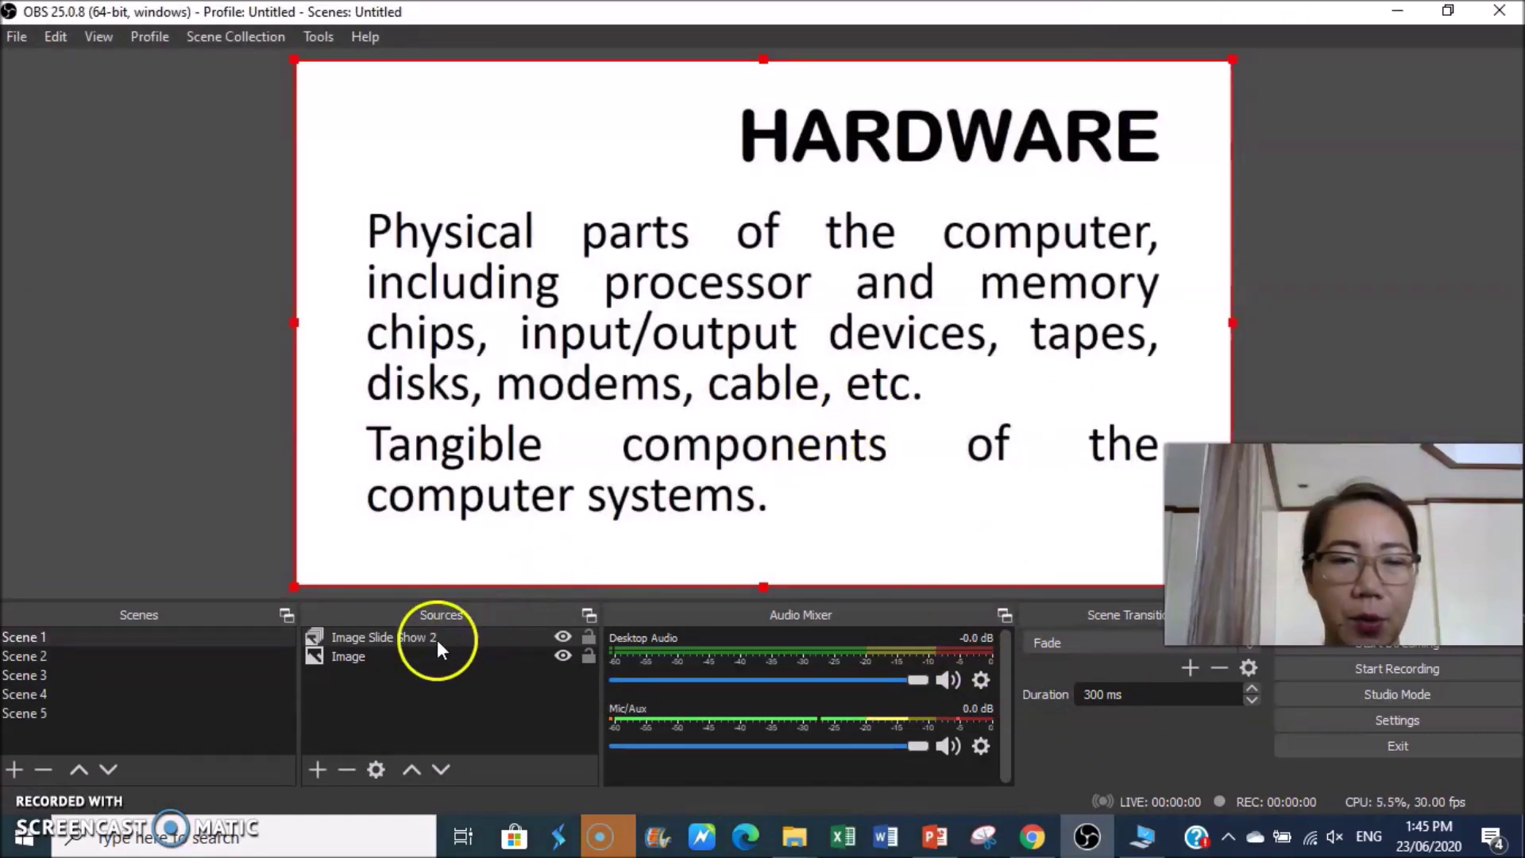
Step: Review the properties of the Image source in Scene 1 and close them
{"action": "left_click", "coordinate": [343, 661]}
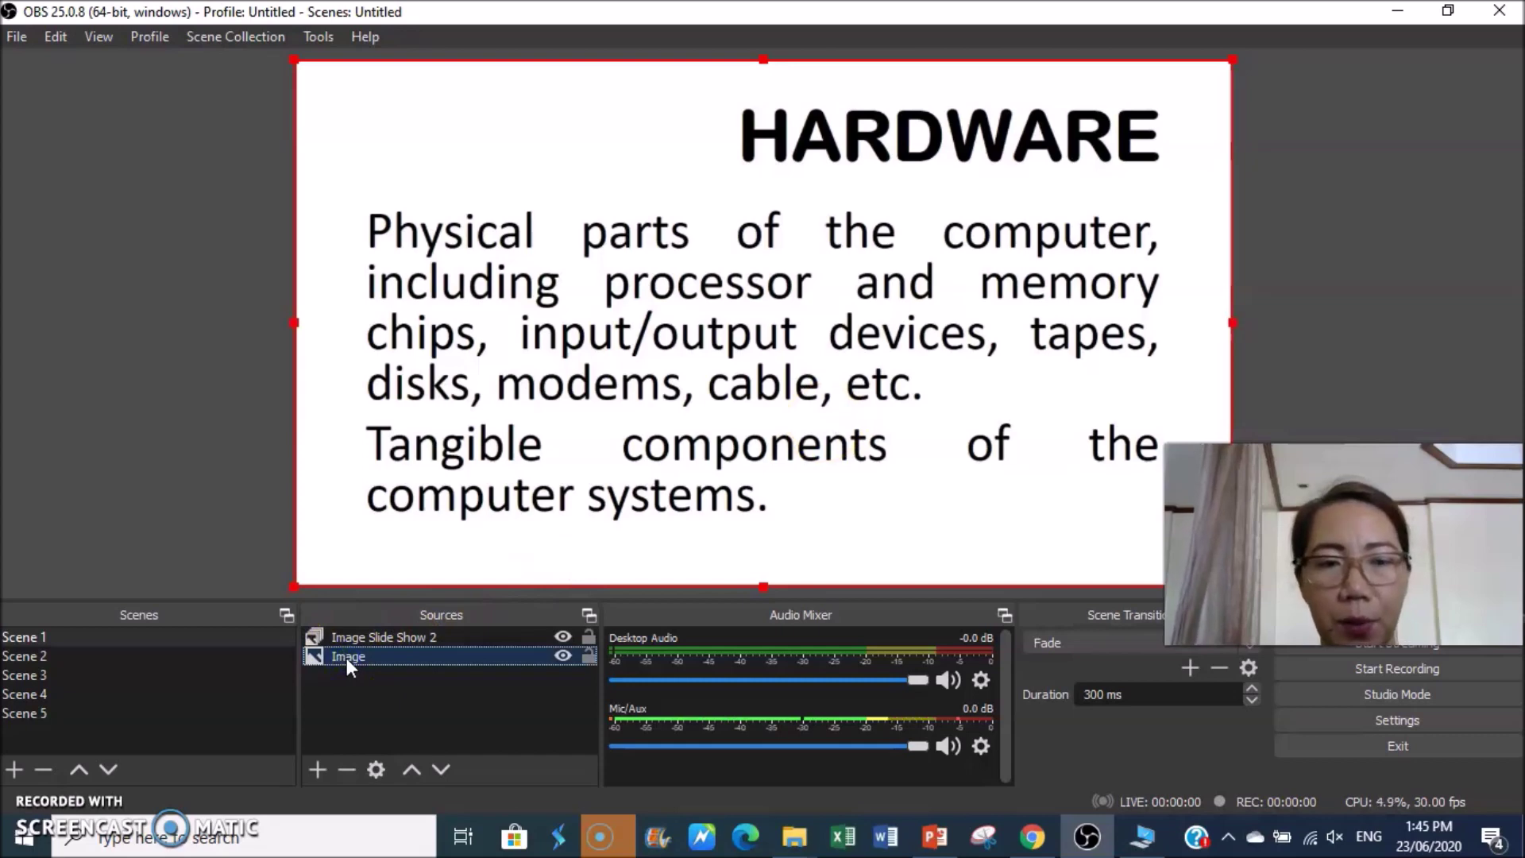
{"action": "left_click", "coordinate": [436, 635]}
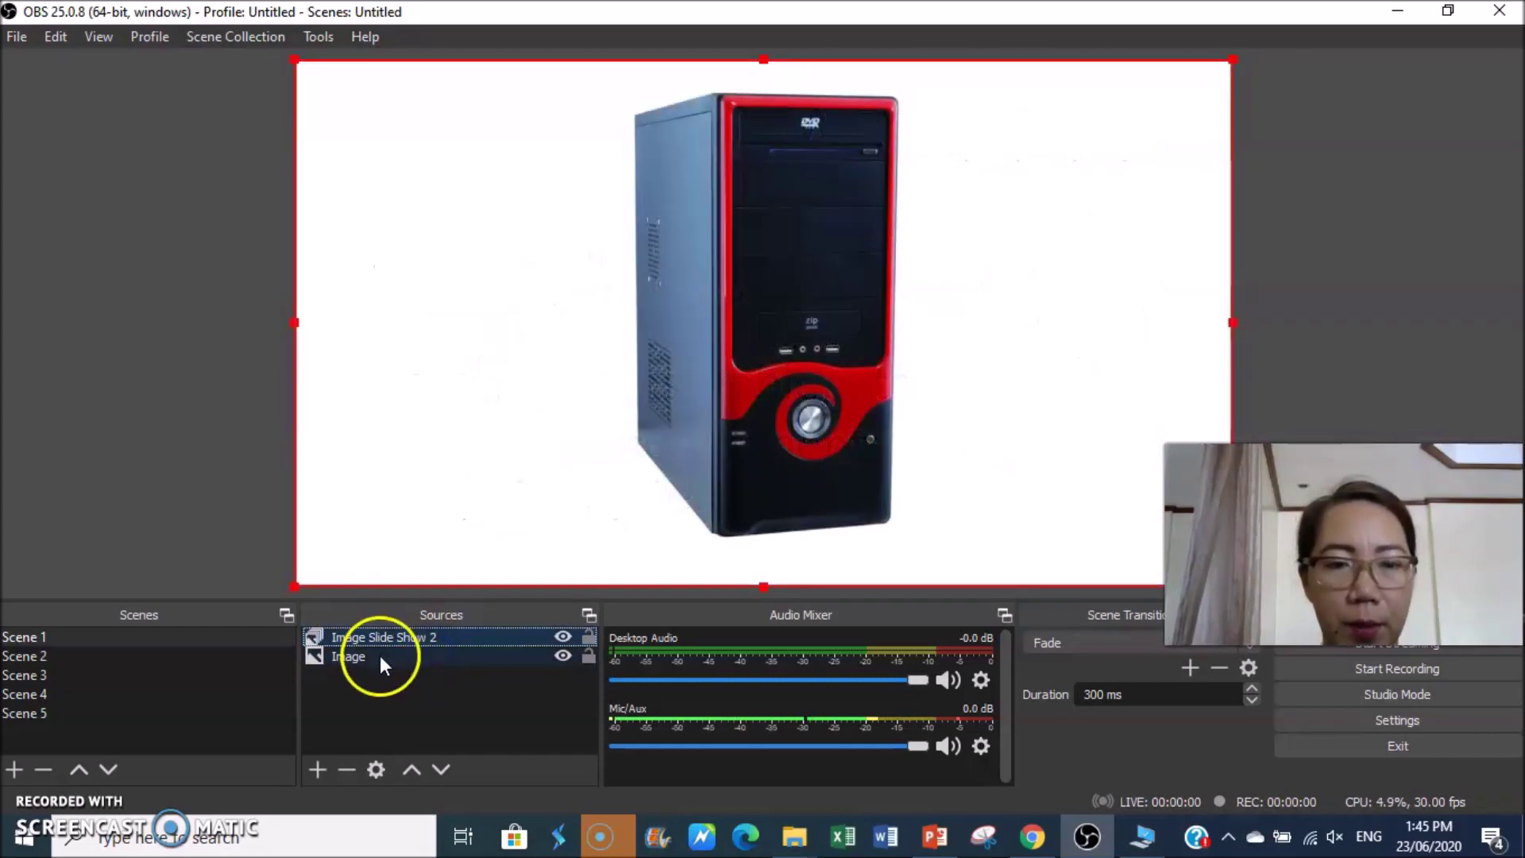
{"action": "left_click", "coordinate": [366, 662]}
{"action": "double_click", "coordinate": [341, 655]}
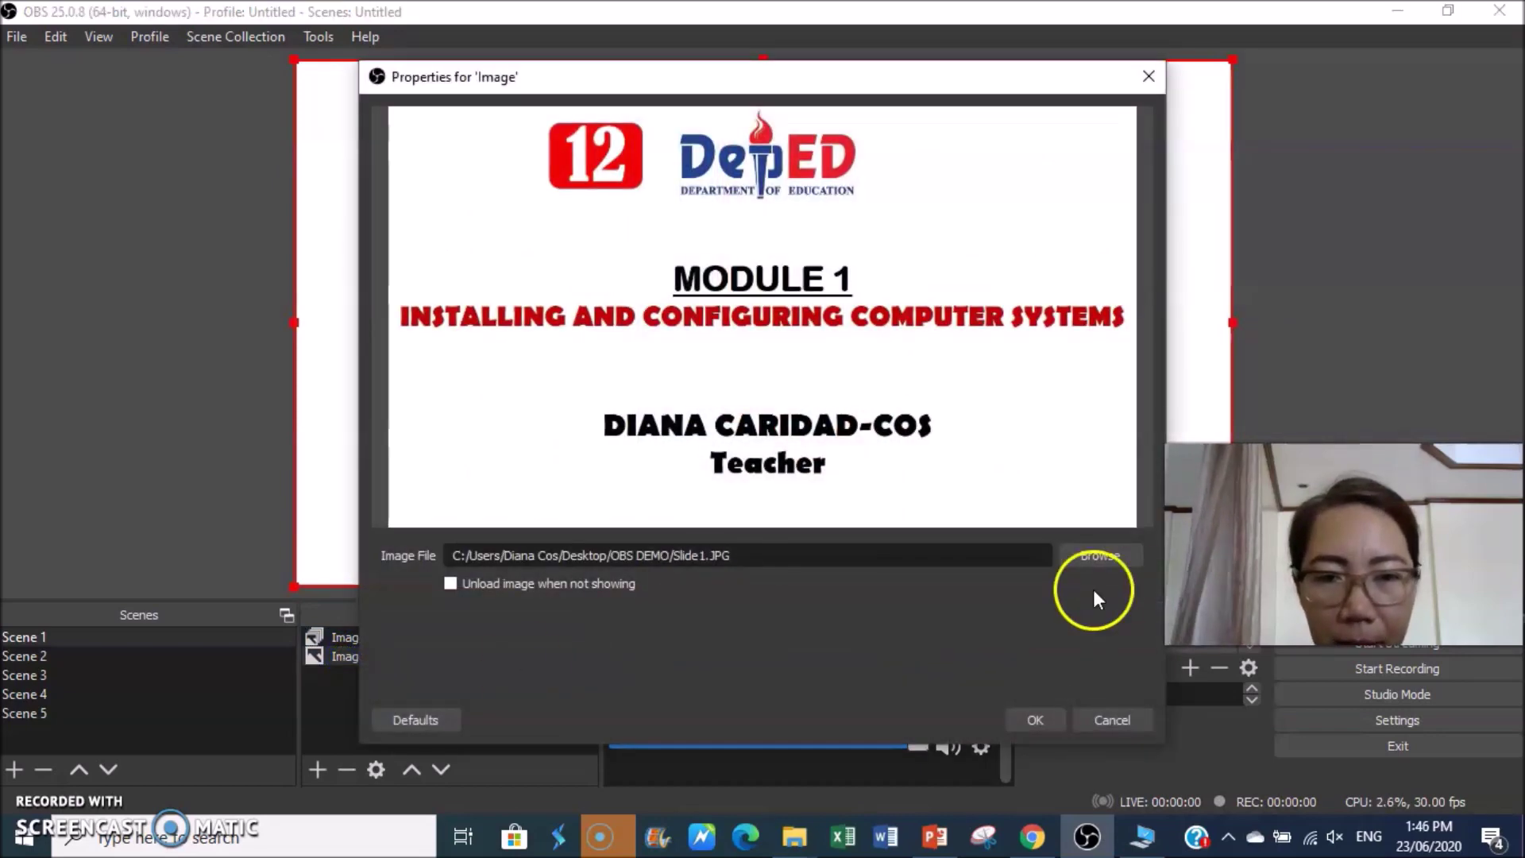
{"action": "left_click", "coordinate": [1044, 720]}
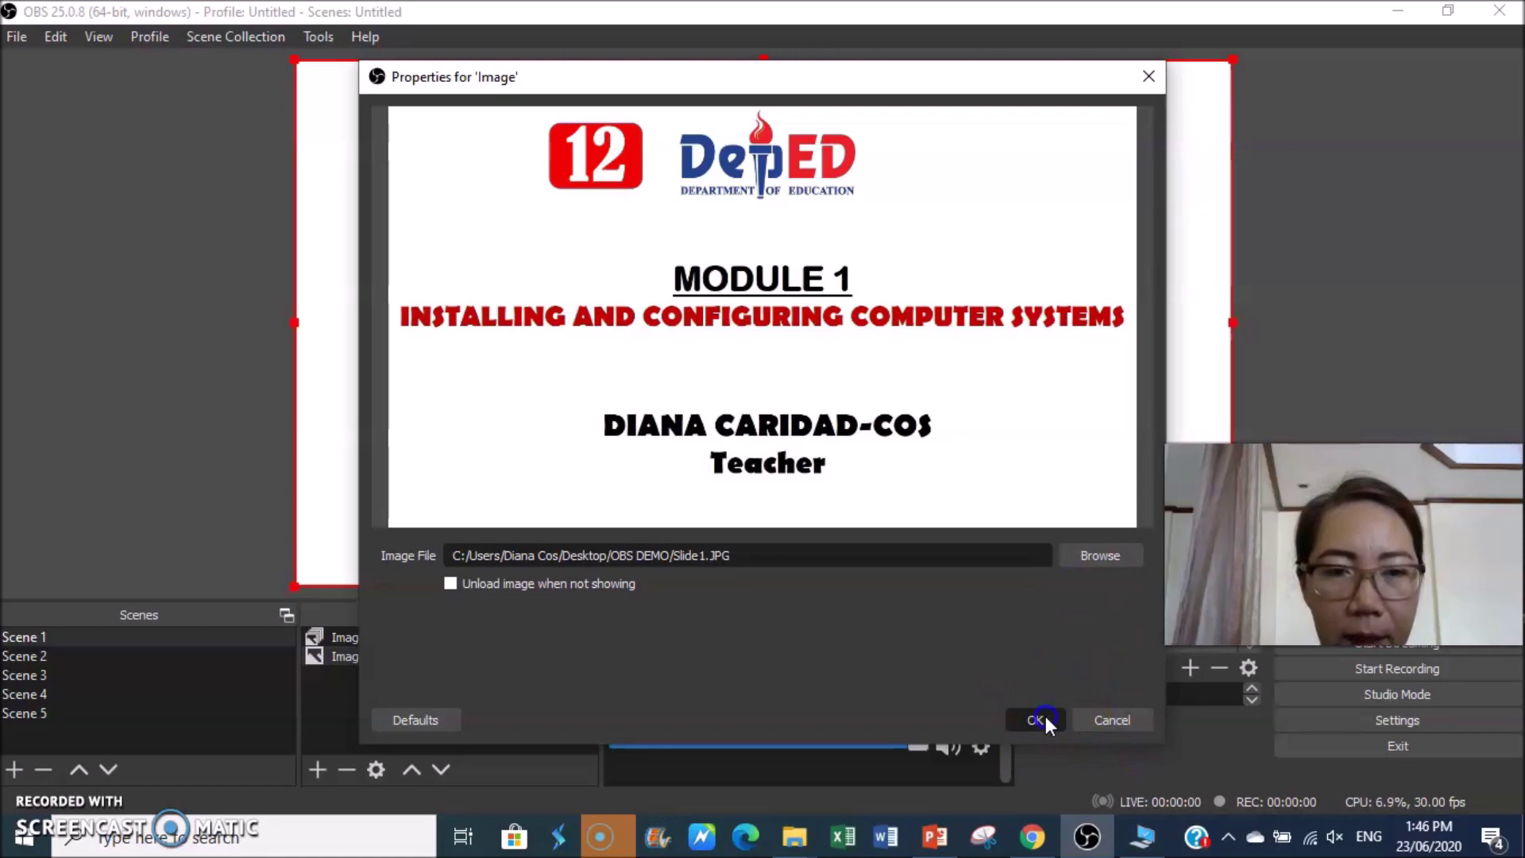
{"action": "left_click", "coordinate": [451, 582]}
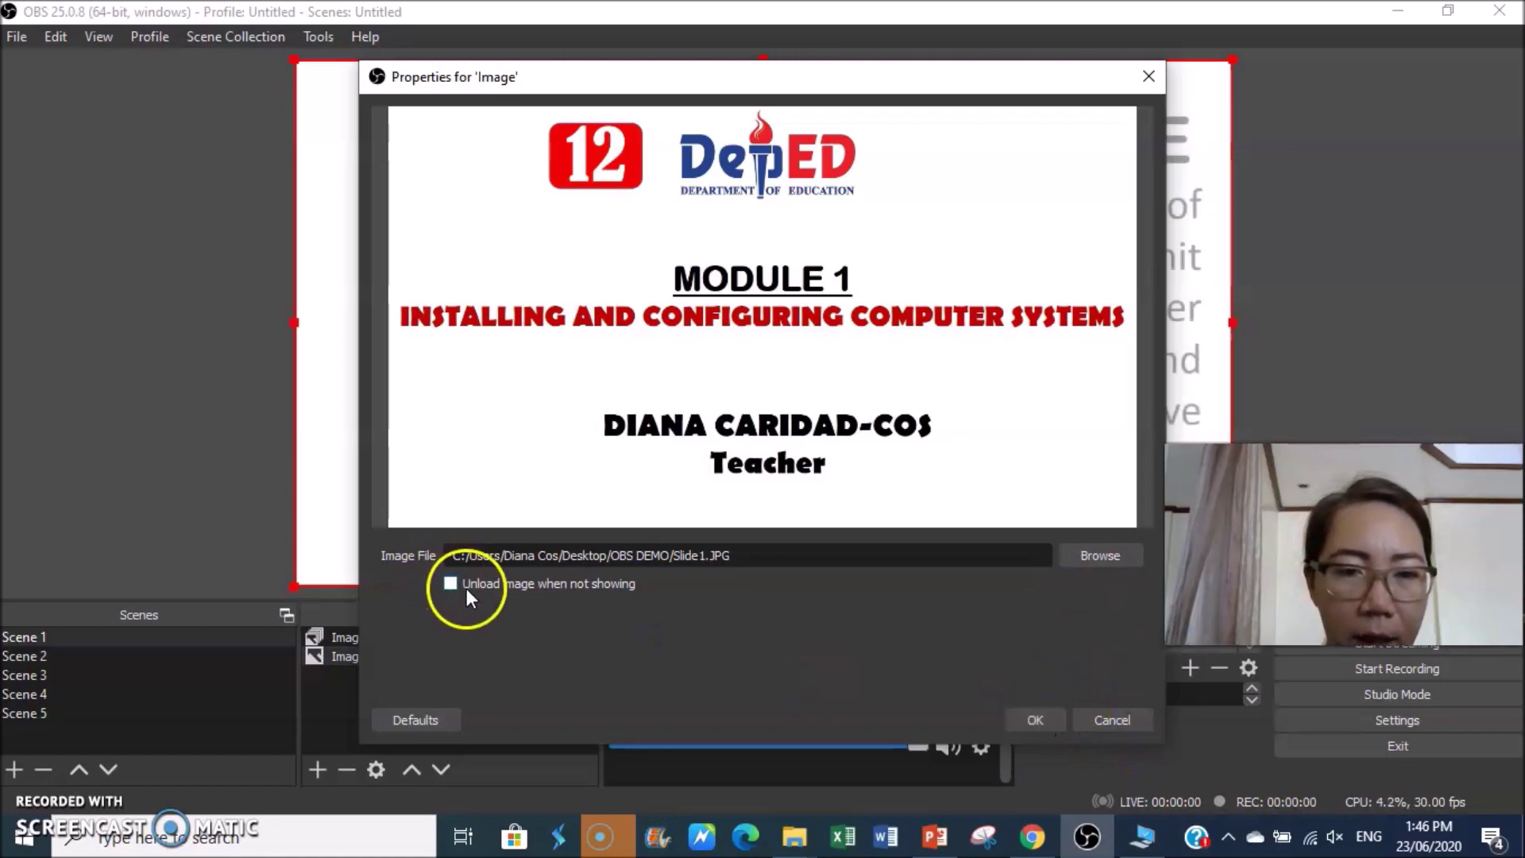
{"action": "left_click", "coordinate": [1025, 720]}
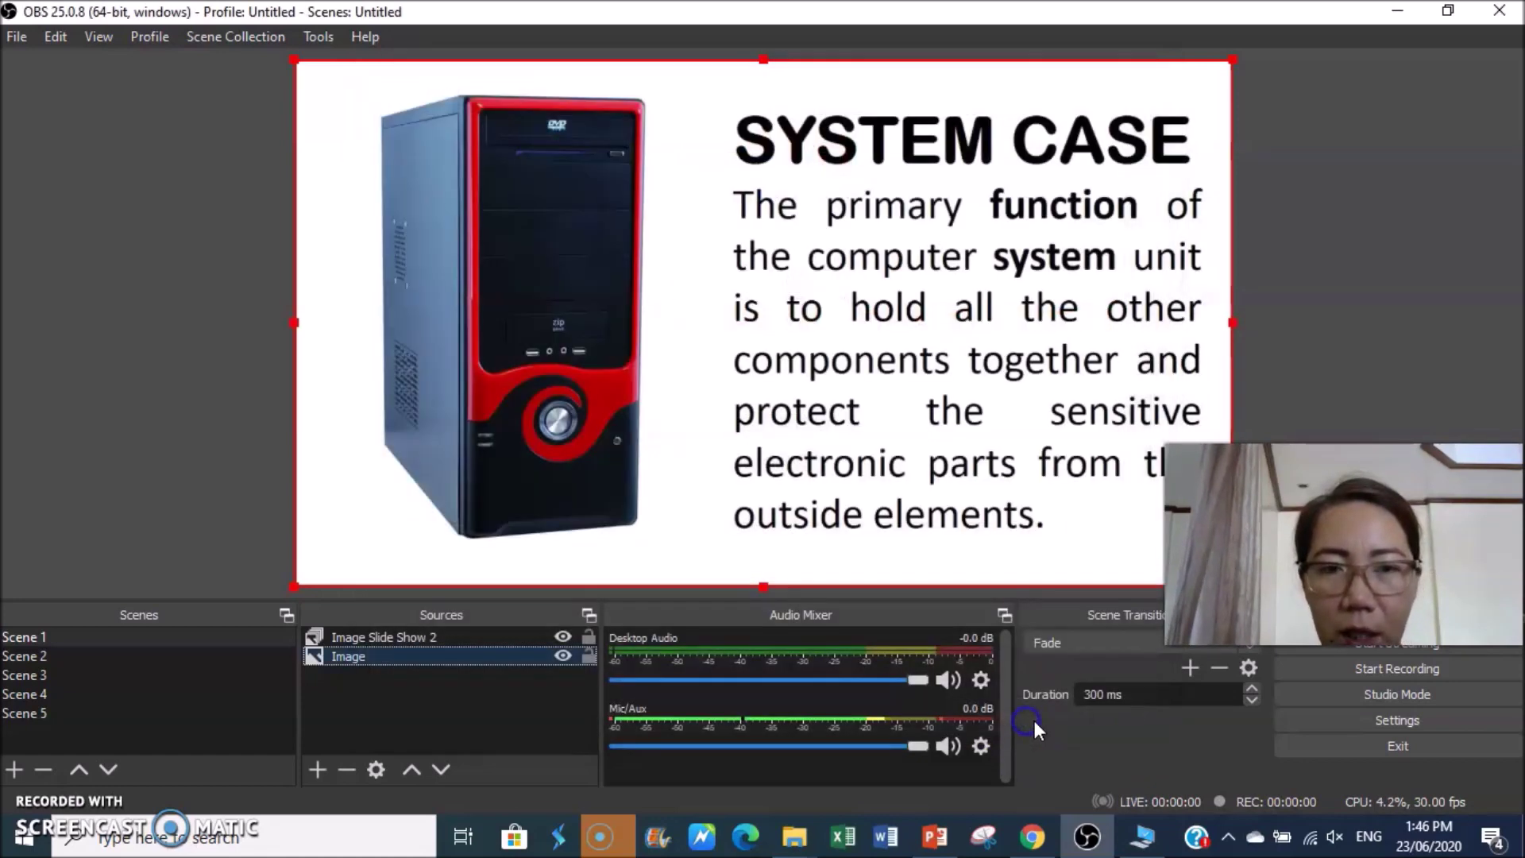
Step: Examine the Slide Mode options of Image Slide Show 2 and dismiss its properties
{"action": "left_click", "coordinate": [445, 635]}
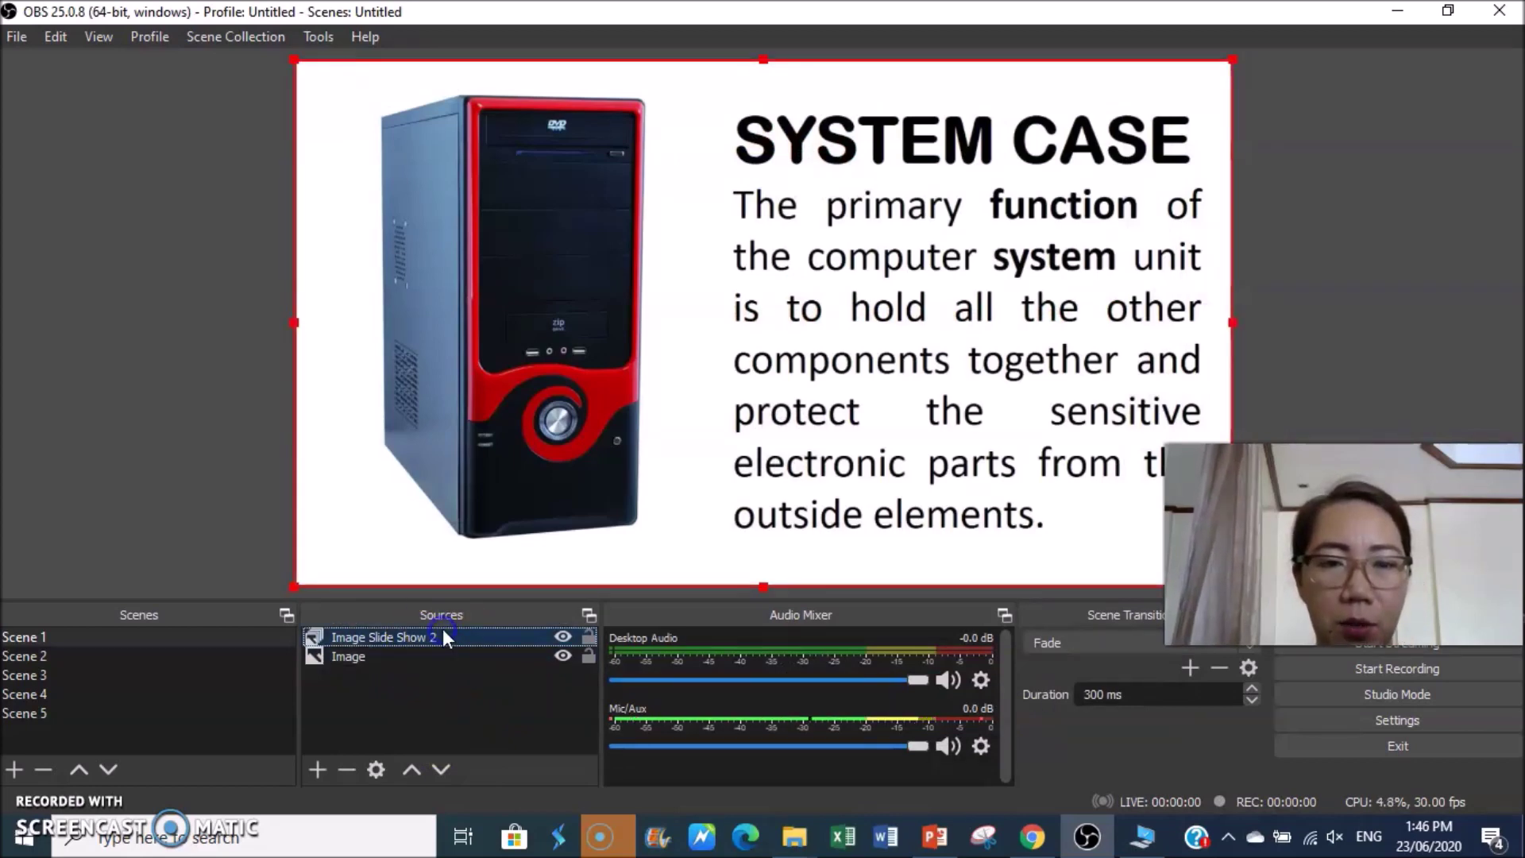
{"action": "left_click", "coordinate": [587, 448]}
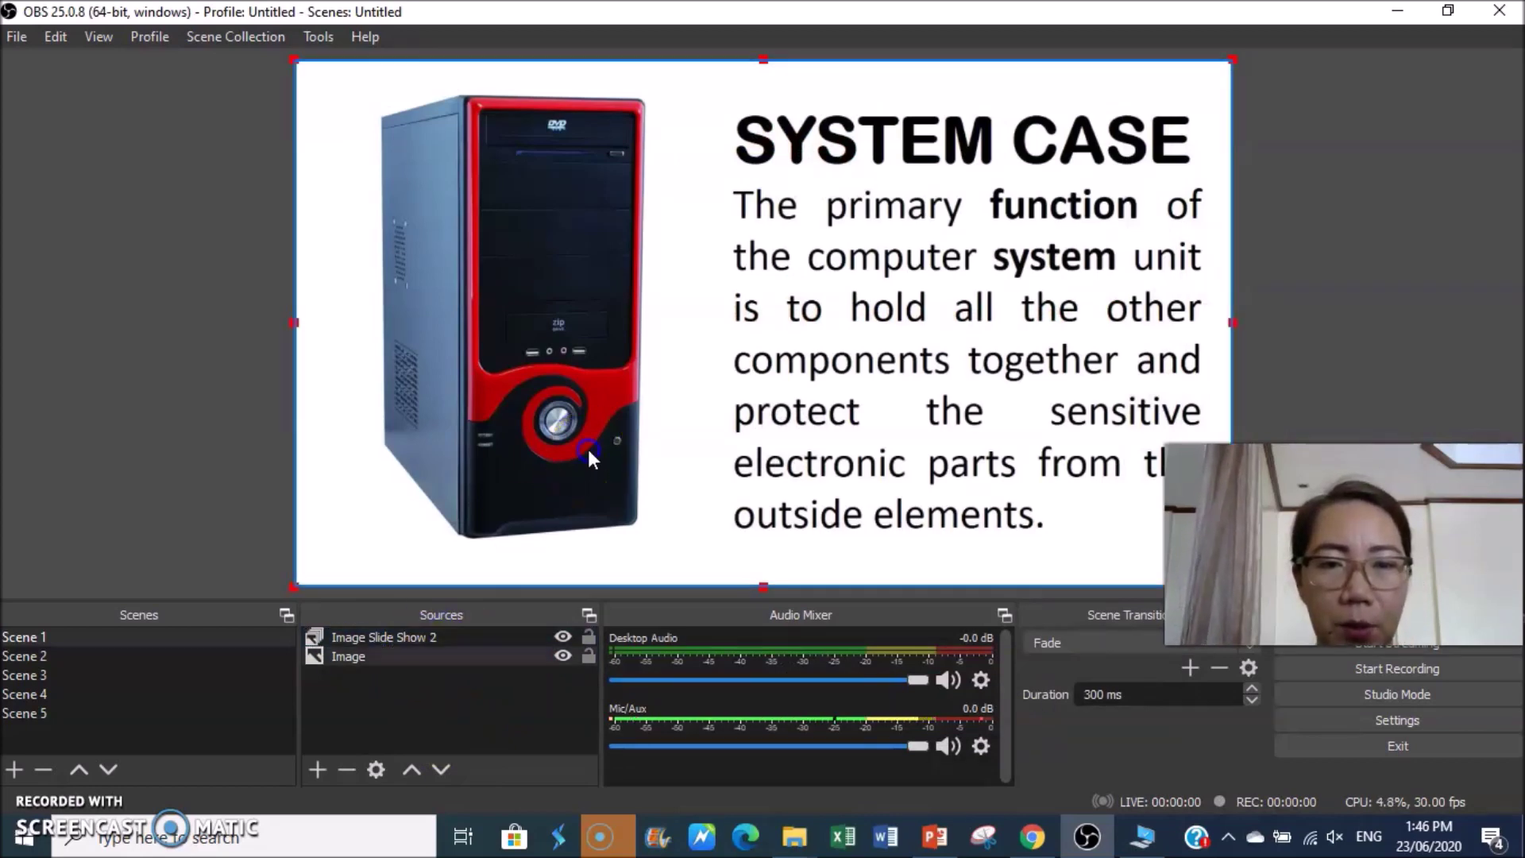
{"action": "left_click", "coordinate": [435, 642]}
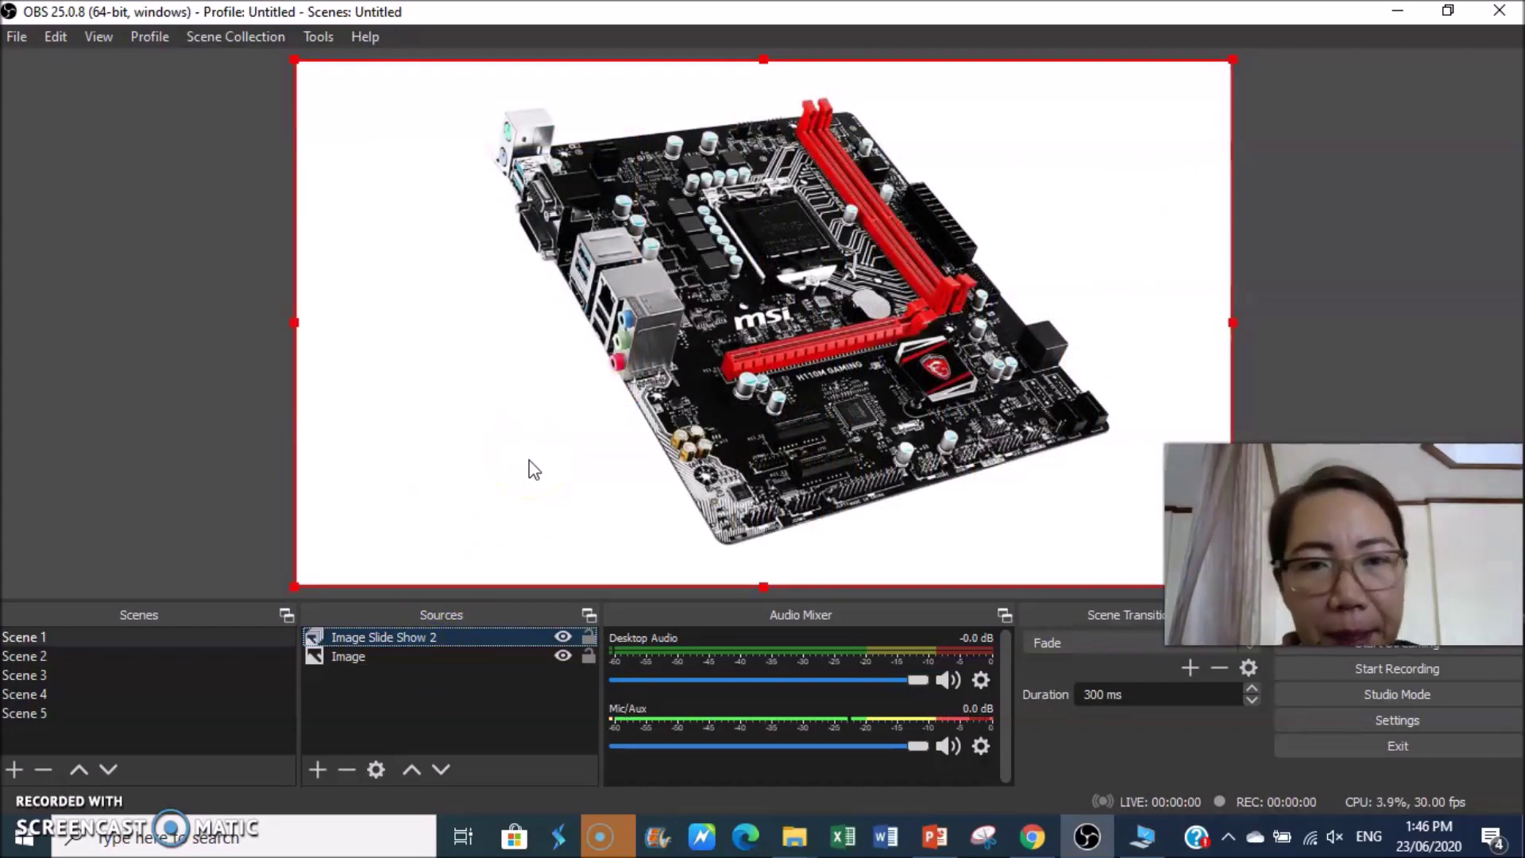
{"action": "left_click", "coordinate": [373, 768]}
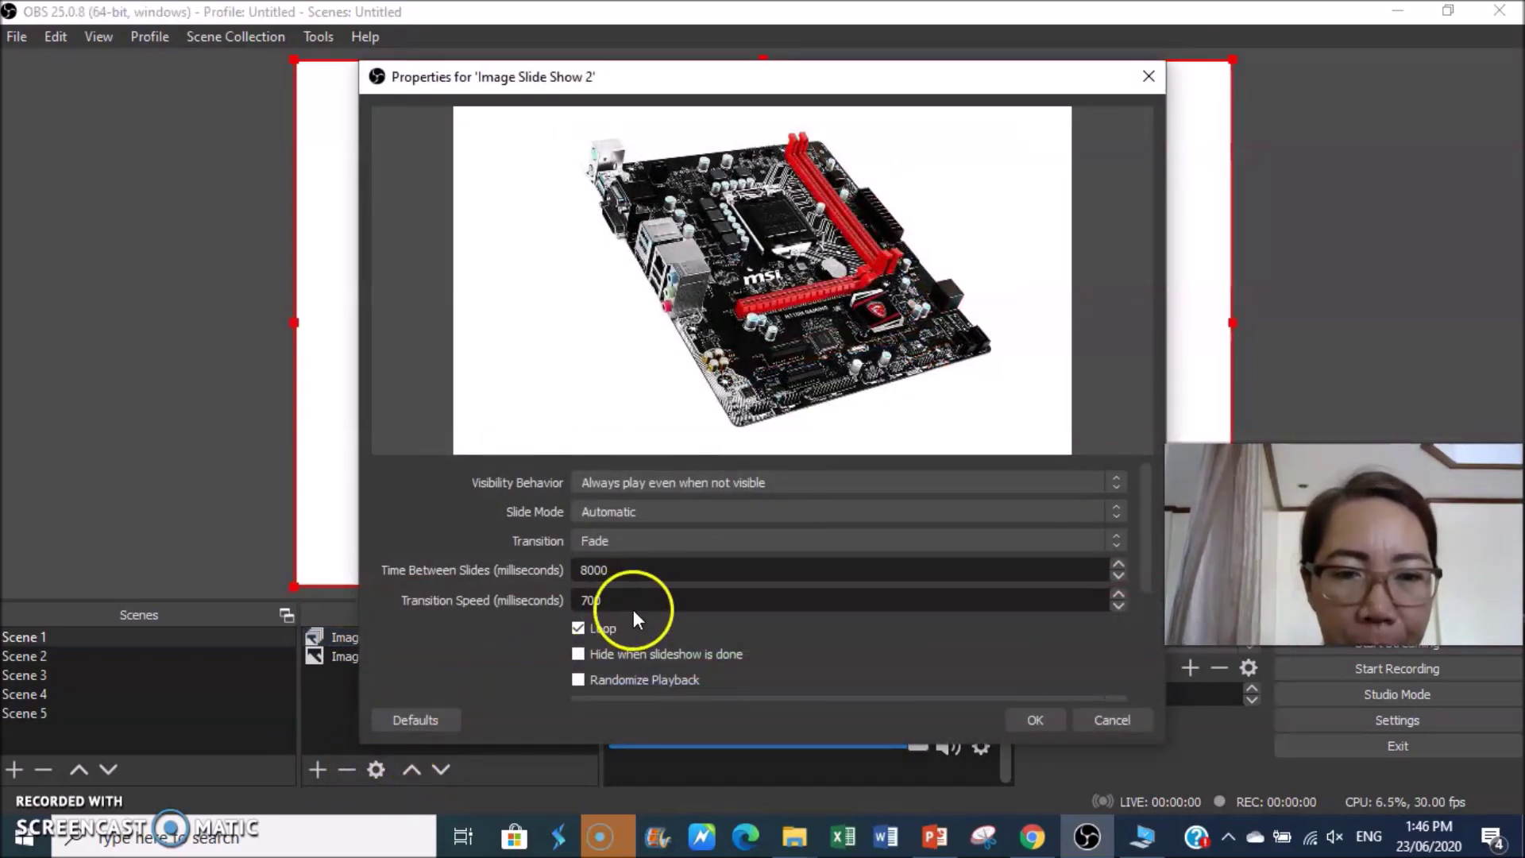
{"action": "left_click", "coordinate": [1115, 512]}
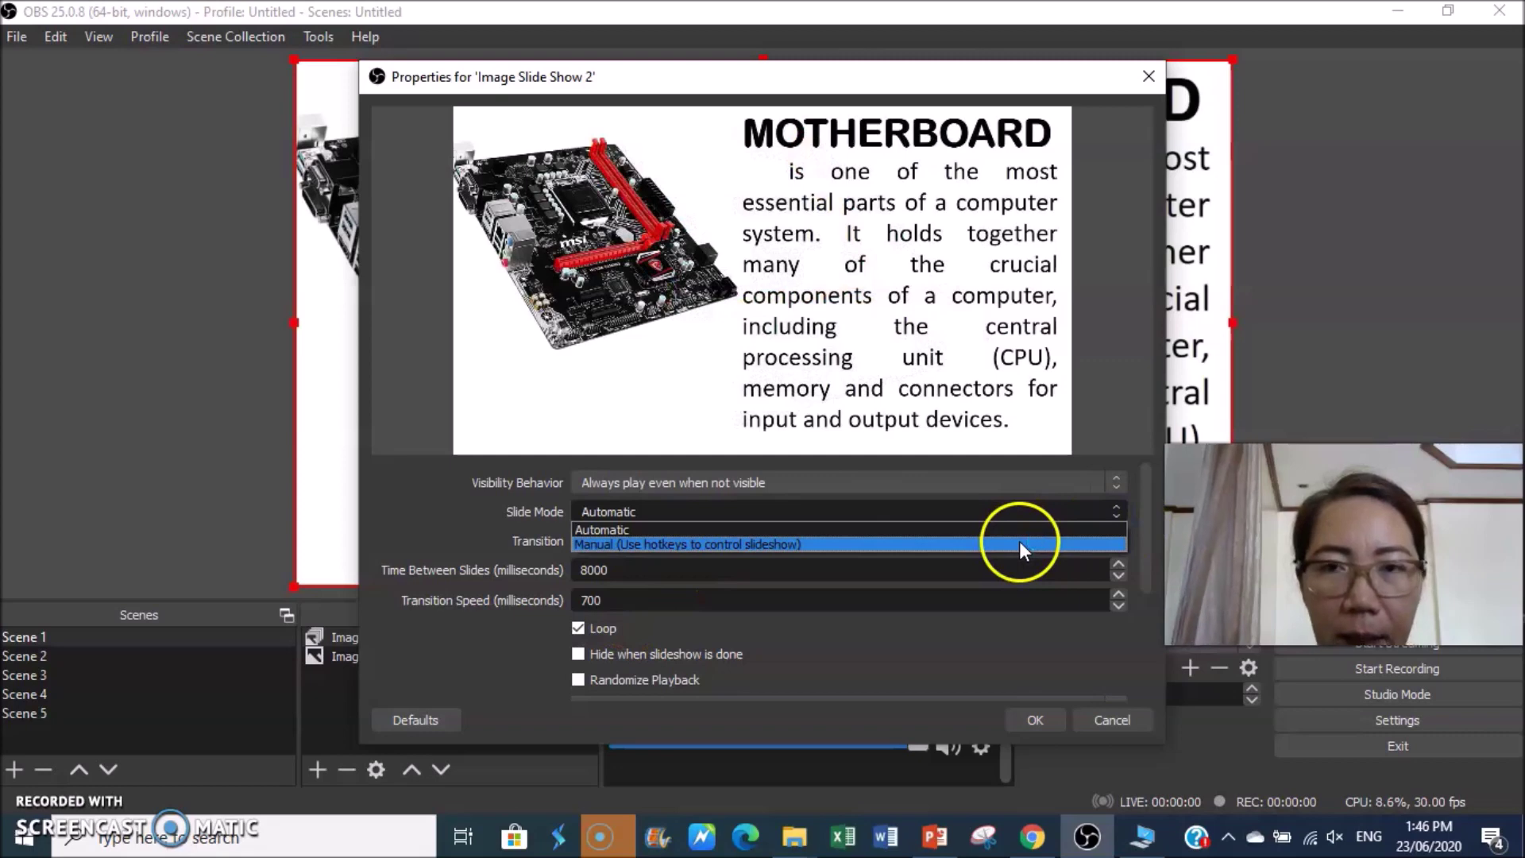
{"action": "left_click", "coordinate": [1146, 75]}
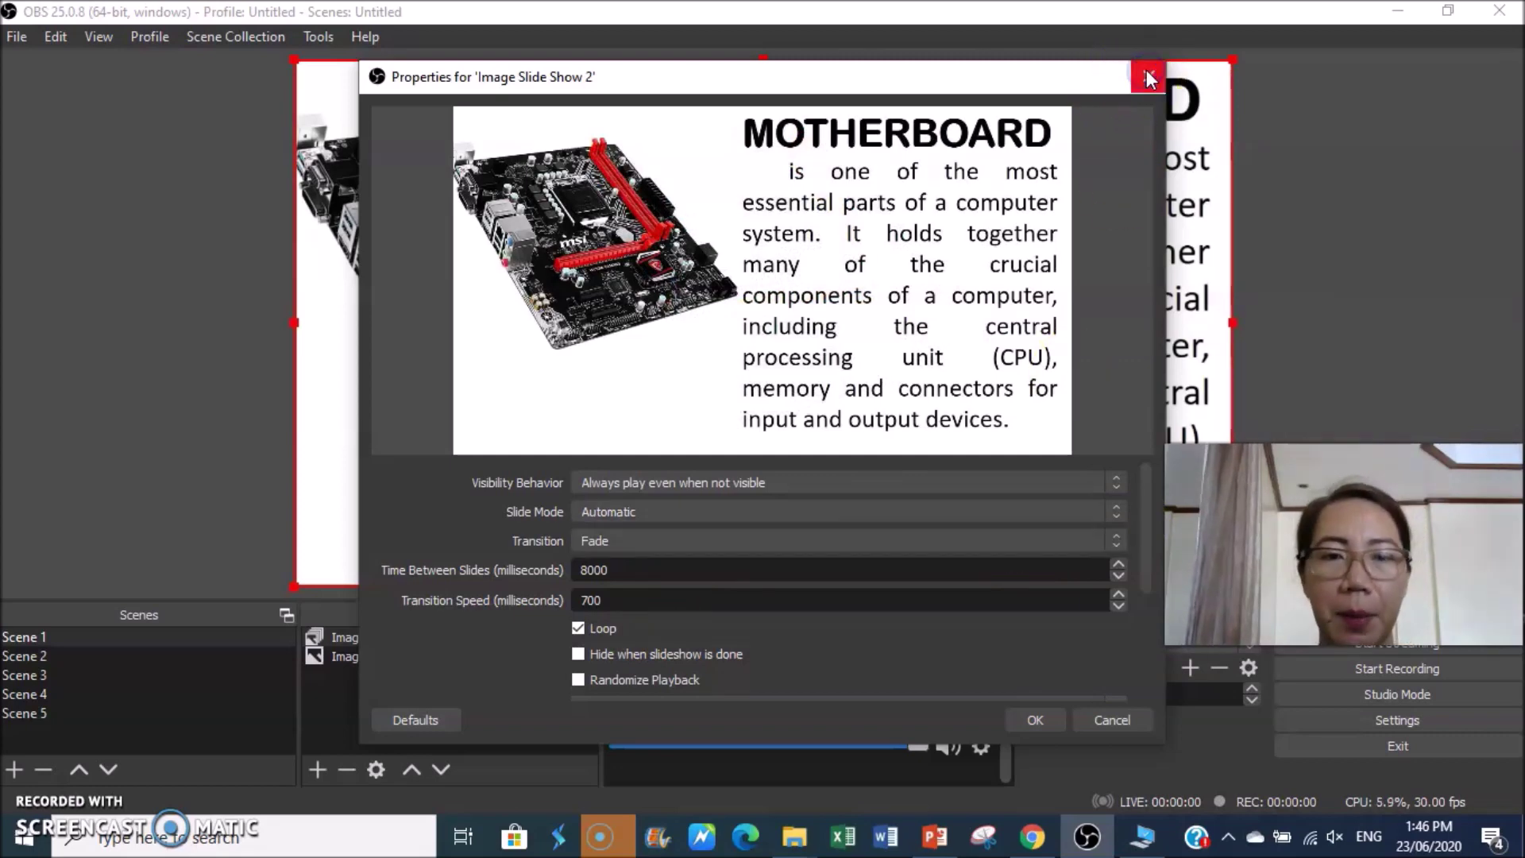
{"action": "left_click", "coordinate": [1147, 76]}
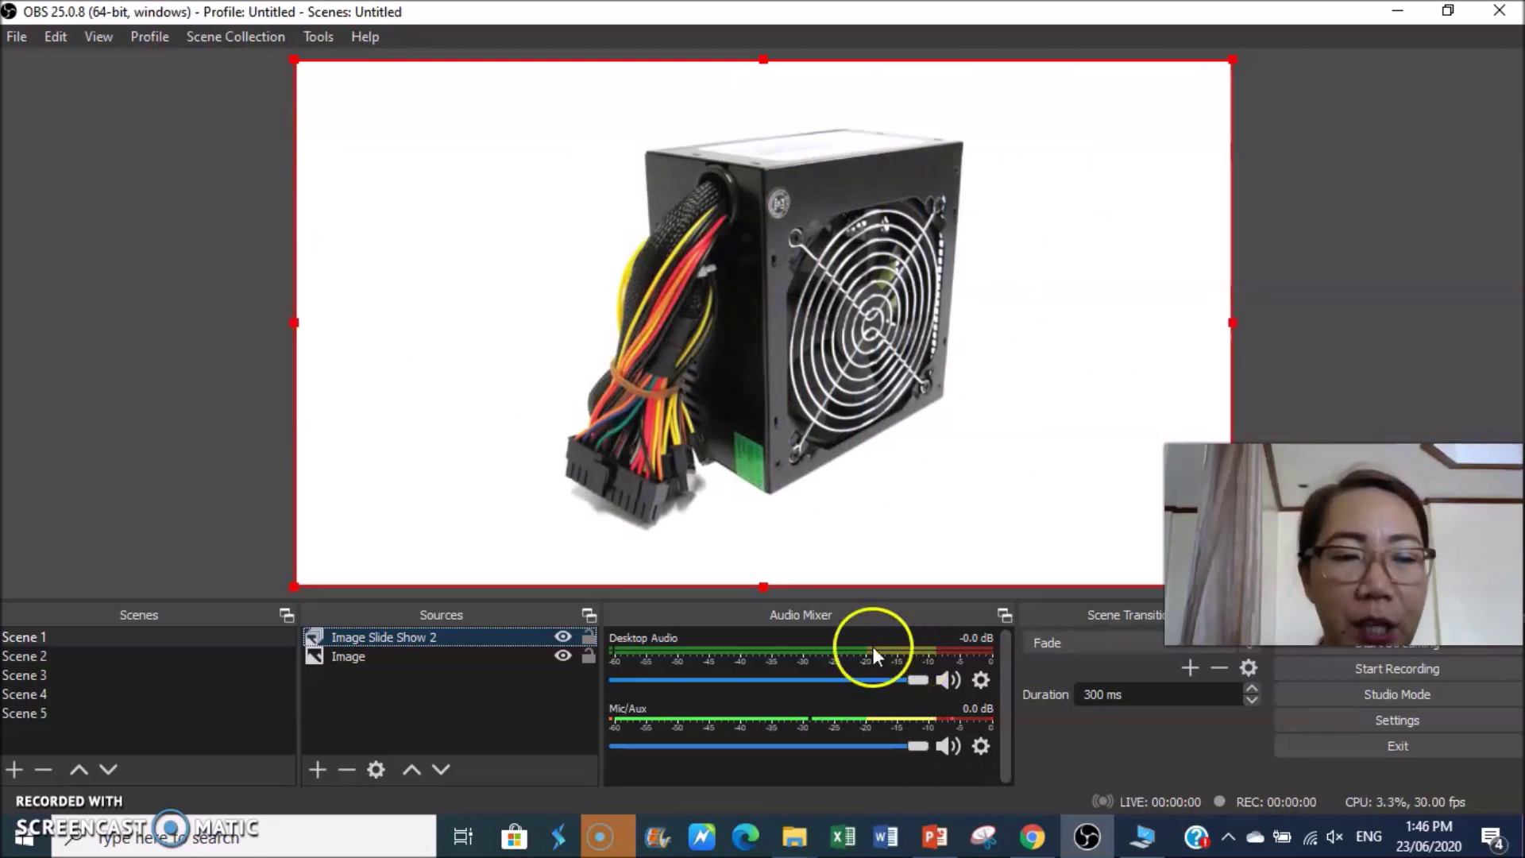
Step: Set Image Slide Show 2 to the Manual slide mode, enable Hide when slideshow is done, and apply the properties
{"action": "left_click", "coordinate": [374, 770]}
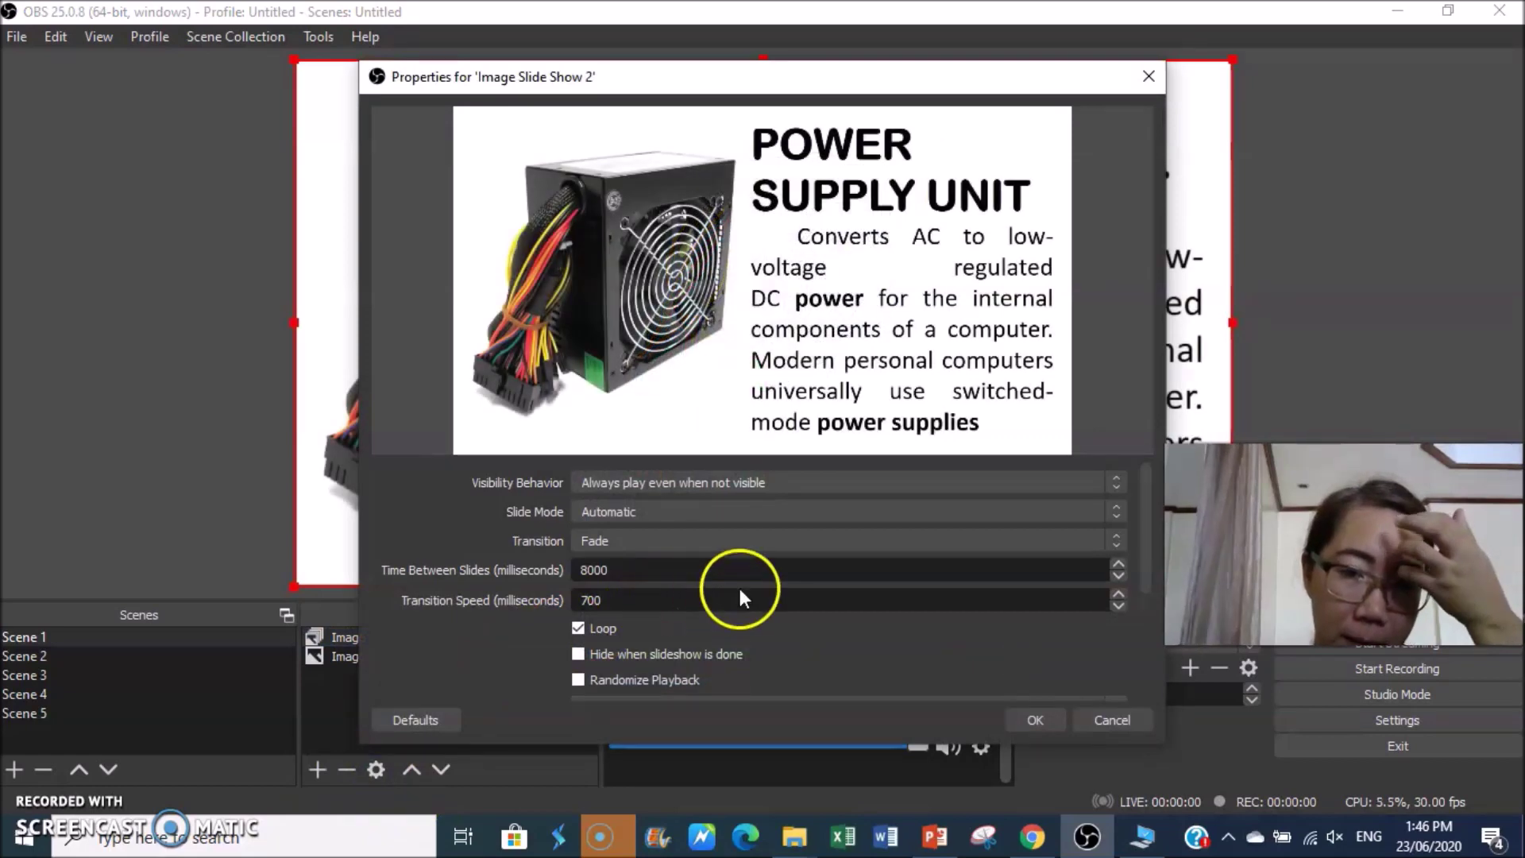
{"action": "left_click", "coordinate": [1037, 508]}
{"action": "left_click", "coordinate": [863, 543]}
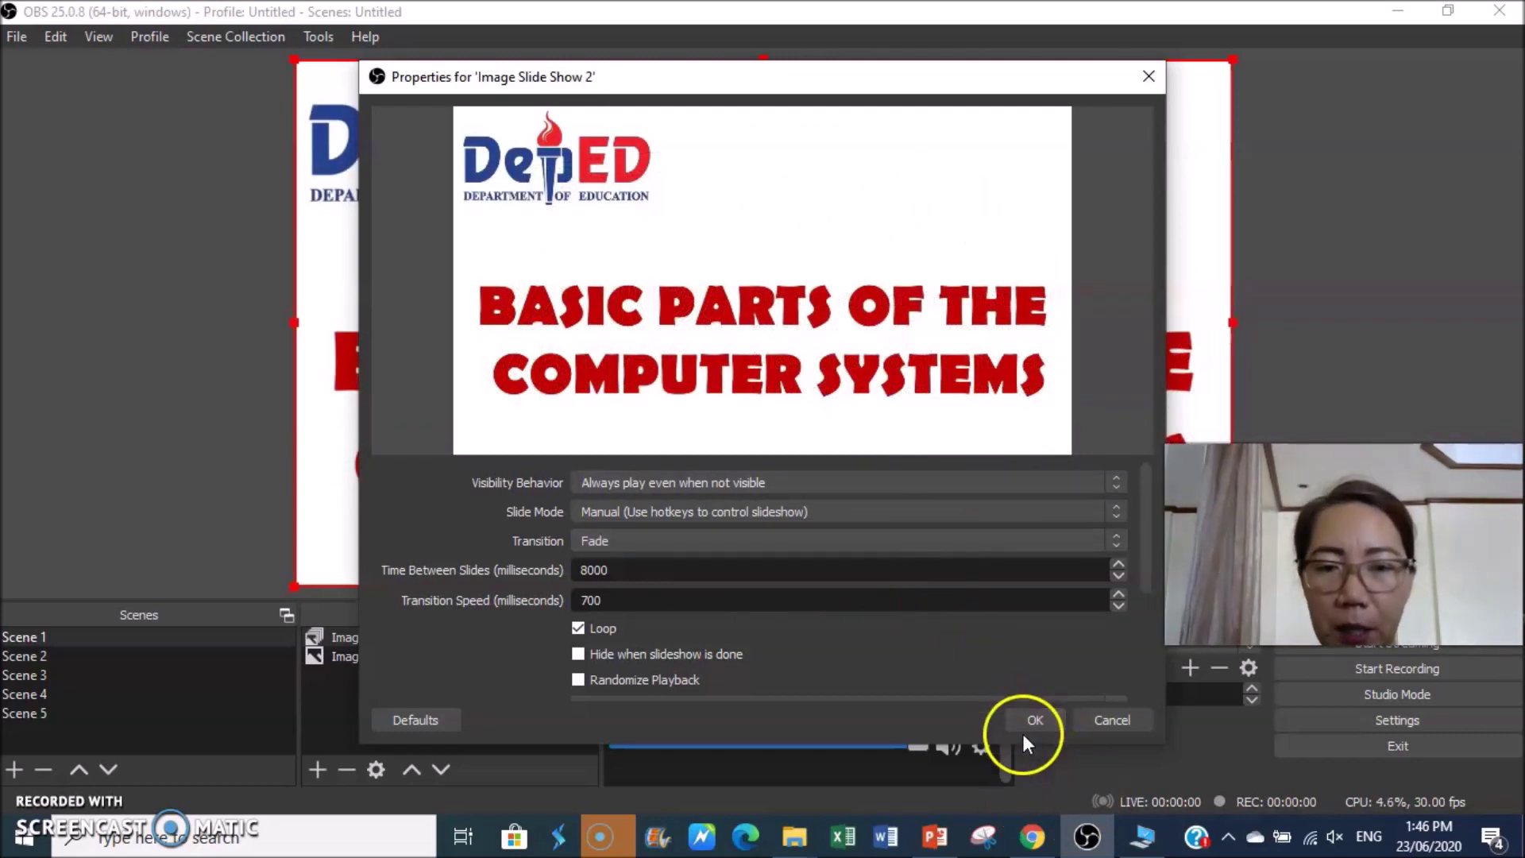
{"action": "scroll", "coordinate": [855, 645], "scroll_direction": "down", "scroll_amount": 1}
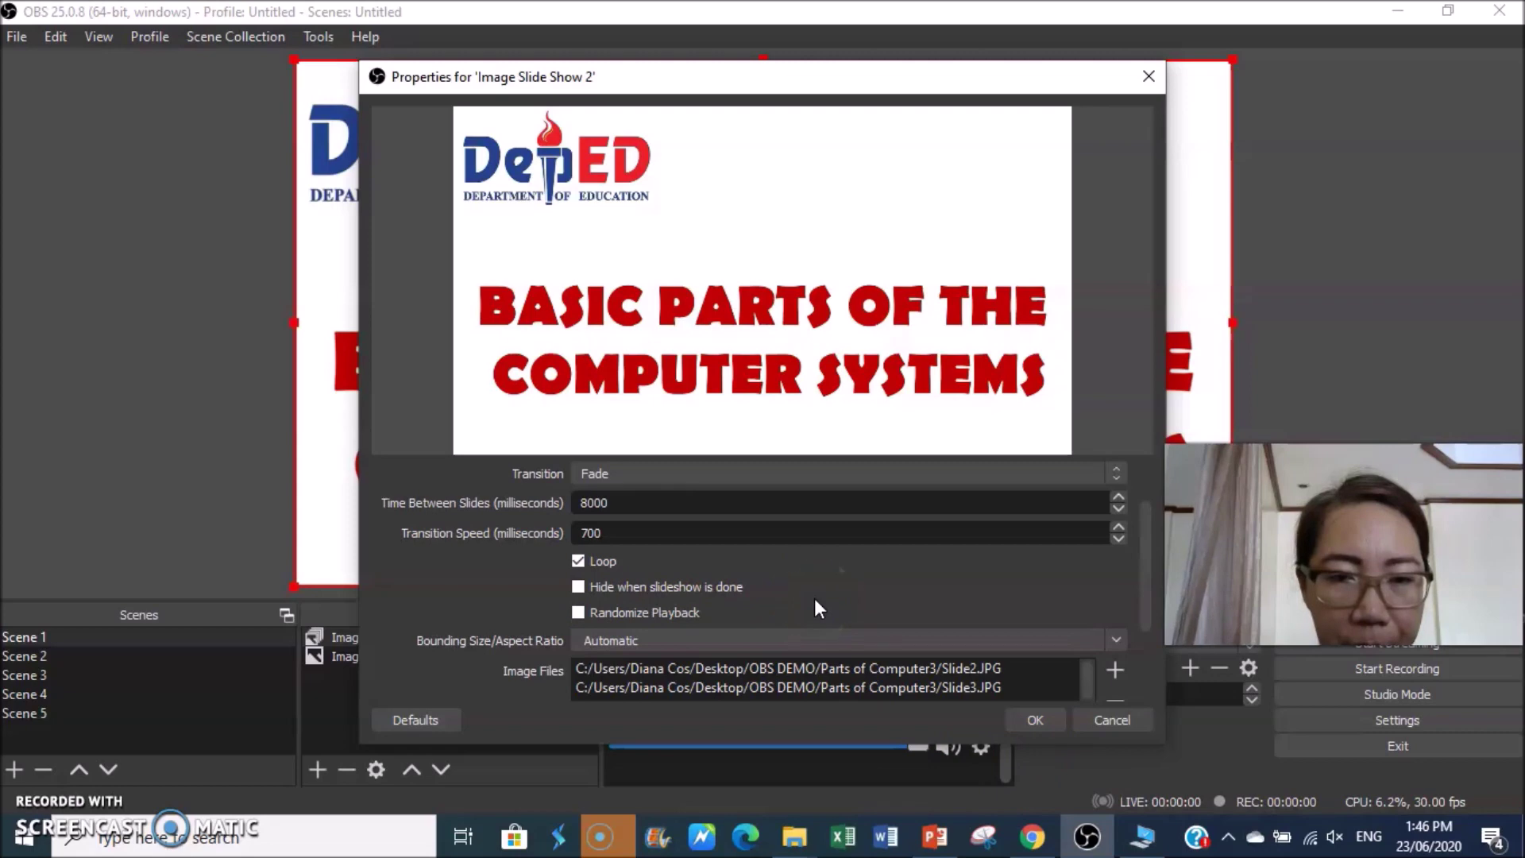
{"action": "scroll", "coordinate": [815, 601], "scroll_direction": "down", "scroll_amount": 1}
{"action": "left_click", "coordinate": [579, 520]}
{"action": "scroll", "coordinate": [866, 543], "scroll_direction": "down", "scroll_amount": 1}
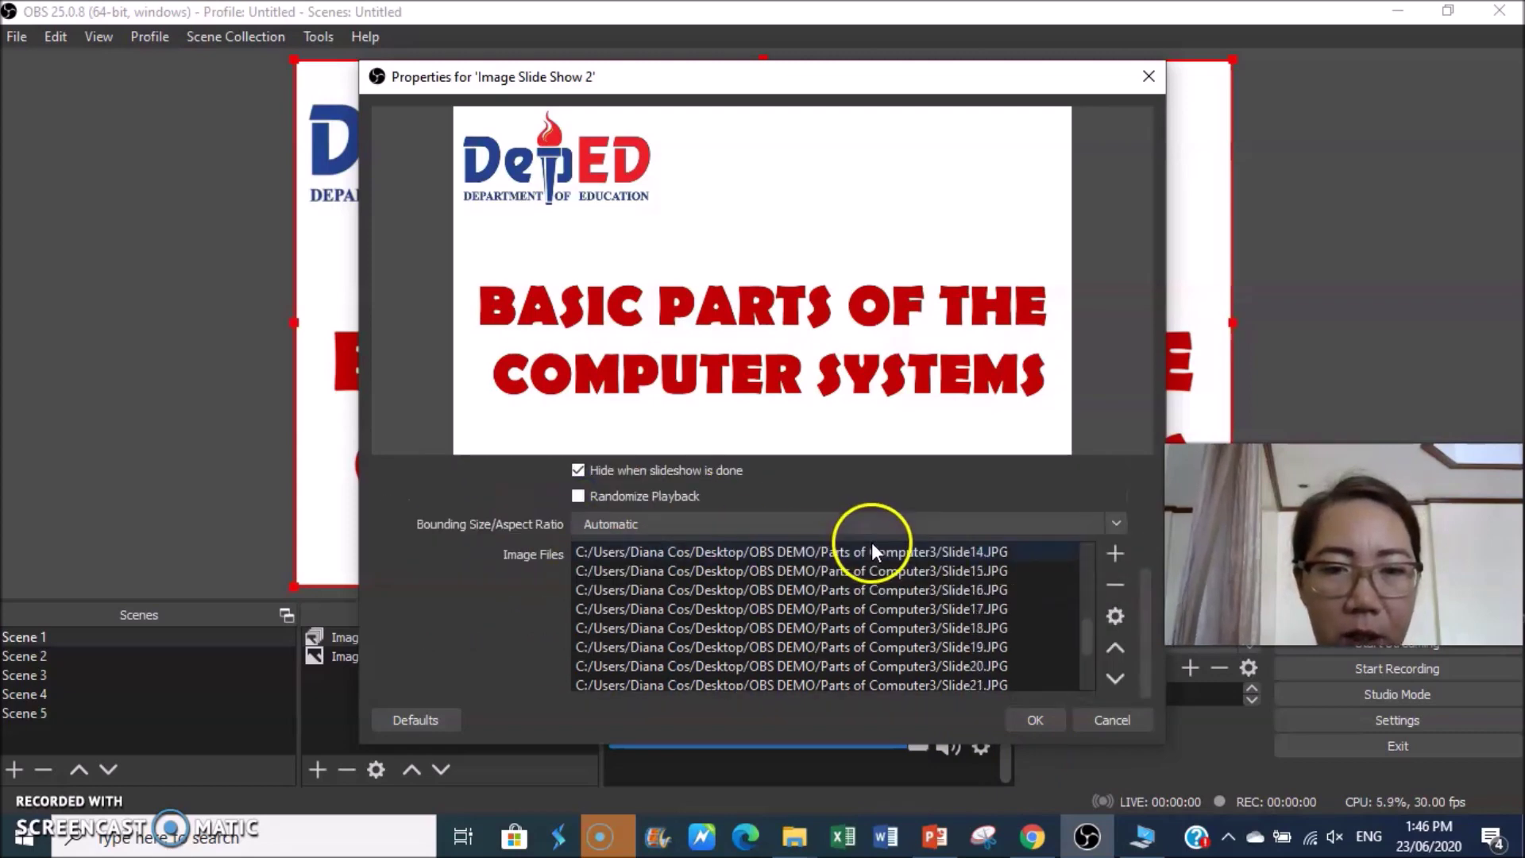
{"action": "scroll", "coordinate": [879, 554], "scroll_direction": "up", "scroll_amount": 3}
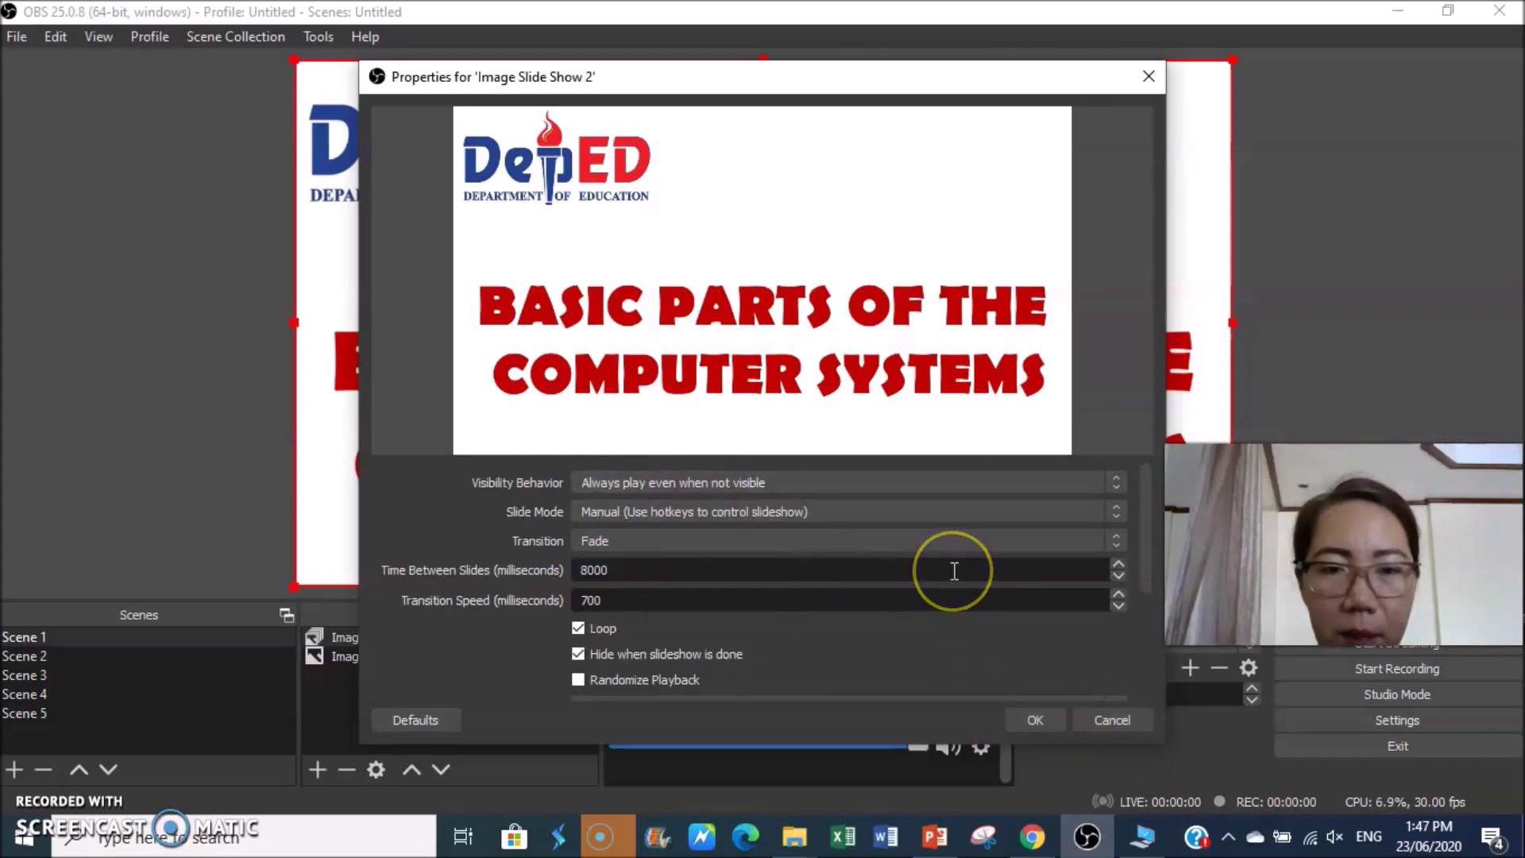
{"action": "left_click", "coordinate": [1028, 718]}
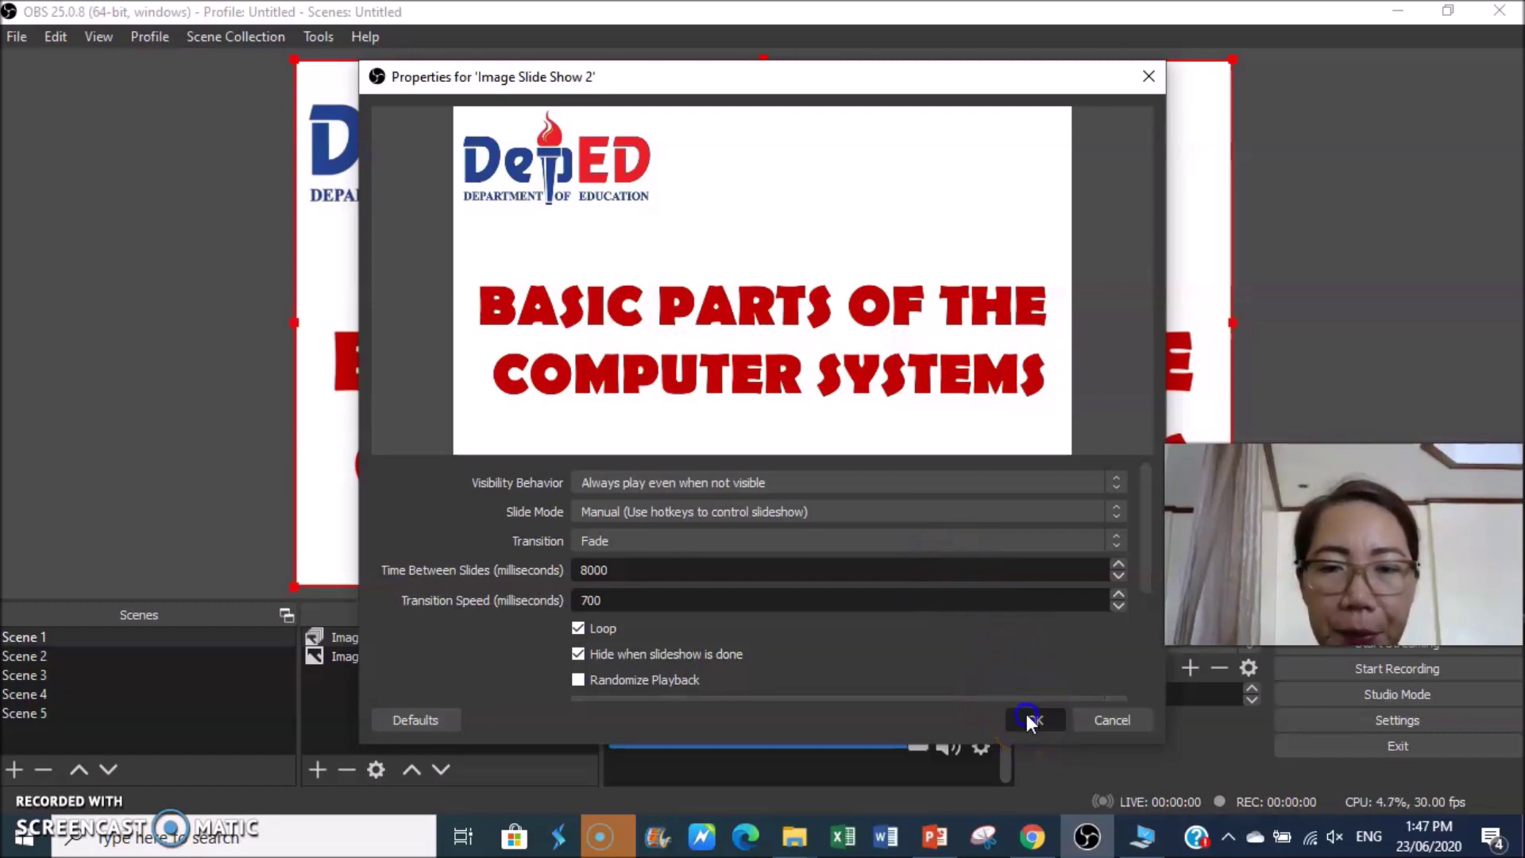
Step: Check the manual slide show in Scene 1 by selecting Image Slide Show 2 and the Image source alternately
{"action": "left_click", "coordinate": [432, 635]}
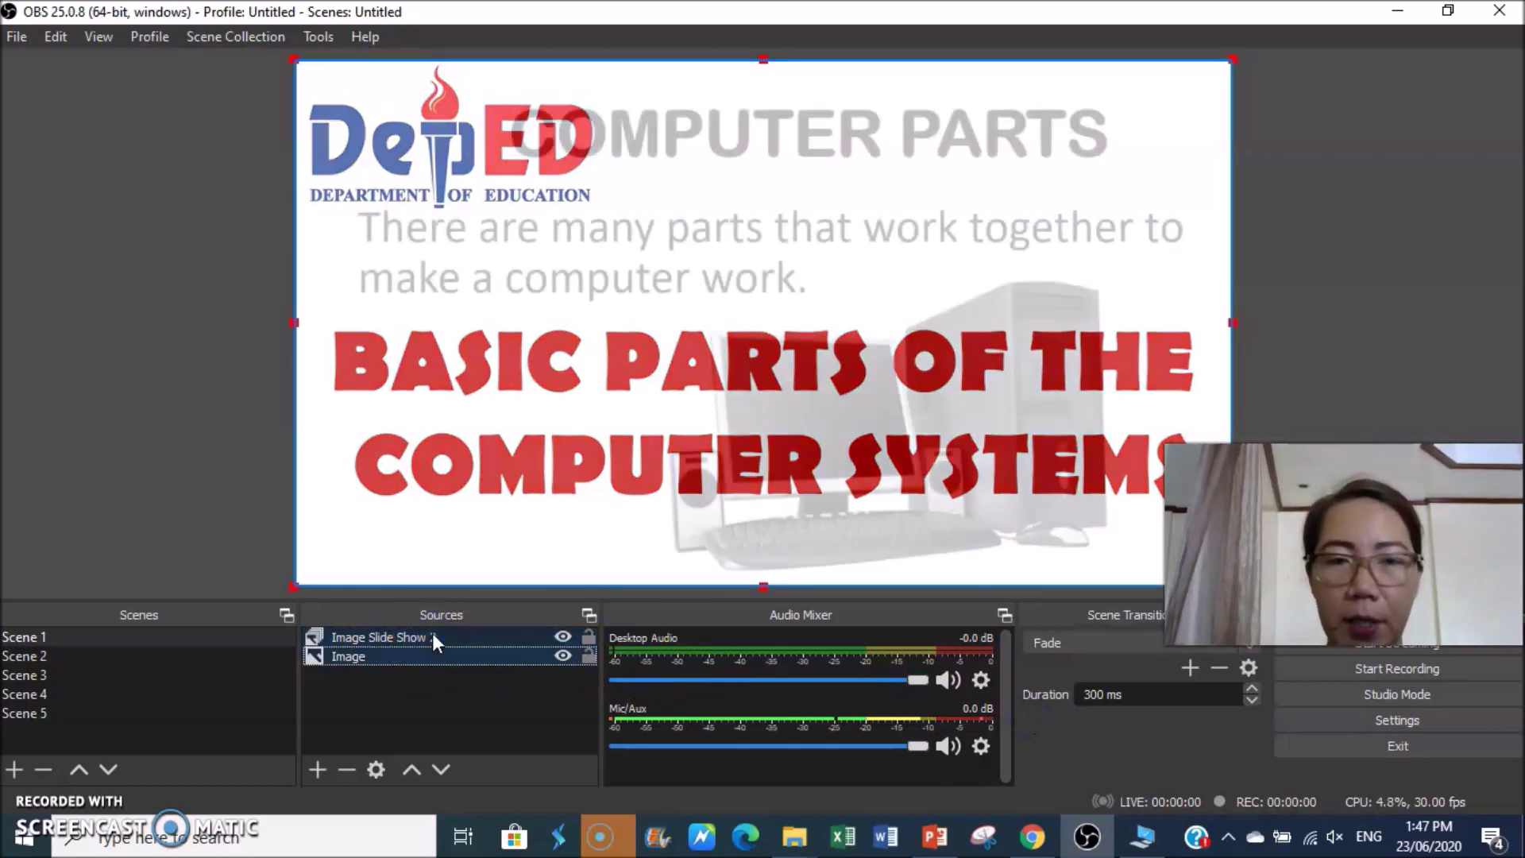
{"action": "left_click", "coordinate": [432, 635]}
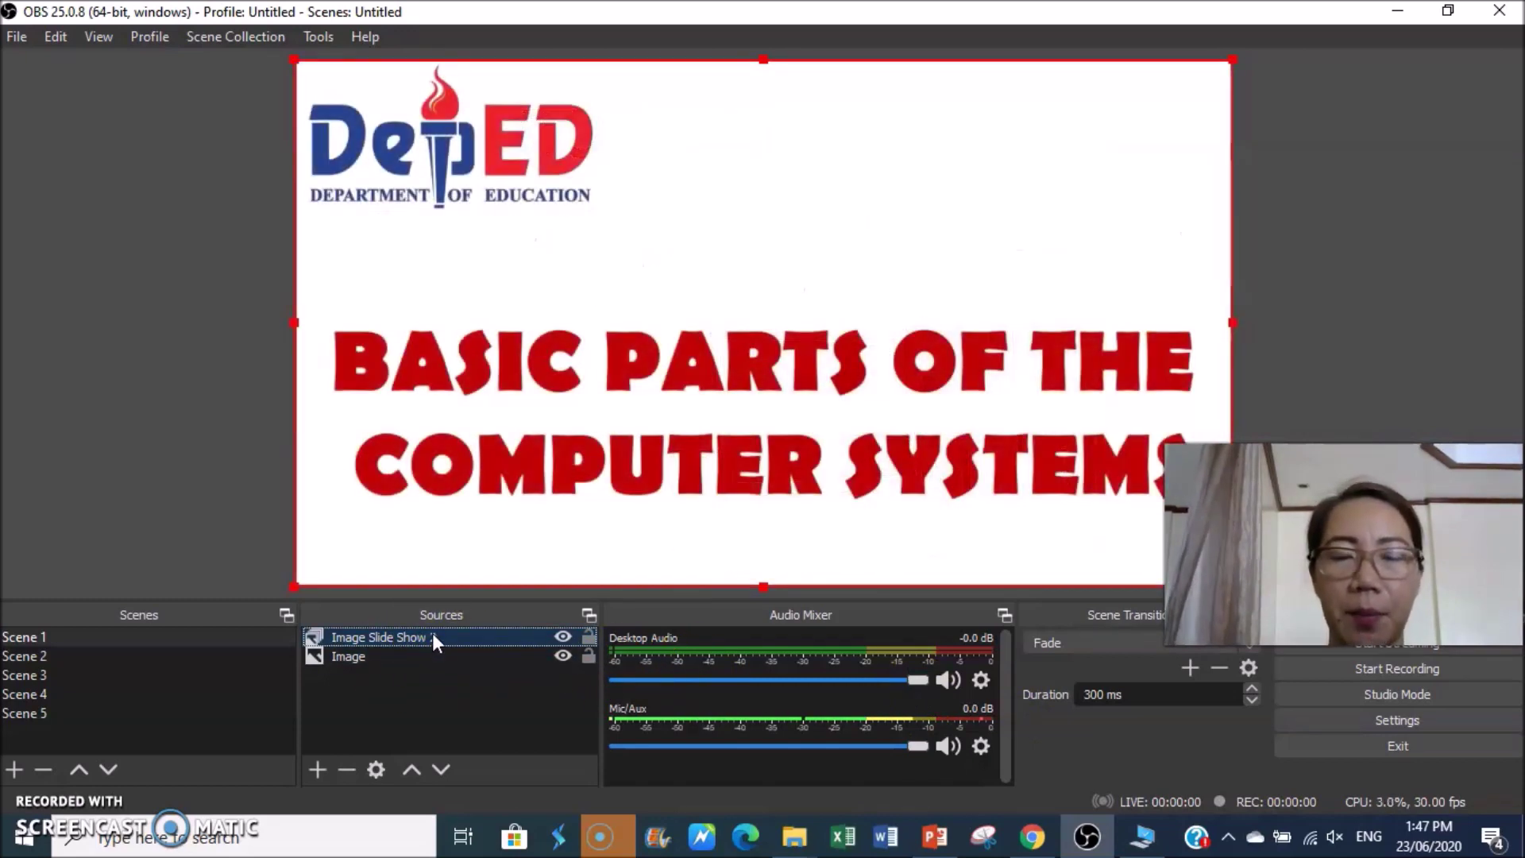
{"action": "left_click", "coordinate": [432, 635]}
{"action": "left_click", "coordinate": [673, 413]}
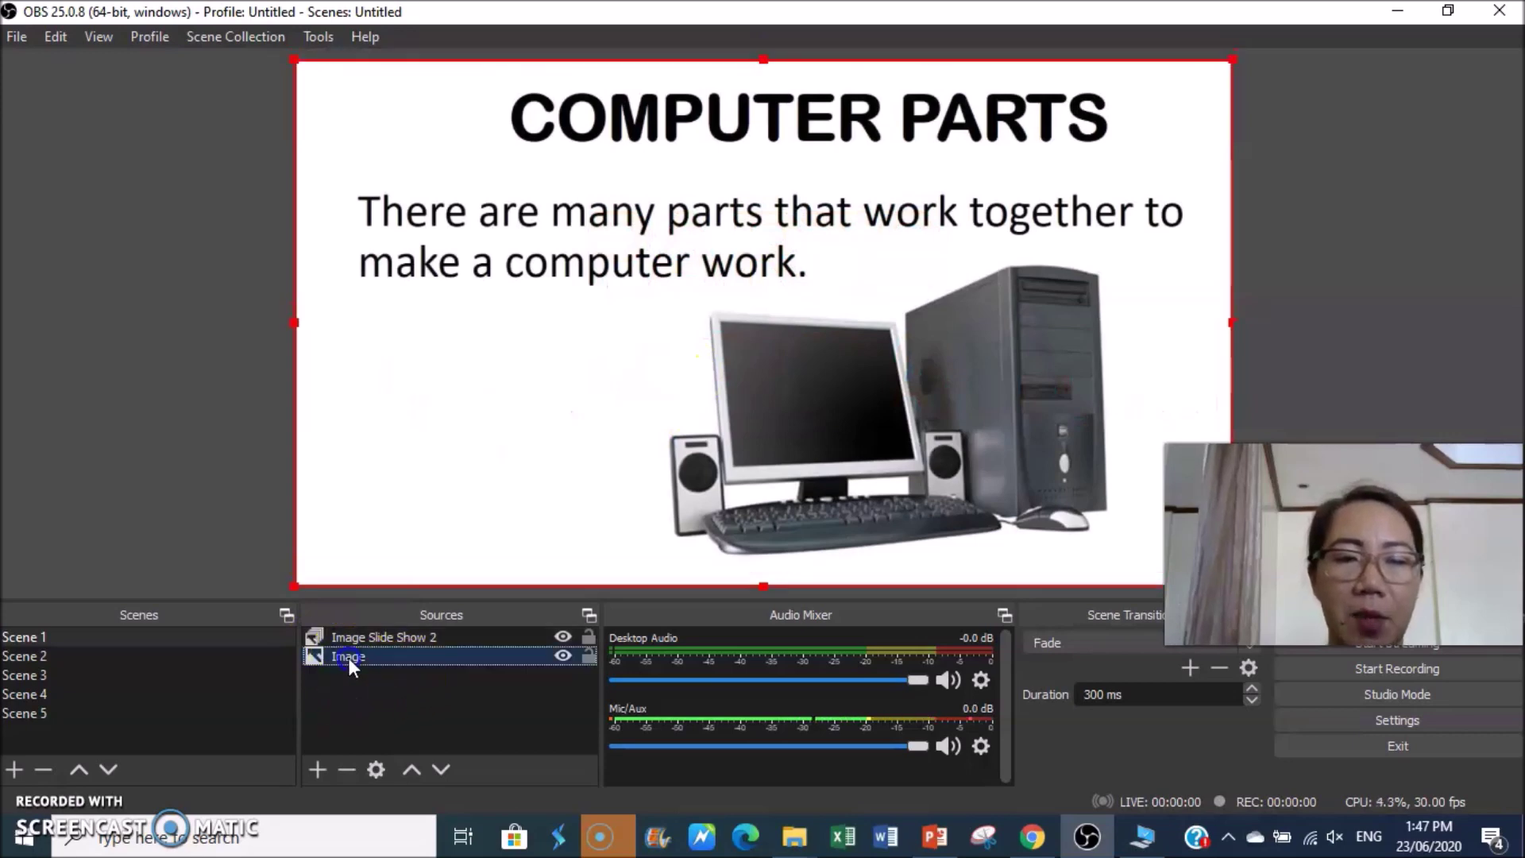
{"action": "left_click", "coordinate": [399, 636]}
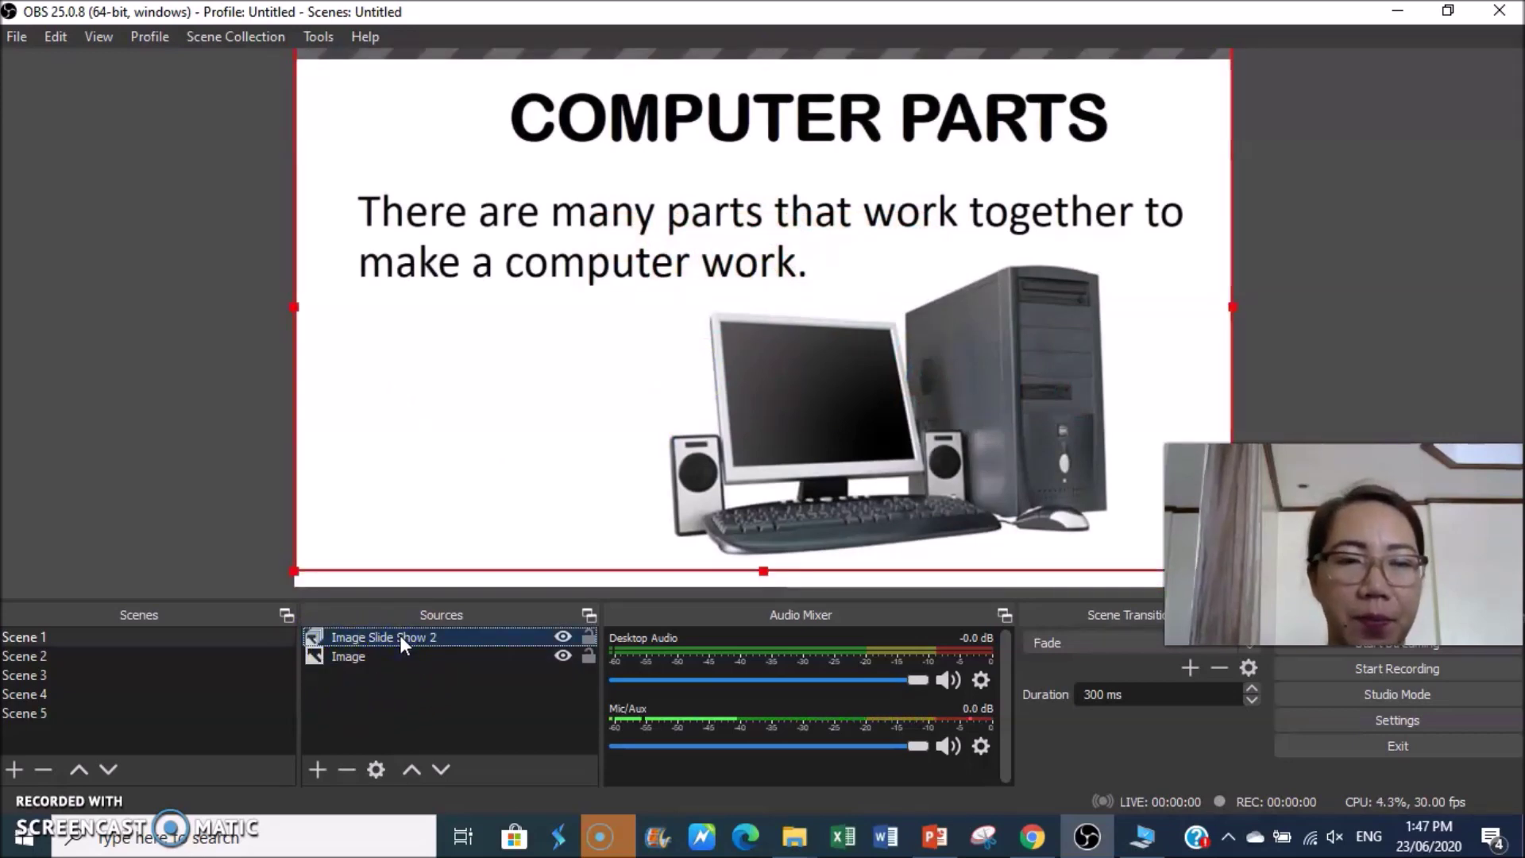
{"action": "left_click", "coordinate": [348, 654]}
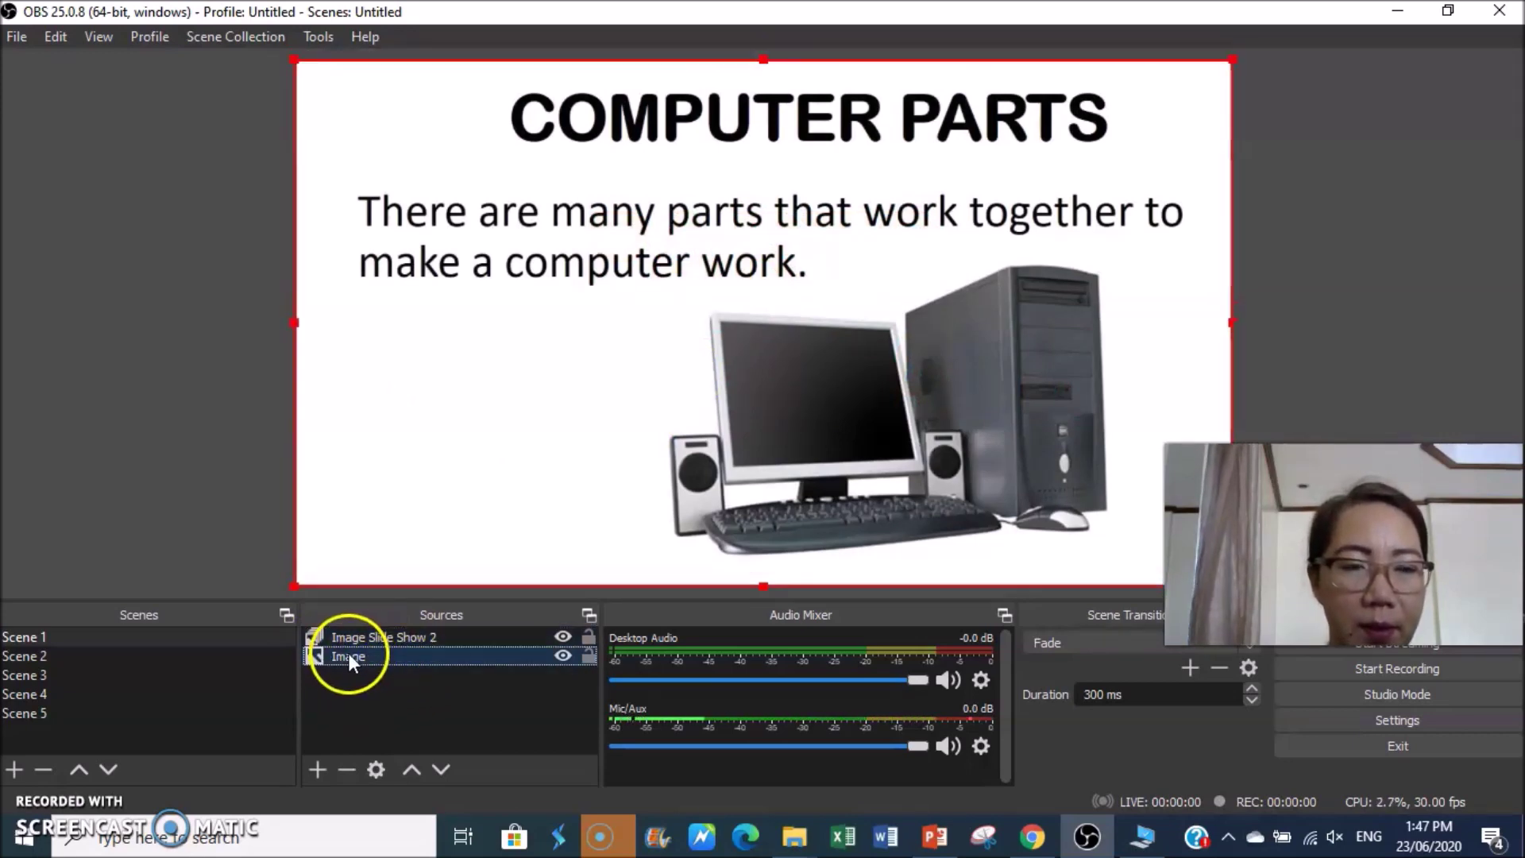
{"action": "left_click", "coordinate": [377, 636]}
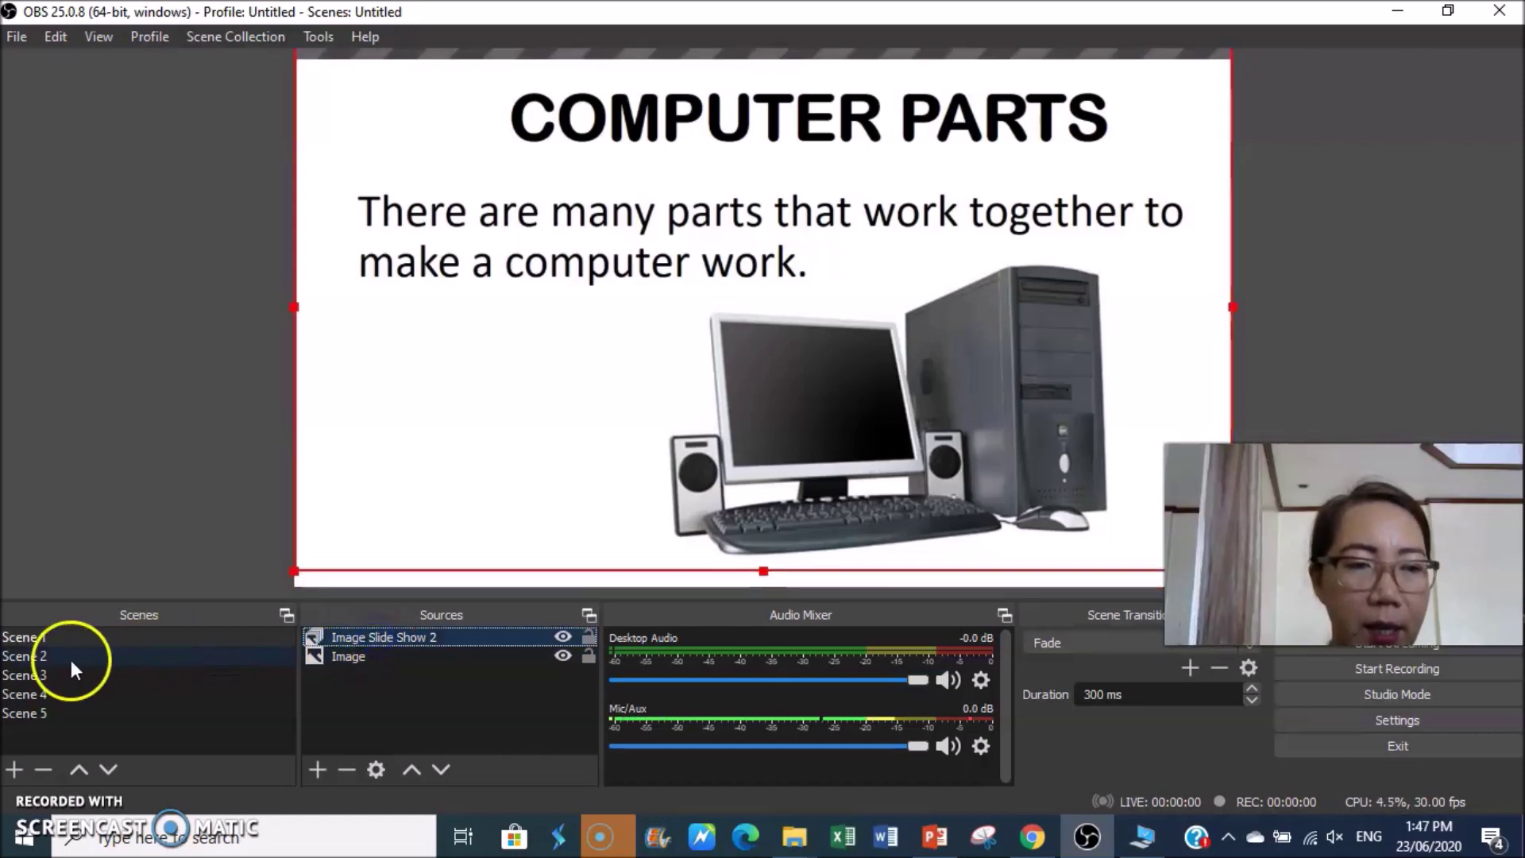
Step: Remove the Image Slide Show 2 source from Scene 1
{"action": "left_click", "coordinate": [94, 640]}
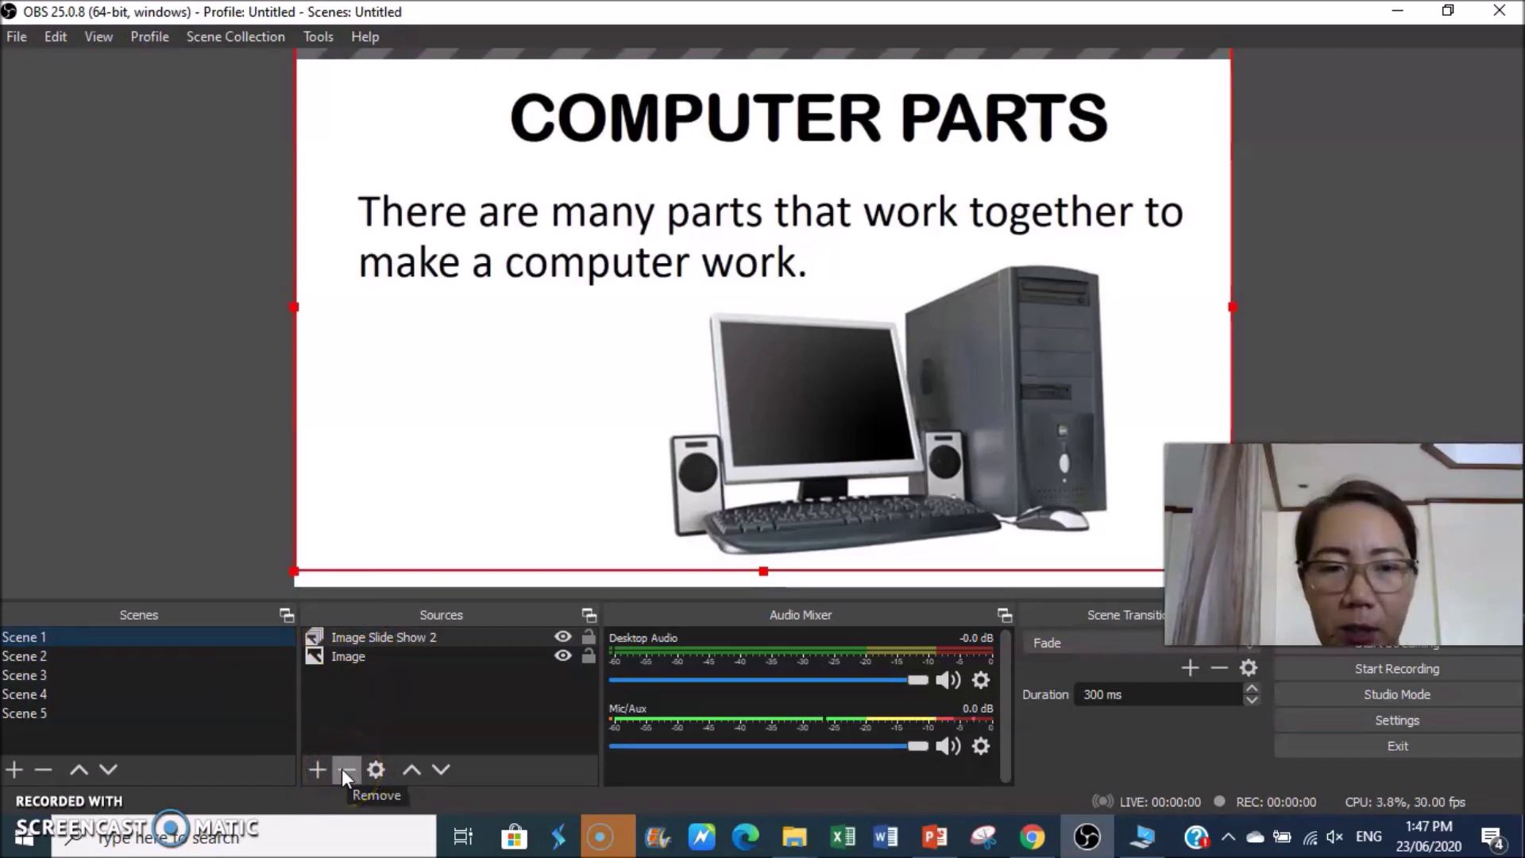
{"action": "left_click", "coordinate": [417, 635]}
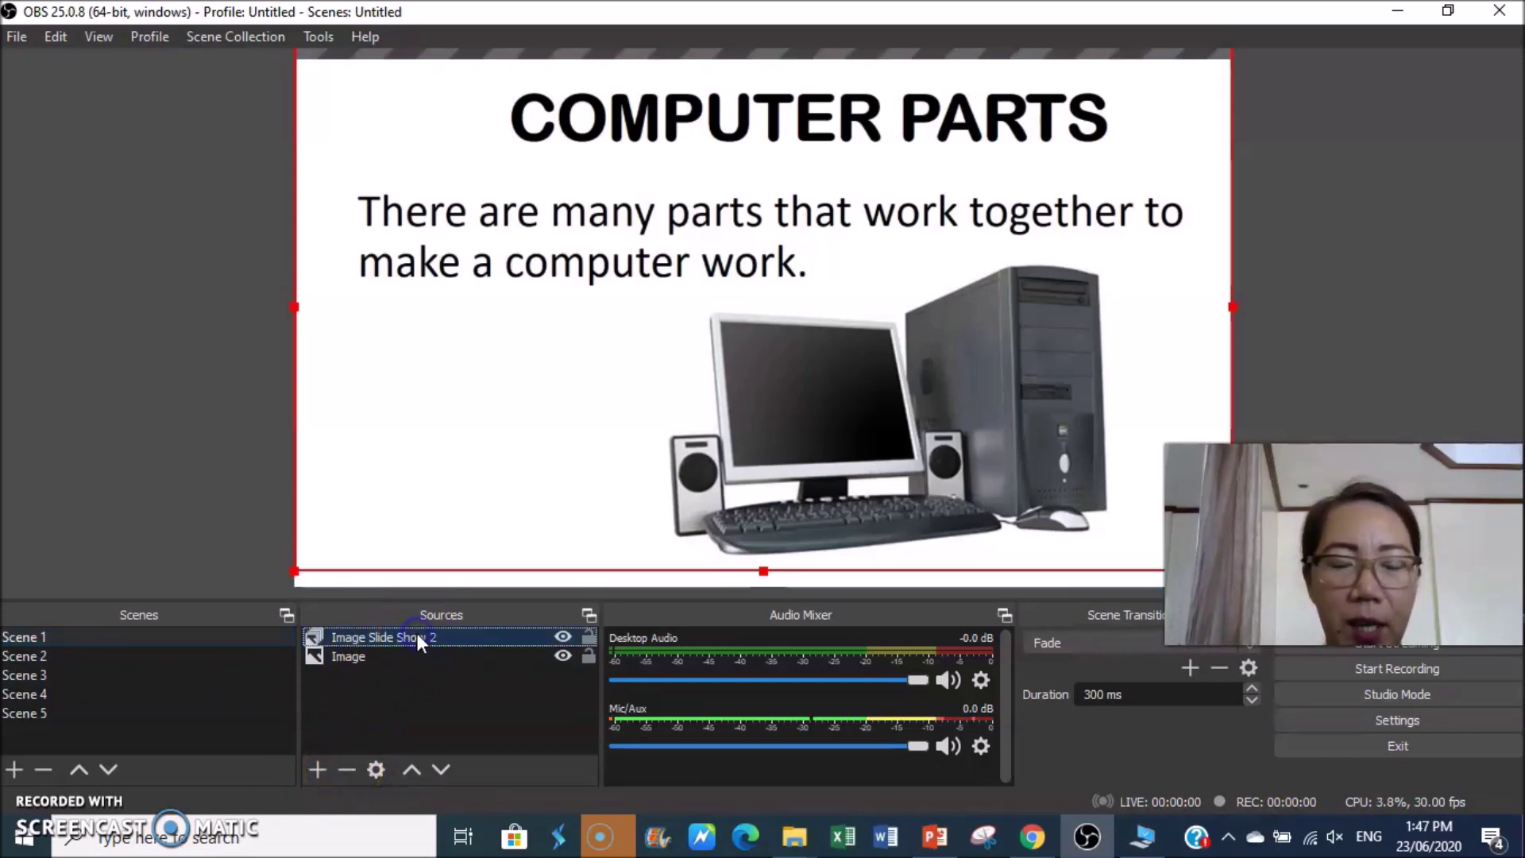
{"action": "left_click", "coordinate": [346, 769]}
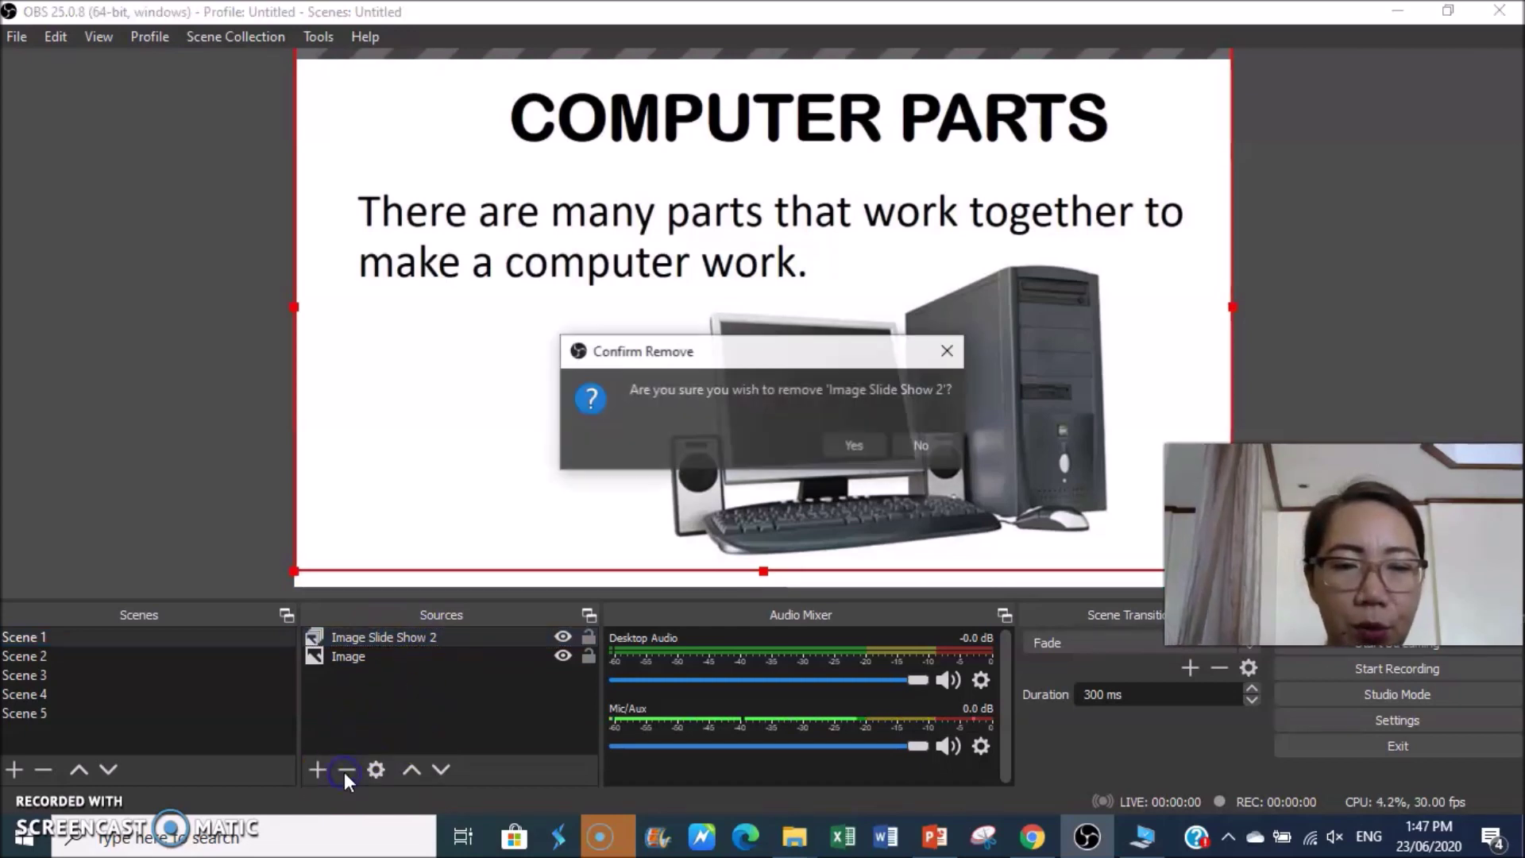
{"action": "left_click", "coordinate": [856, 444]}
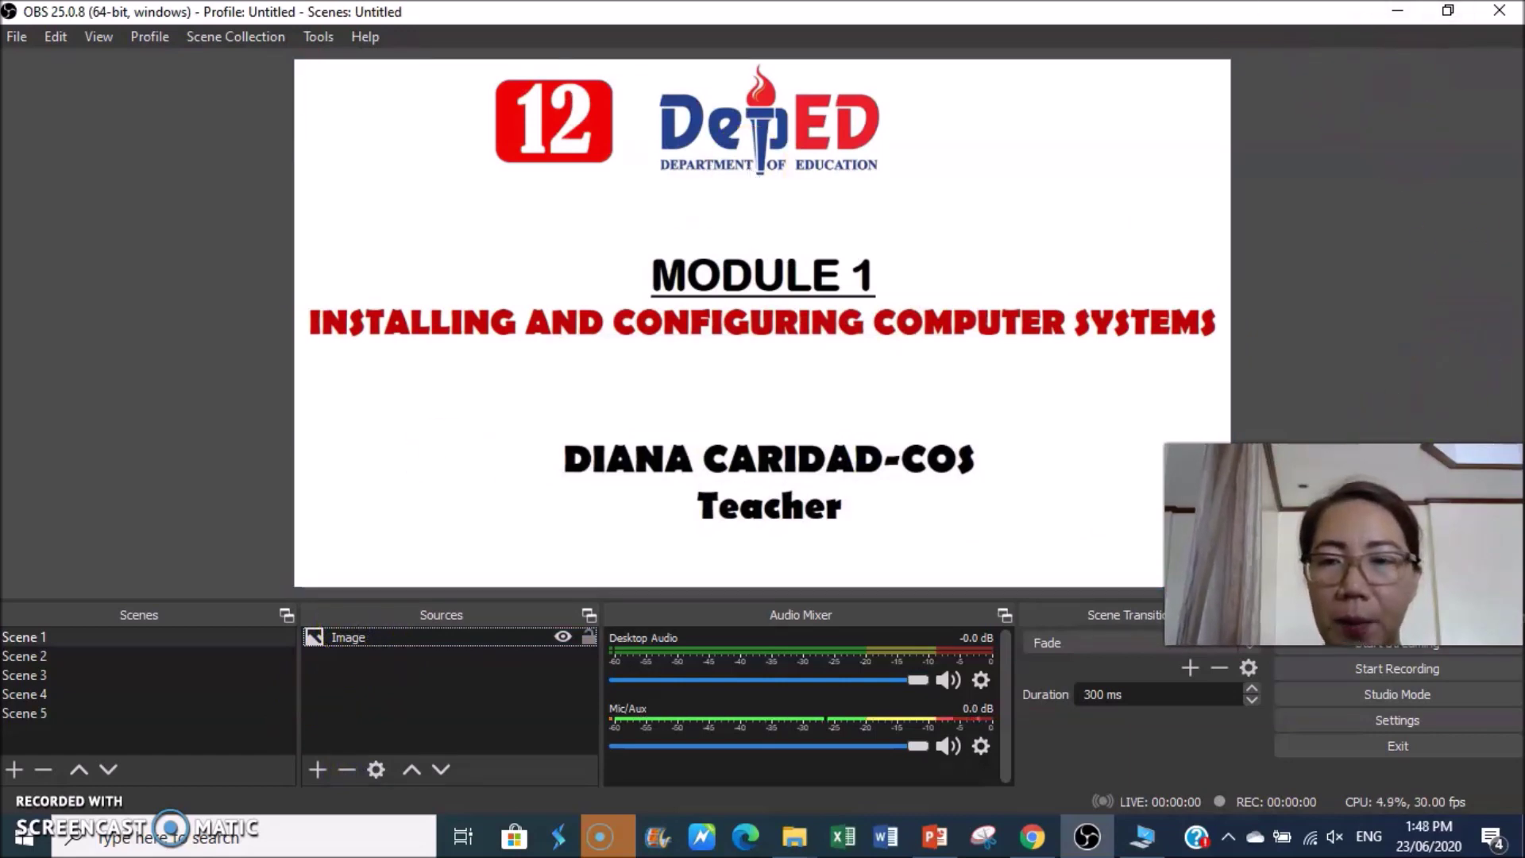
Step: Look through Scenes 2, 3, 4 and 5 in turn to review their contents
{"action": "left_click_drag", "start_coordinate": [1350, 493], "coordinate": [1345, 425]}
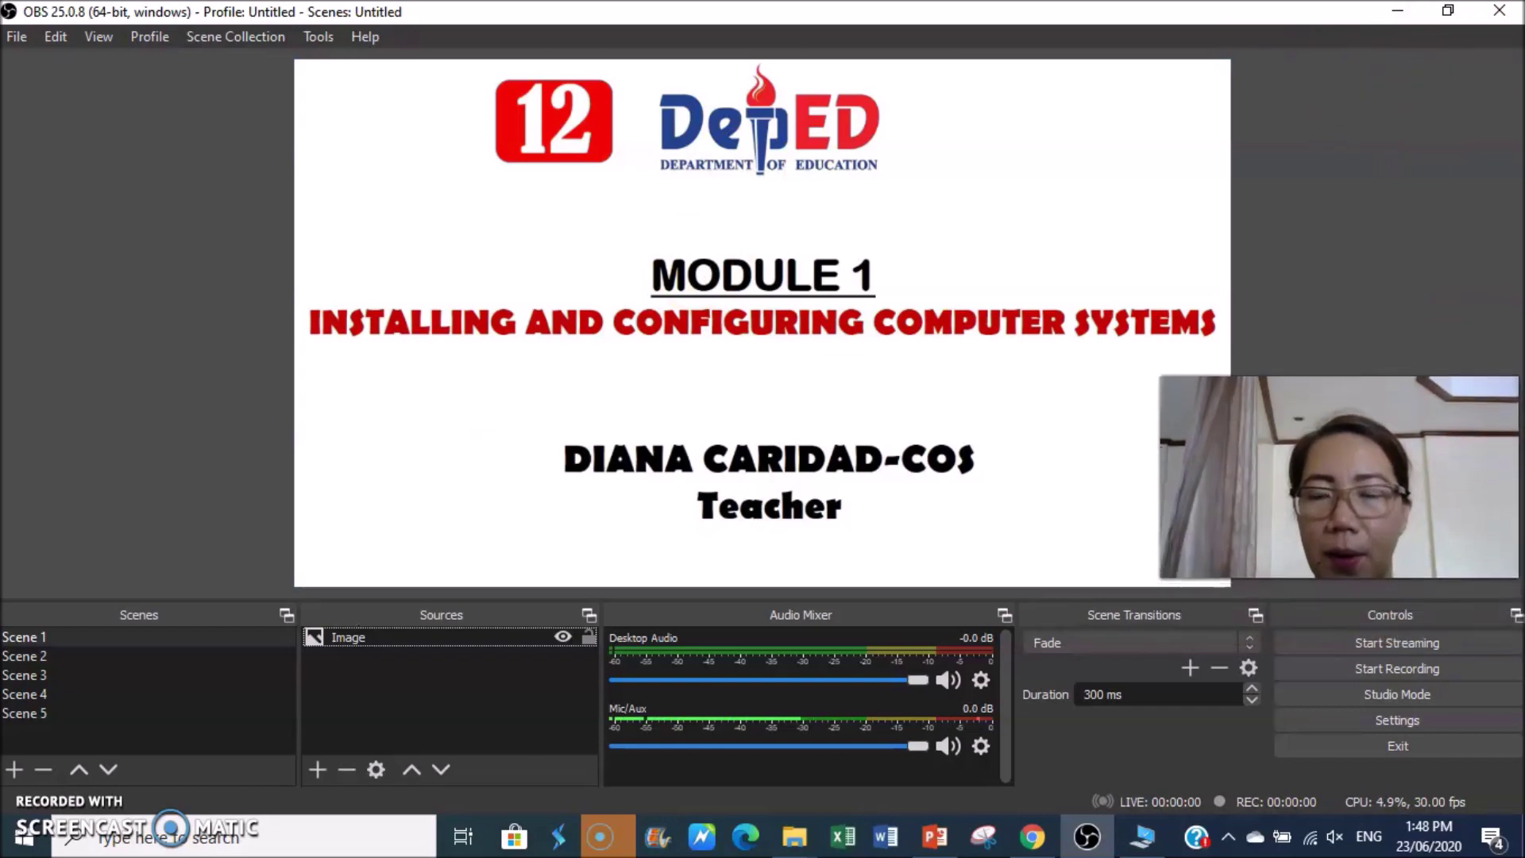
{"action": "left_click", "coordinate": [35, 652]}
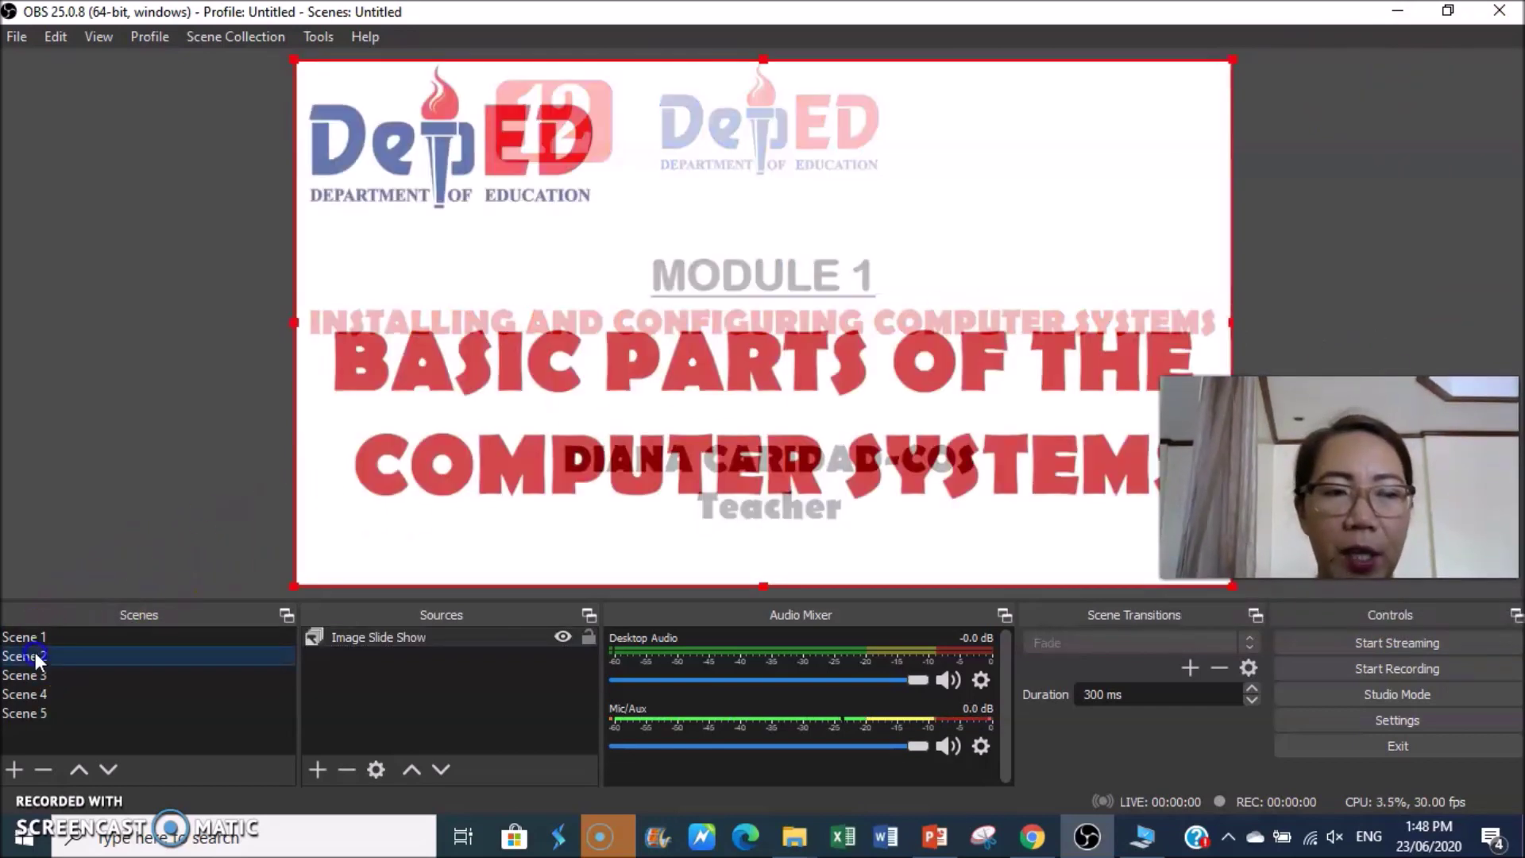
{"action": "left_click", "coordinate": [27, 677]}
{"action": "left_click", "coordinate": [27, 695]}
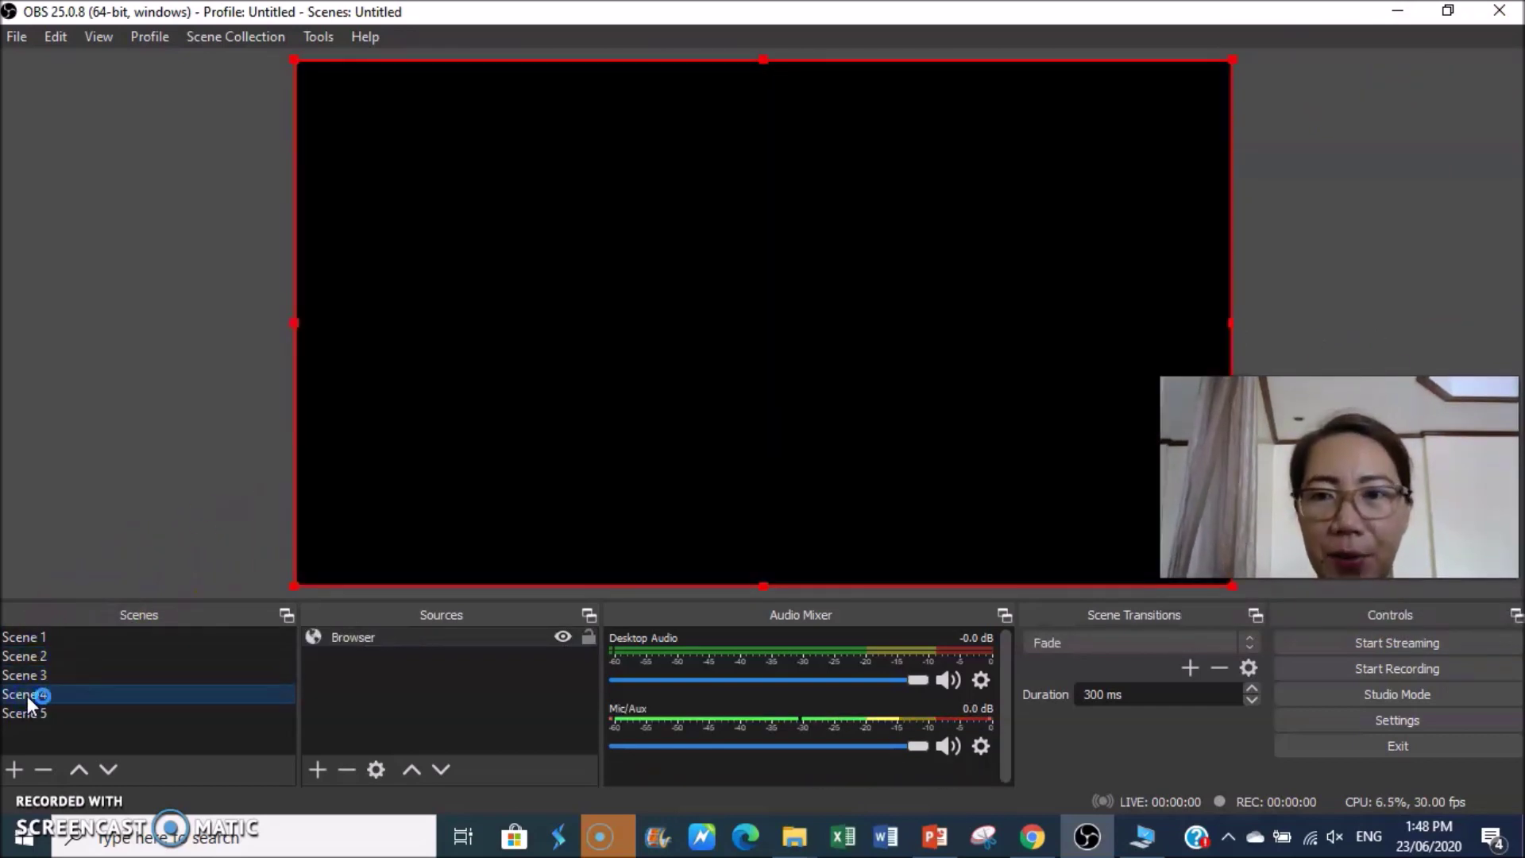
{"action": "left_click", "coordinate": [27, 714]}
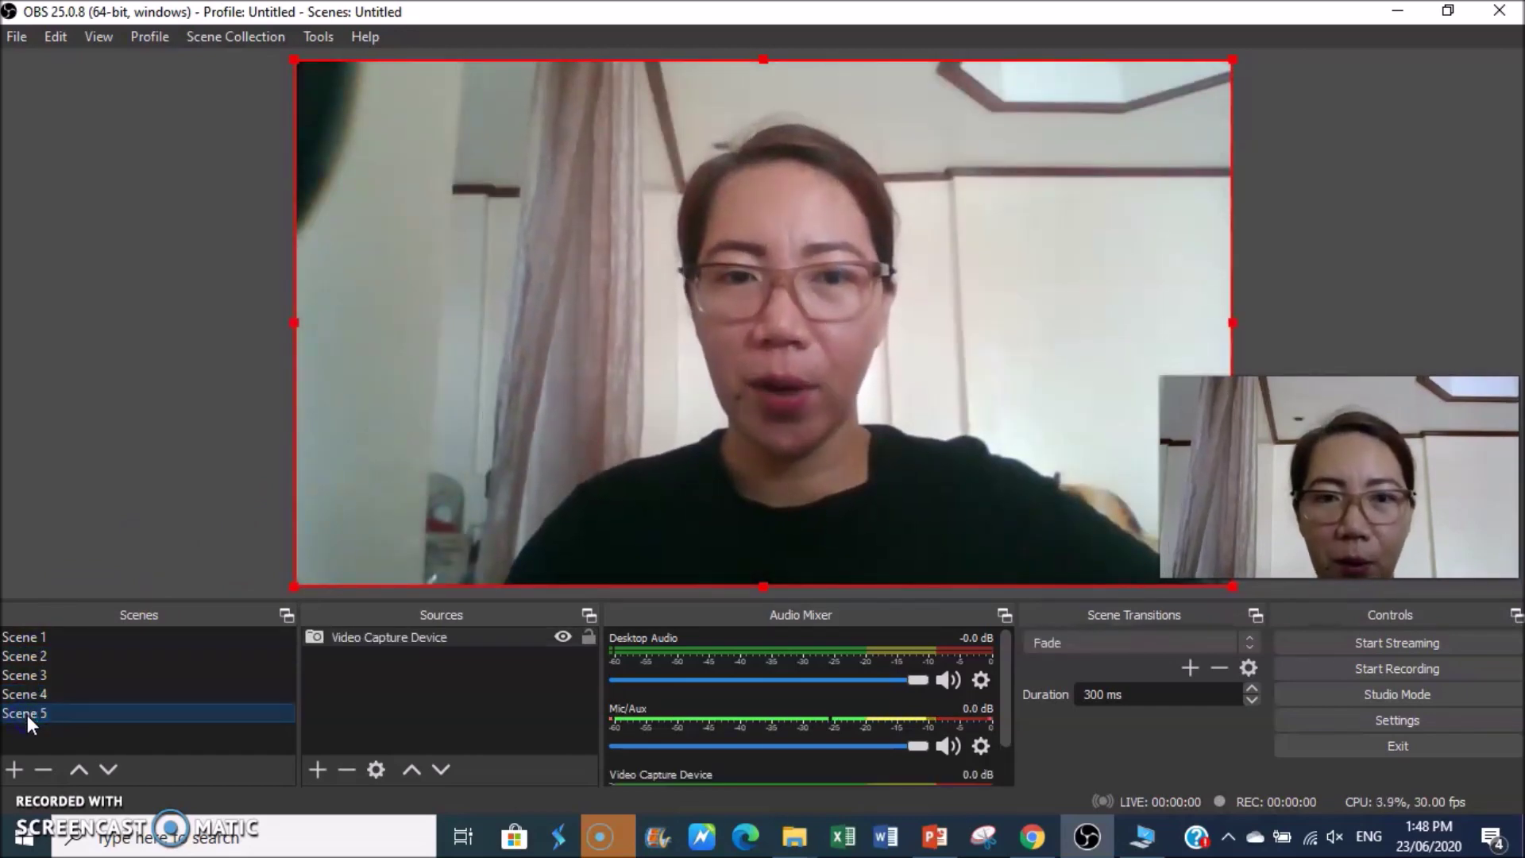
{"action": "mouse_move", "coordinate": [27, 715]}
{"action": "left_mouse_down"}
{"action": "mouse_move", "coordinate": [44, 683]}
{"action": "mouse_move", "coordinate": [38, 704]}
{"action": "left_mouse_up"}
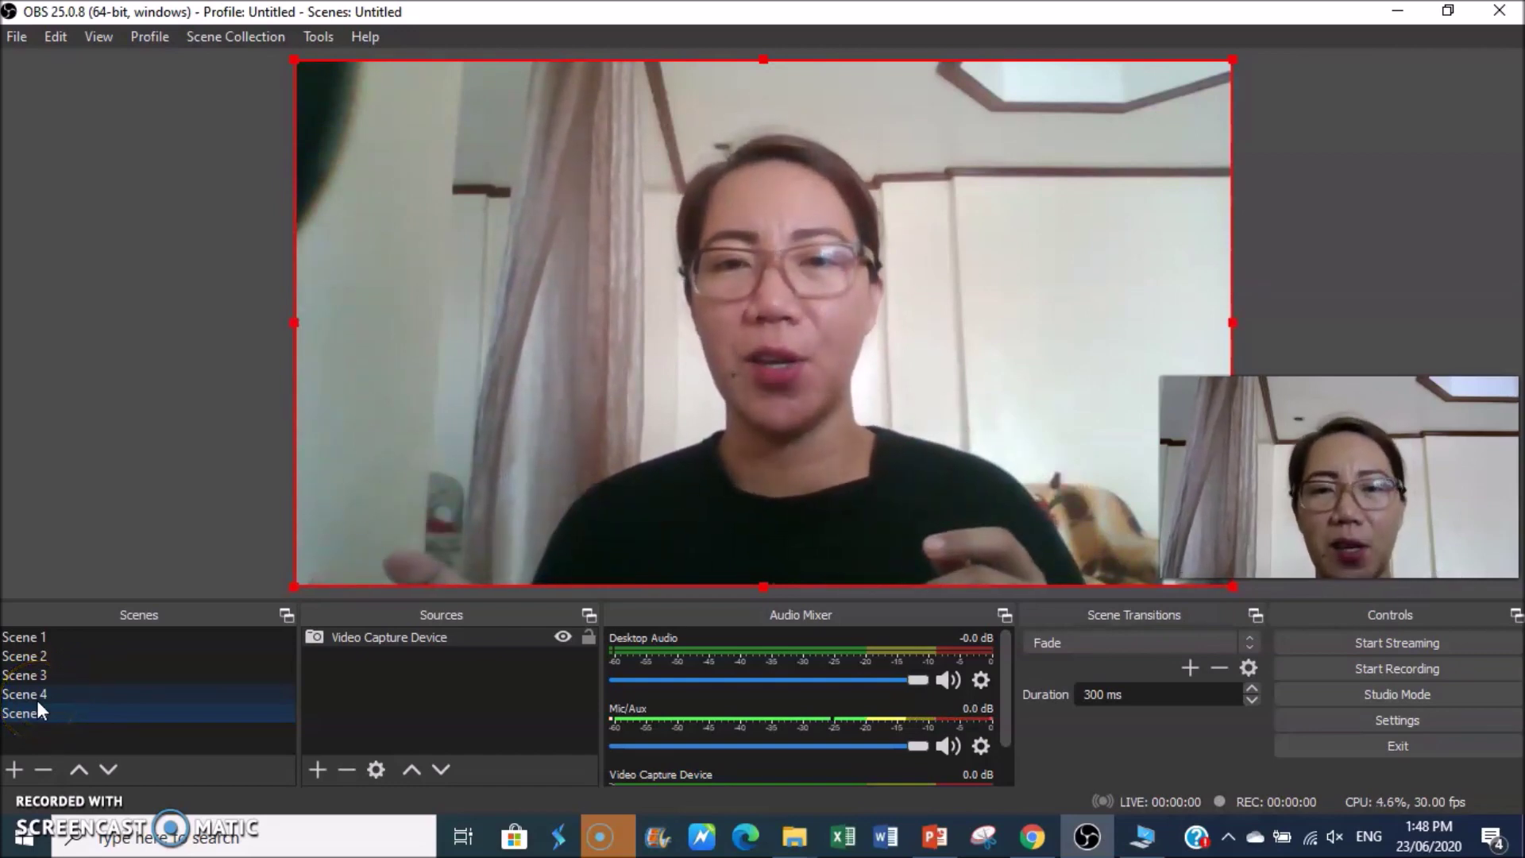
{"action": "left_click", "coordinate": [716, 479]}
Step: Add the existing Video Capture Device to Scene 1 as a visible source
{"action": "left_click_drag", "start_coordinate": [34, 705], "coordinate": [67, 650]}
{"action": "left_click", "coordinate": [66, 638]}
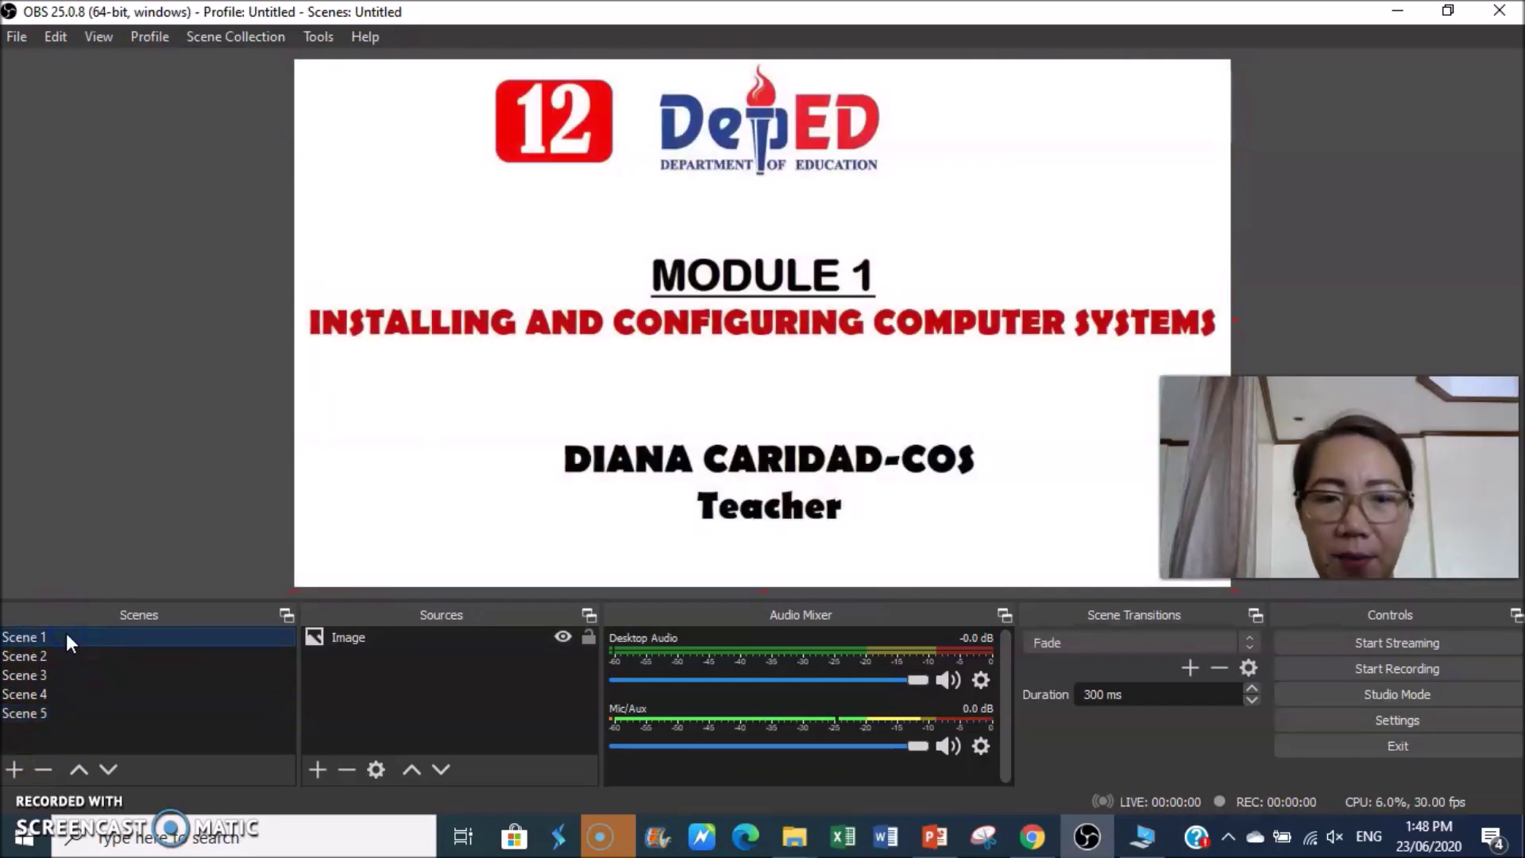
{"action": "left_click", "coordinate": [322, 780]}
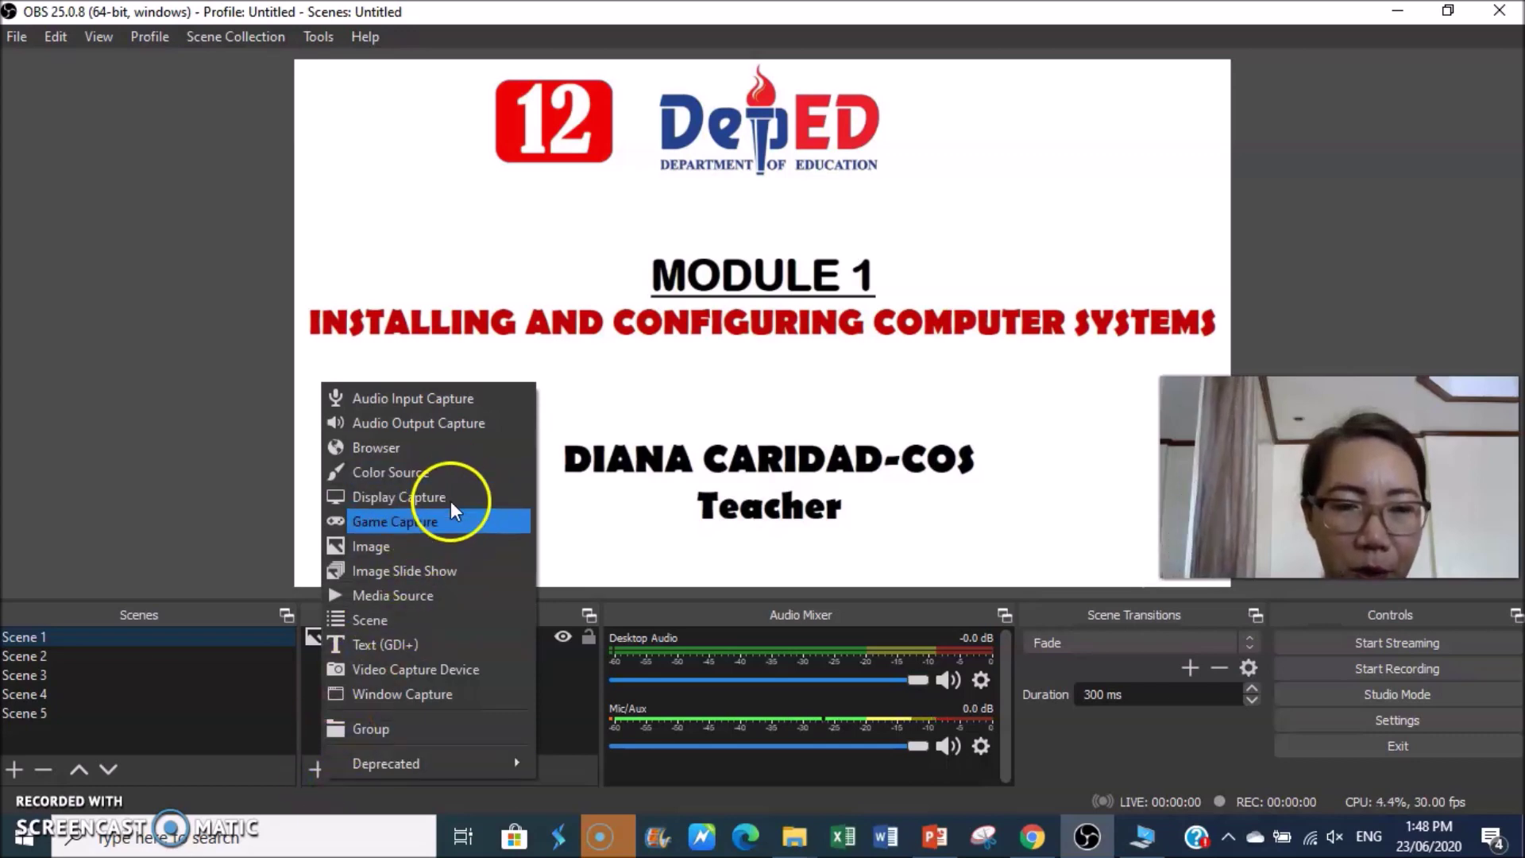
{"action": "left_click", "coordinate": [472, 671]}
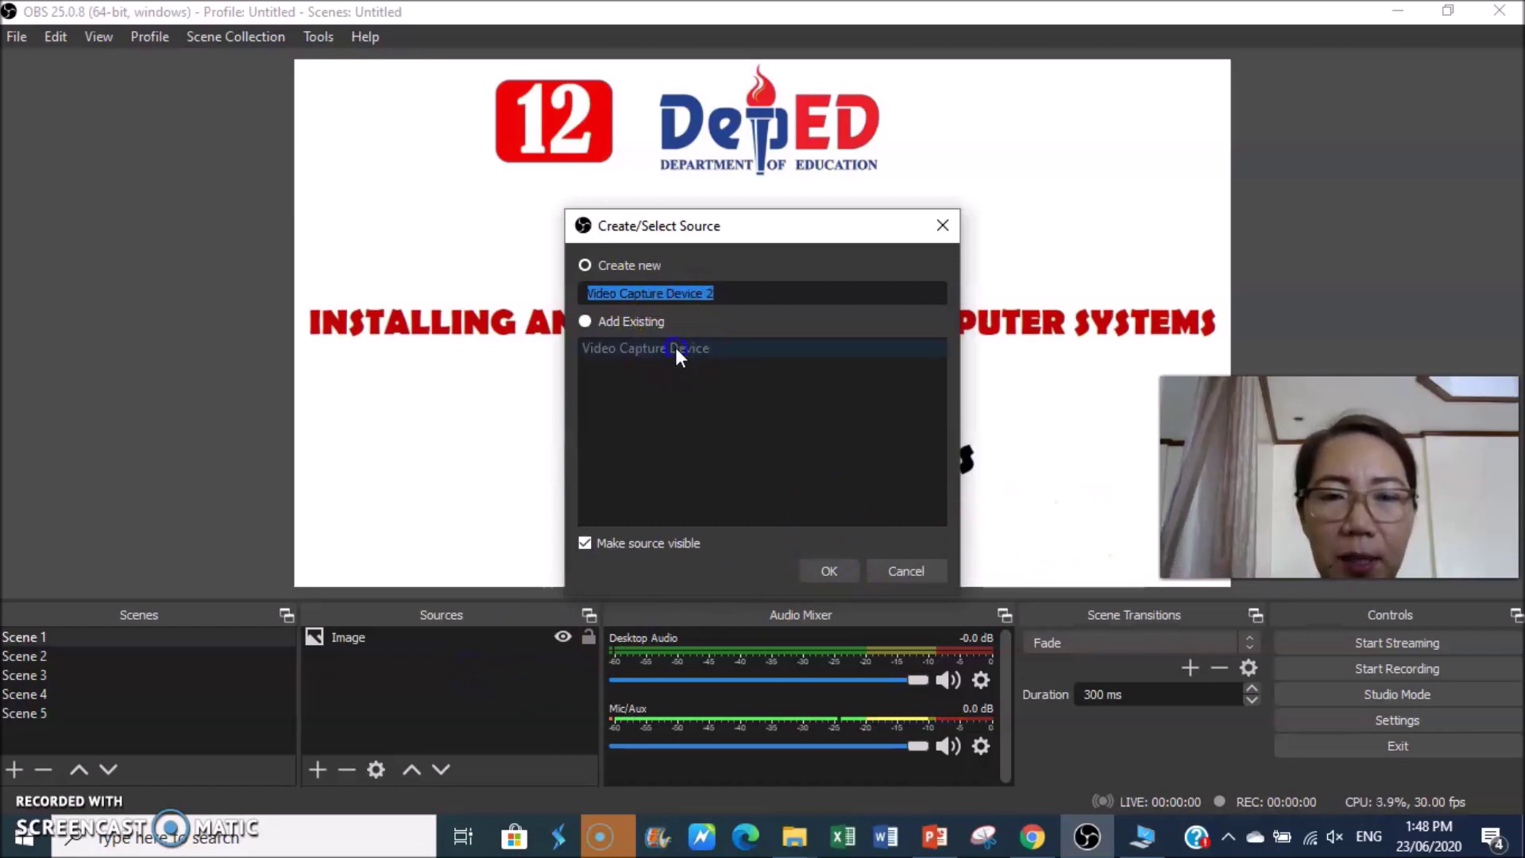
{"action": "left_click", "coordinate": [594, 324]}
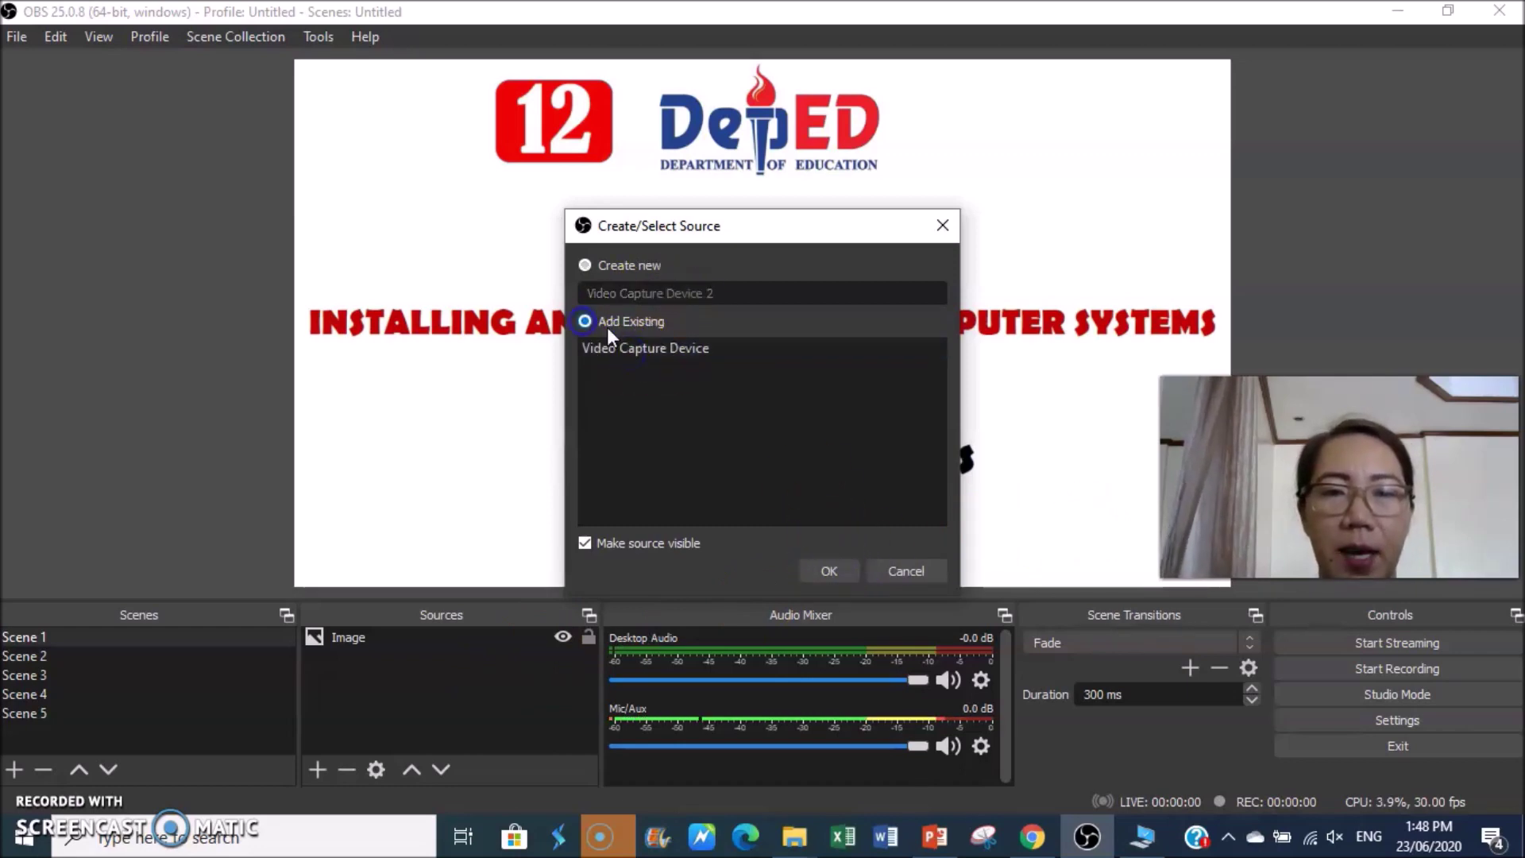
{"action": "left_click", "coordinate": [646, 354]}
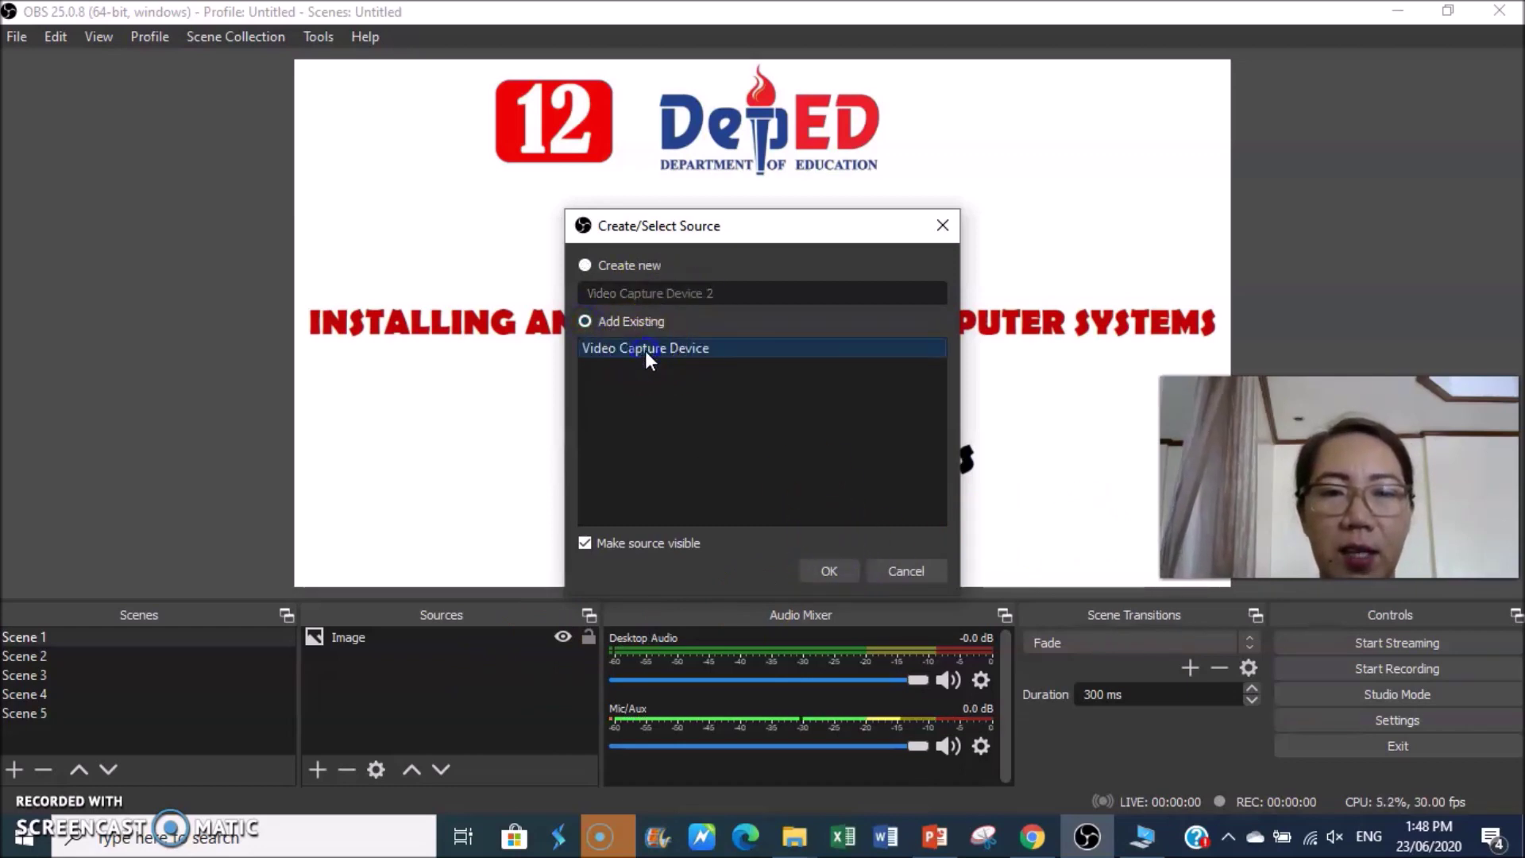
{"action": "left_click", "coordinate": [829, 569]}
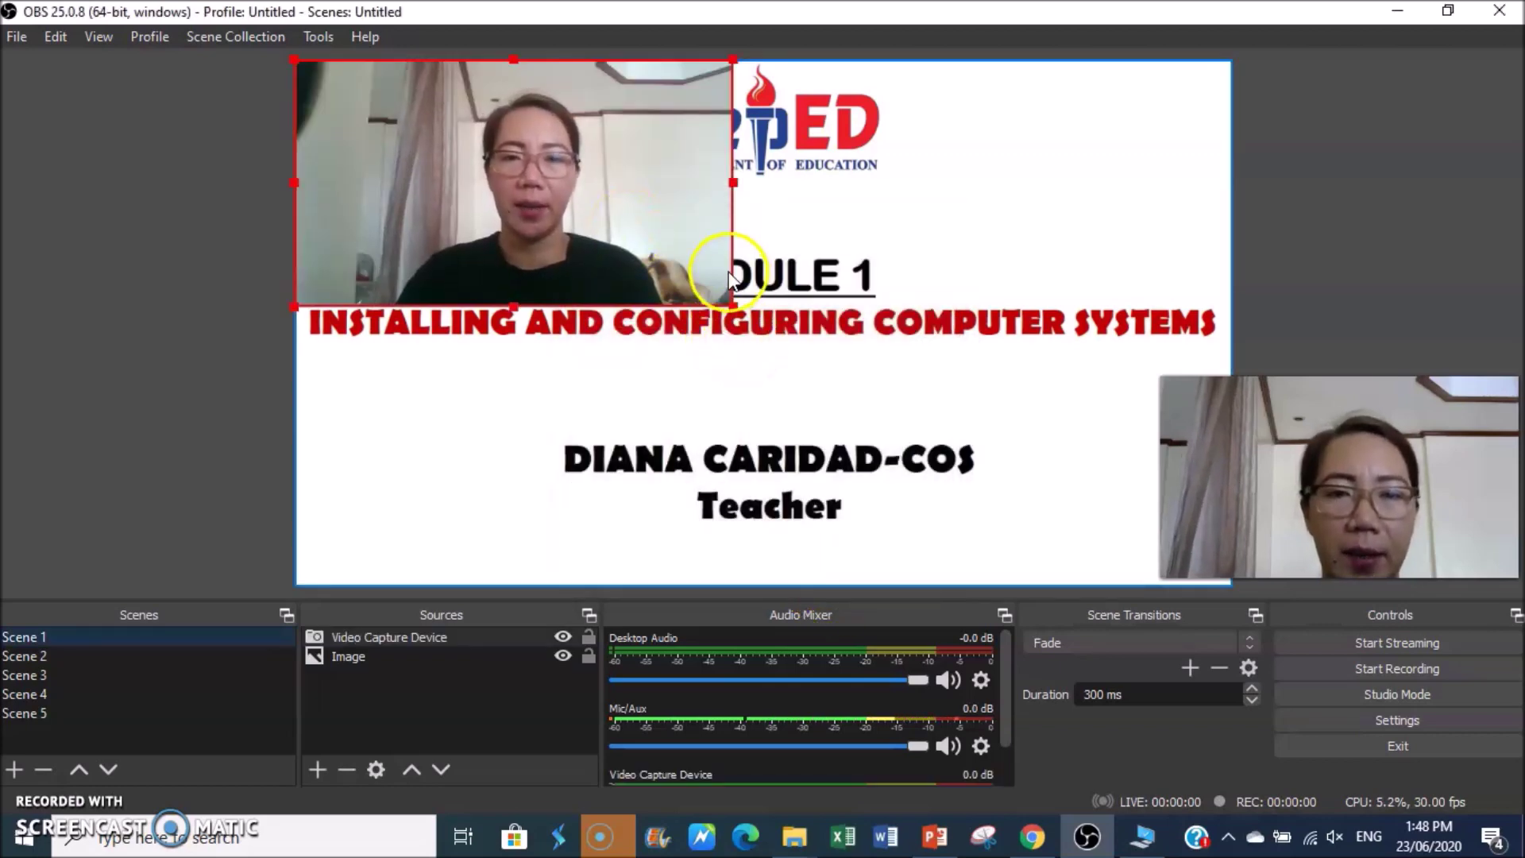
Step: Shrink the webcam video in Scene 1 to a small inset and fit it into the canvas's upper-right corner
{"action": "left_click_drag", "start_coordinate": [731, 298], "coordinate": [398, 532]}
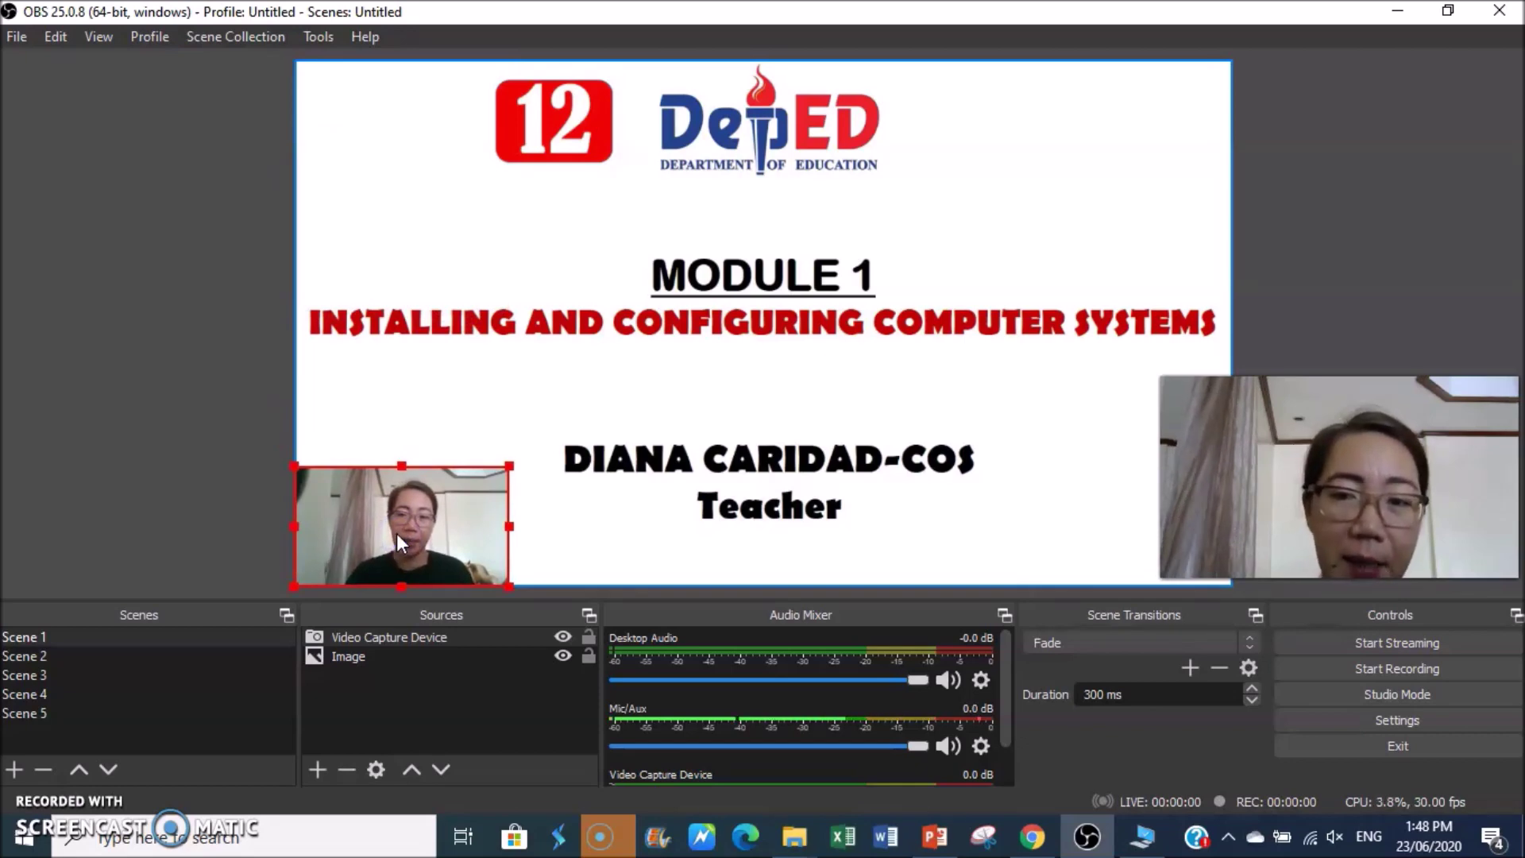
{"action": "left_click", "coordinate": [369, 516]}
{"action": "left_click_drag", "start_coordinate": [410, 516], "coordinate": [1128, 103]}
{"action": "left_click", "coordinate": [1126, 183]}
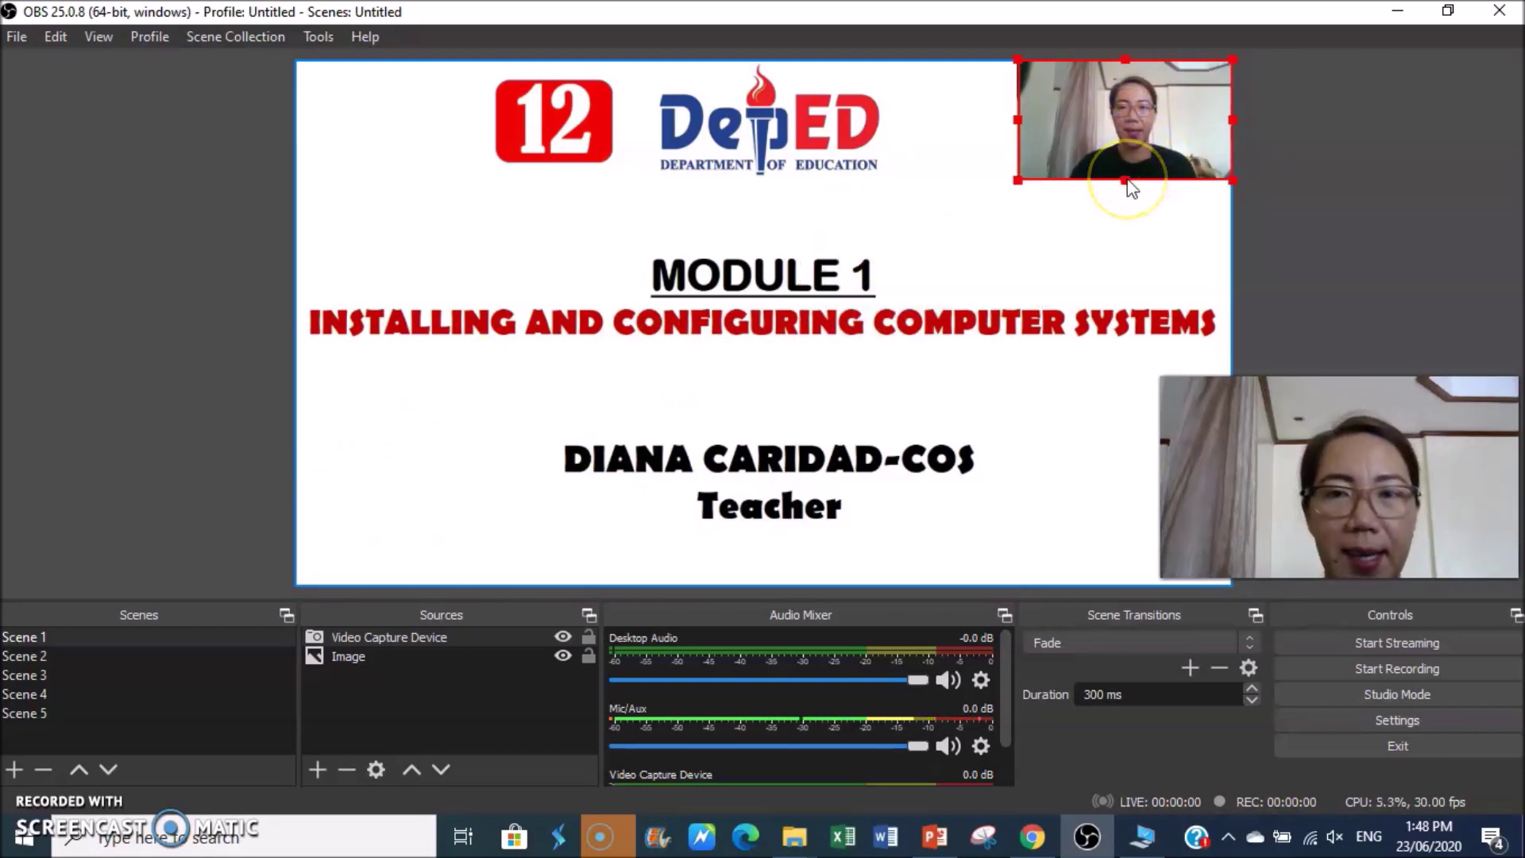
{"action": "left_click_drag", "start_coordinate": [1127, 183], "coordinate": [1126, 189]}
{"action": "left_click", "coordinate": [1206, 77]}
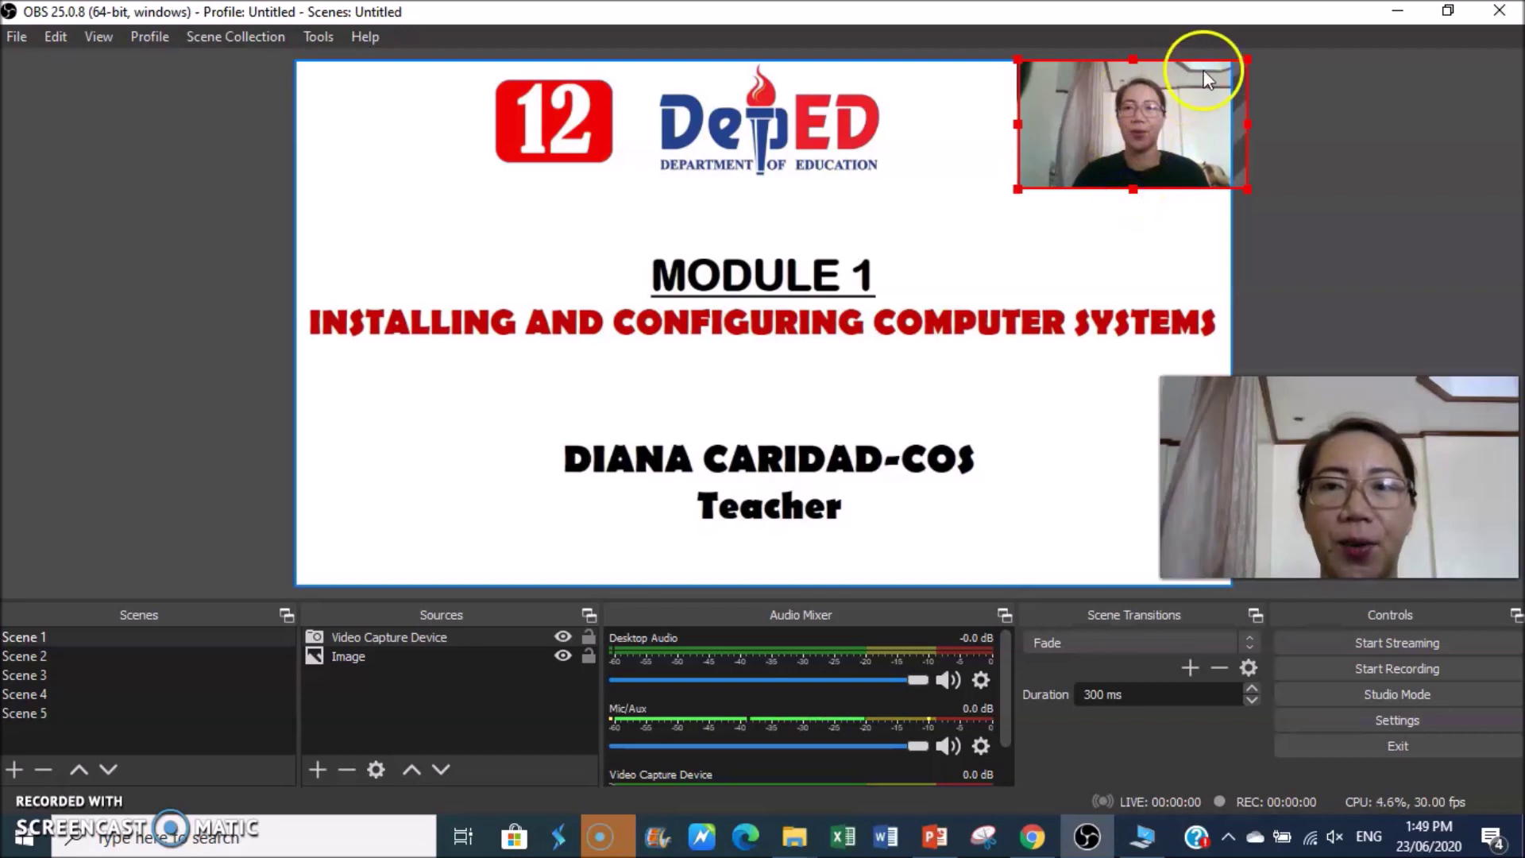
{"action": "left_click", "coordinate": [1160, 55]}
{"action": "mouse_move", "coordinate": [1166, 103]}
{"action": "left_mouse_down"}
{"action": "mouse_move", "coordinate": [1131, 107]}
{"action": "mouse_move", "coordinate": [1147, 108]}
{"action": "left_mouse_up"}
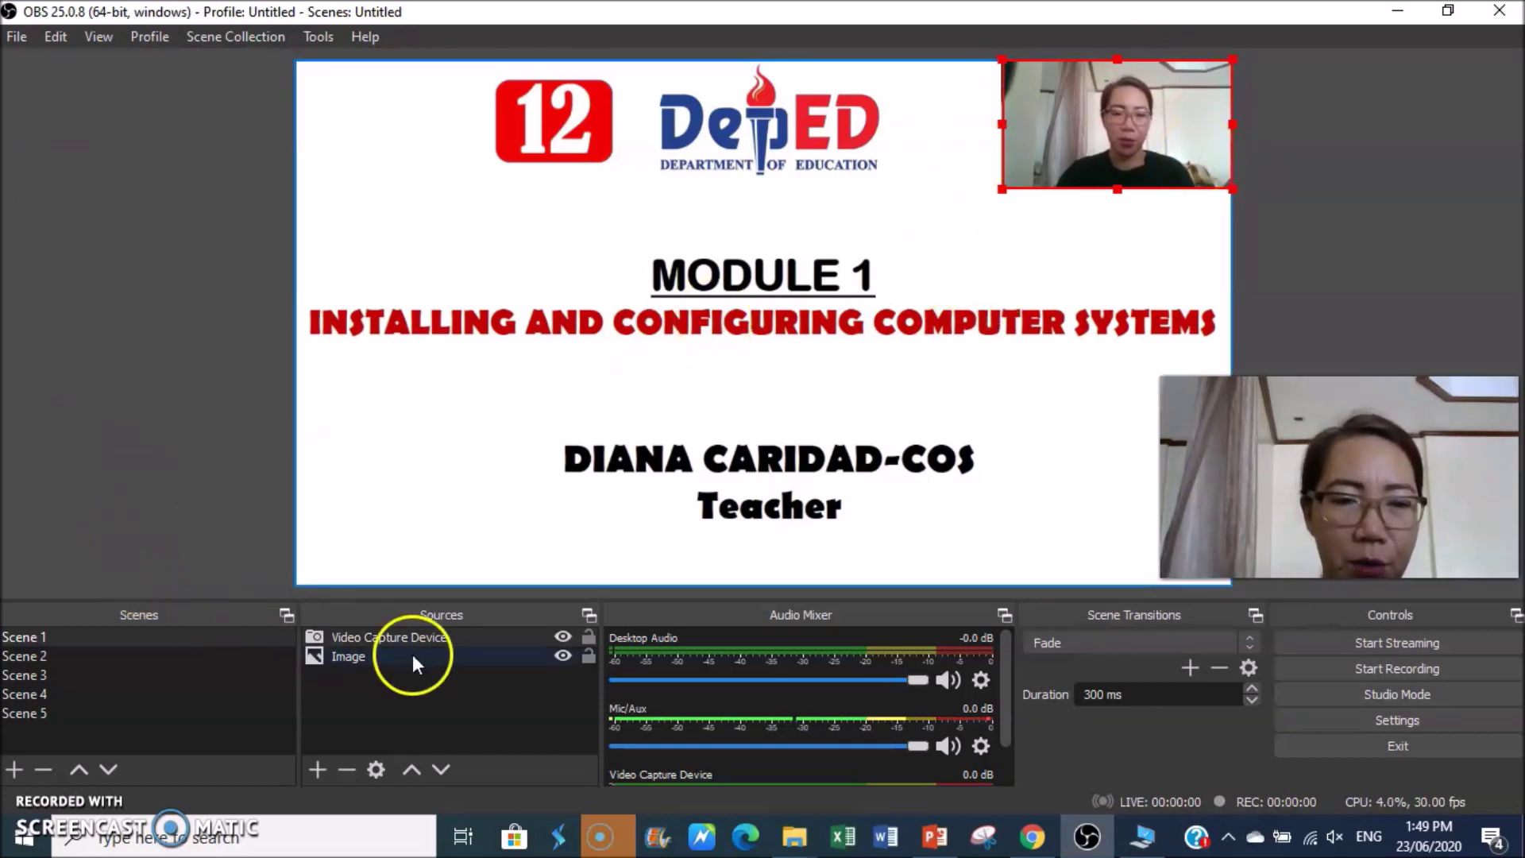
Step: Move Scene 5 up to the first position in the scene order, ahead of Scene 1
{"action": "left_click", "coordinate": [54, 715]}
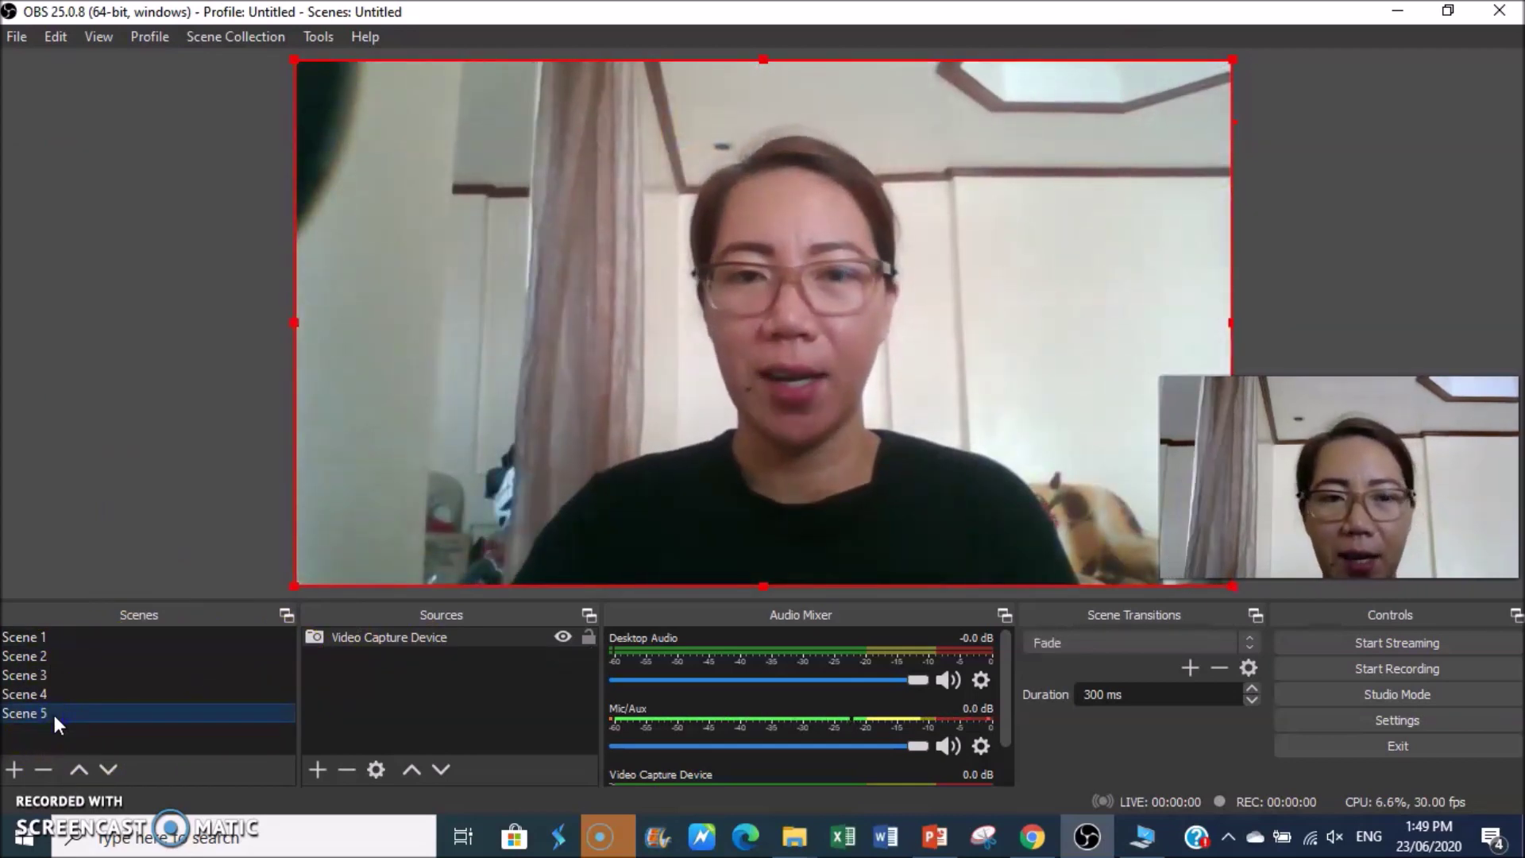
{"action": "left_click", "coordinate": [50, 770]}
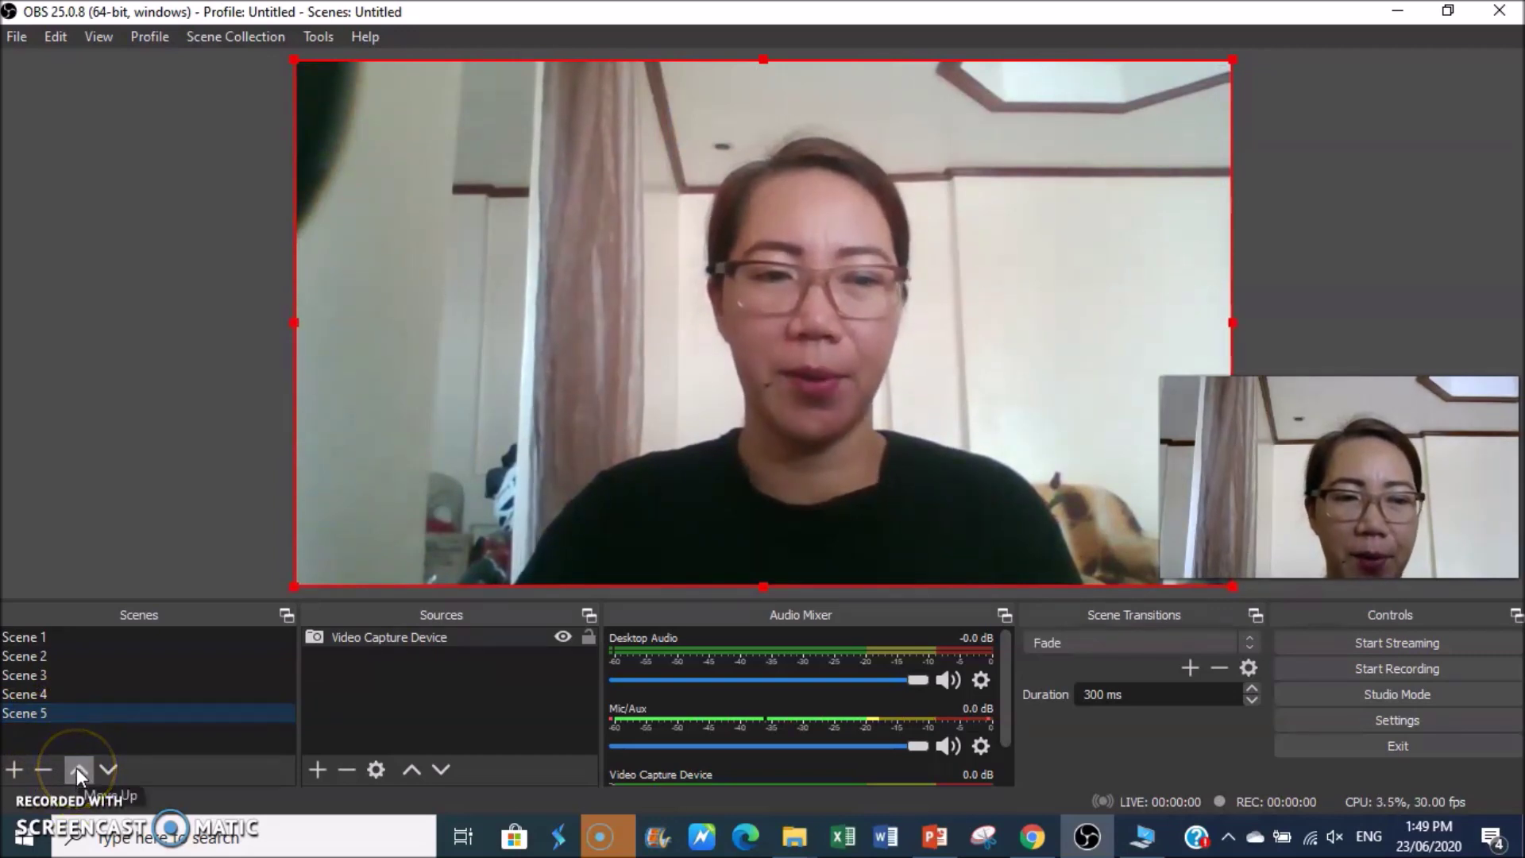
{"action": "left_click", "coordinate": [77, 770]}
{"action": "left_click", "coordinate": [77, 770]}
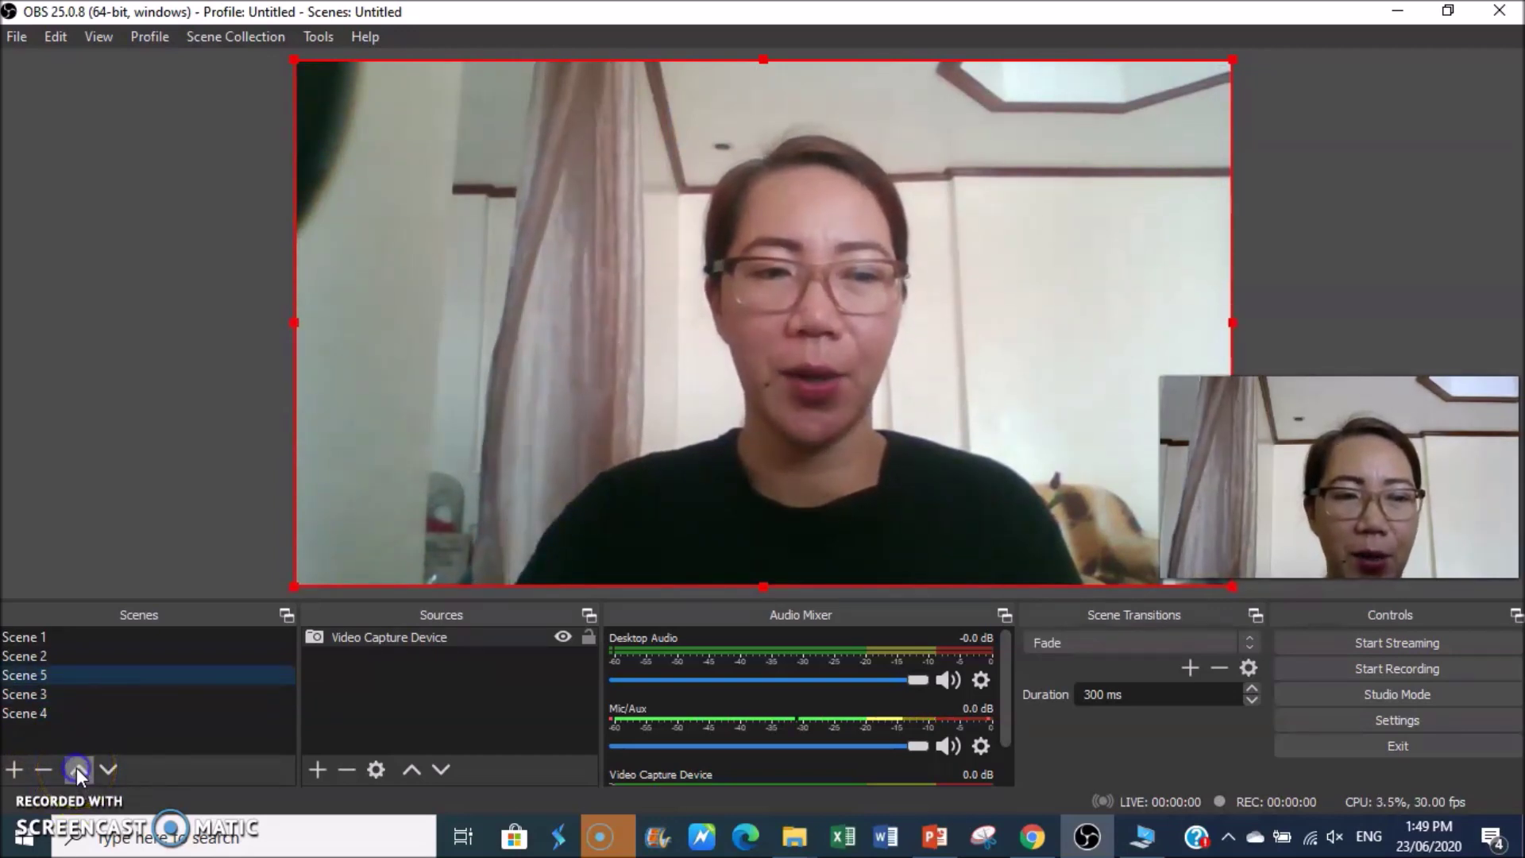
{"action": "left_click", "coordinate": [76, 767]}
{"action": "left_click", "coordinate": [76, 767]}
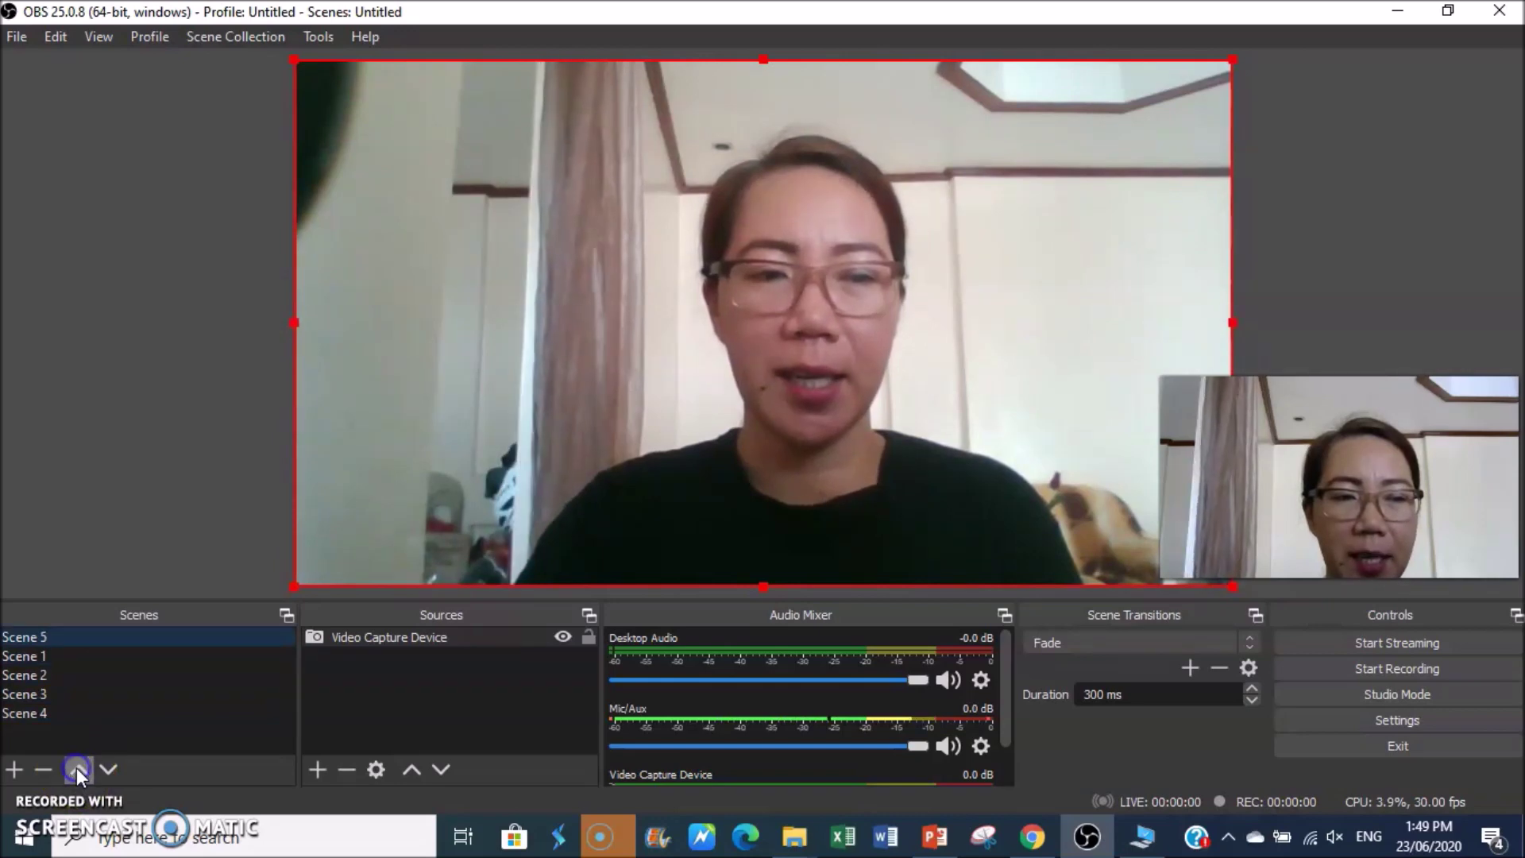
Step: Add the existing Video Capture Device to Scene 2 as a visible source
{"action": "left_click", "coordinate": [61, 637]}
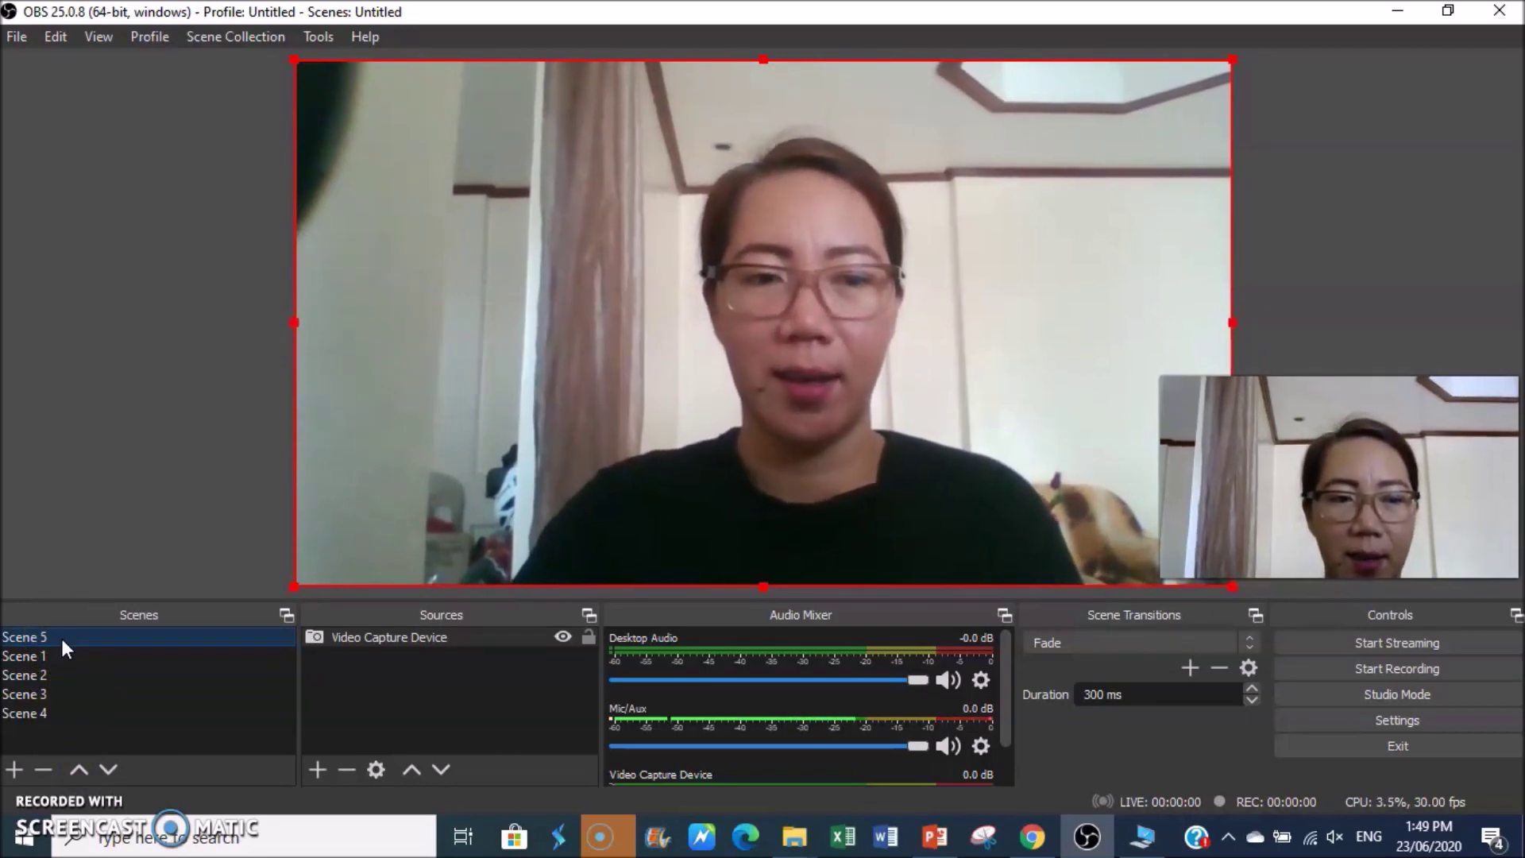
{"action": "left_click", "coordinate": [40, 657]}
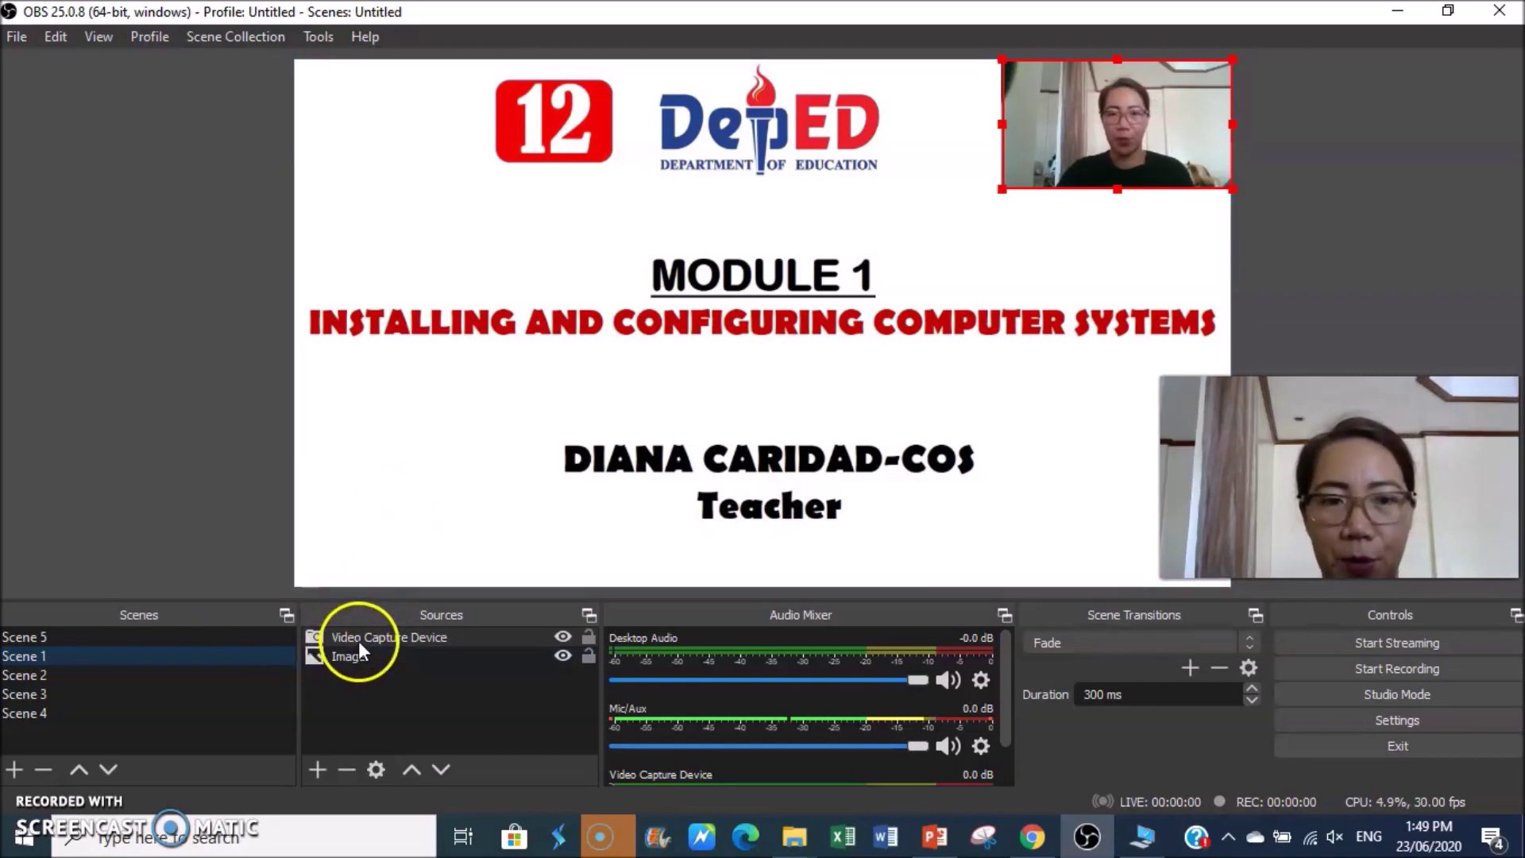
{"action": "left_click", "coordinate": [26, 680]}
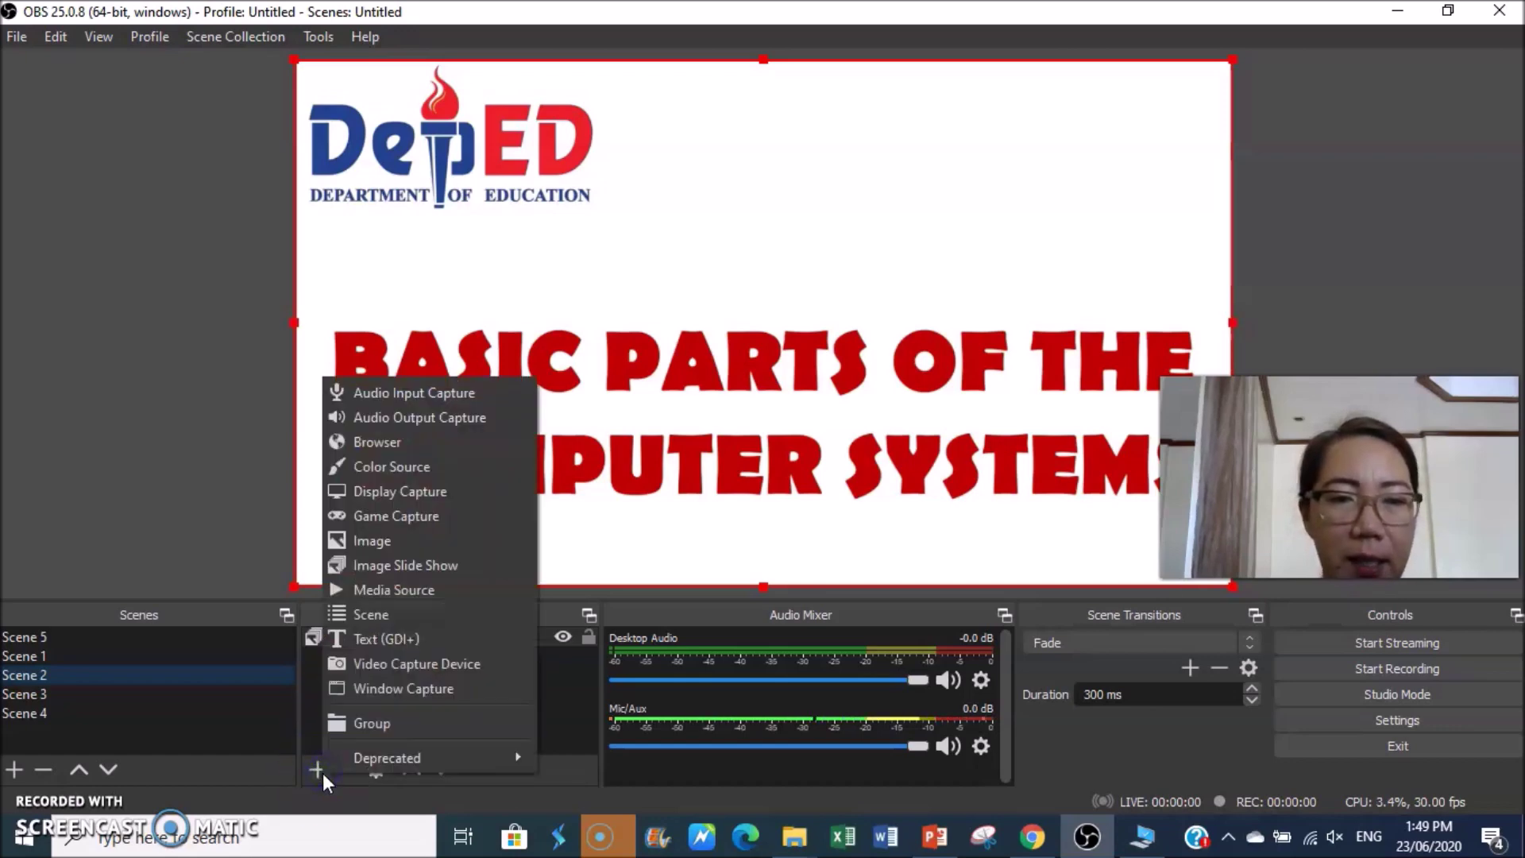
{"action": "left_click", "coordinate": [435, 661]}
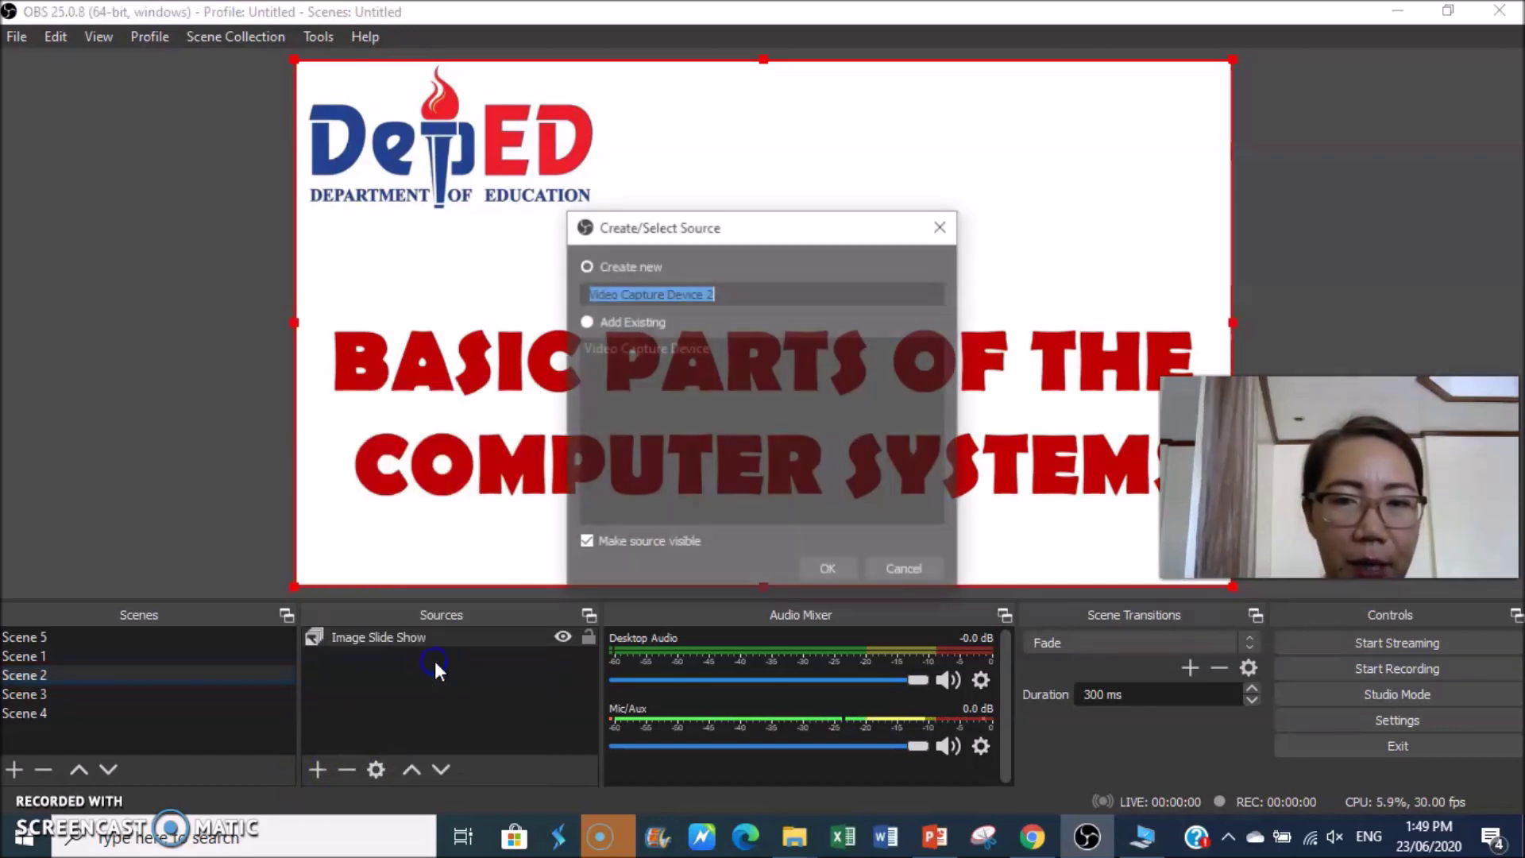
{"action": "left_click", "coordinate": [606, 318]}
{"action": "left_click", "coordinate": [636, 346]}
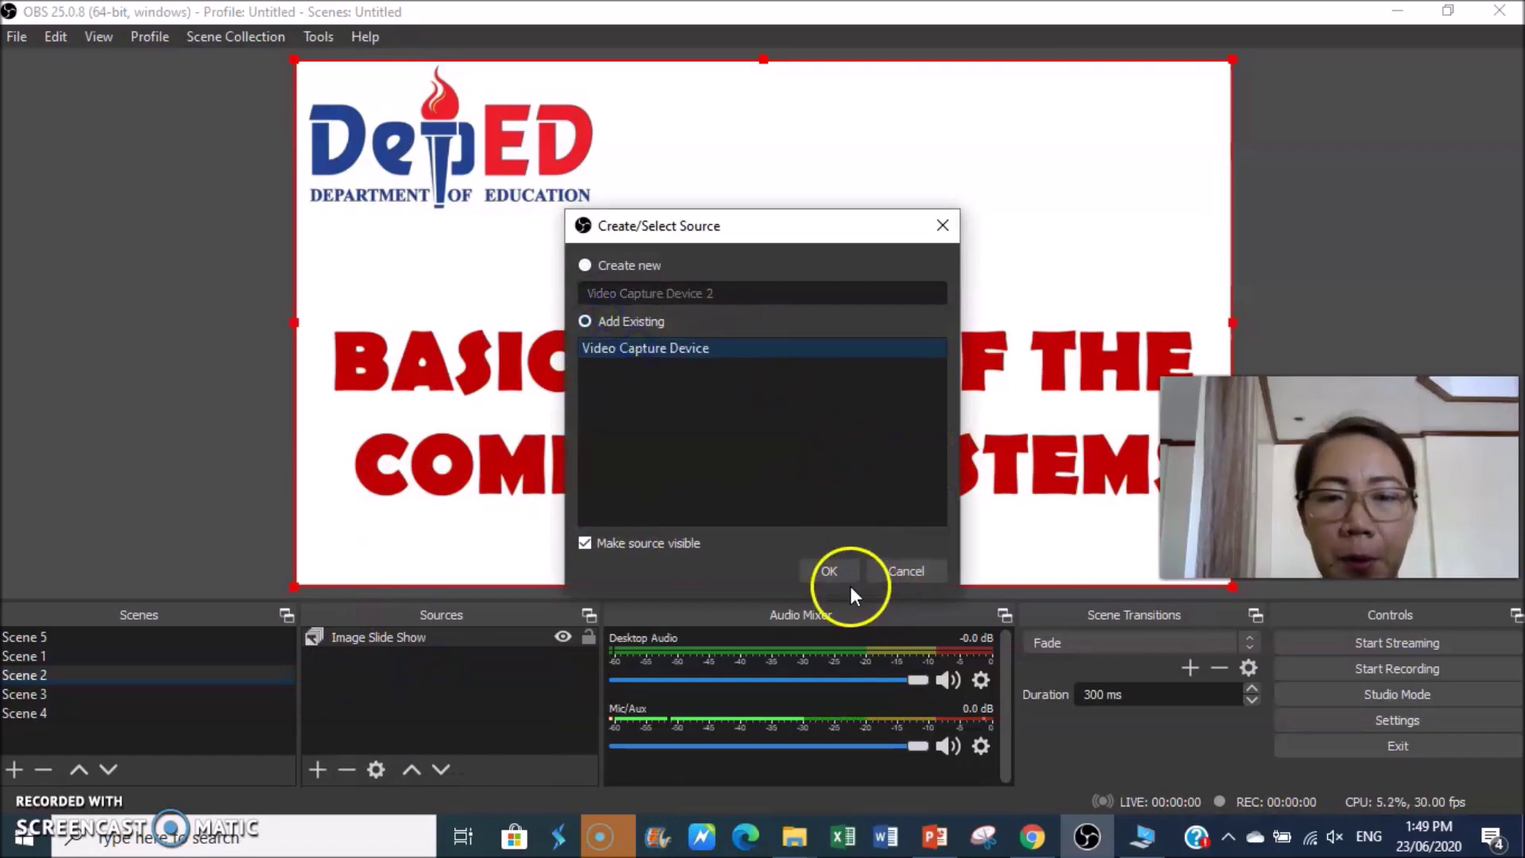
{"action": "left_click", "coordinate": [829, 571]}
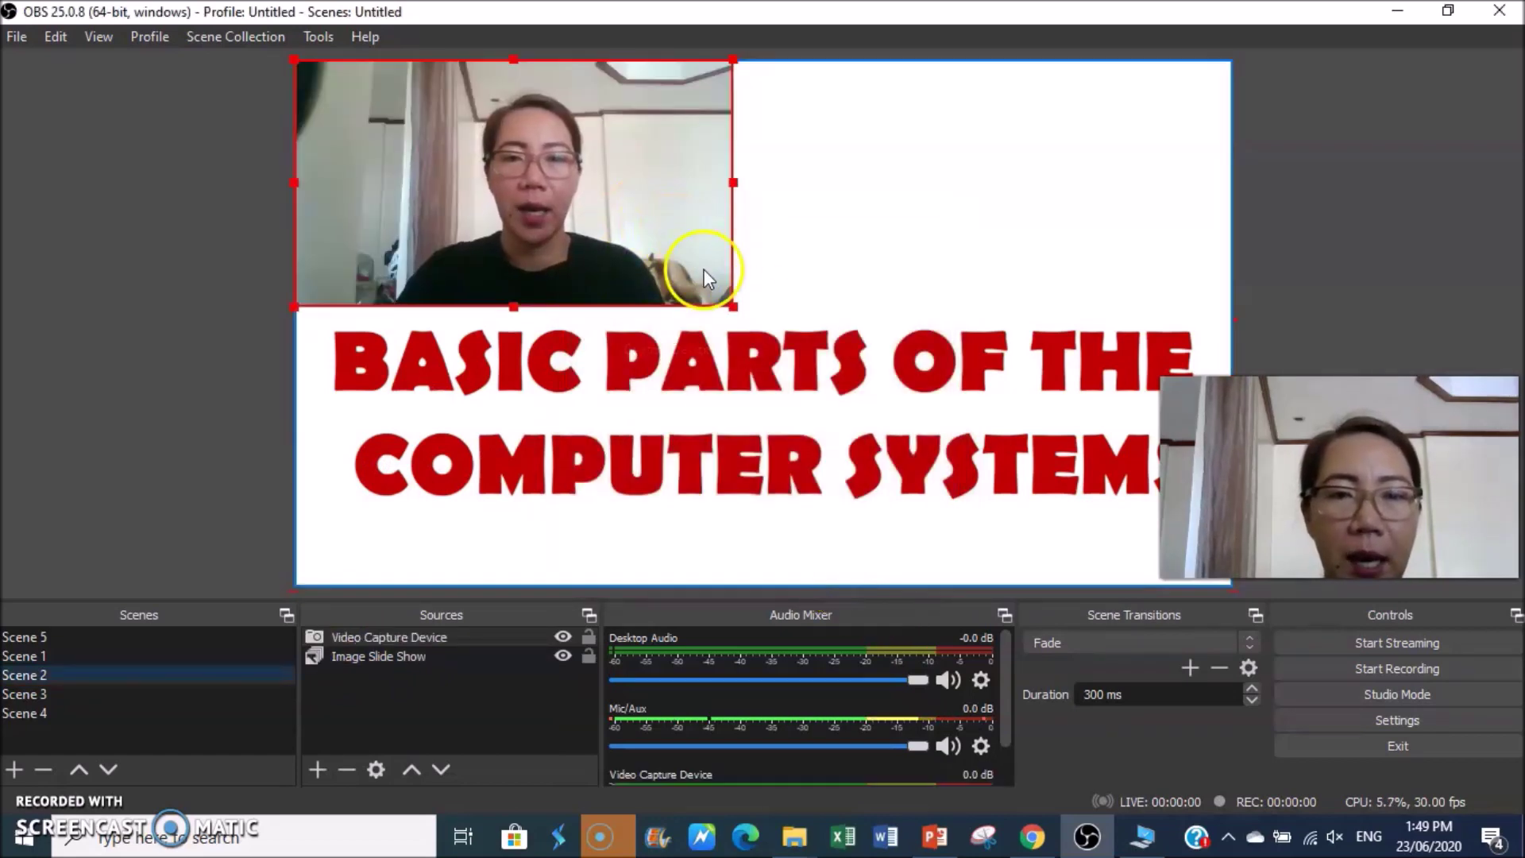
Step: Shrink the webcam video in Scene 2 to a small inset and place it in the canvas's upper-right corner
{"action": "left_click_drag", "start_coordinate": [738, 307], "coordinate": [538, 194]}
{"action": "left_click_drag", "start_coordinate": [433, 150], "coordinate": [1176, 139]}
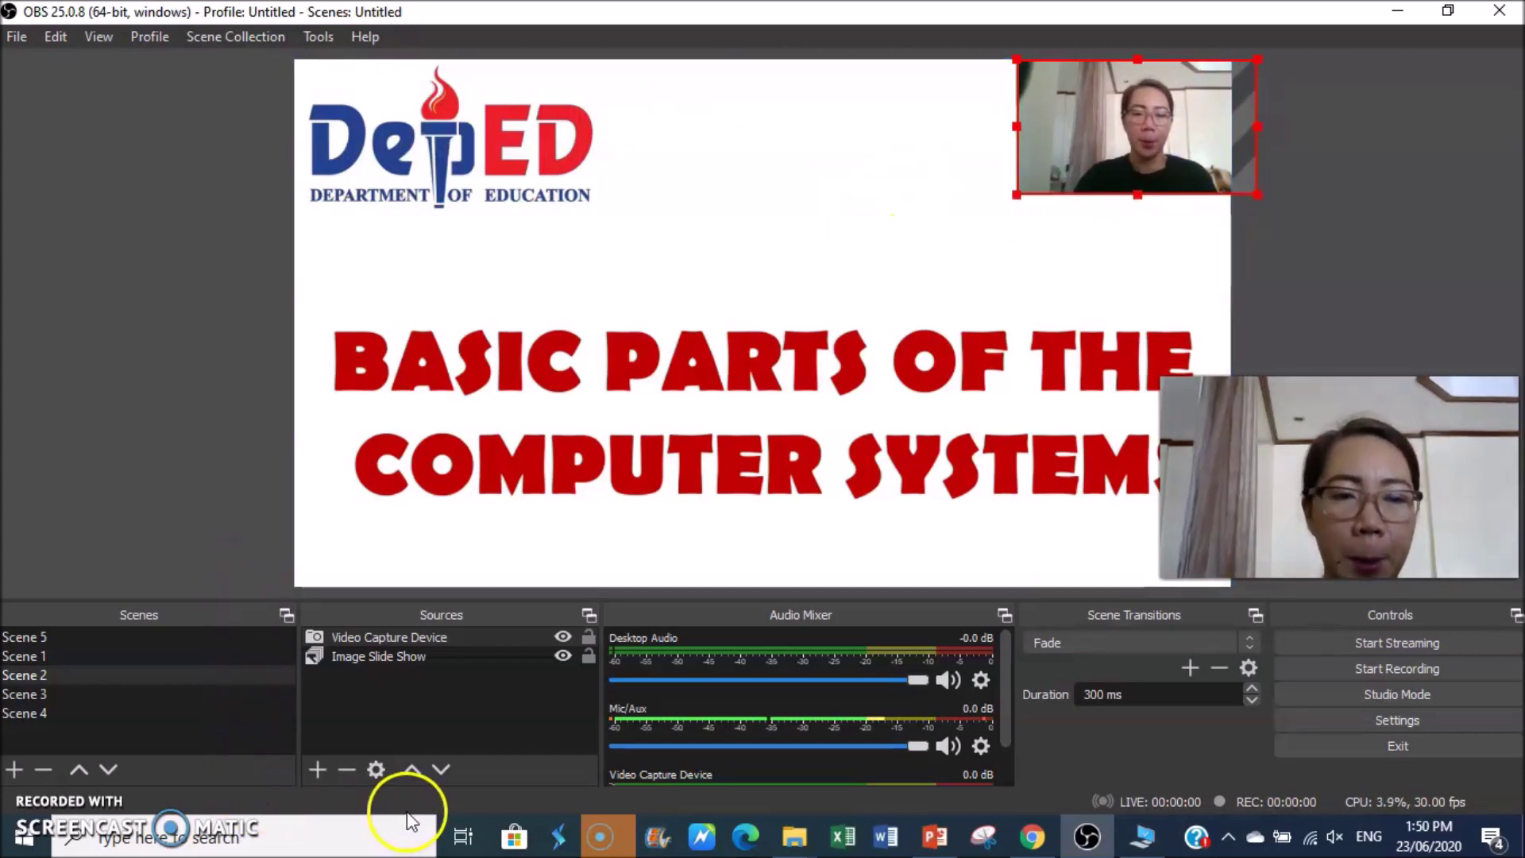
Step: Look through Scenes 3 and 4, and run through Scenes 1 to 4 in order to review their contents
{"action": "left_click", "coordinate": [30, 696]}
{"action": "left_click", "coordinate": [410, 640]}
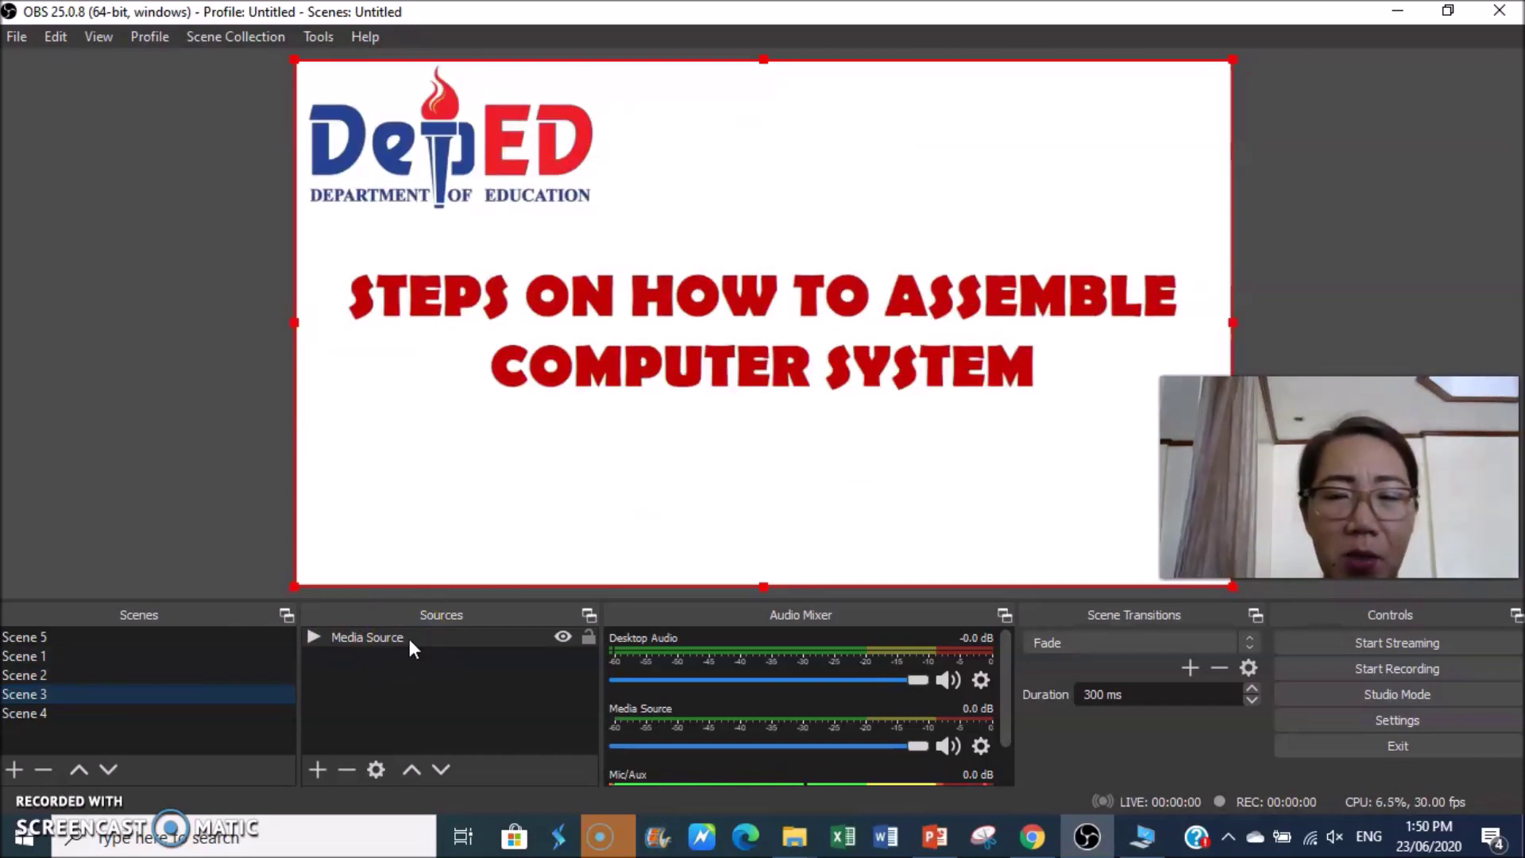
{"action": "left_click", "coordinate": [36, 716]}
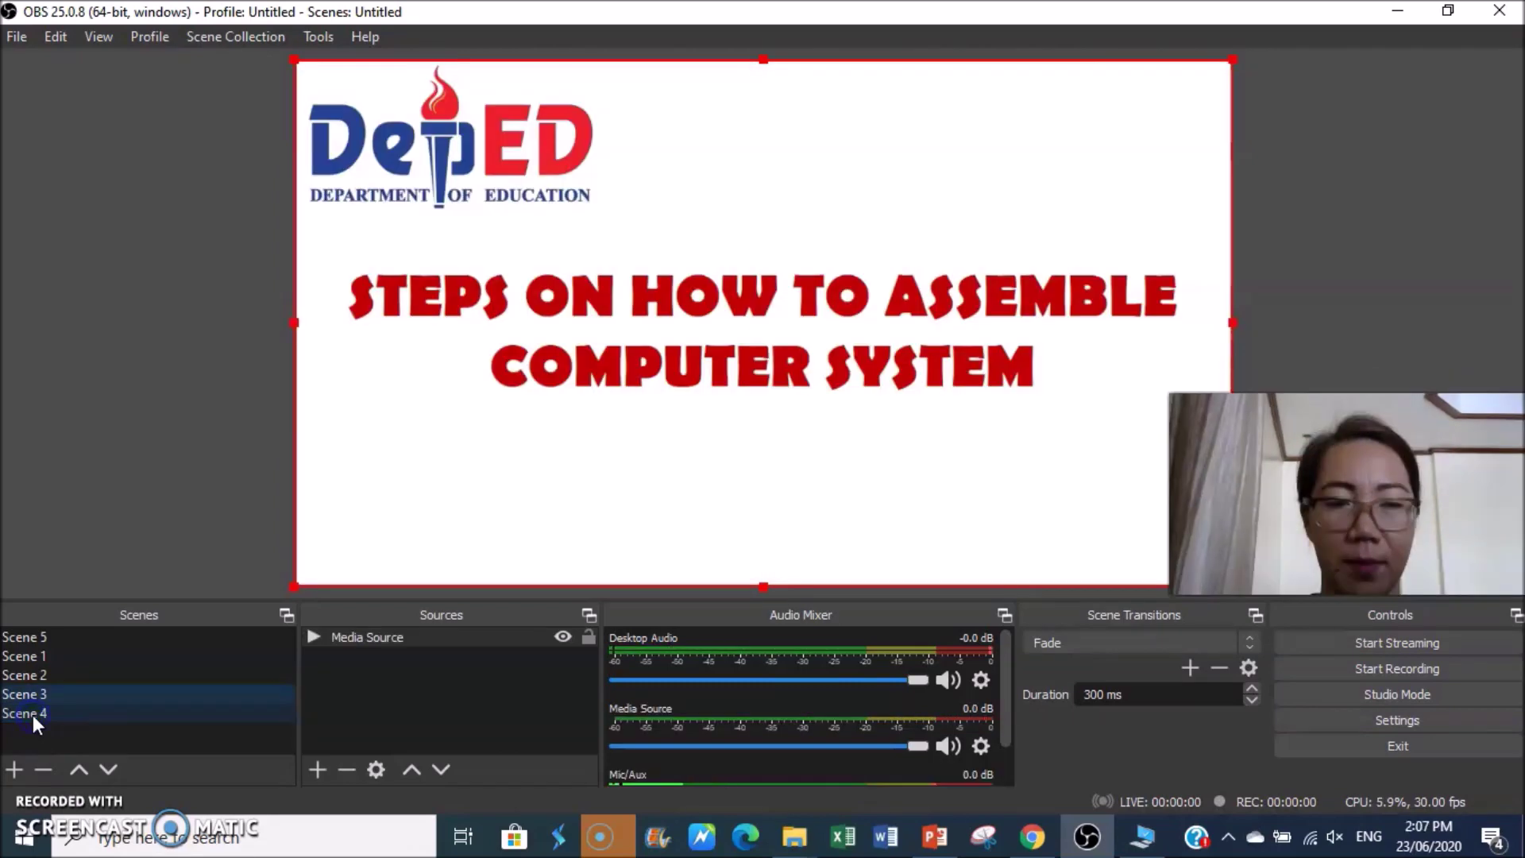
{"action": "left_click", "coordinate": [35, 715]}
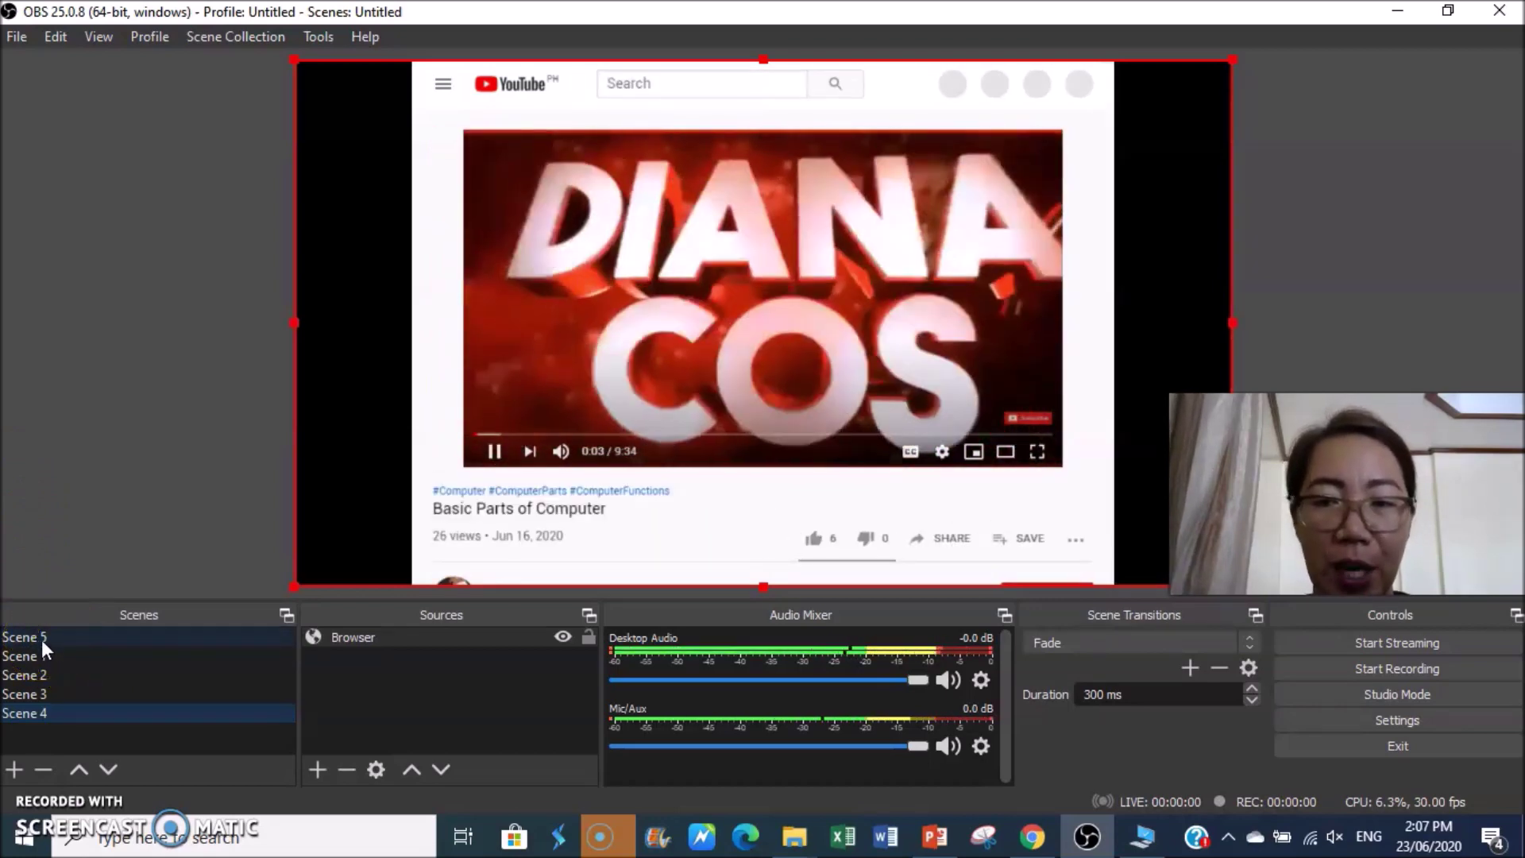
{"action": "left_click", "coordinate": [41, 651]}
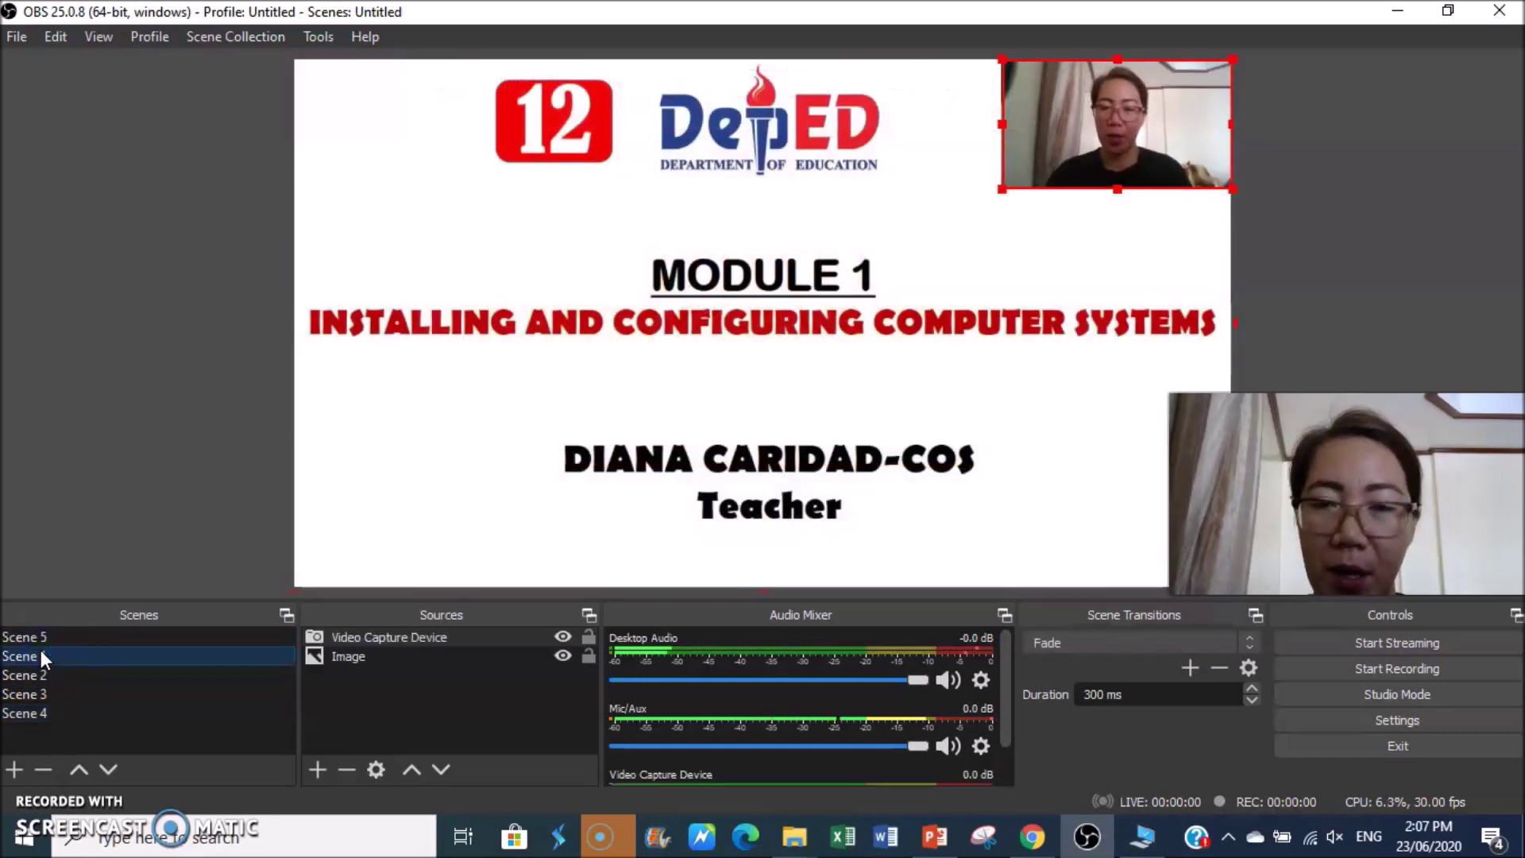
{"action": "left_click", "coordinate": [27, 675]}
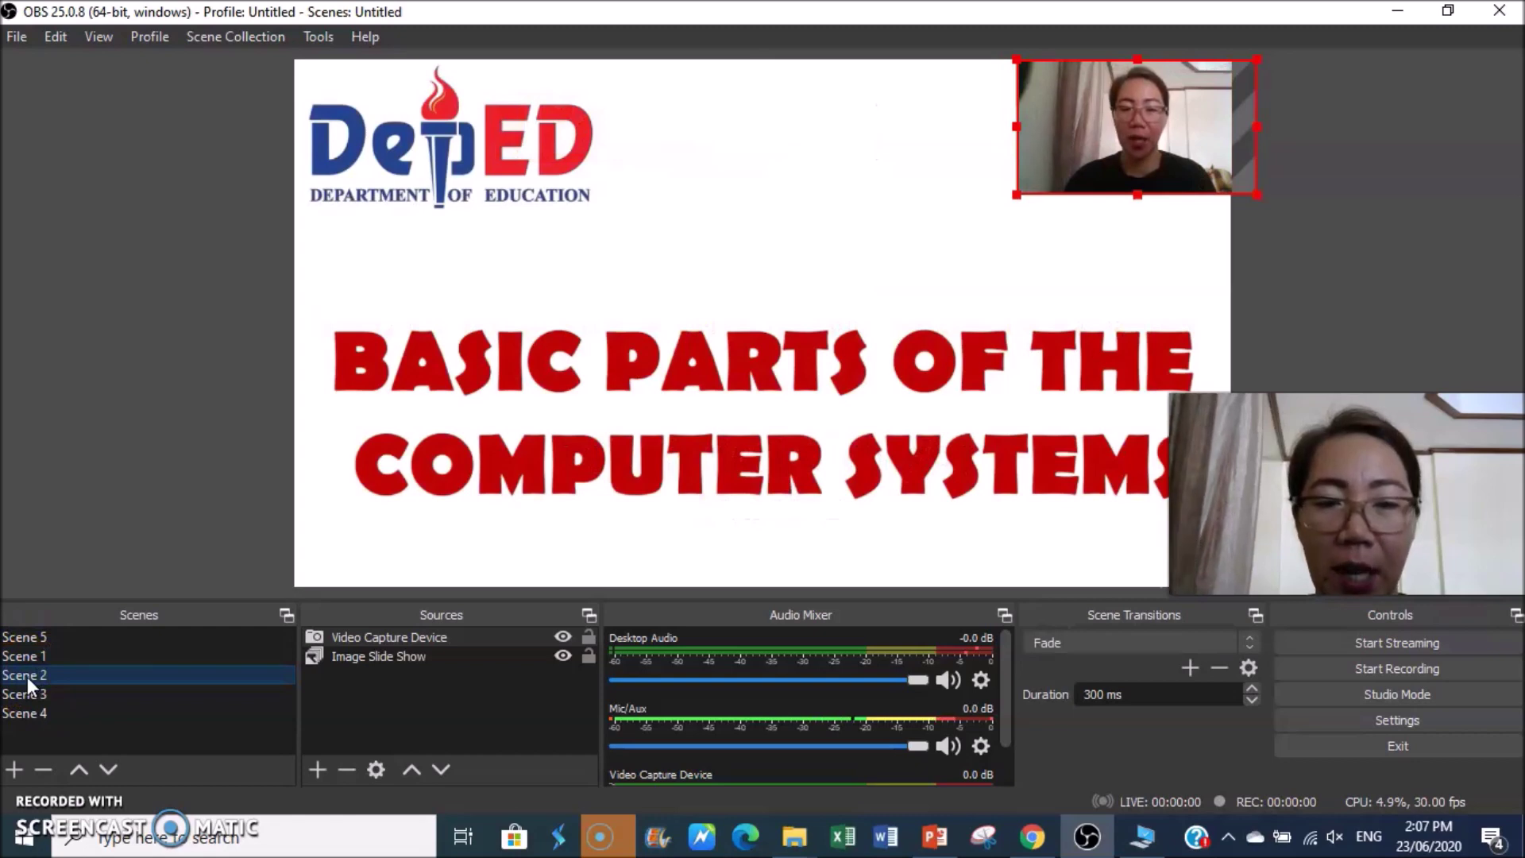
{"action": "left_click", "coordinate": [26, 690]}
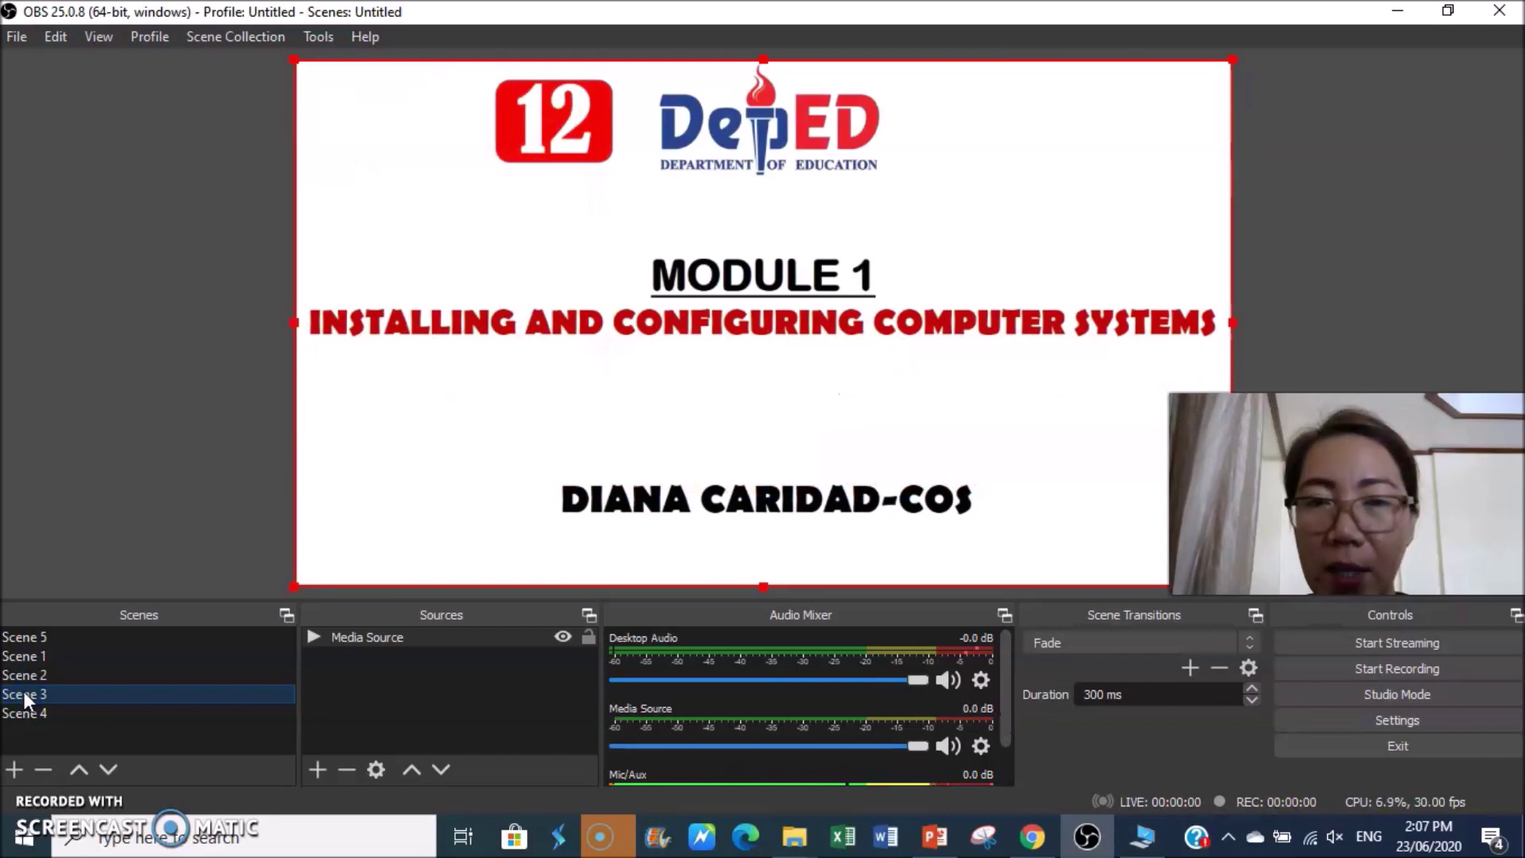
{"action": "left_click", "coordinate": [23, 712]}
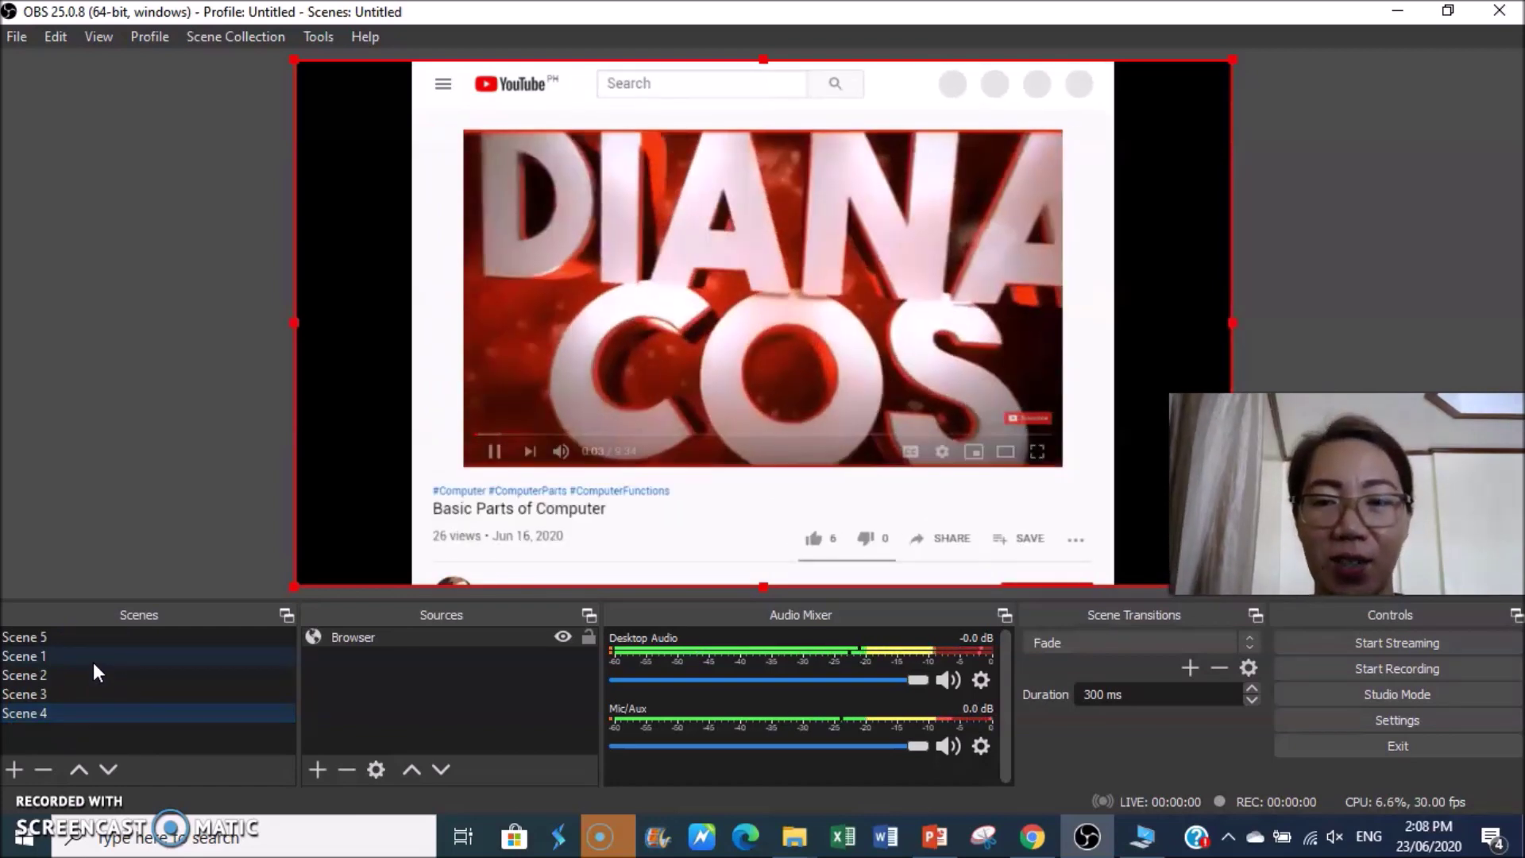
Step: Show the full-screen webcam in Scene 5 and start recording
{"action": "left_click", "coordinate": [80, 636]}
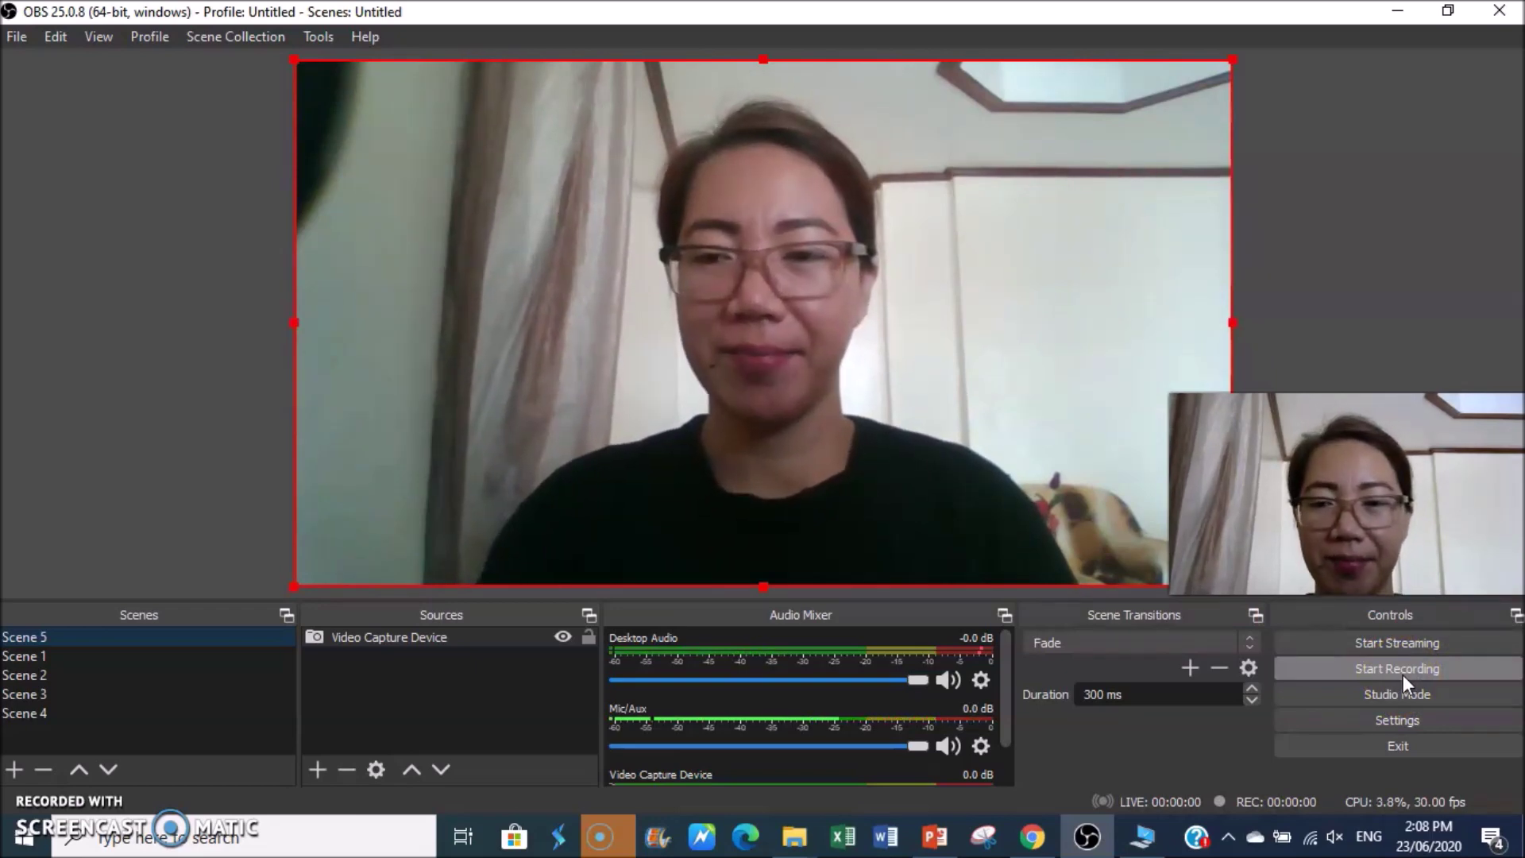
{"action": "left_click", "coordinate": [1403, 669]}
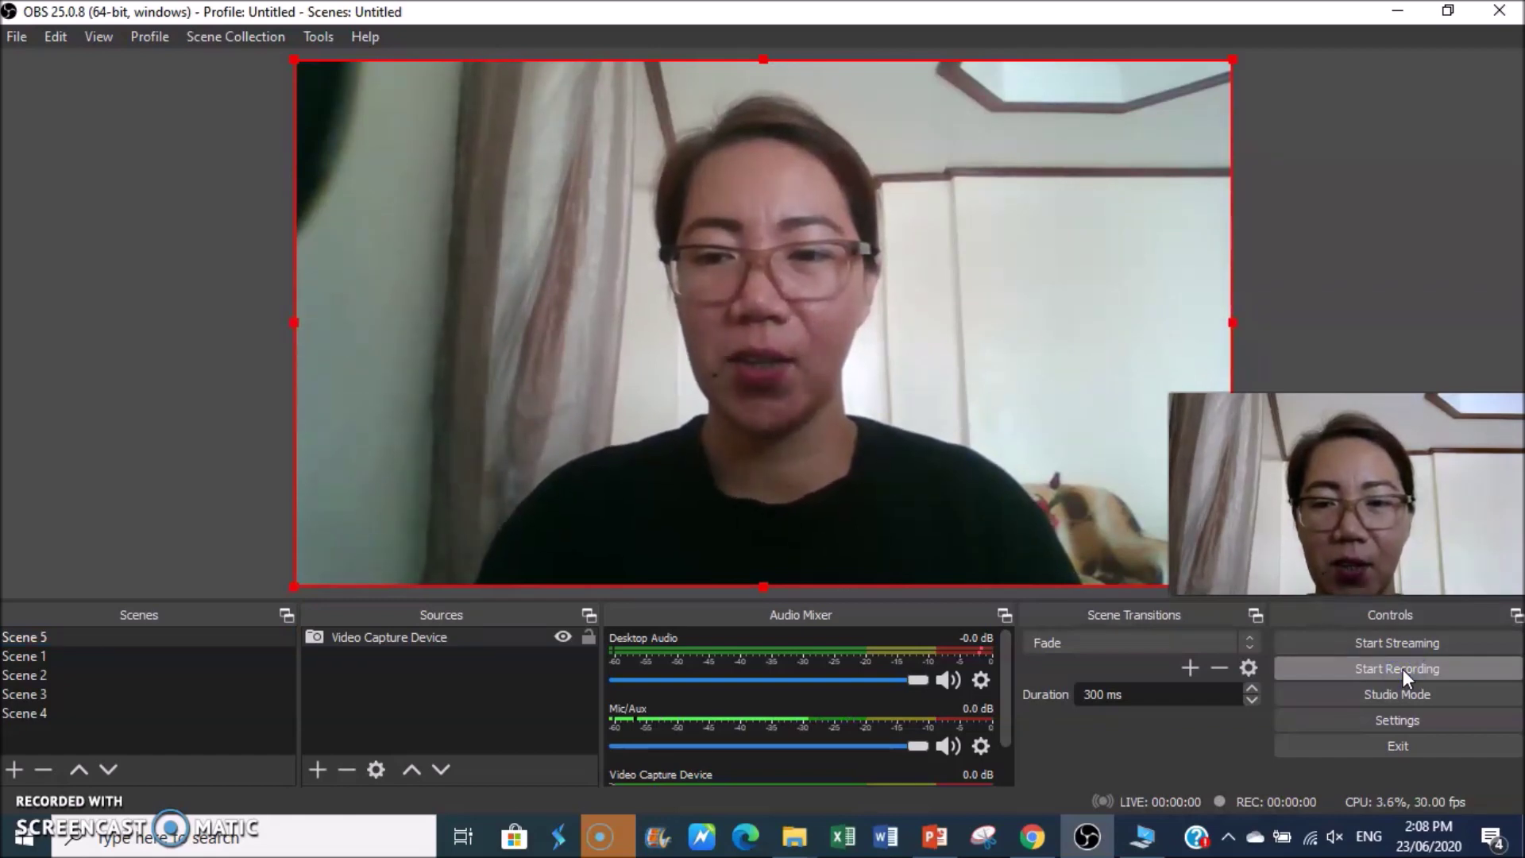
{"action": "left_click", "coordinate": [1319, 706]}
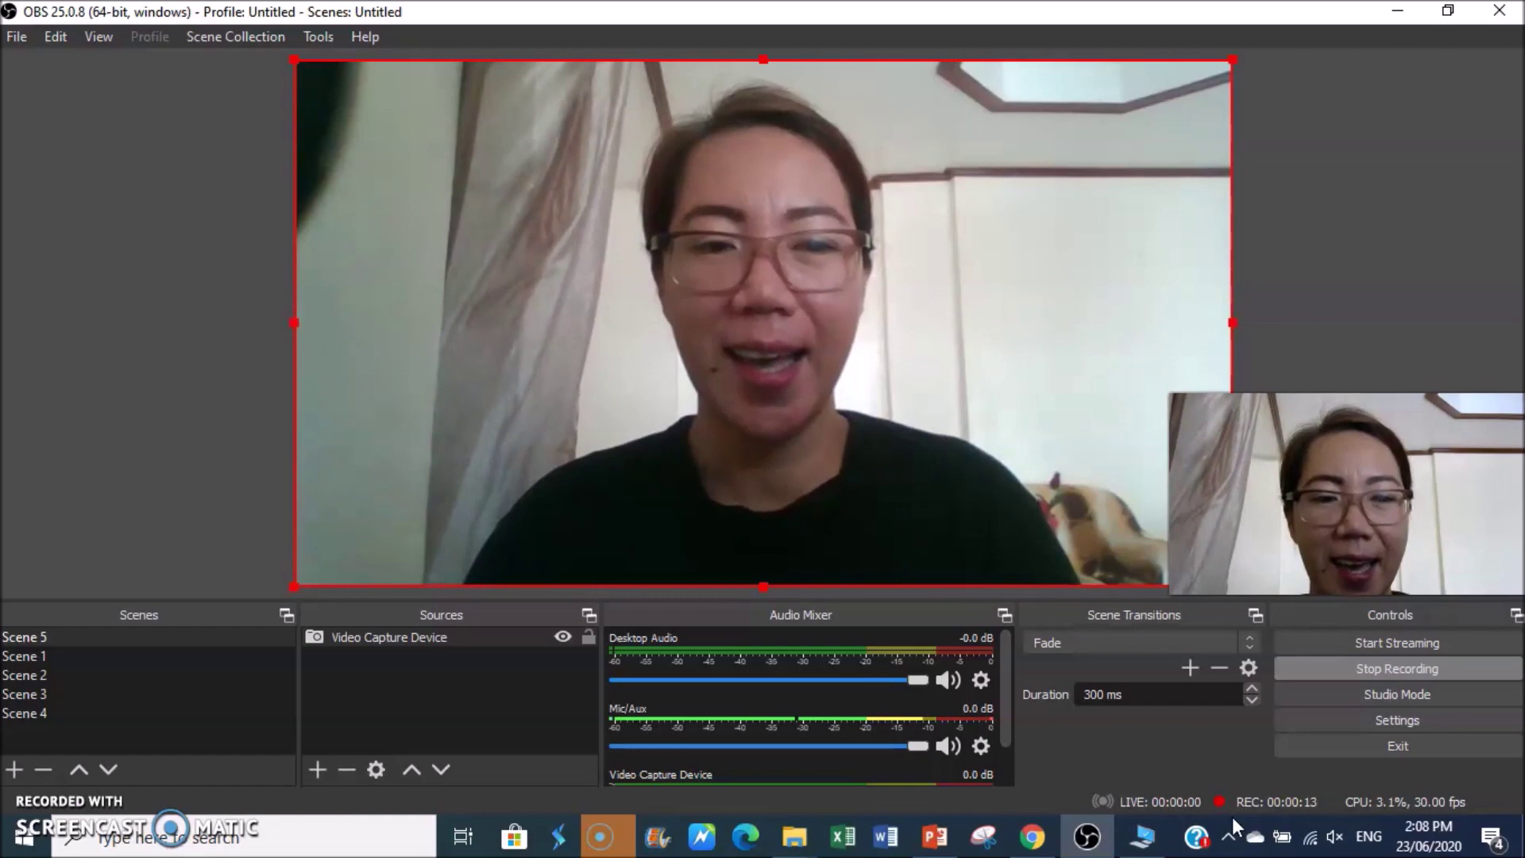
{"action": "left_click", "coordinate": [1193, 778]}
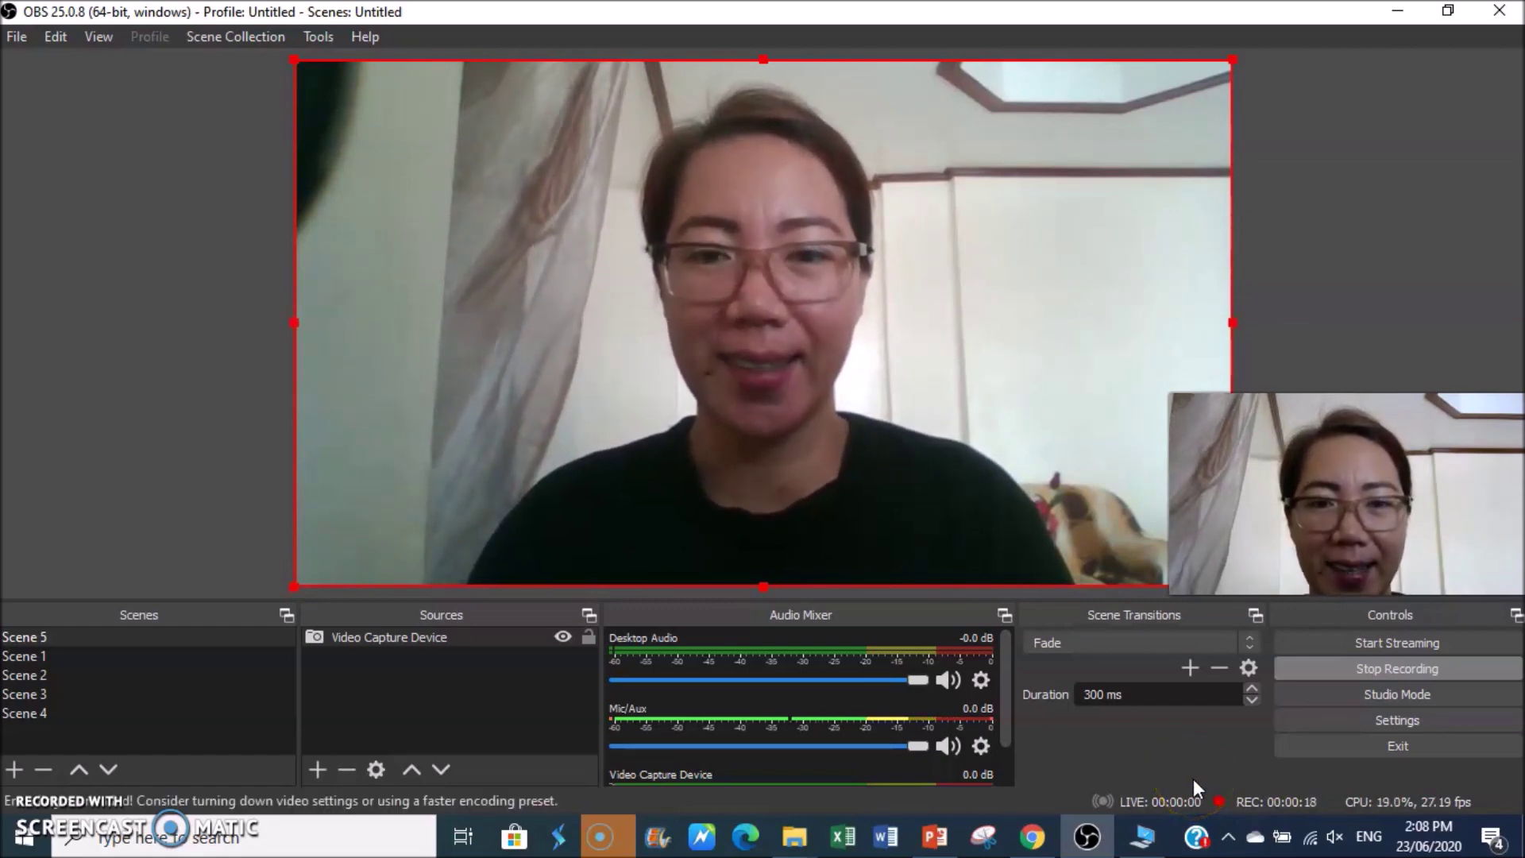
Step: While recording, switch from Scene 1 to Scene 2 and select its Image Slide Show source
{"action": "left_click", "coordinate": [35, 658]}
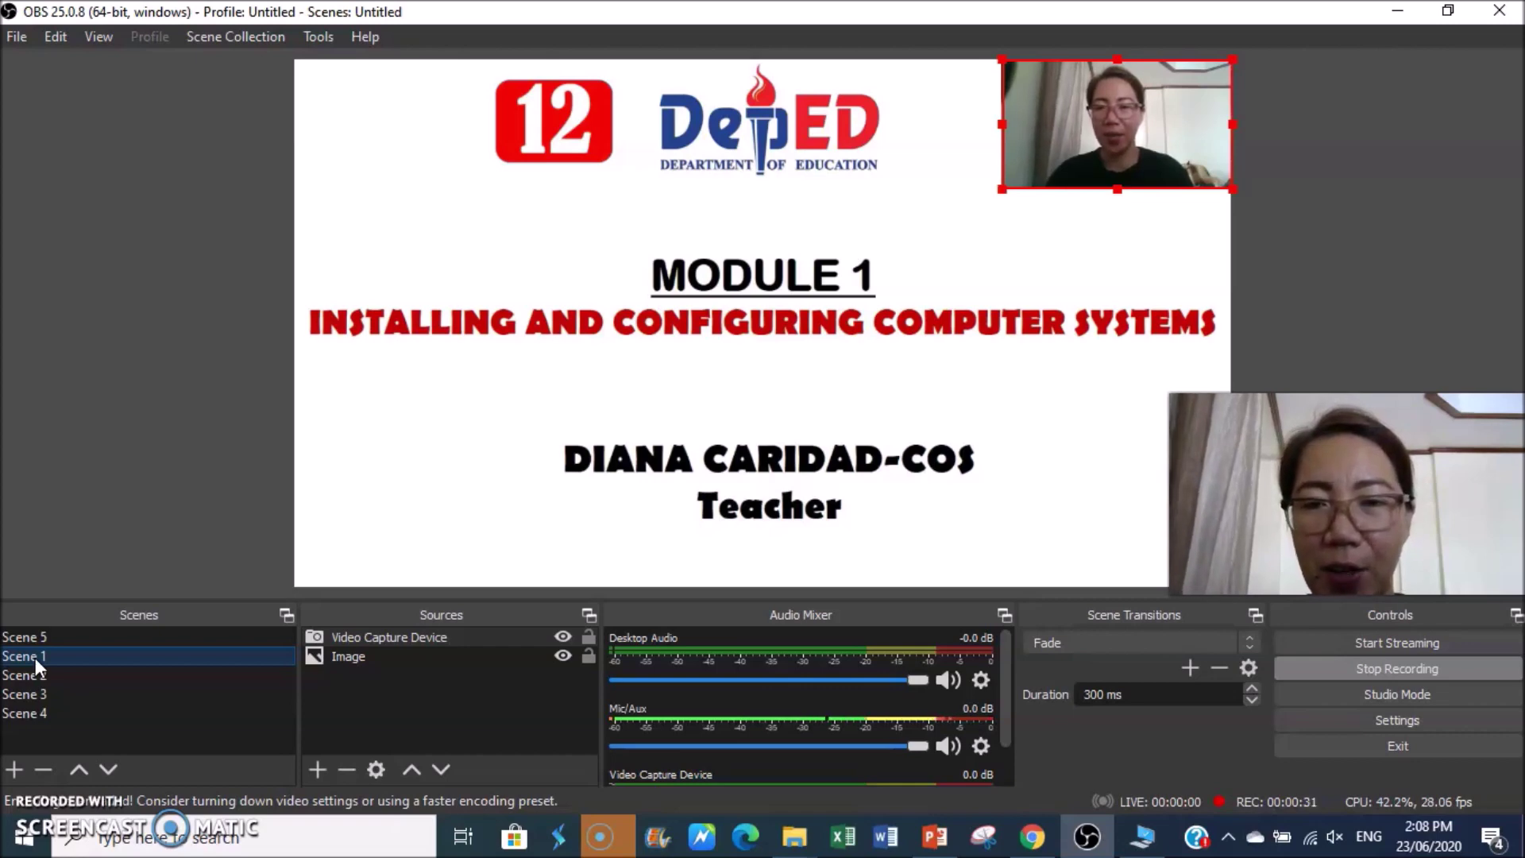
{"action": "left_click", "coordinate": [35, 677]}
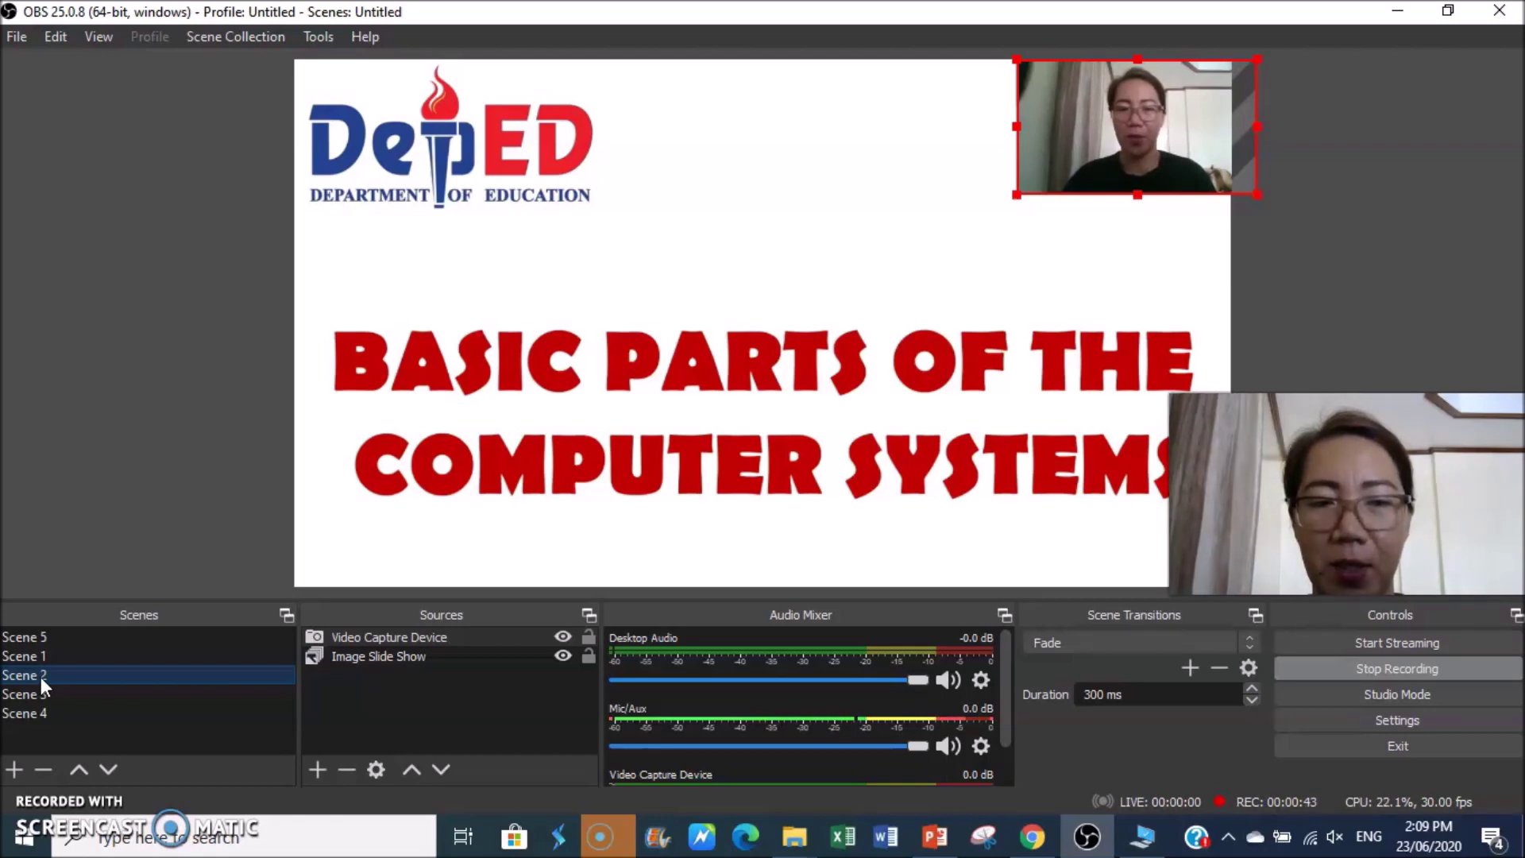
{"action": "left_click", "coordinate": [41, 693]}
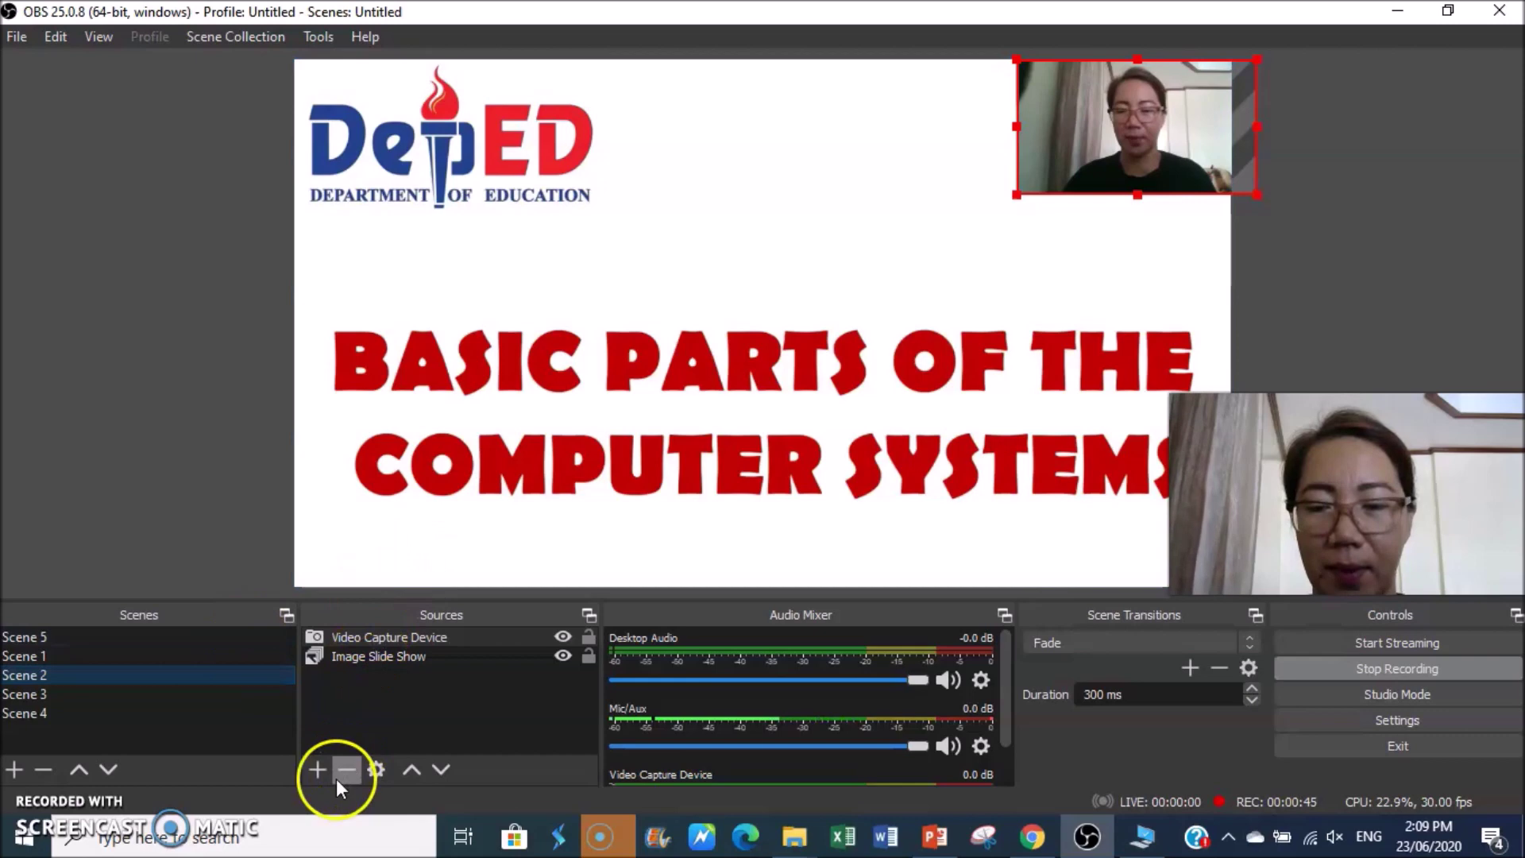
{"action": "key", "text": "Down"}
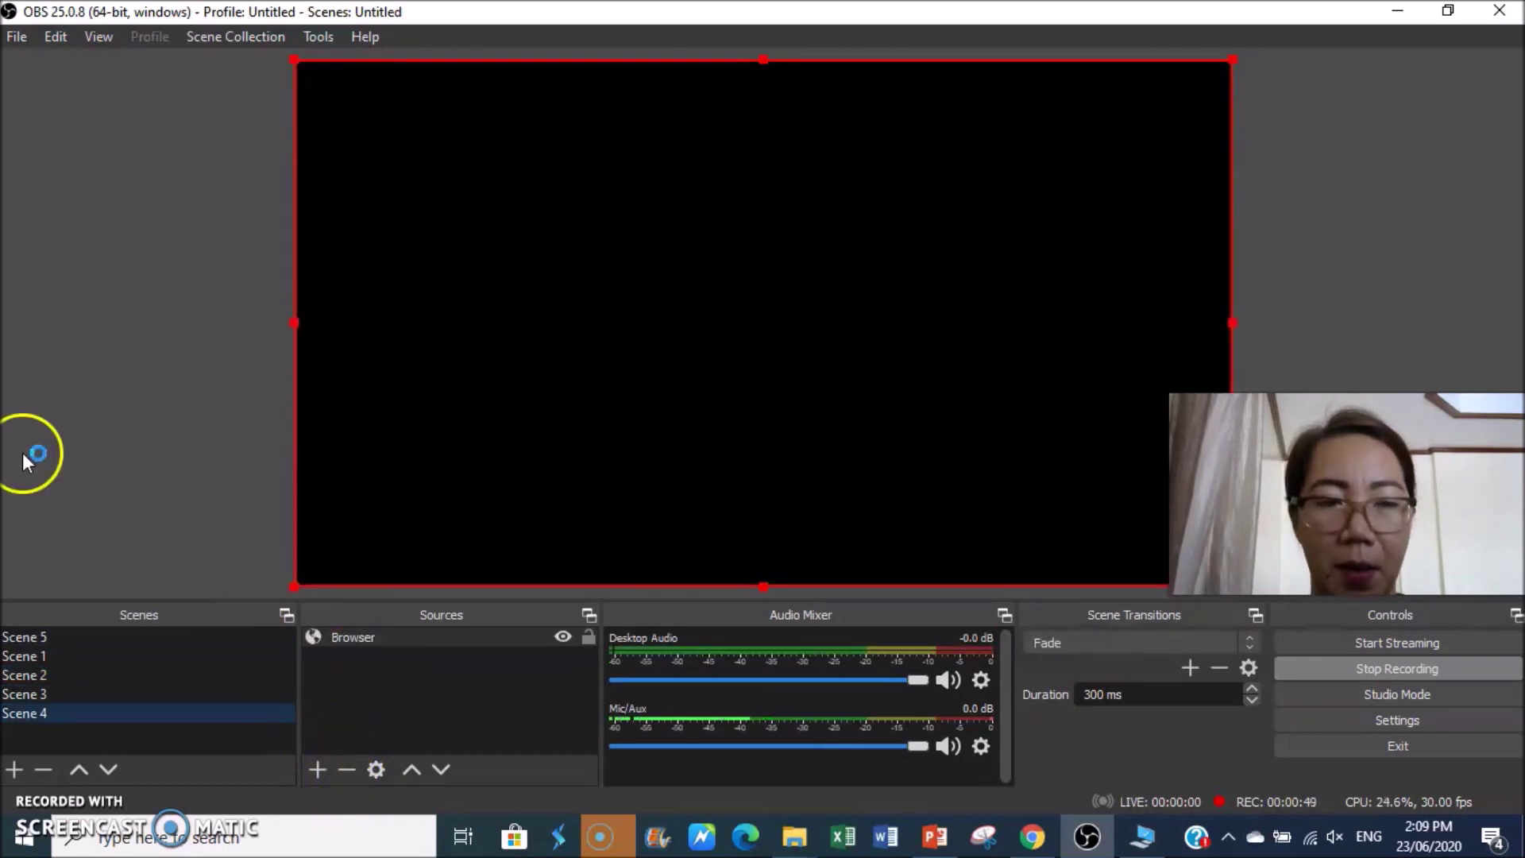
{"action": "left_click", "coordinate": [46, 677]}
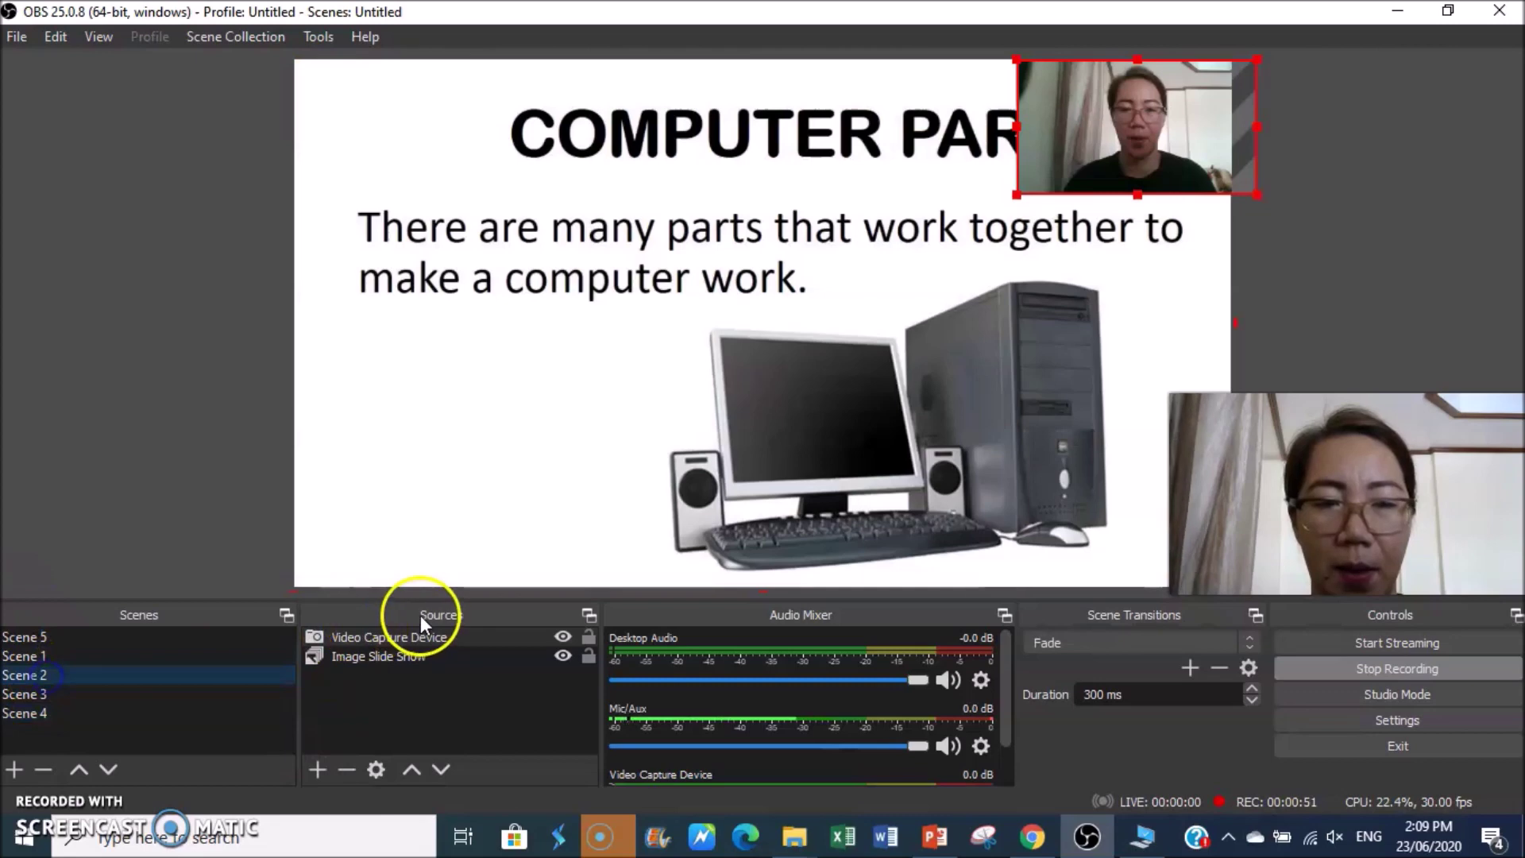
{"action": "left_click", "coordinate": [403, 656]}
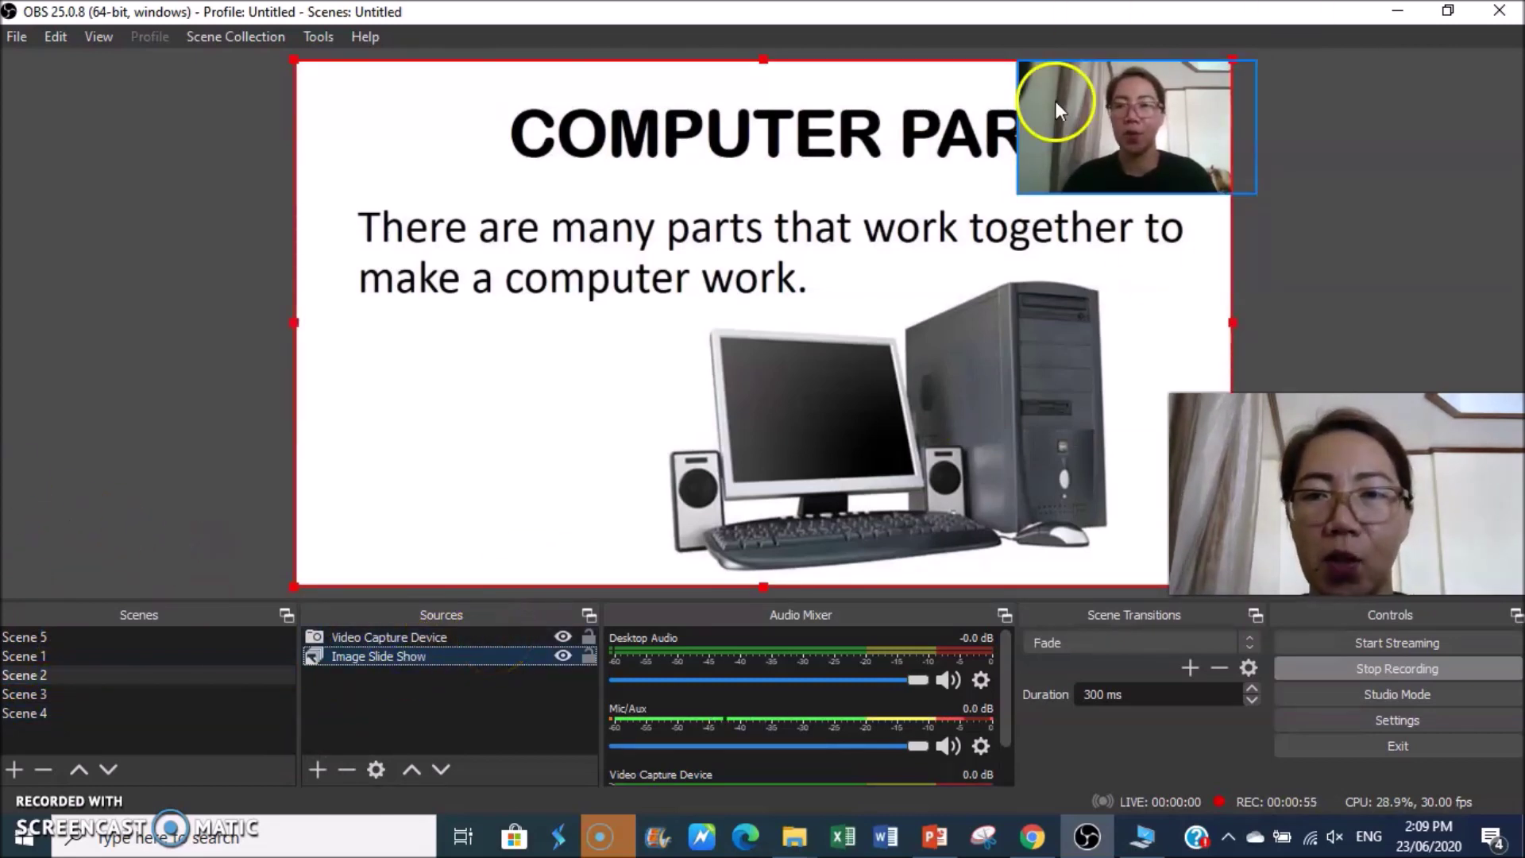
Step: Move the webcam inset in Scene 2 to the canvas's lower-left corner, off the slide title
{"action": "mouse_move", "coordinate": [1132, 79]}
{"action": "left_mouse_down"}
{"action": "mouse_move", "coordinate": [1024, 97]}
{"action": "mouse_move", "coordinate": [1151, 68]}
{"action": "mouse_move", "coordinate": [1137, 77]}
{"action": "left_mouse_up"}
{"action": "left_click_drag", "start_coordinate": [1128, 143], "coordinate": [432, 526]}
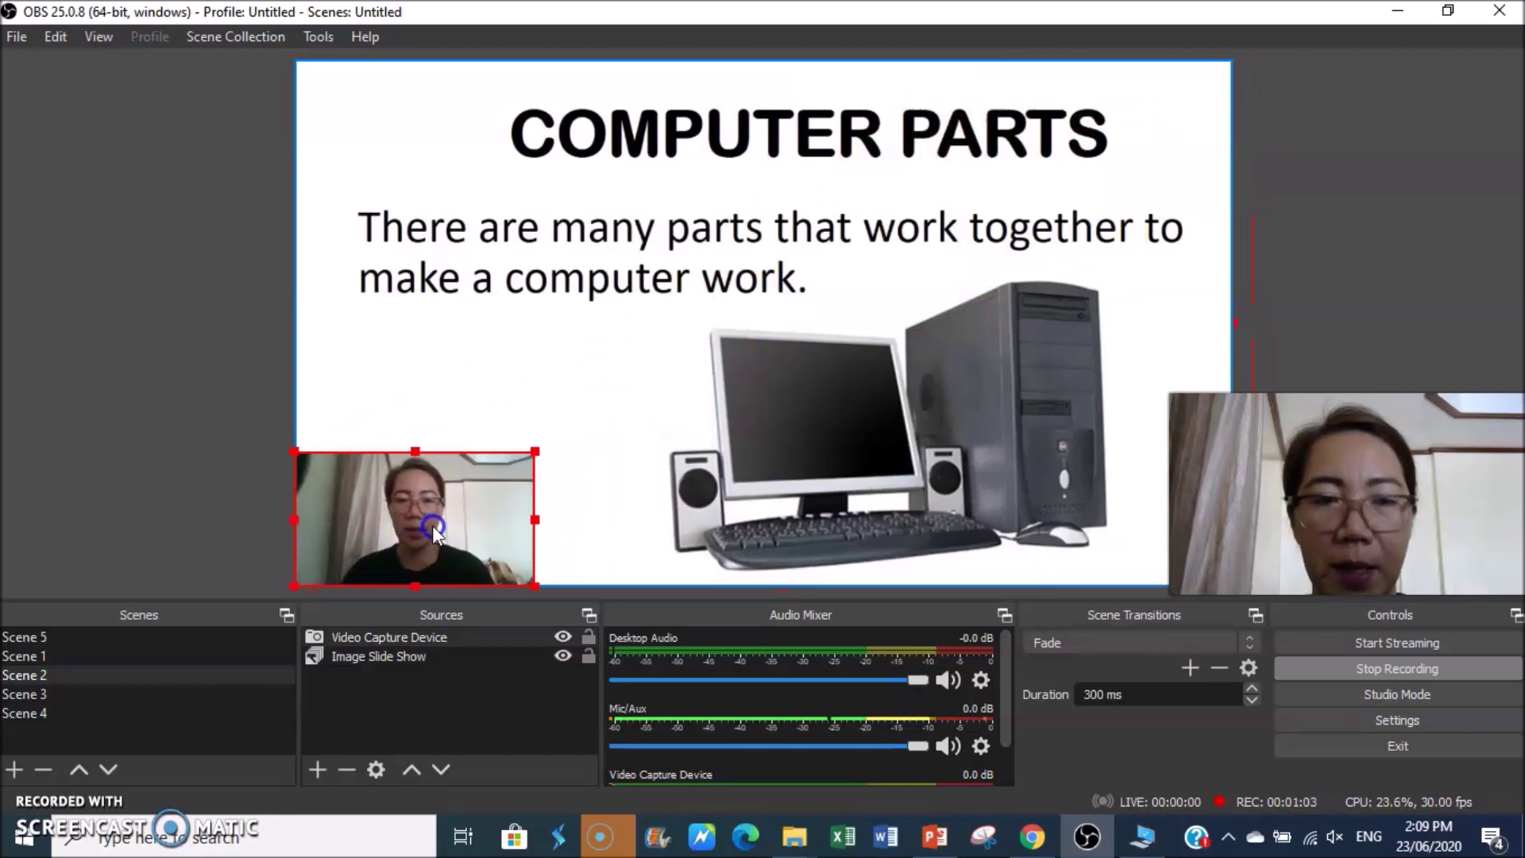
{"action": "left_click", "coordinate": [470, 500]}
{"action": "left_click", "coordinate": [467, 497]}
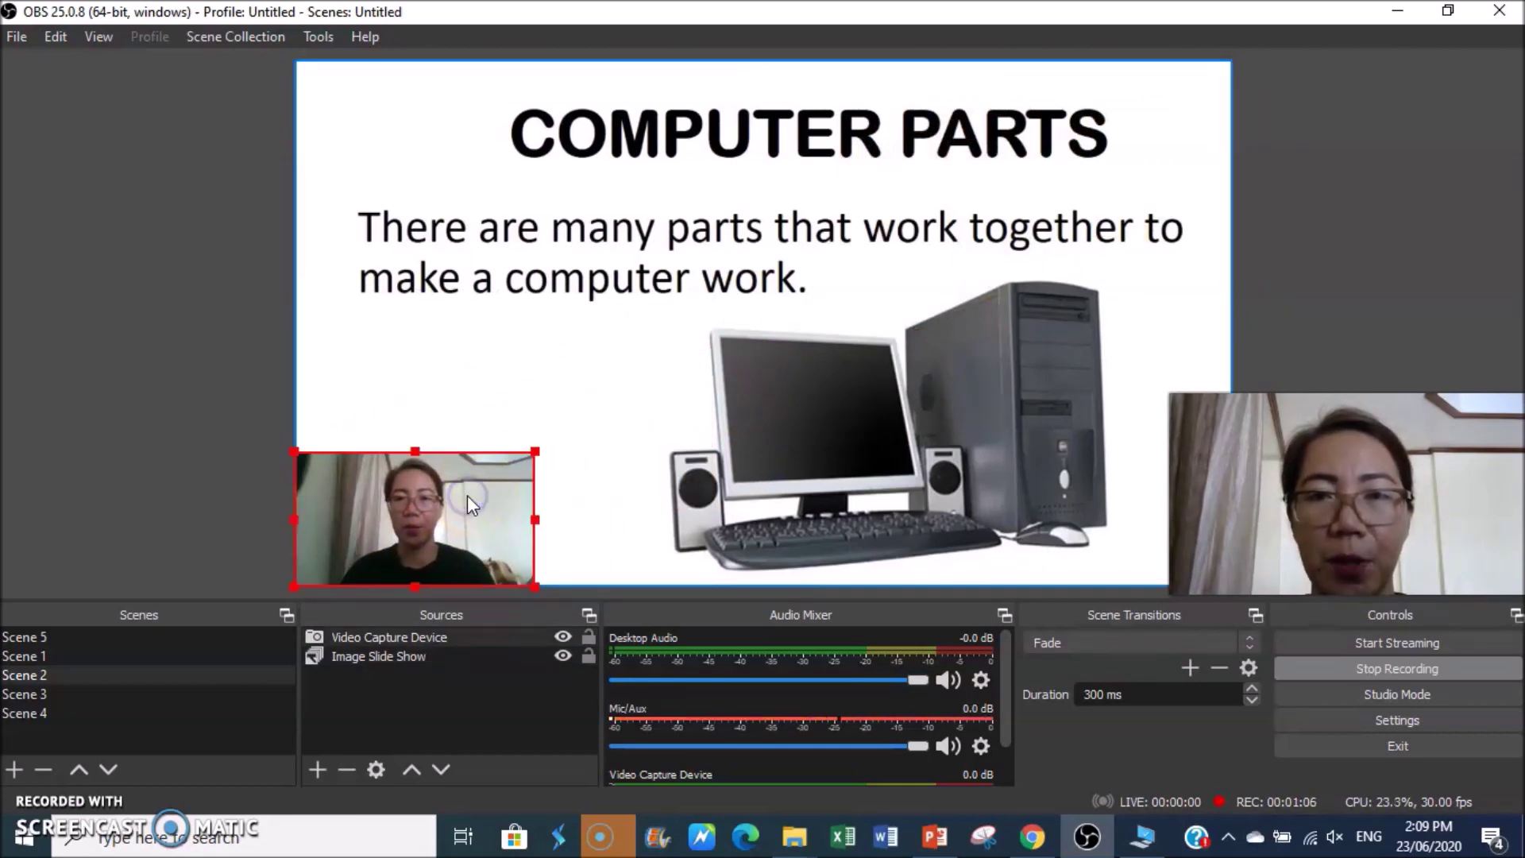
Step: Move the webcam inset to the canvas's upper-left corner for the Hardware slide and reselect the slide show
{"action": "left_click", "coordinate": [602, 367]}
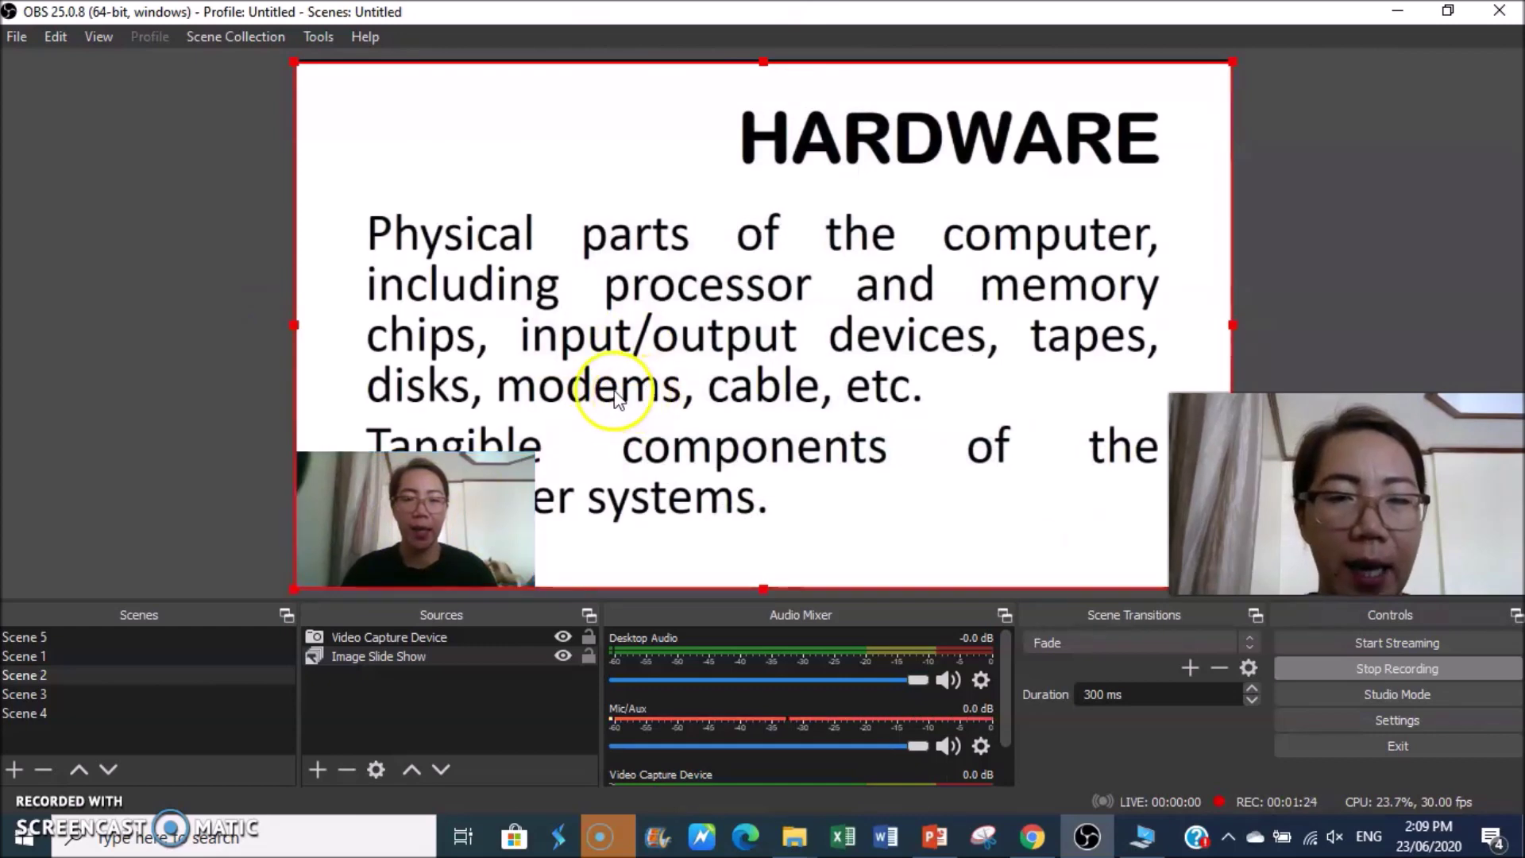
{"action": "left_click", "coordinate": [394, 494]}
{"action": "left_click_drag", "start_coordinate": [394, 494], "coordinate": [417, 101]}
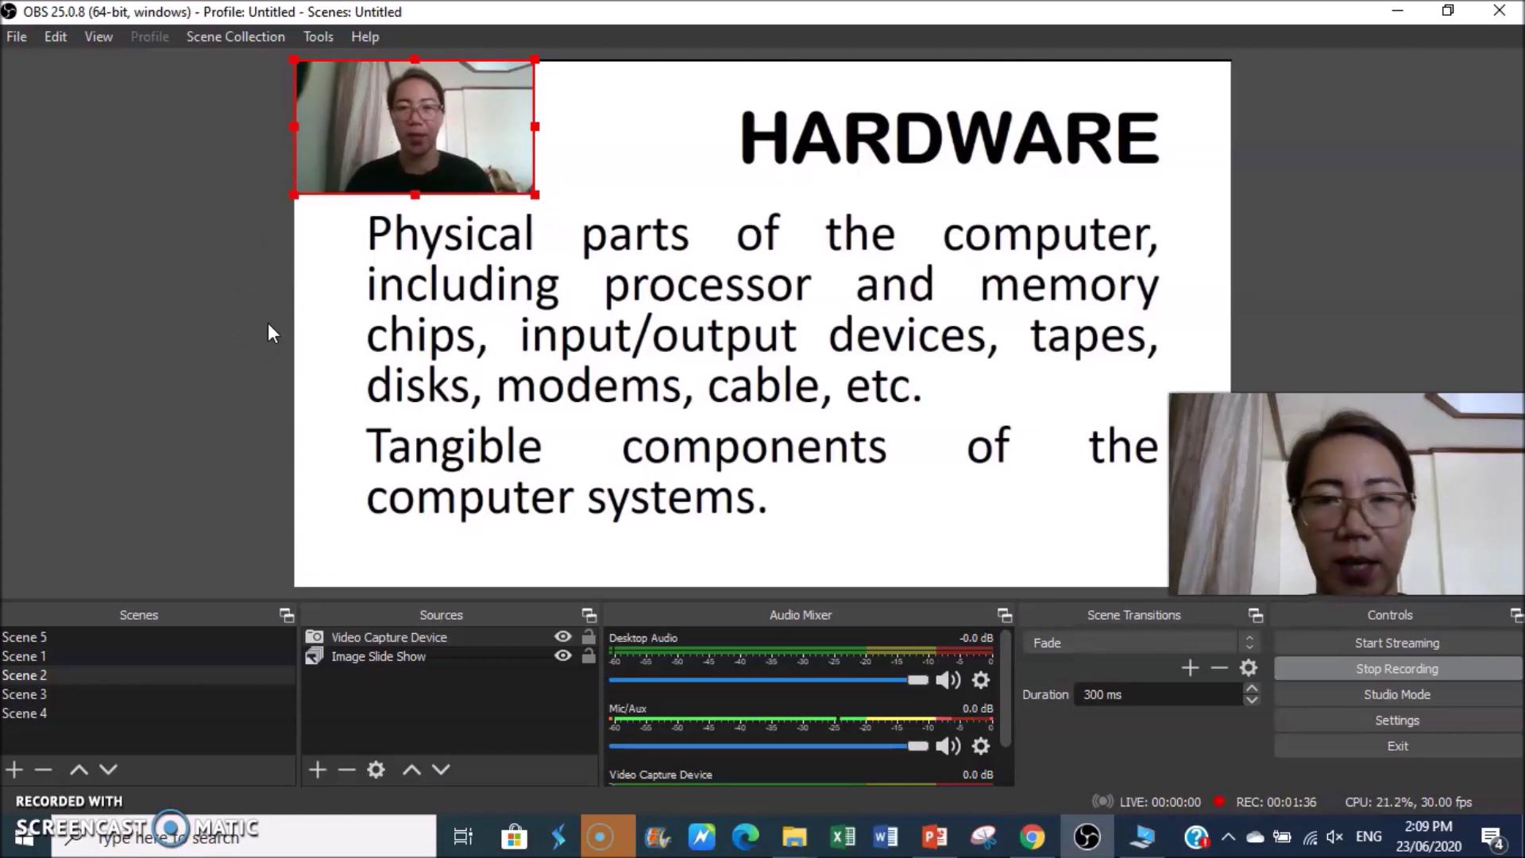
{"action": "left_click", "coordinate": [964, 523]}
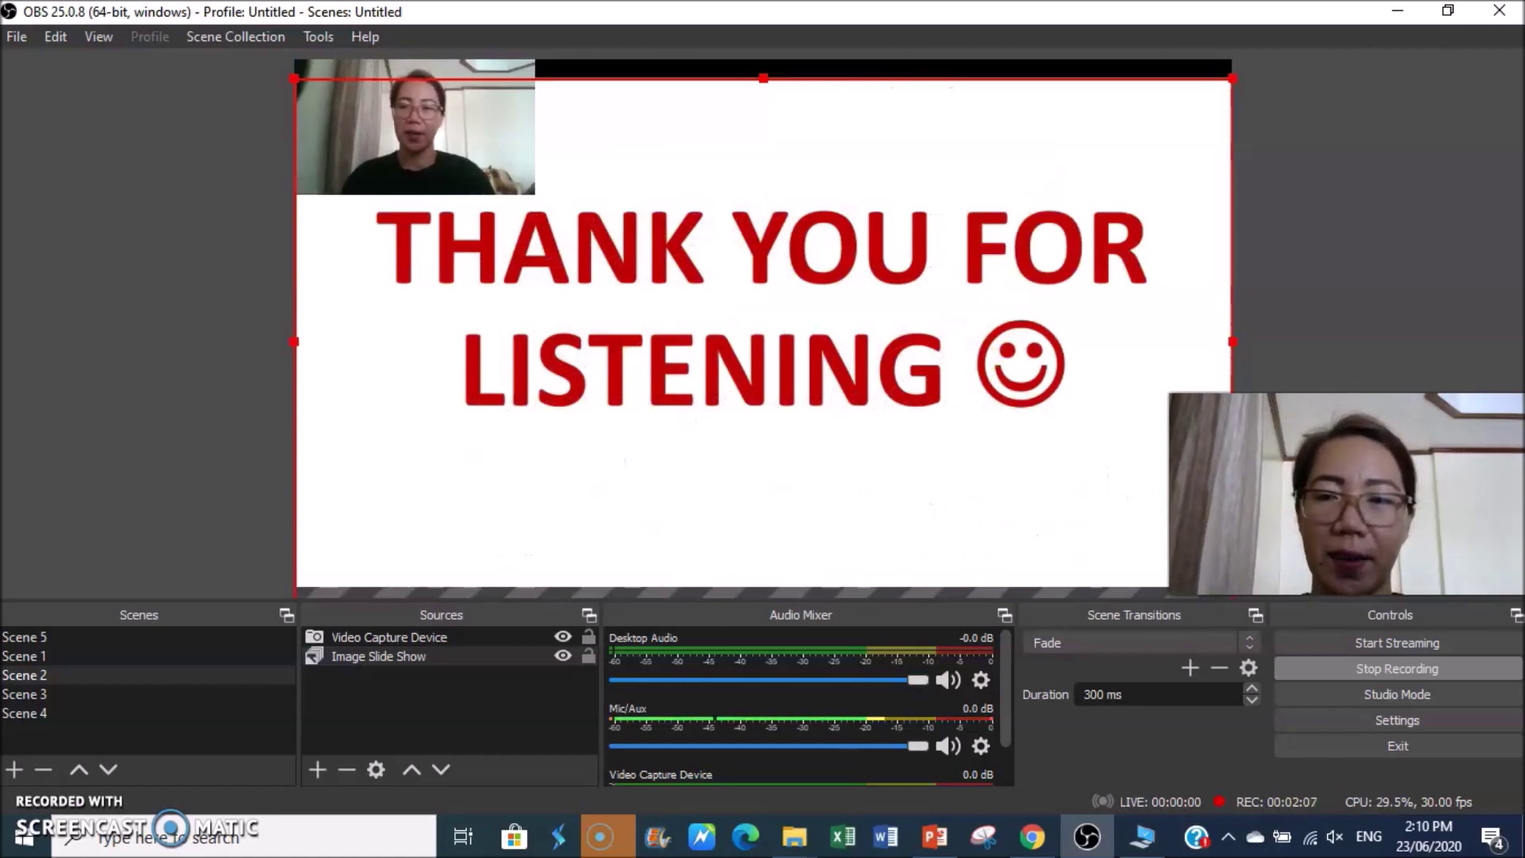
Step: Switch the recording to Scene 3, let its media source play, and continue with the YouTube page in Scene 4
{"action": "left_click", "coordinate": [62, 696]}
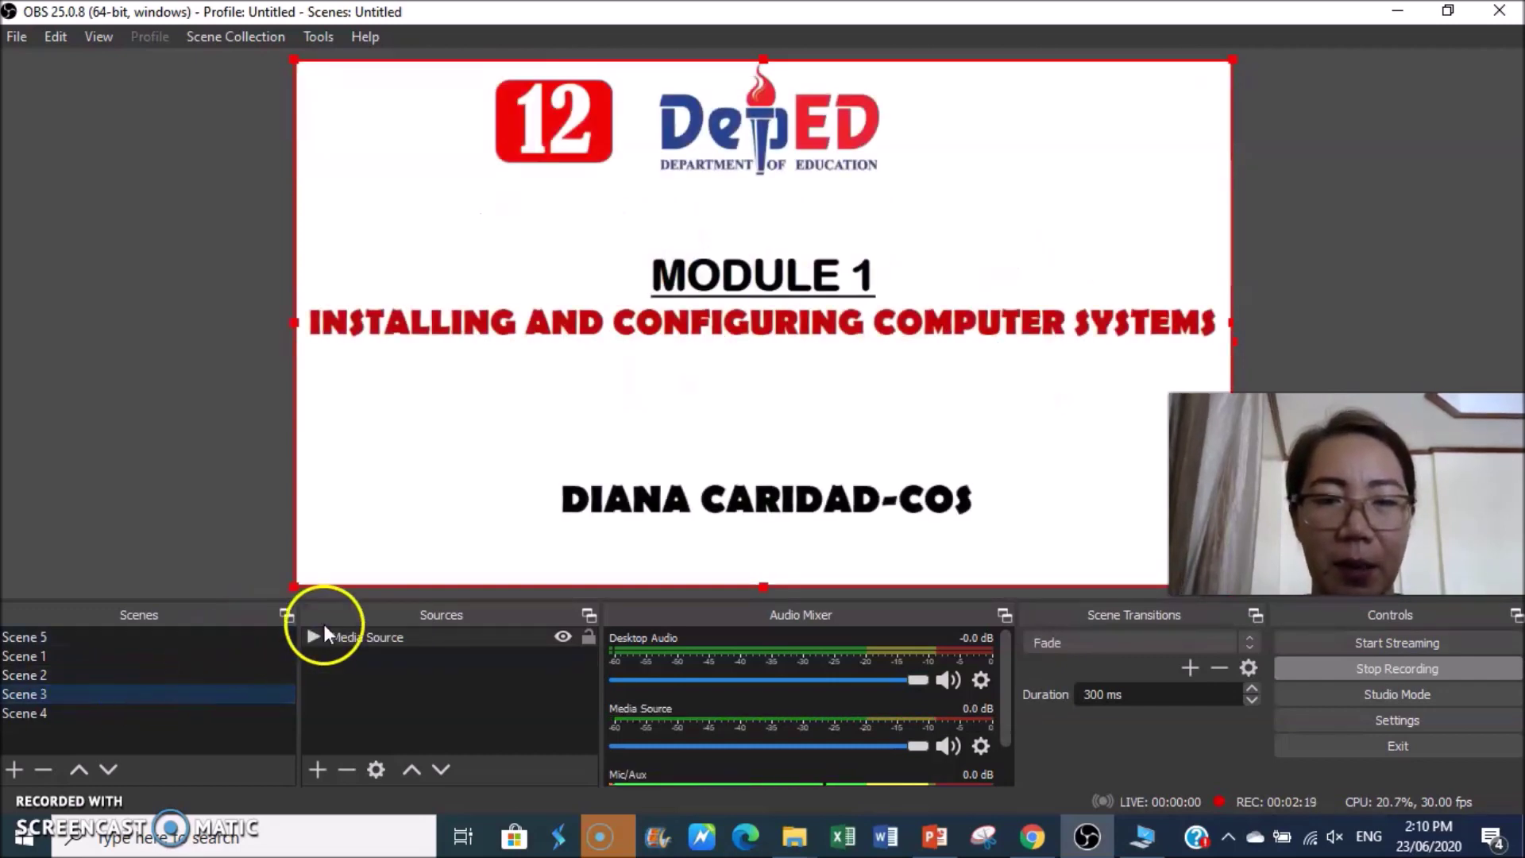
{"action": "left_click", "coordinate": [349, 645]}
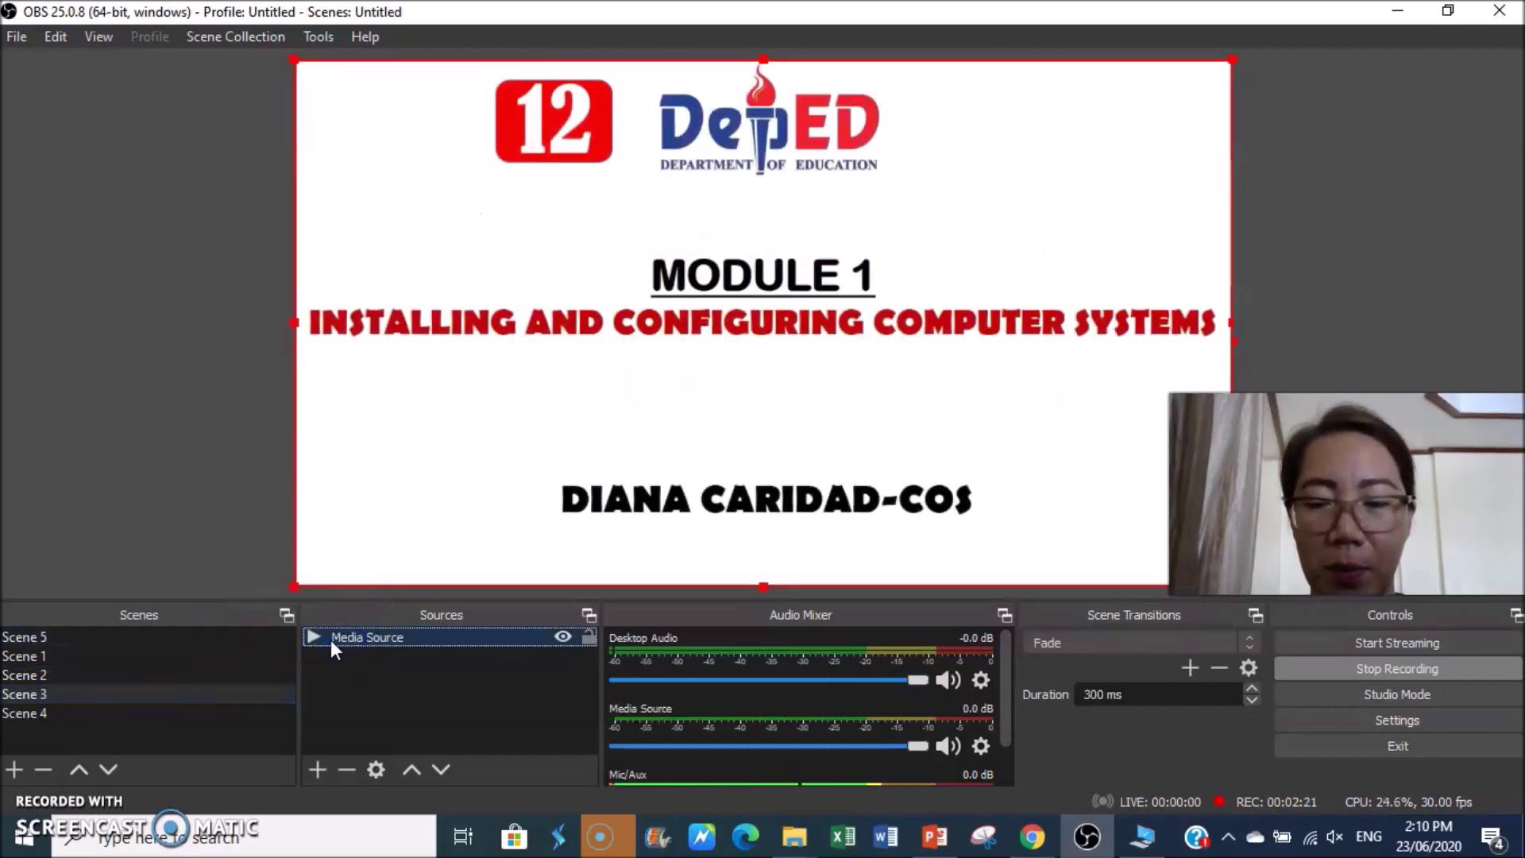
{"action": "left_click", "coordinate": [546, 496]}
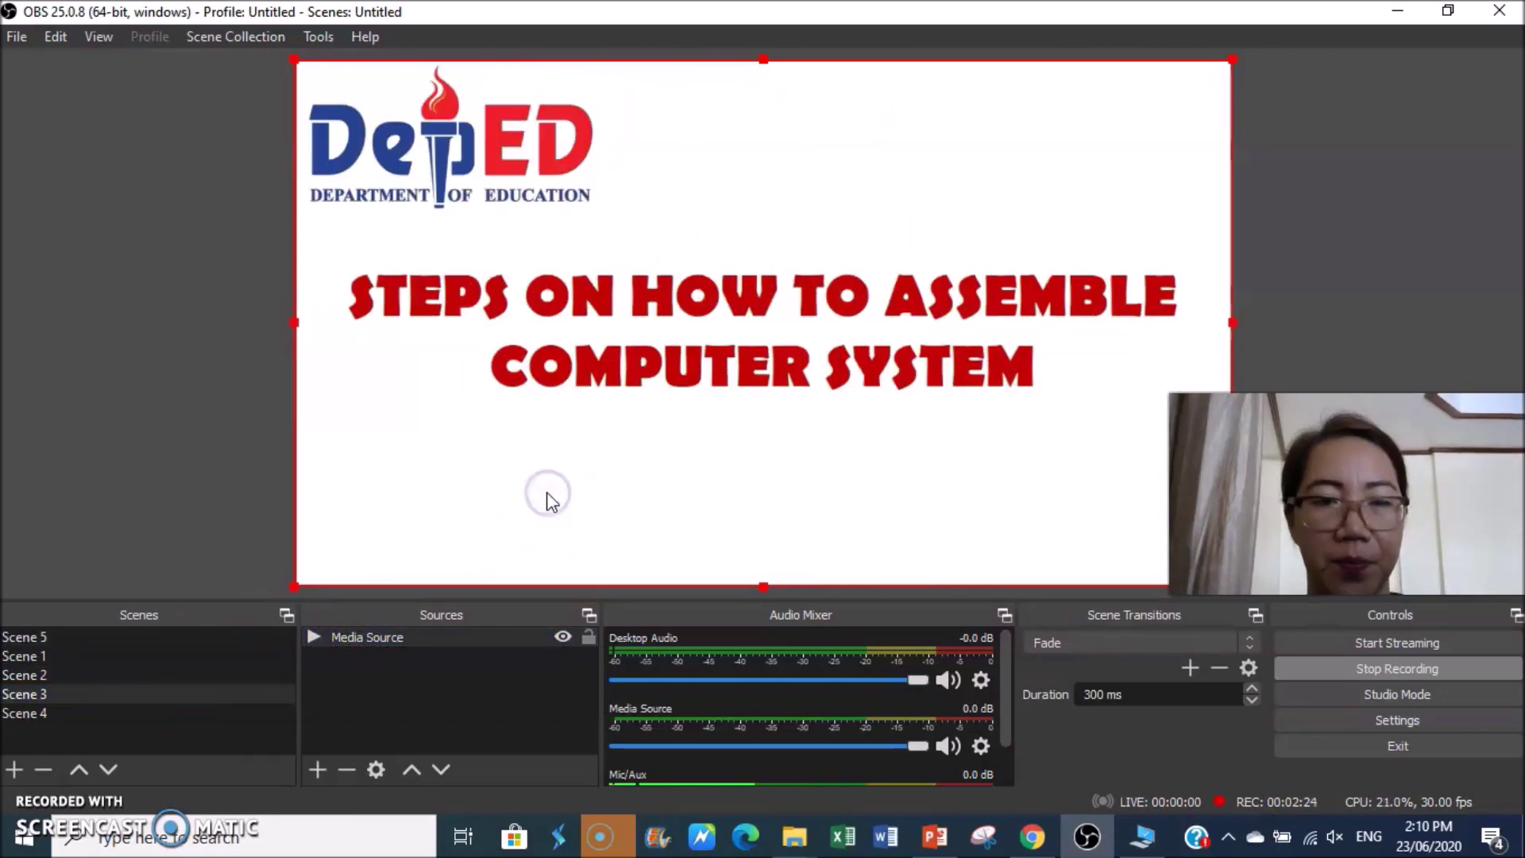
{"action": "left_click", "coordinate": [450, 674]}
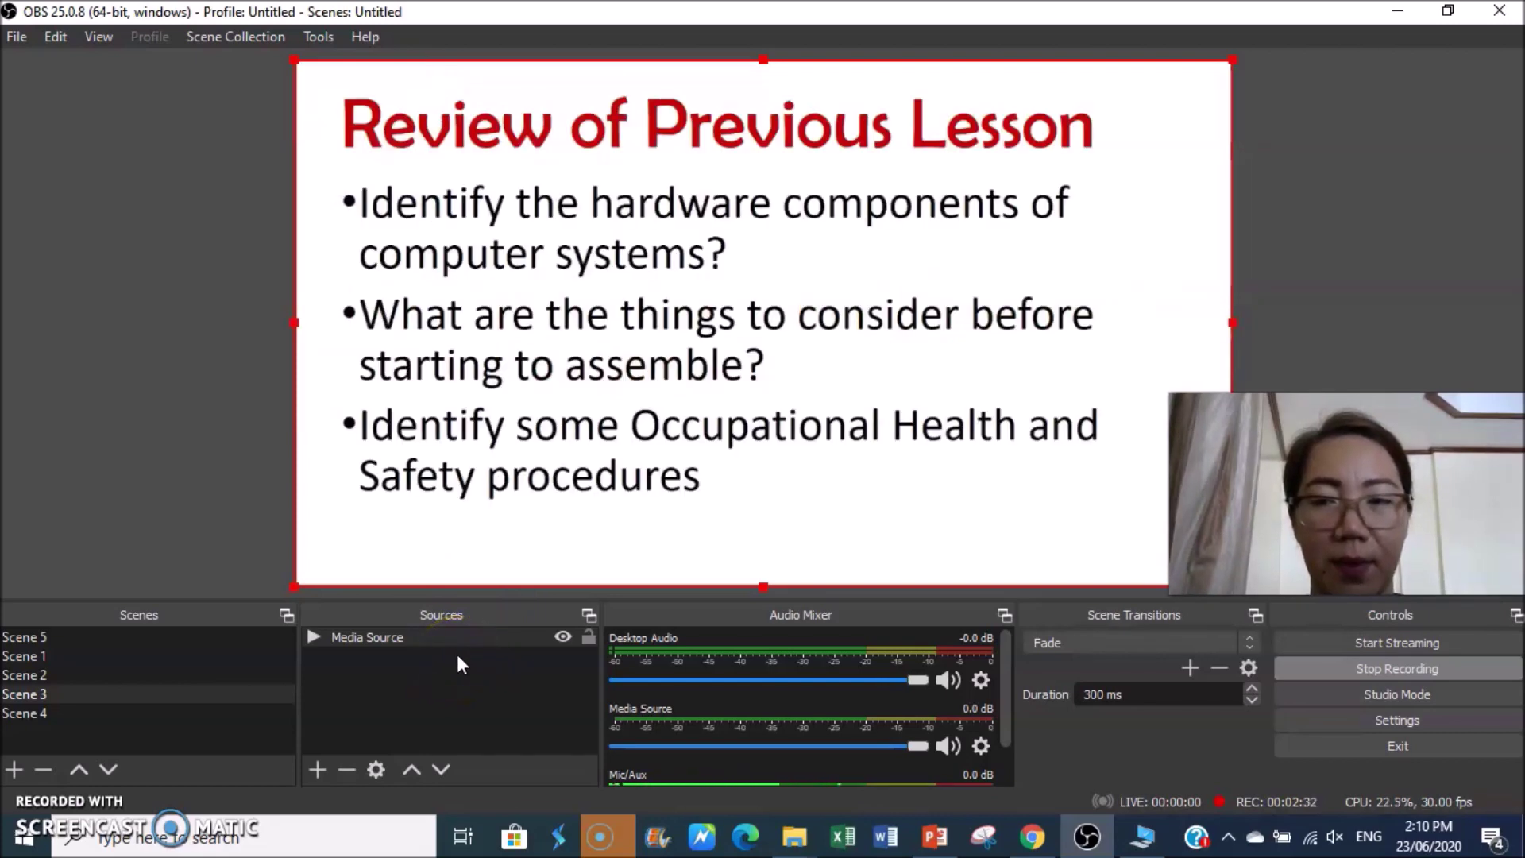
{"action": "left_click", "coordinate": [479, 570]}
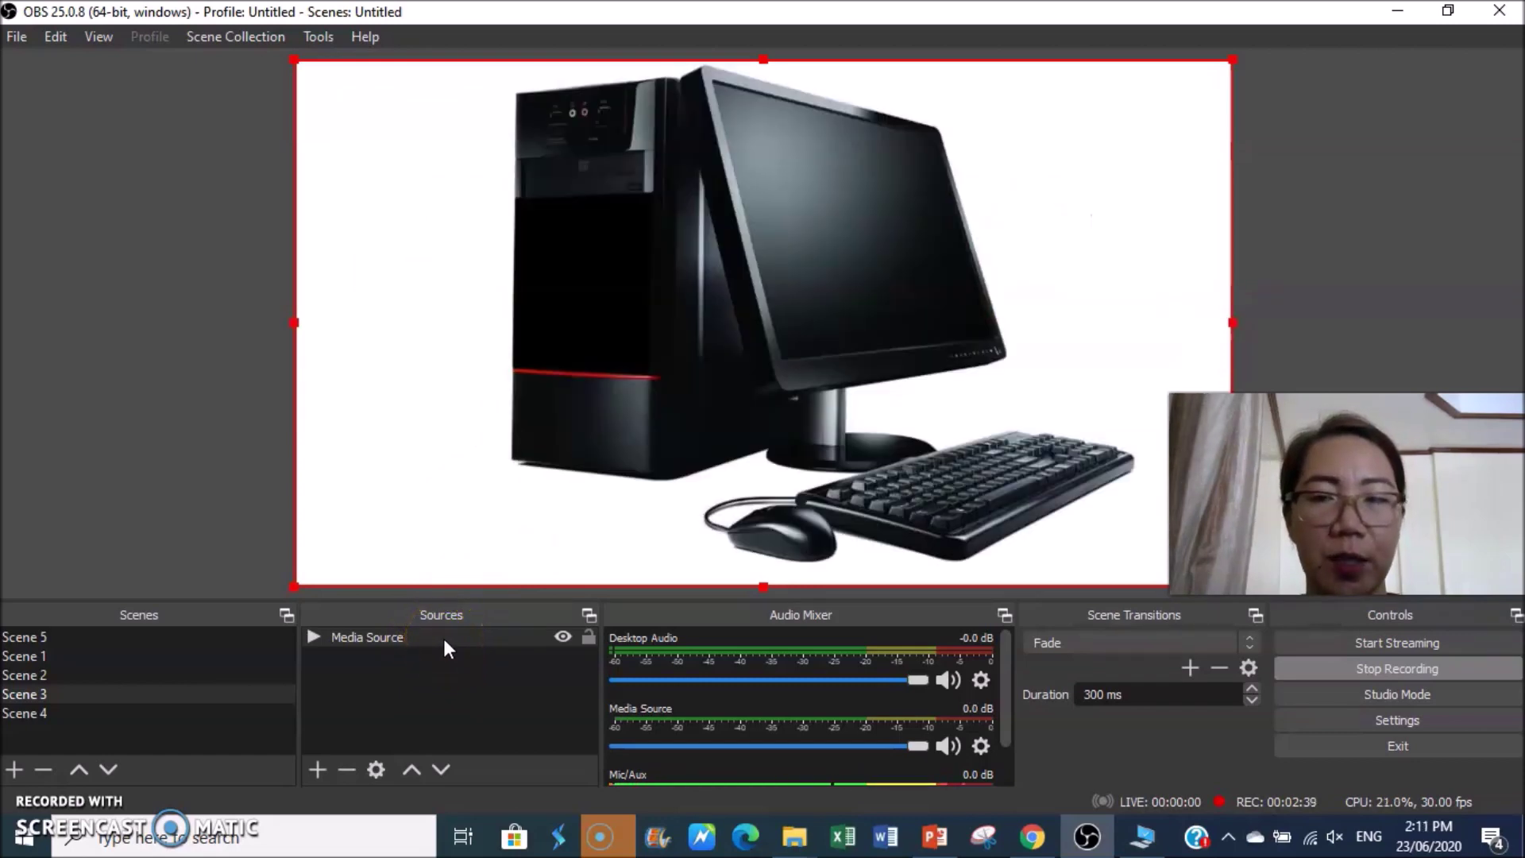
{"action": "left_click", "coordinate": [44, 713]}
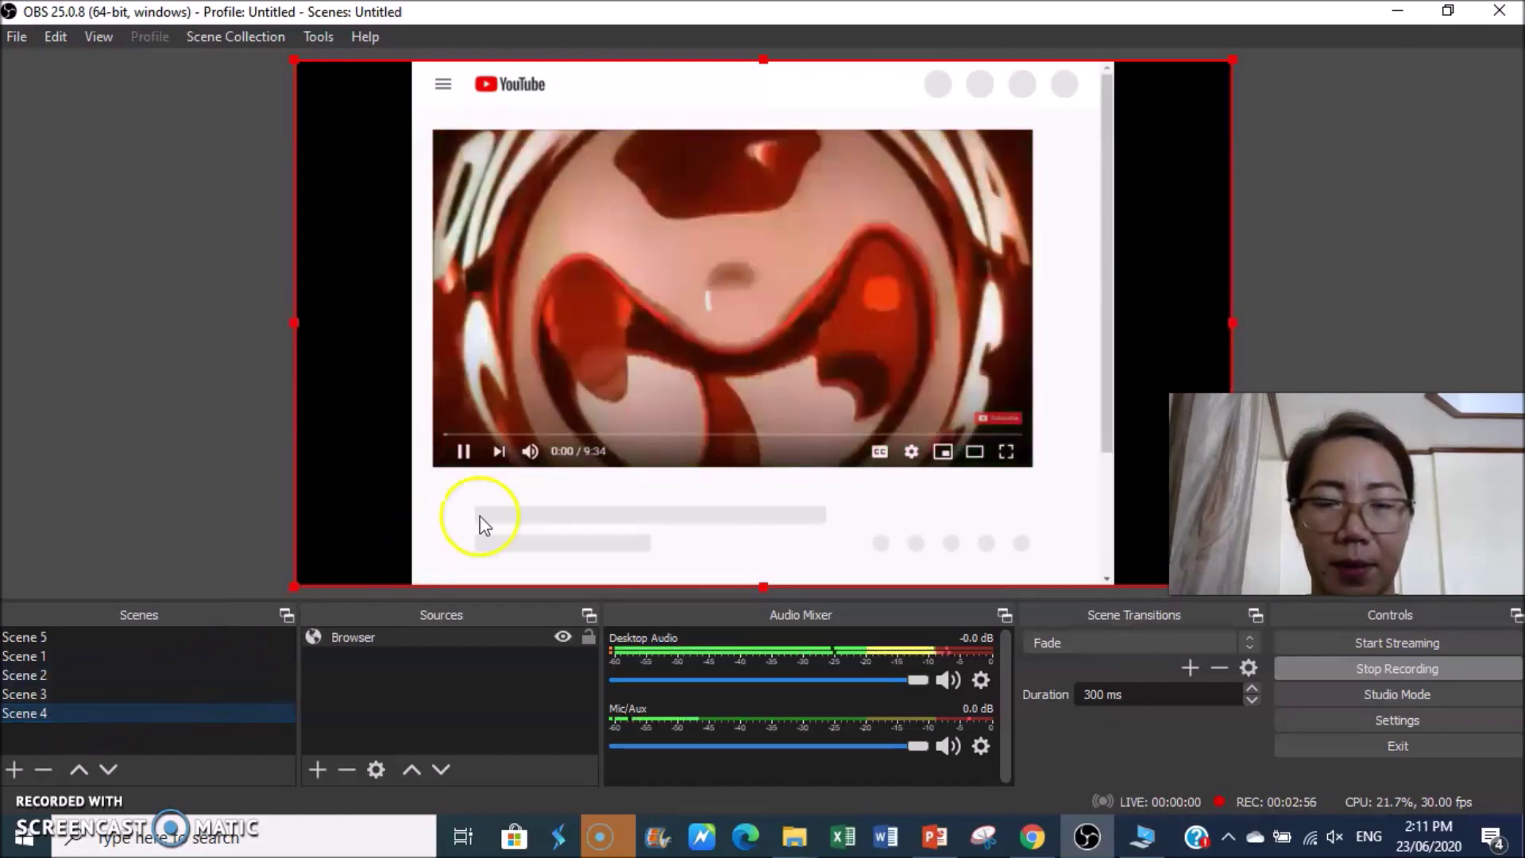
Step: Turn the system sound on briefly while Scene 4's YouTube video plays, mute it again, and stop the recording
{"action": "key", "text": "XF86AudioMute"}
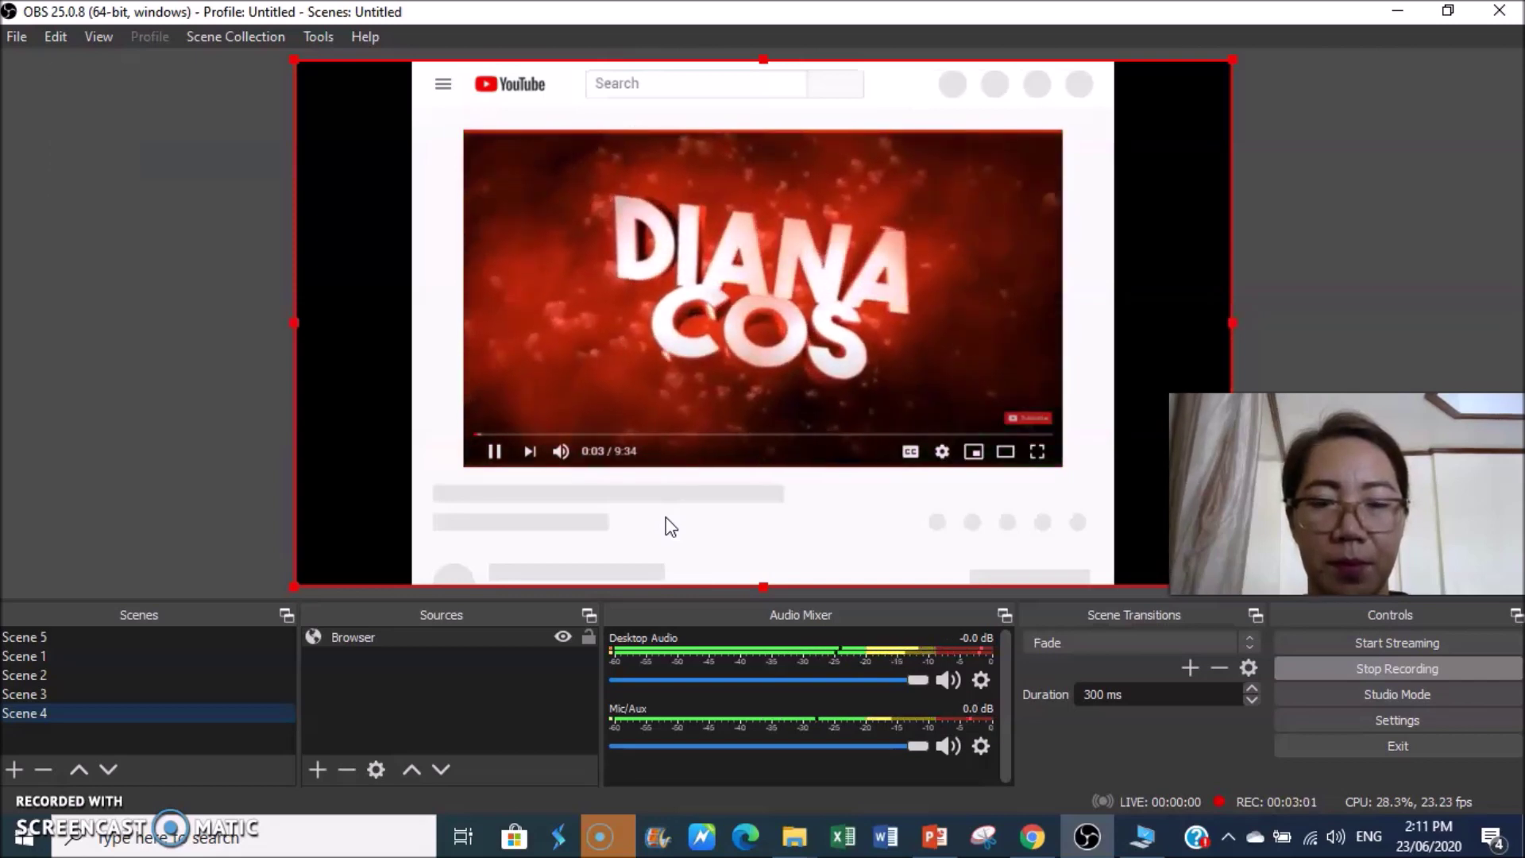
{"action": "key", "text": "XF86AudioMute"}
{"action": "left_click", "coordinate": [679, 513]}
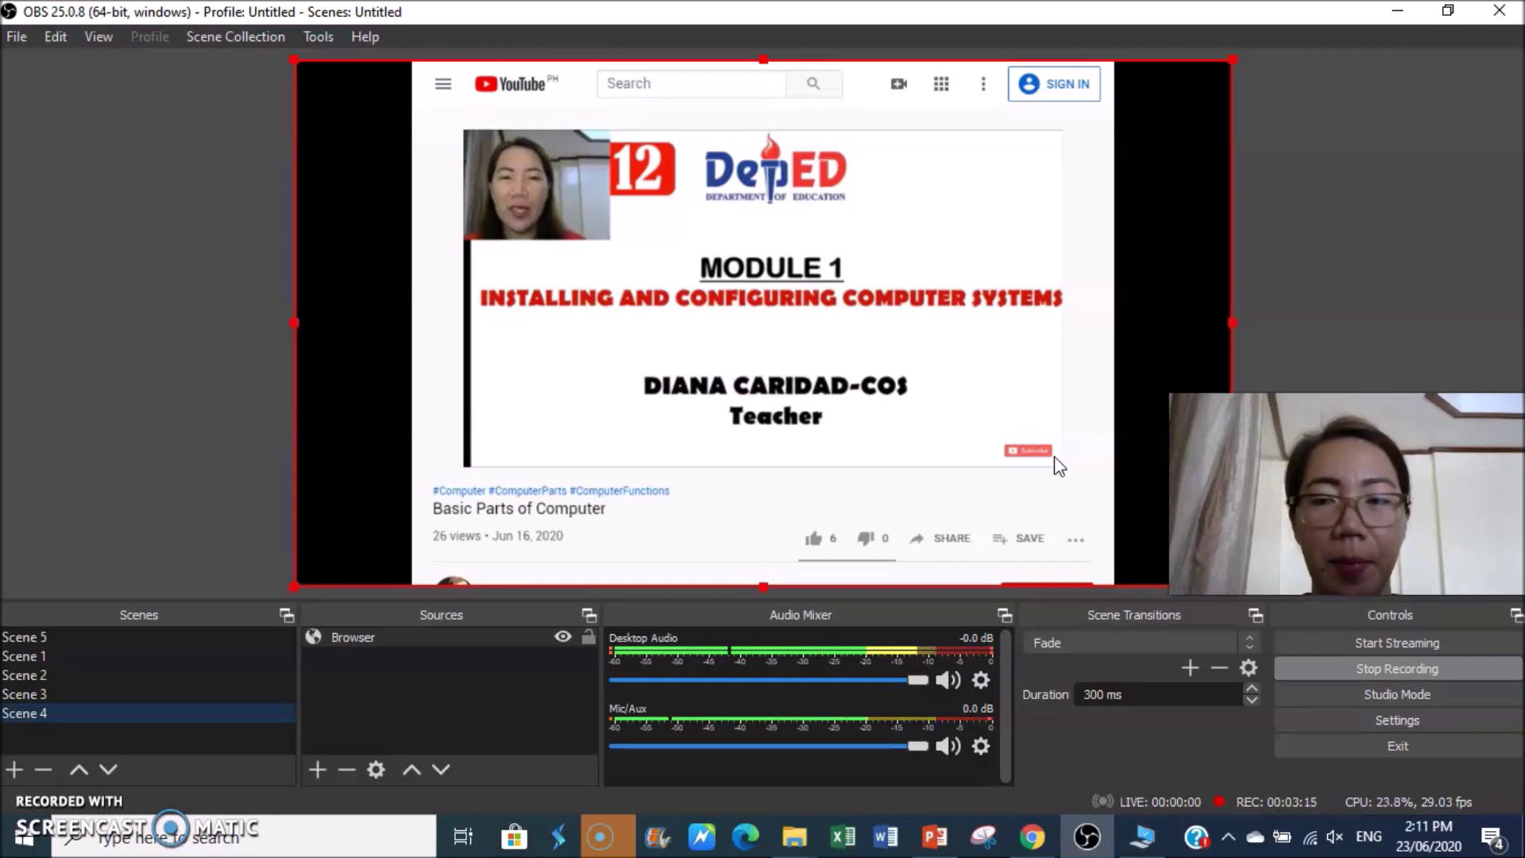
{"action": "left_click", "coordinate": [1388, 669]}
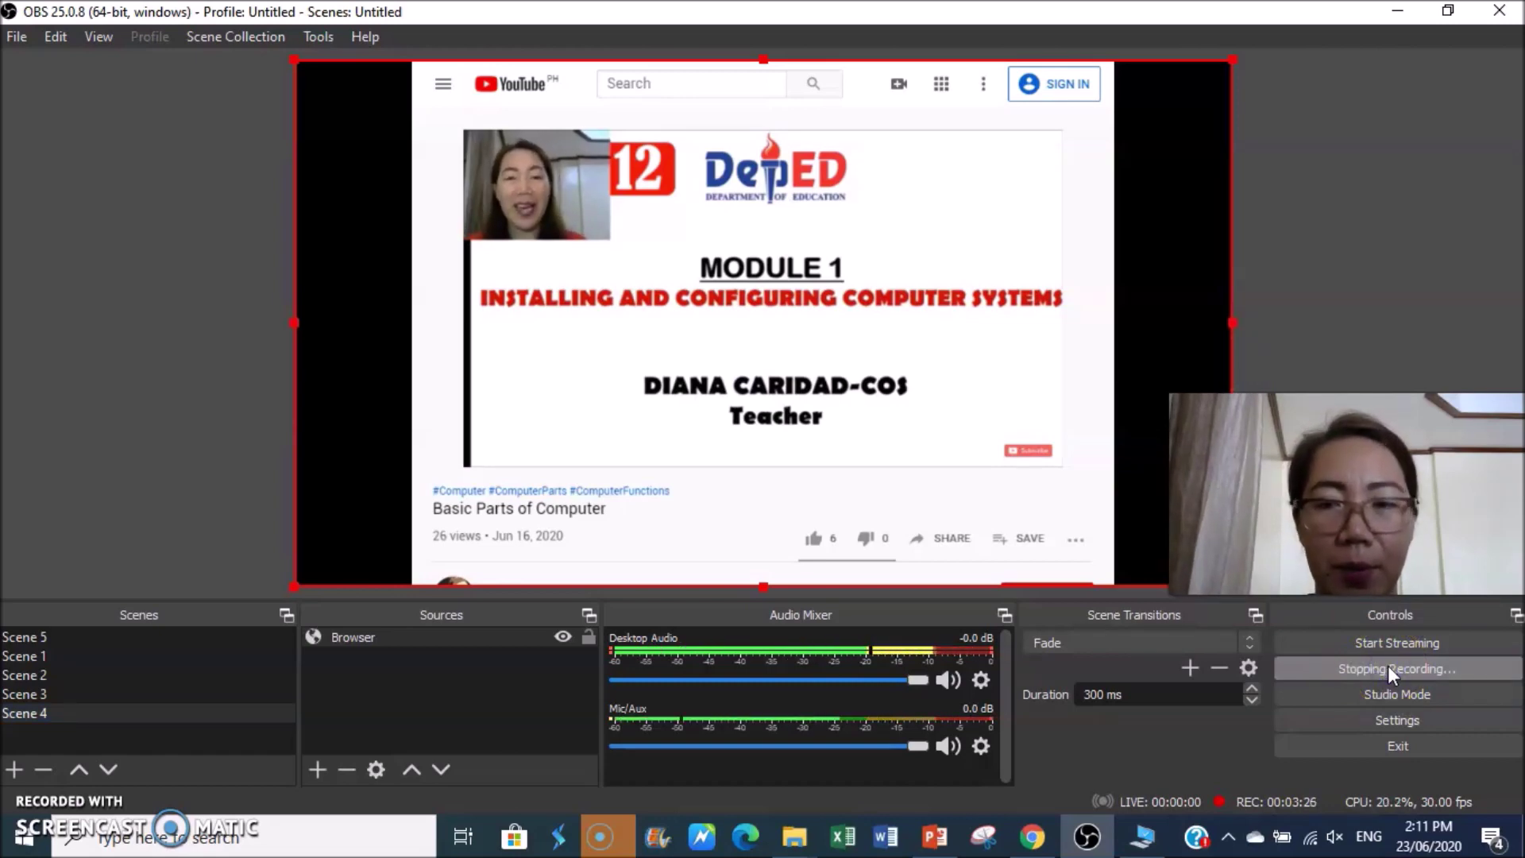
{"action": "left_click", "coordinate": [1363, 689]}
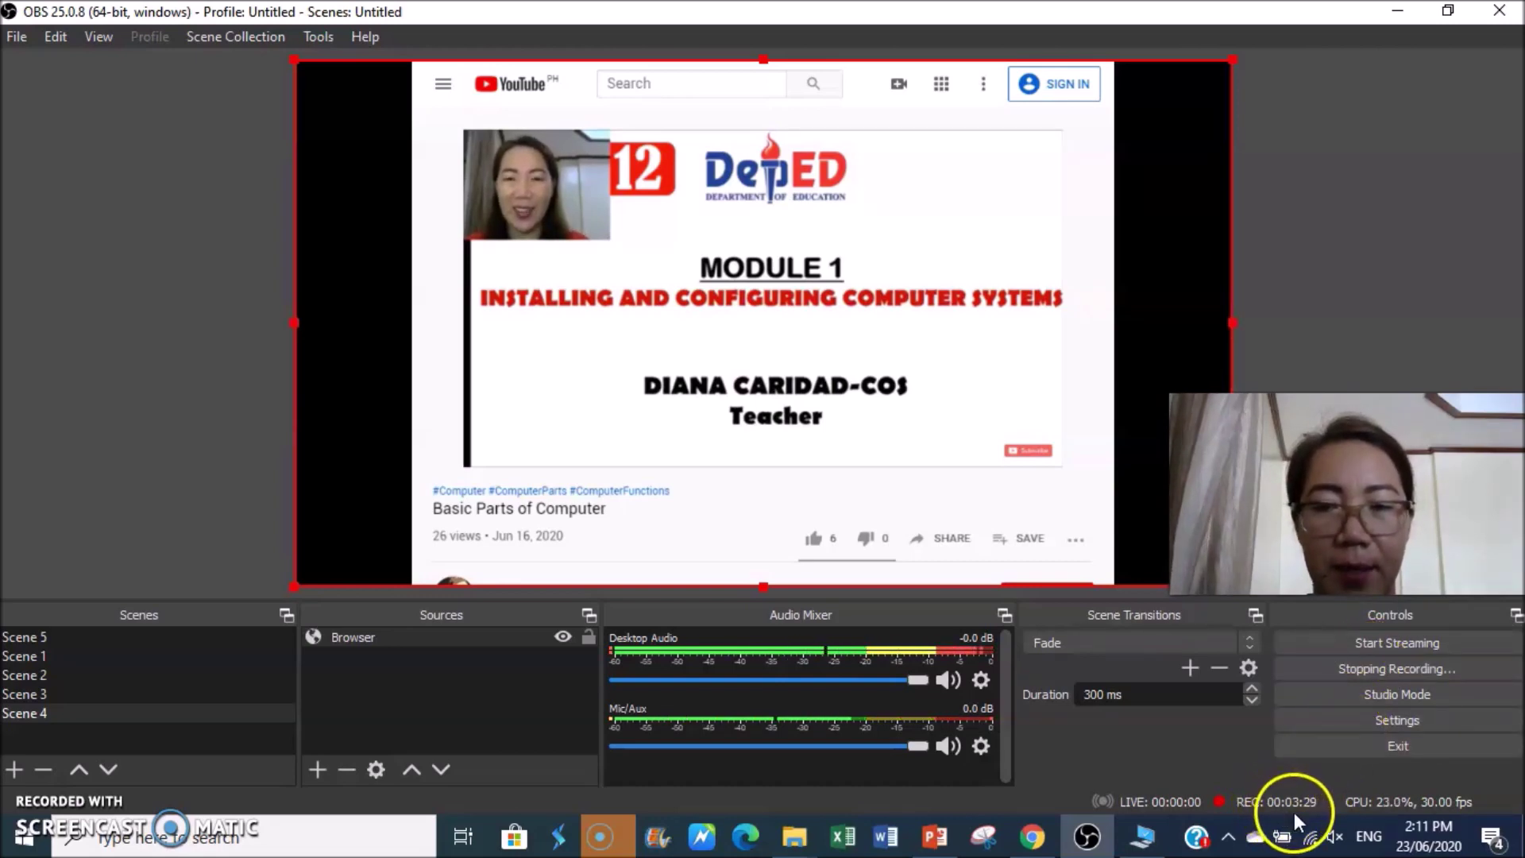
{"action": "left_click", "coordinate": [1397, 719]}
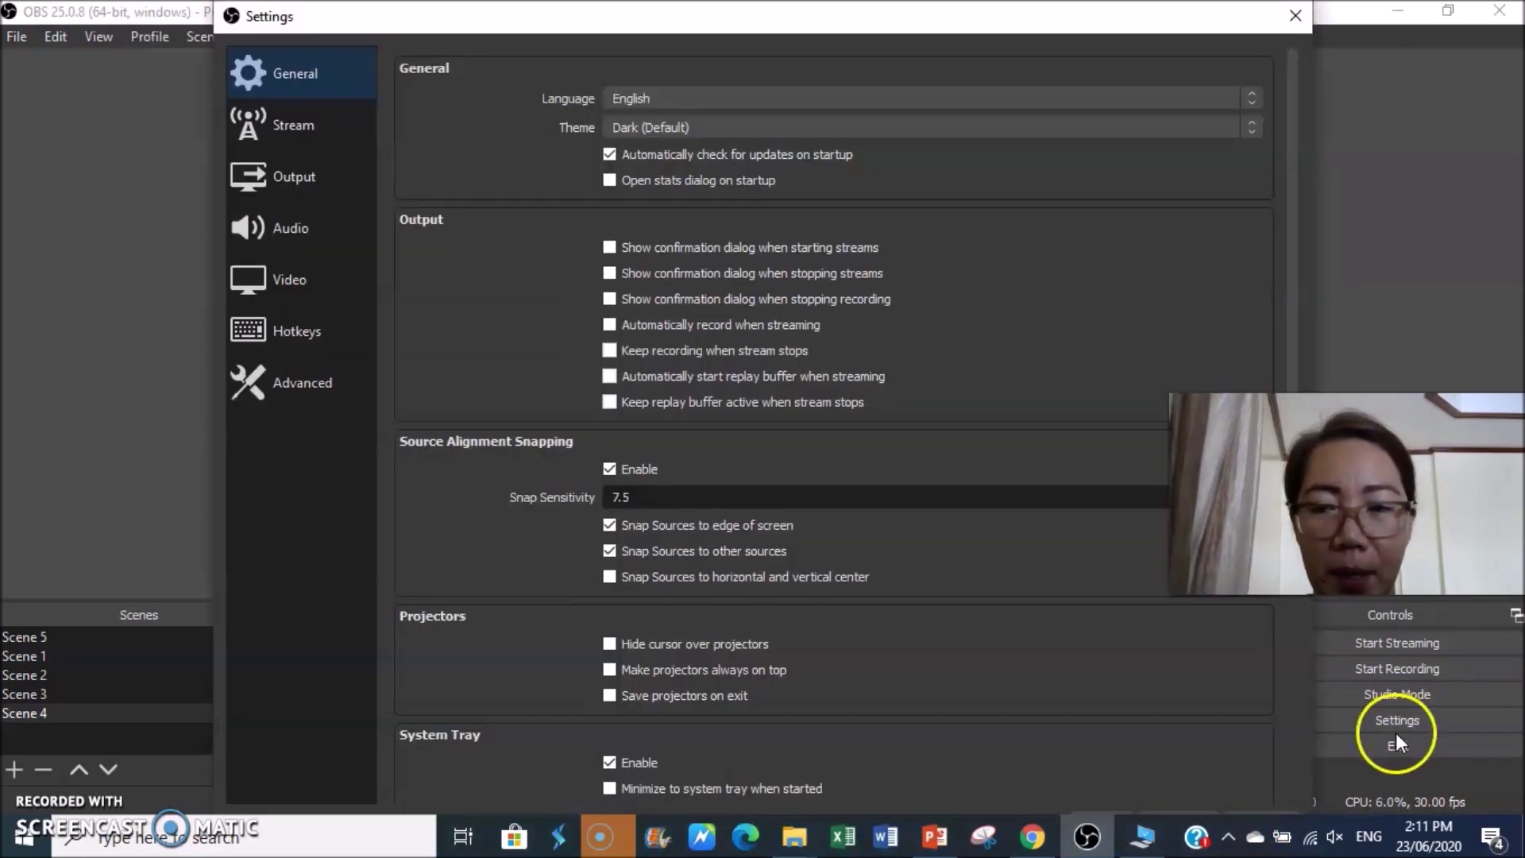
{"action": "left_click", "coordinate": [1294, 15]}
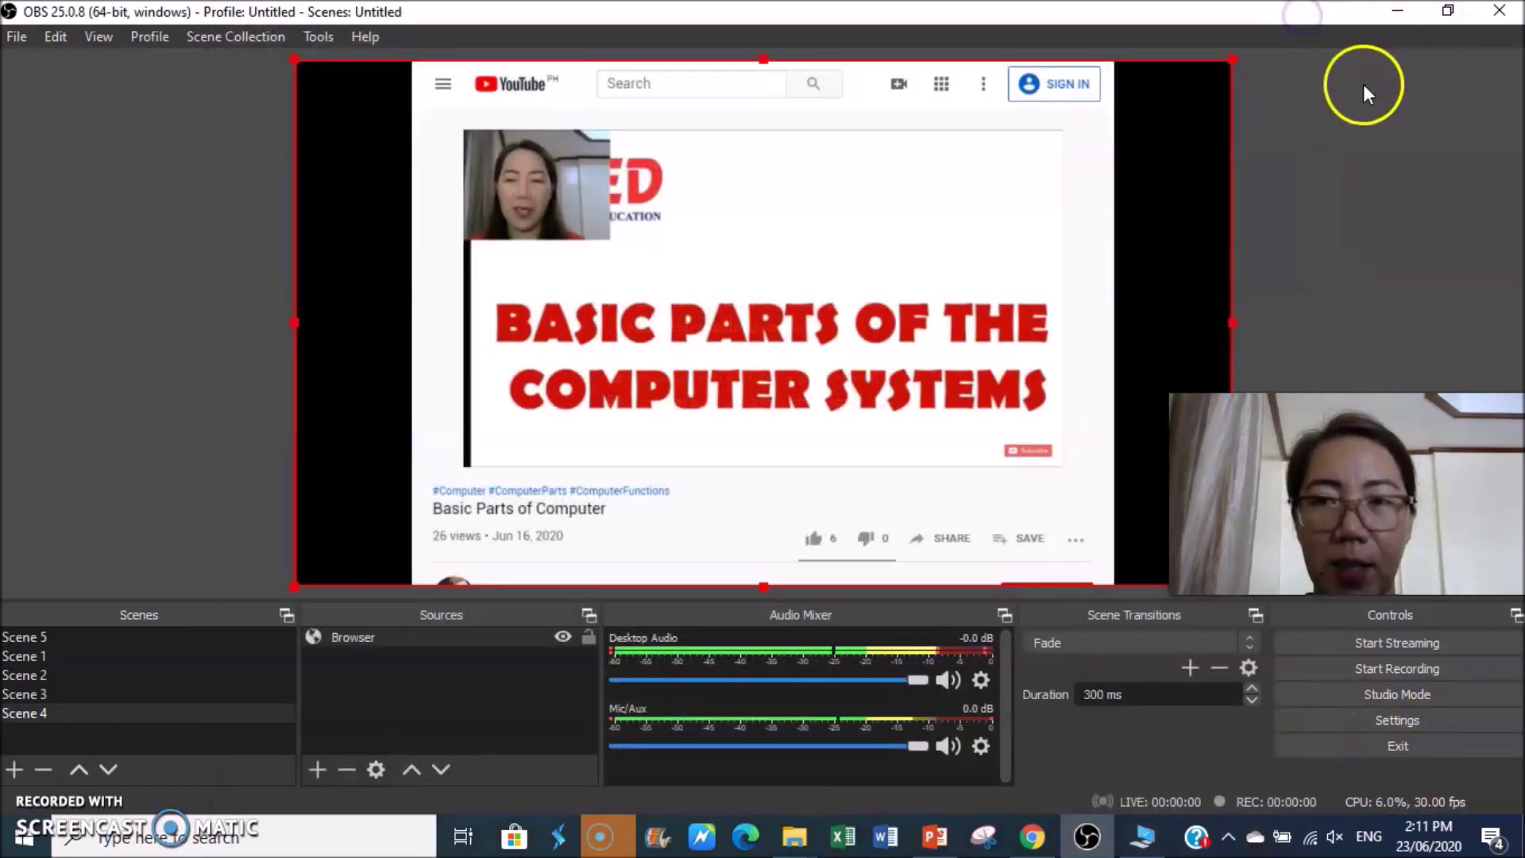
{"action": "left_click", "coordinate": [1399, 13]}
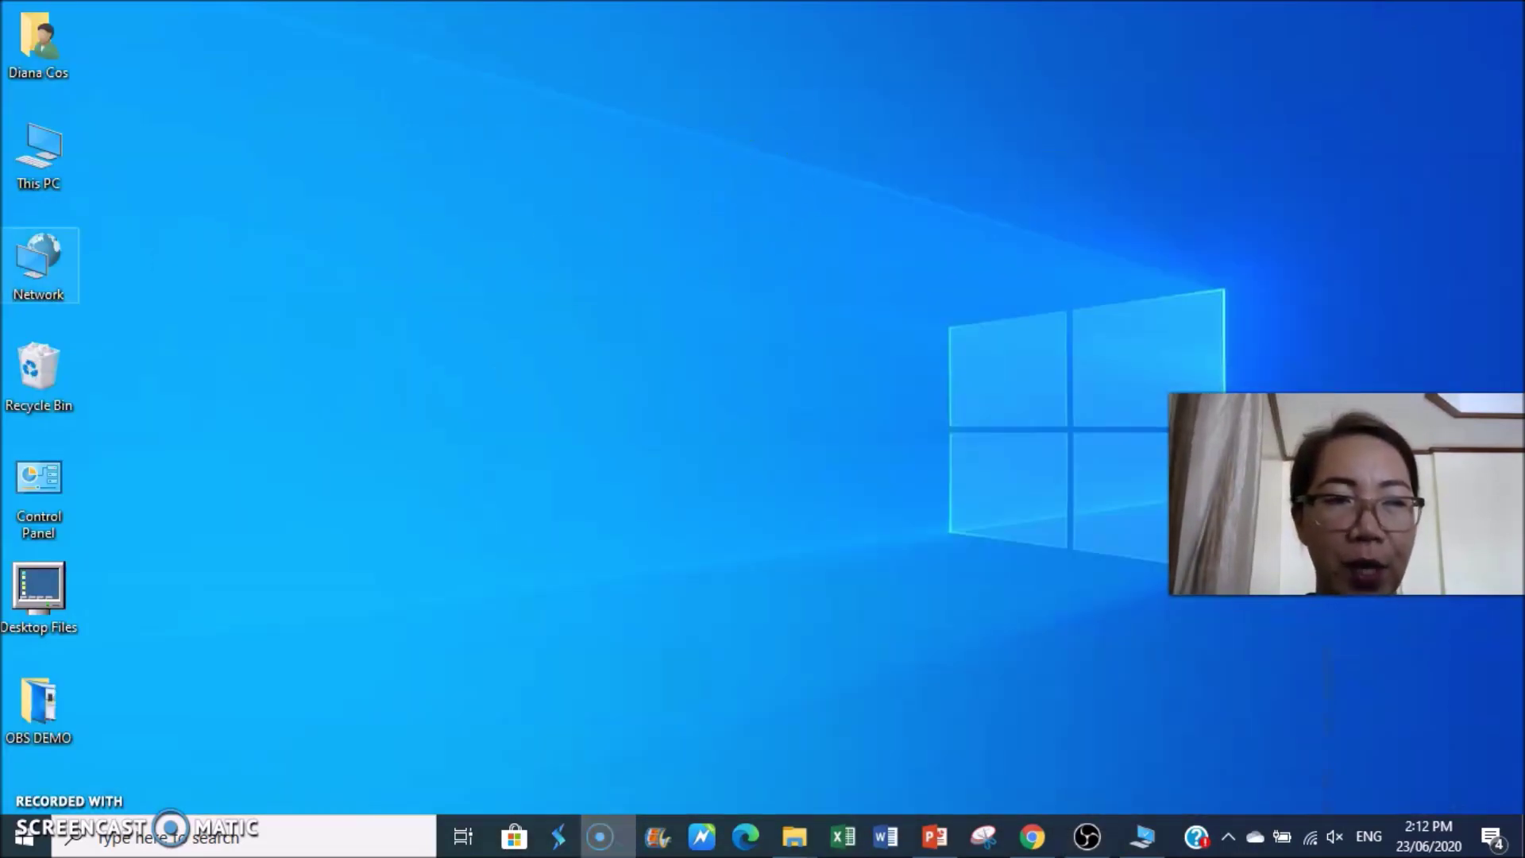
{"action": "double_click", "coordinate": [38, 161]}
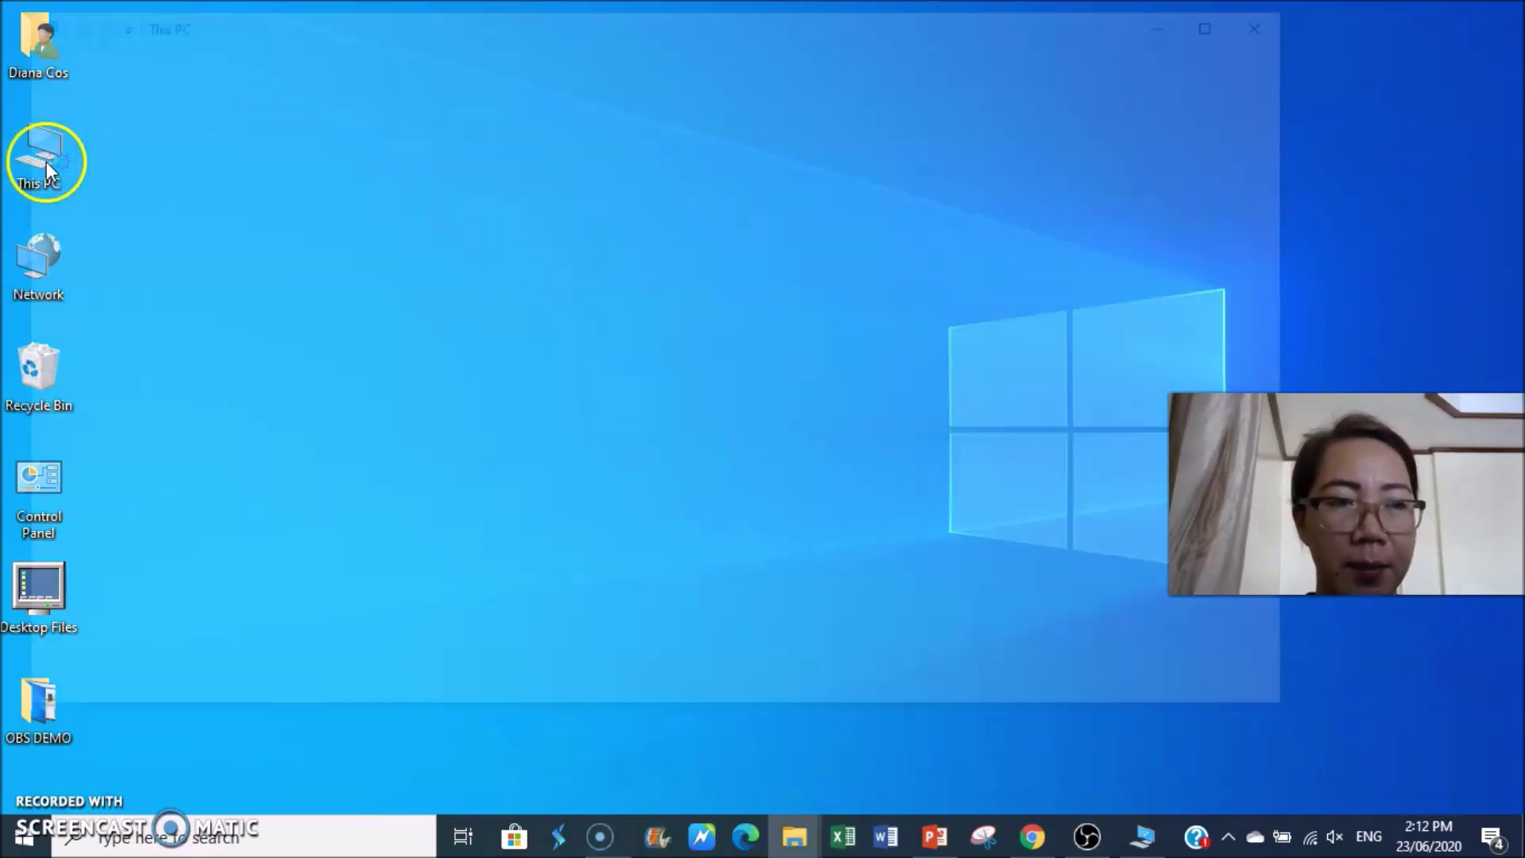
{"action": "scroll", "coordinate": [194, 450], "scroll_direction": "down", "scroll_amount": 1}
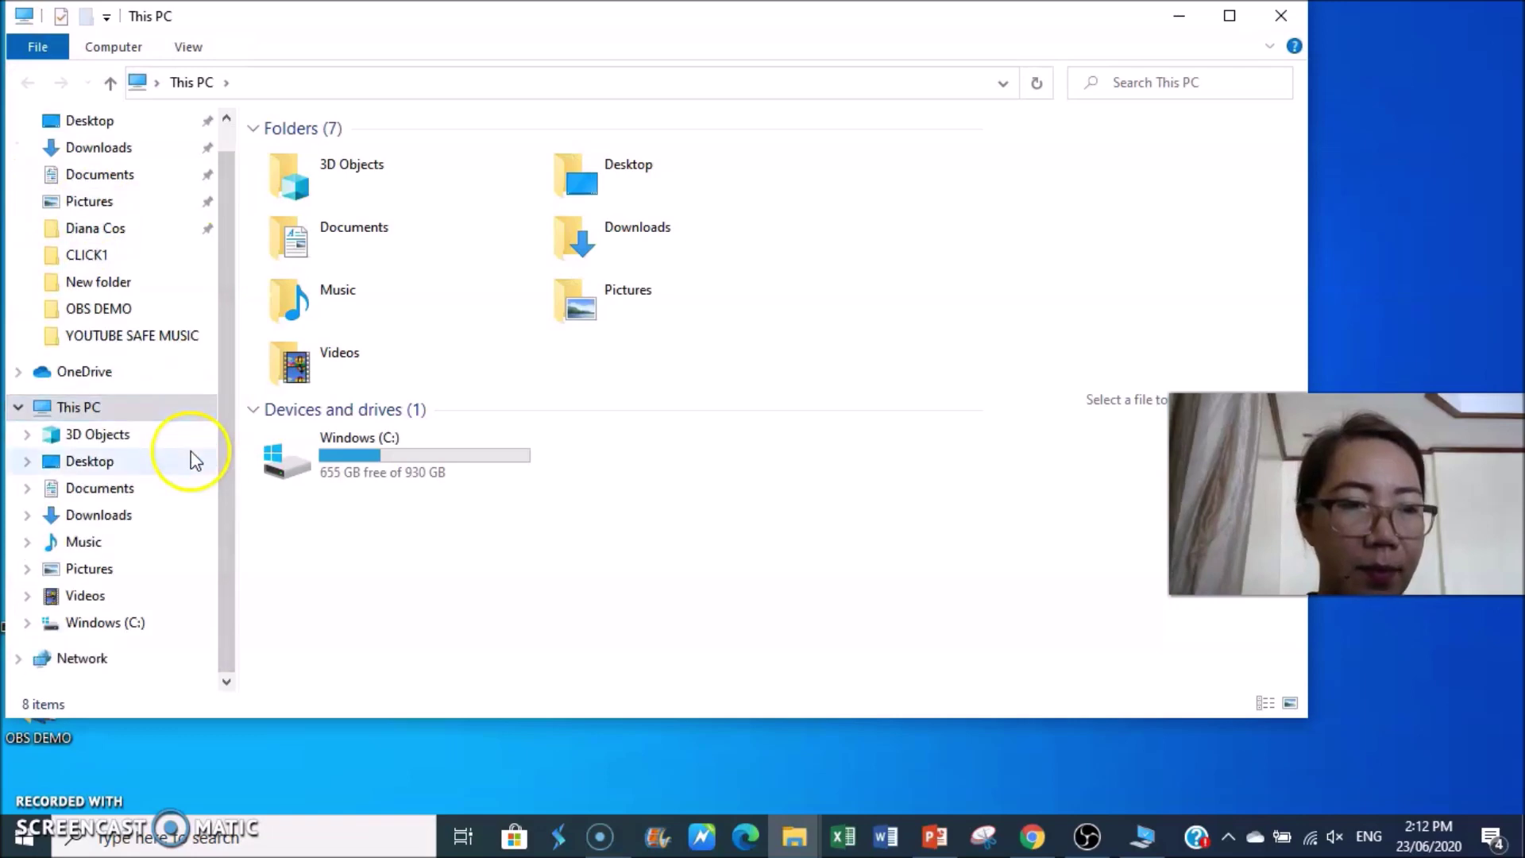
{"action": "left_click", "coordinate": [91, 601]}
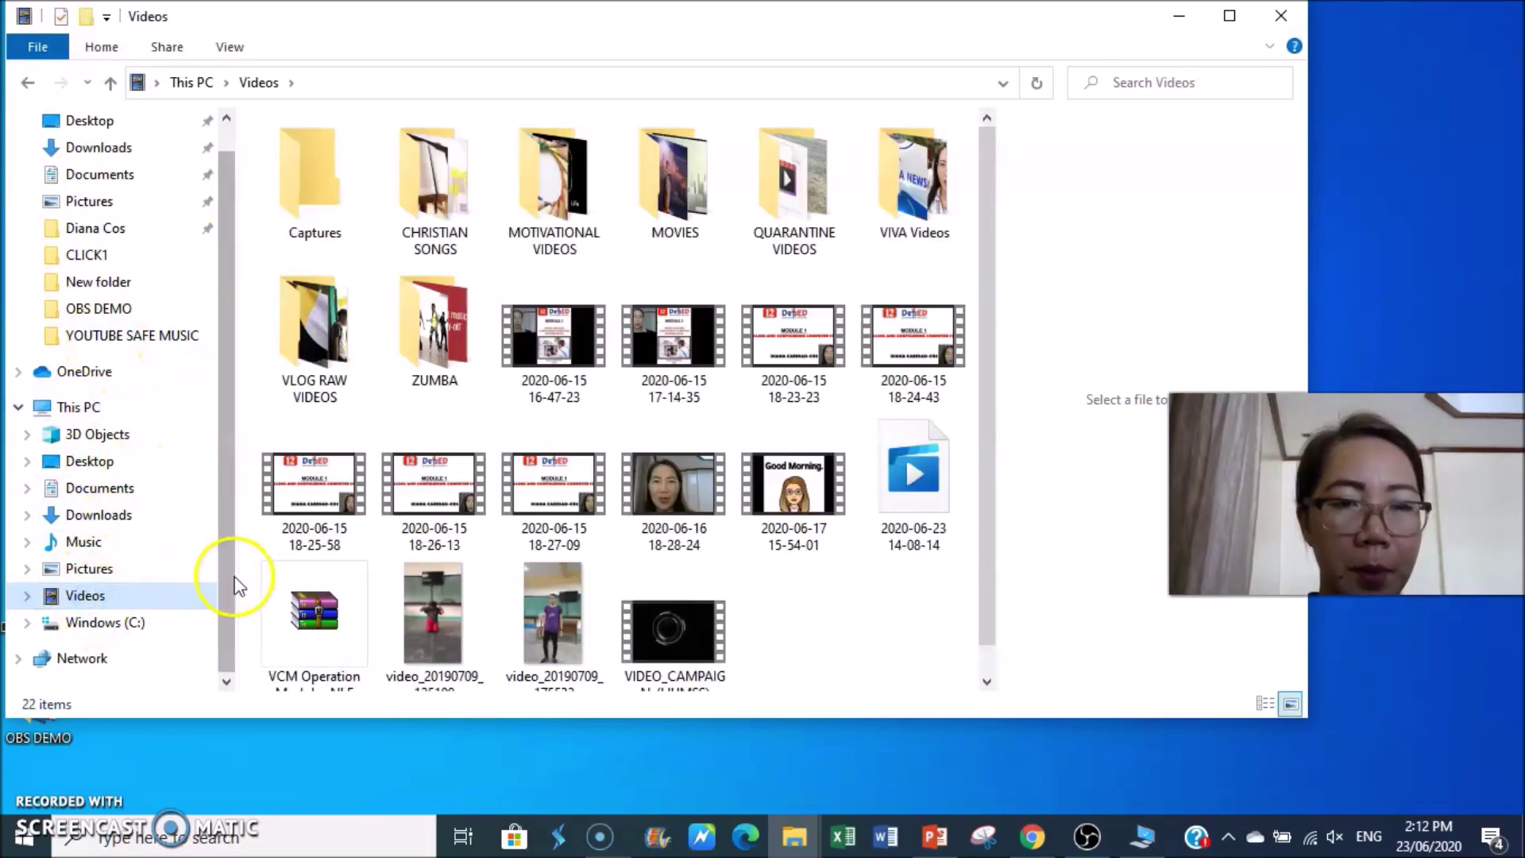
{"action": "scroll", "coordinate": [879, 606], "scroll_direction": "down", "scroll_amount": 1}
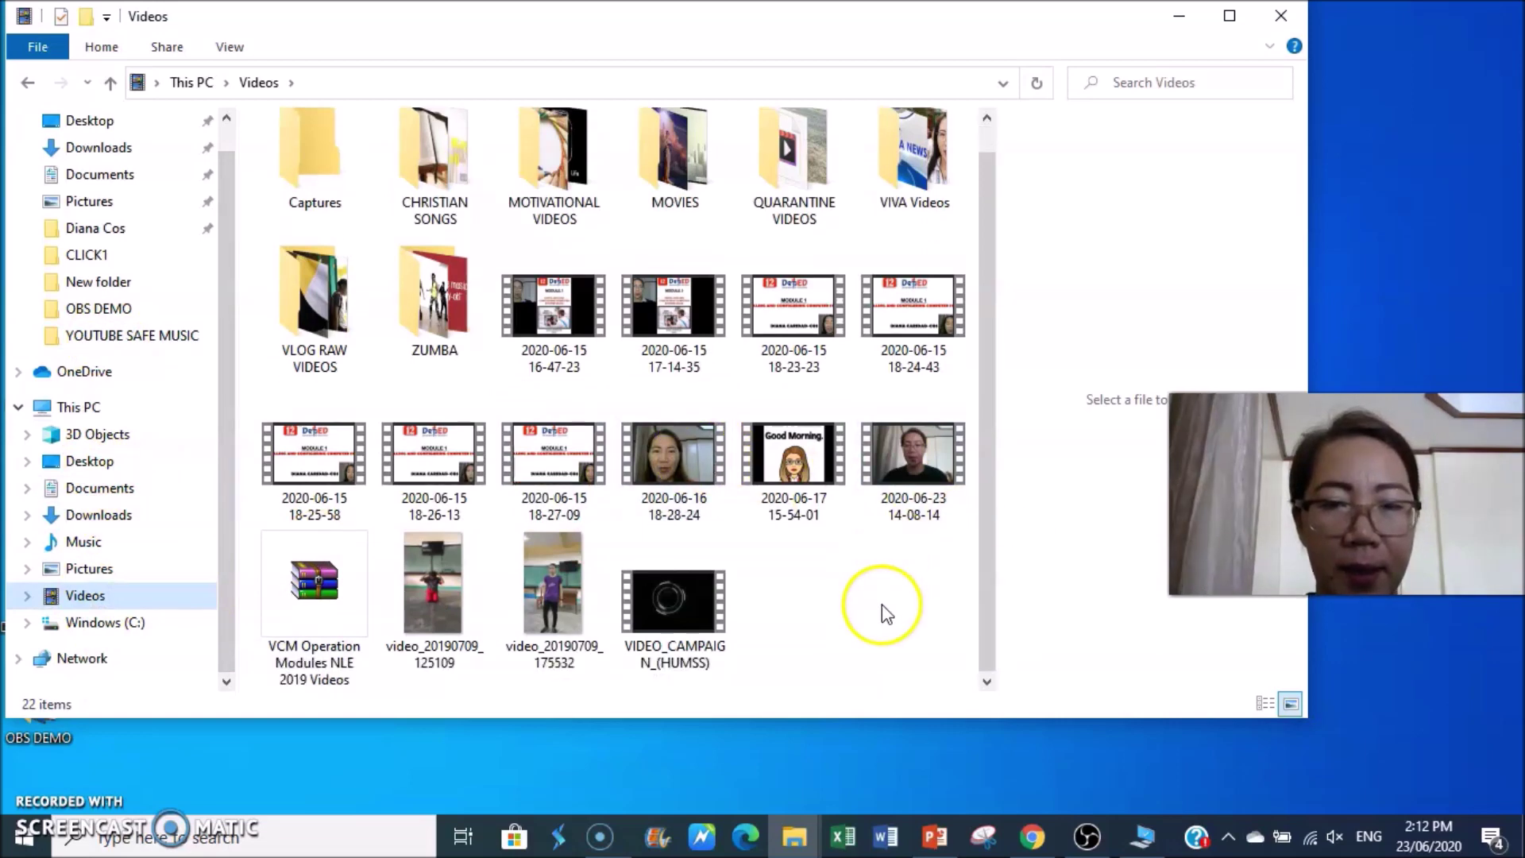
{"action": "left_click", "coordinate": [937, 459]}
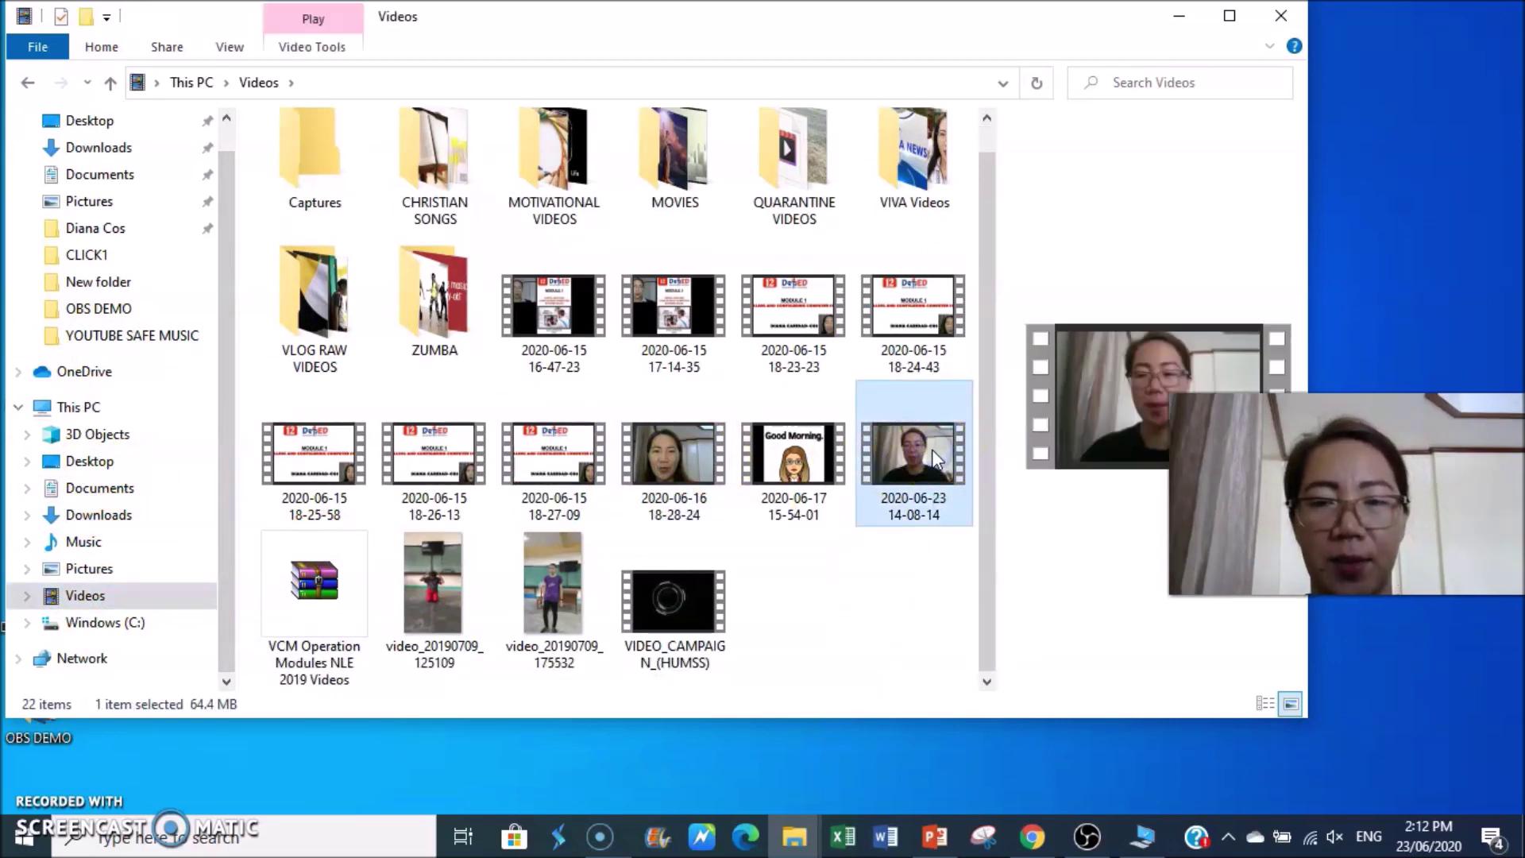
{"action": "left_click", "coordinate": [130, 606]}
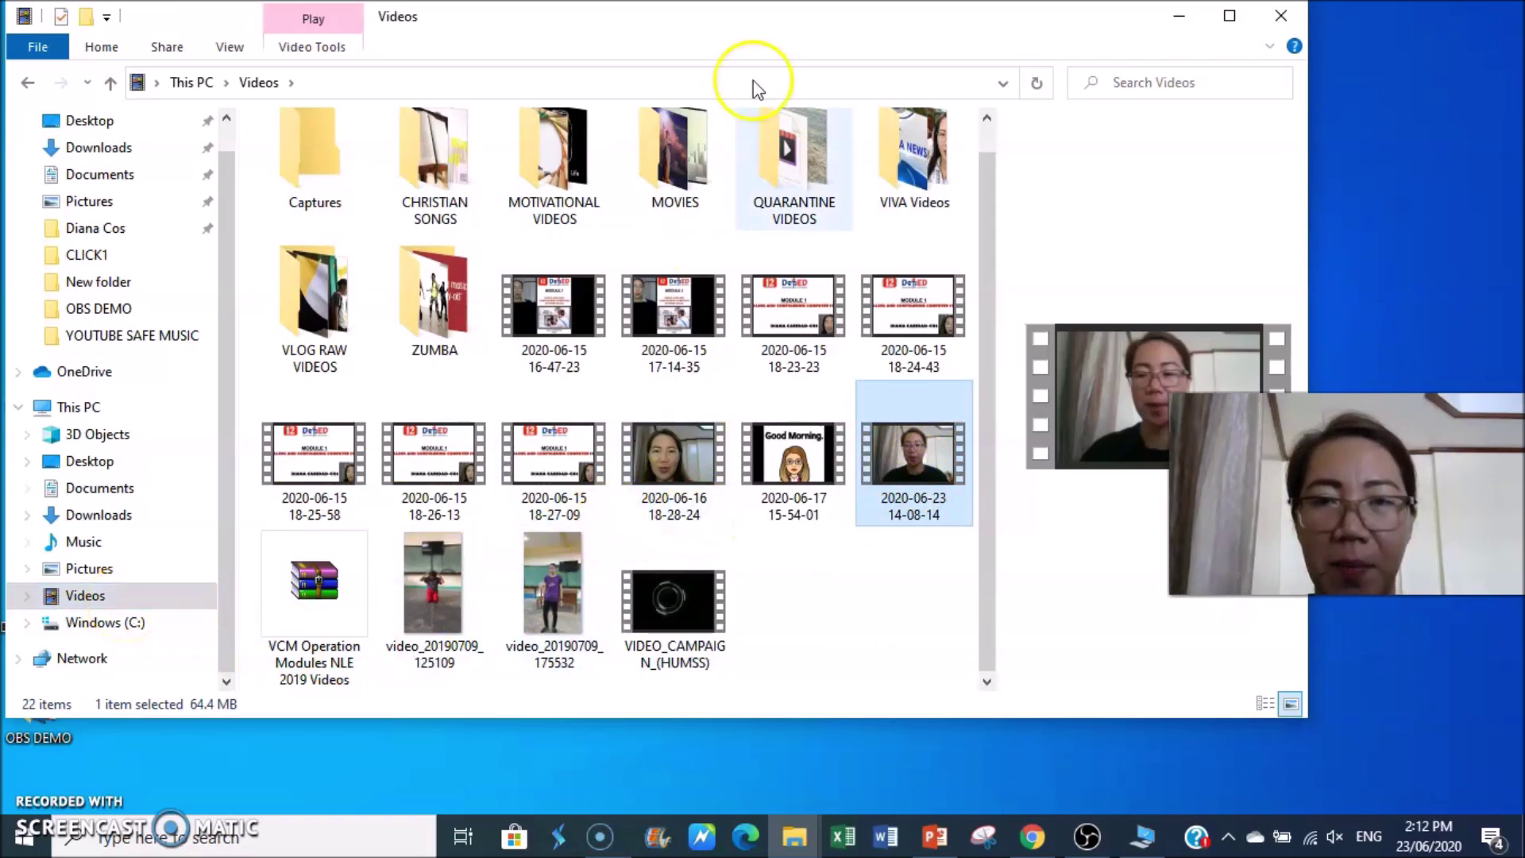
Step: Play the selected recording in a reduced window with the system sound on, and close the Videos folder
{"action": "left_click_drag", "start_coordinate": [798, 32], "coordinate": [698, 39]}
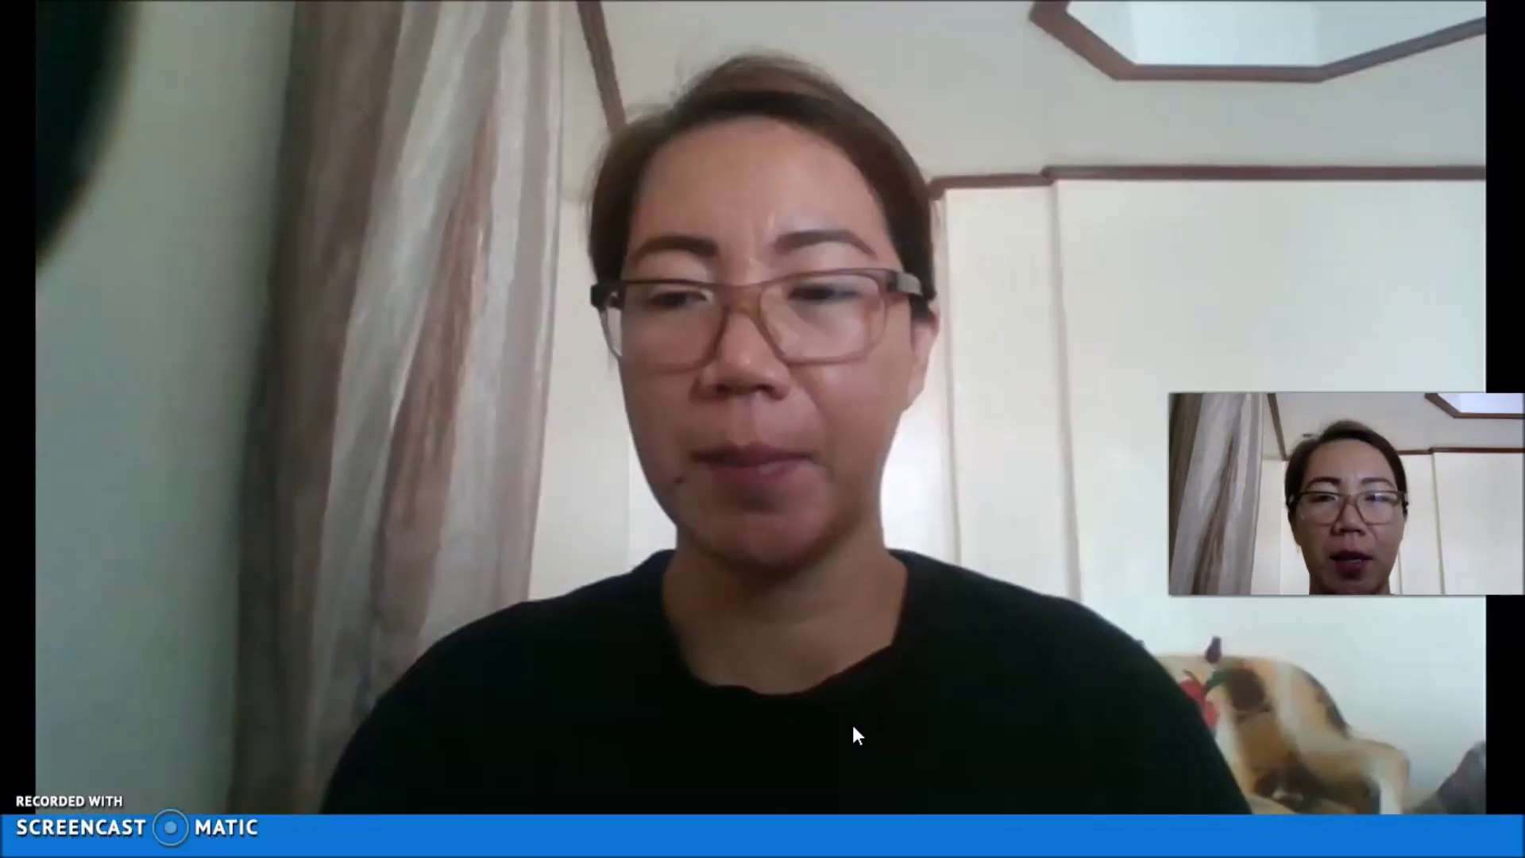
{"action": "mouse_move", "coordinate": [851, 724]}
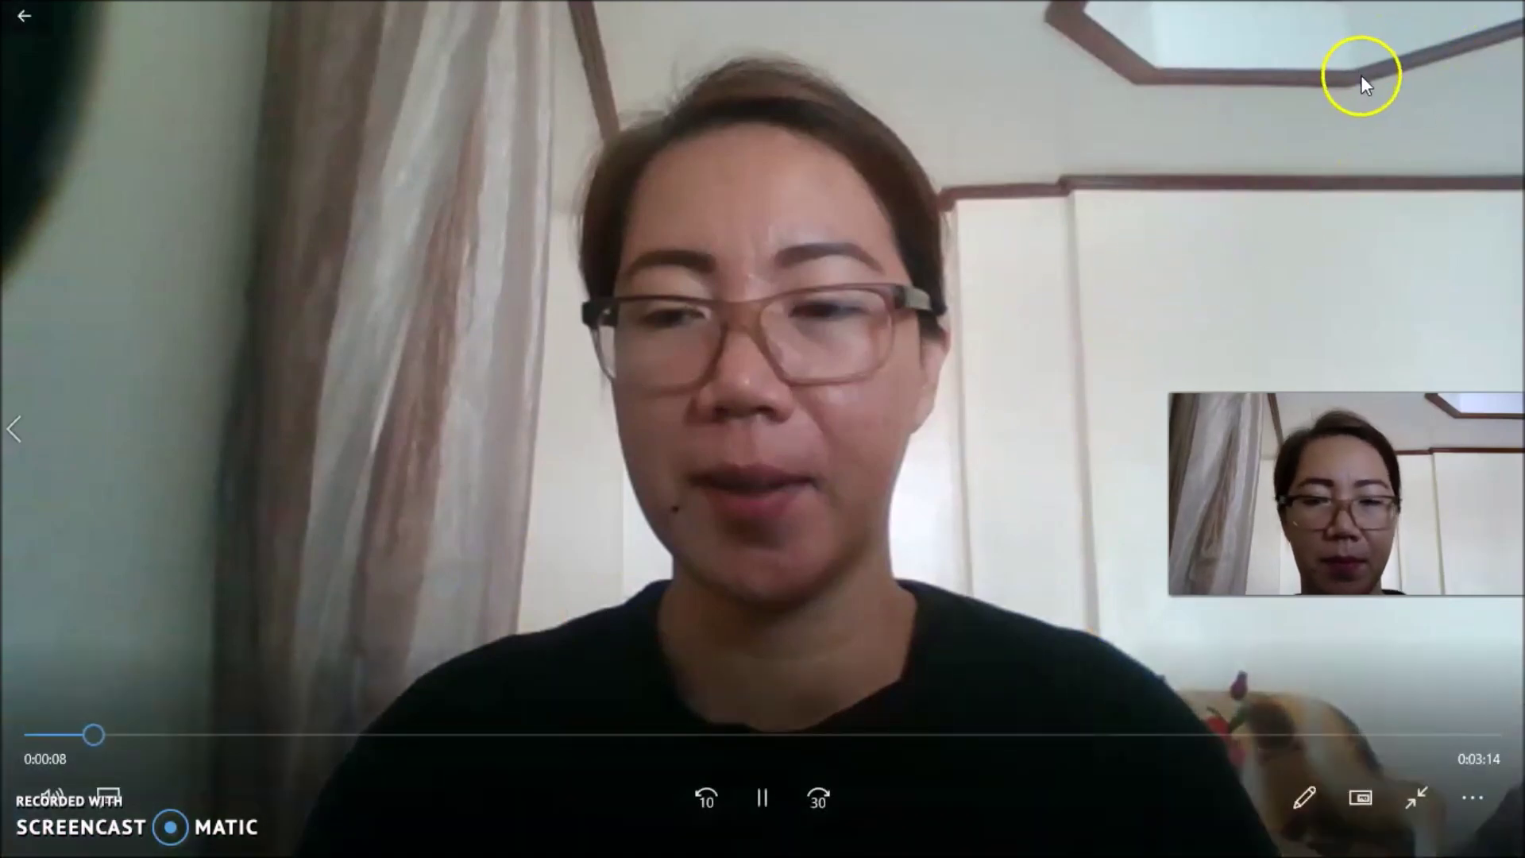
{"action": "double_click", "coordinate": [1184, 251]}
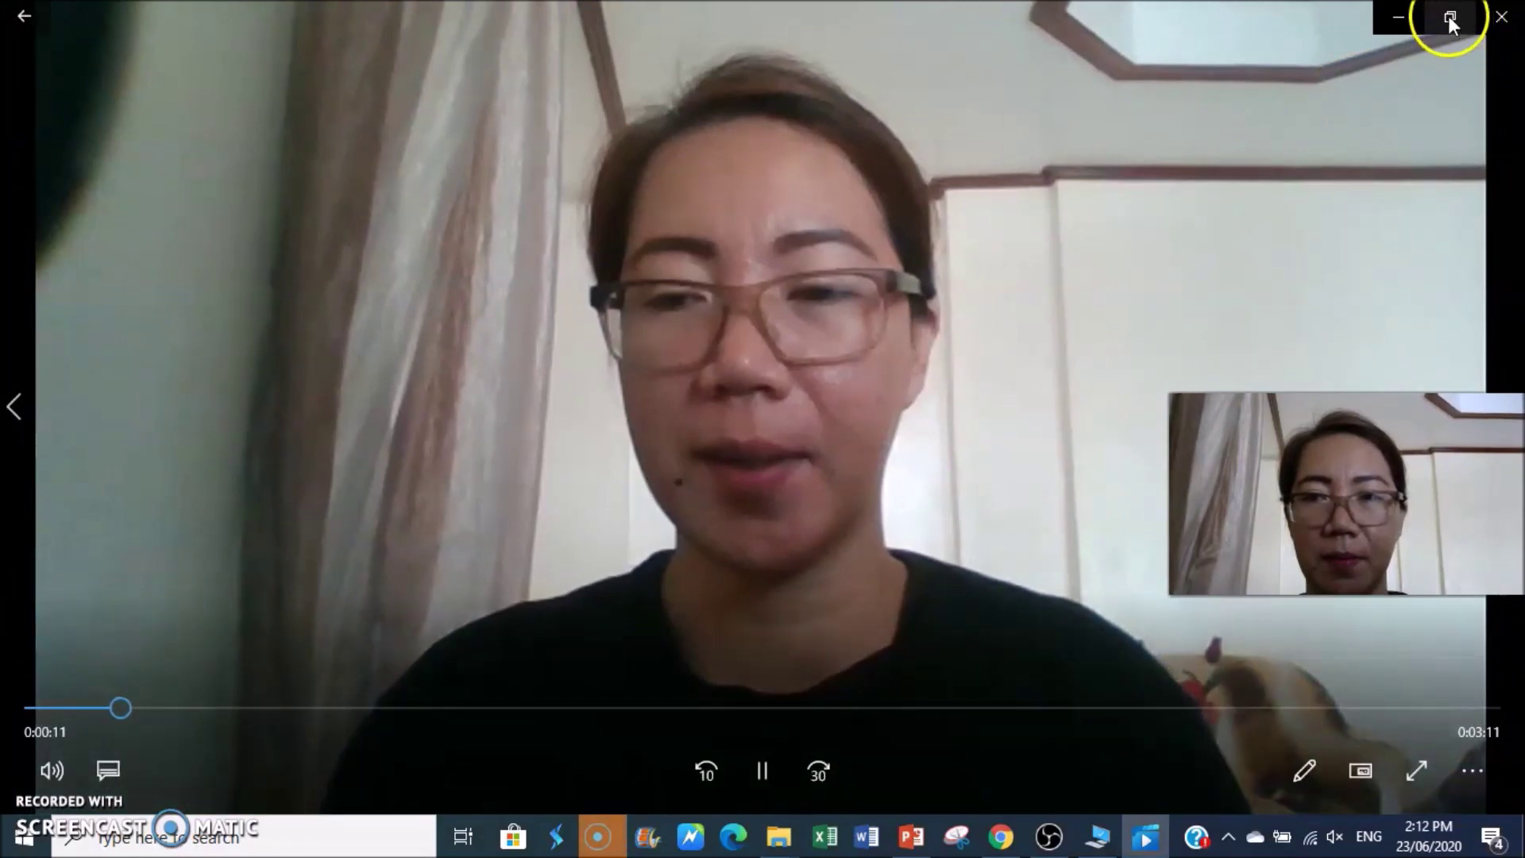
{"action": "left_click", "coordinate": [1450, 17]}
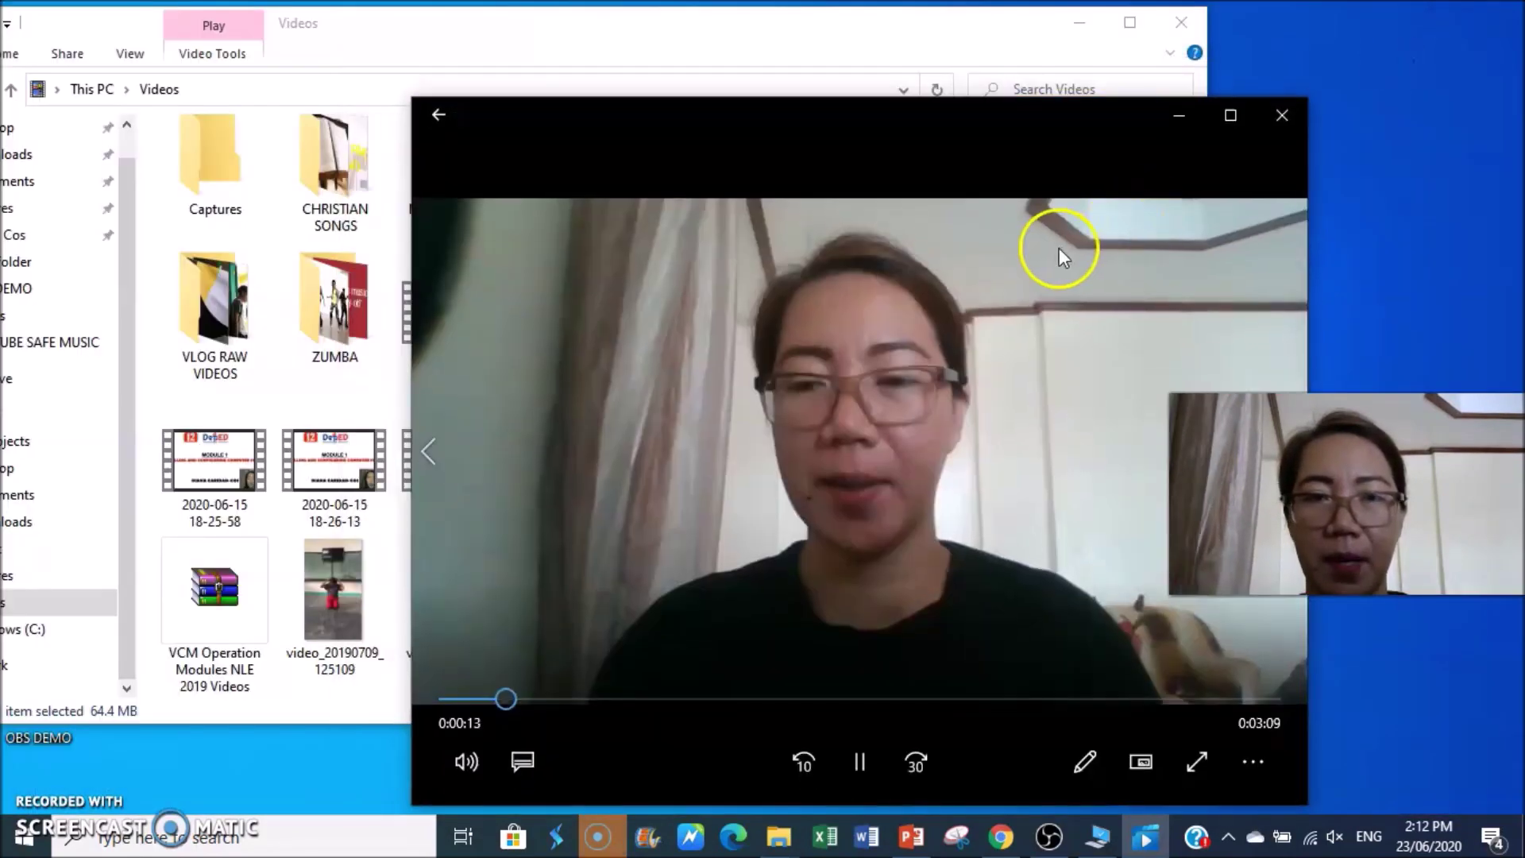
{"action": "left_click", "coordinate": [1181, 22]}
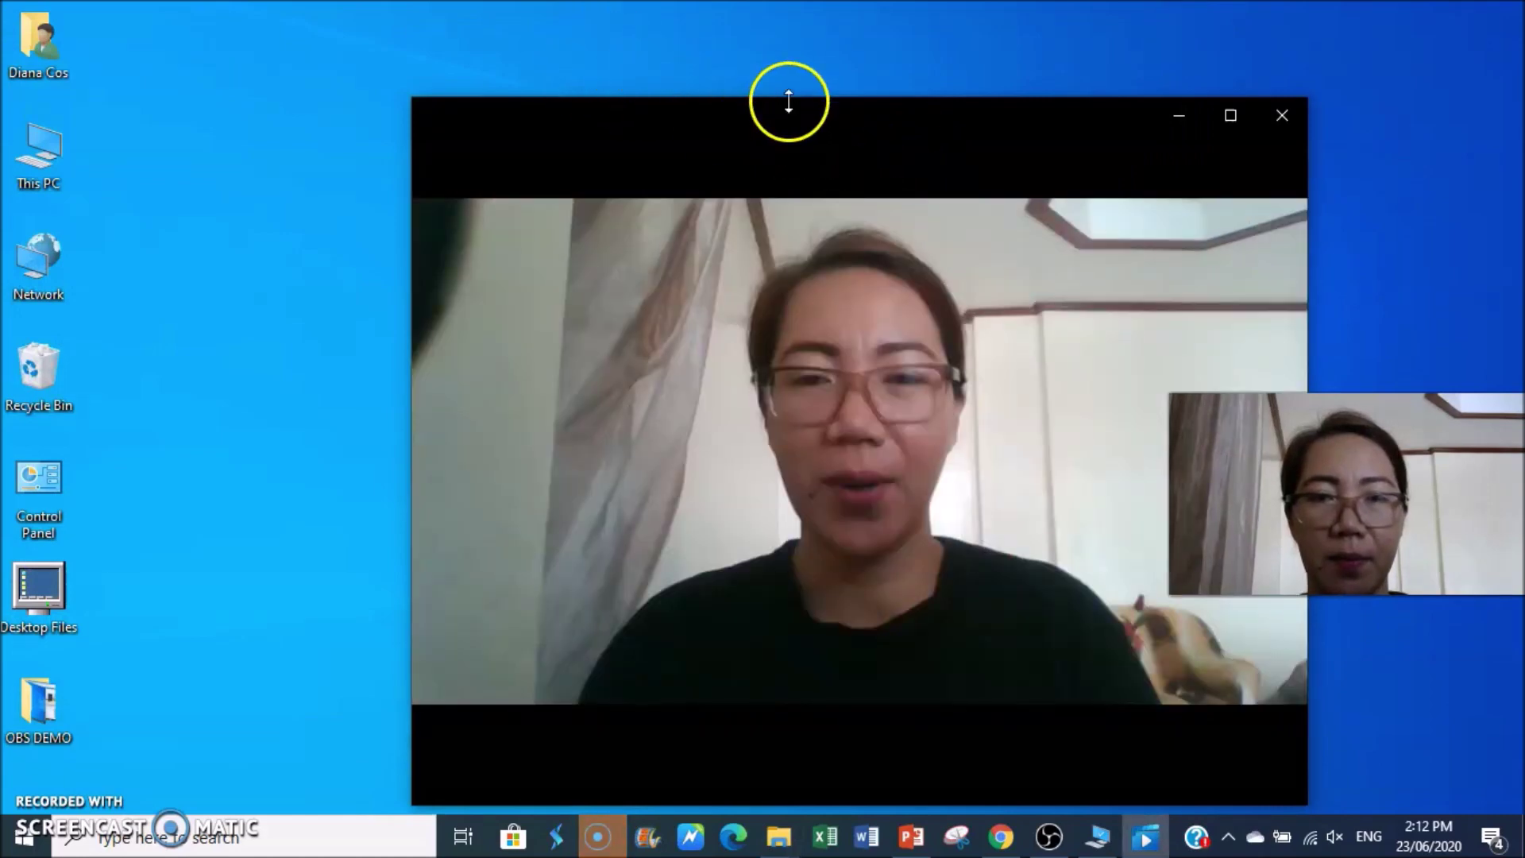
{"action": "left_click_drag", "start_coordinate": [777, 117], "coordinate": [636, 67]}
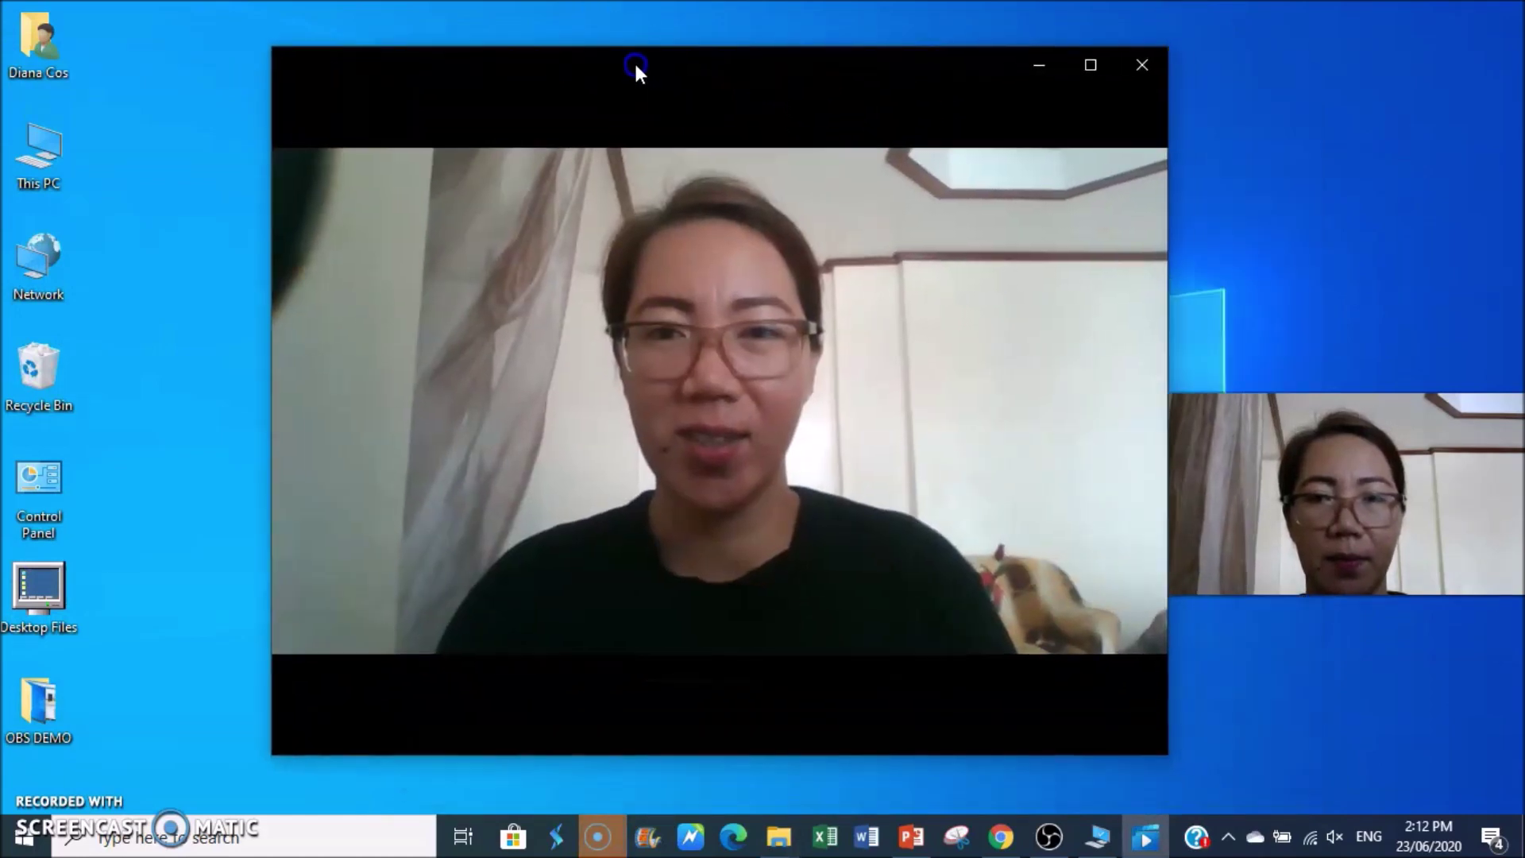
{"action": "key", "text": "XF86AudioMute"}
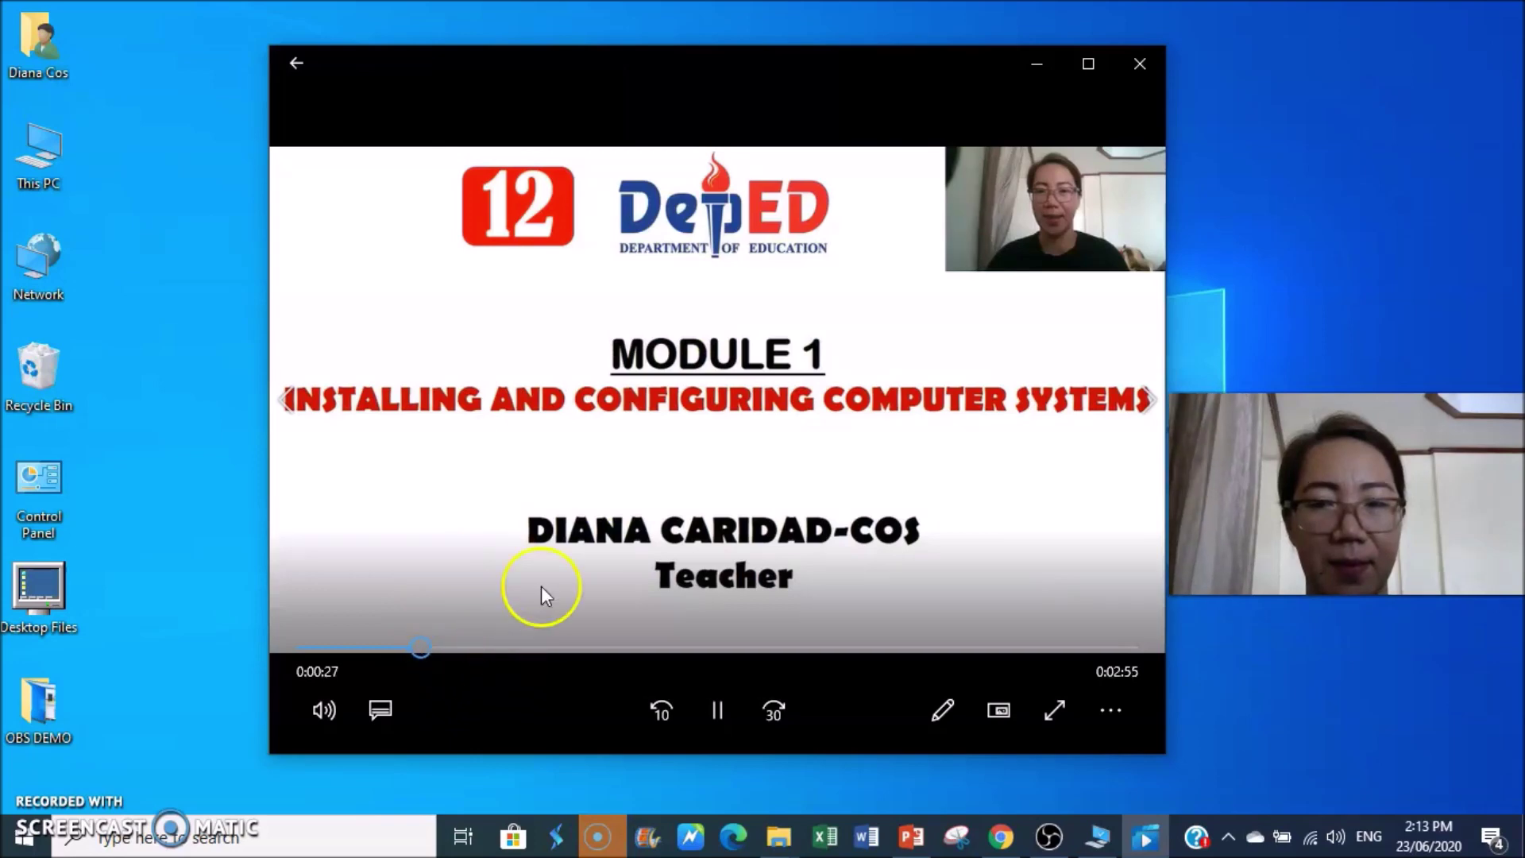
{"action": "left_click_drag", "start_coordinate": [668, 66], "coordinate": [570, 45]}
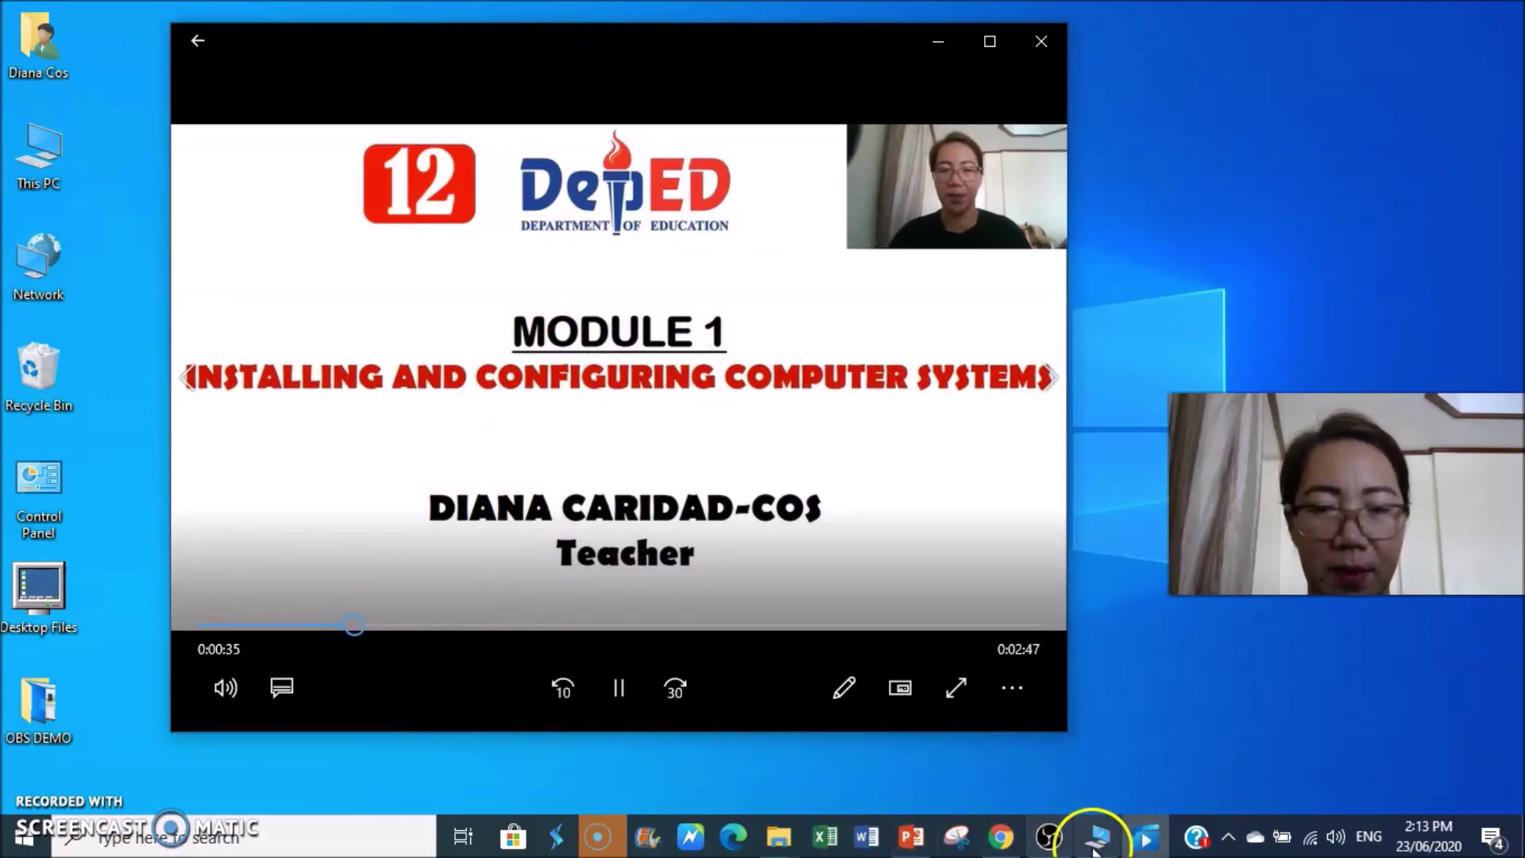
Step: Return to OBS Studio, show Scenes 3, 4, 2 and 5 in turn, and minimize it again
{"action": "left_click", "coordinate": [1049, 836]}
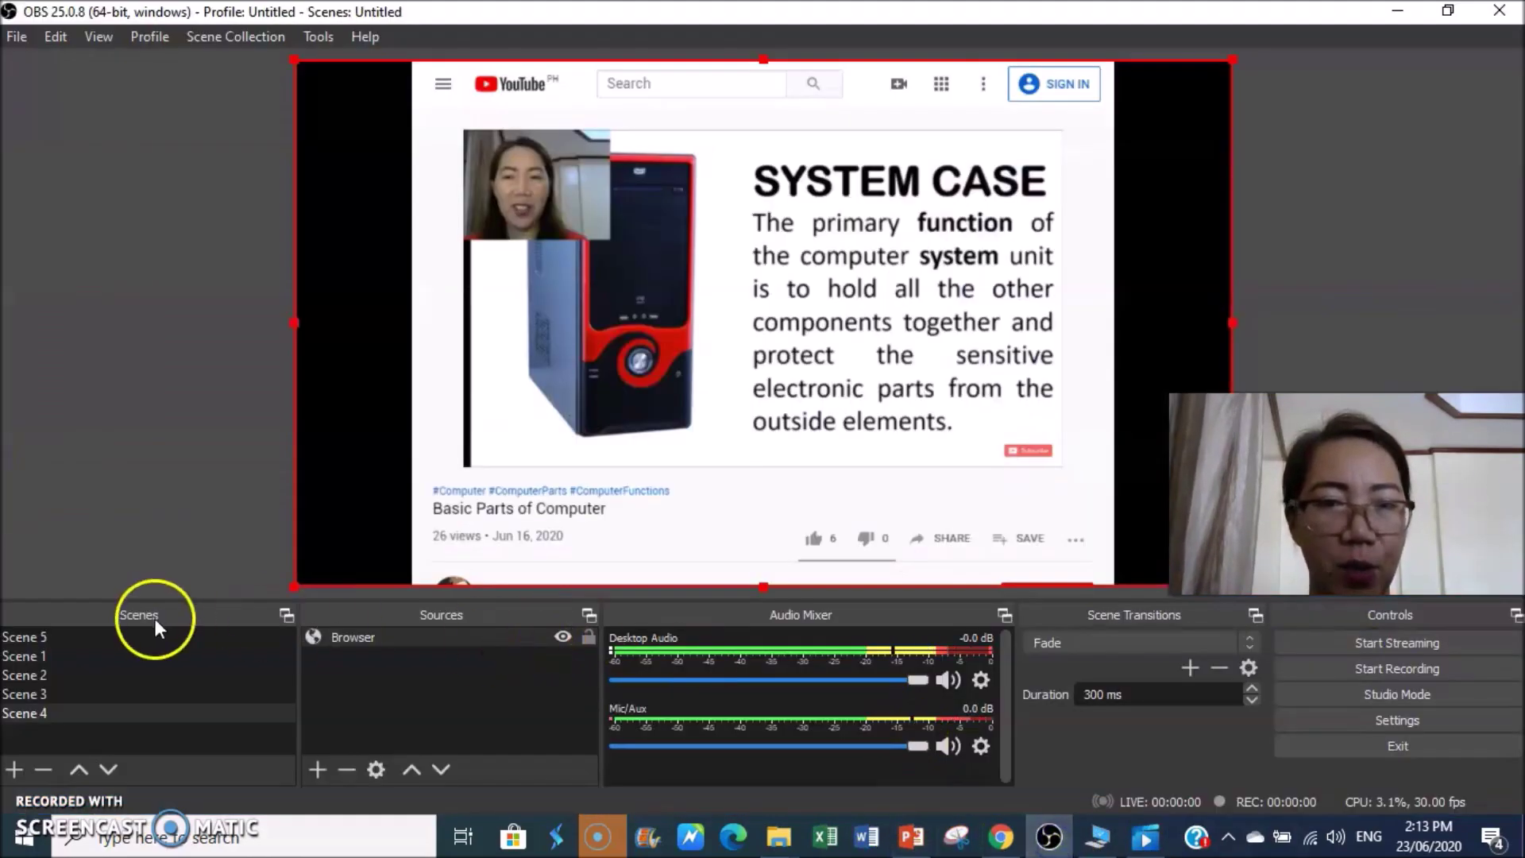
{"action": "left_click", "coordinate": [79, 693]}
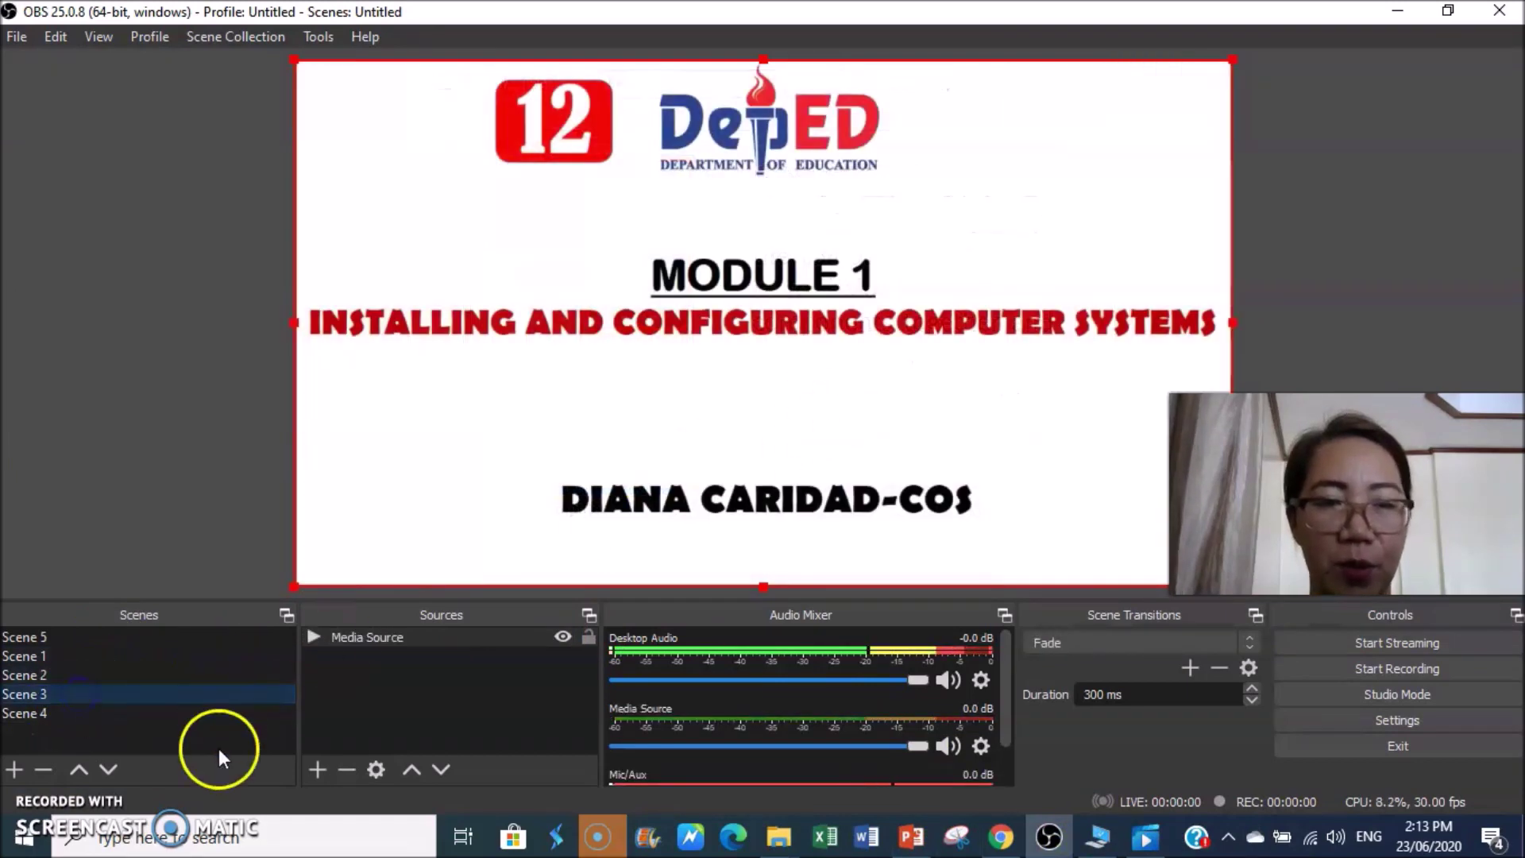
{"action": "left_click", "coordinate": [110, 711]}
{"action": "left_click", "coordinate": [90, 674]}
{"action": "left_click", "coordinate": [66, 638]}
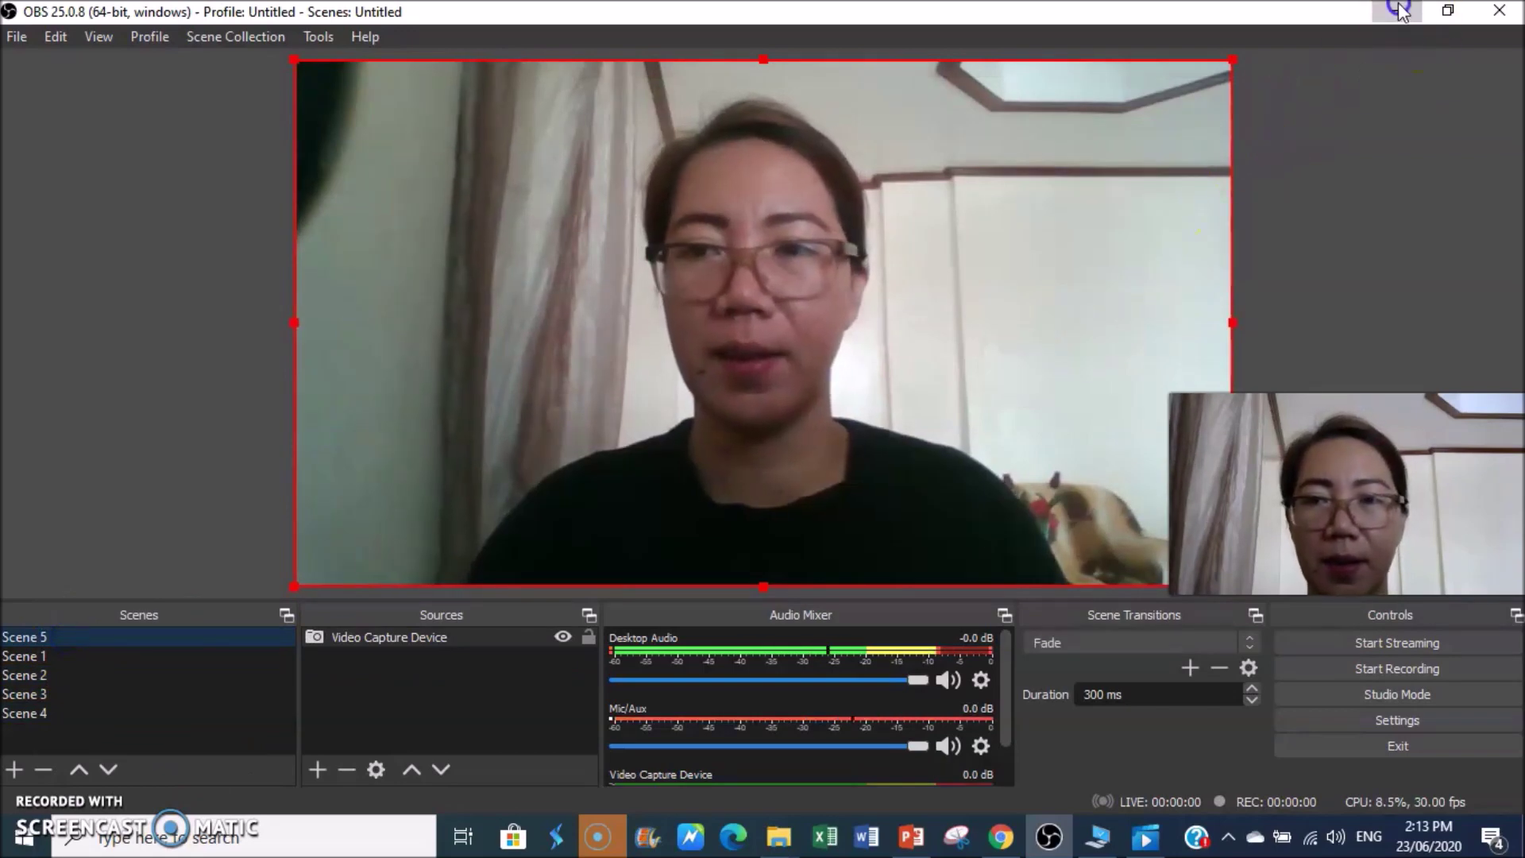
{"action": "left_click", "coordinate": [1398, 11]}
Step: Watch the recording's slide section to check the webcam inset's placement on the slides
{"action": "mouse_move", "coordinate": [900, 692]}
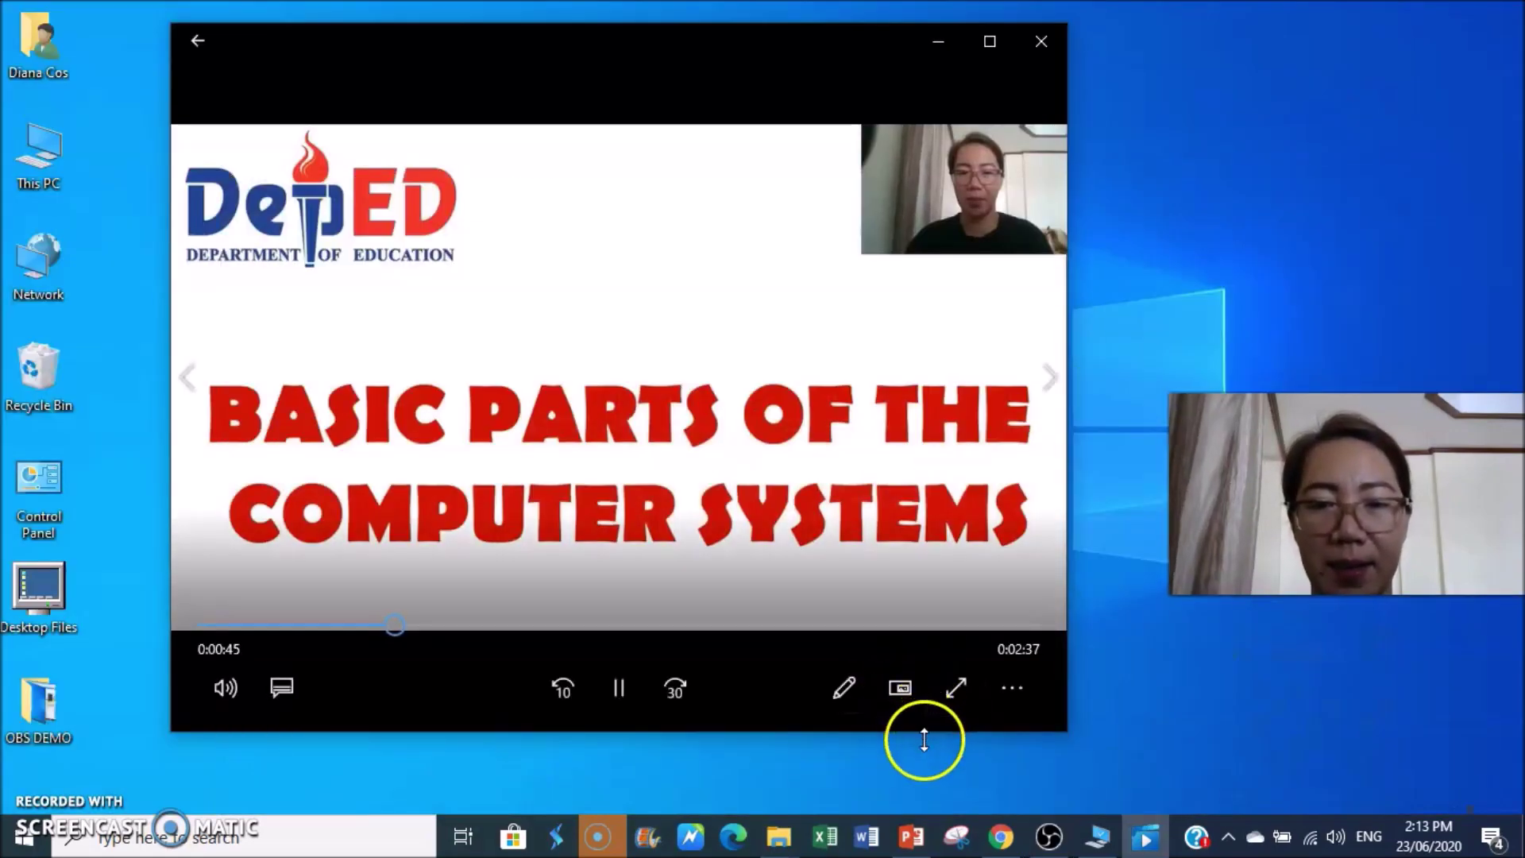
{"action": "mouse_move", "coordinate": [1032, 830]}
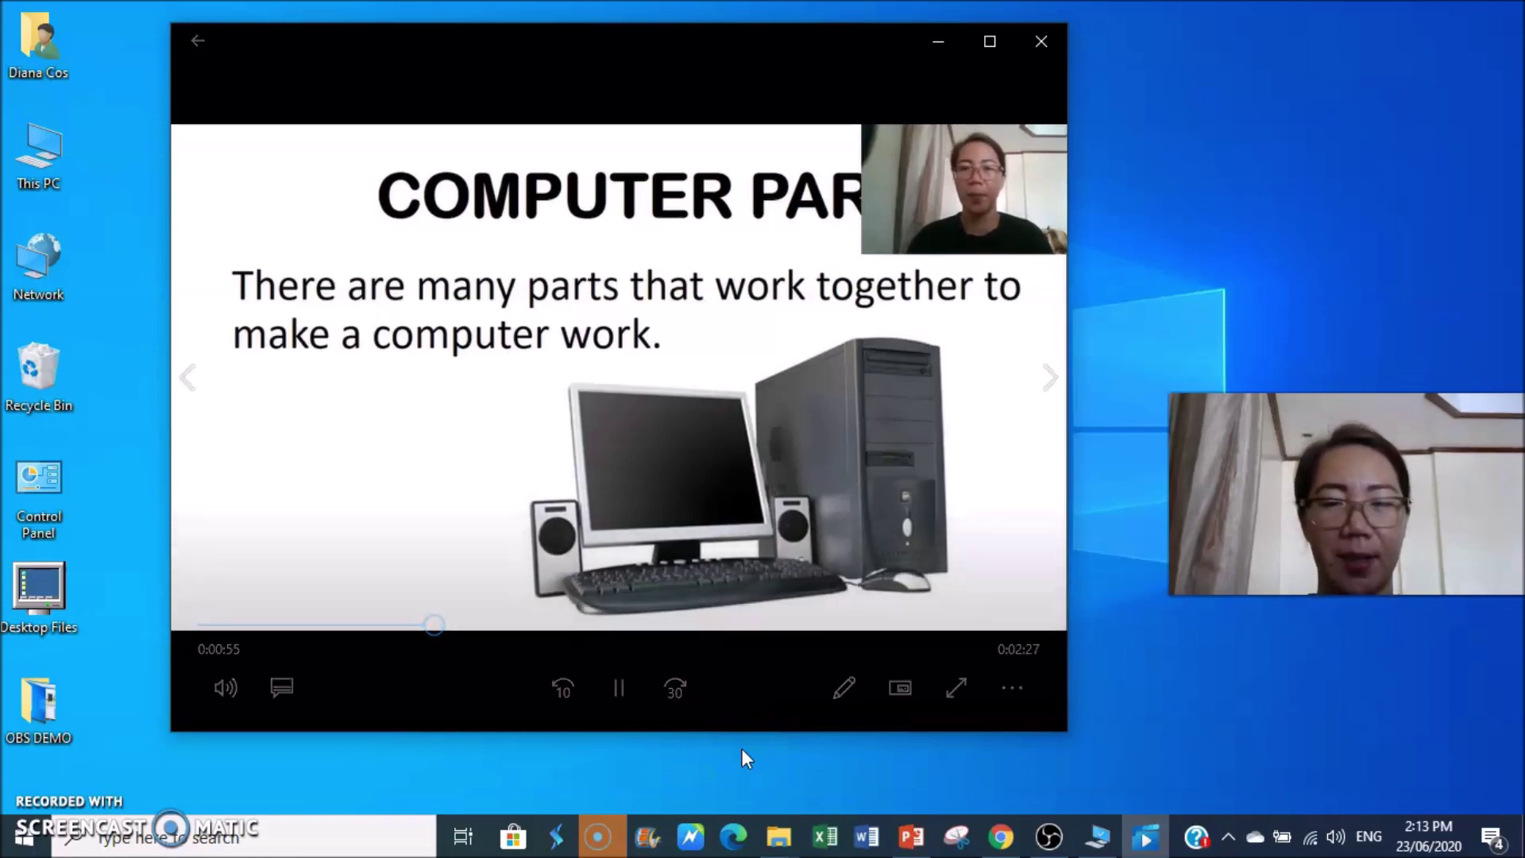
{"action": "left_click", "coordinate": [799, 671]}
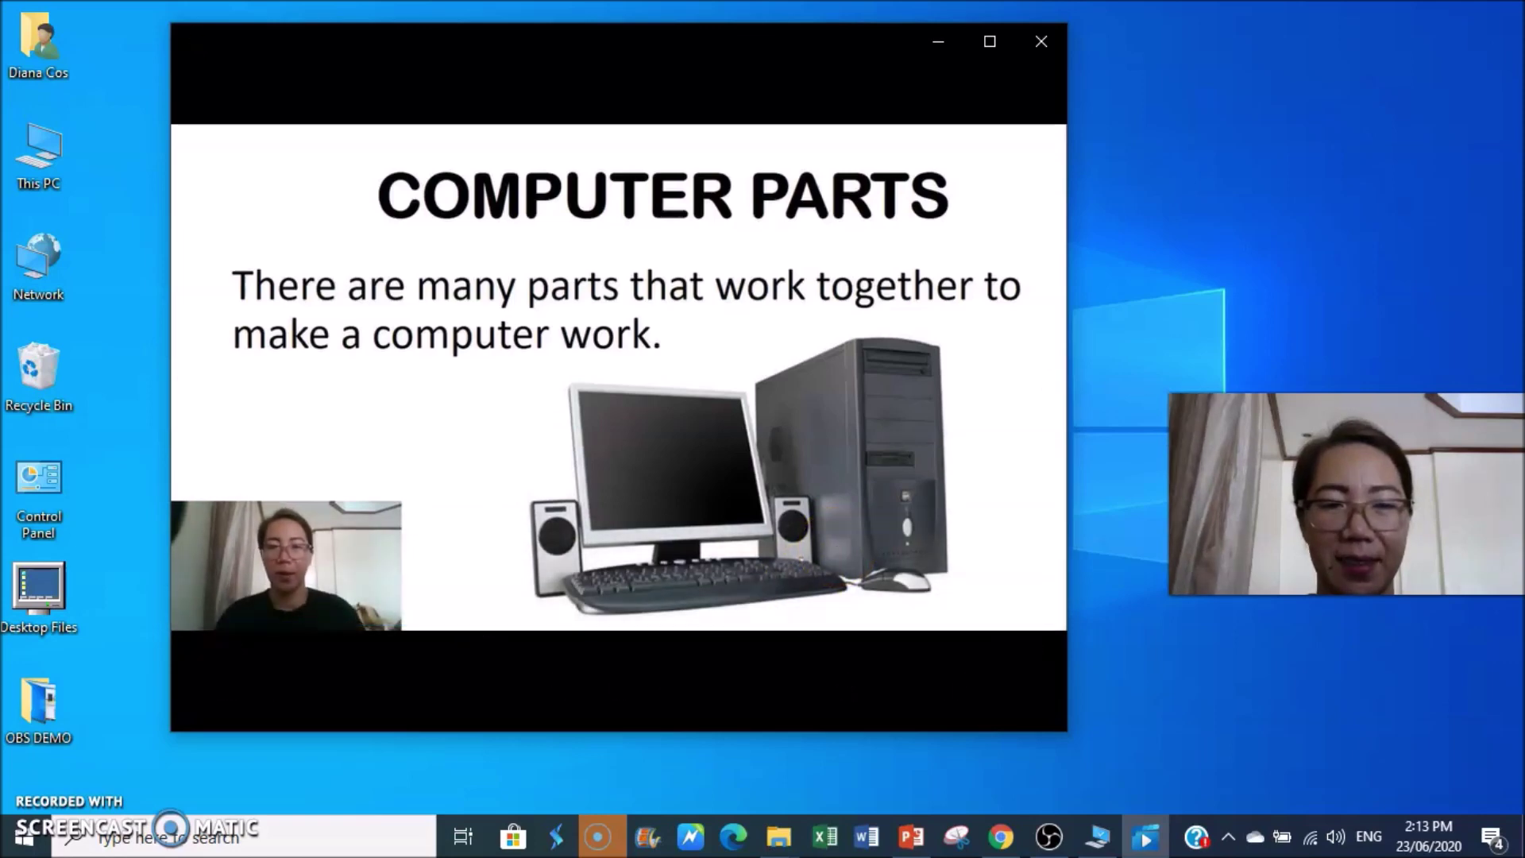
{"action": "left_click", "coordinate": [816, 556]}
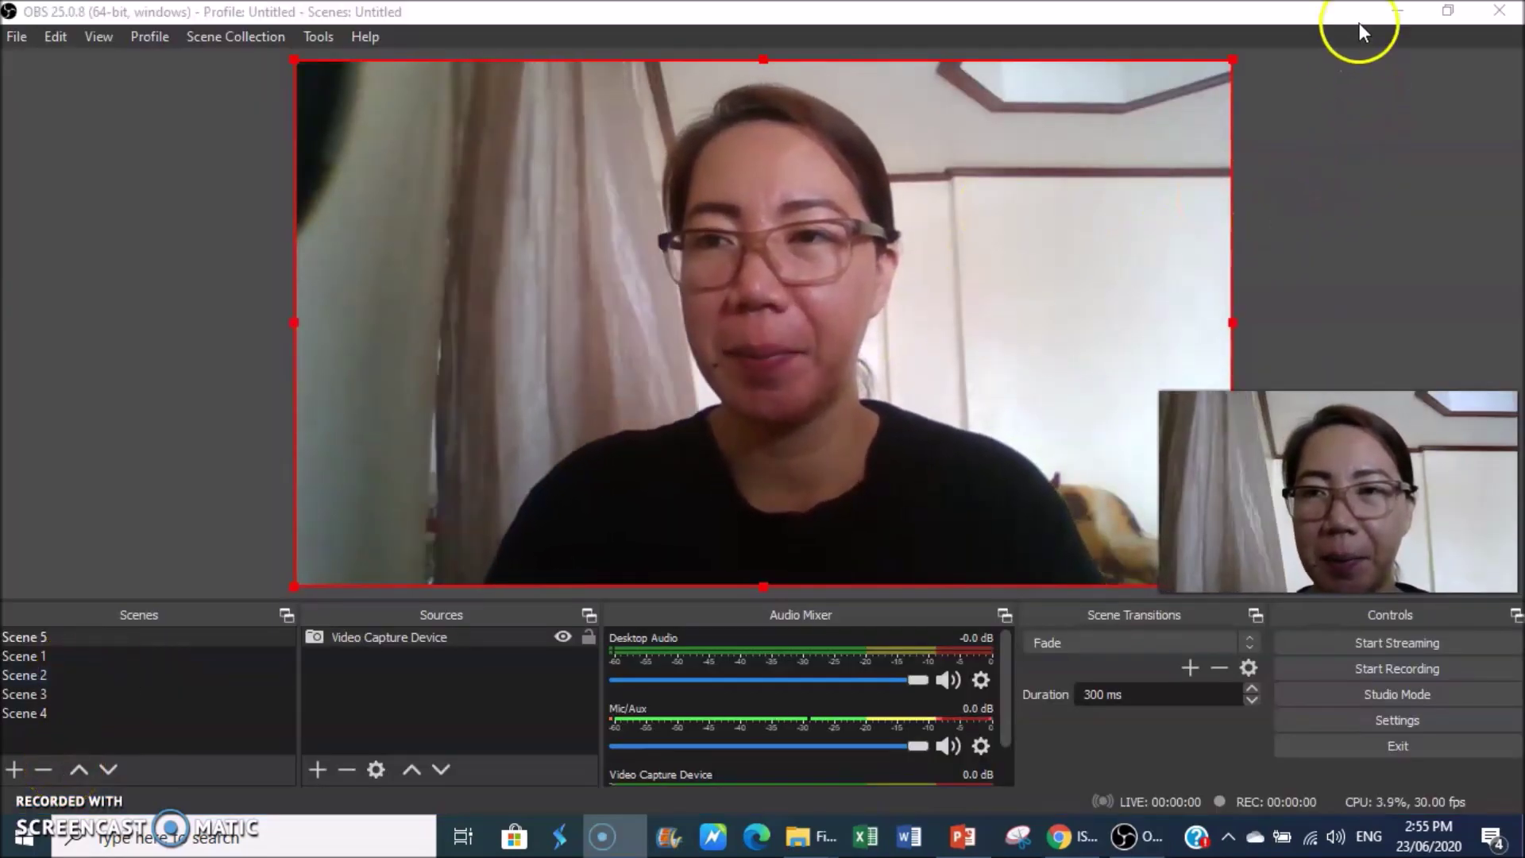
{"action": "left_click", "coordinate": [1397, 11]}
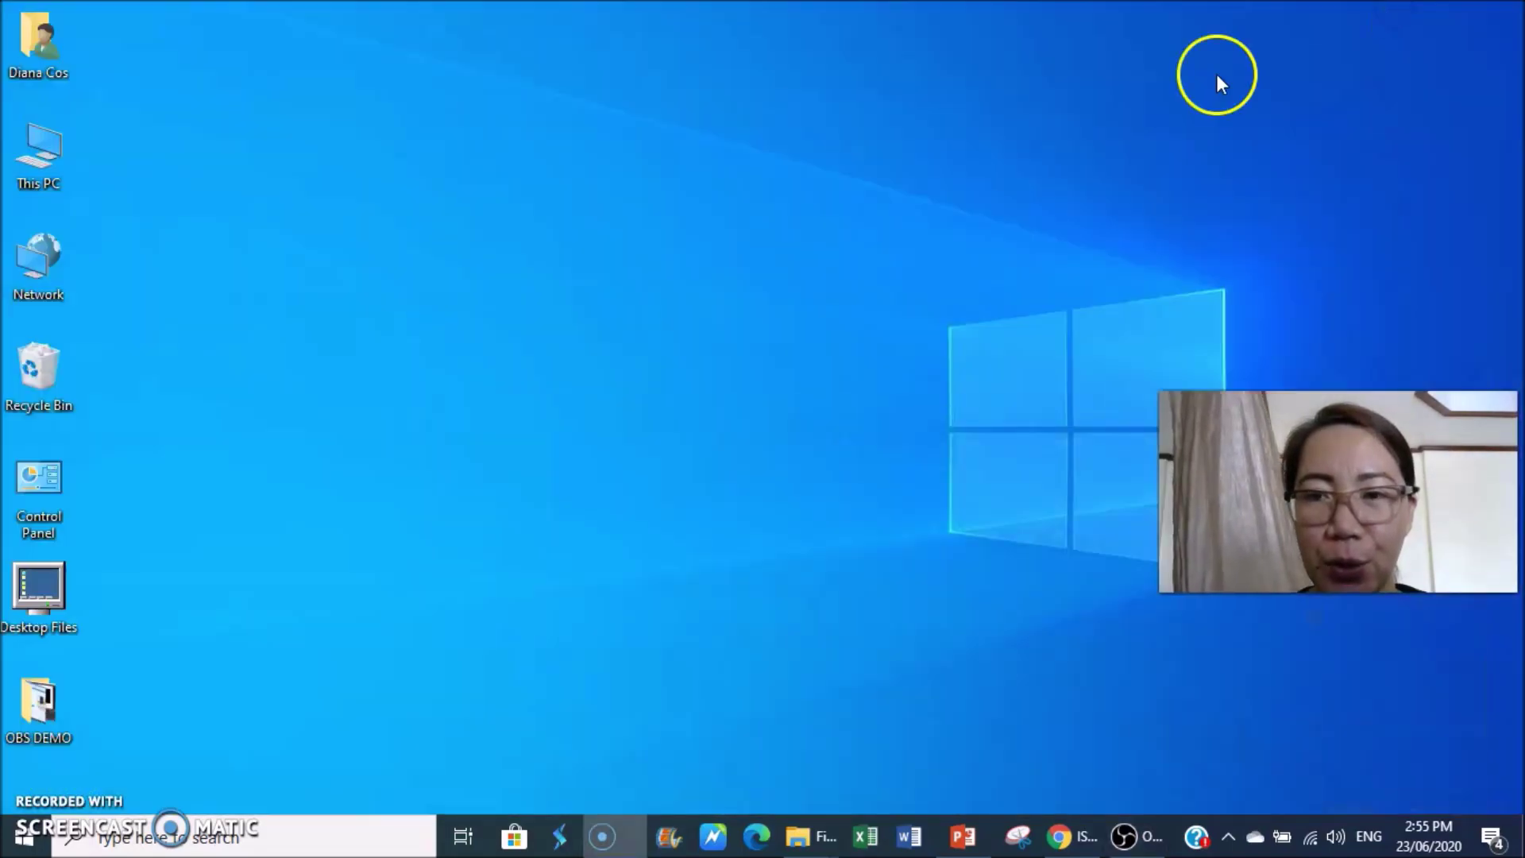
{"action": "double_click", "coordinate": [37, 170]}
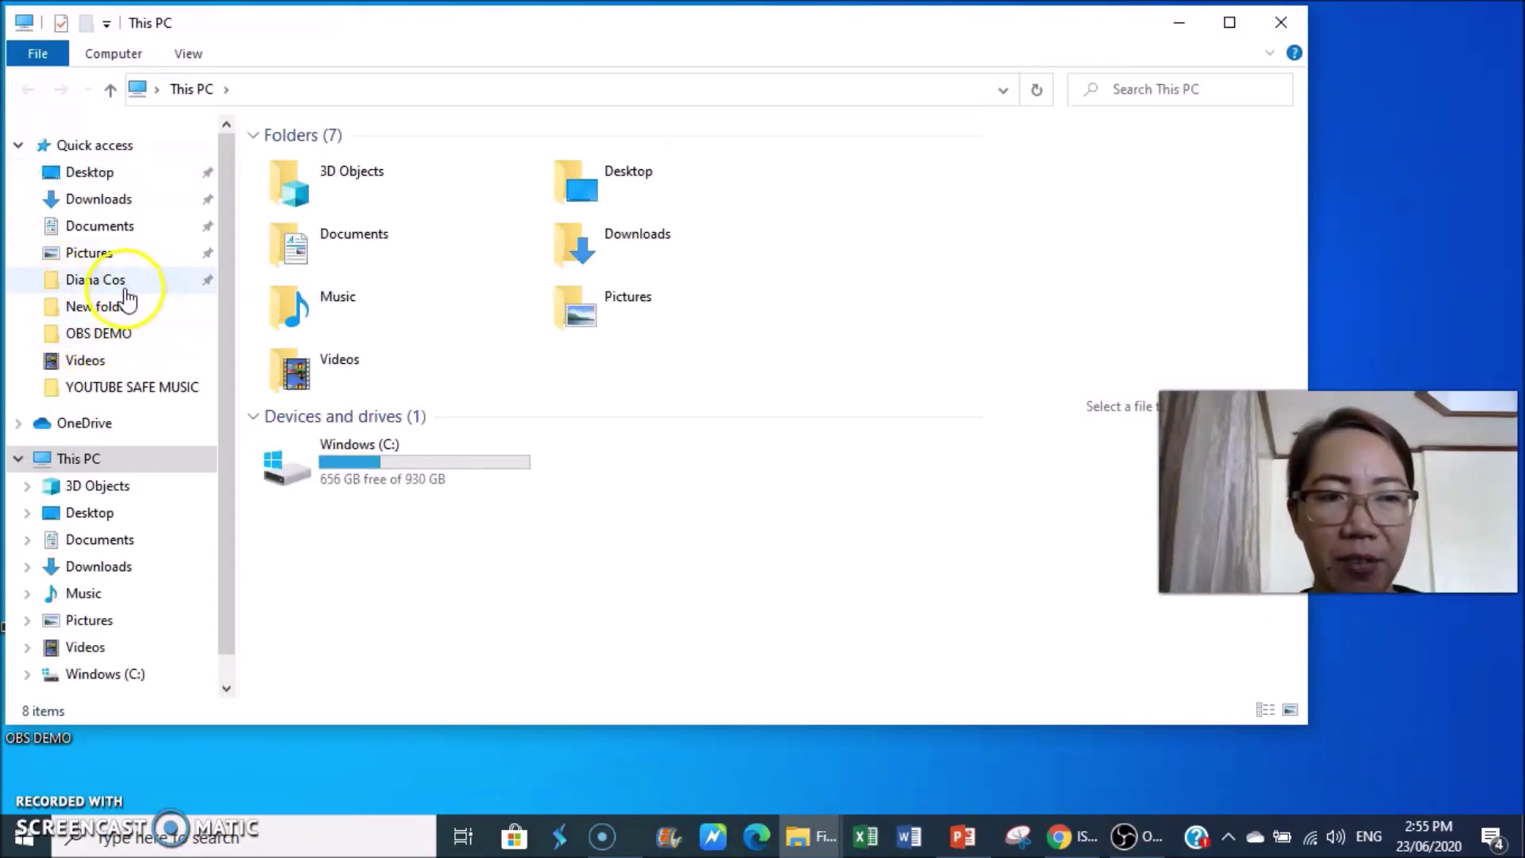
{"action": "left_click", "coordinate": [92, 650]}
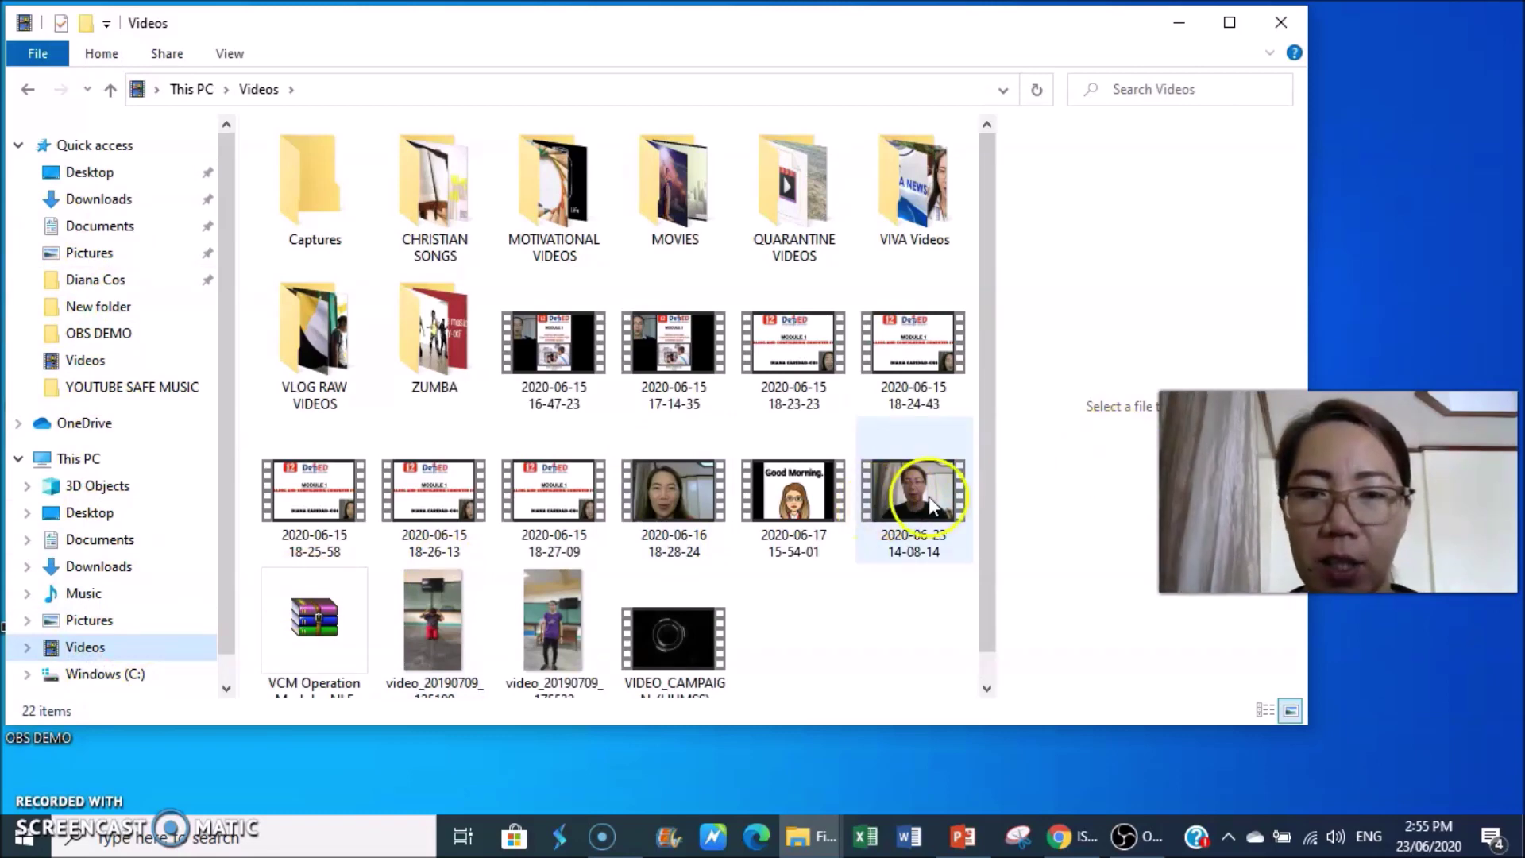
{"action": "left_click", "coordinate": [928, 497]}
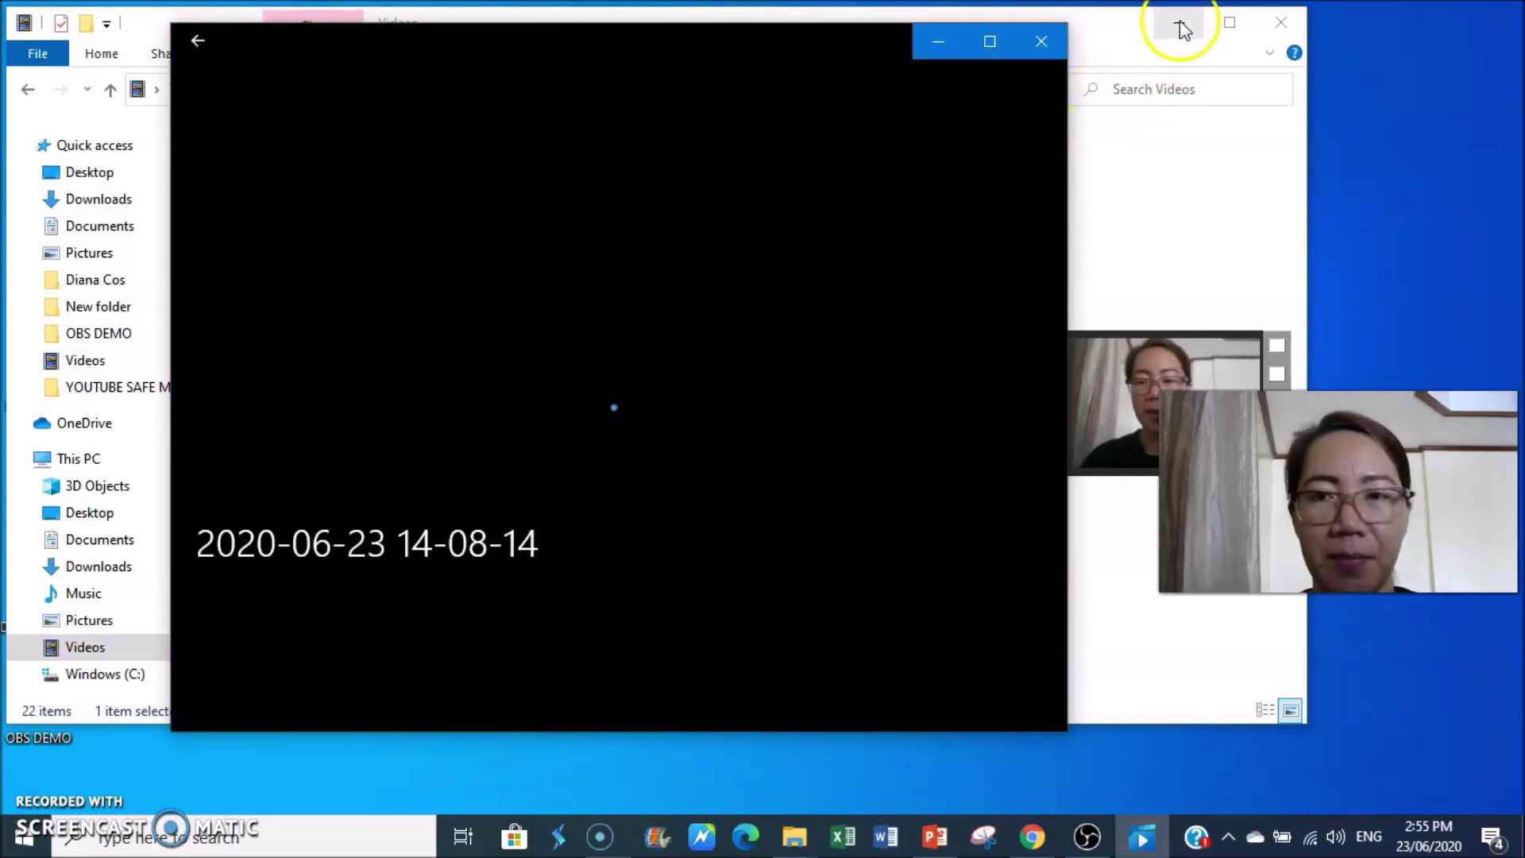
{"action": "left_click", "coordinate": [1182, 28]}
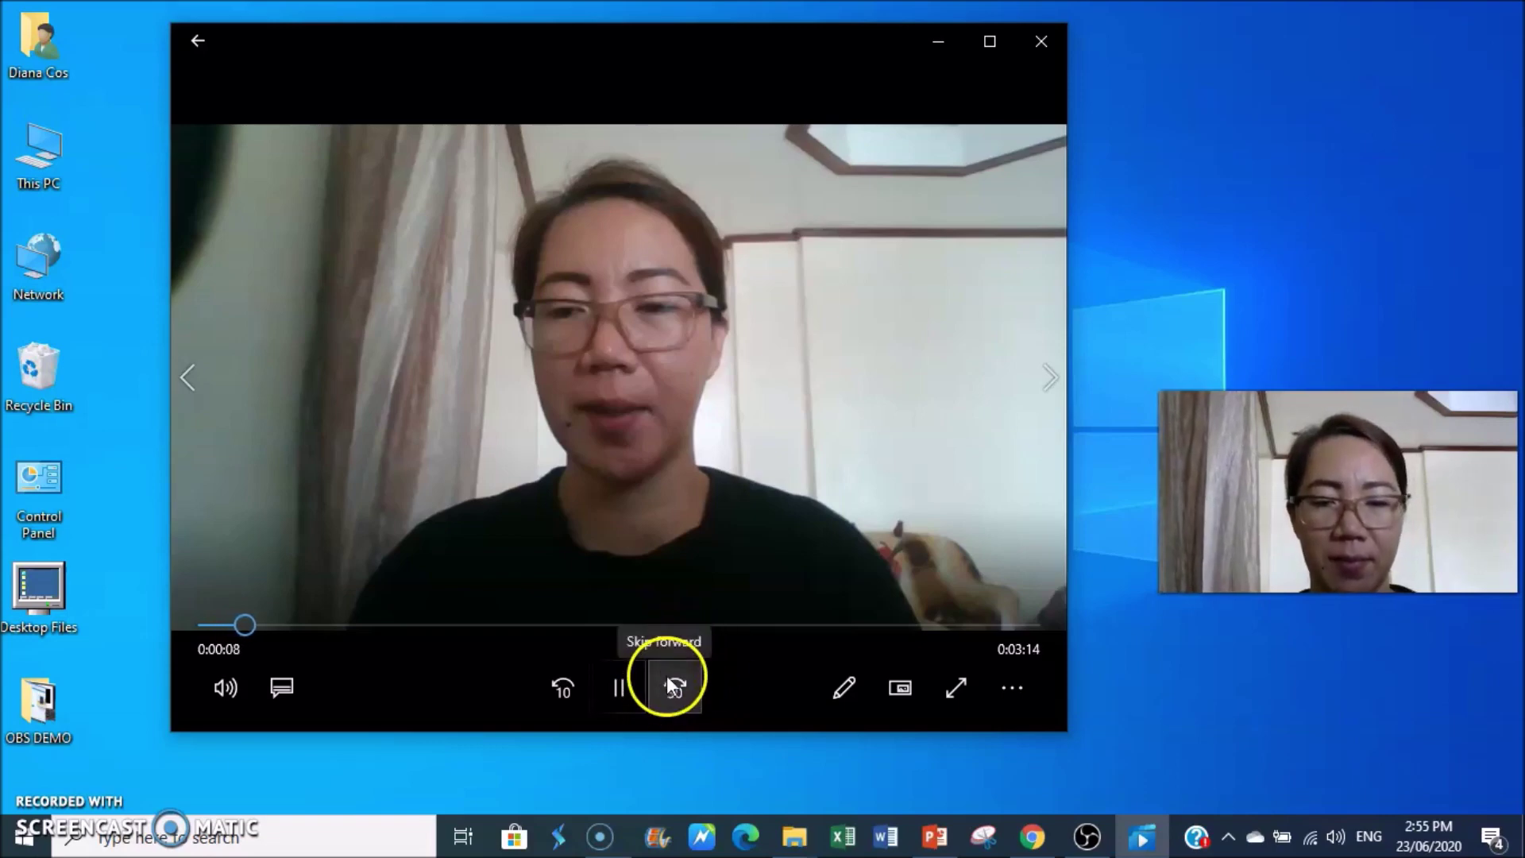
{"action": "key", "text": "XF86AudioMute"}
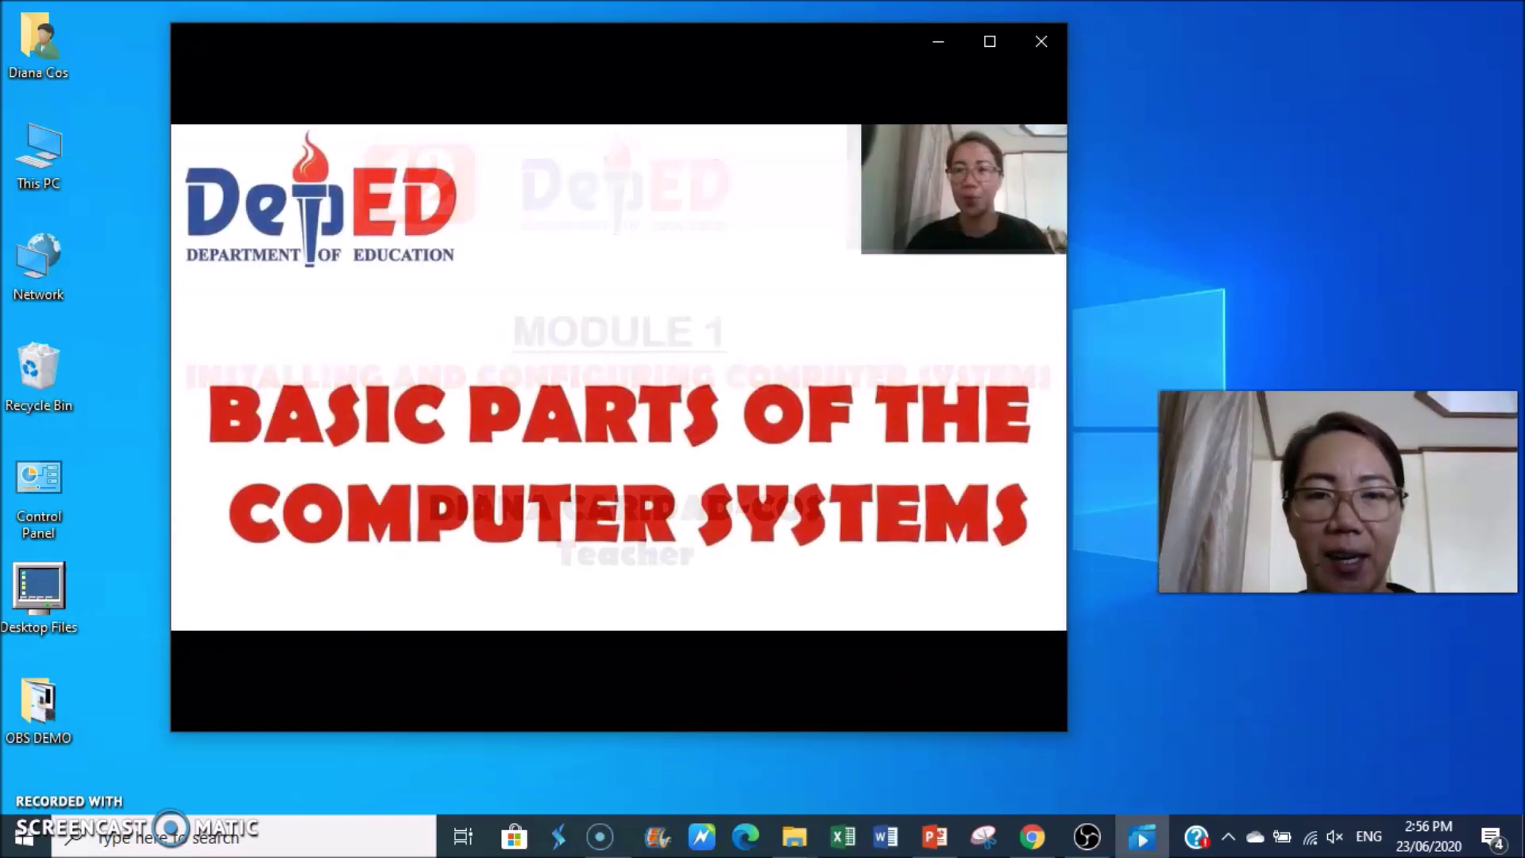
{"action": "mouse_move", "coordinate": [888, 169]}
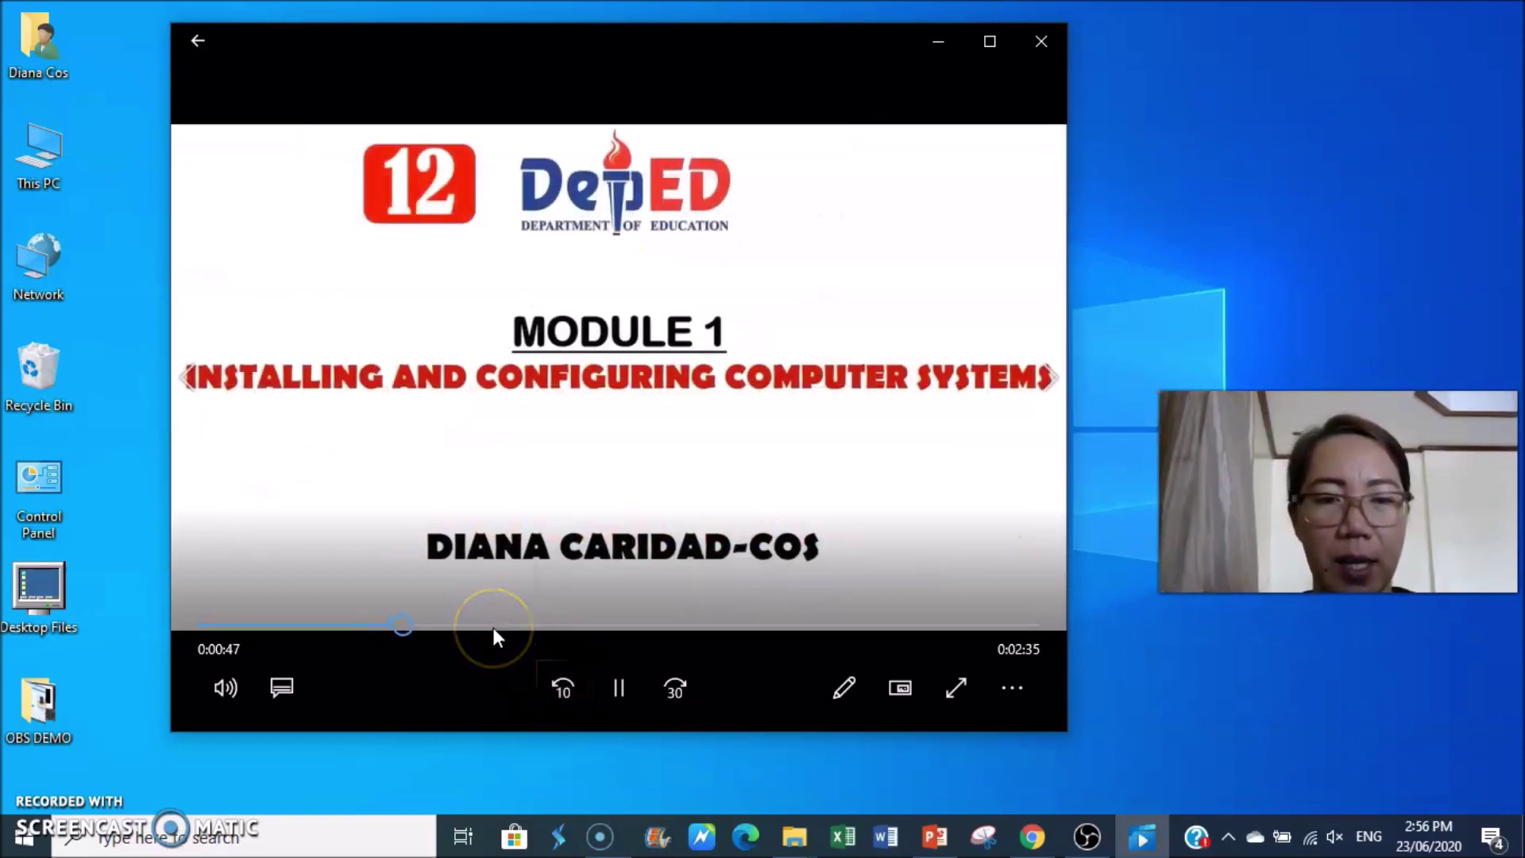
Step: Skip forward through the recording's Computer Parts, Hardware and device picture slides to review how each scene looks with the webcam inset
{"action": "left_click", "coordinate": [492, 628]}
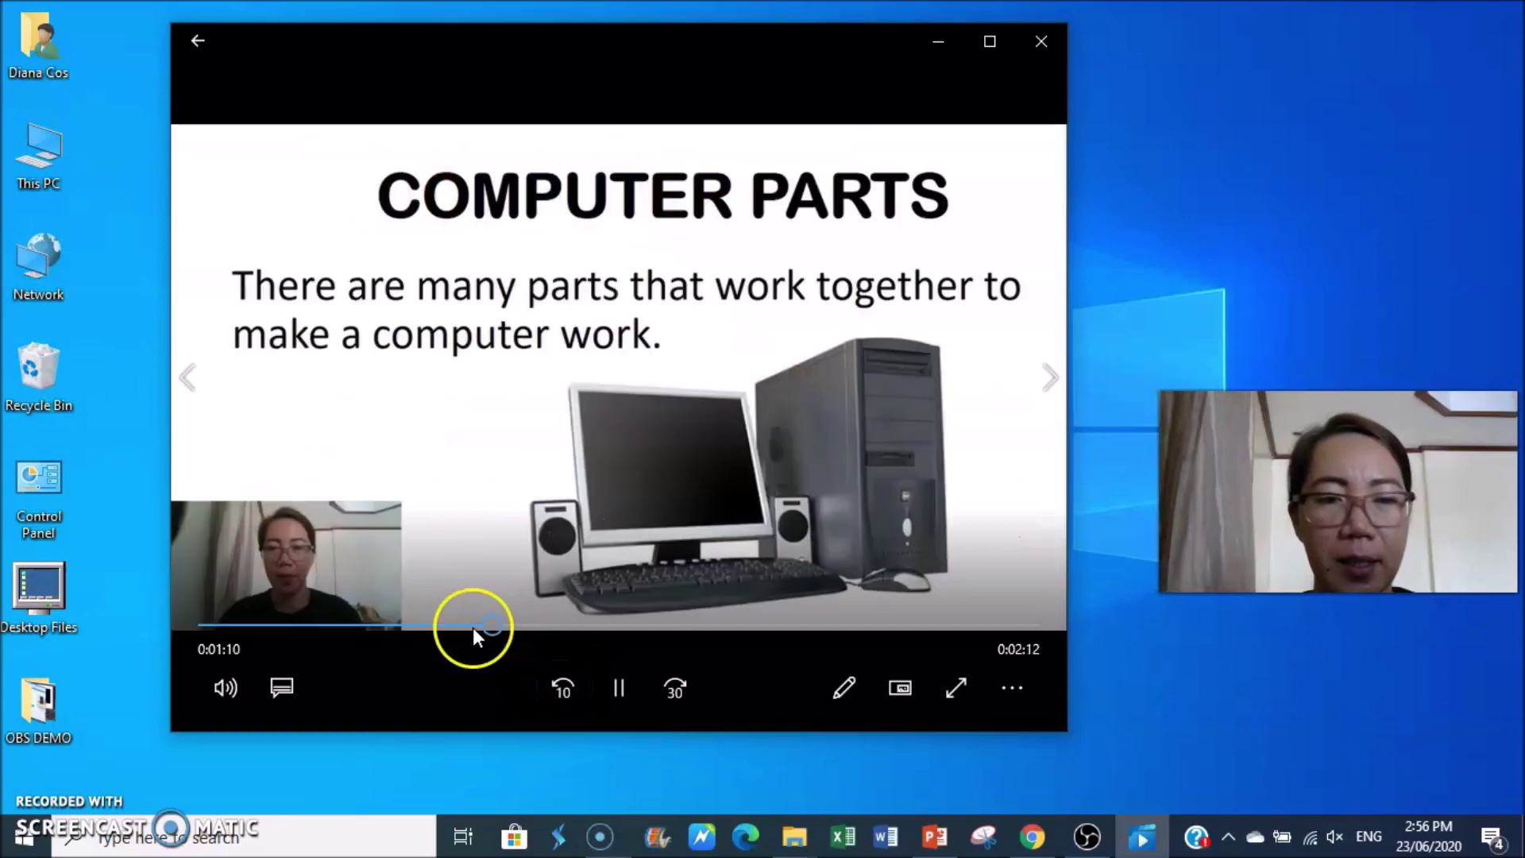
{"action": "left_click", "coordinate": [572, 624]}
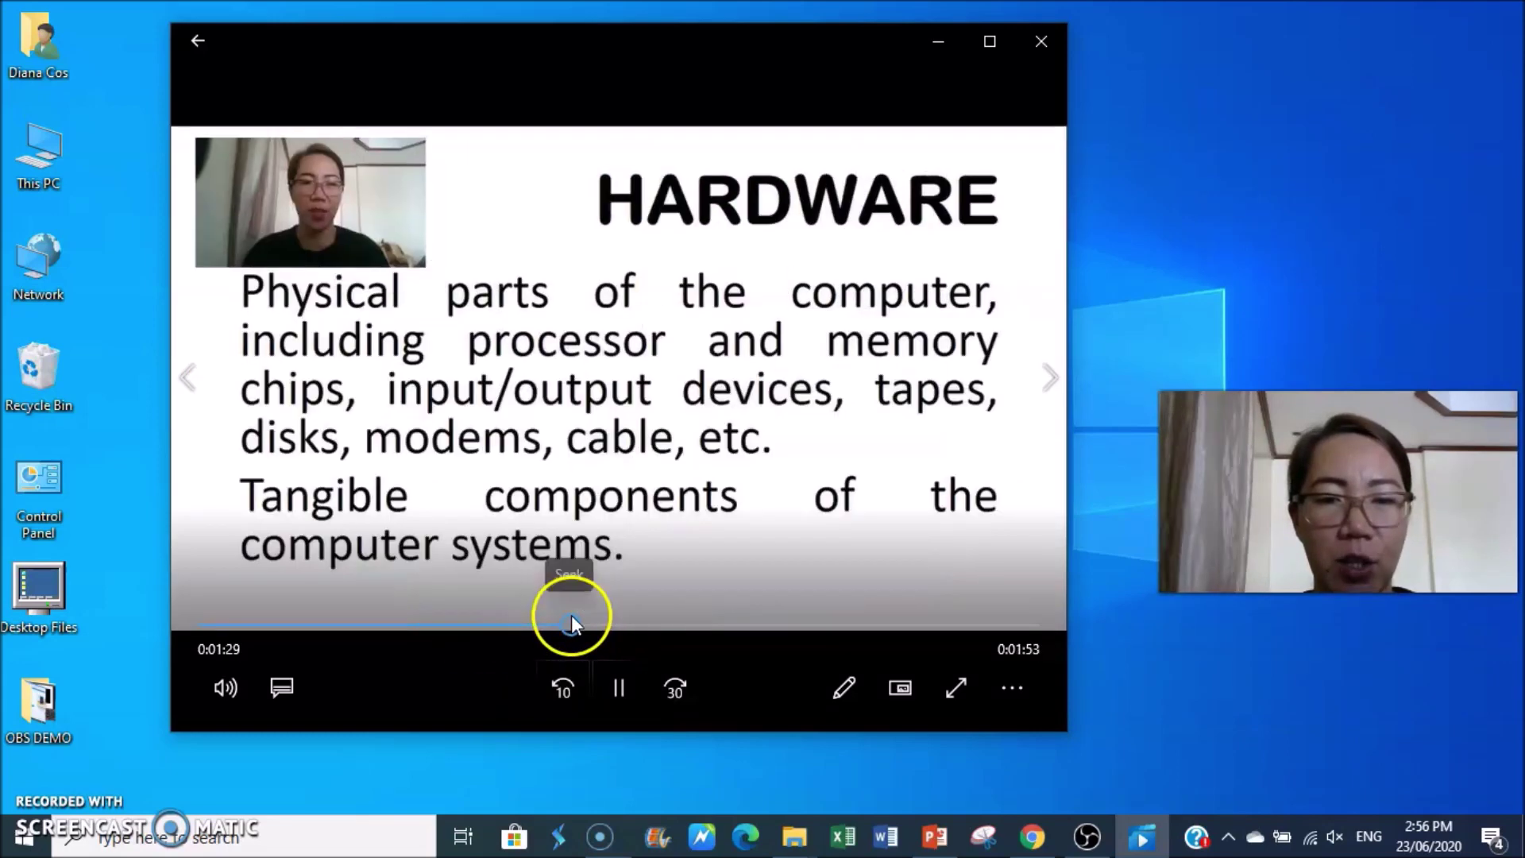
{"action": "left_click", "coordinate": [619, 624]}
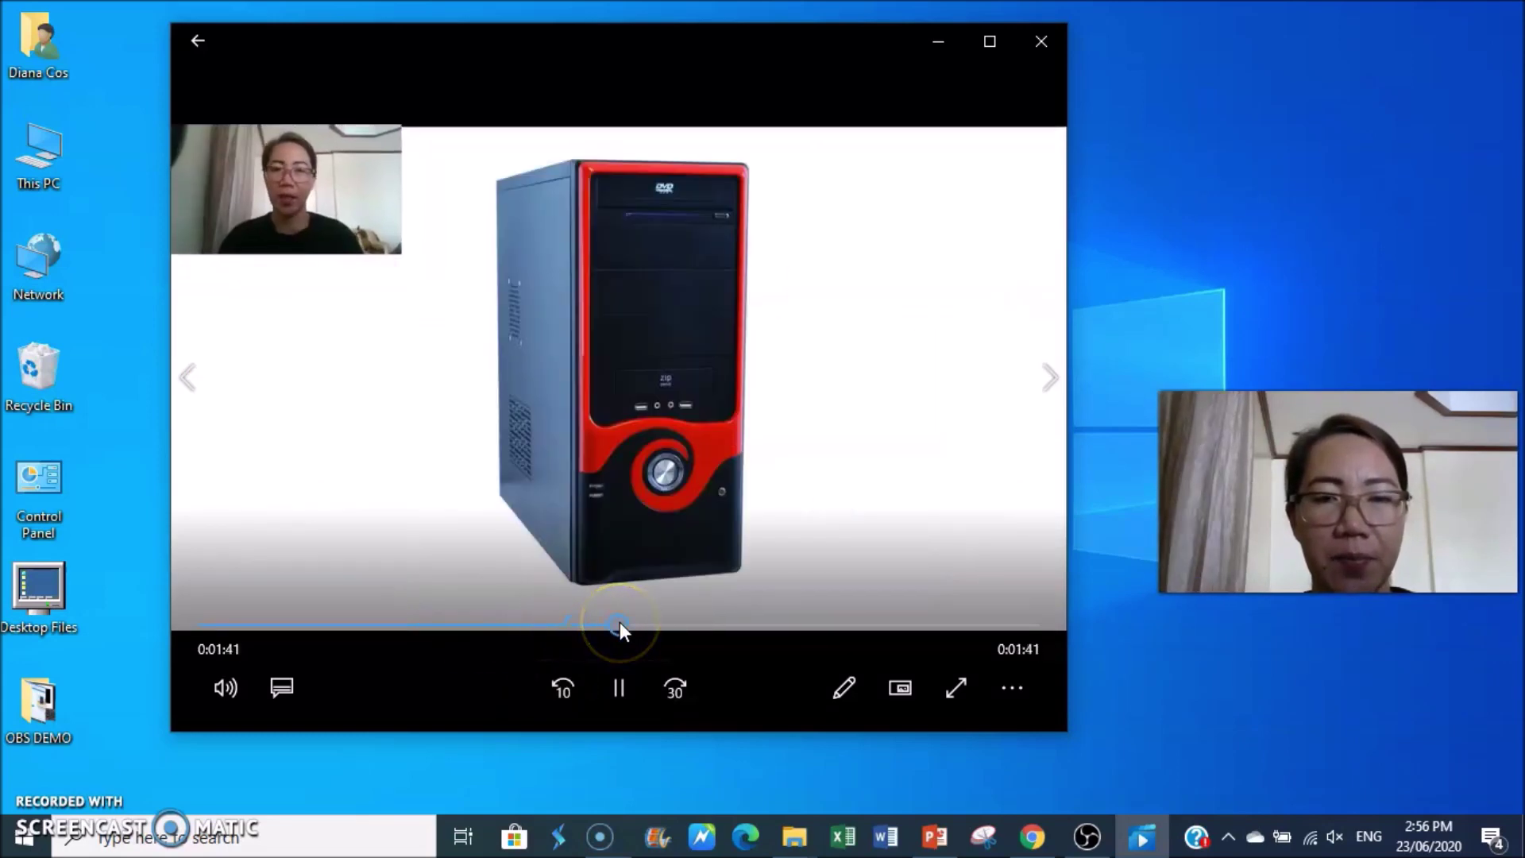
{"action": "left_click", "coordinate": [664, 625]}
{"action": "left_click", "coordinate": [708, 624]}
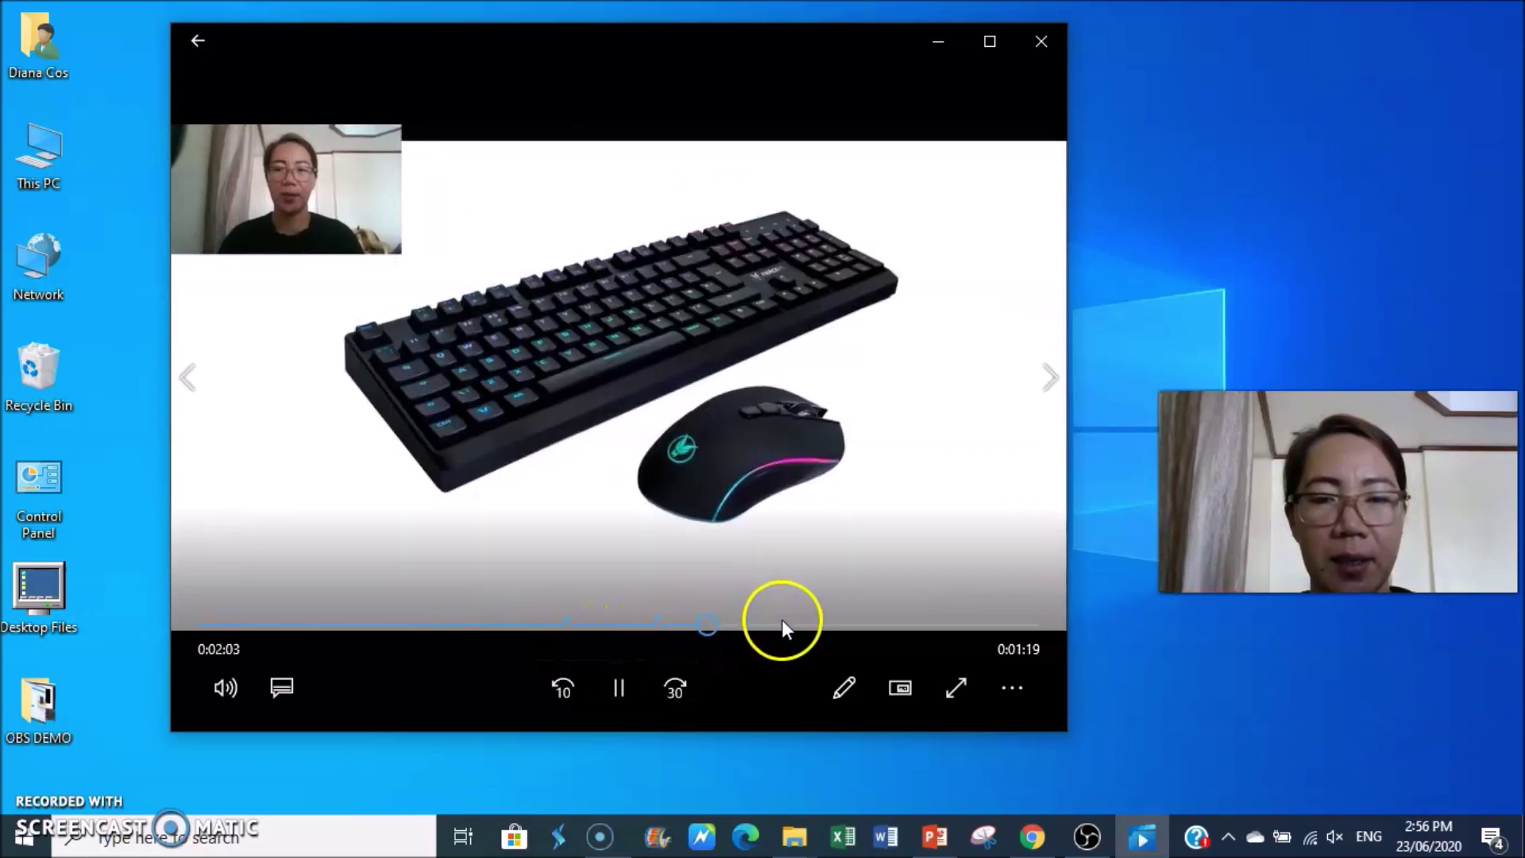
{"action": "left_click", "coordinate": [799, 624]}
{"action": "left_click", "coordinate": [858, 625]}
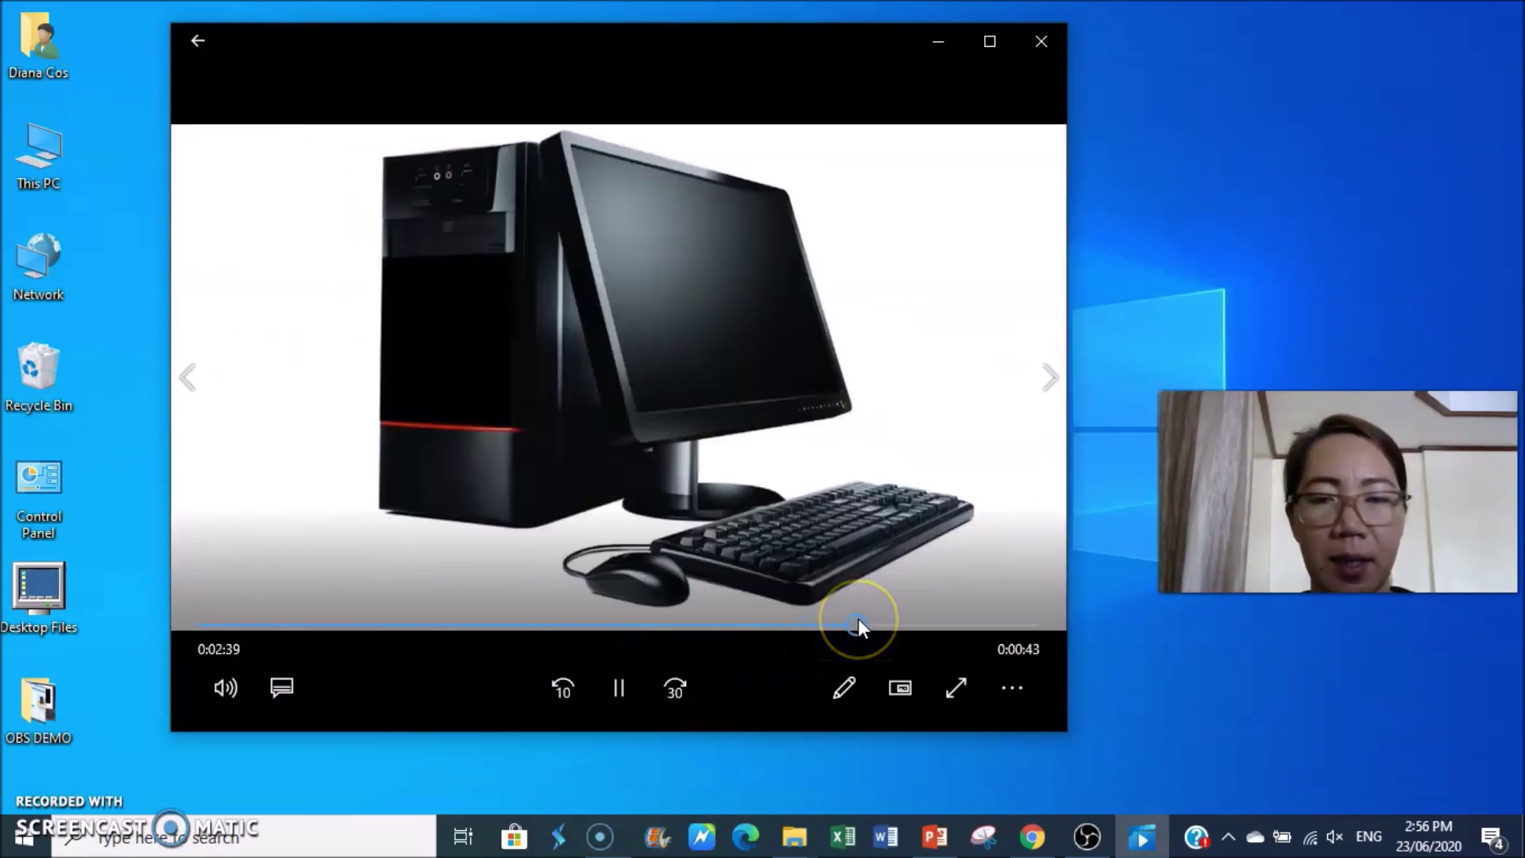
{"action": "left_click", "coordinate": [888, 626]}
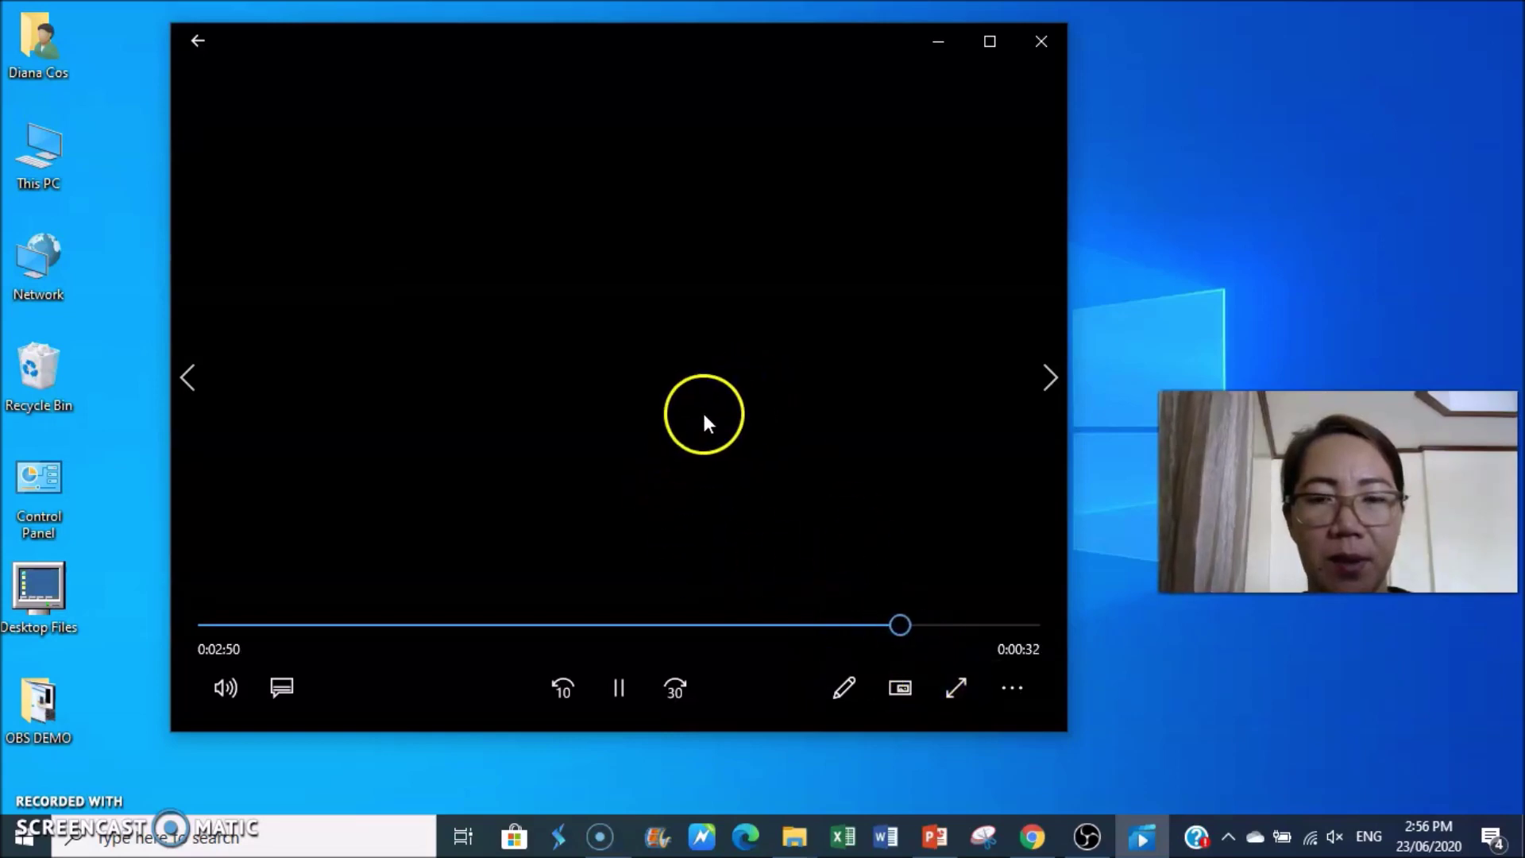
Step: Review the recording from the computer assembly title slide through the closing YouTube page scene, and close the video player
{"action": "left_click", "coordinate": [786, 627]}
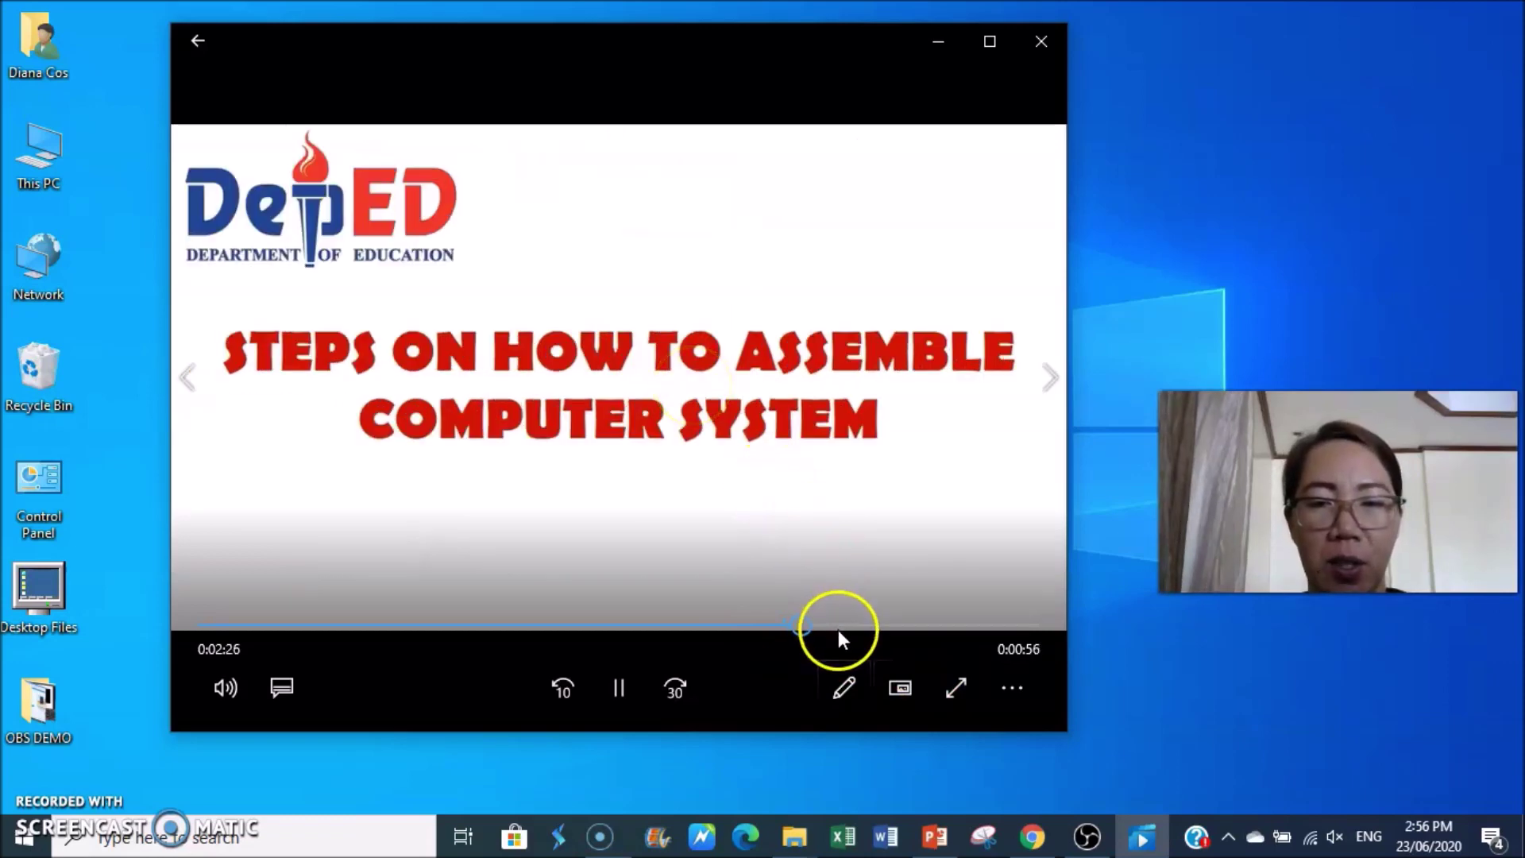
{"action": "left_click_drag", "start_coordinate": [845, 625], "coordinate": [936, 622]}
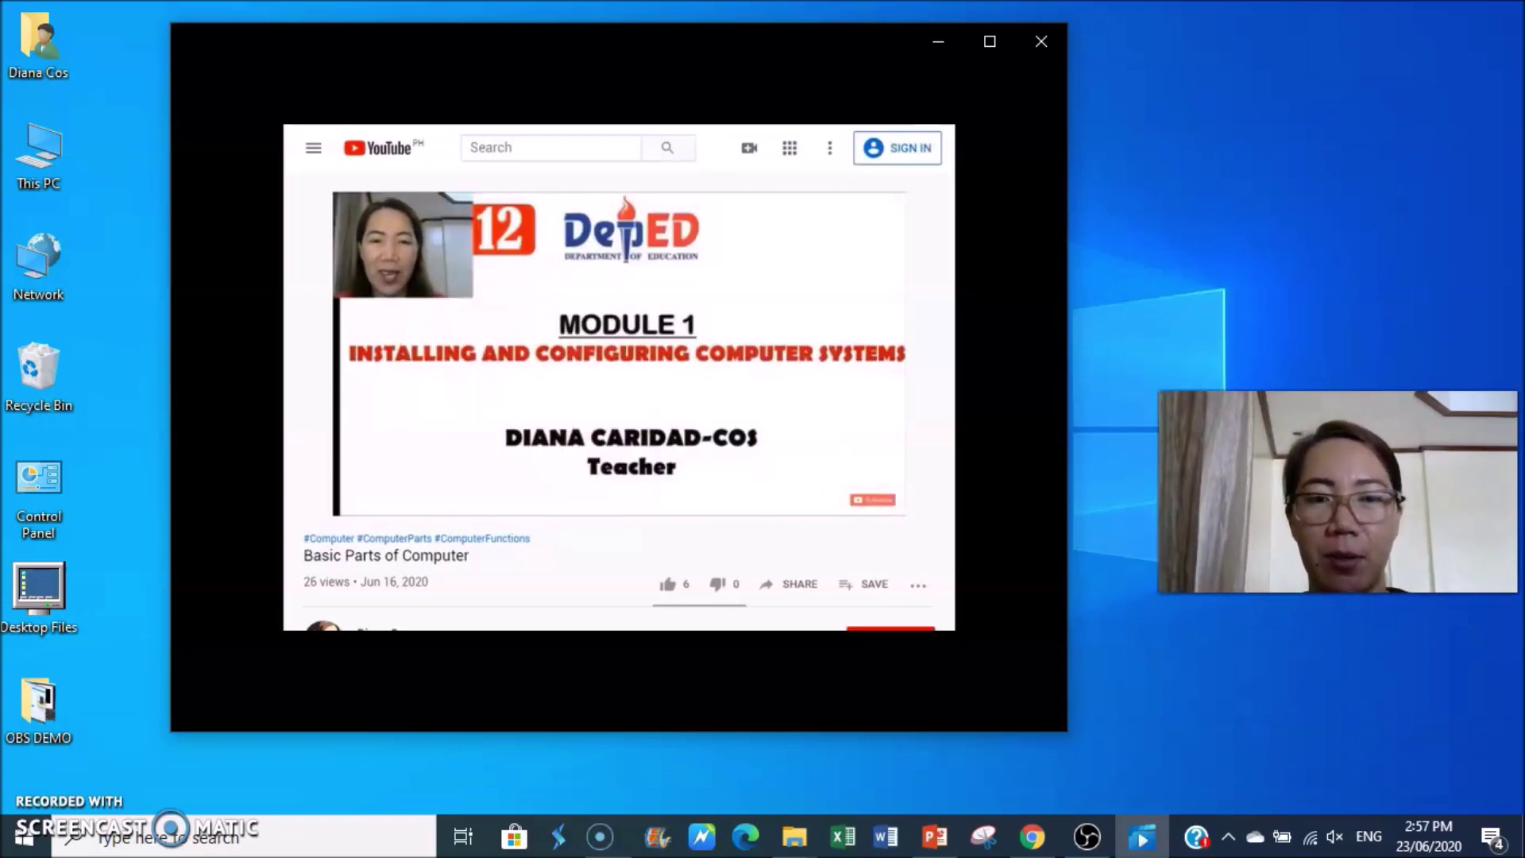
{"action": "mouse_move", "coordinate": [296, 213]}
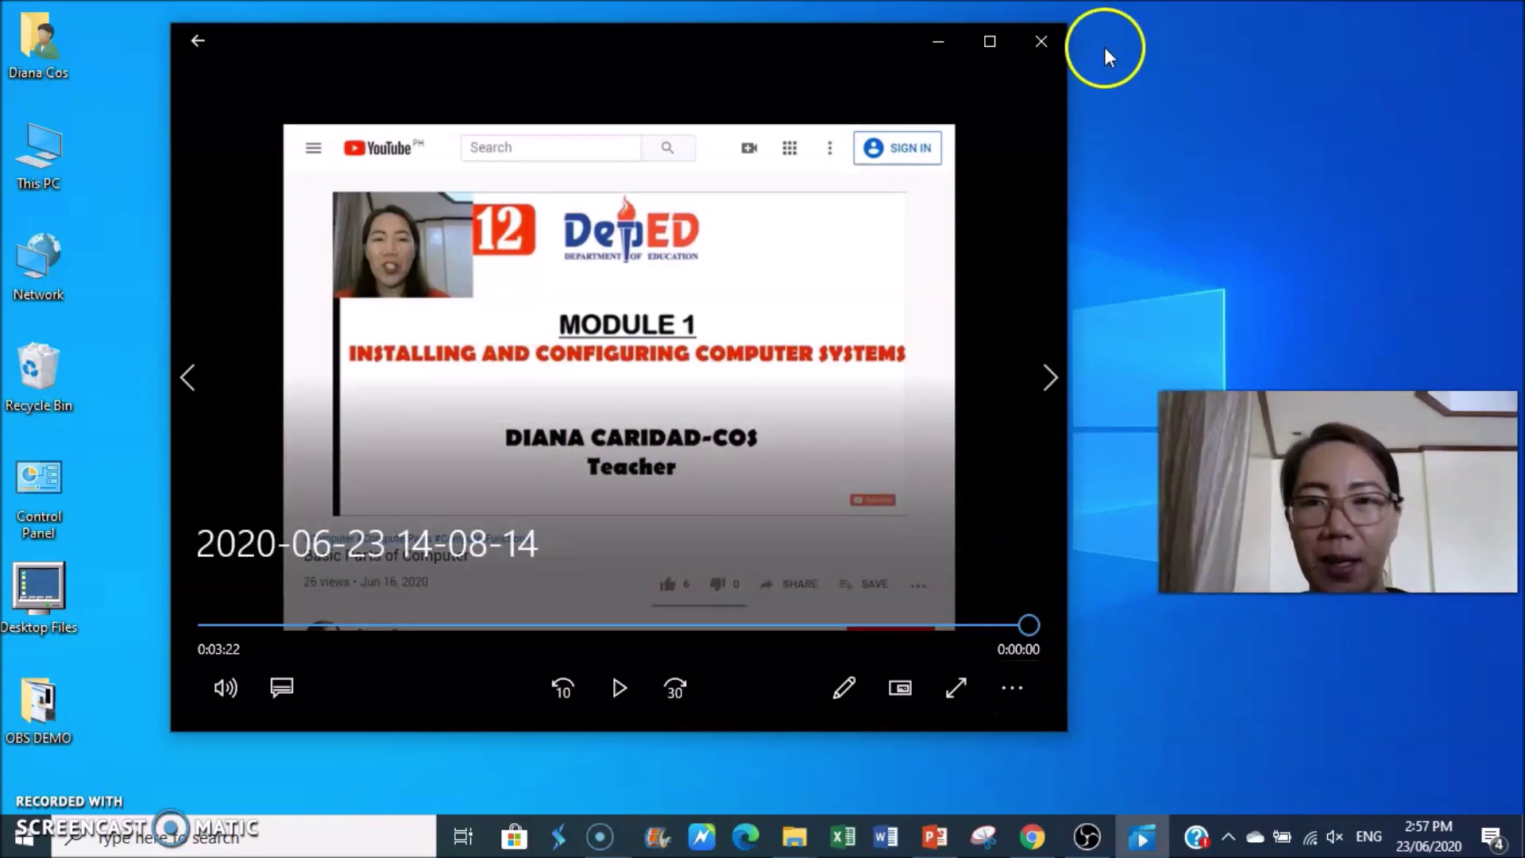
{"action": "left_click", "coordinate": [1052, 46]}
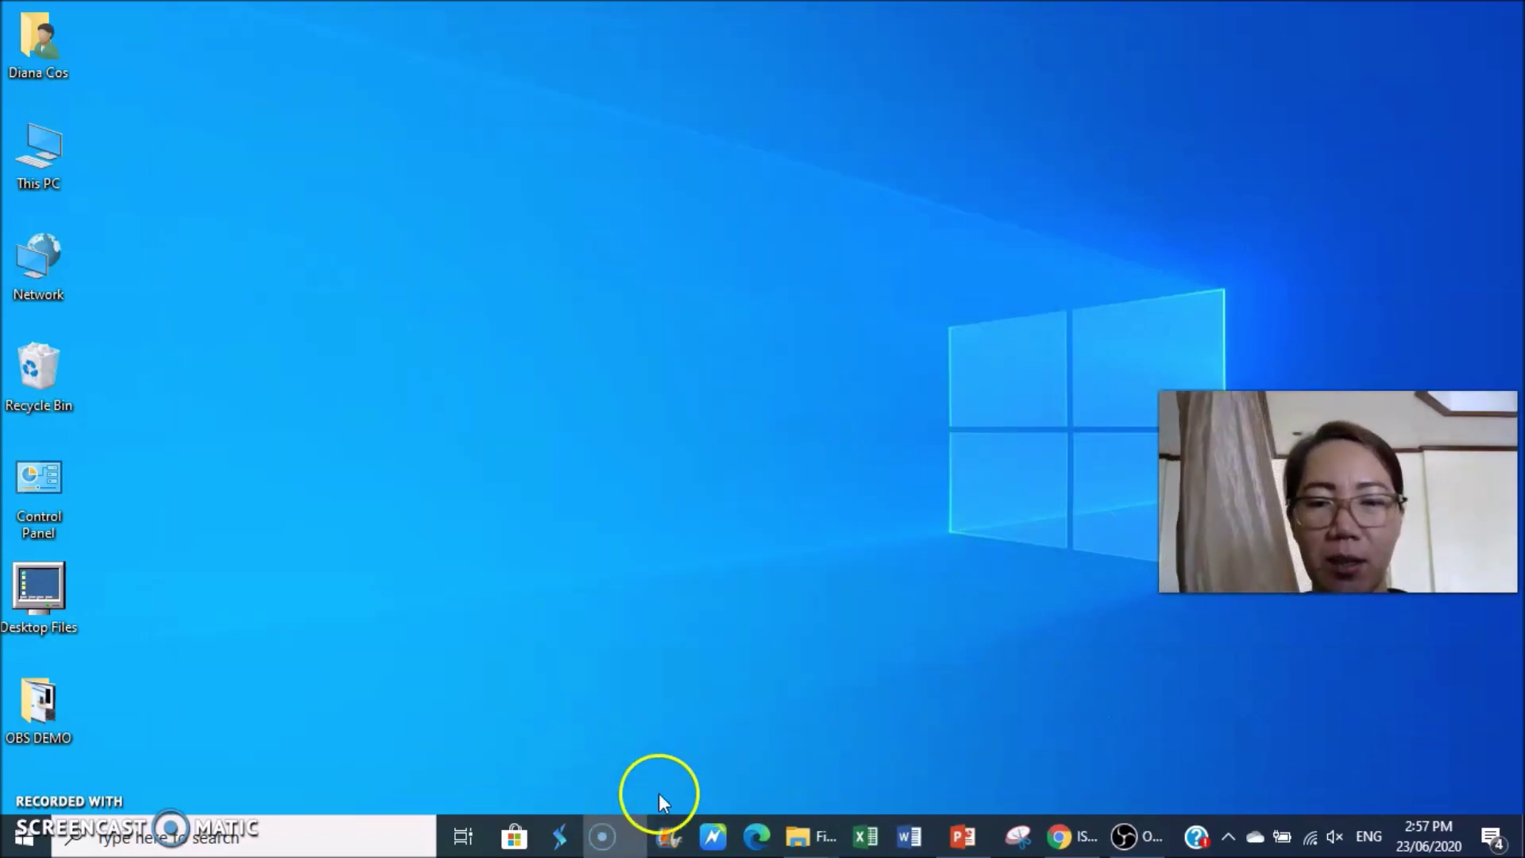
{"action": "mouse_move", "coordinate": [612, 823]}
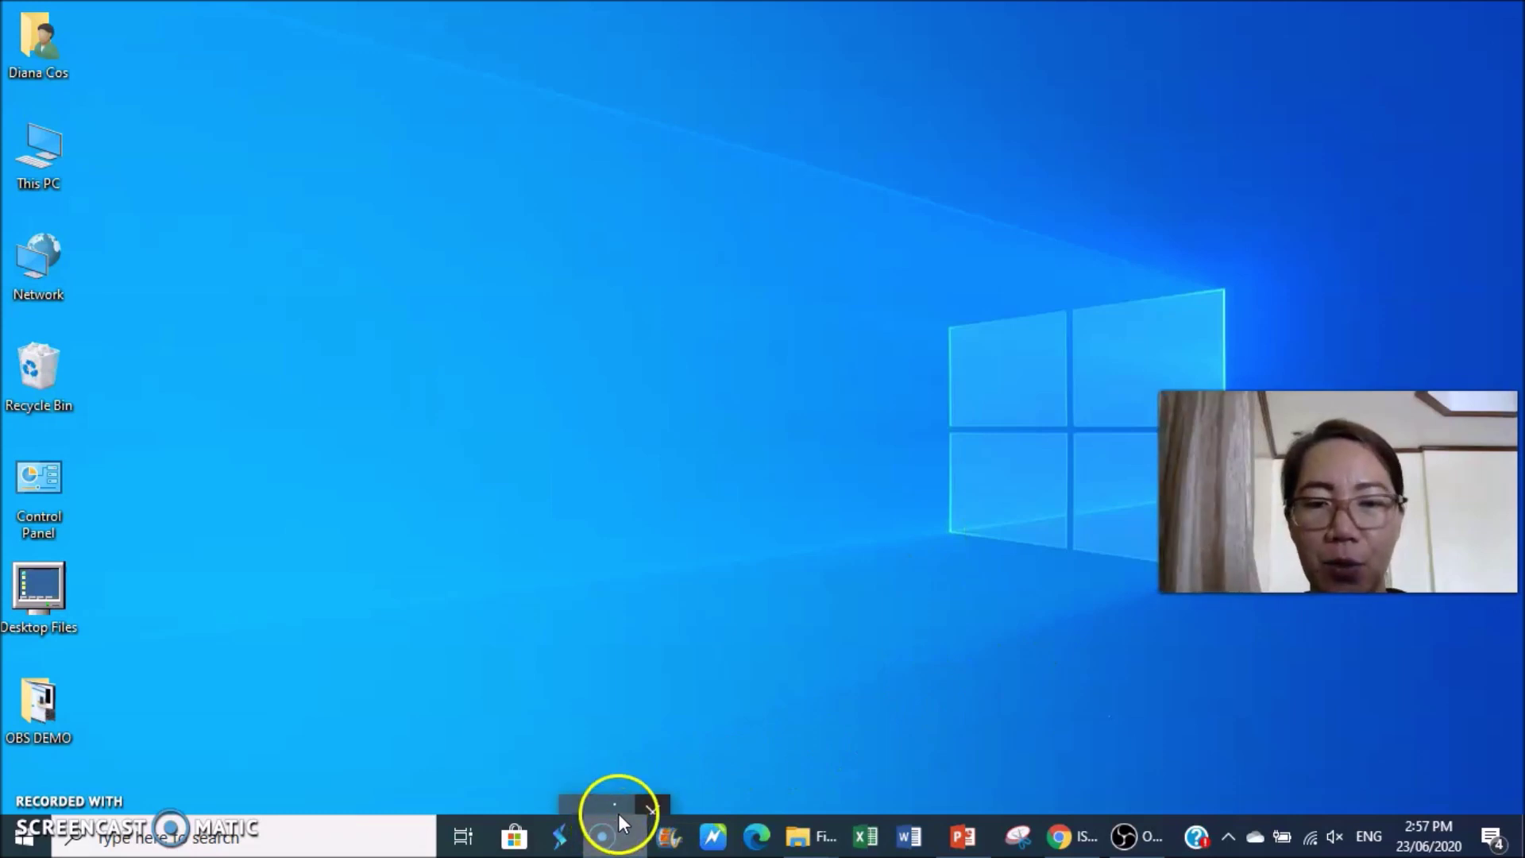
{"action": "left_click", "coordinate": [611, 807]}
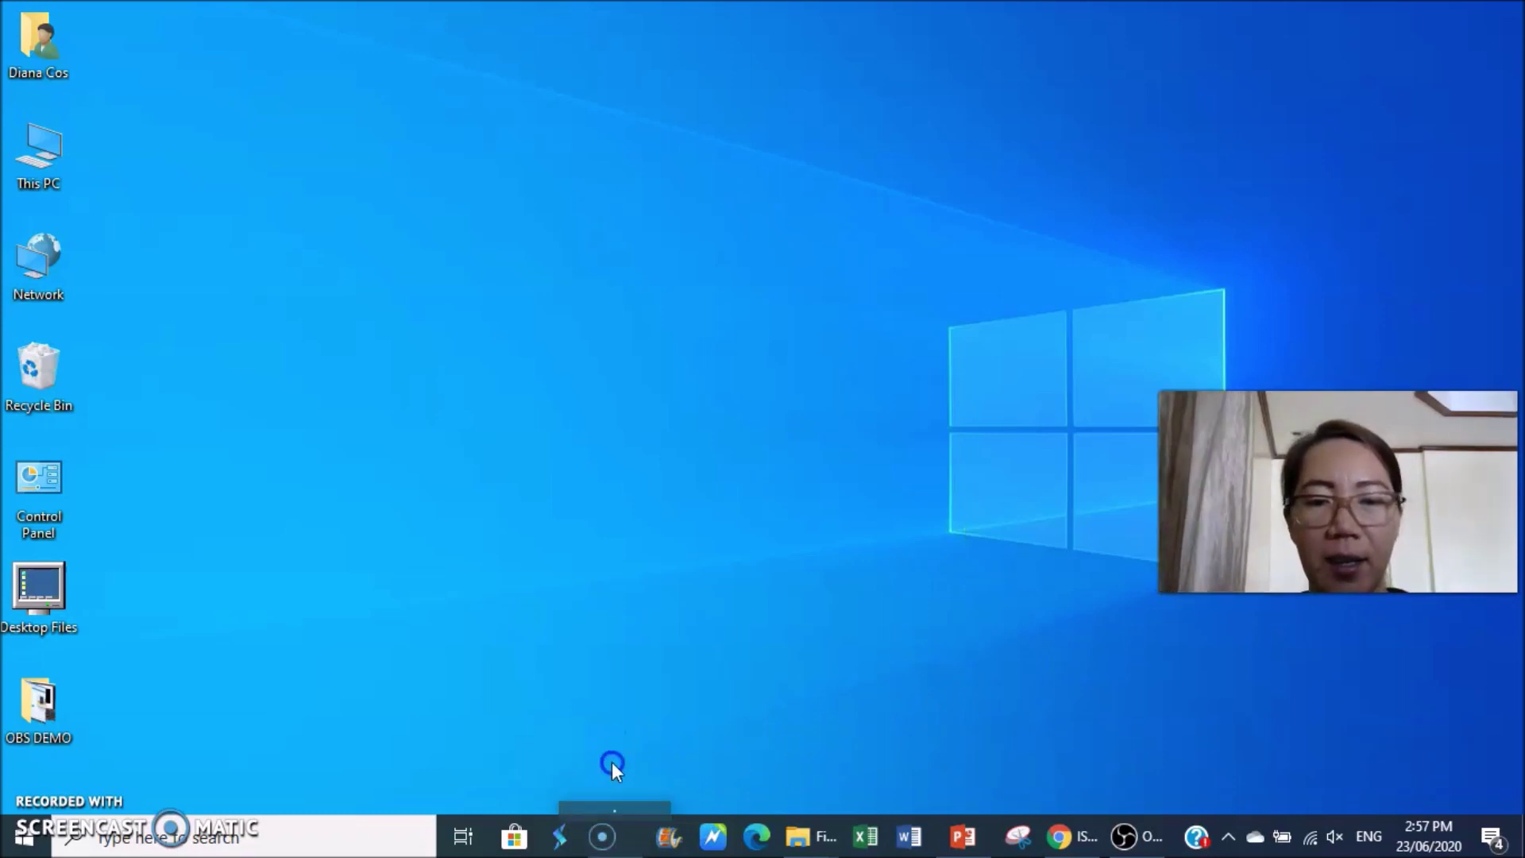
{"action": "left_click", "coordinate": [618, 840]}
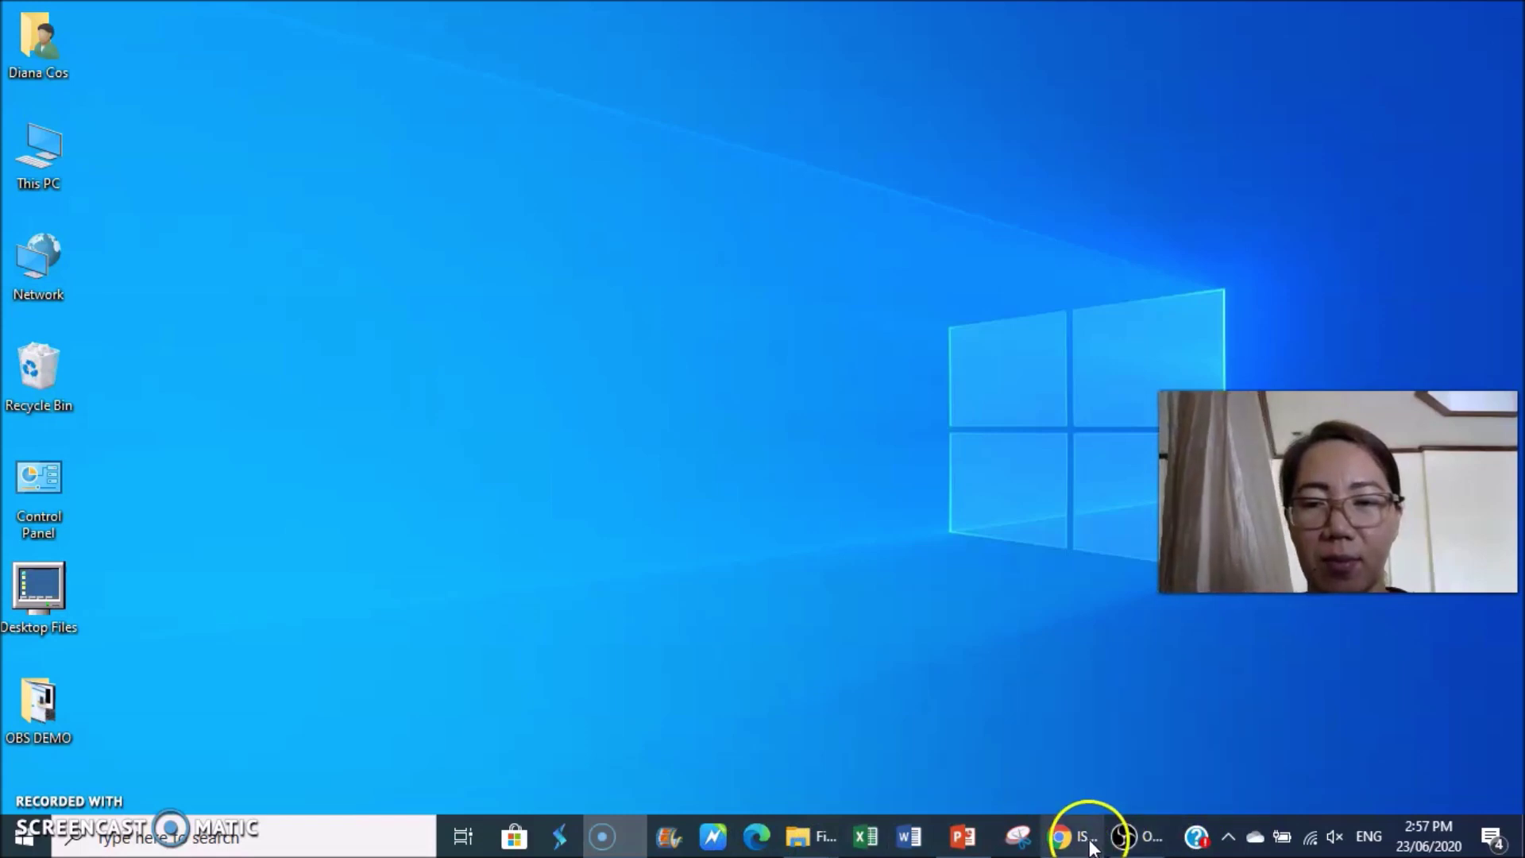
Step: Return to OBS Studio with Scene 5 showing the webcam, and close the program
{"action": "mouse_move", "coordinate": [1127, 846]}
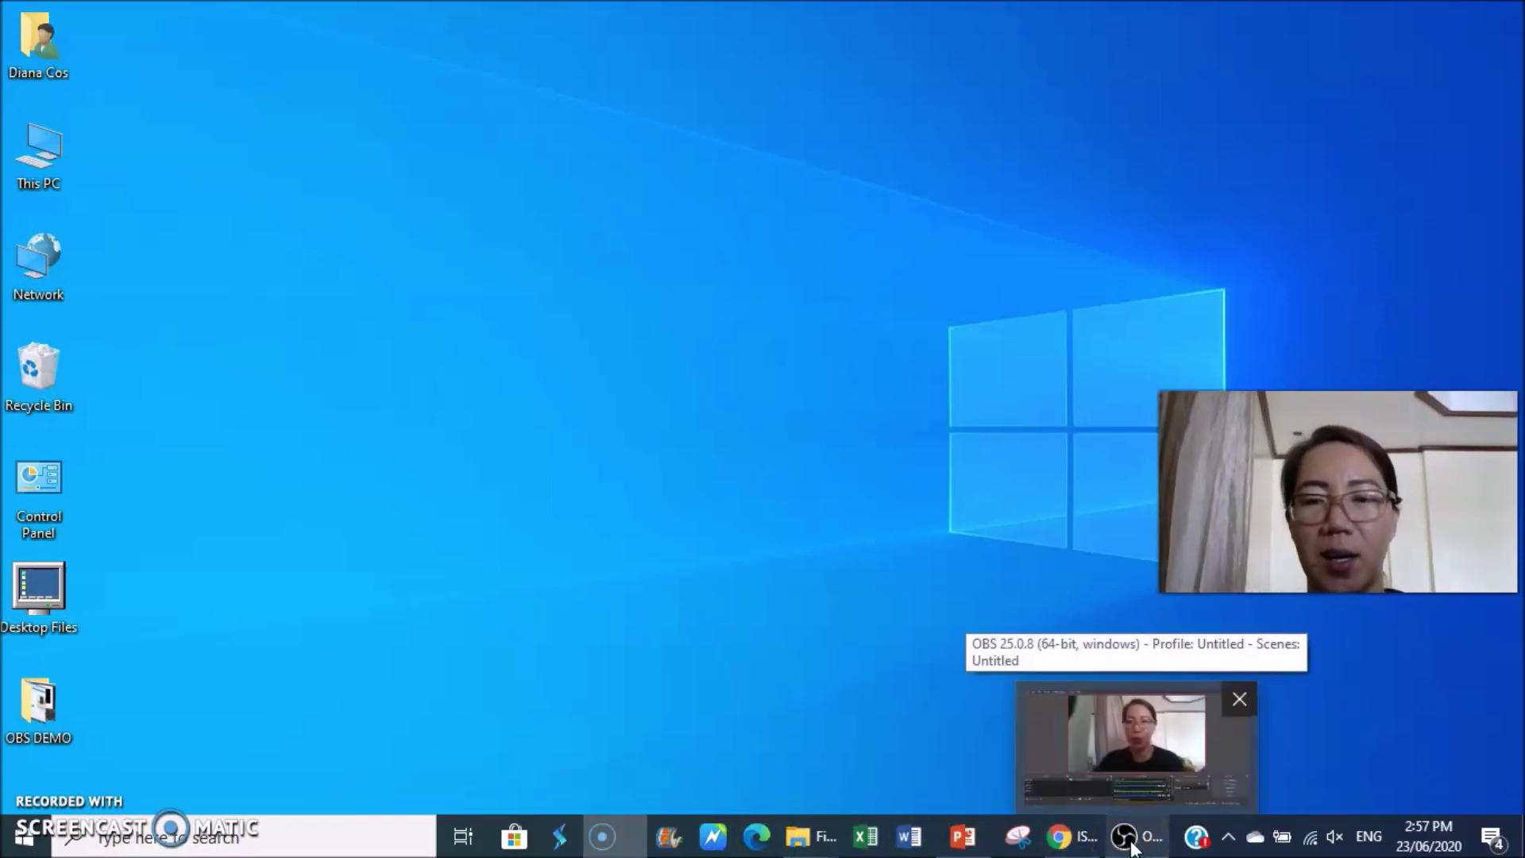
{"action": "left_click", "coordinate": [1127, 845]}
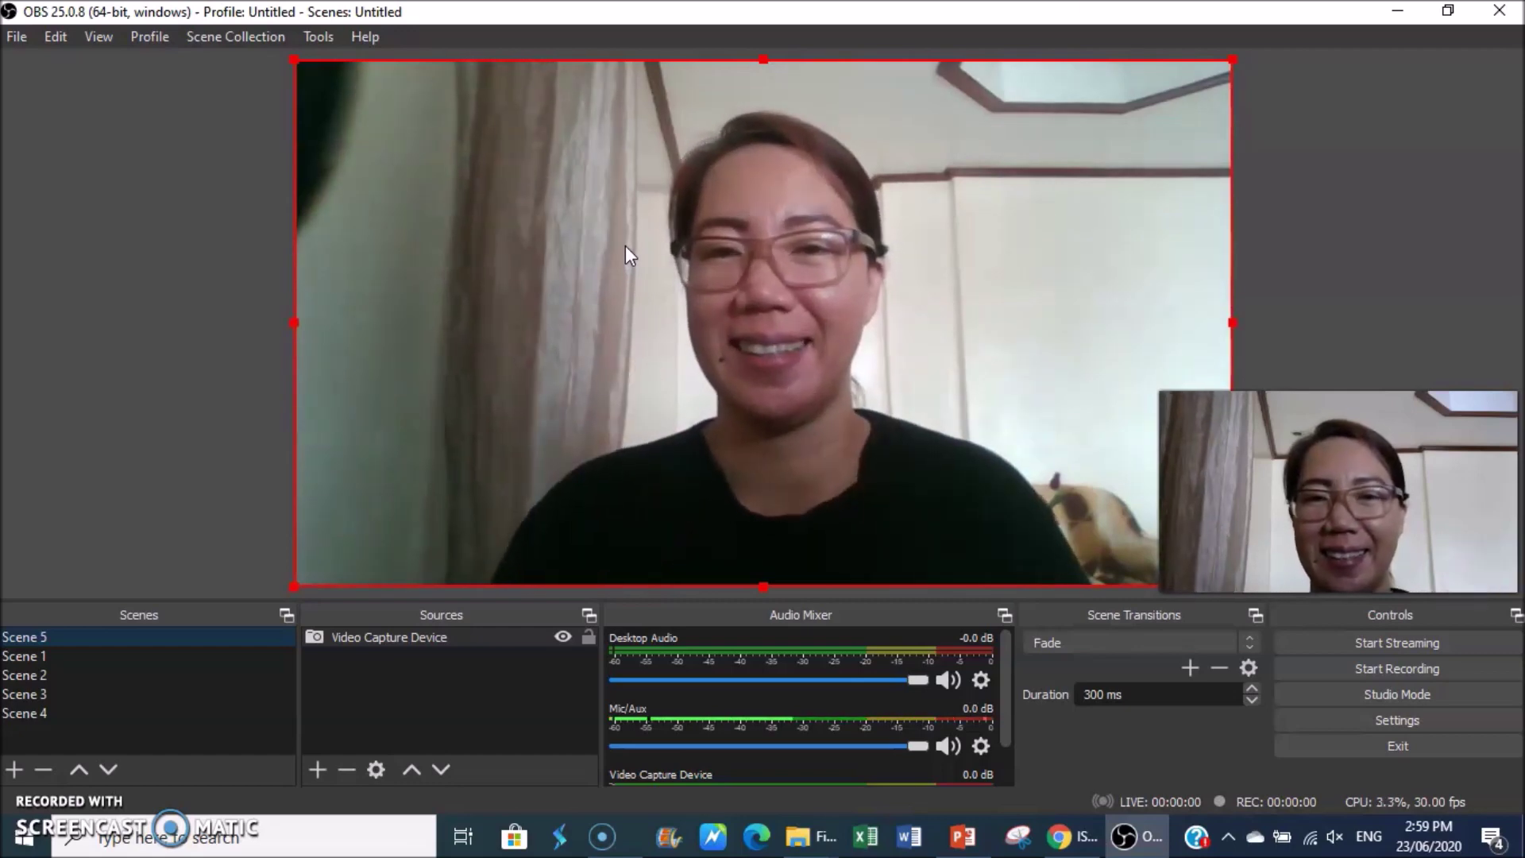
{"action": "left_click", "coordinate": [1497, 15]}
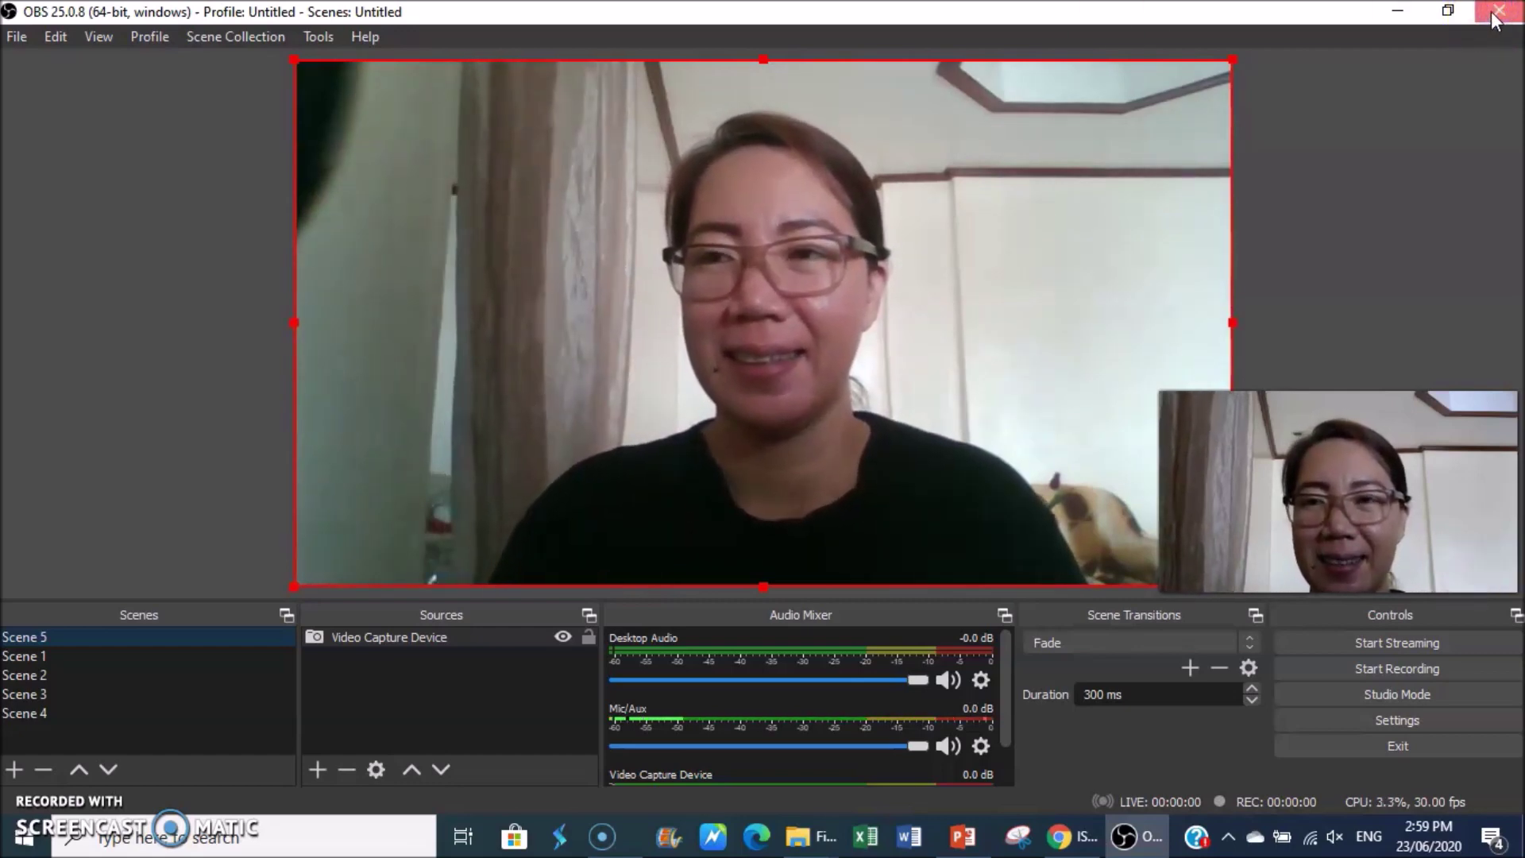